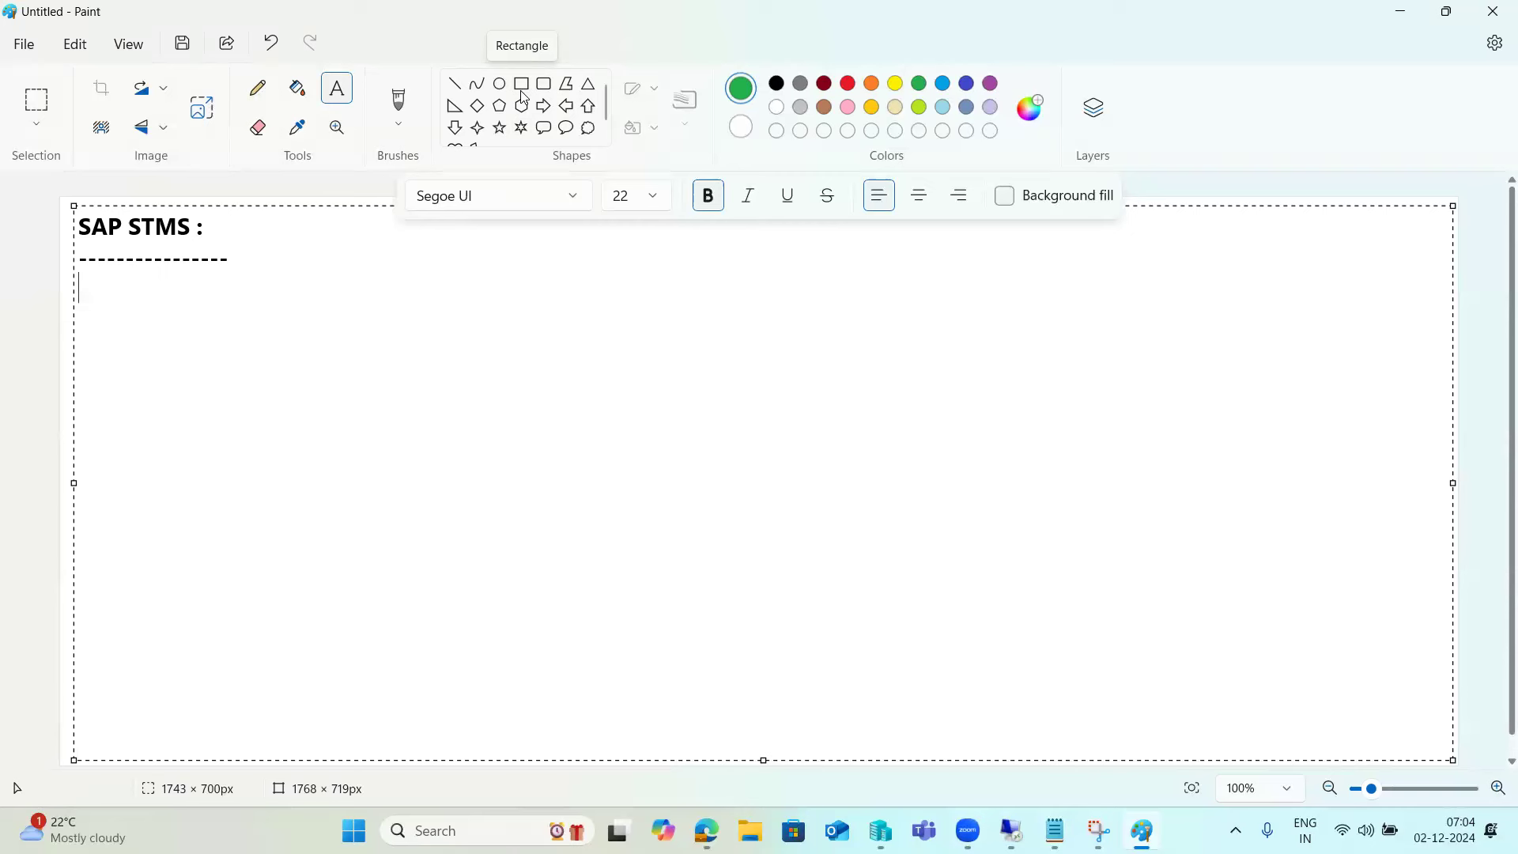
- Replace the Customizing draft with 'TMS configuration -DC, adding ,TR,TL', accepting the 'DC, adding' spelling fix
text(Customizi)
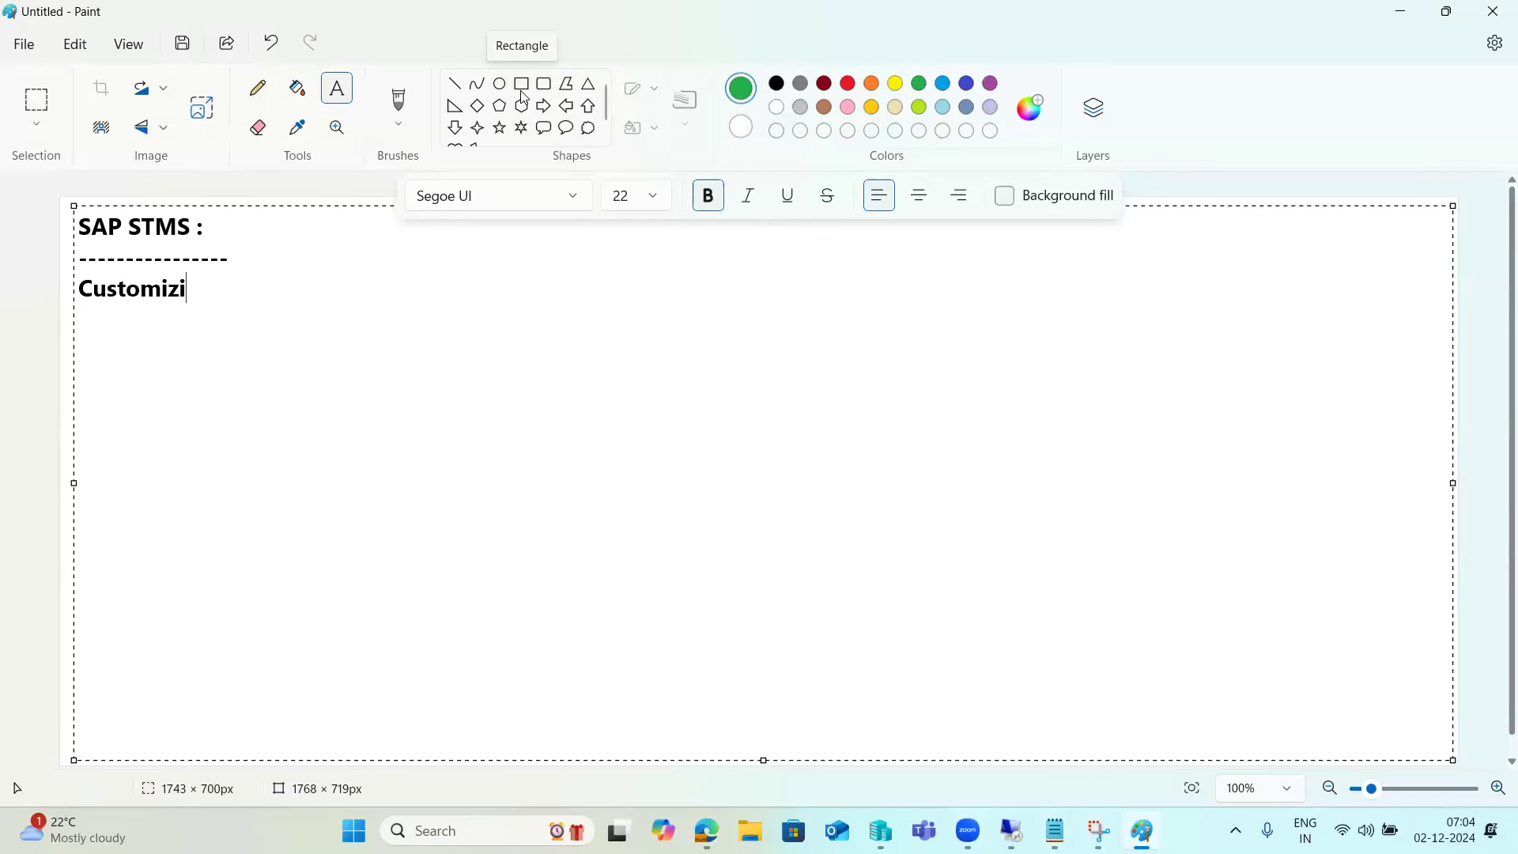
text(ng -)
key(BackSpace)
key(BackSpace)
key(BackSpace)
key(BackSpace)
key(BackSpace)
key(BackSpace)
key(BackSpace)
key(BackSpace)
key(BackSpace)
key(BackSpace)
key(BackSpace)
key(BackSpace)
key(BackSpace)
key(BackSpace)
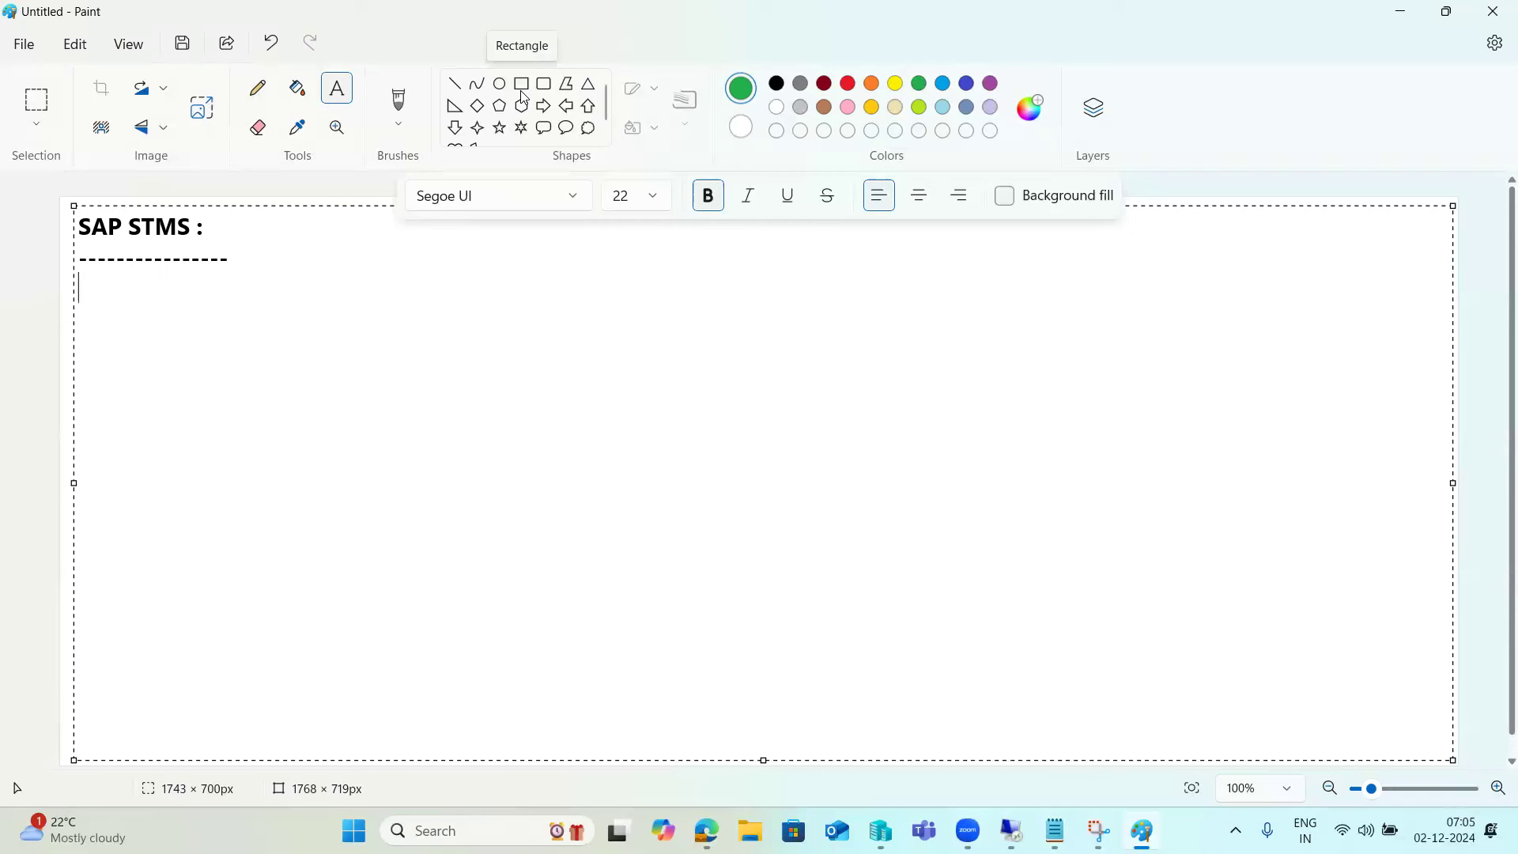
text(TMS configuration -)
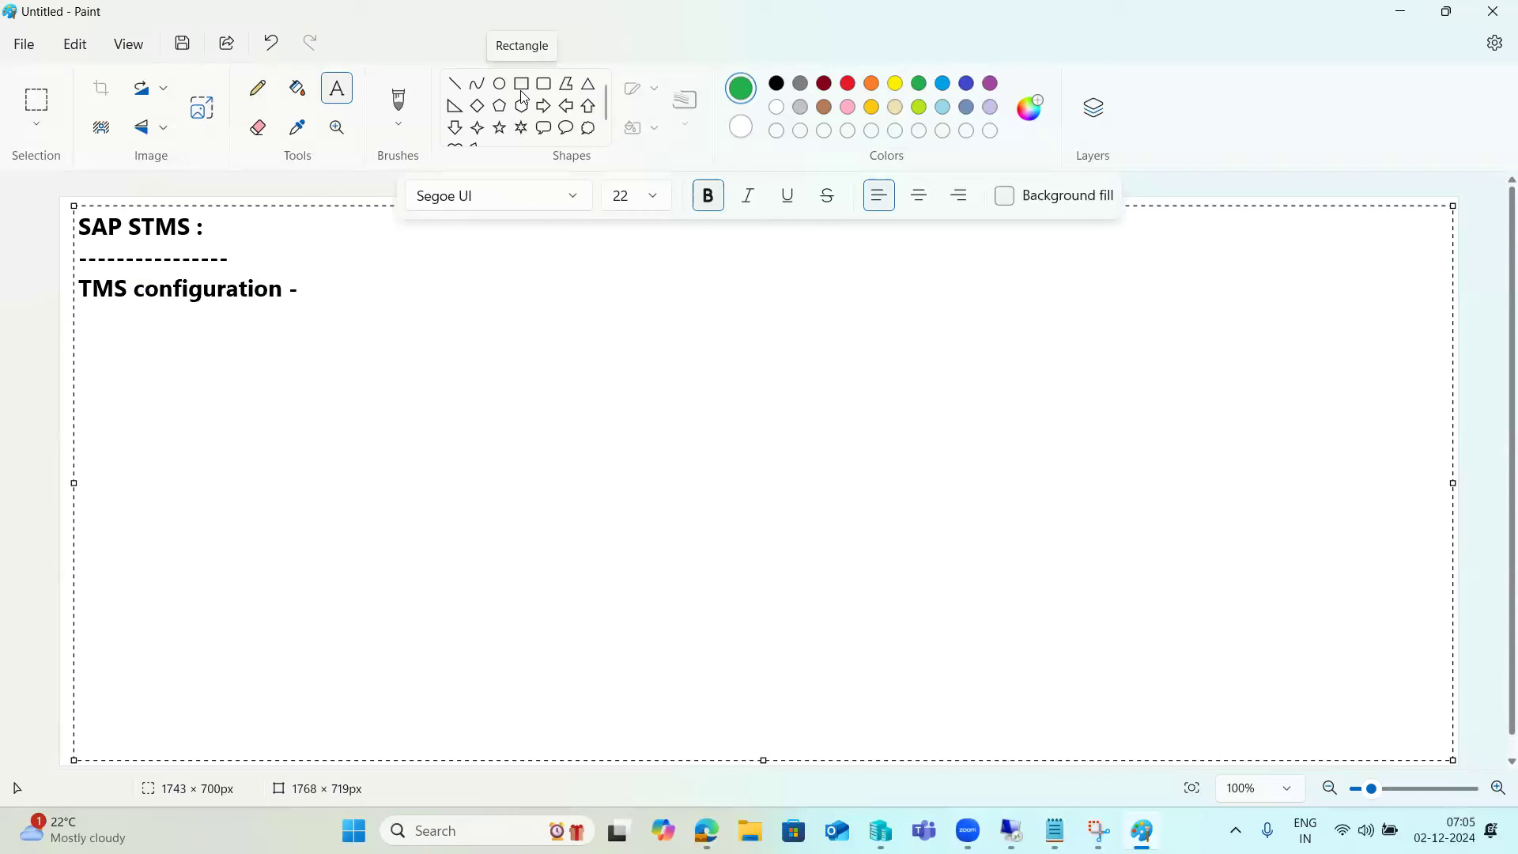
text(DC,adding ,)
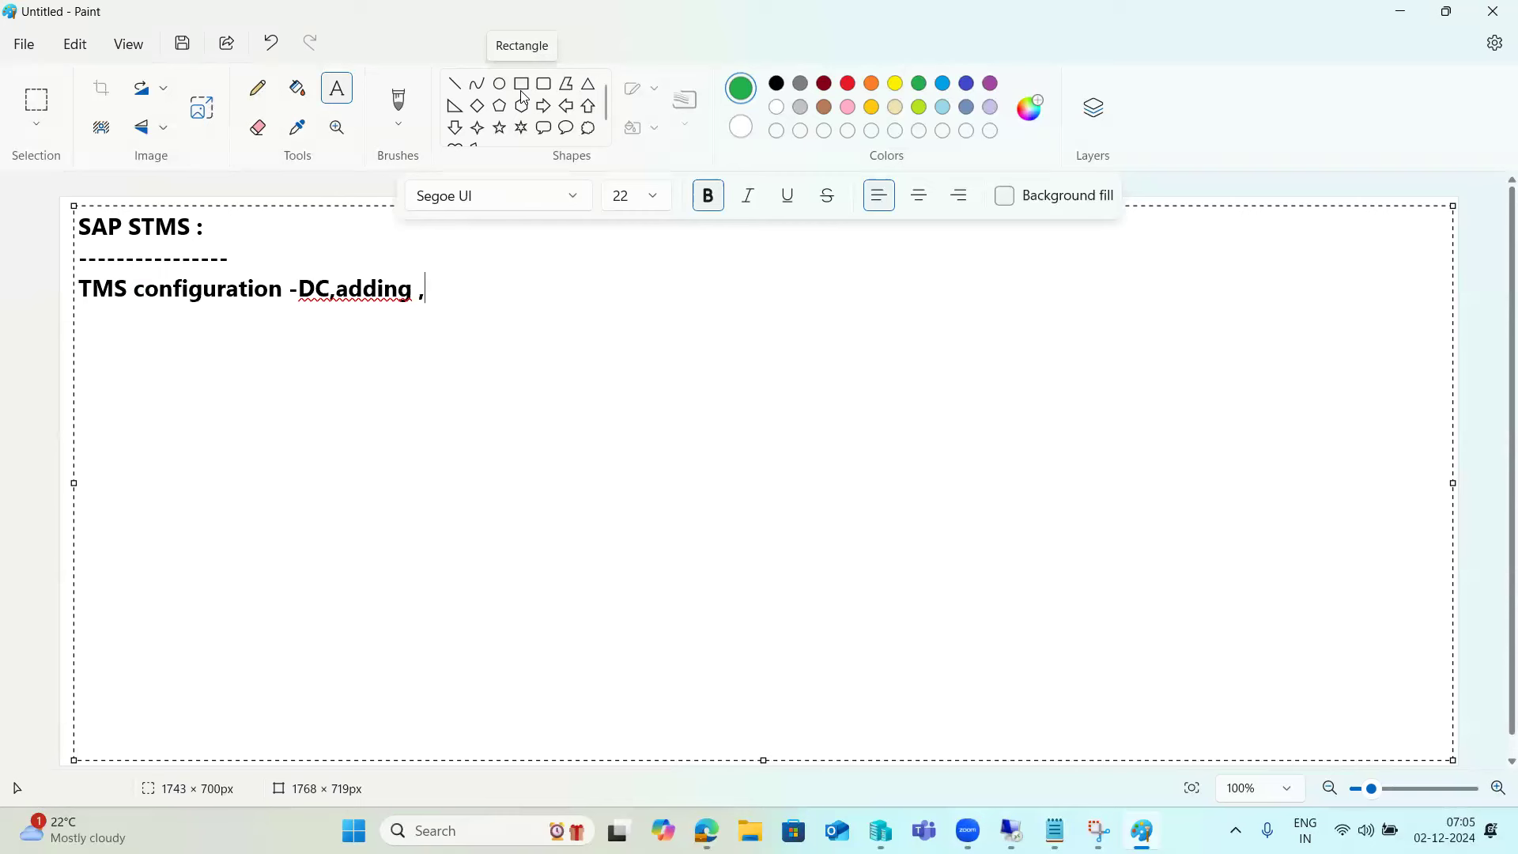
text(TR,TL)
right_click(352, 295)
mouse_move(506, 359)
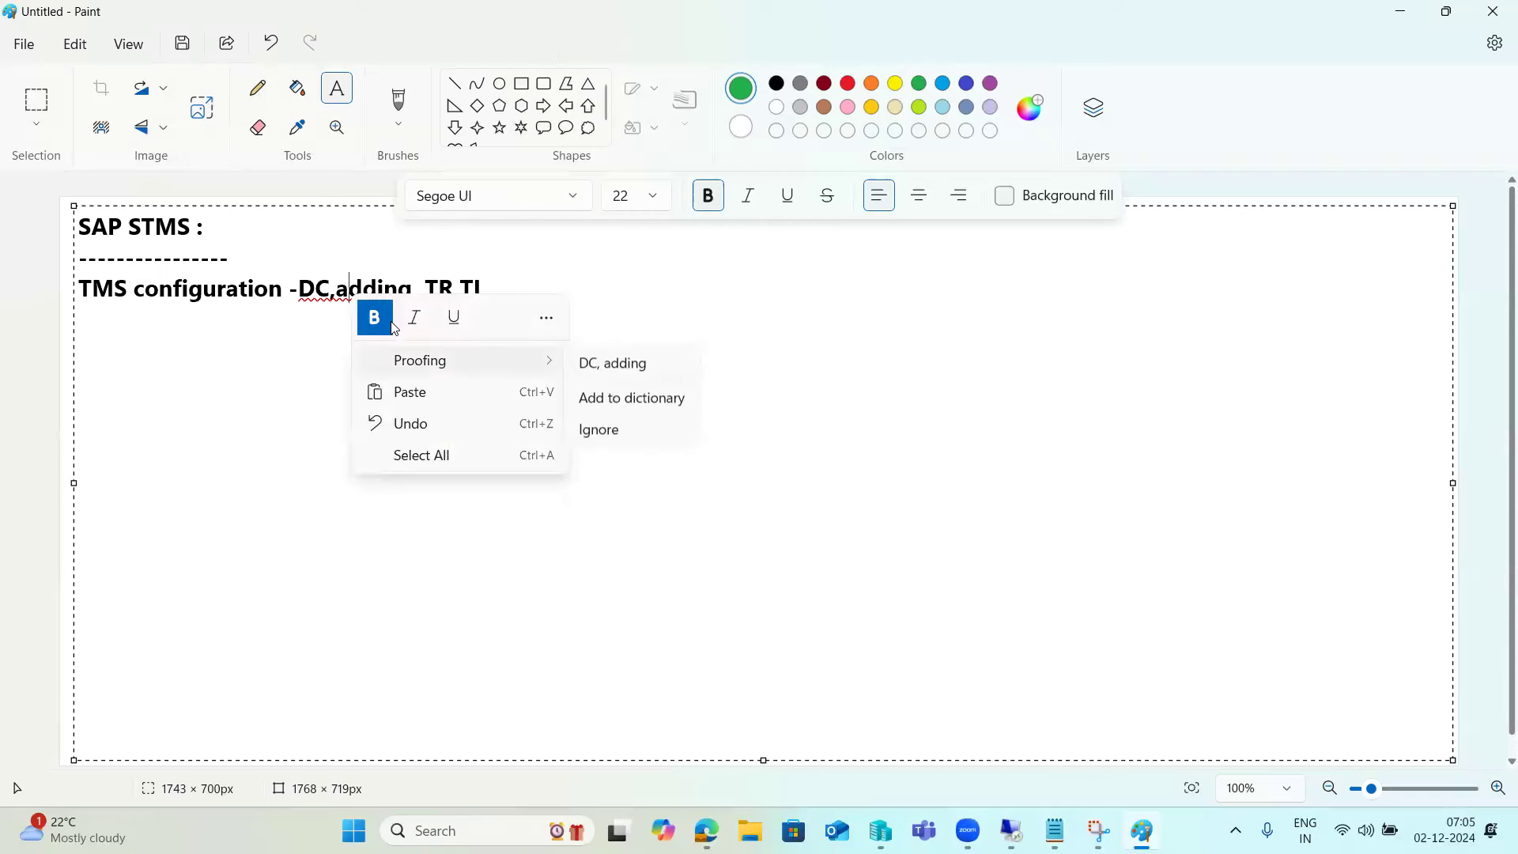
click(610, 361)
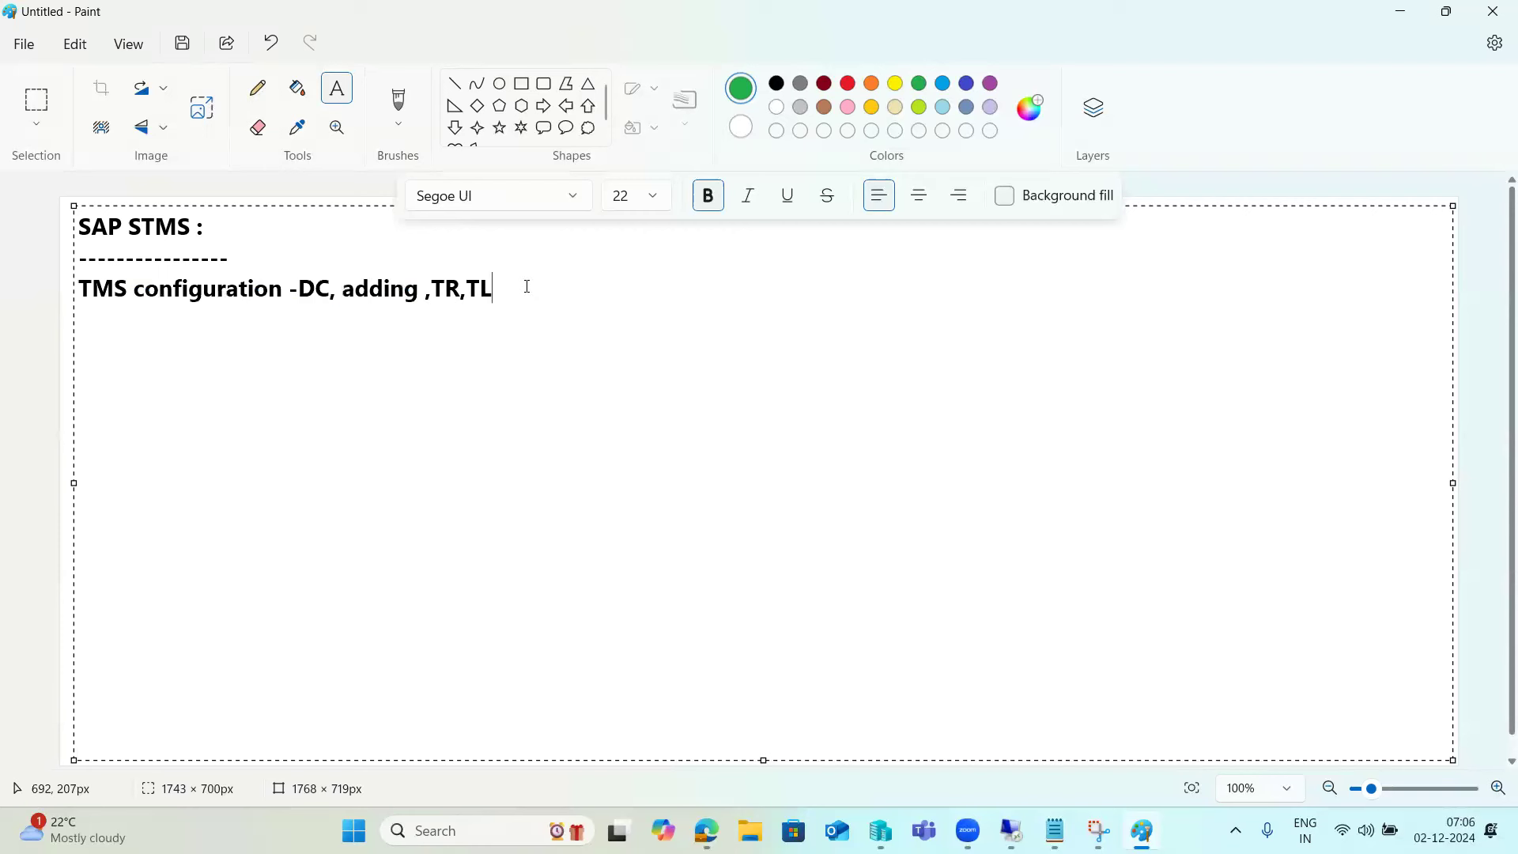
- End the TMS line with a period and add lines 'Creation of Request -' and 'TR release by TR owners'
text(.)
key(Return)
text(Creation of Request -)
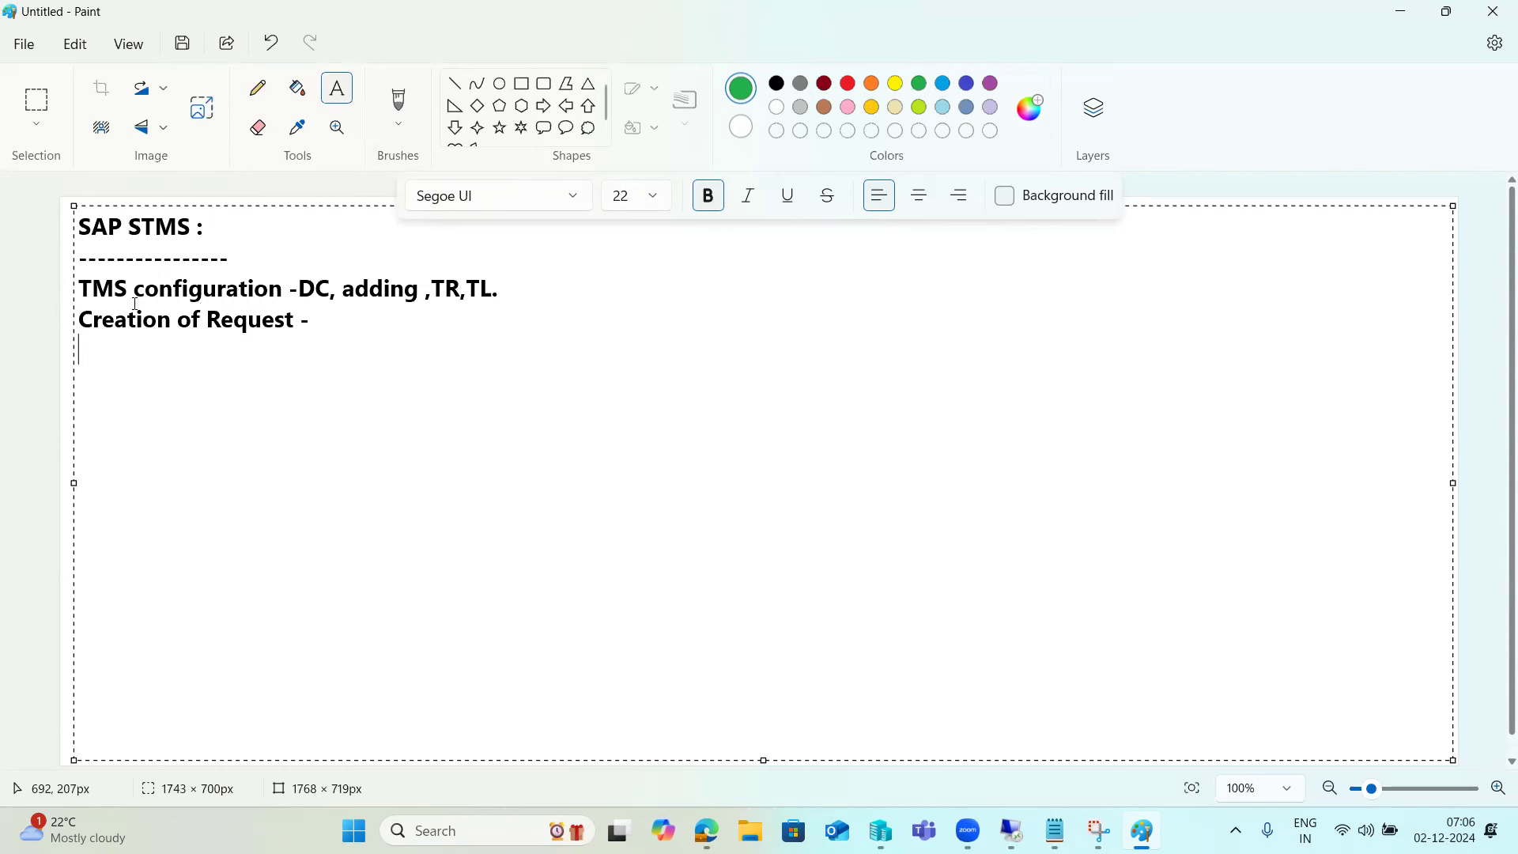
text(T)
key(BackSpace)
text(TR release by TR)
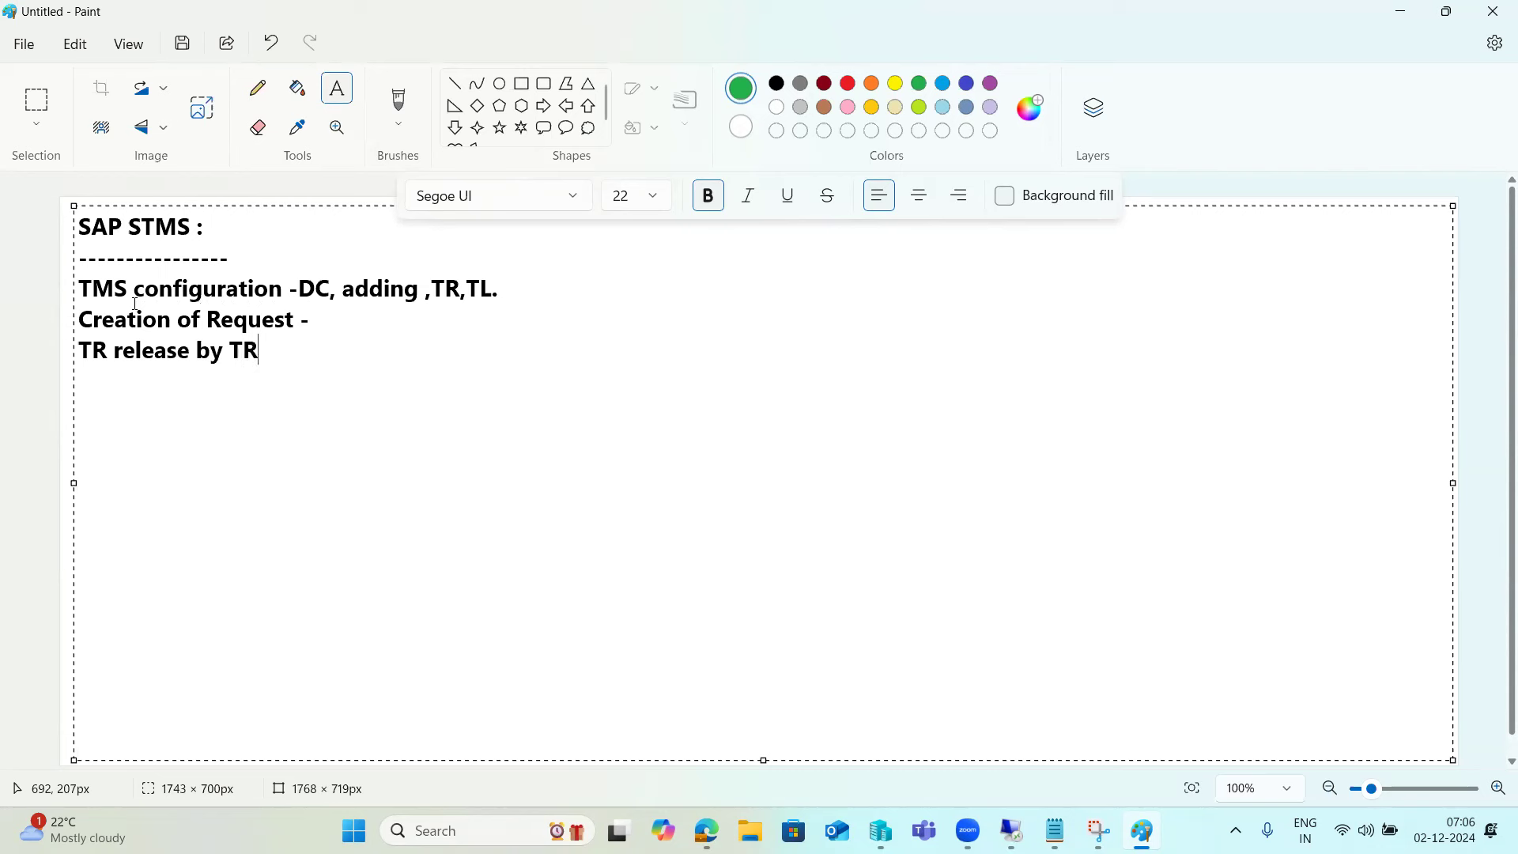
text( owners)
- Append 'Development' to the creation line and add 'Import ---TR by BASIS Team -' below
key(Up)
text(Development)
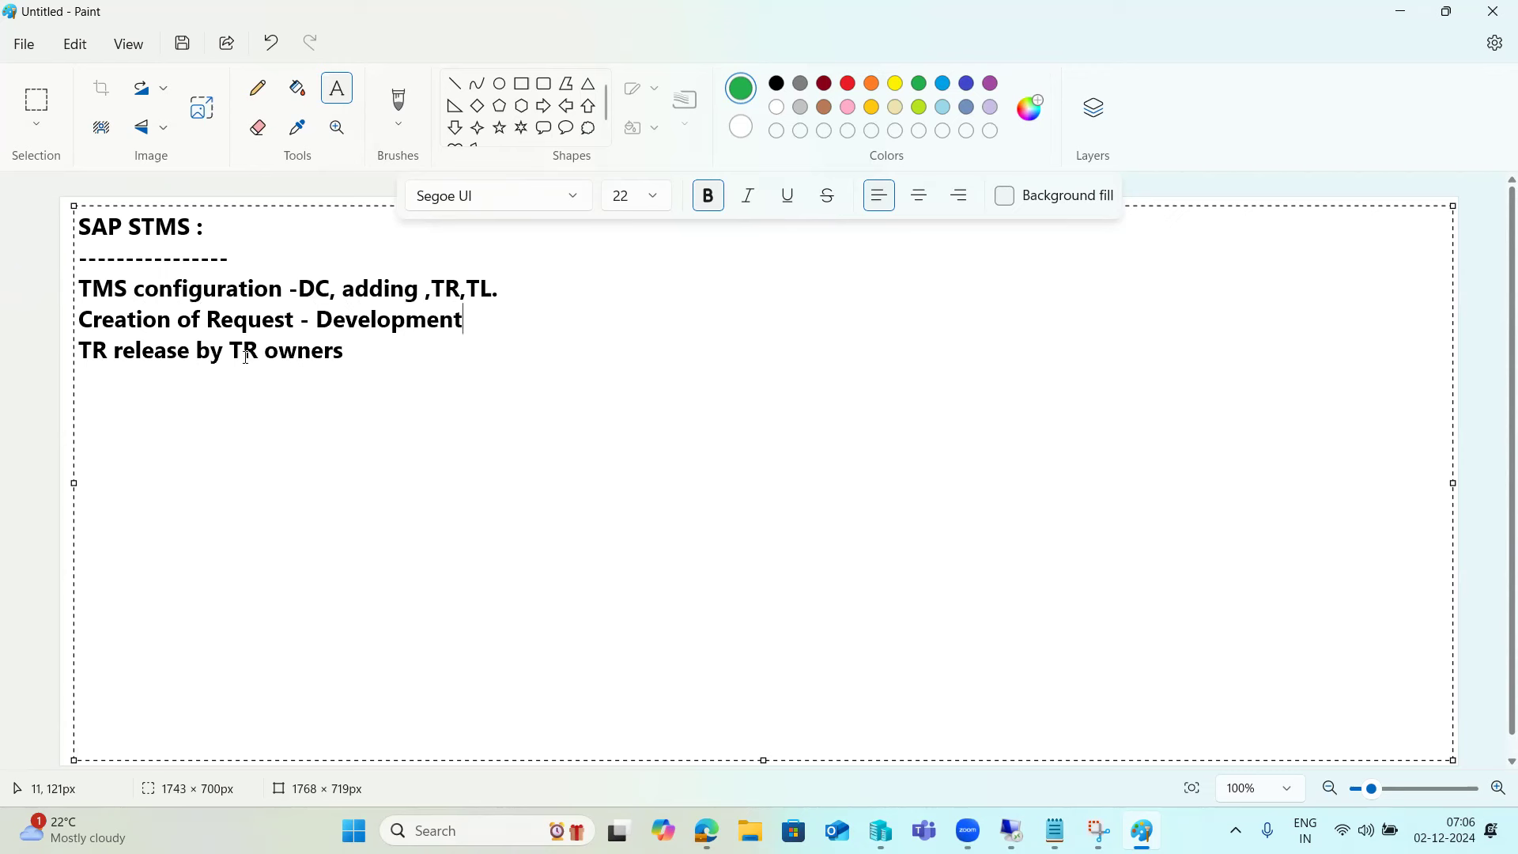
click(138, 349)
drag(147, 347, 168, 350)
click(379, 354)
key(Return)
text(Import ---TR by )
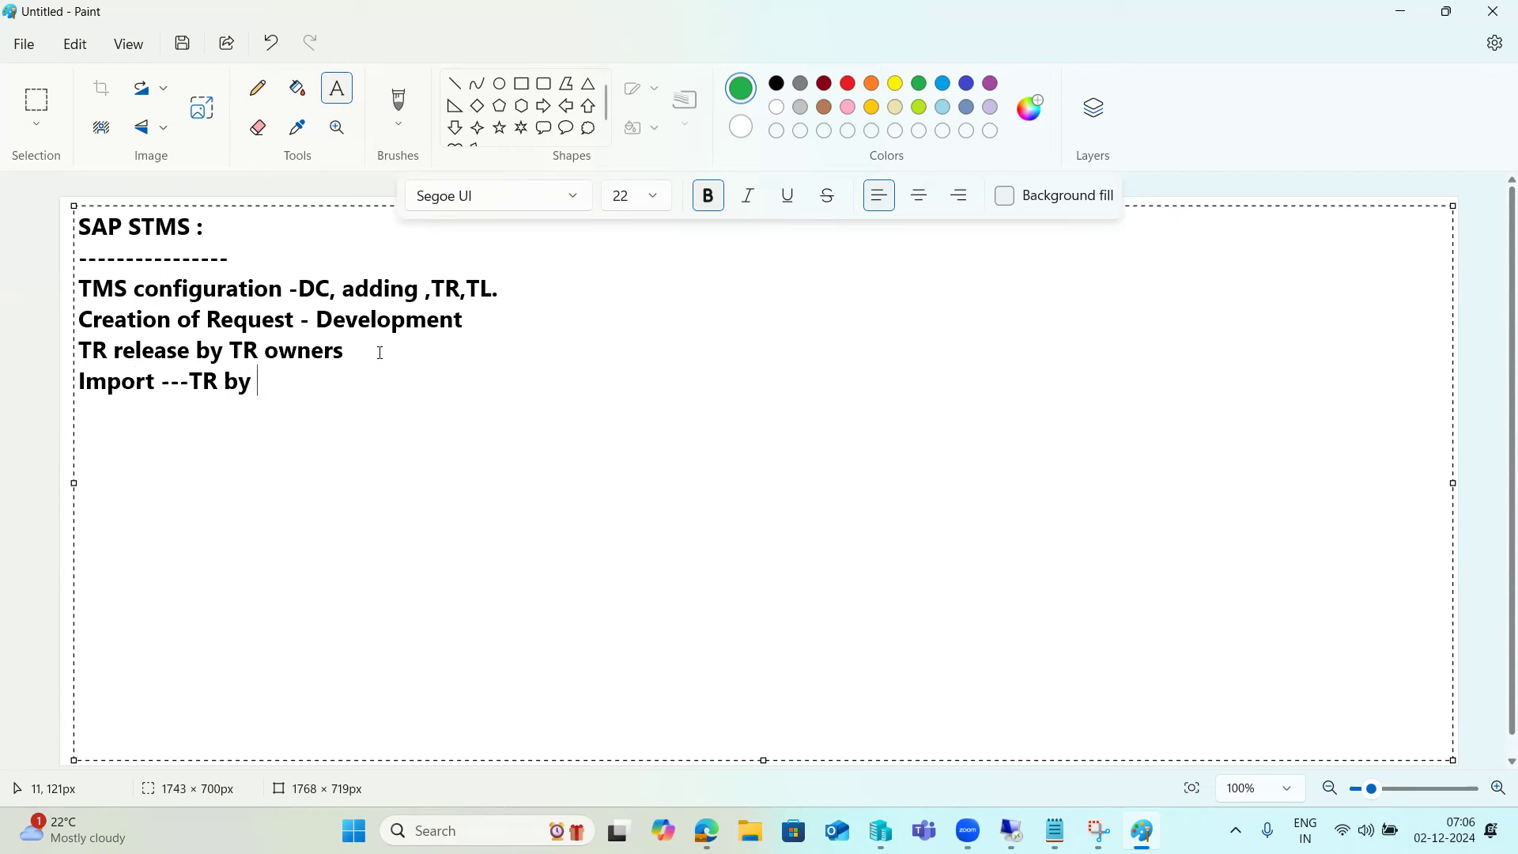
text(BASIS Team -)
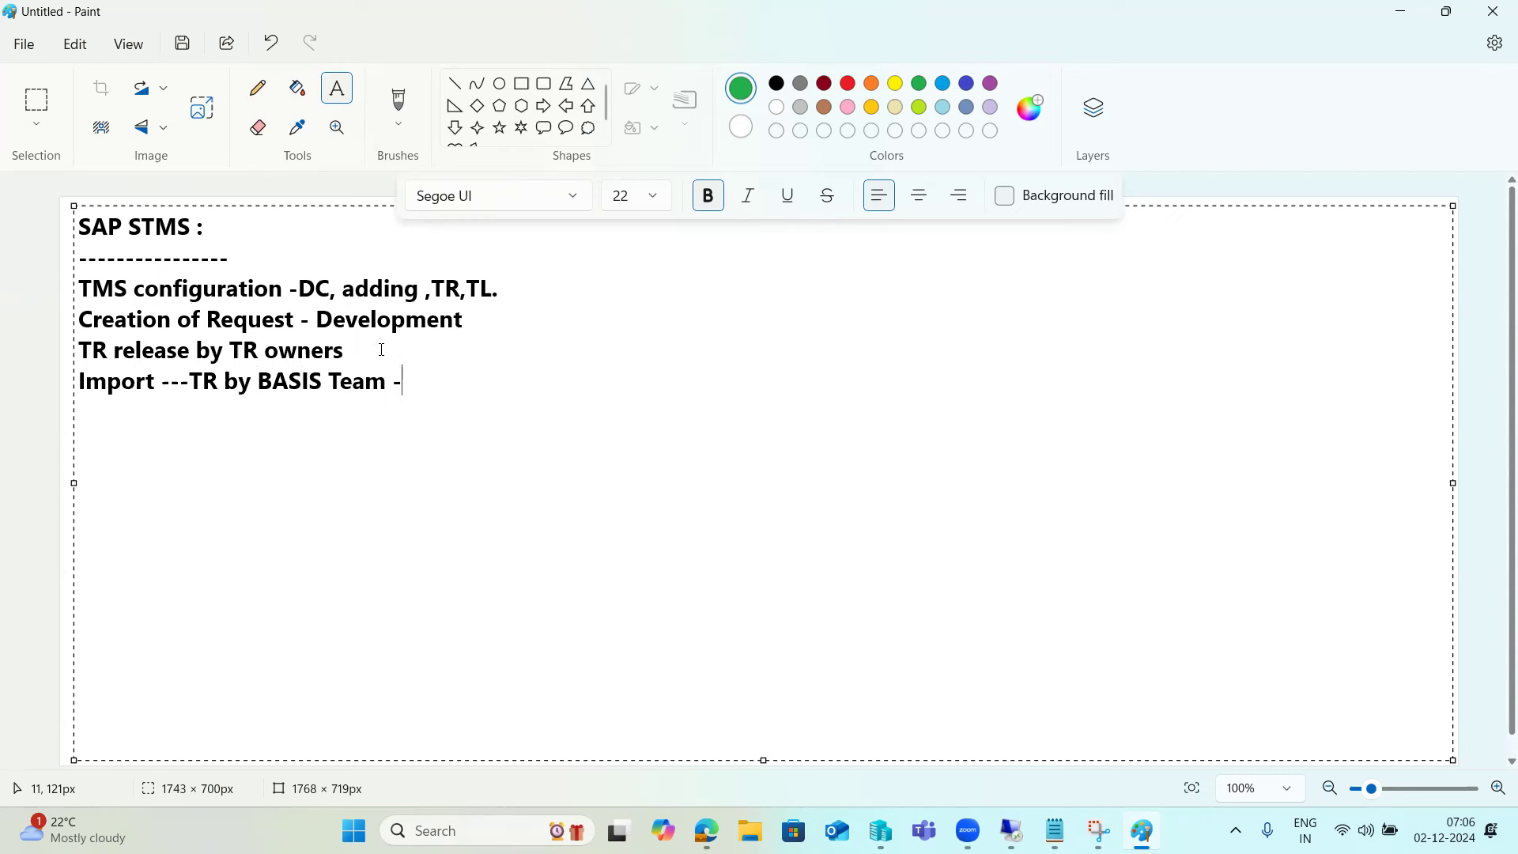
- Append '--BASIS Team.' to the end of the TMS configuration line
drag(393, 381, 147, 381)
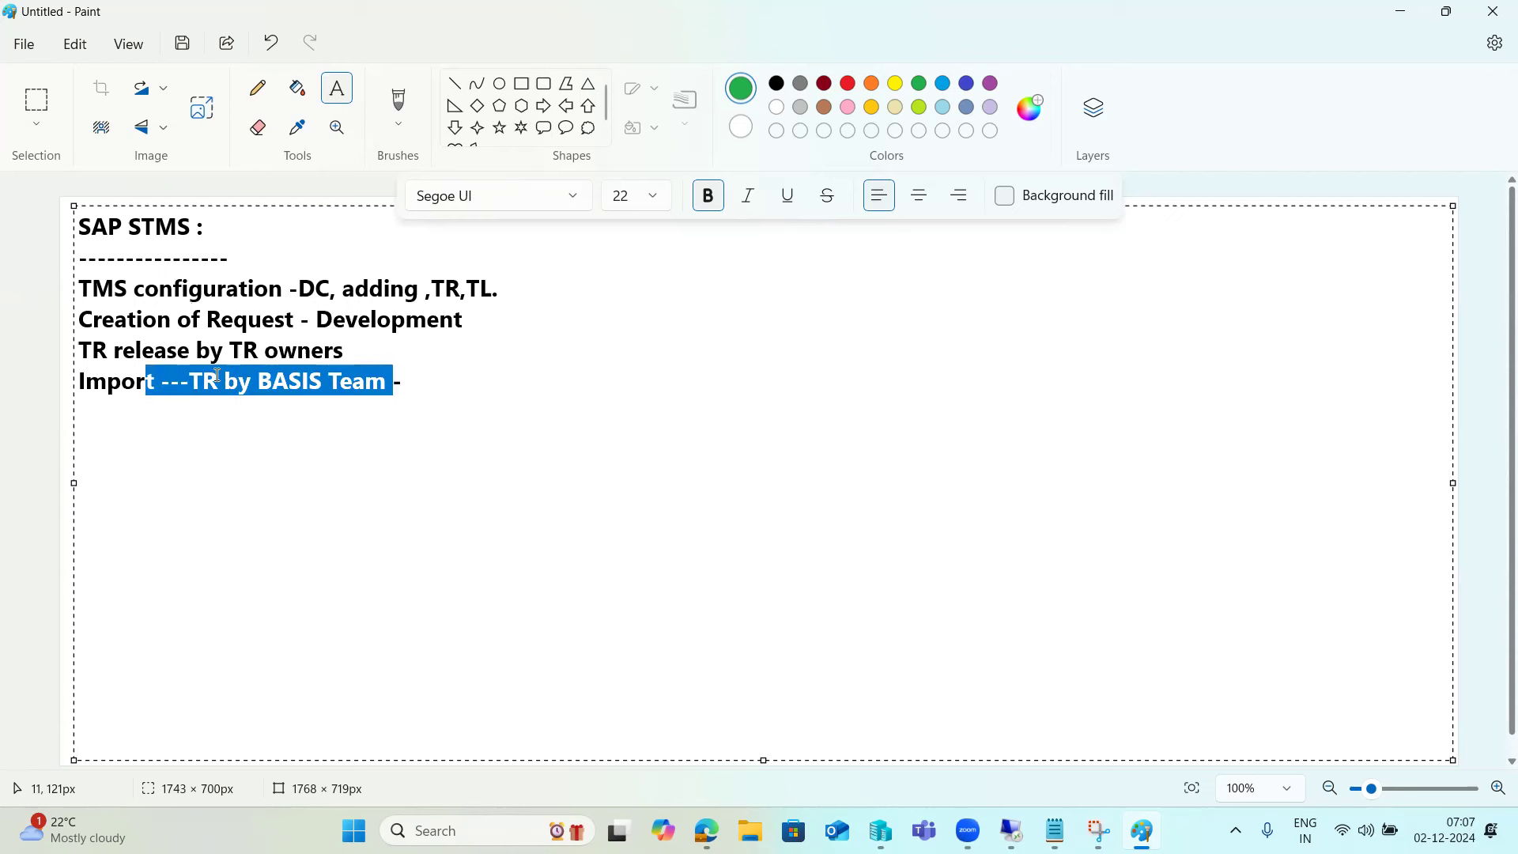
click(529, 286)
text(--)
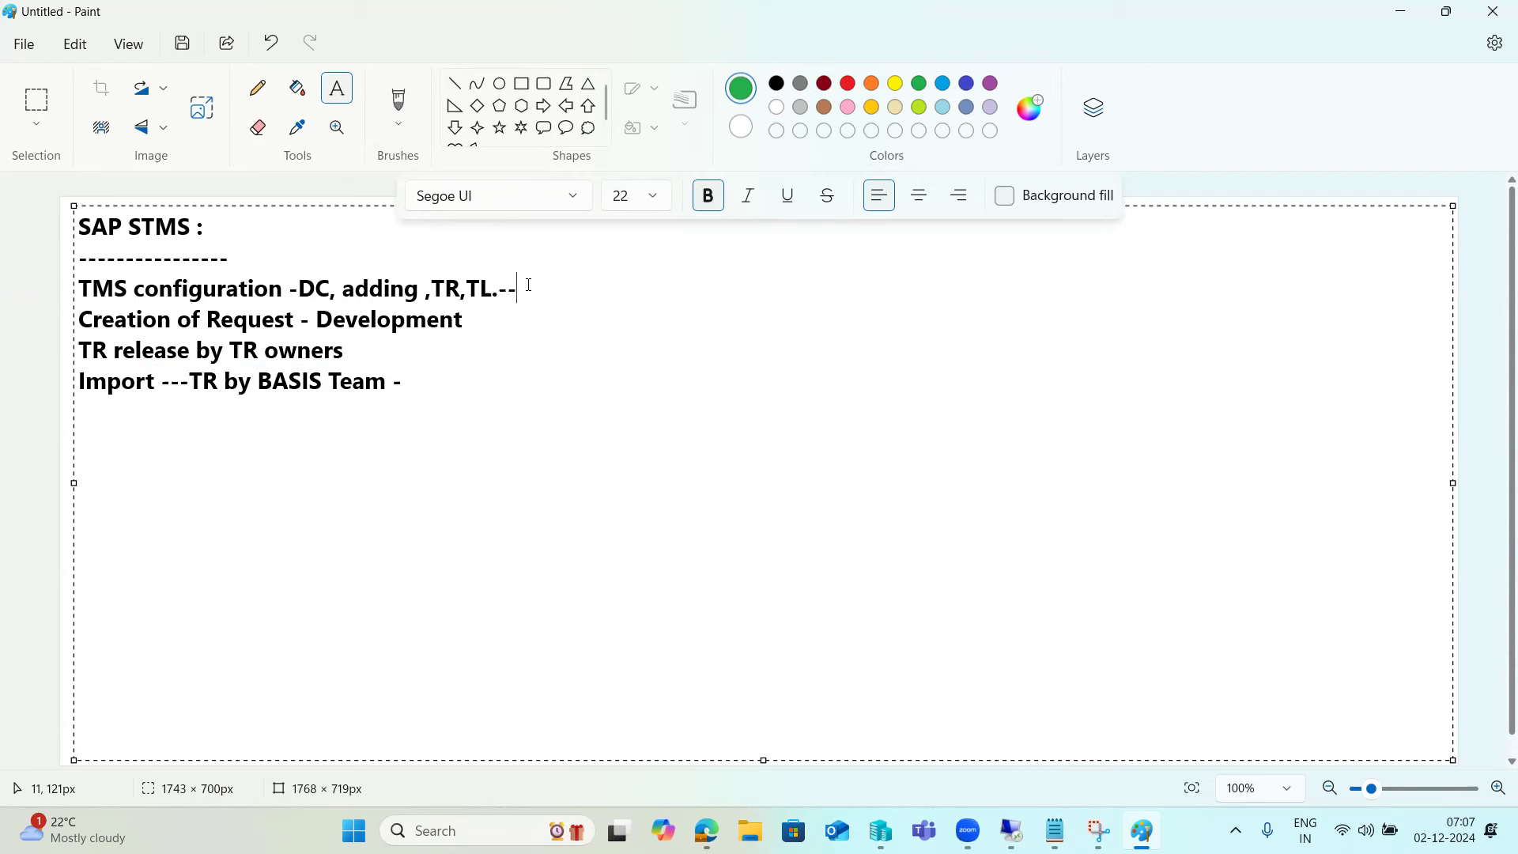
text(BASIS Team.)
- Highlight the TMS, request creation/release and Import lines in turn, then switch to the remote SAP session
drag(116, 290, 658, 279)
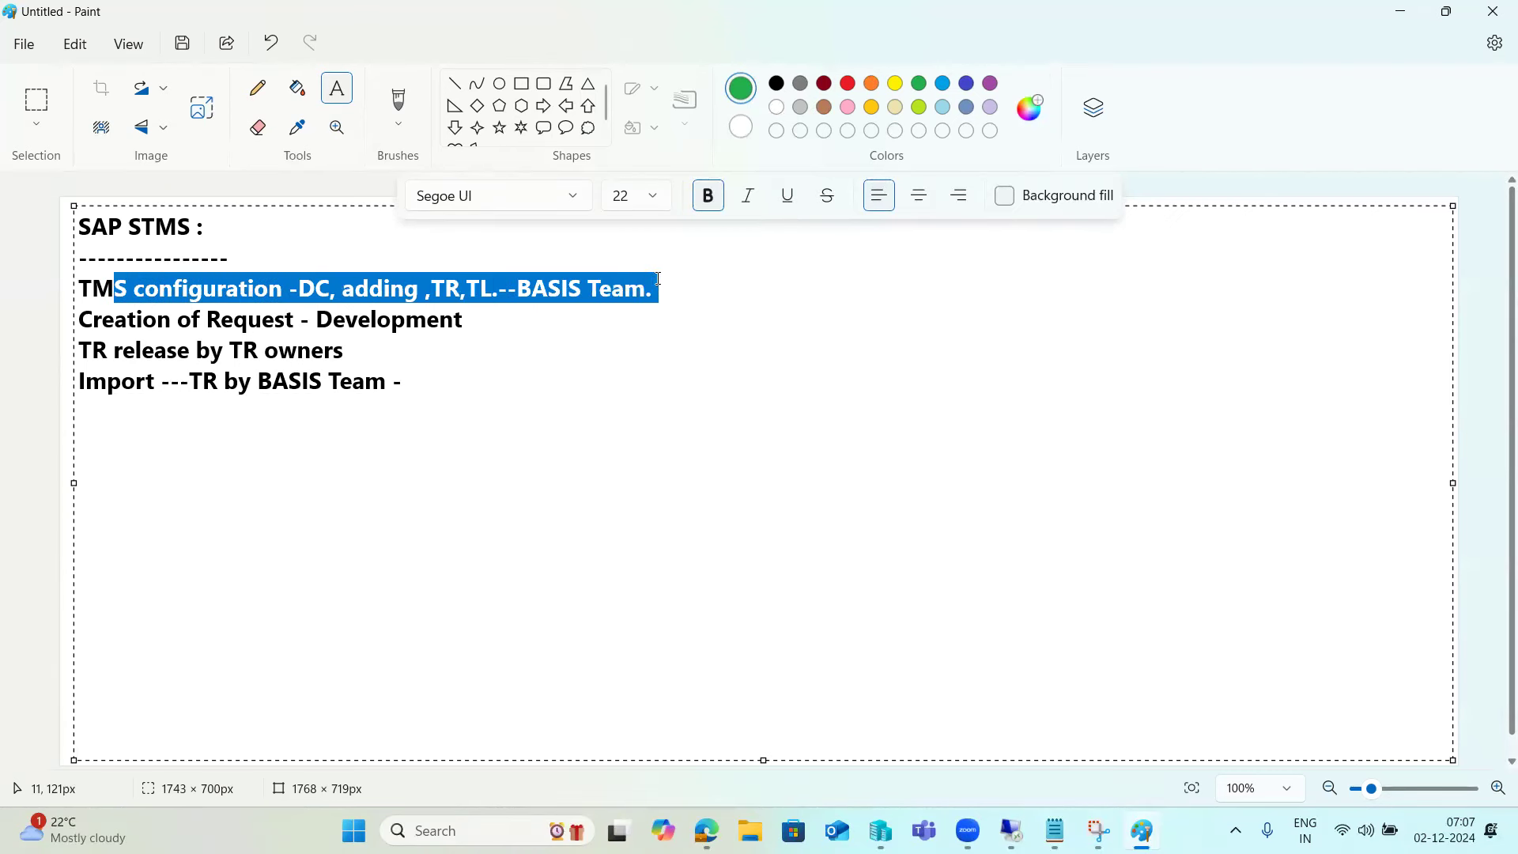
click(85, 319)
drag(85, 318, 358, 342)
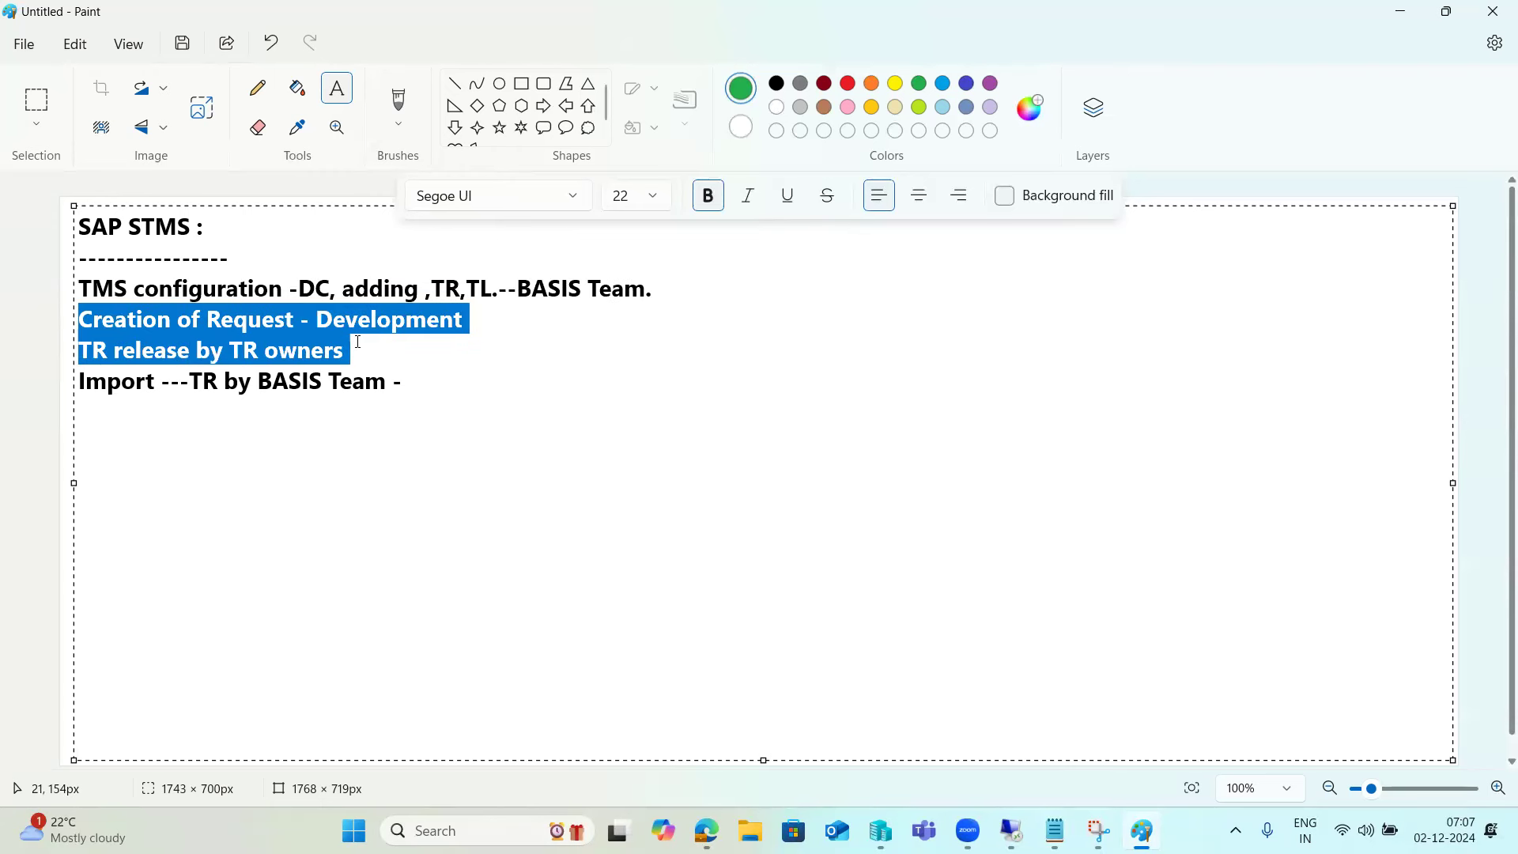
drag(434, 377, 78, 383)
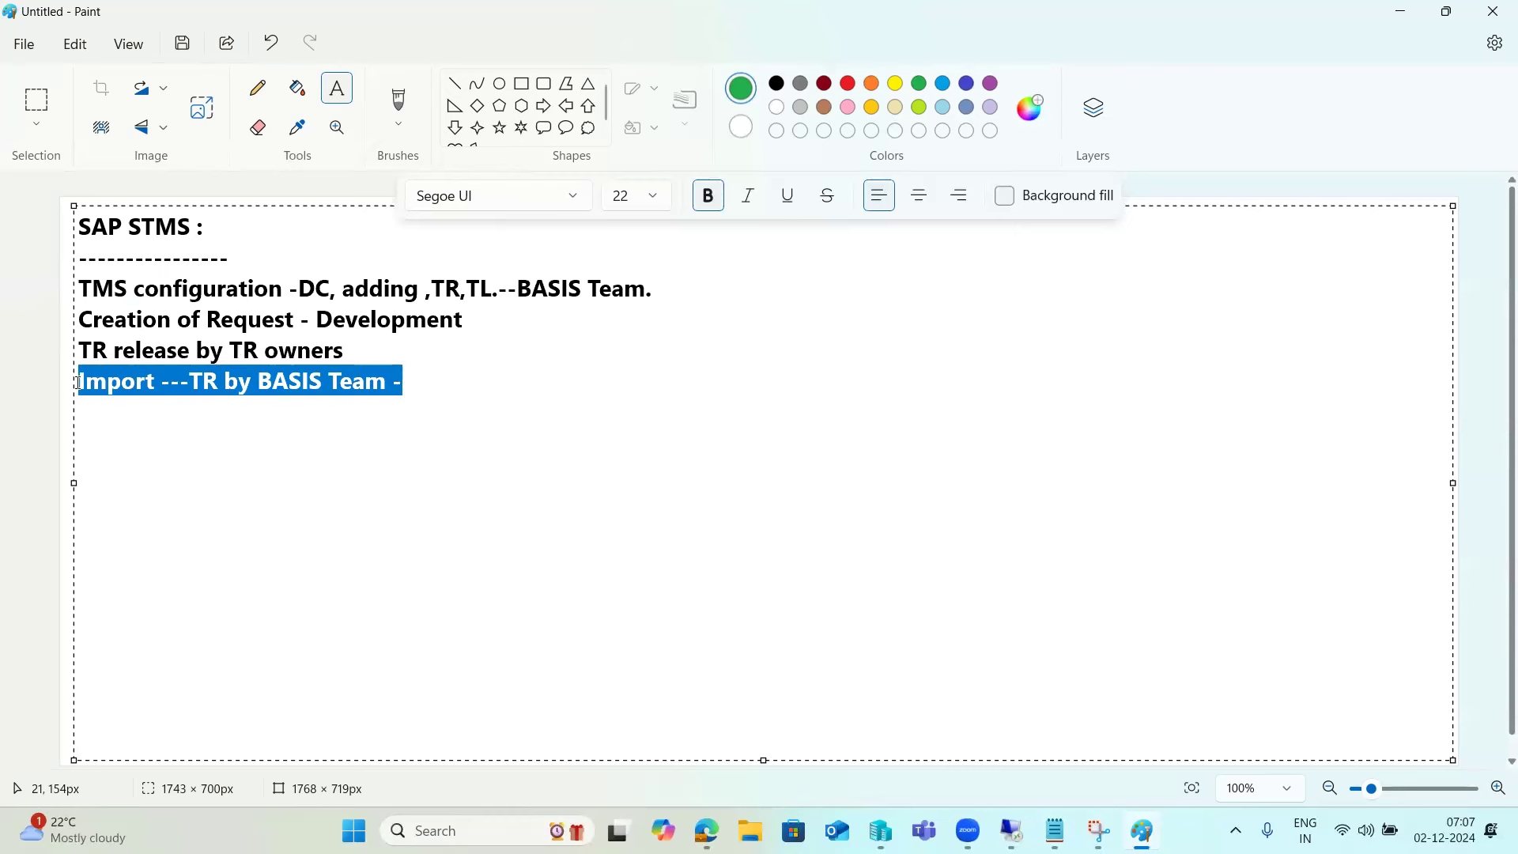
drag(653, 291, 482, 291)
drag(356, 353, 85, 326)
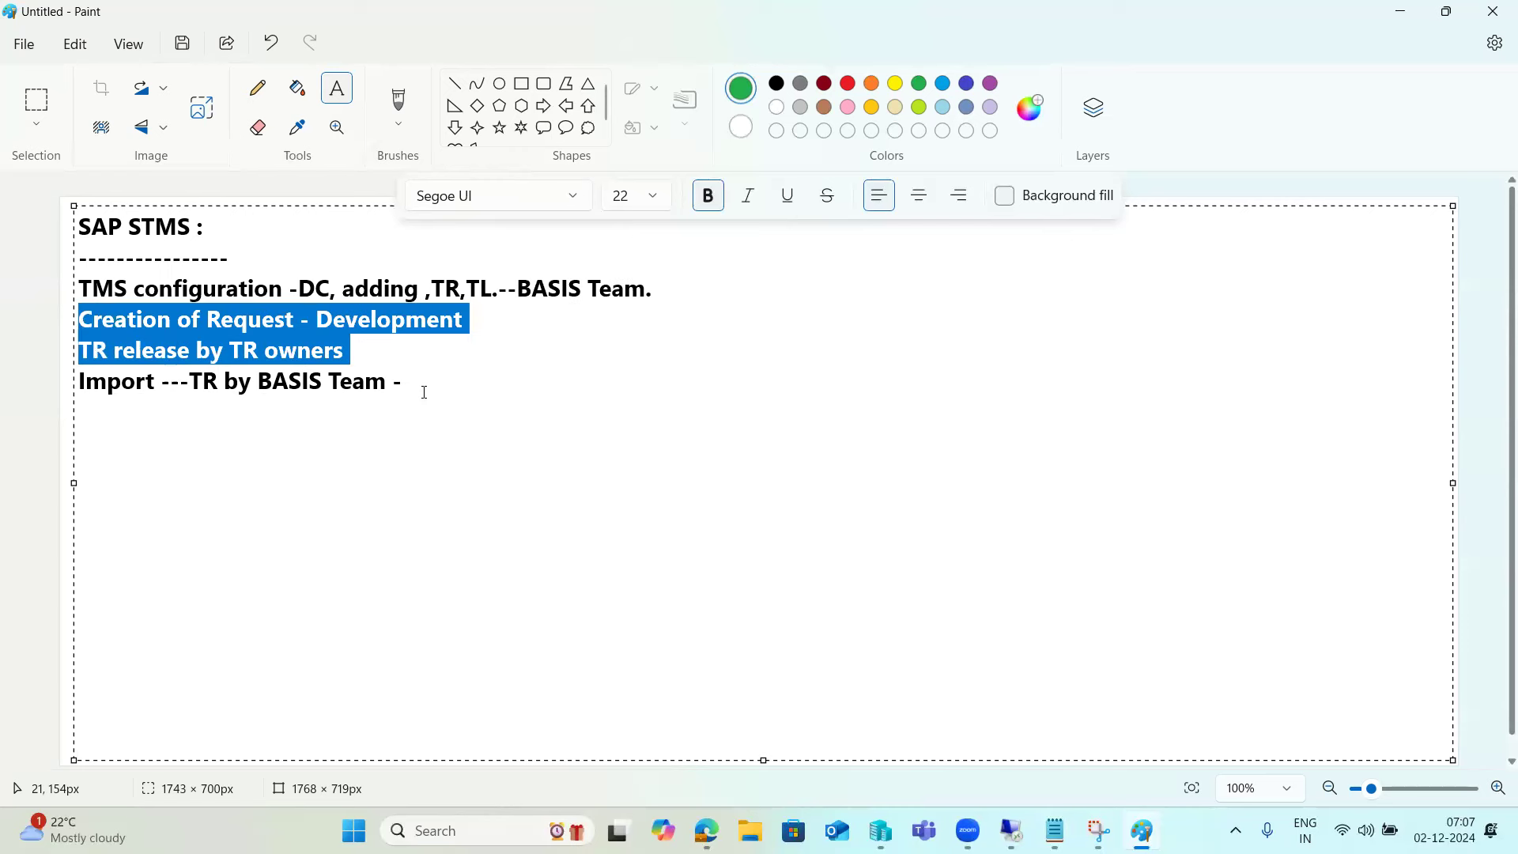
drag(423, 385, 74, 378)
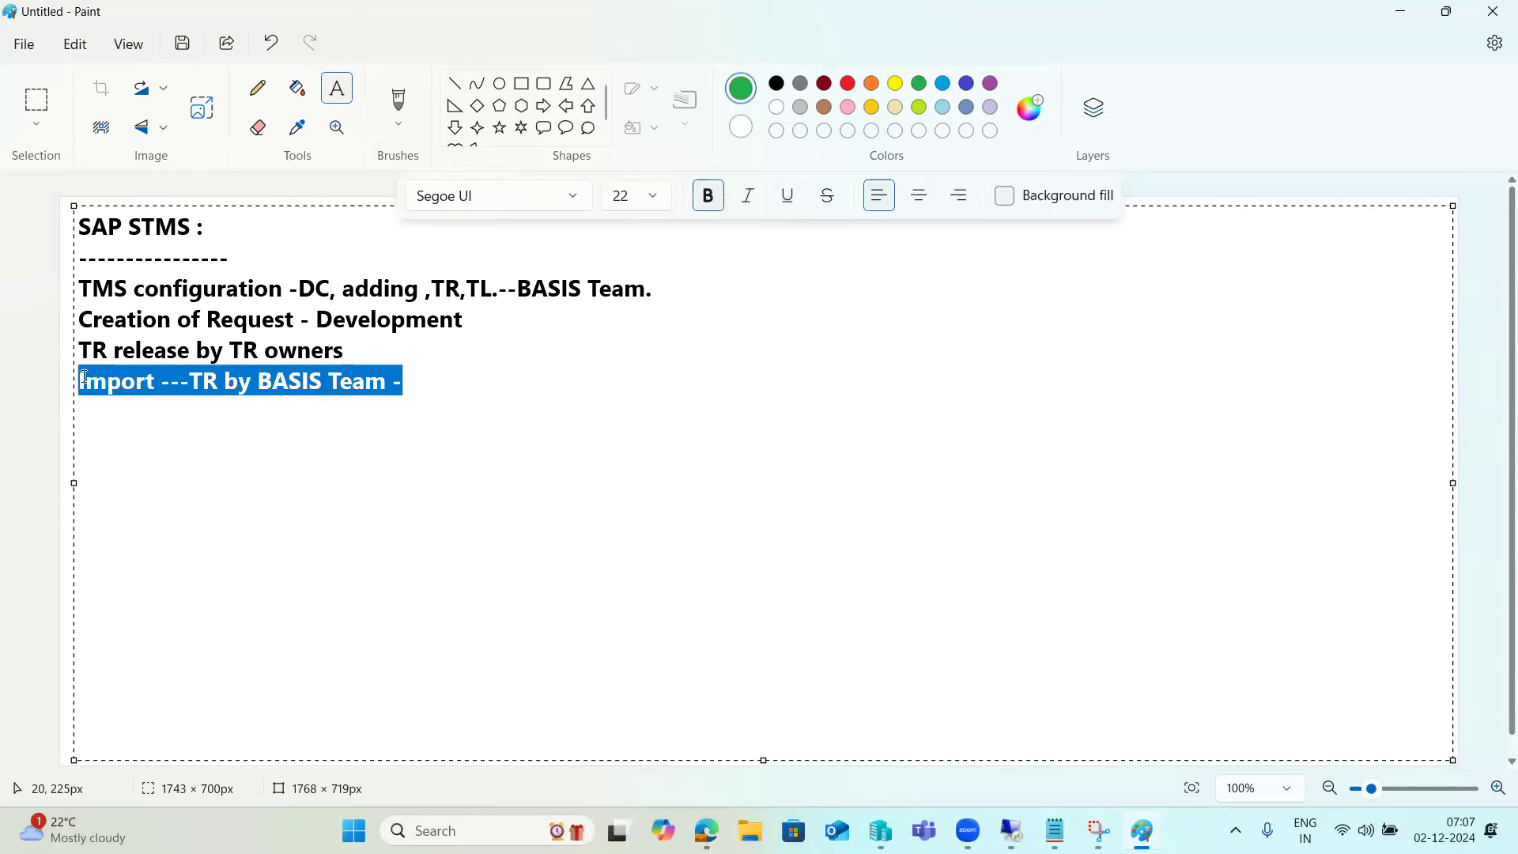
double_click(112, 382)
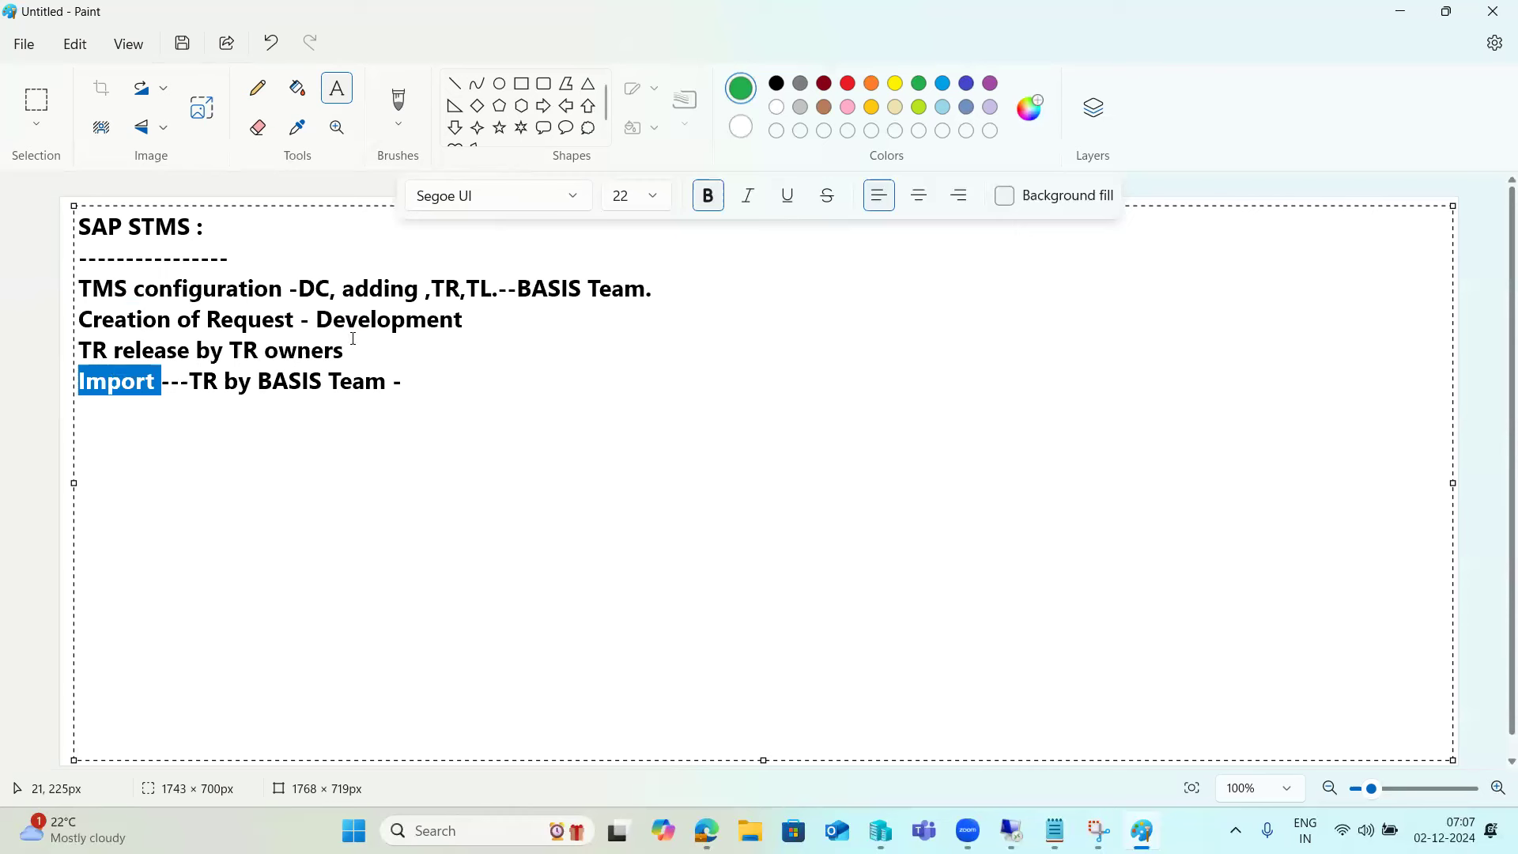
drag(160, 316, 351, 345)
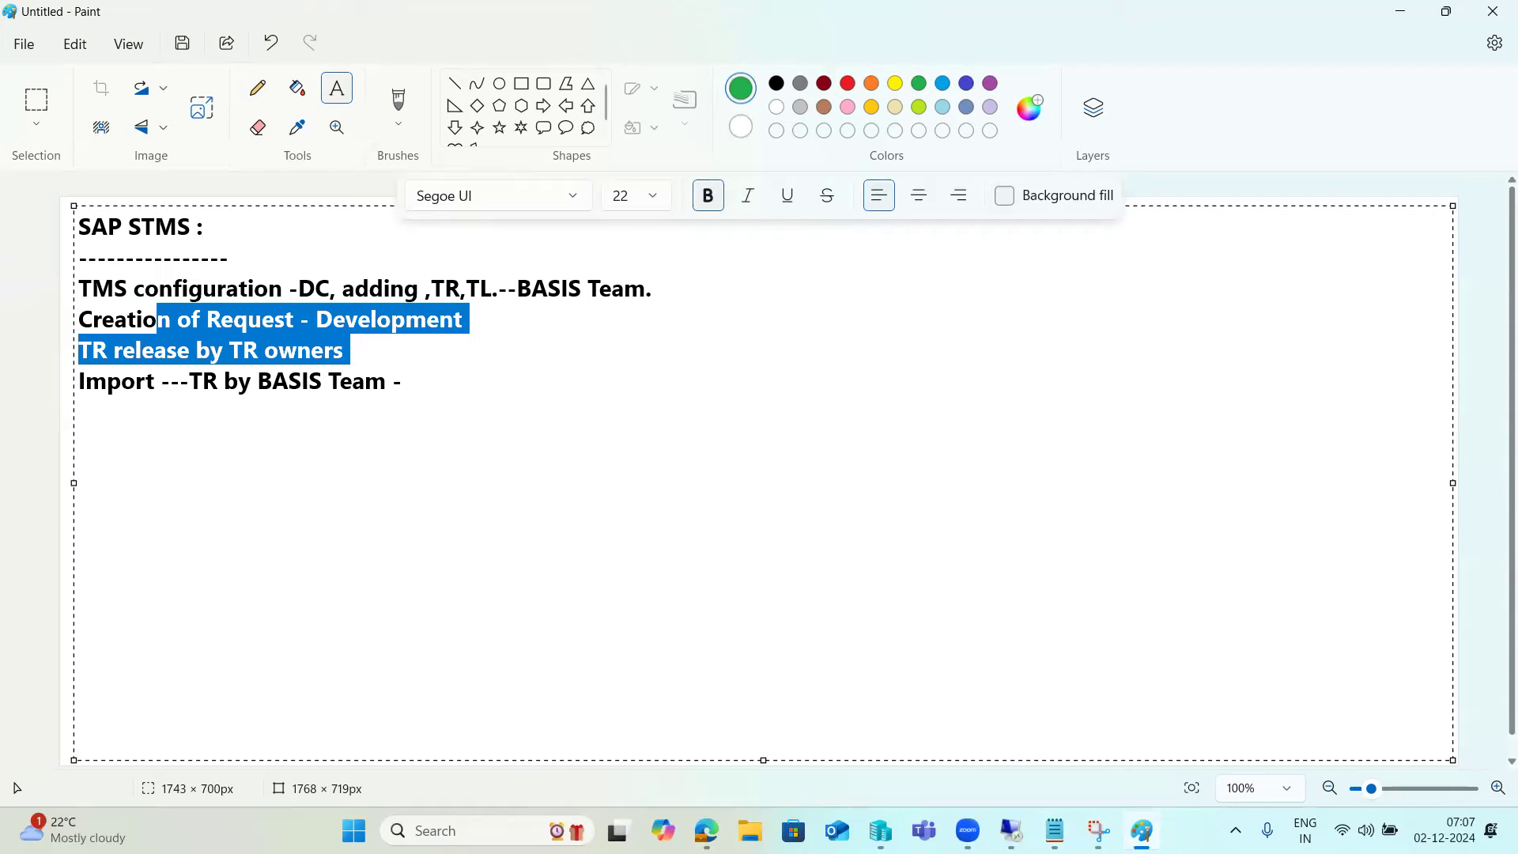
click(1011, 830)
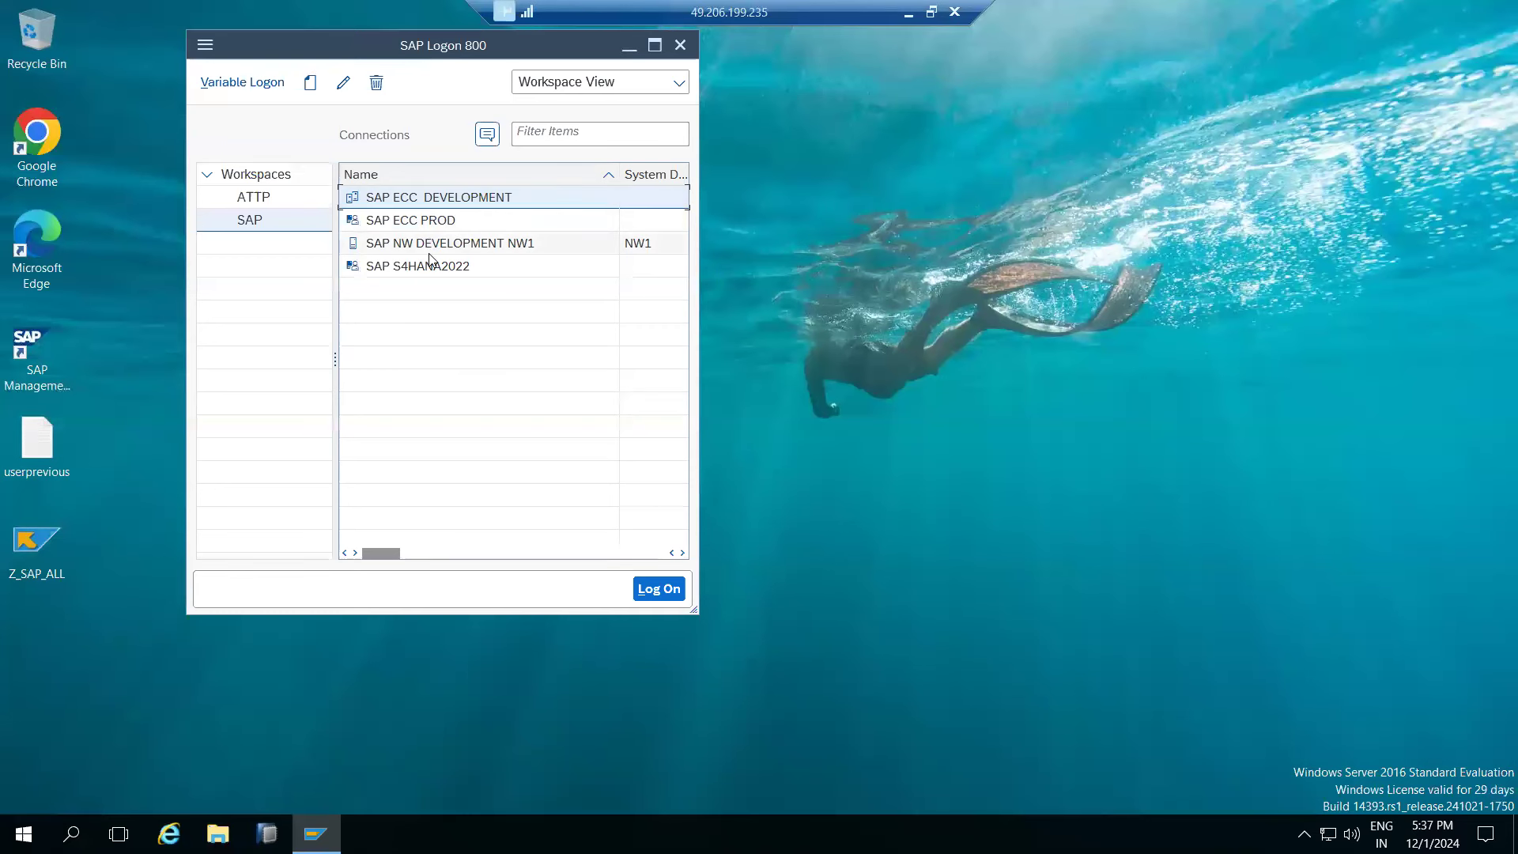
- Log on to SAP ECC DEVELOPMENT as user basis
double_click(415, 197)
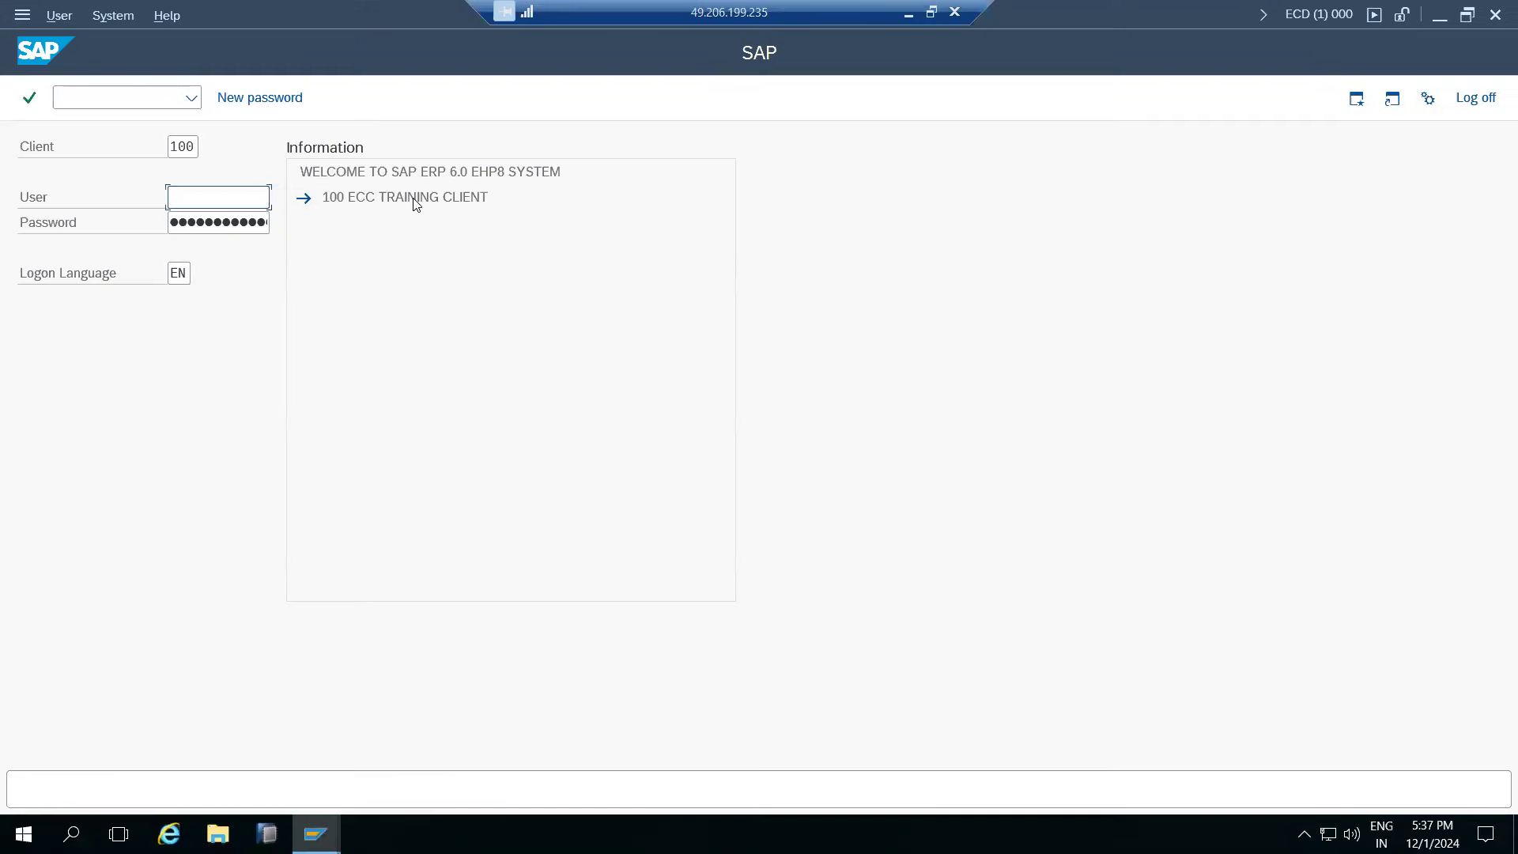
text(b)
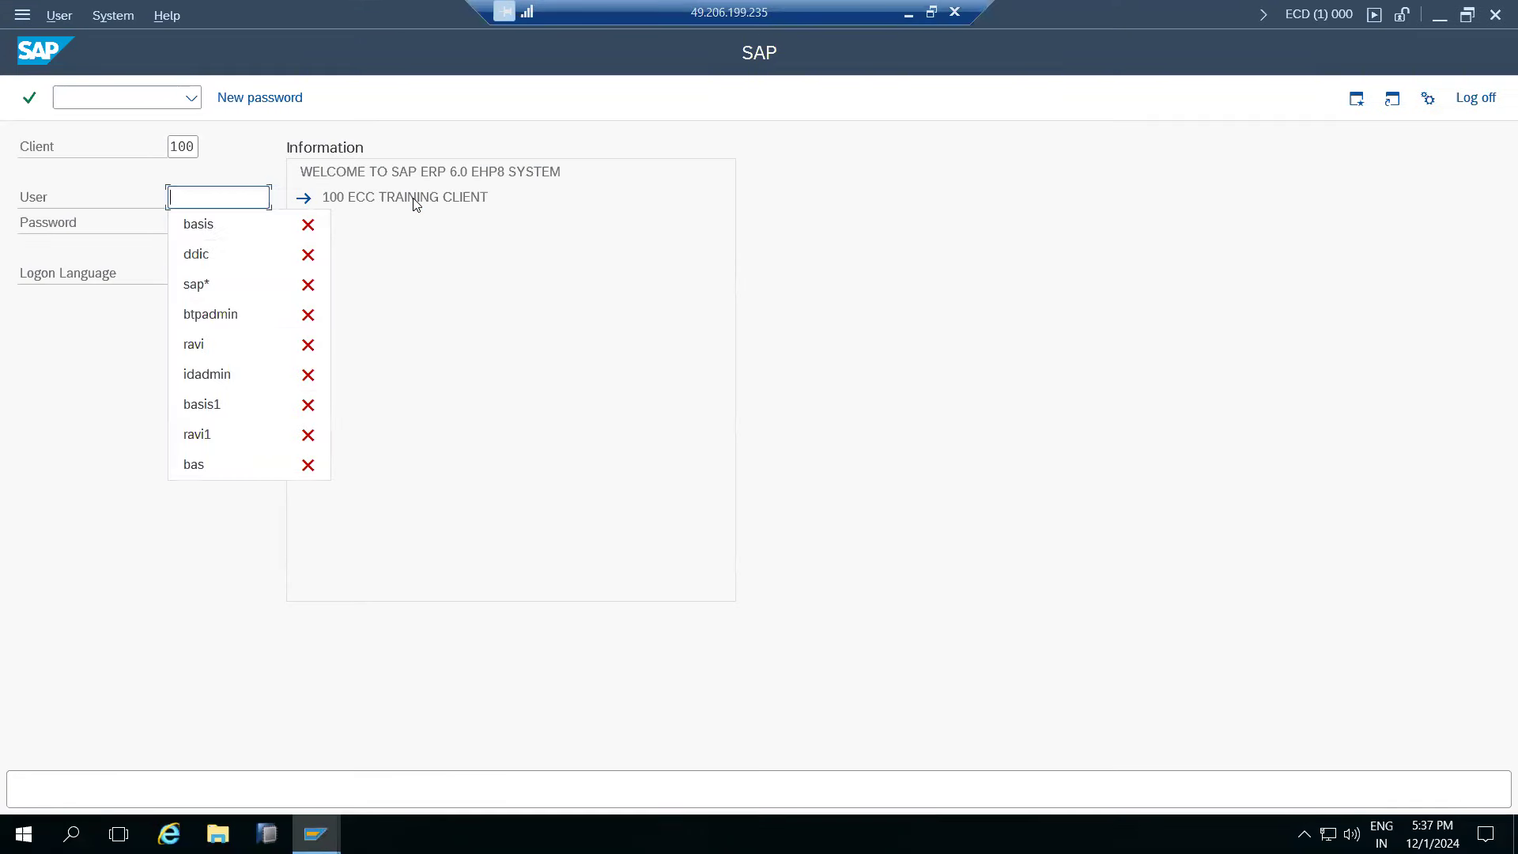
text(asis)
key(Tab)
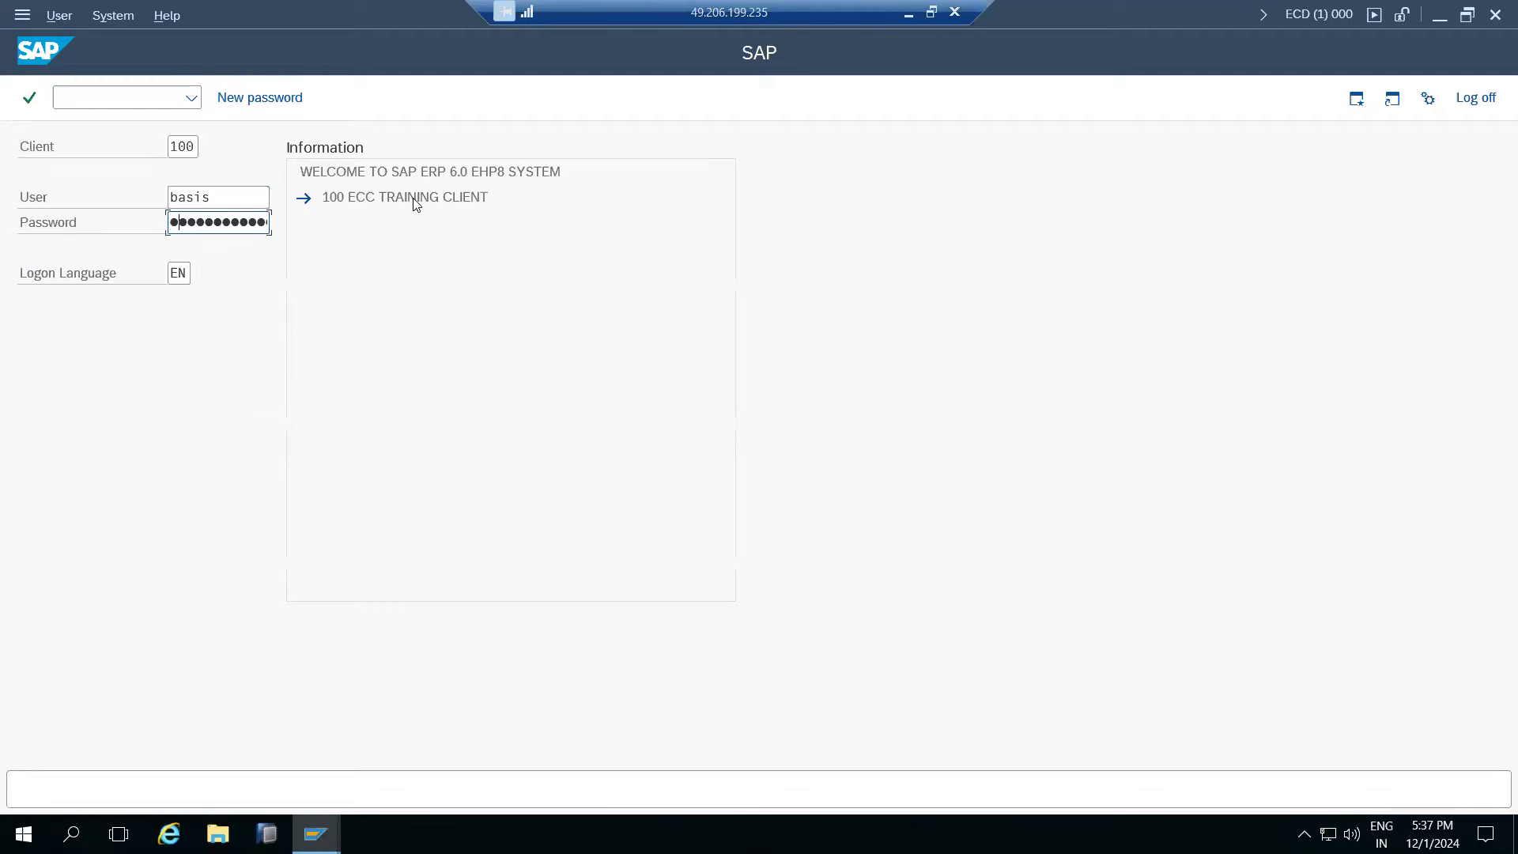
key(Return)
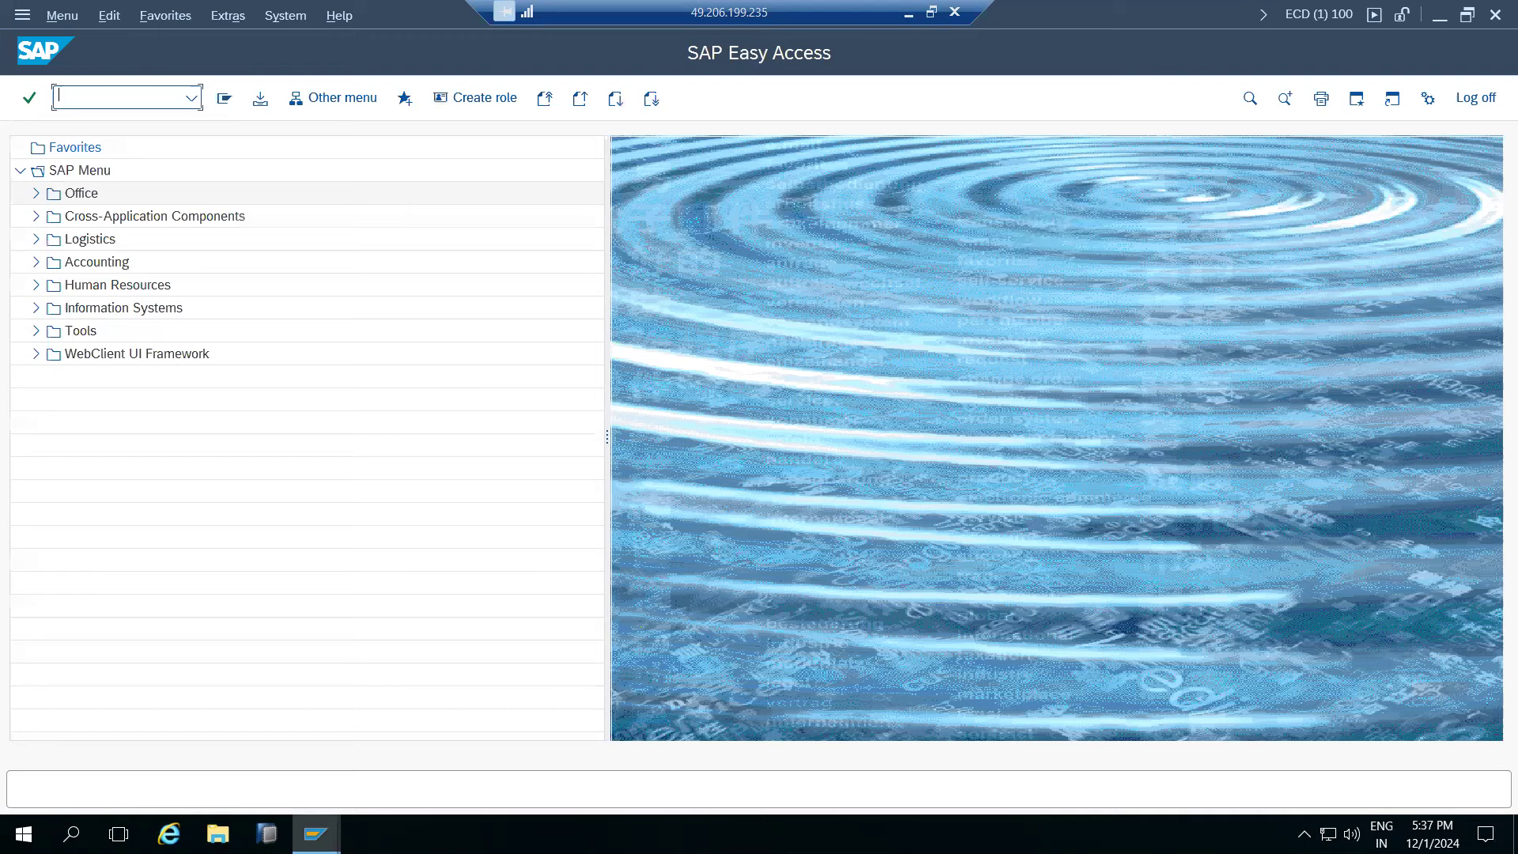
- Run STMS, review the Import Overview, then display the Transport Routes
text(stms)
key(Return)
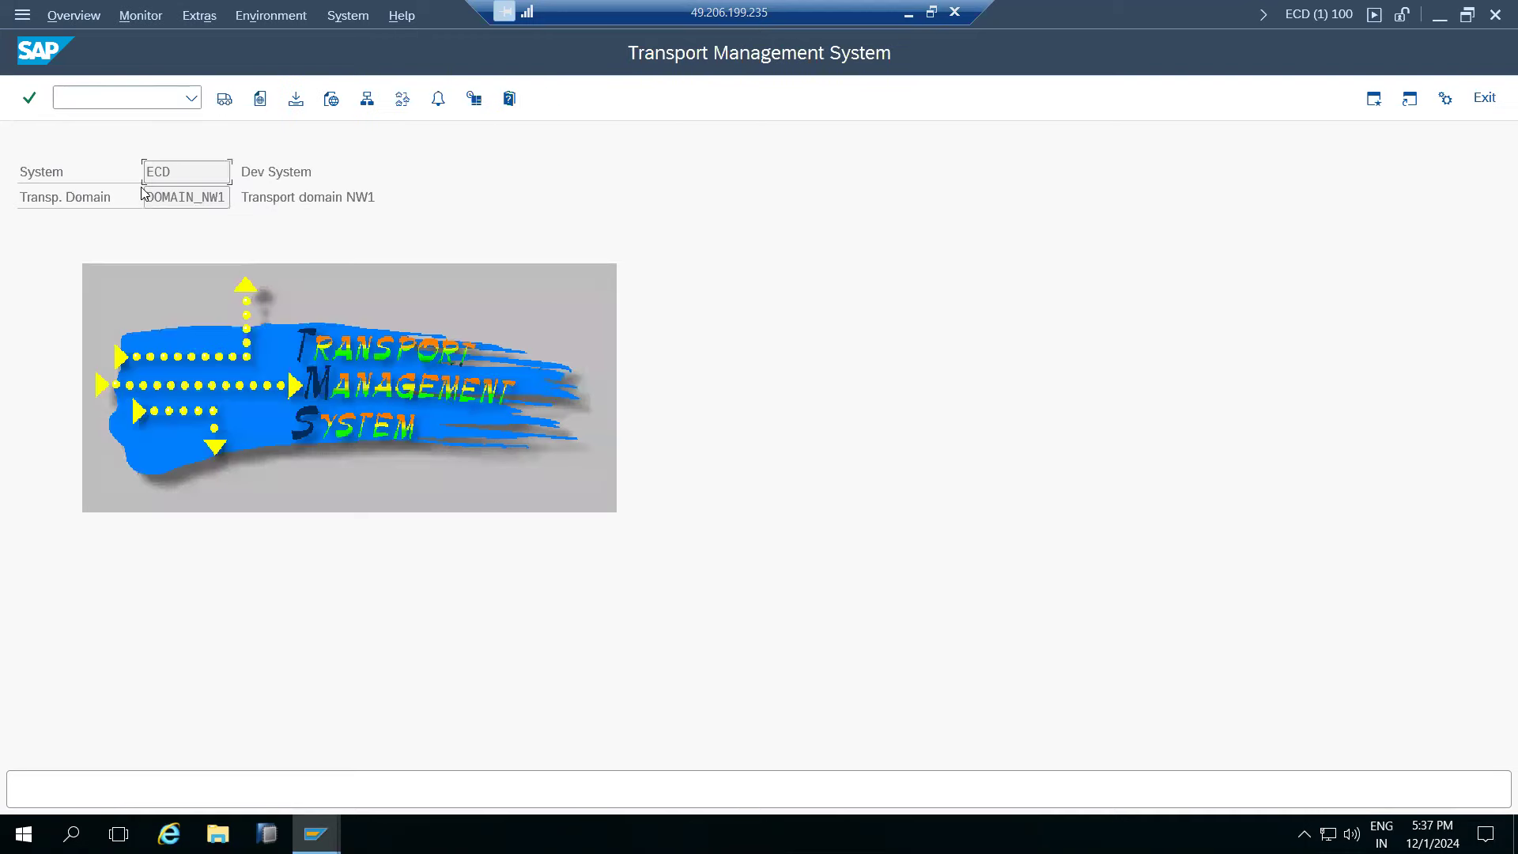
click(225, 99)
click(225, 98)
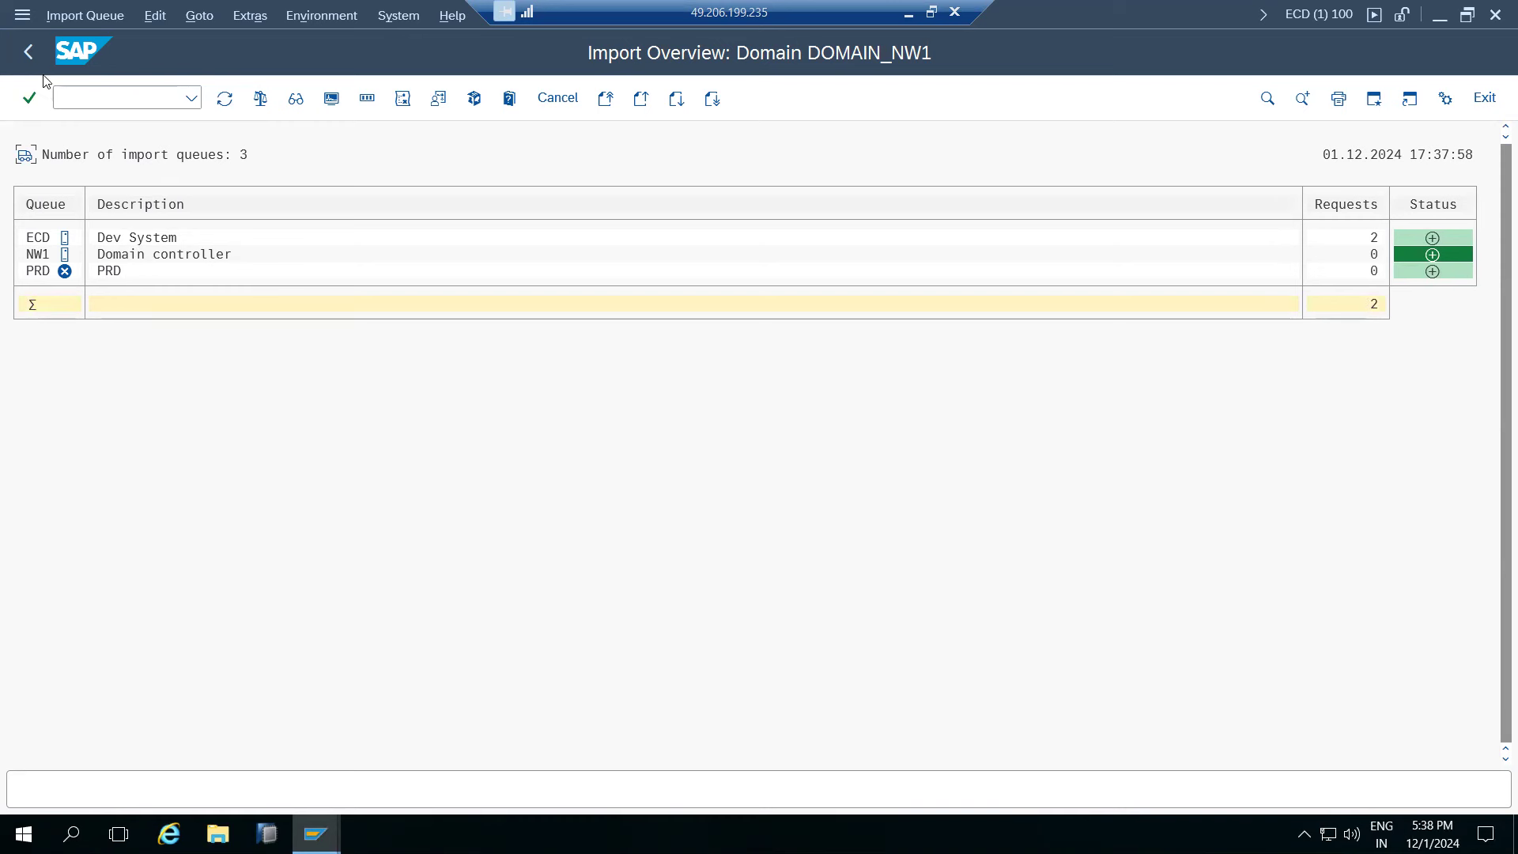
click(29, 51)
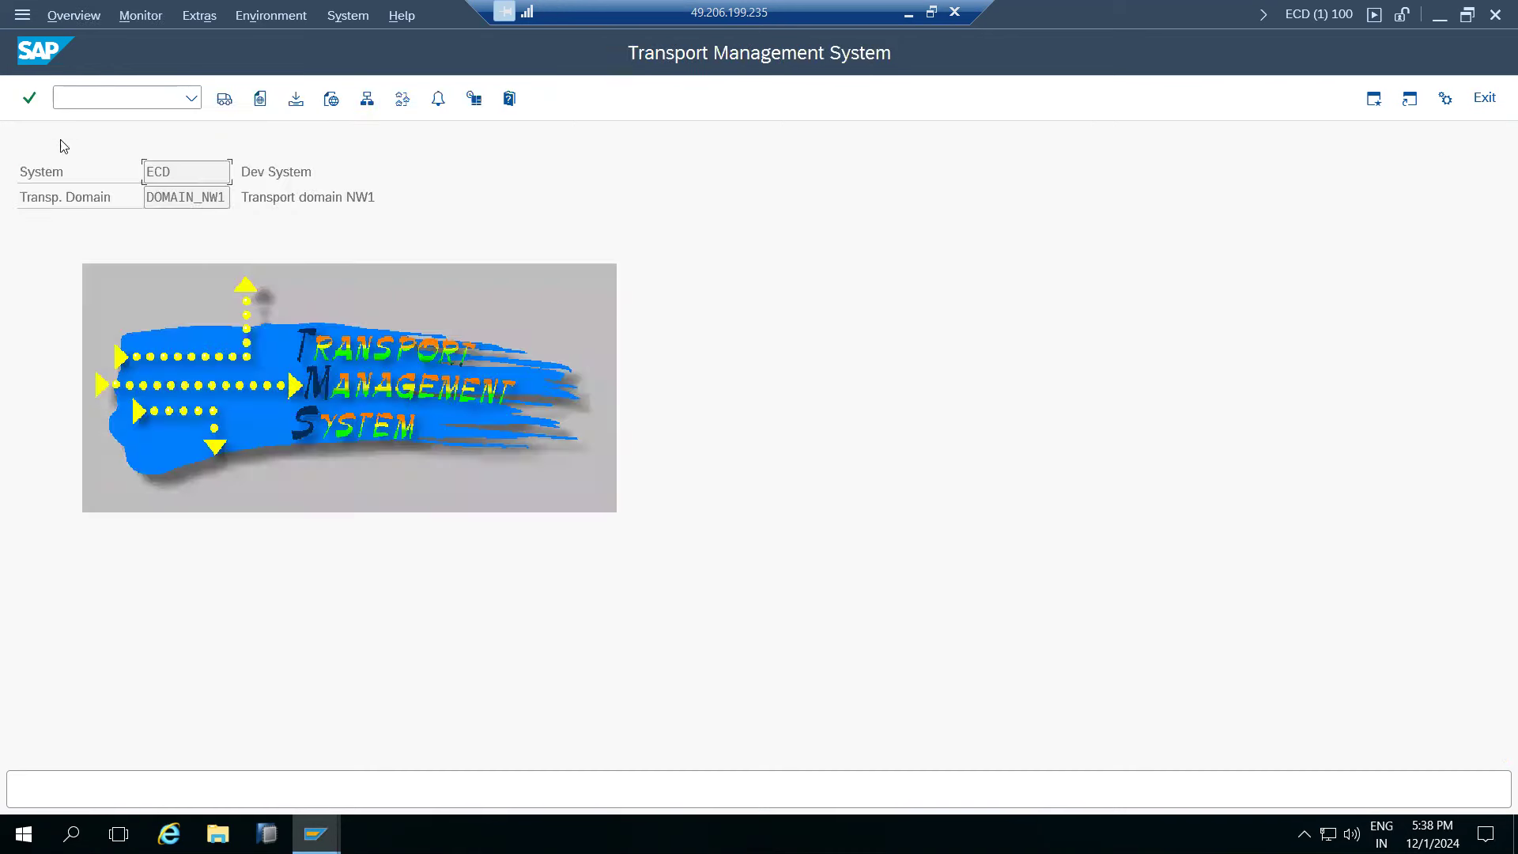
click(401, 100)
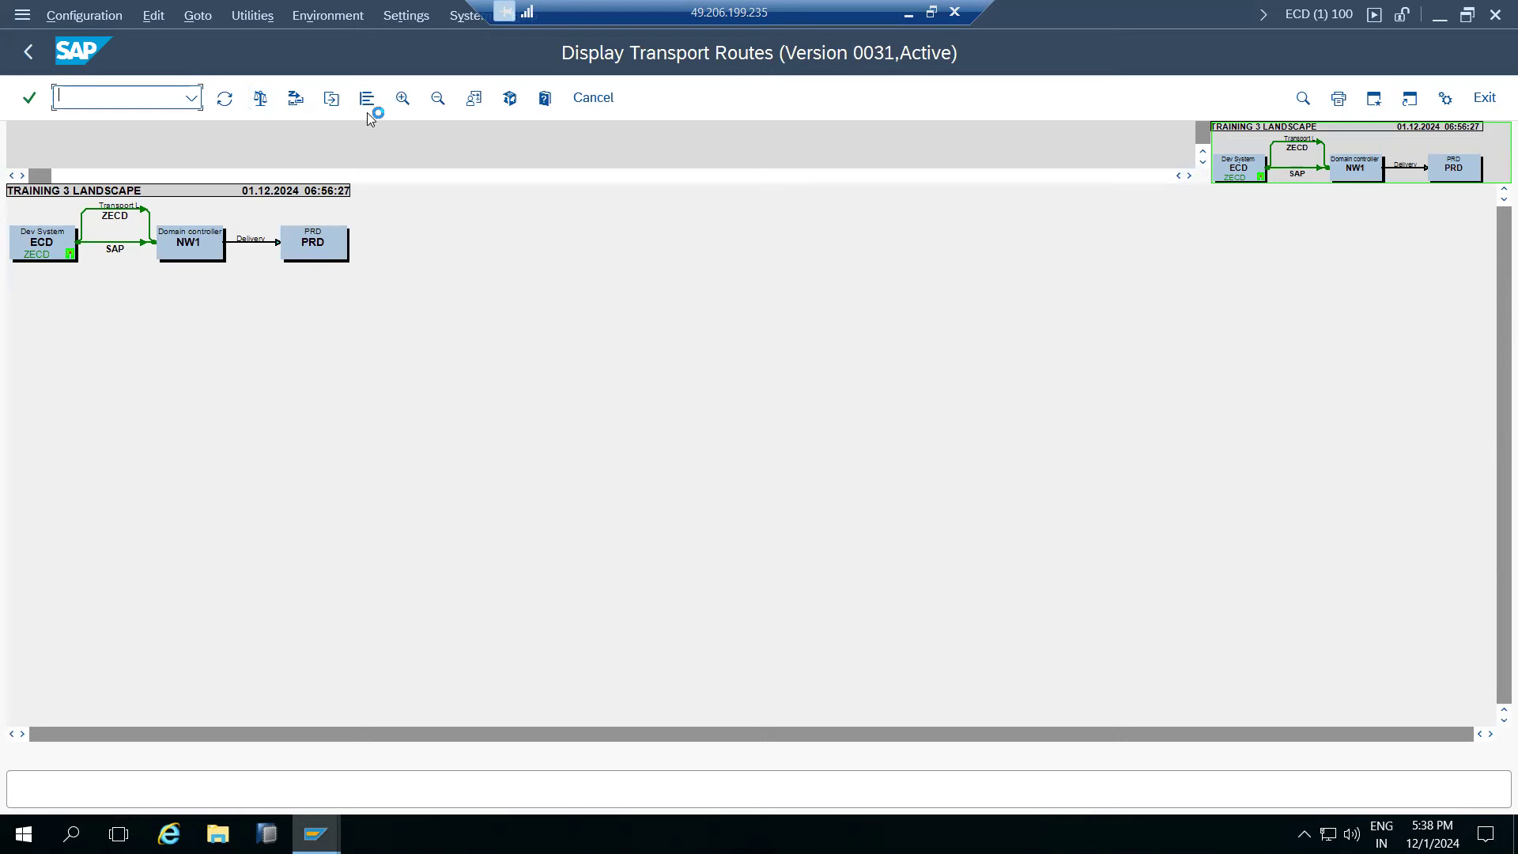
- View the TRAINING 3 LANDSCAPE routes diagram twice, going Back to the STMS start screen each time
click(402, 98)
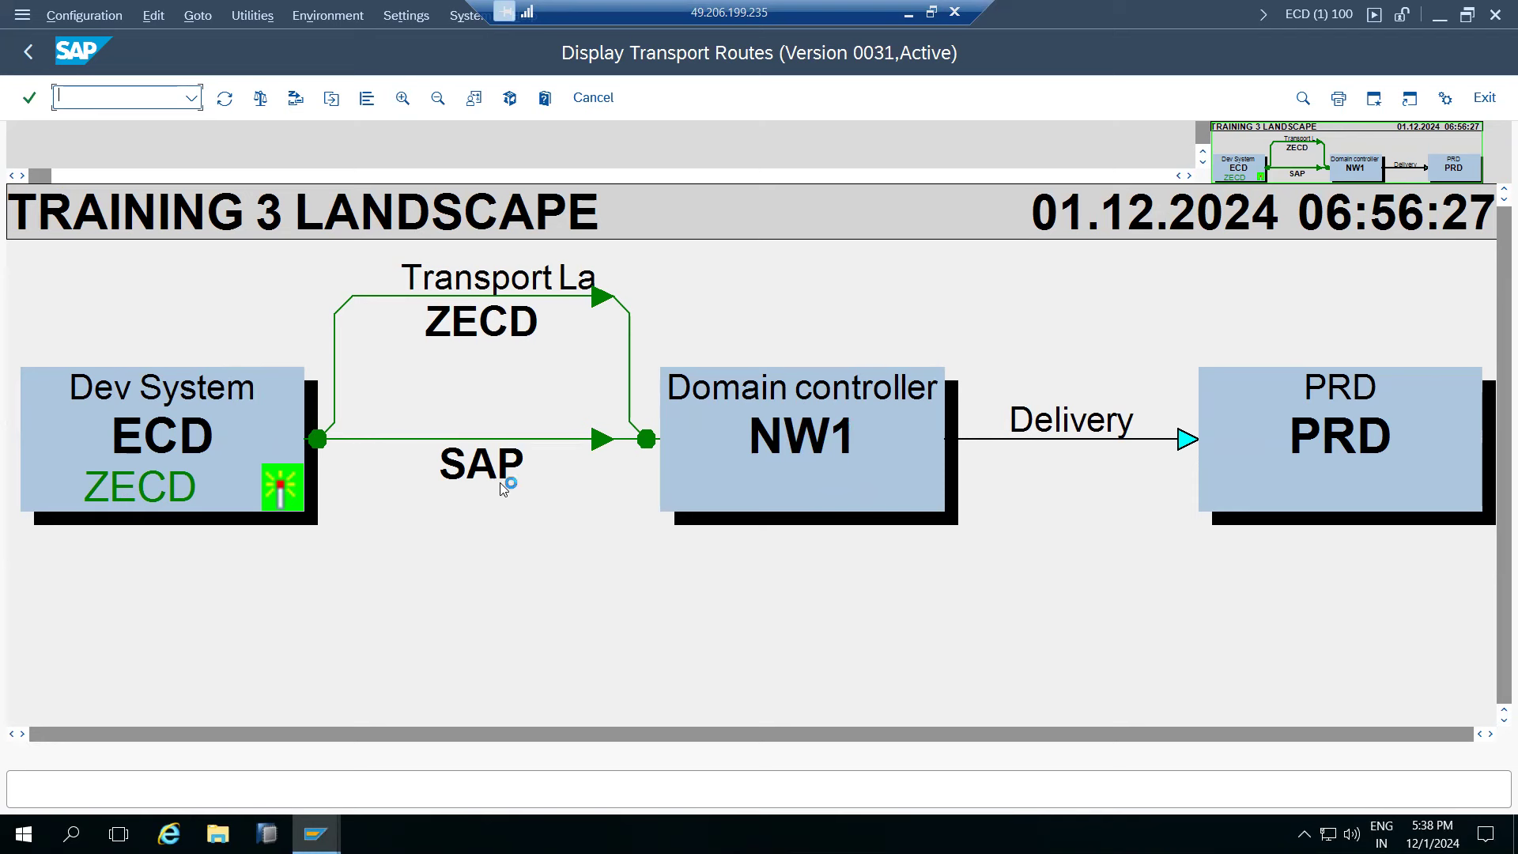
click(29, 41)
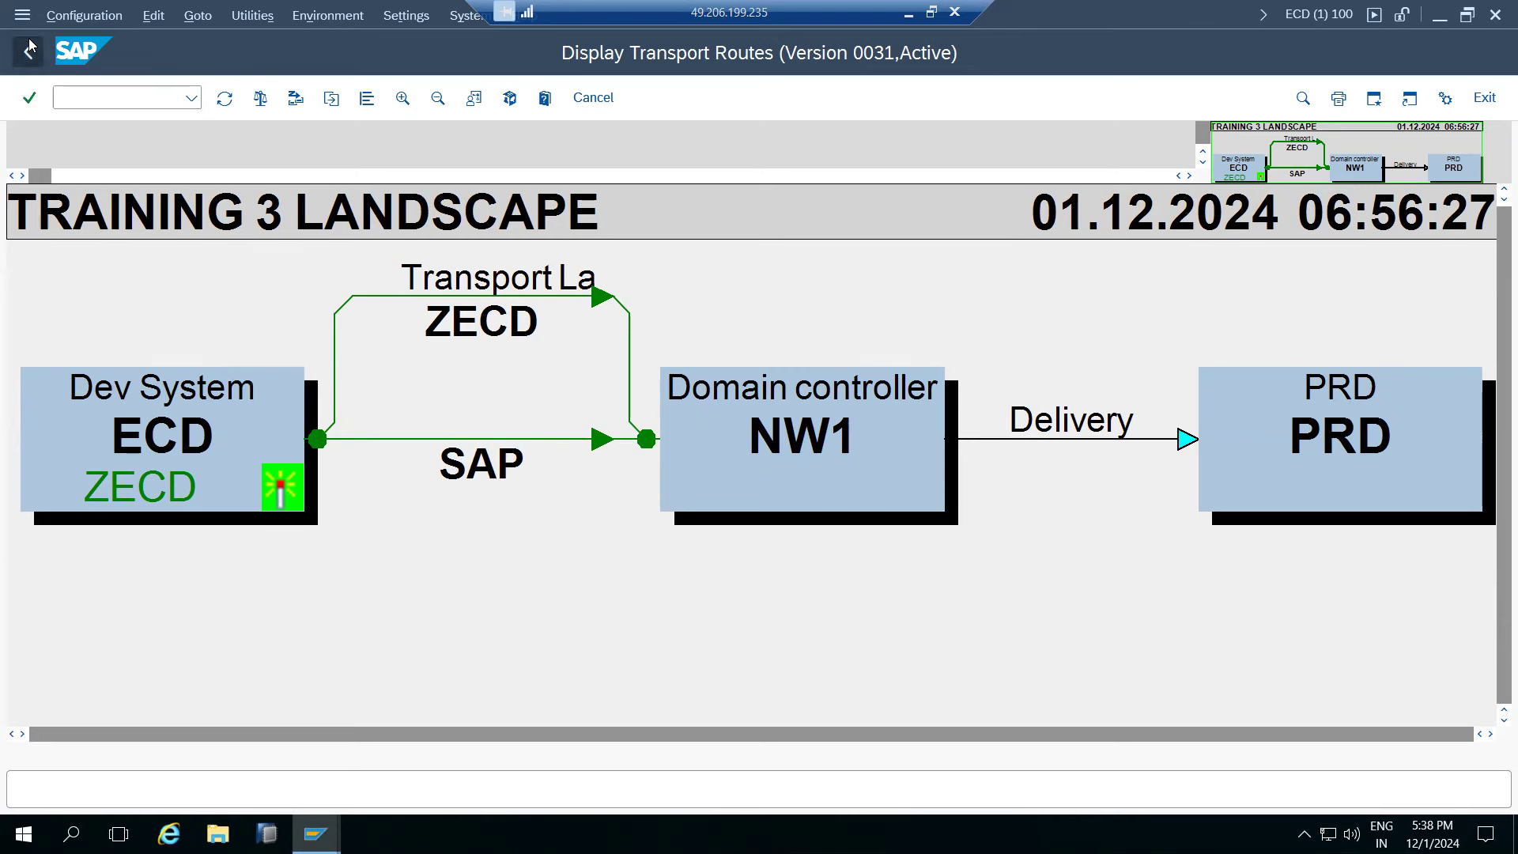
click(402, 98)
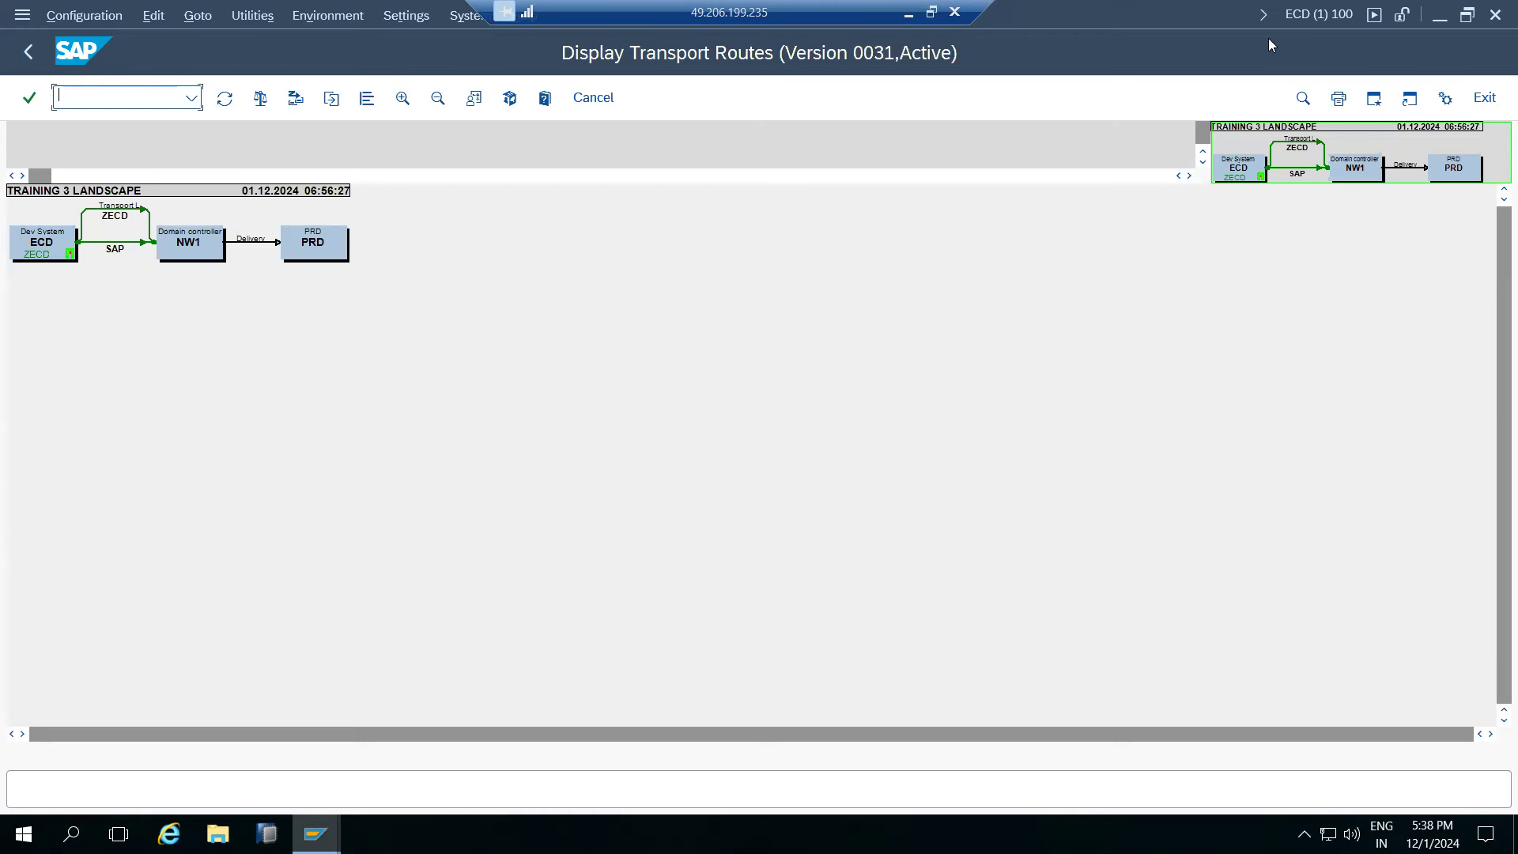
click(21, 49)
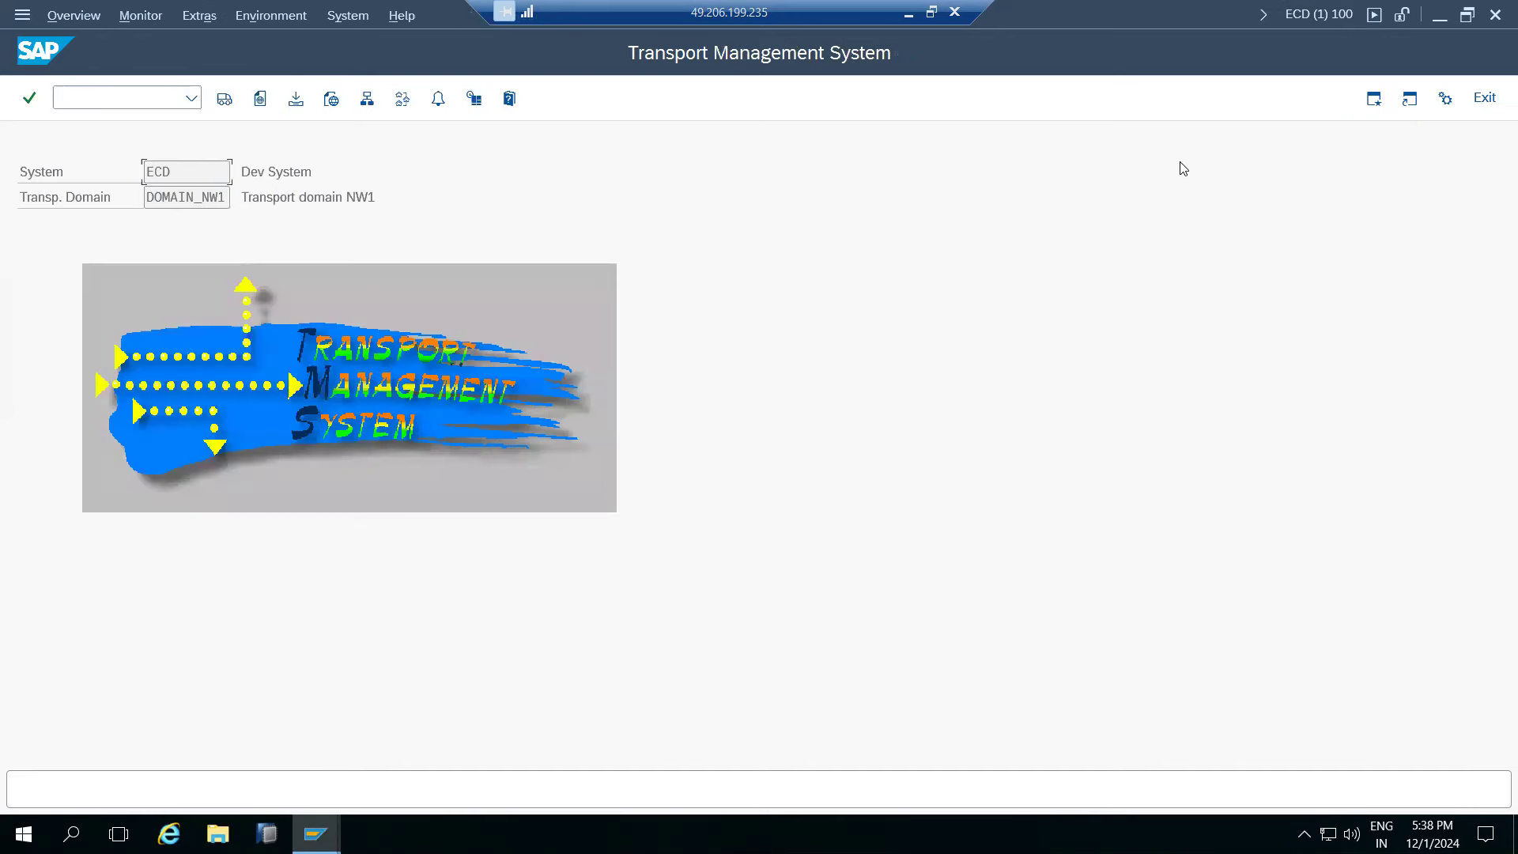
- Minimize SAP and add 'SE01/SE09/SE10 - creation of request' below the Import line in Paint
click(908, 13)
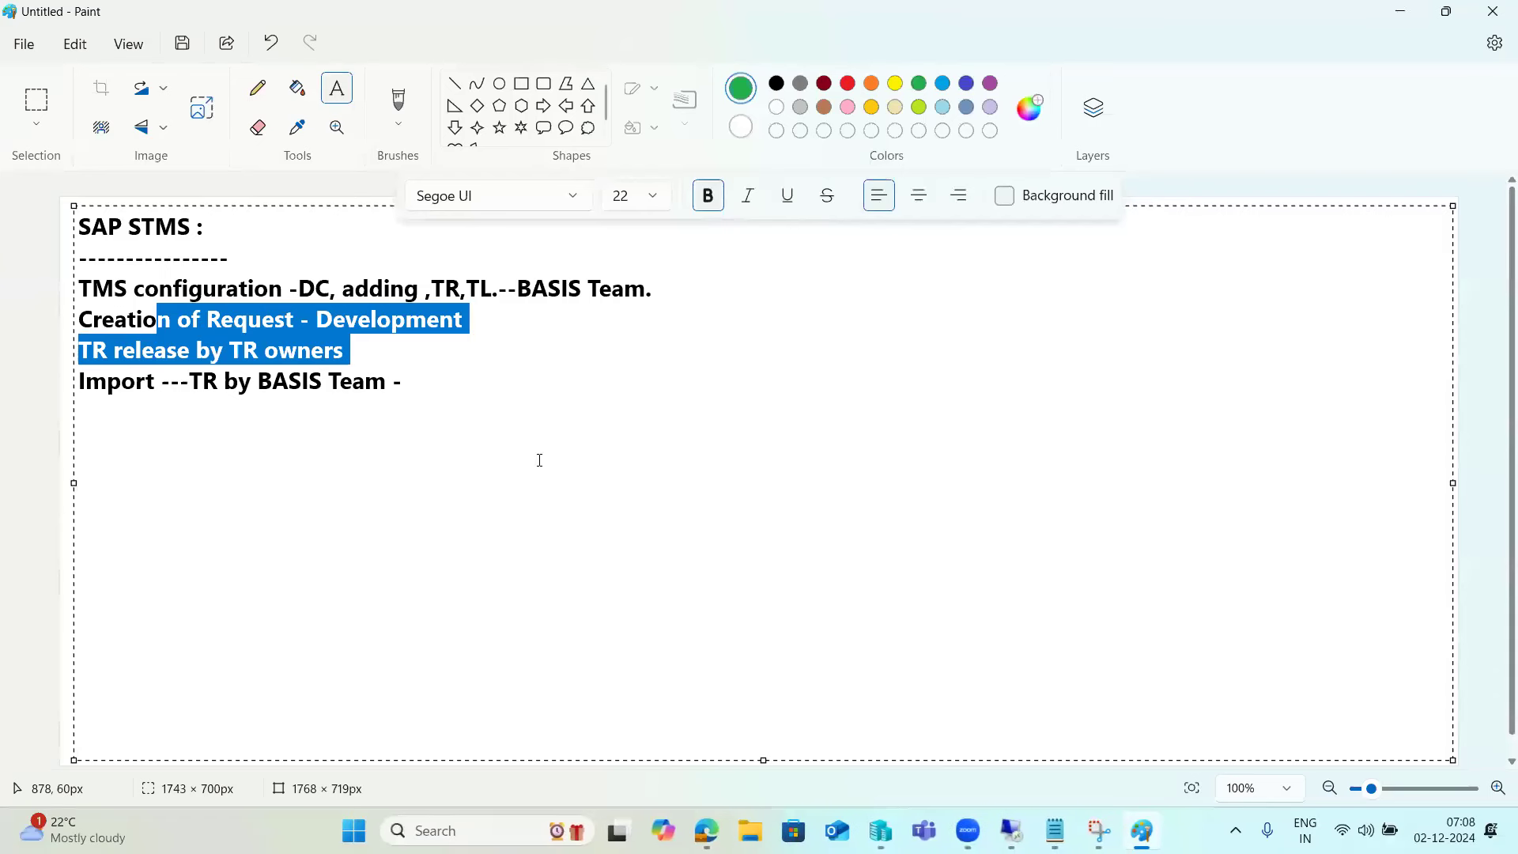
click(432, 392)
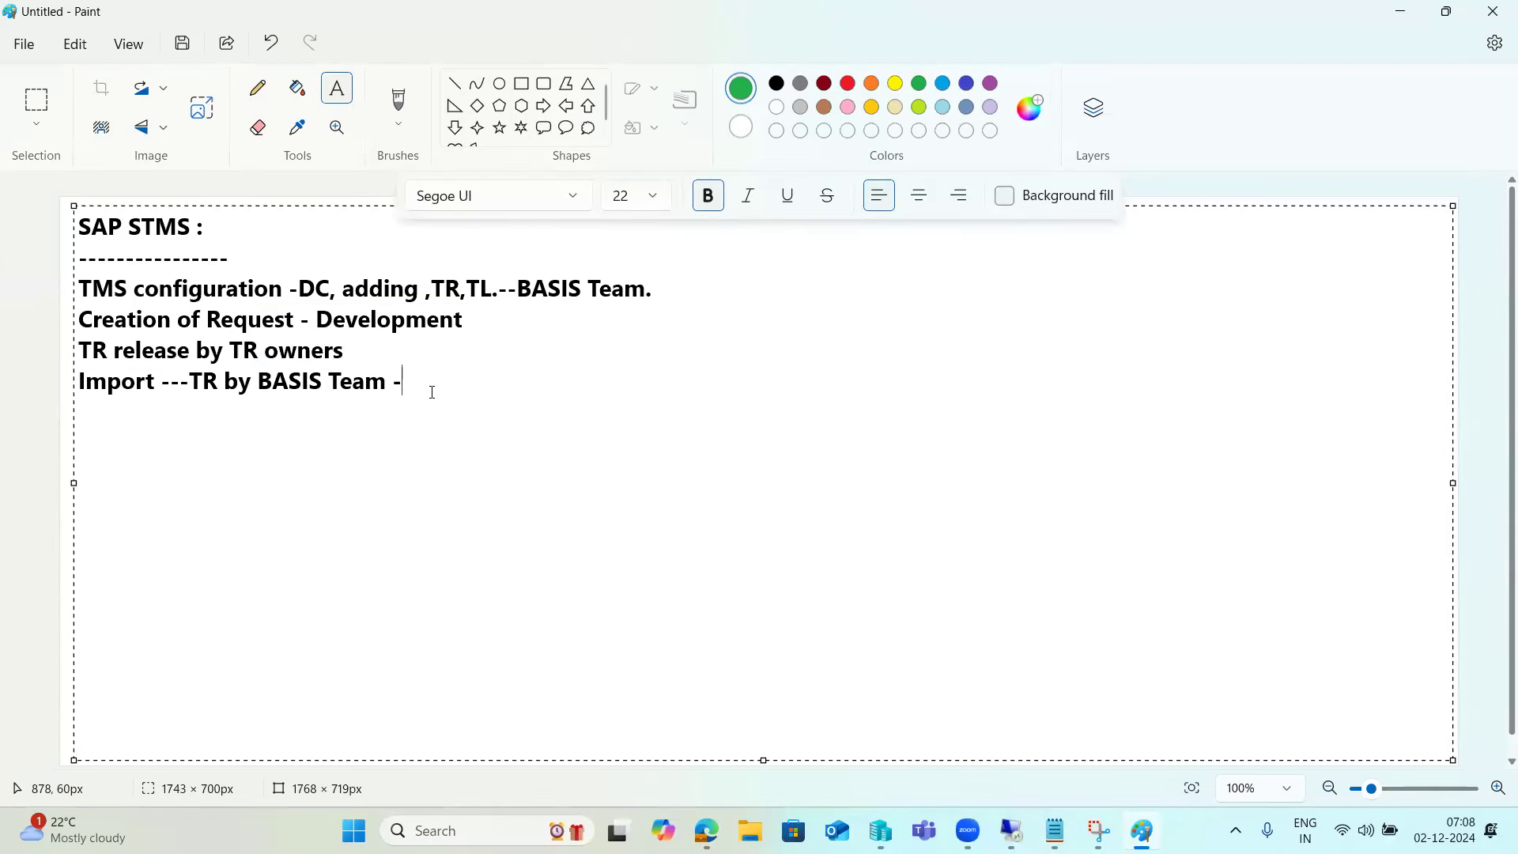
key(Return)
key(Return)
text(SE01/SE09/SE10 - )
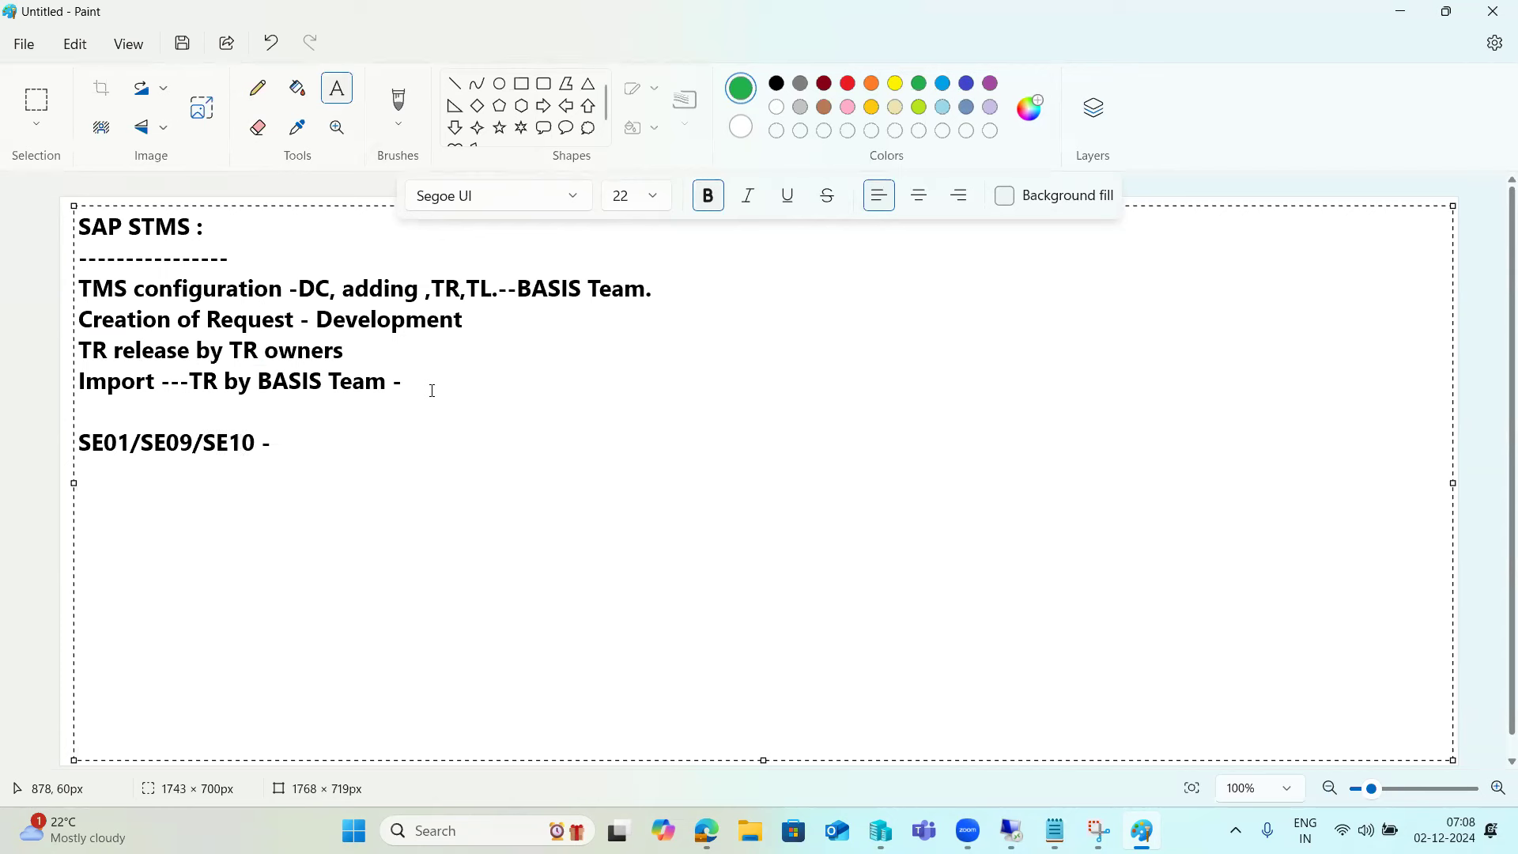
text(creation of request)
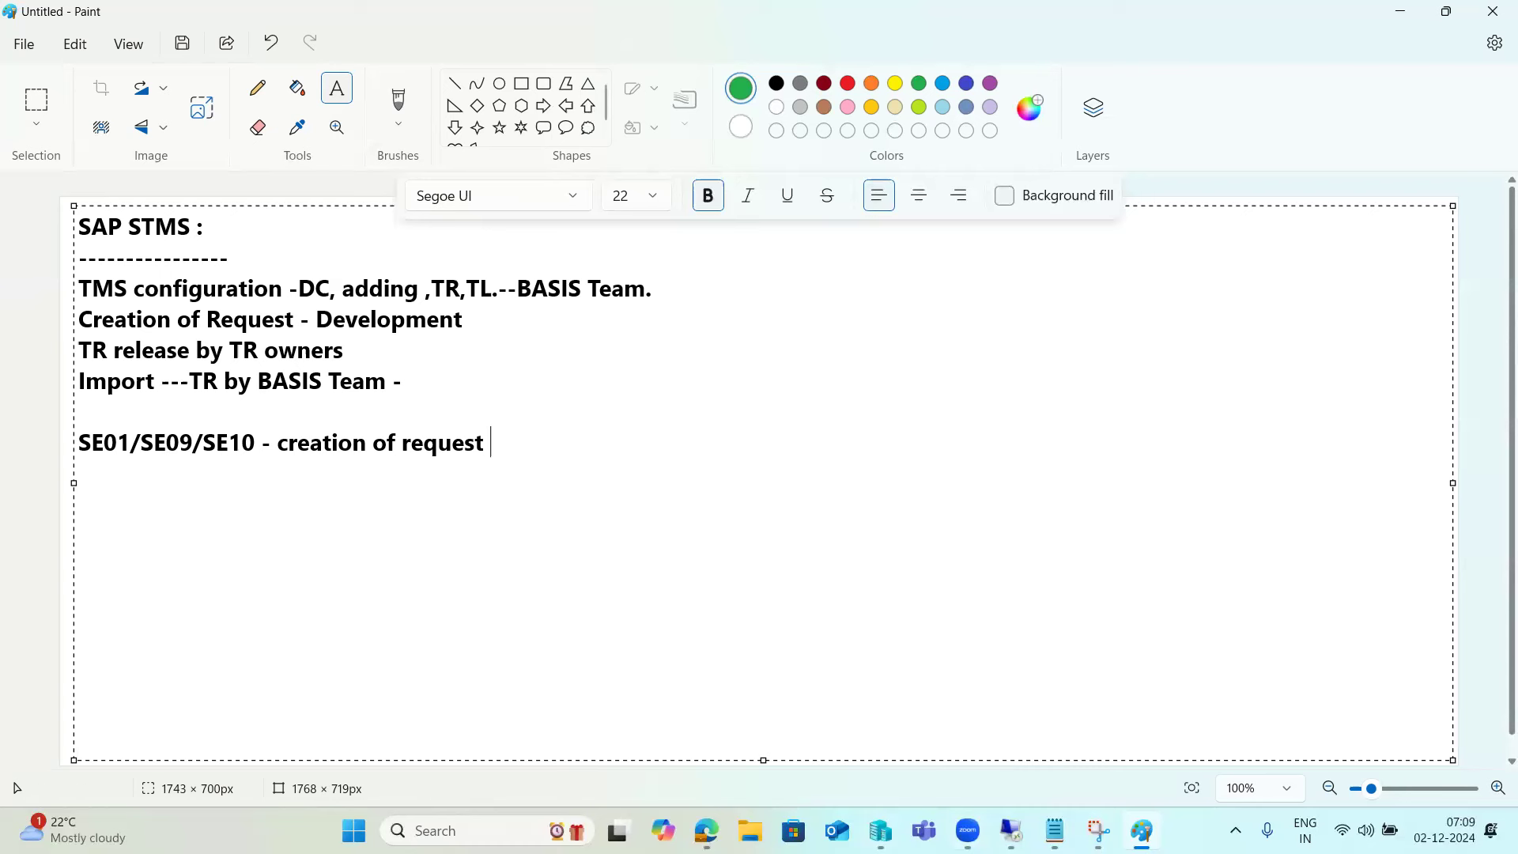
- Return to the SAP session and run /nse01 to open the Transport Organizer
mouse_move(1011, 830)
click(1011, 830)
click(95, 97)
click(109, 99)
text(/)
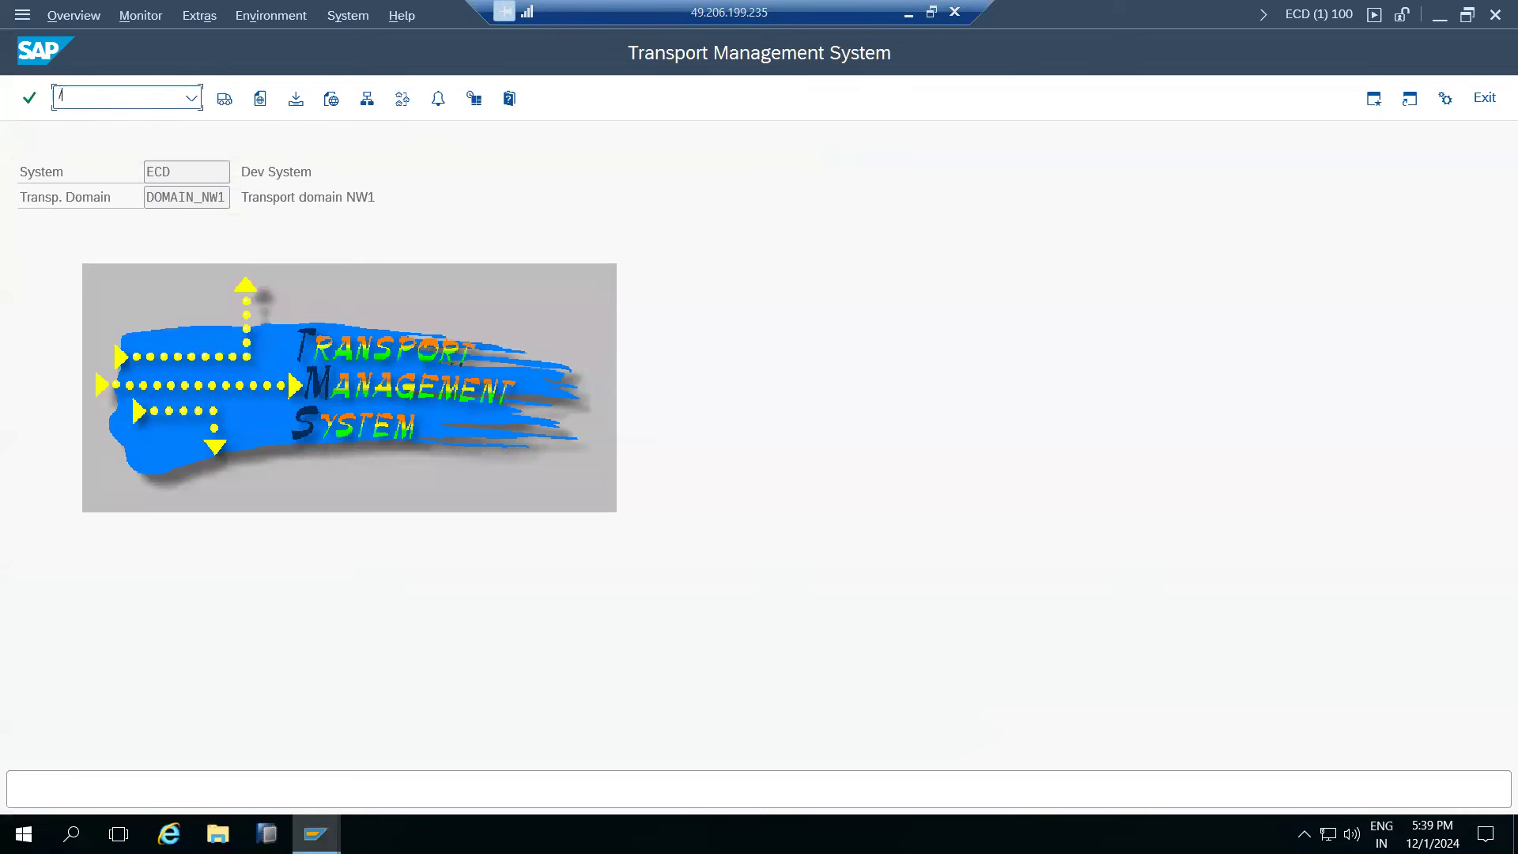
text(nse01)
key(Return)
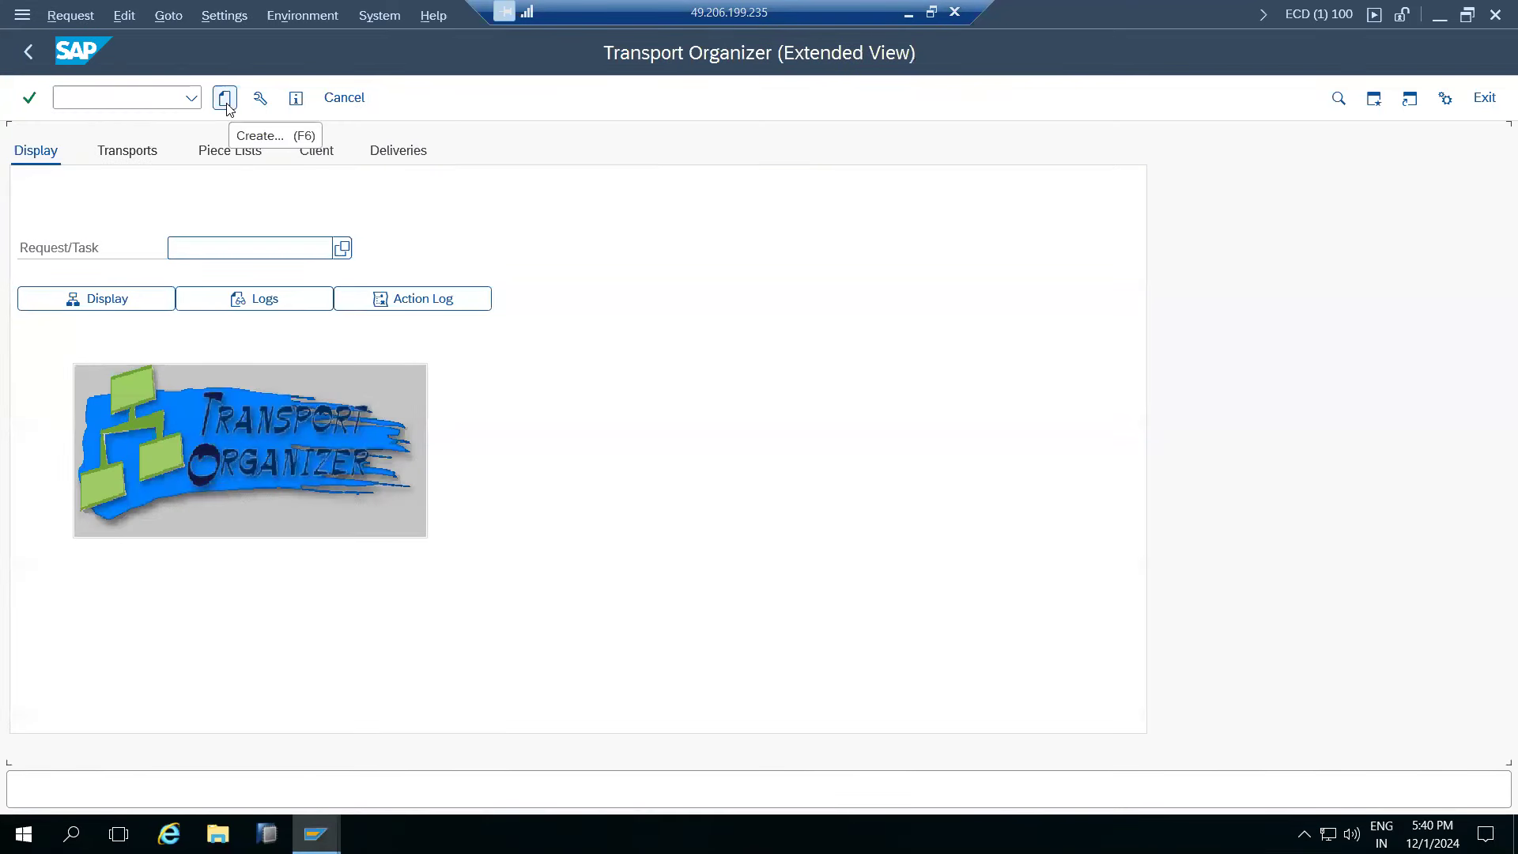
- Start a new transport request and confirm the Customizing request type
click(226, 98)
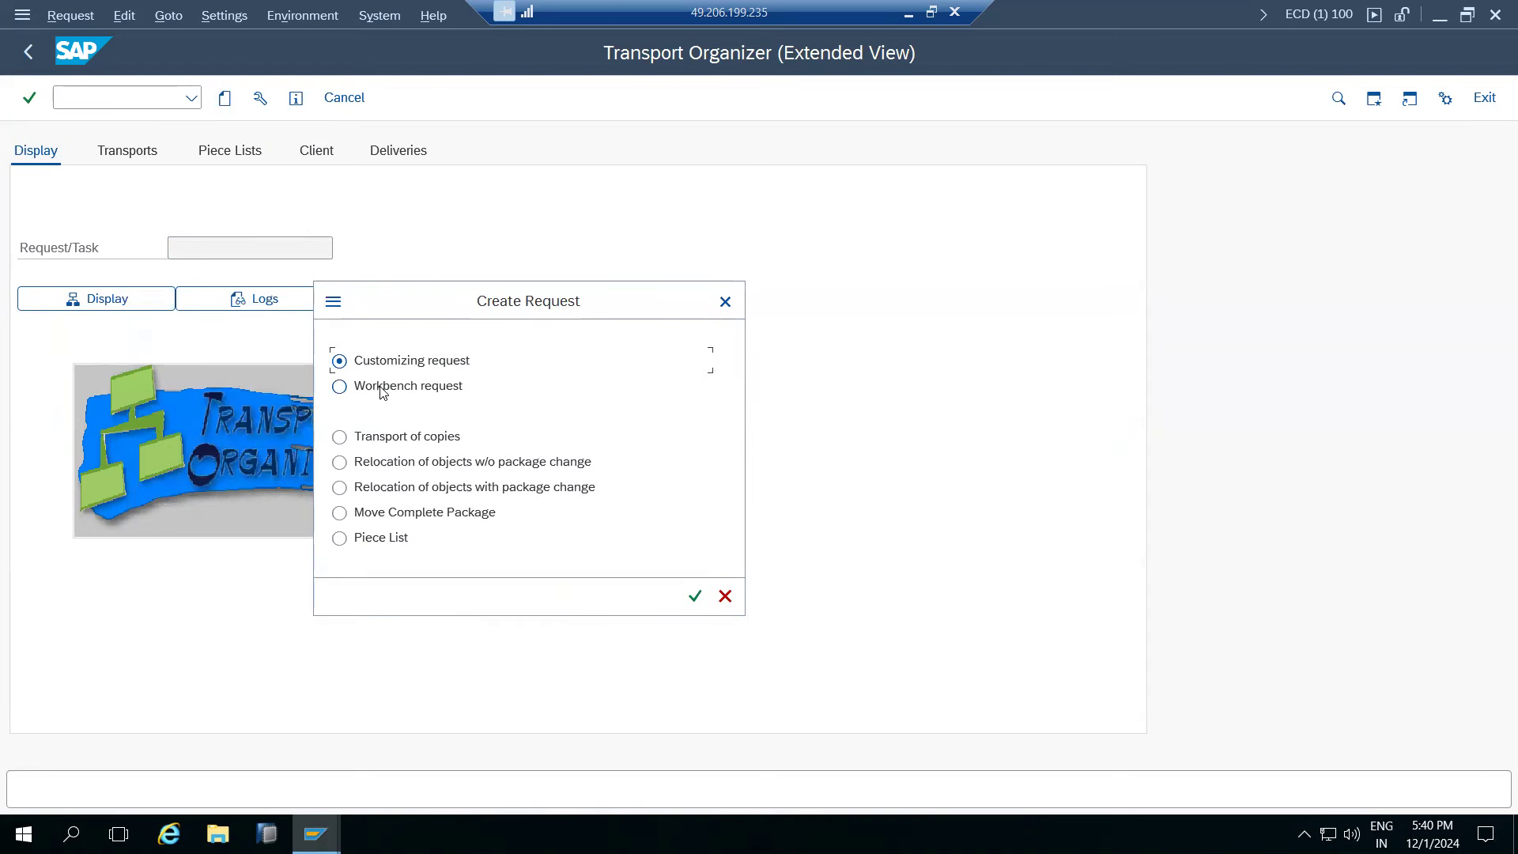
click(382, 389)
click(380, 441)
click(387, 366)
click(388, 396)
click(384, 369)
click(382, 387)
click(387, 369)
click(389, 386)
click(374, 364)
click(383, 364)
click(391, 387)
click(378, 365)
click(391, 380)
click(380, 361)
click(693, 598)
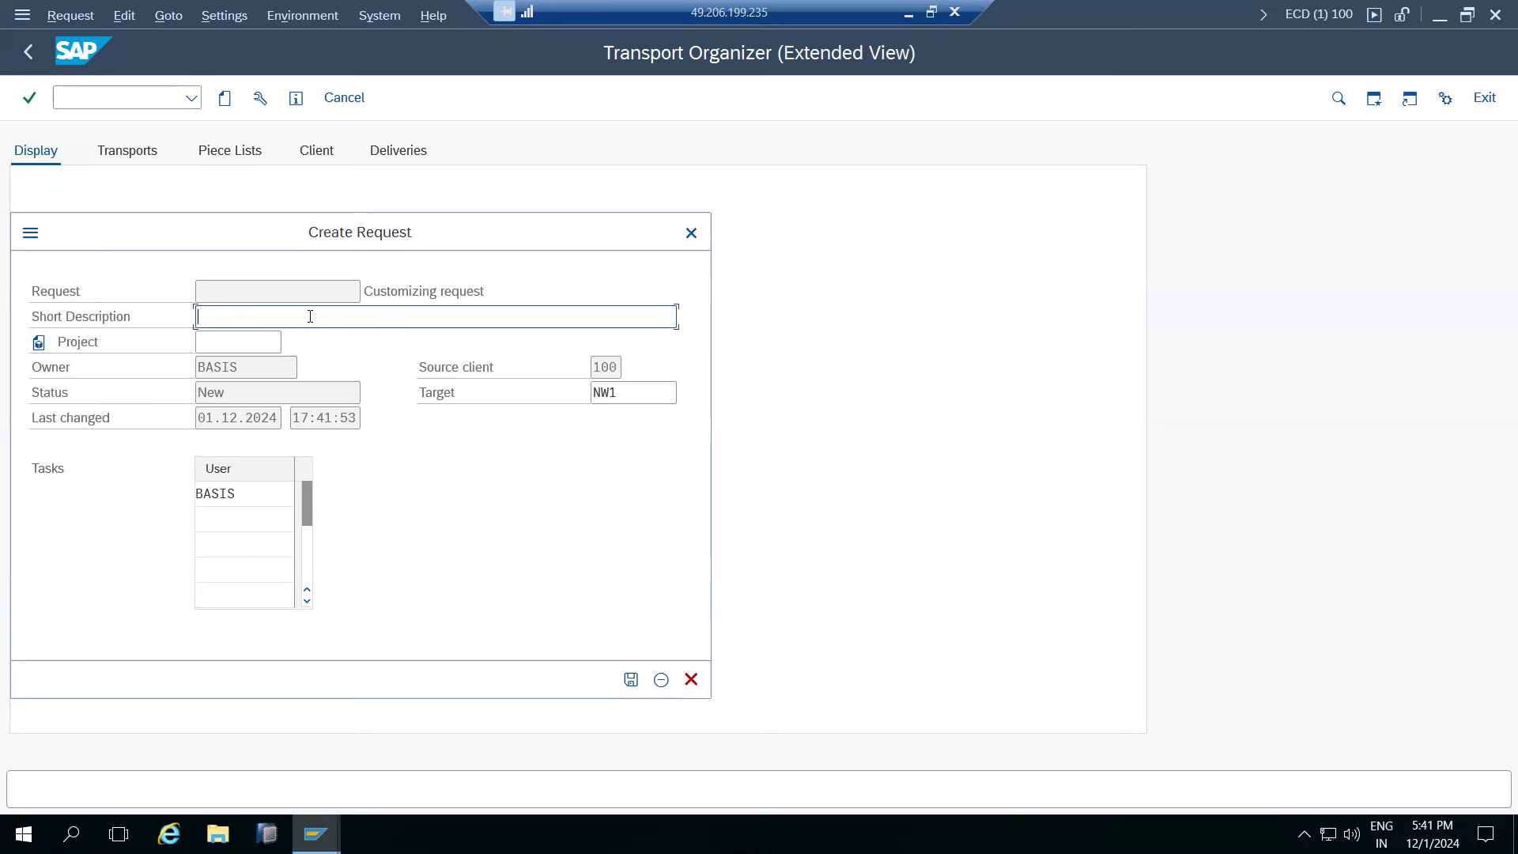
- Enter short description 'TABLE CHANGES' and save, creating request ECDK900029
drag(307, 239, 586, 236)
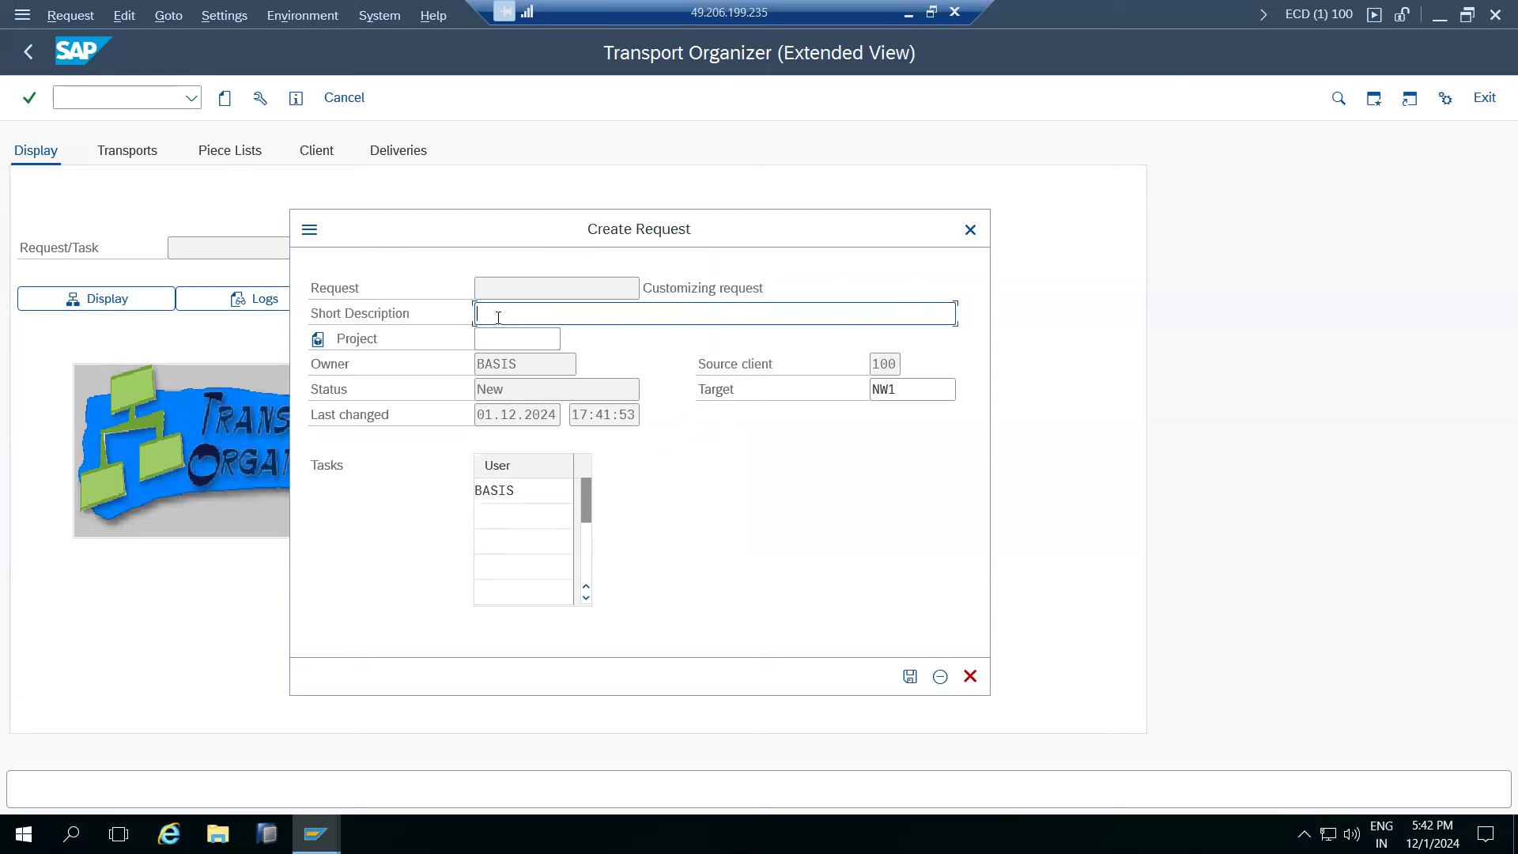
text(TABLE CHANGES)
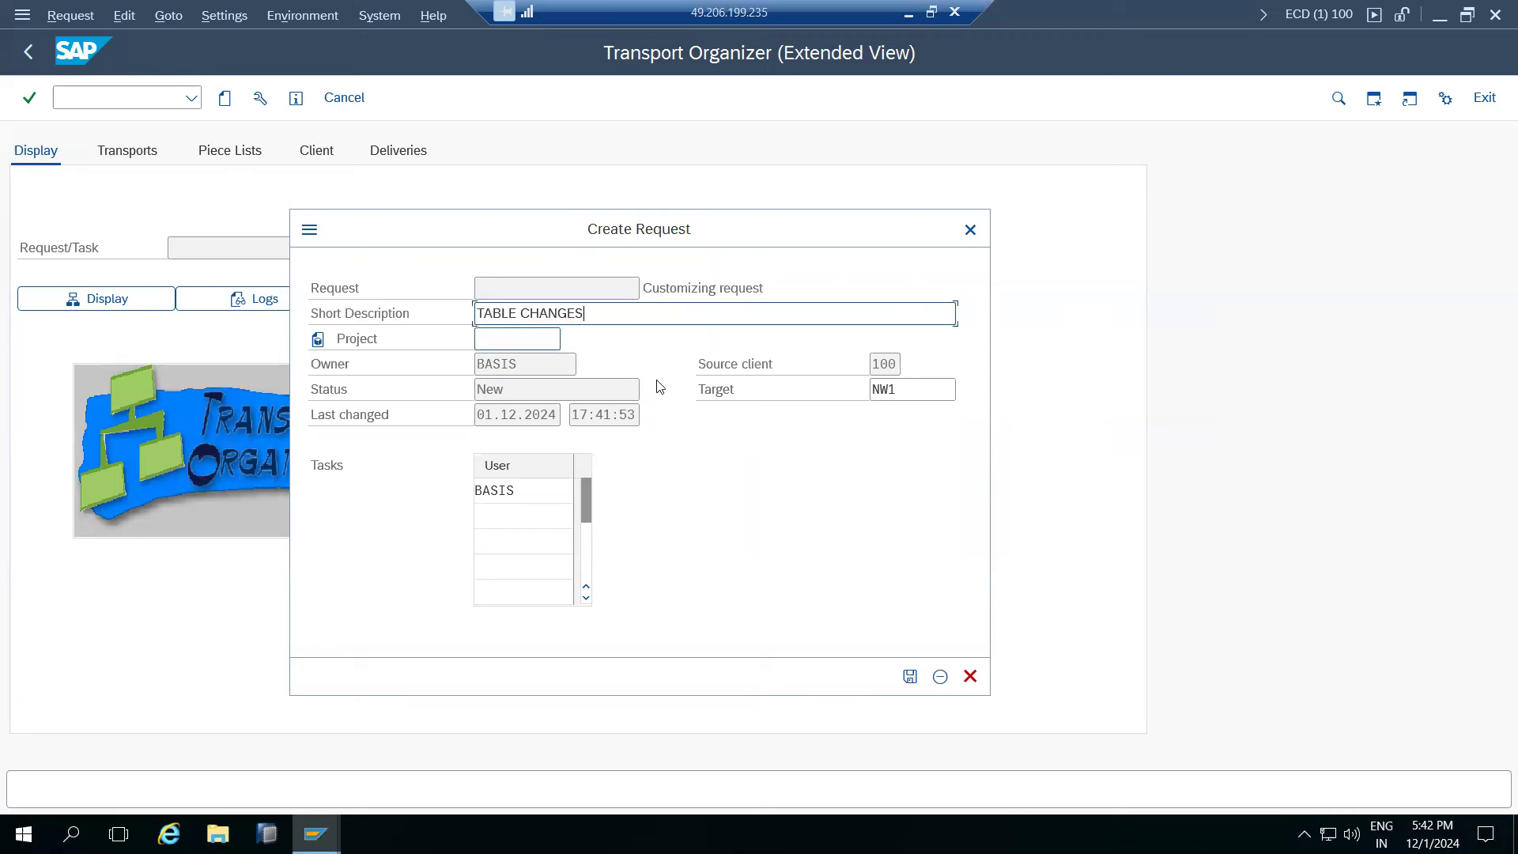
click(911, 677)
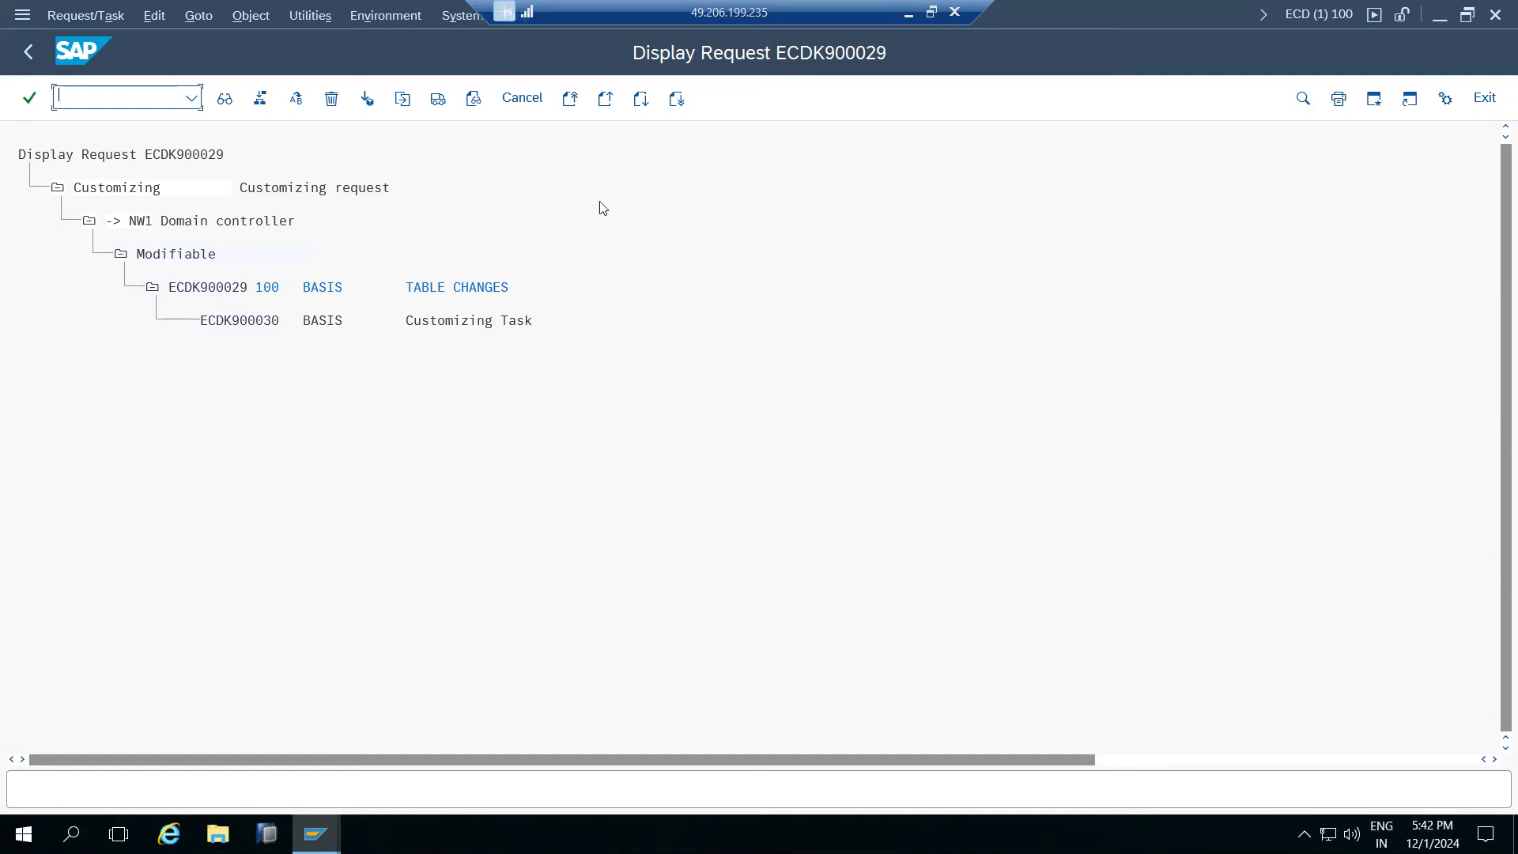
- Minimize SAP and put a five-dash separator under the SE01/SE09/SE10 note in Paint
click(908, 11)
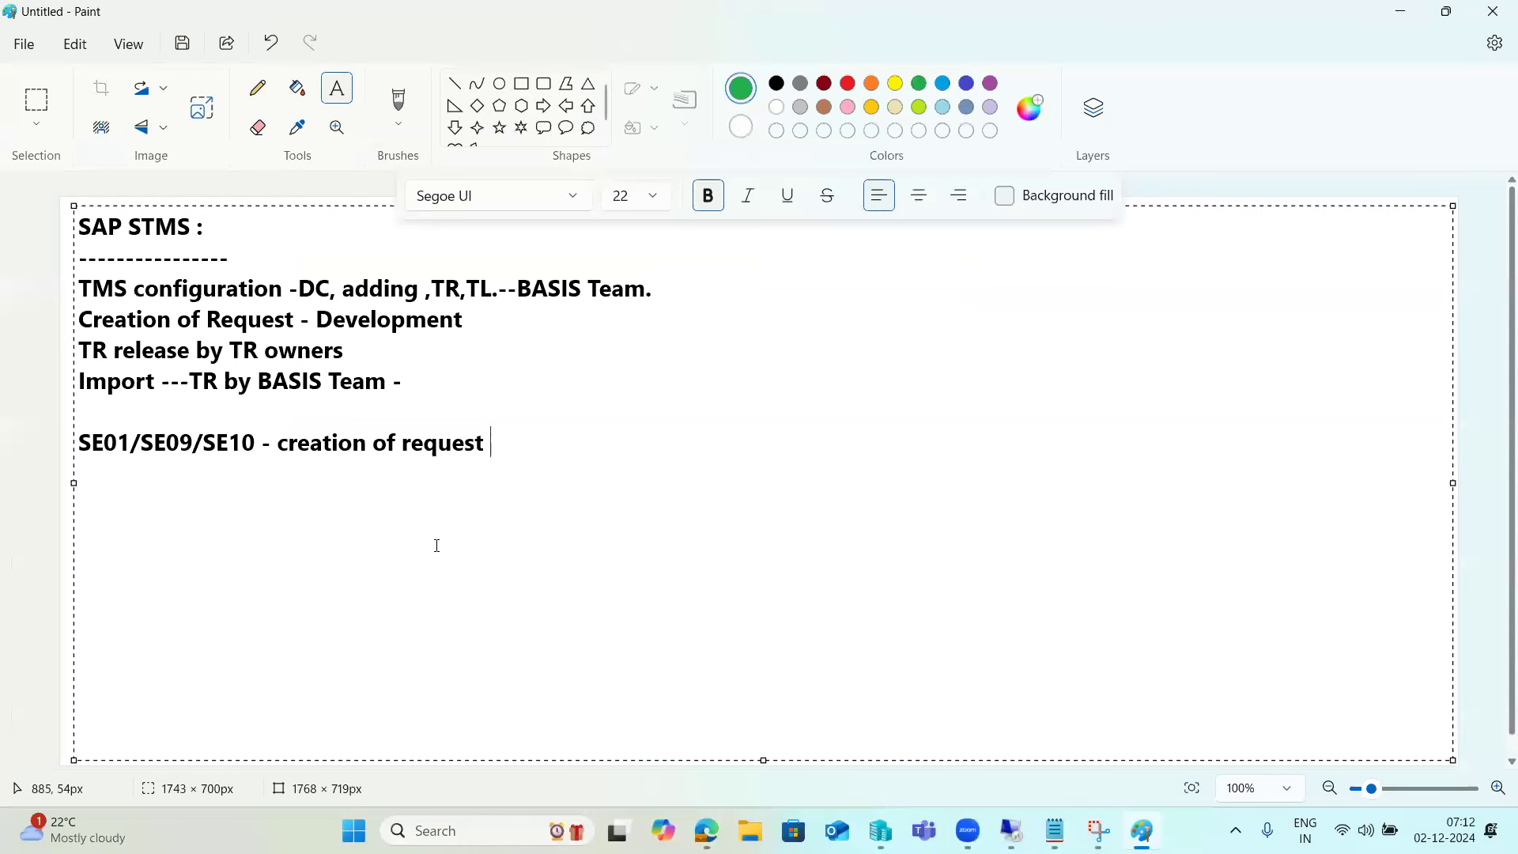
key(Return)
text(-----)
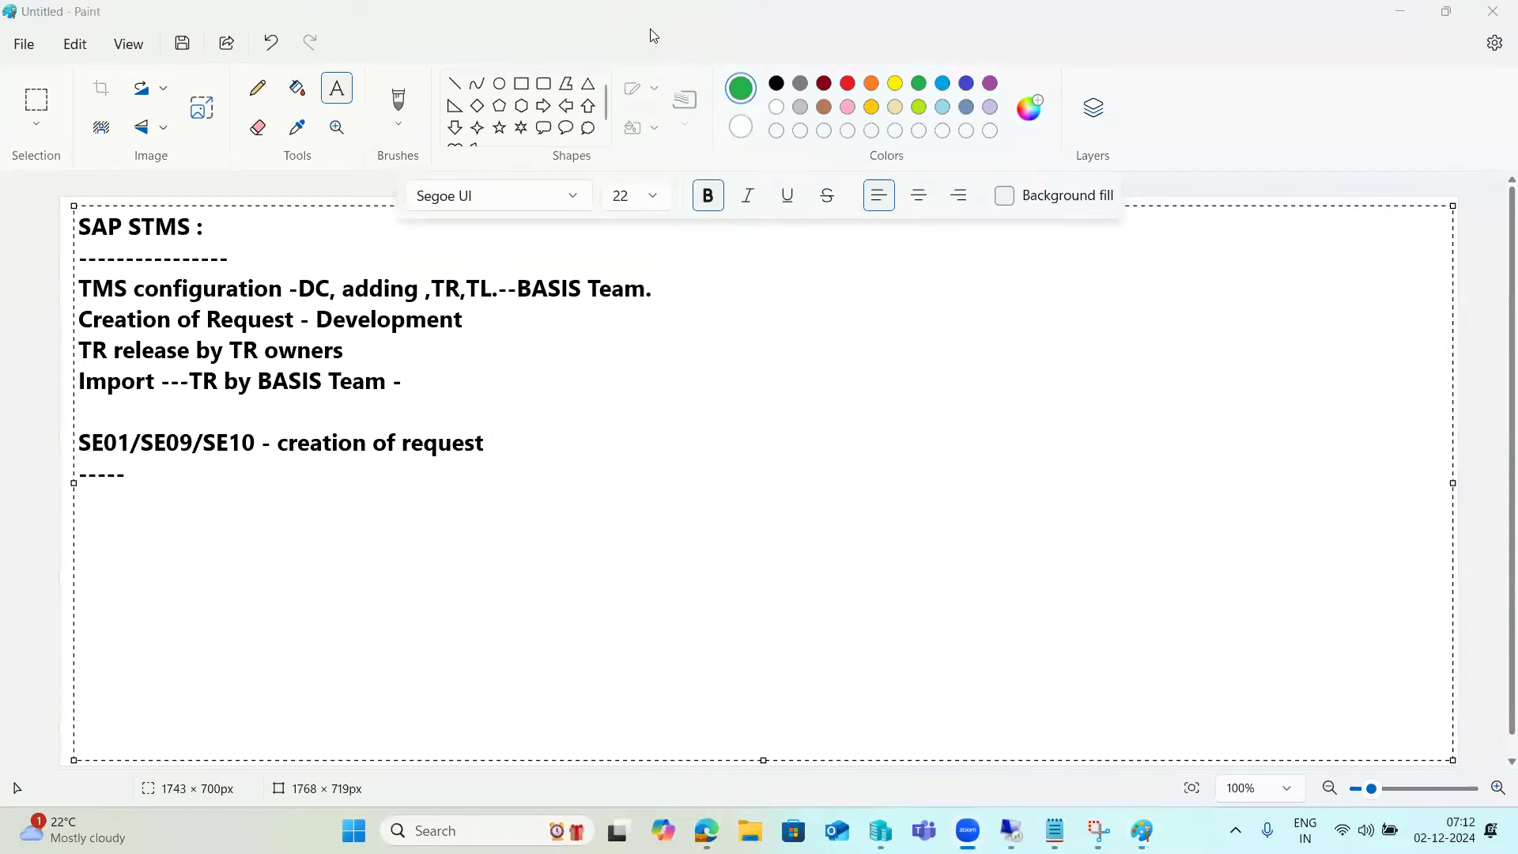
click(410, 570)
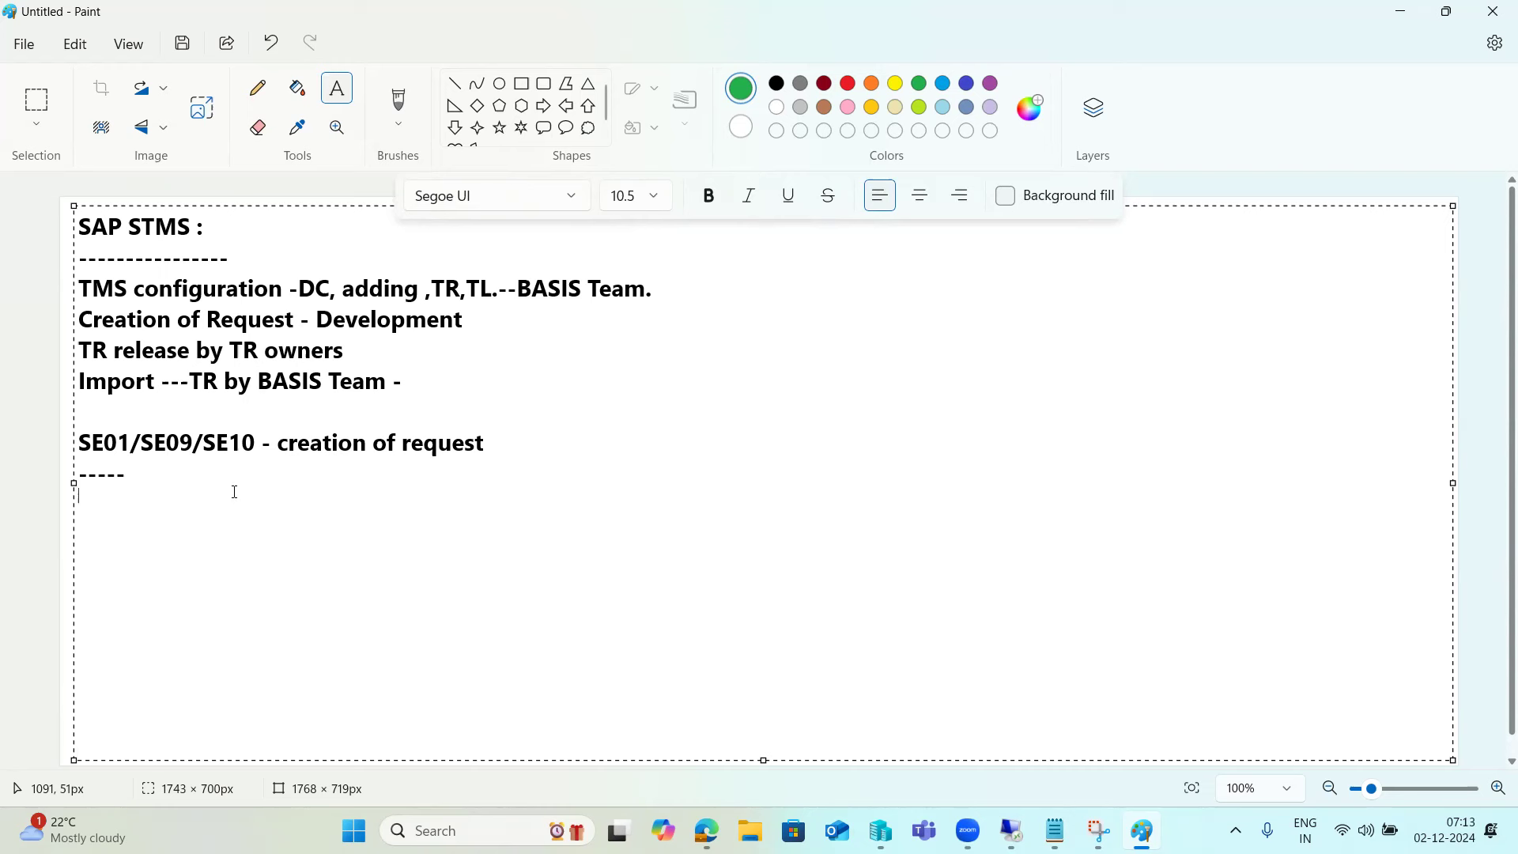
drag(255, 442, 58, 442)
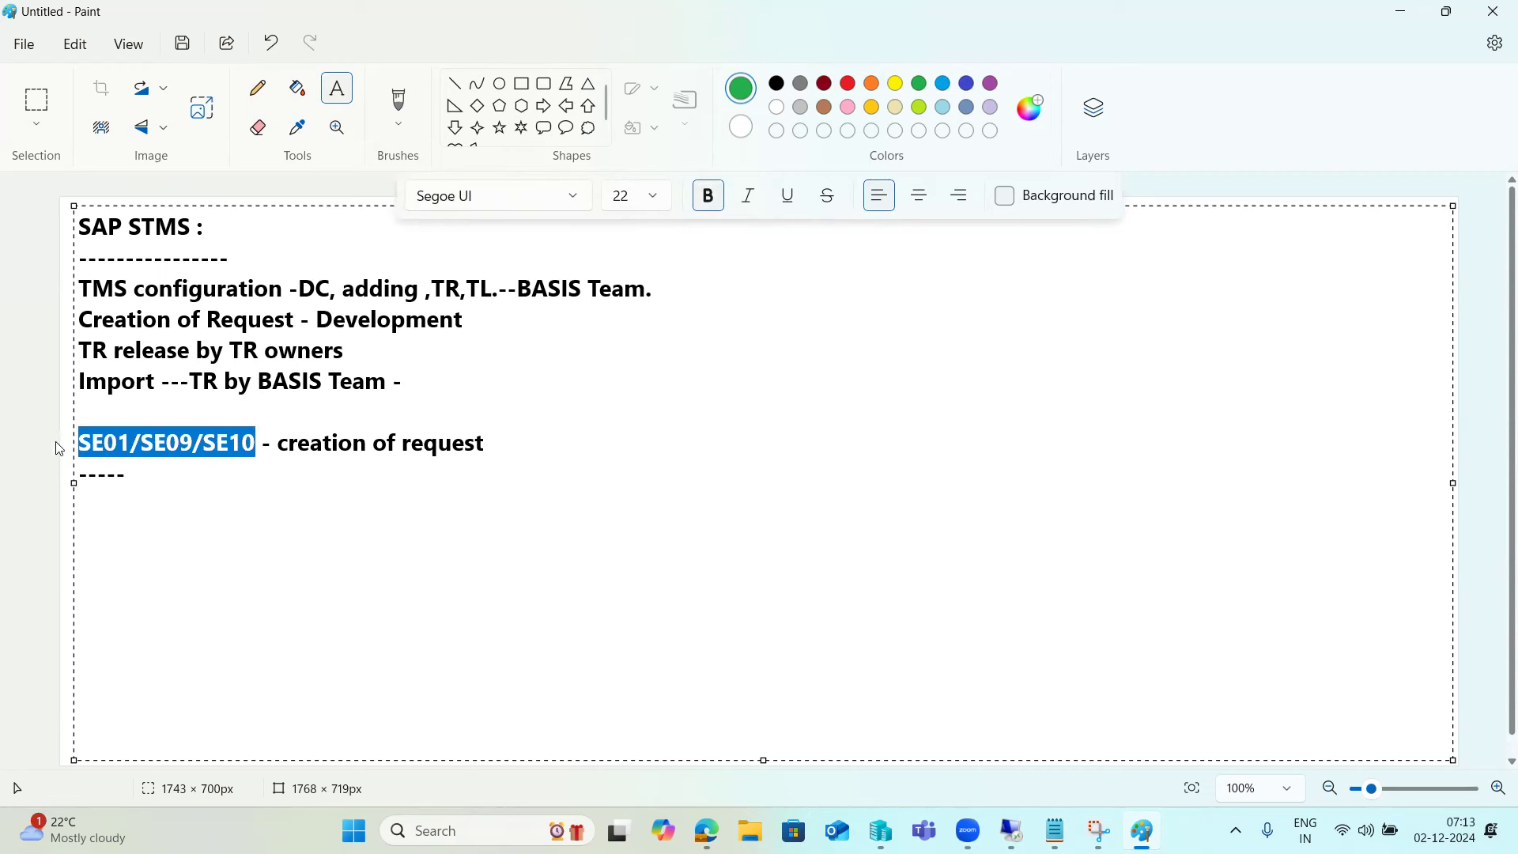
click(153, 476)
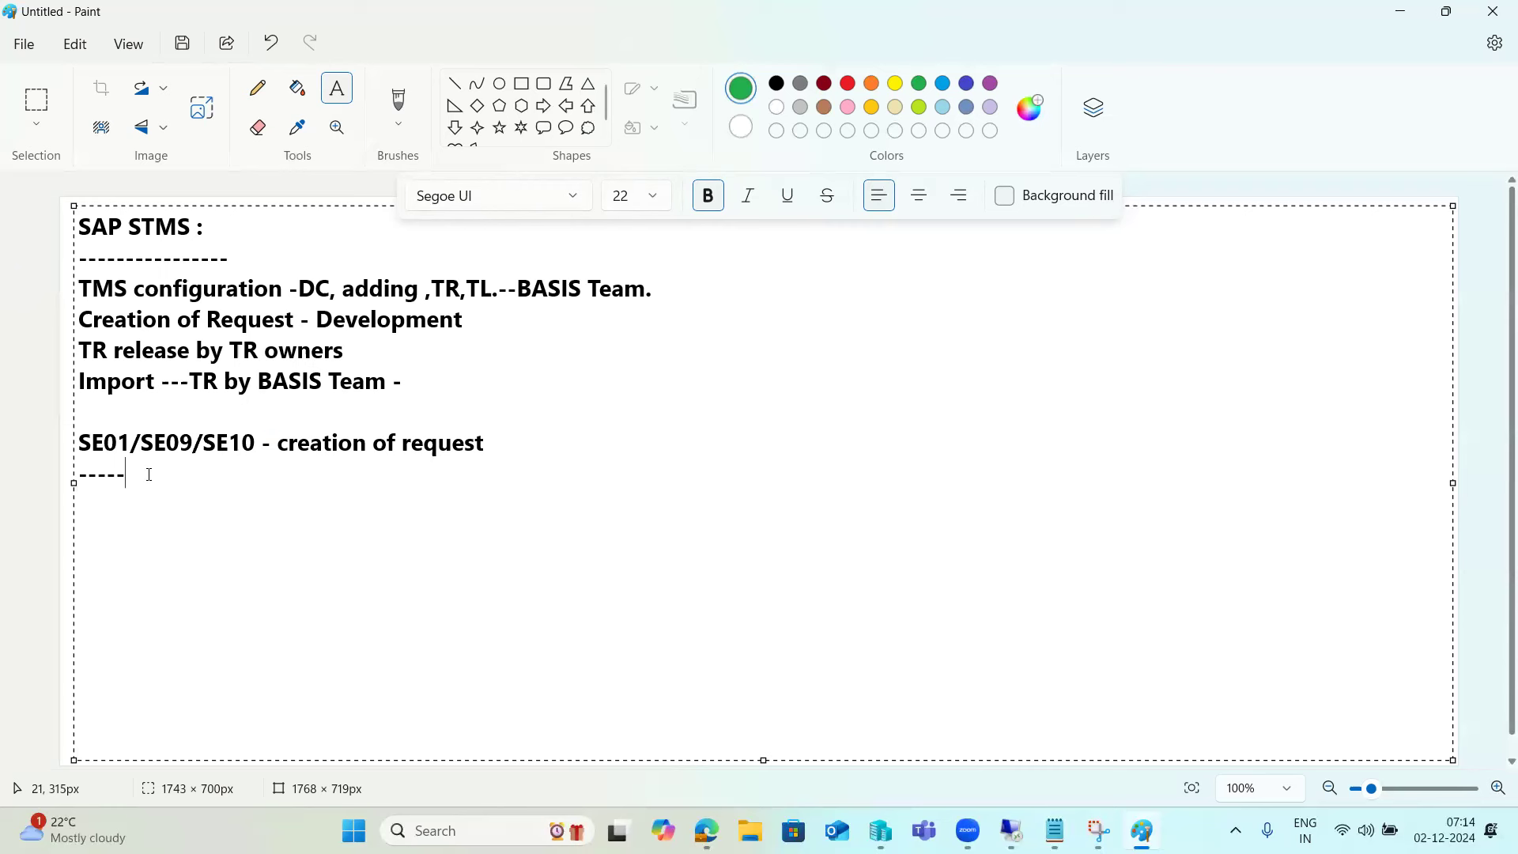
- Add the request-number format line '<SID>K9<NNNNN>' below the dashes
key(Return)
text(<SID>K9<N)
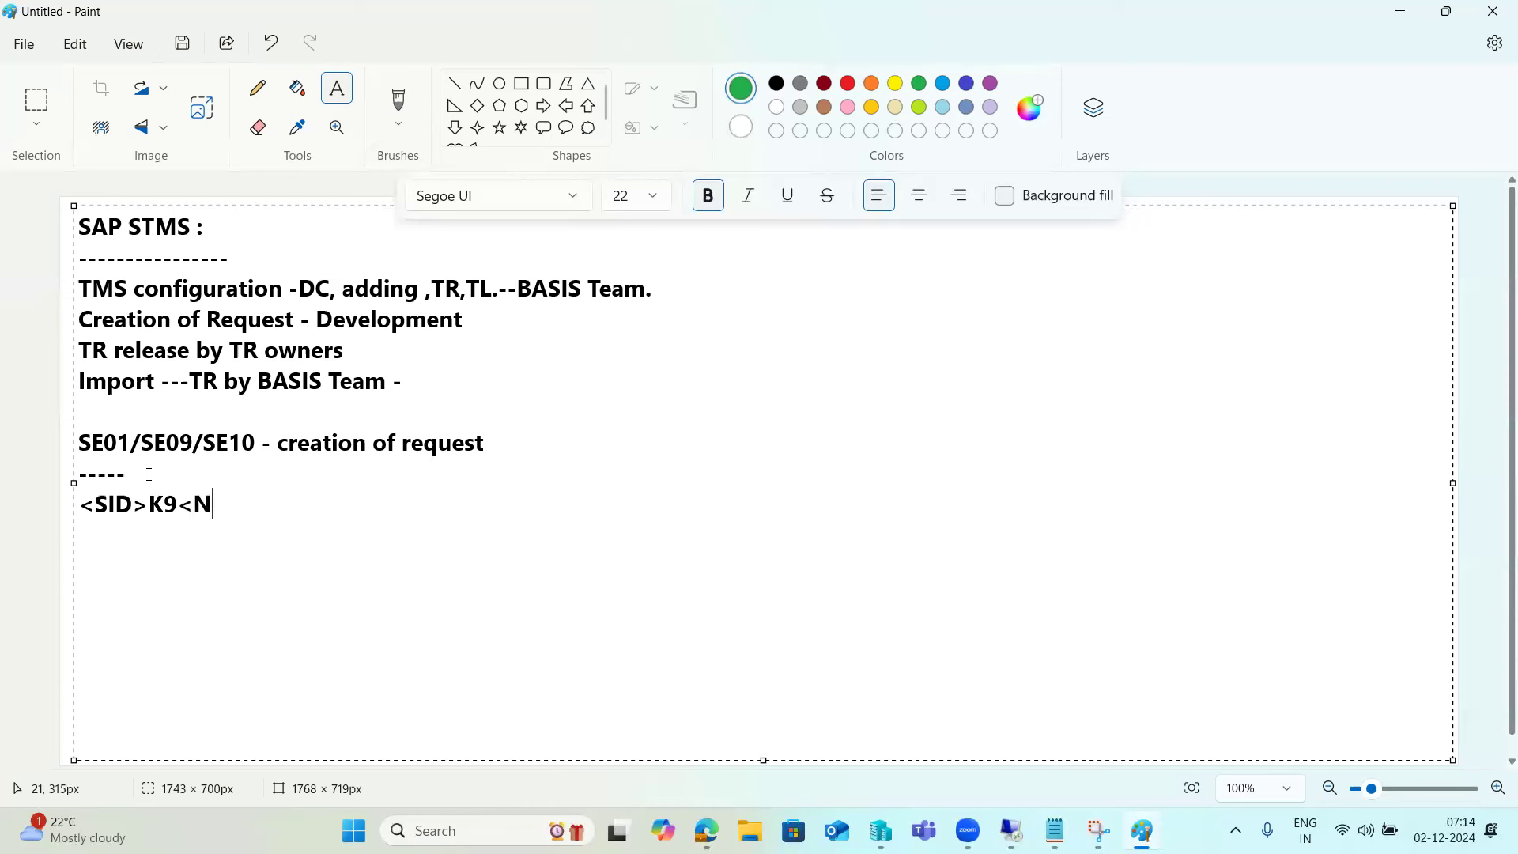
text(NNNN>)
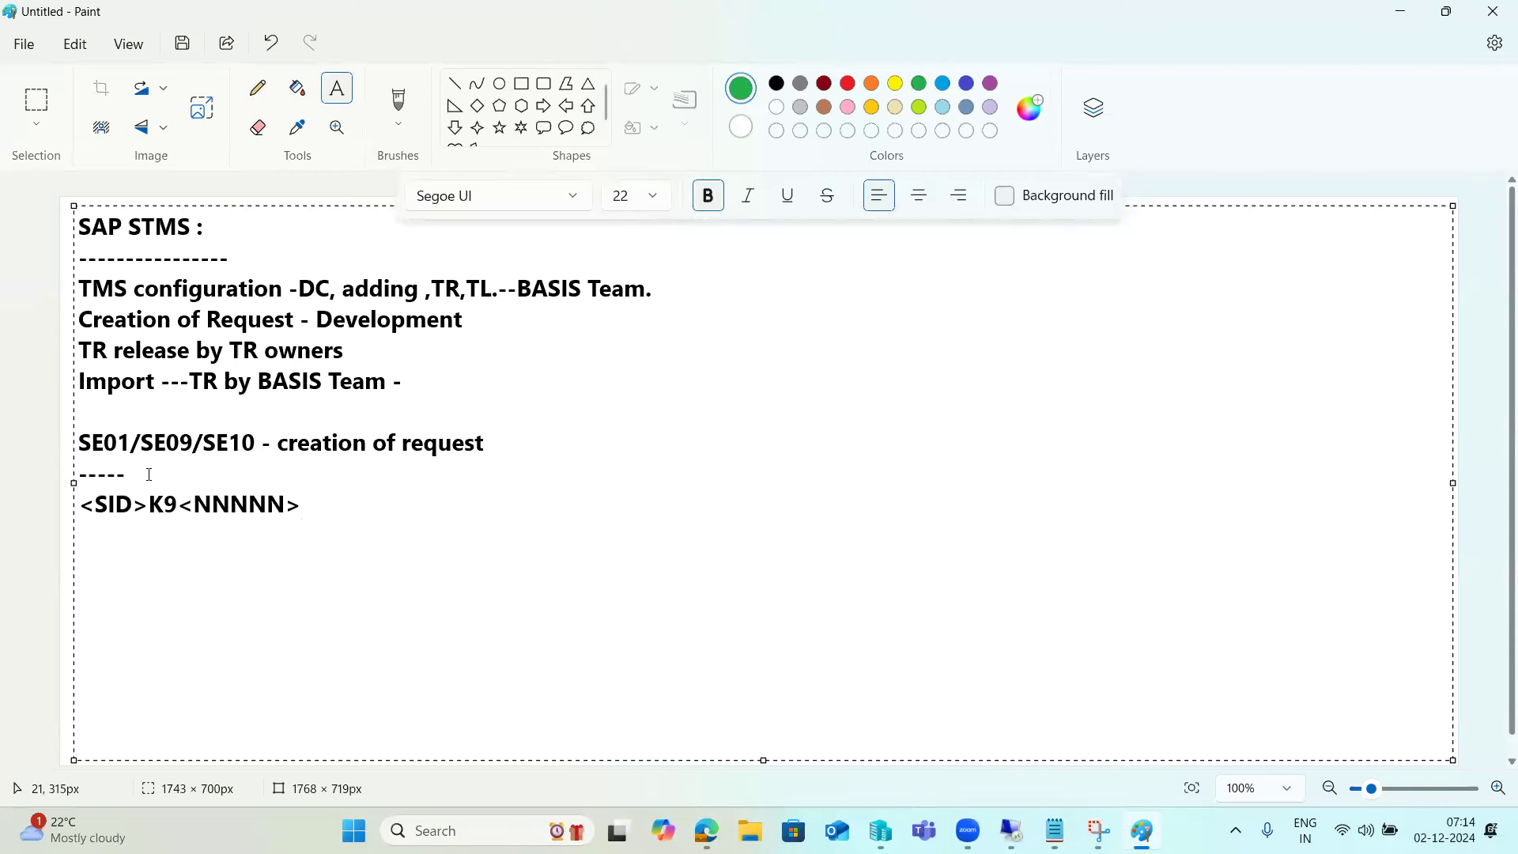
key(Return)
- Add the example number ECDK912348, then bring the SAP session back to the front
text(ECDK912)
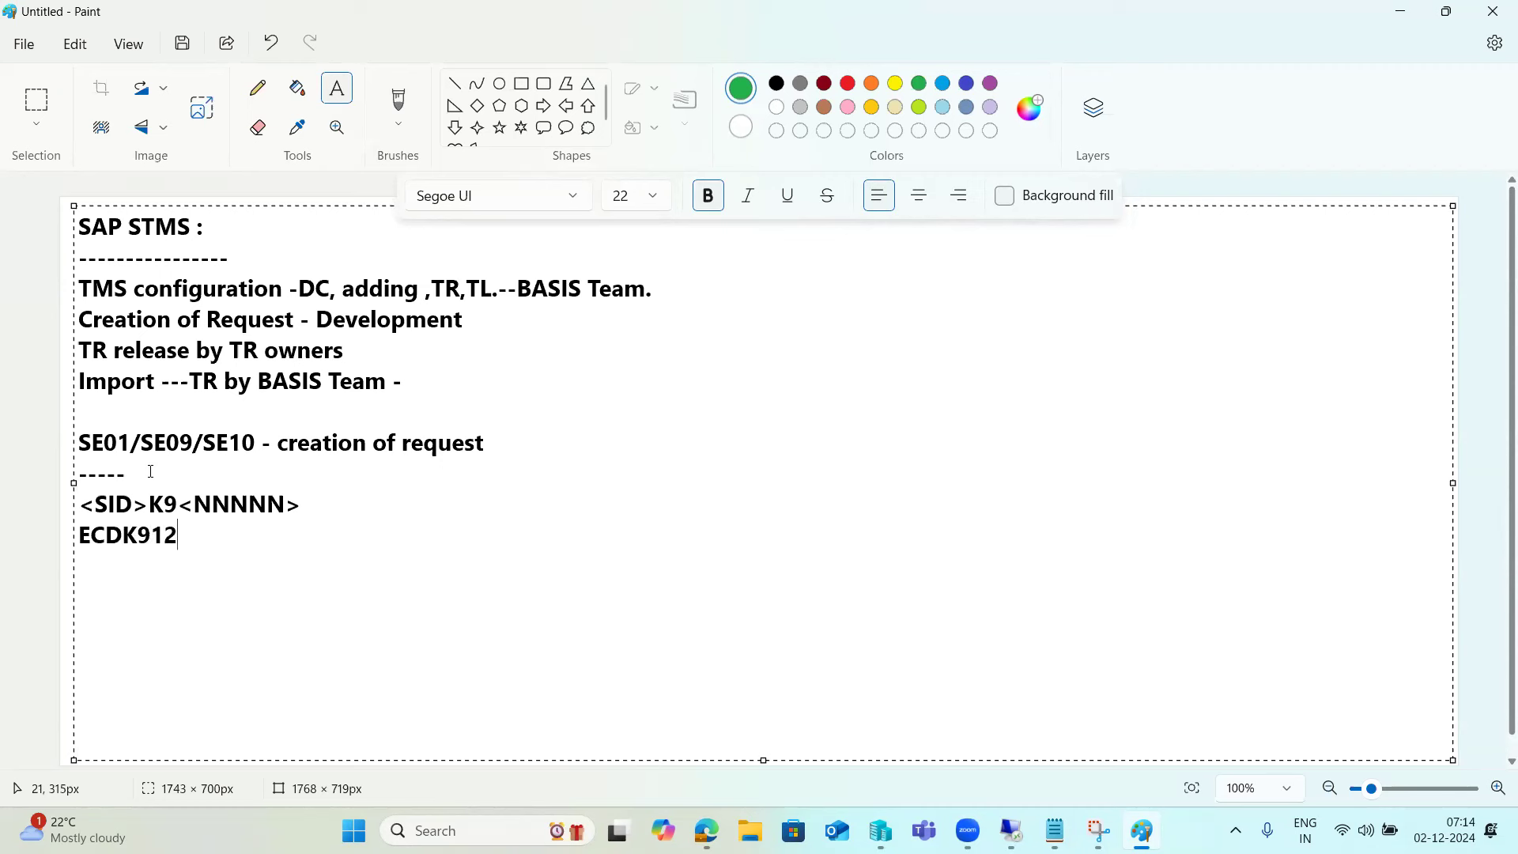
text(345)
key(BackSpace)
text(6)
key(BackSpace)
text(7)
key(BackSpace)
text(8)
mouse_move(1016, 826)
click(1017, 736)
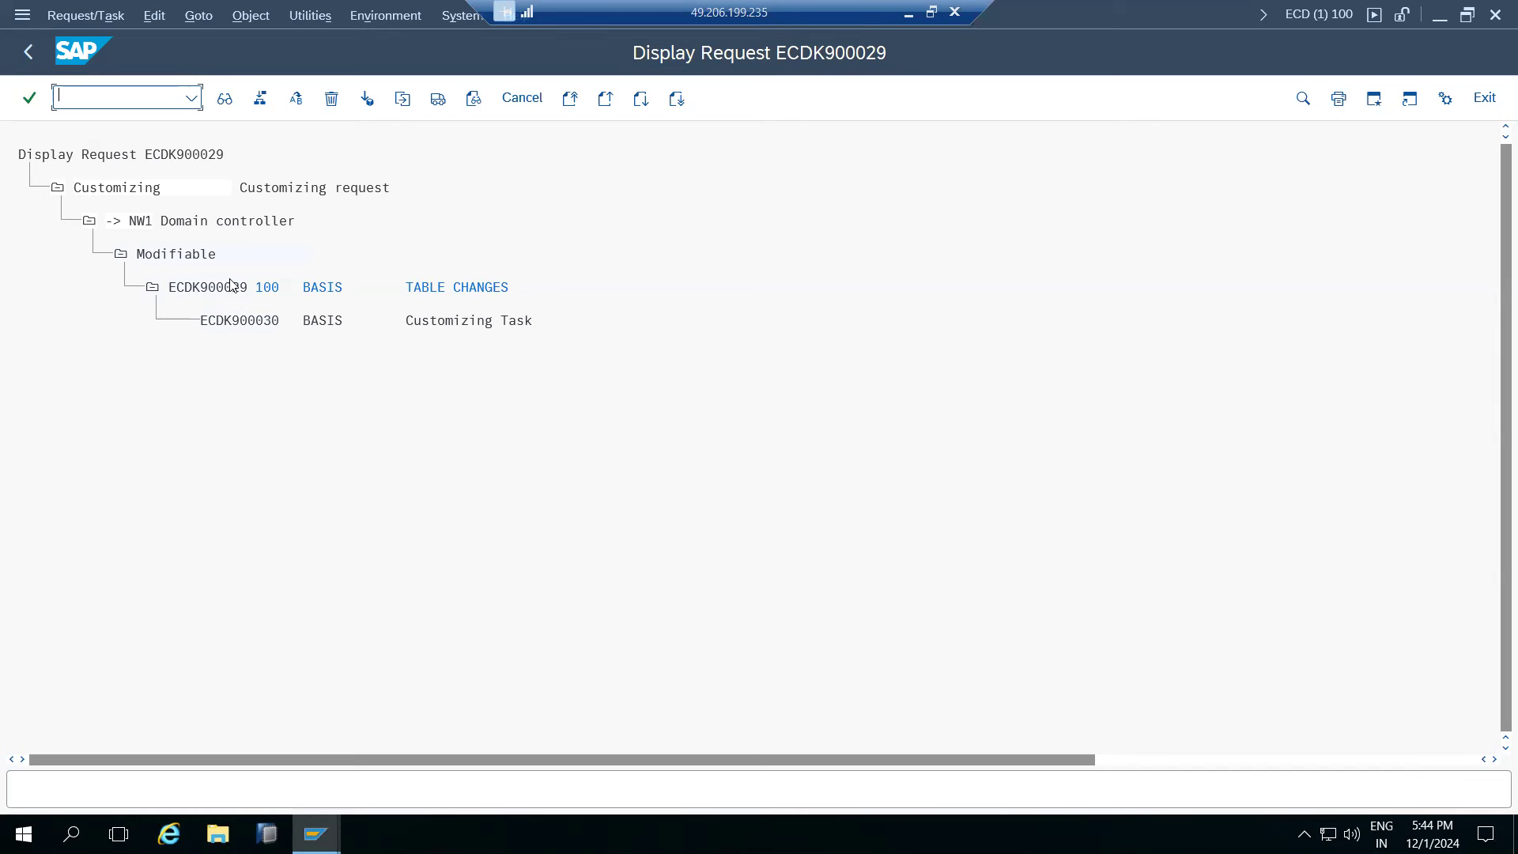
- Open task ECDK900030 under request ECDK900029 to view its empty Objects tab
click(239, 321)
double_click(238, 320)
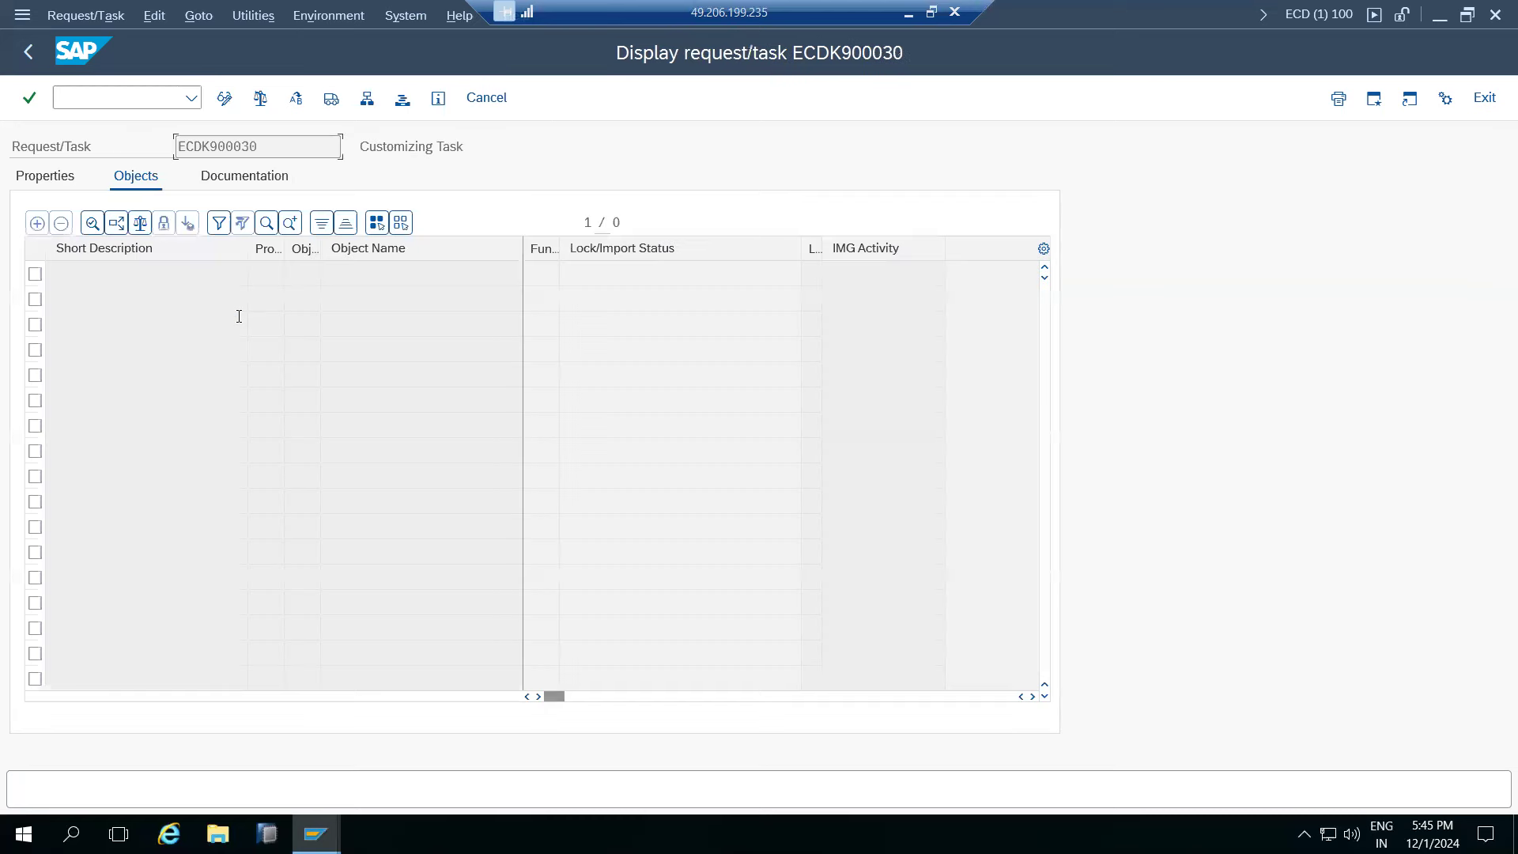
- Put task ECDK900030 into change mode and start an R3TR TABU object entry
click(223, 100)
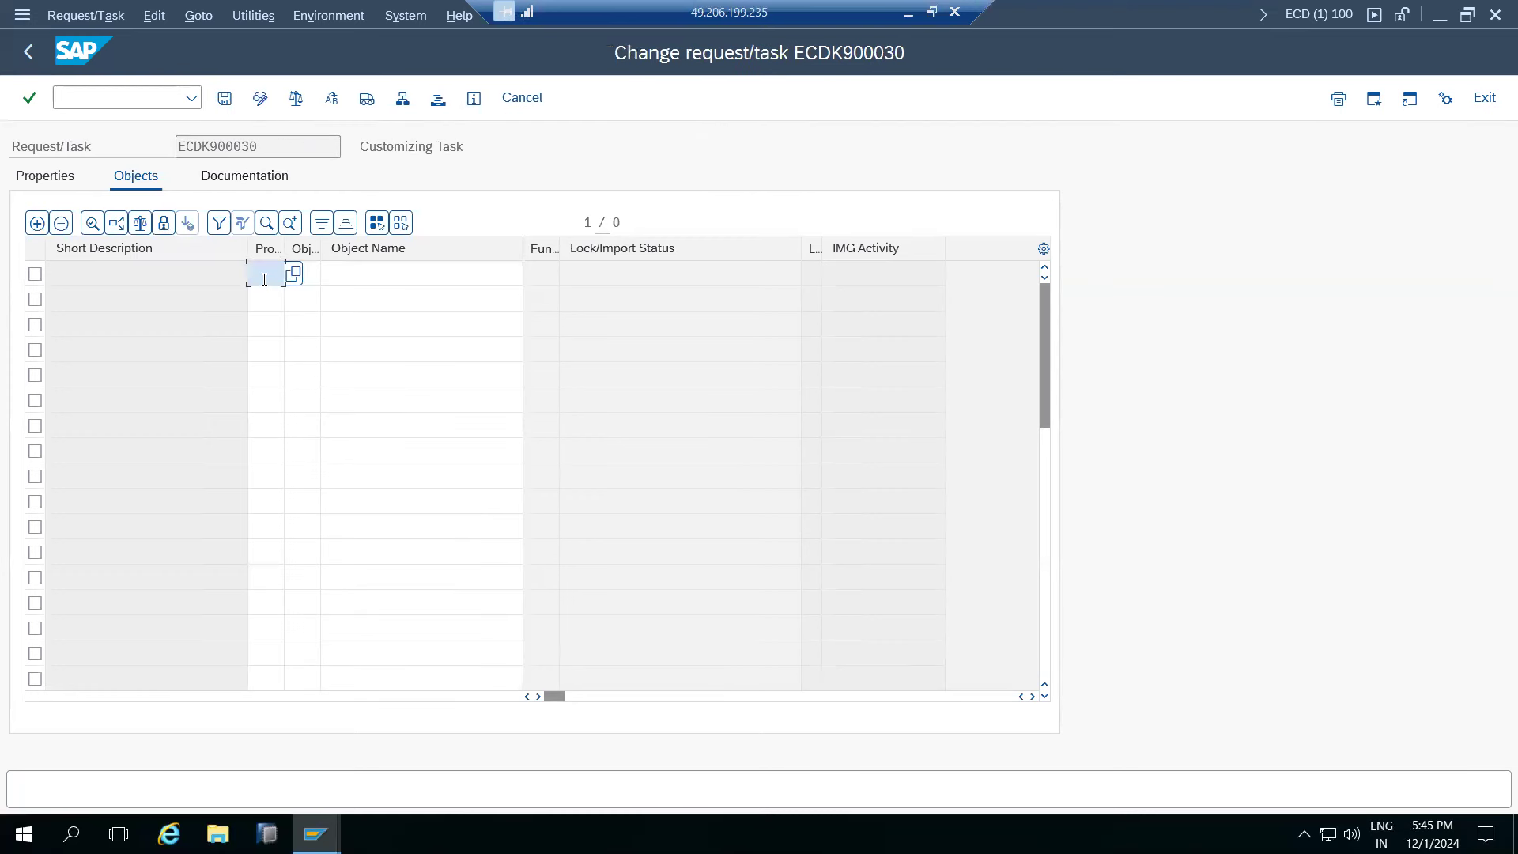
text(R)
click(278, 299)
click(315, 274)
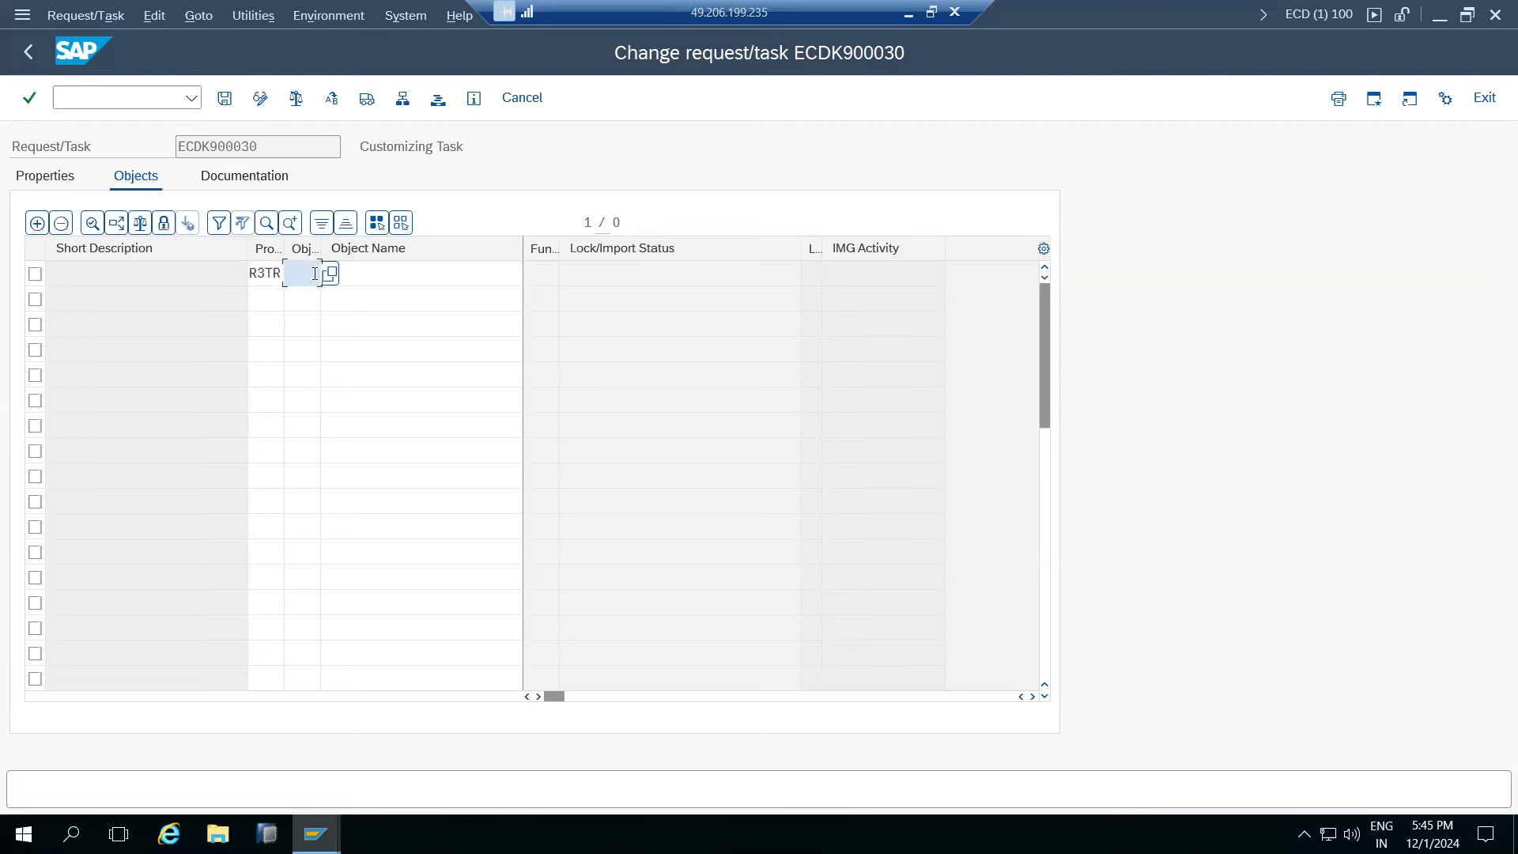
text(TABU)
- Scroll the object type value help, keep TABU, and move to row 1's object name
click(330, 274)
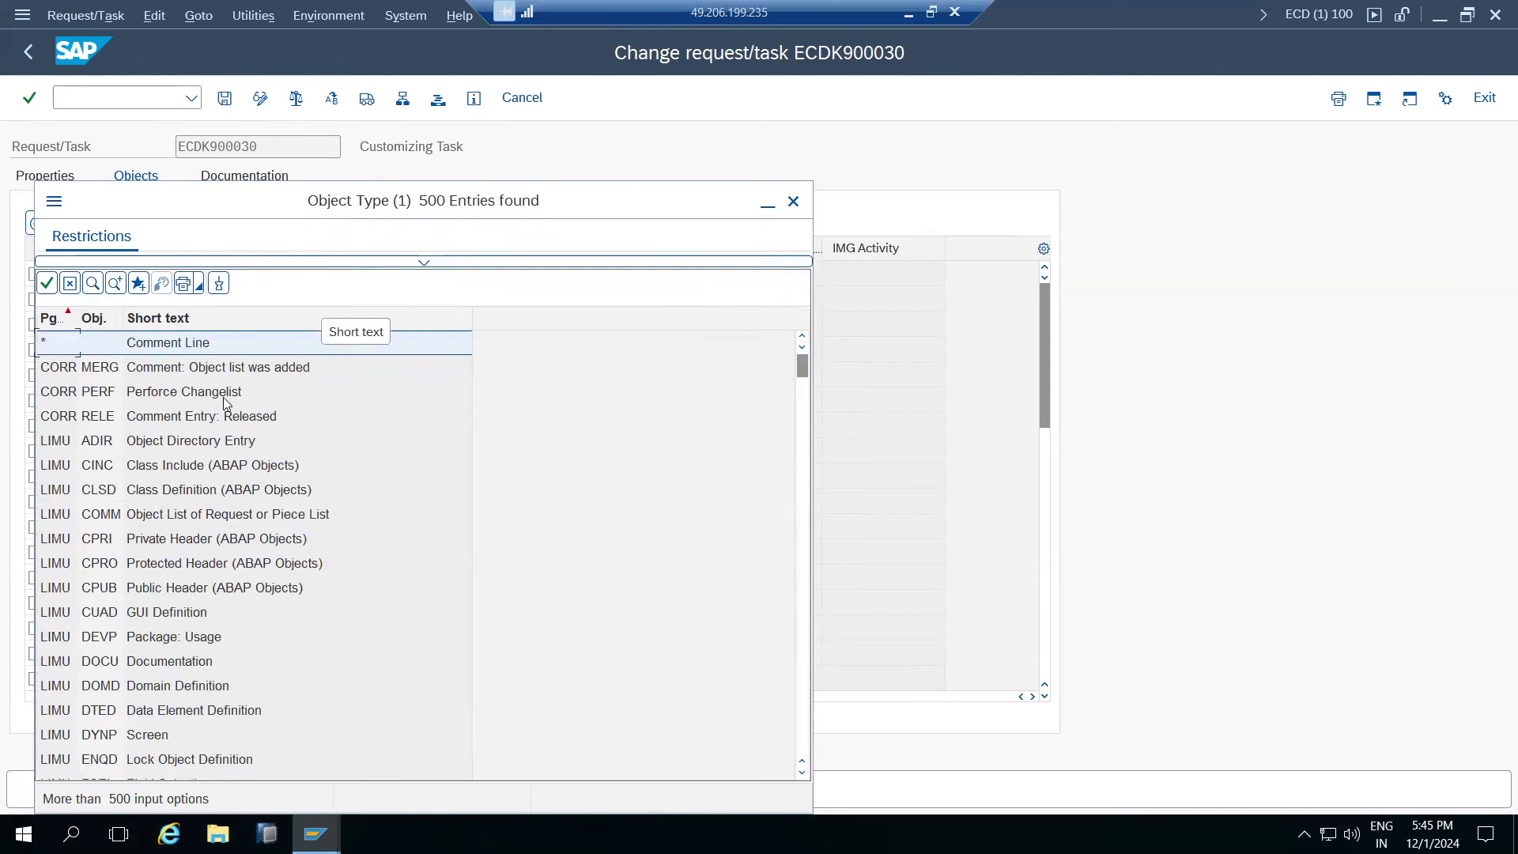
scroll(169, 513, down, 6)
scroll(162, 598, down, 11)
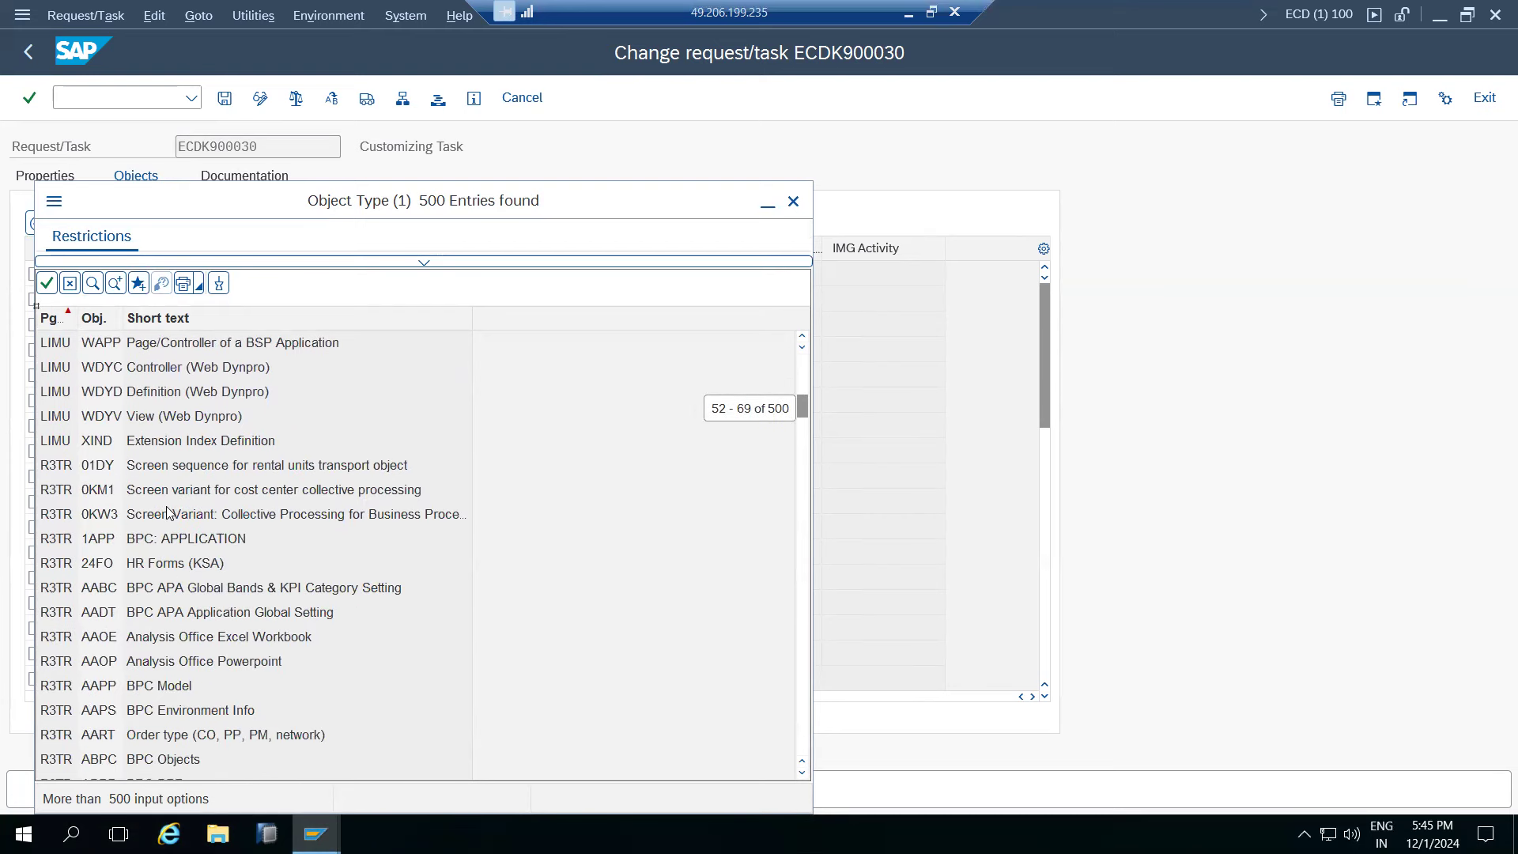
scroll(168, 601, down, 2)
scroll(166, 608, down, 4)
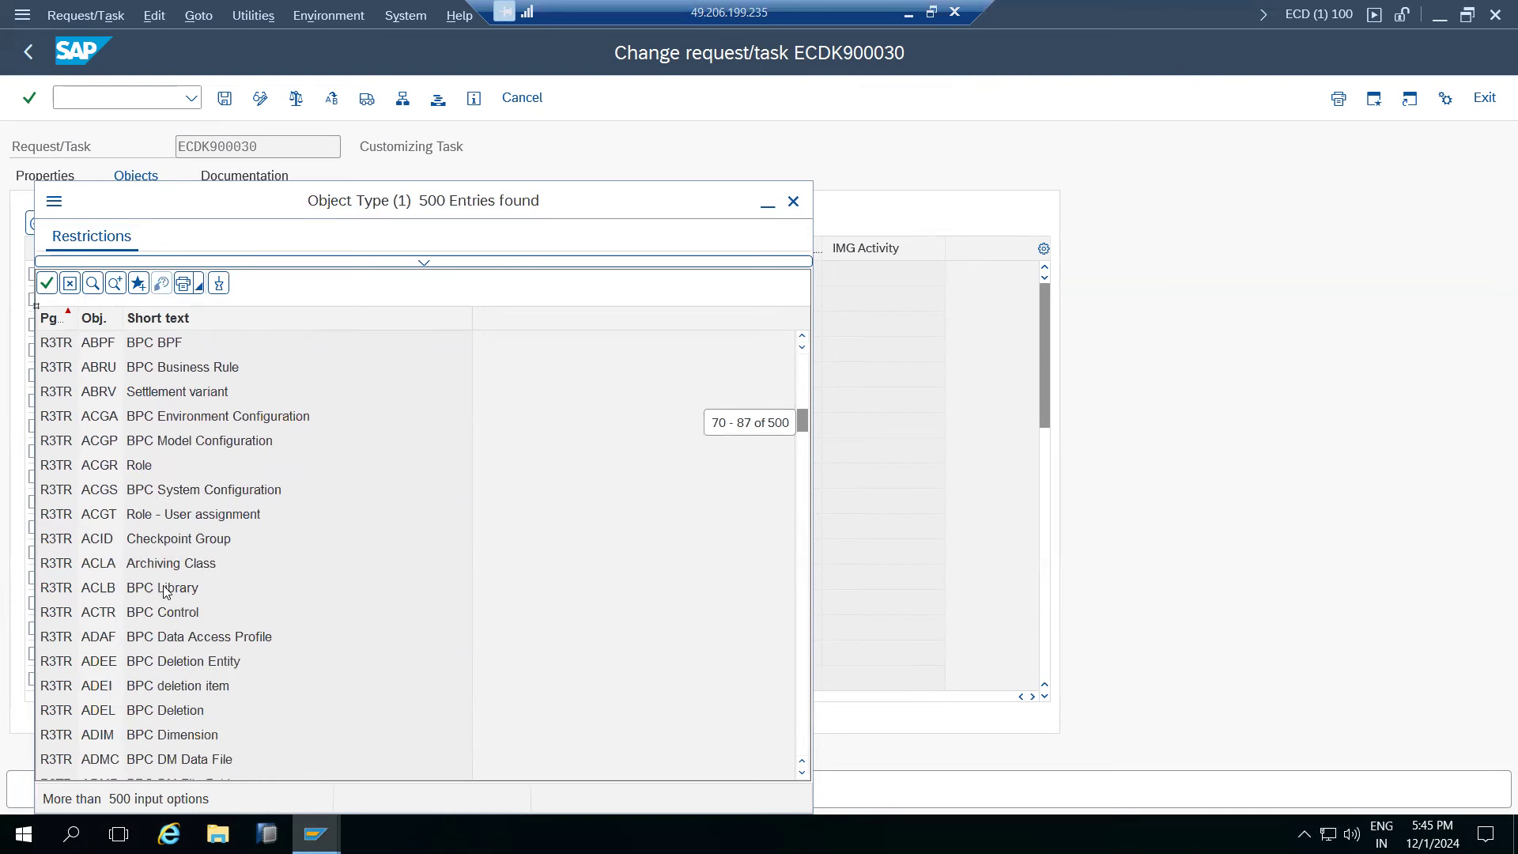
scroll(161, 582, down, 3)
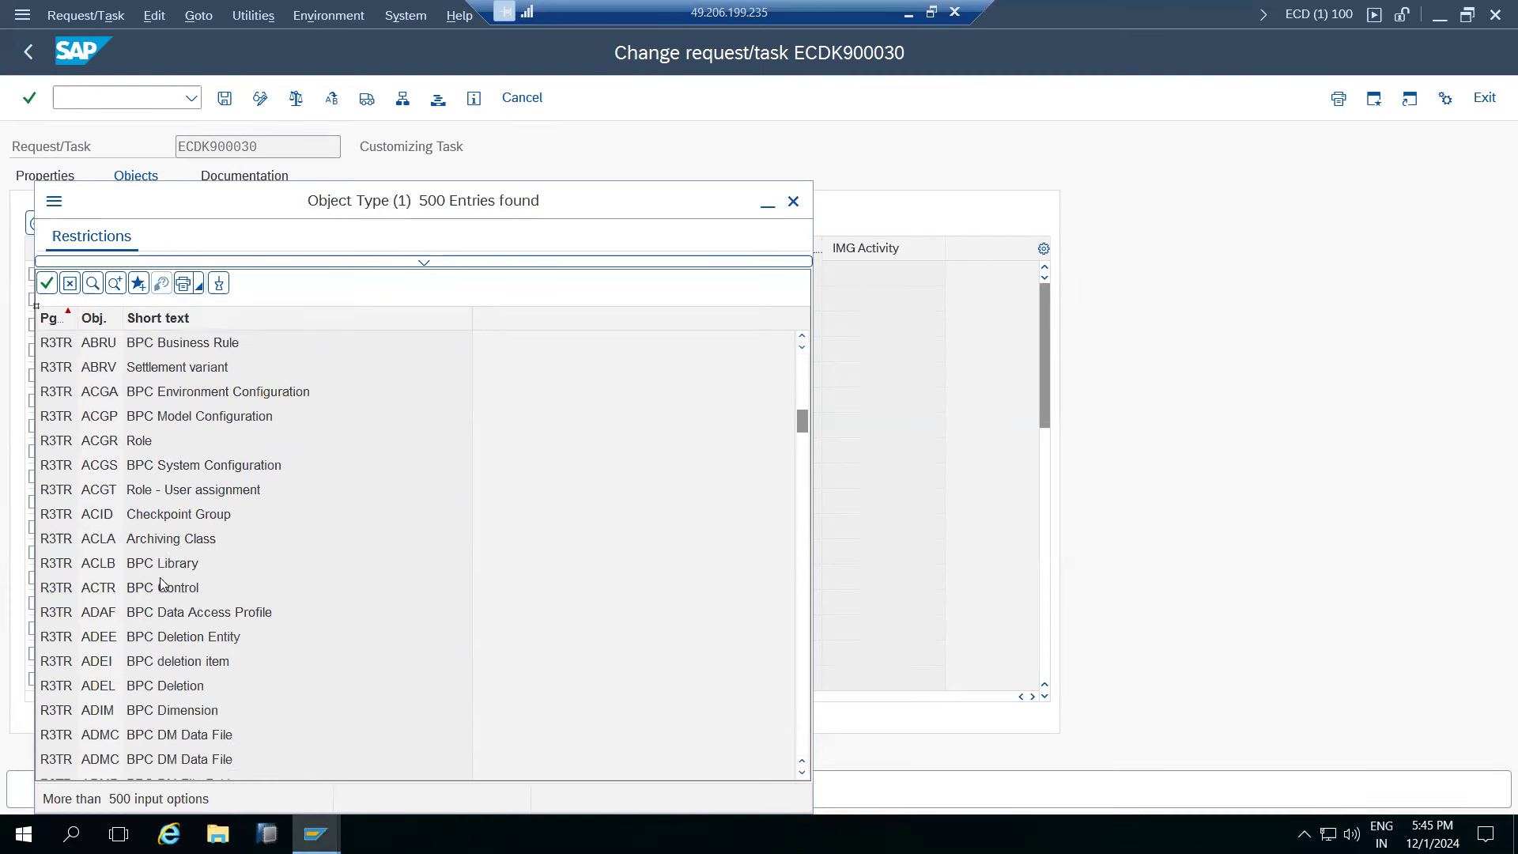
scroll(162, 585, down, 20)
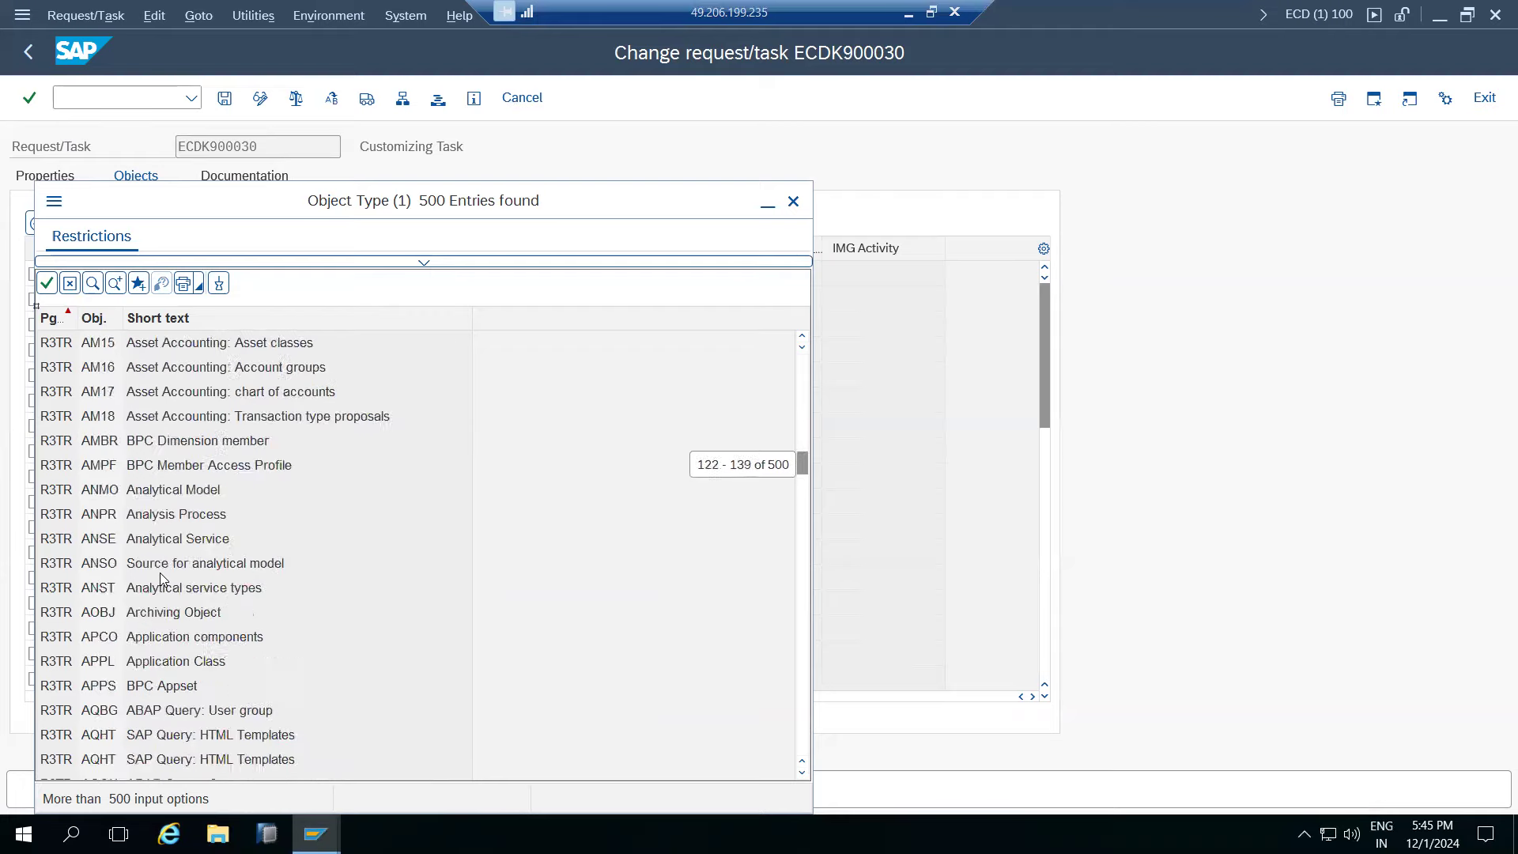
scroll(159, 575, down, 20)
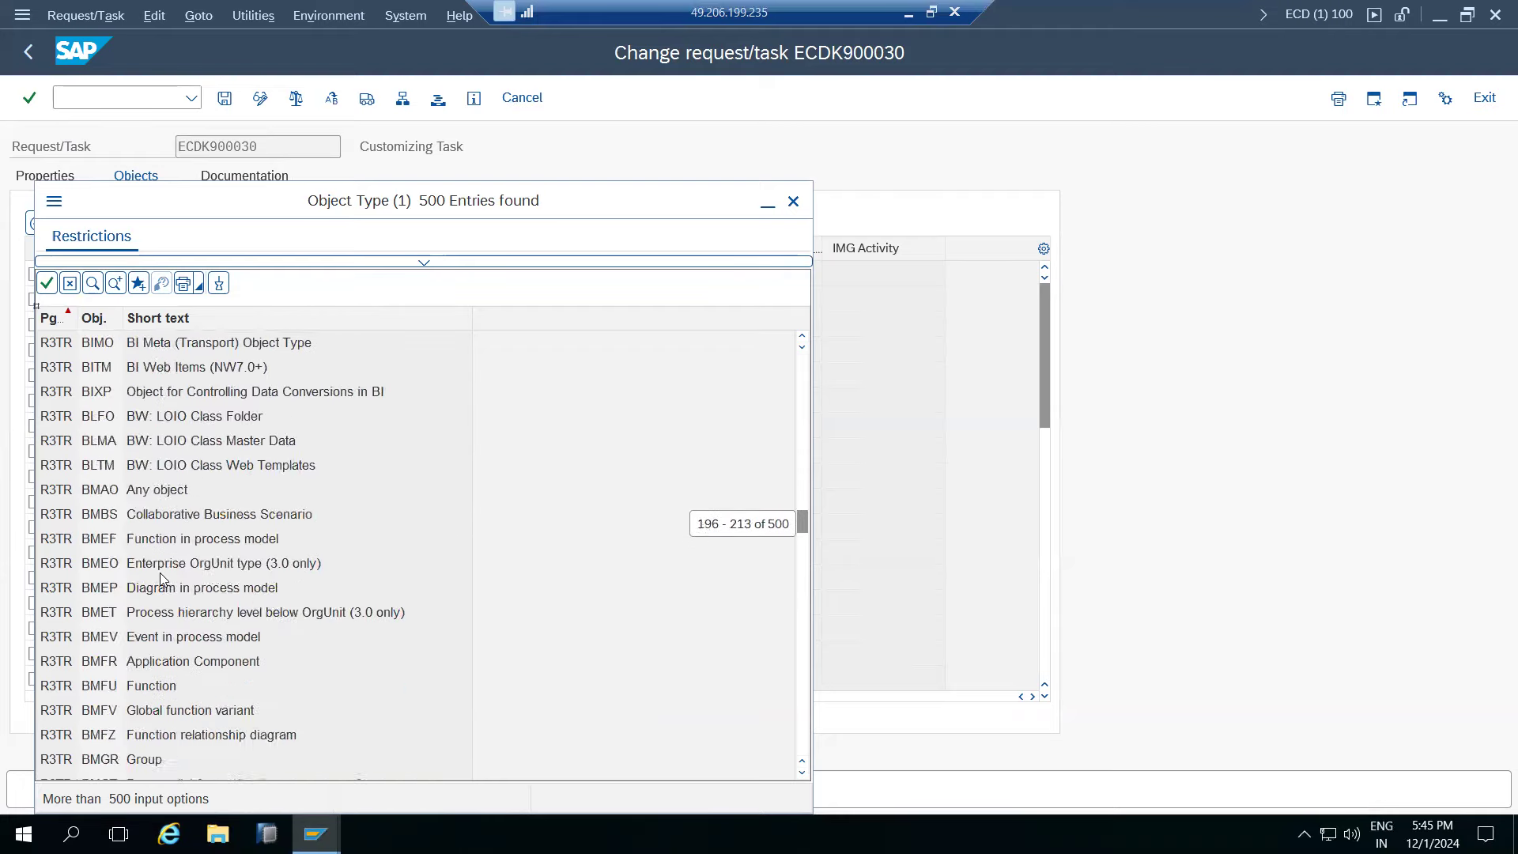
scroll(160, 574, down, 19)
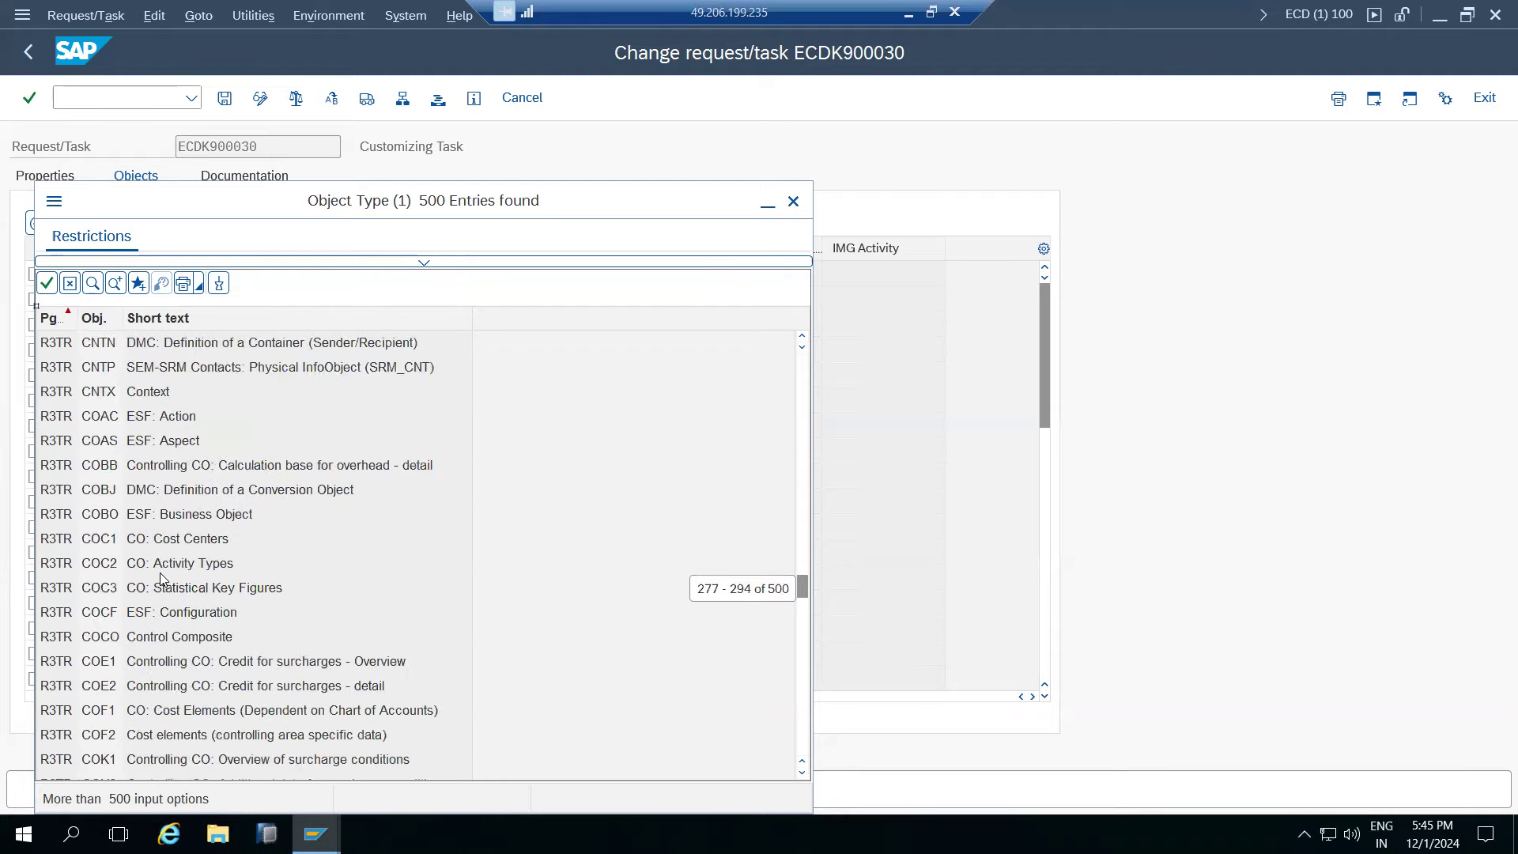
scroll(159, 575, down, 16)
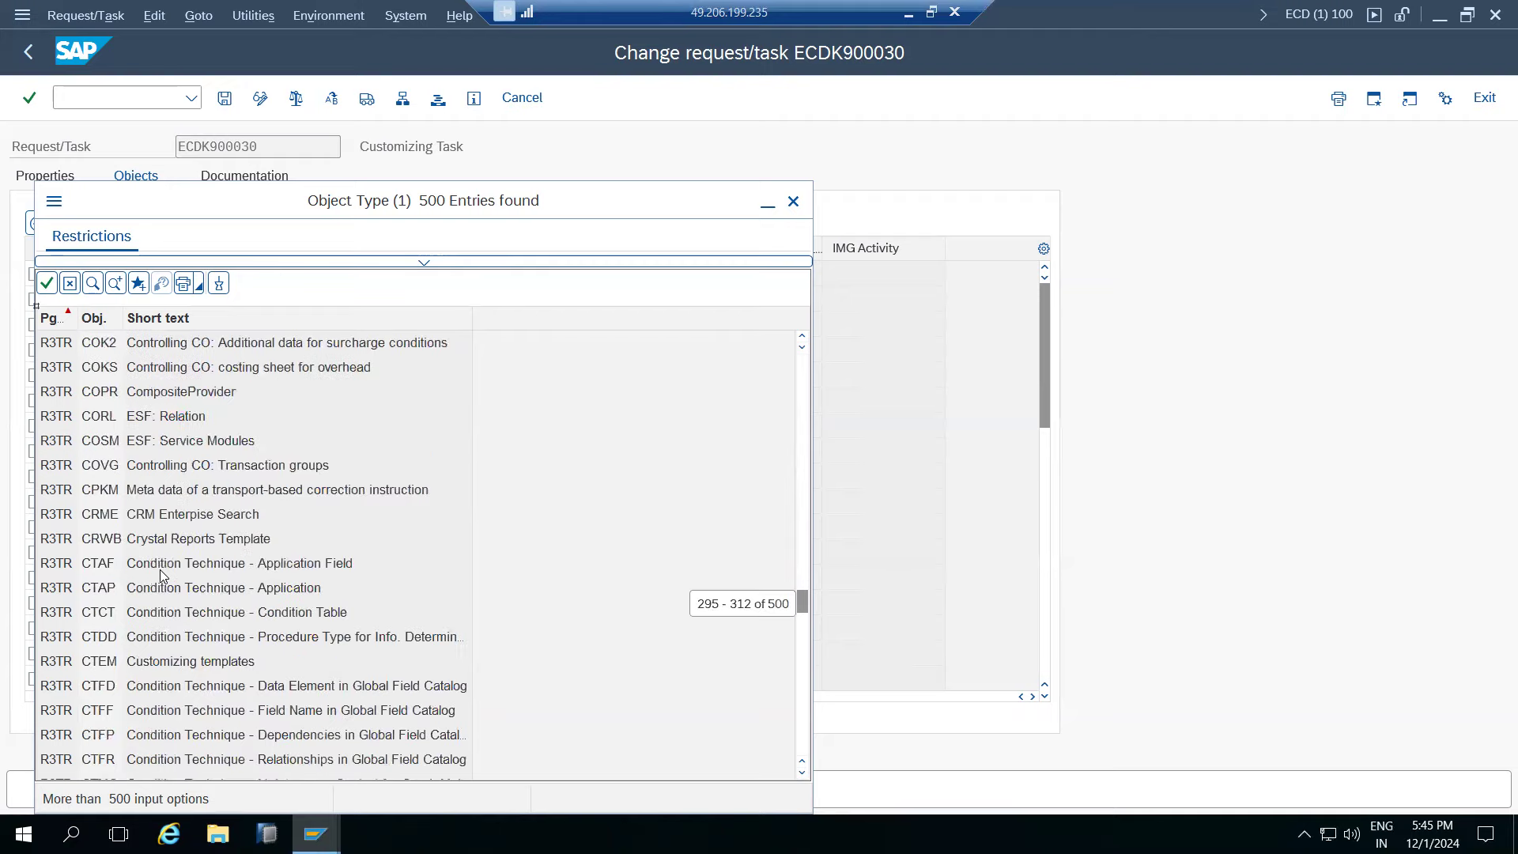
scroll(160, 569, down, 20)
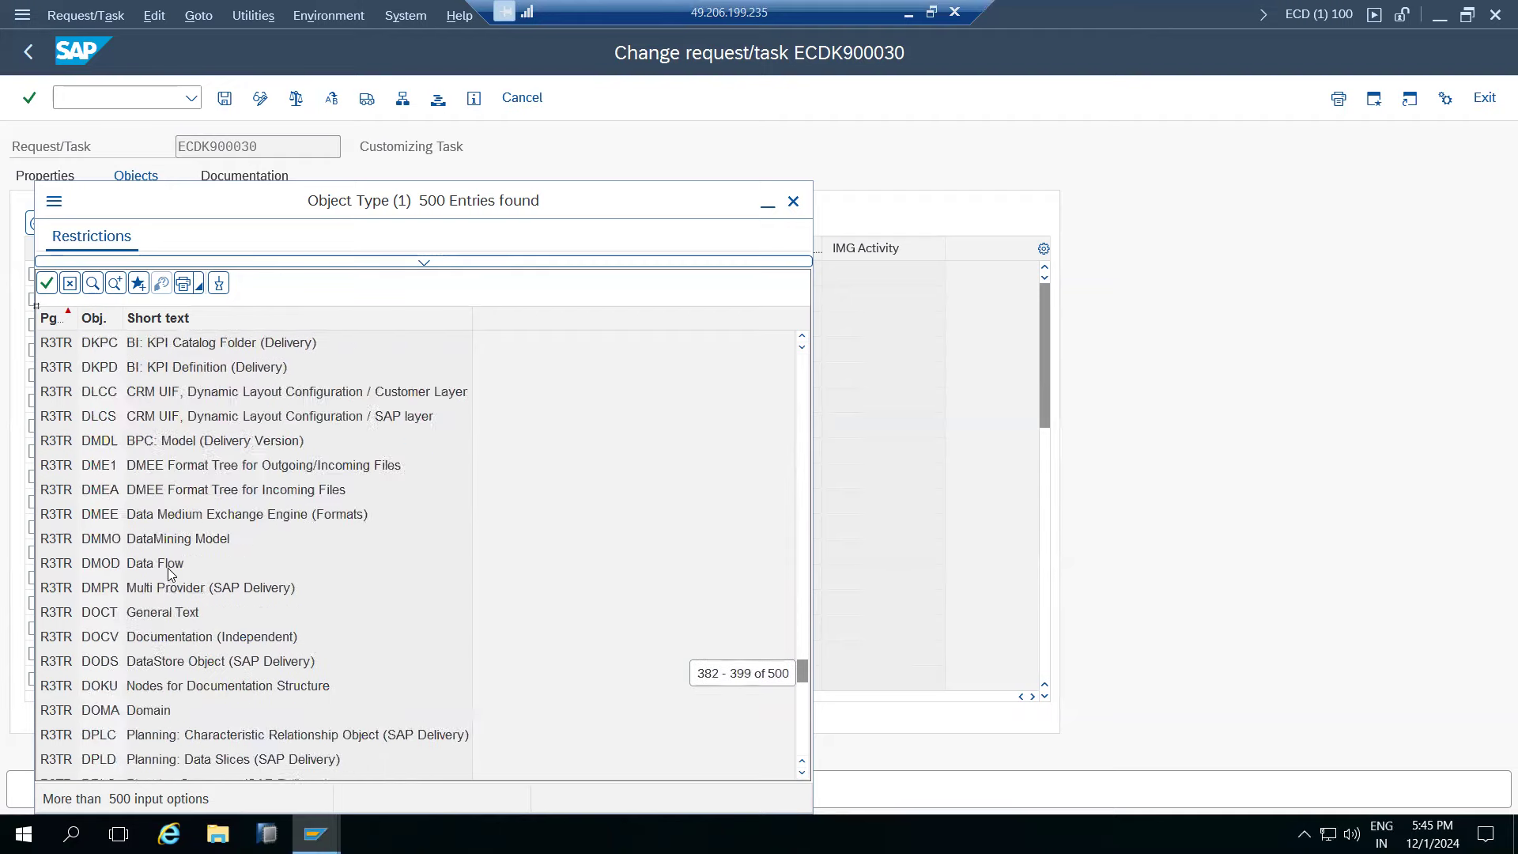
scroll(175, 571, down, 18)
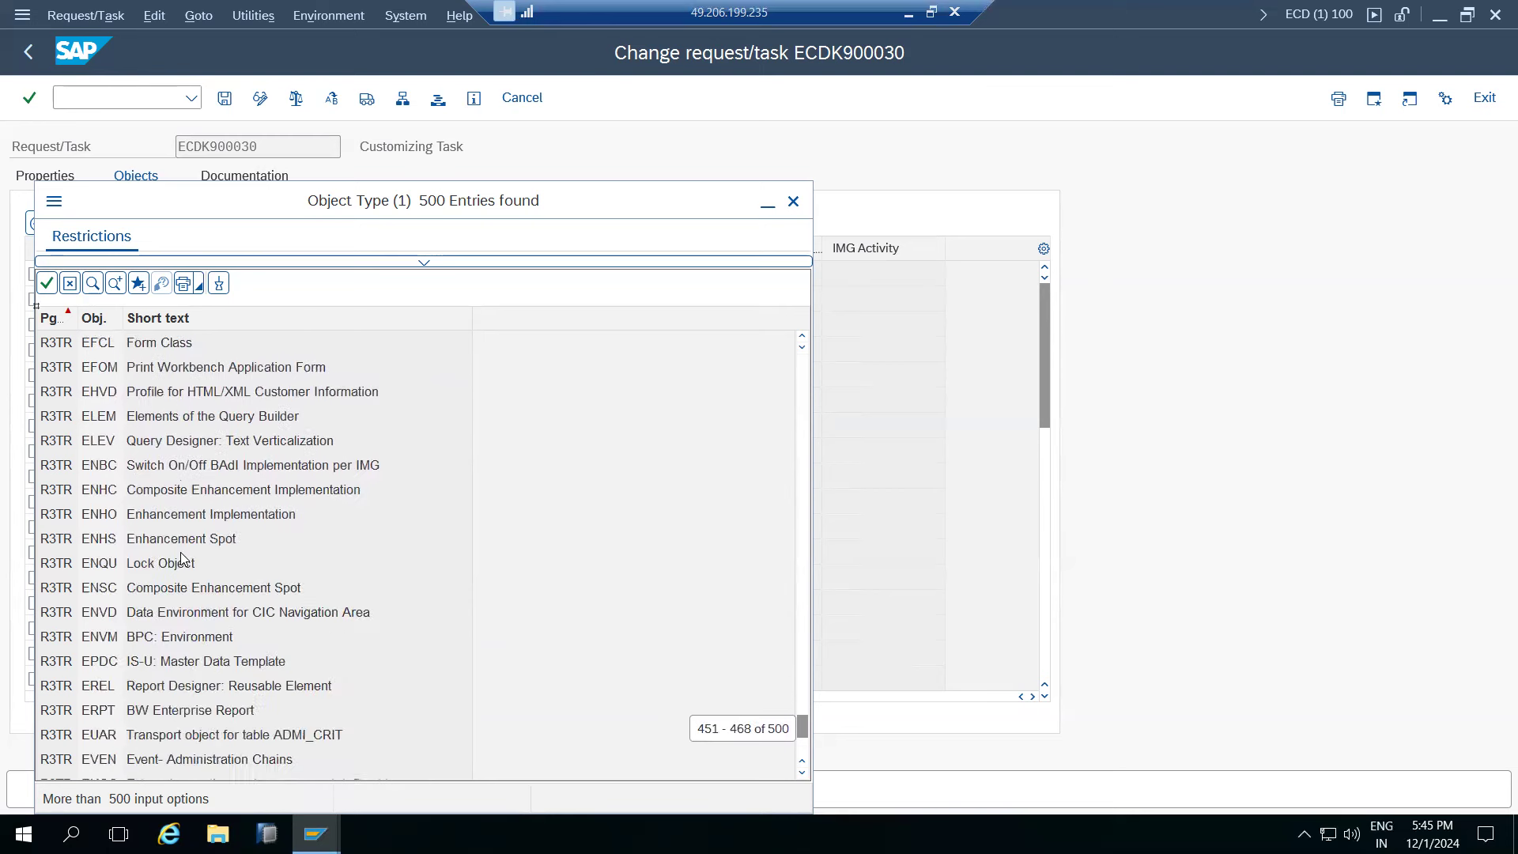
scroll(180, 547, down, 11)
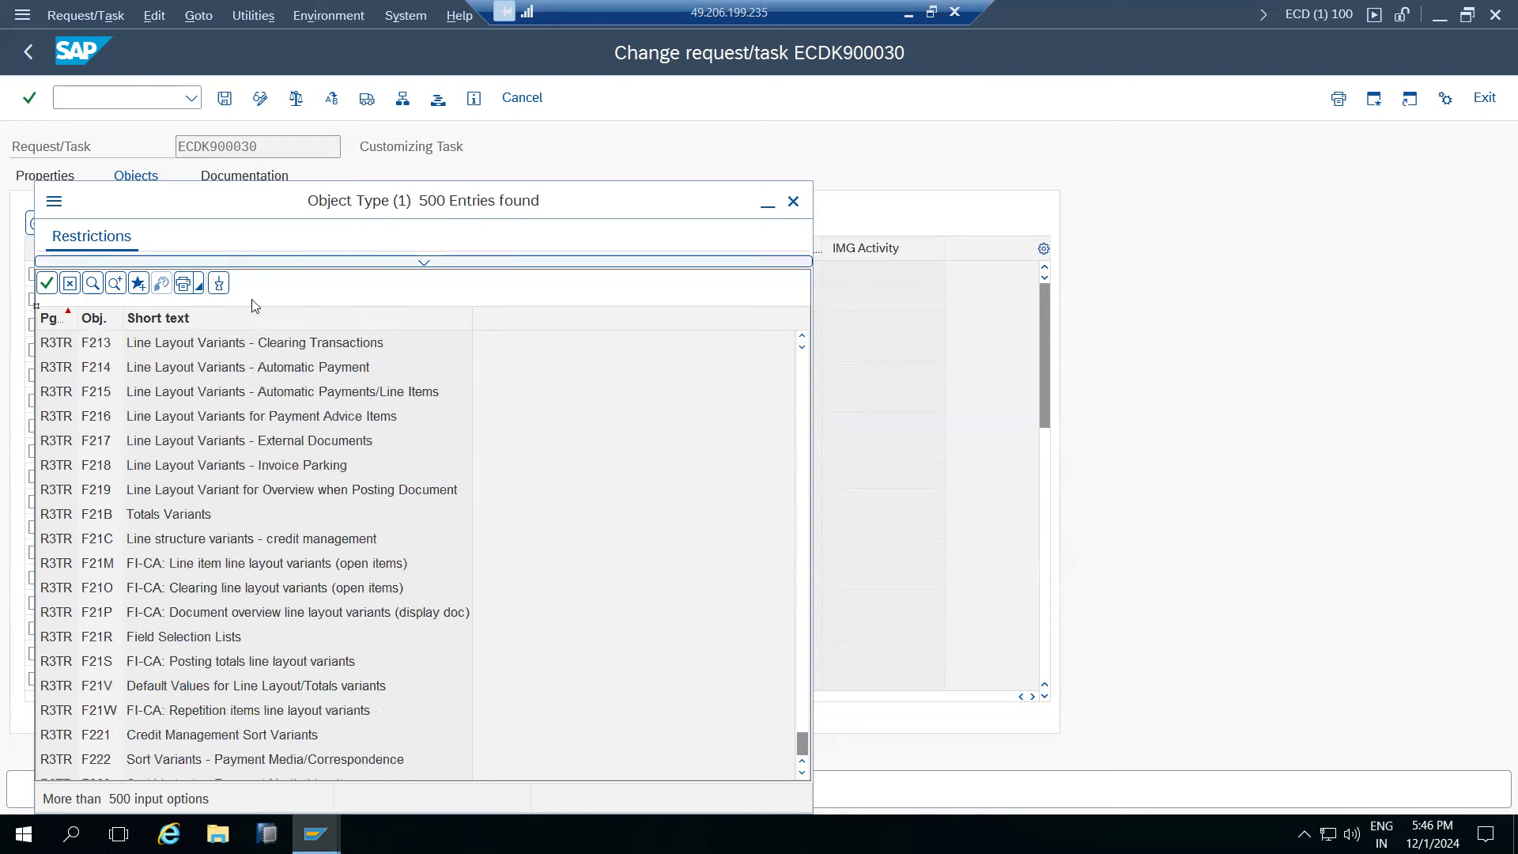
click(793, 201)
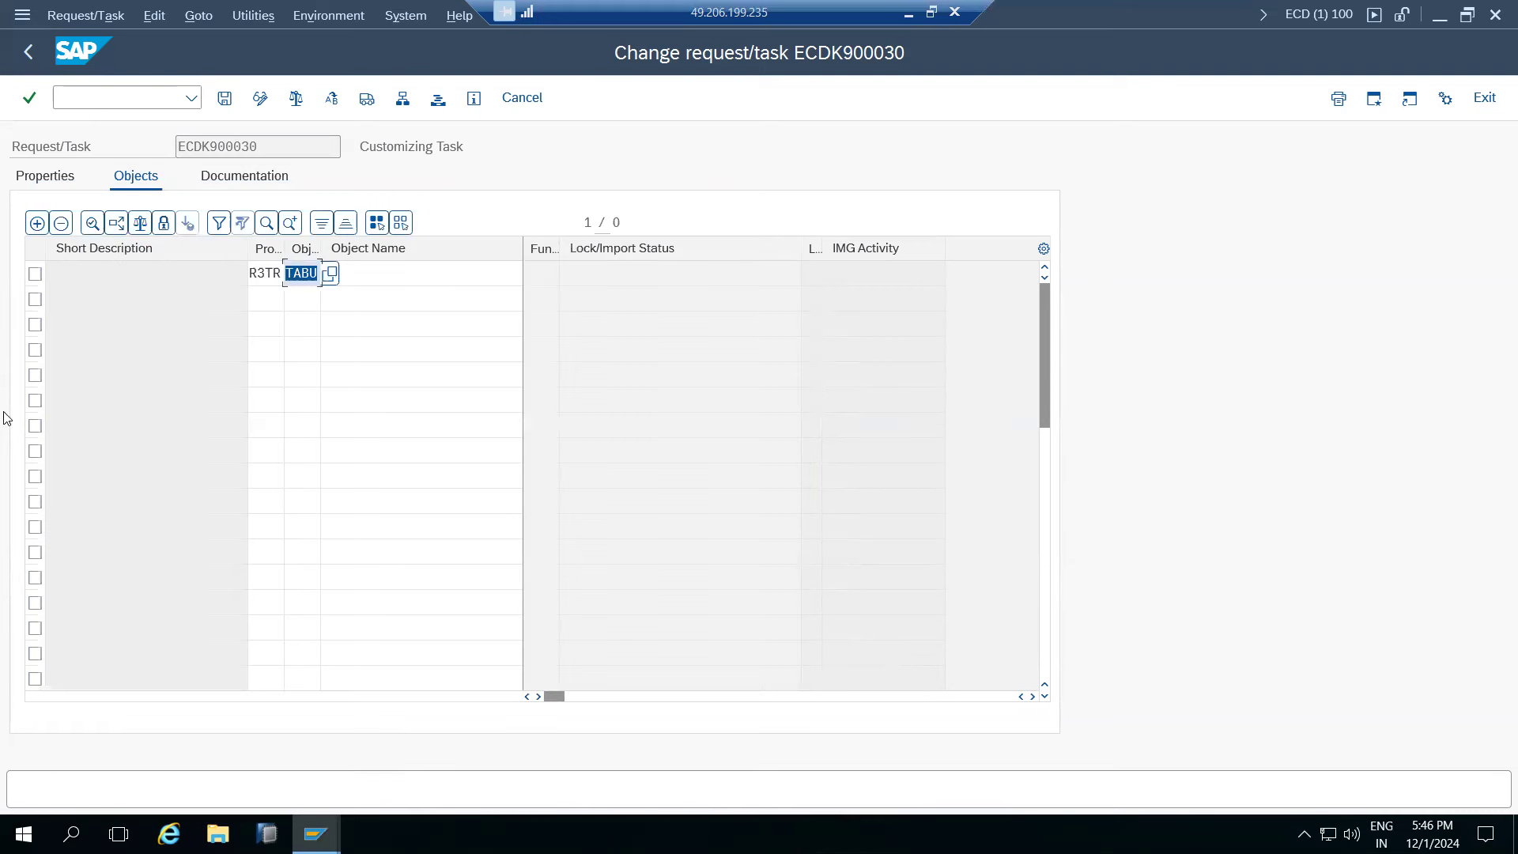
click(372, 267)
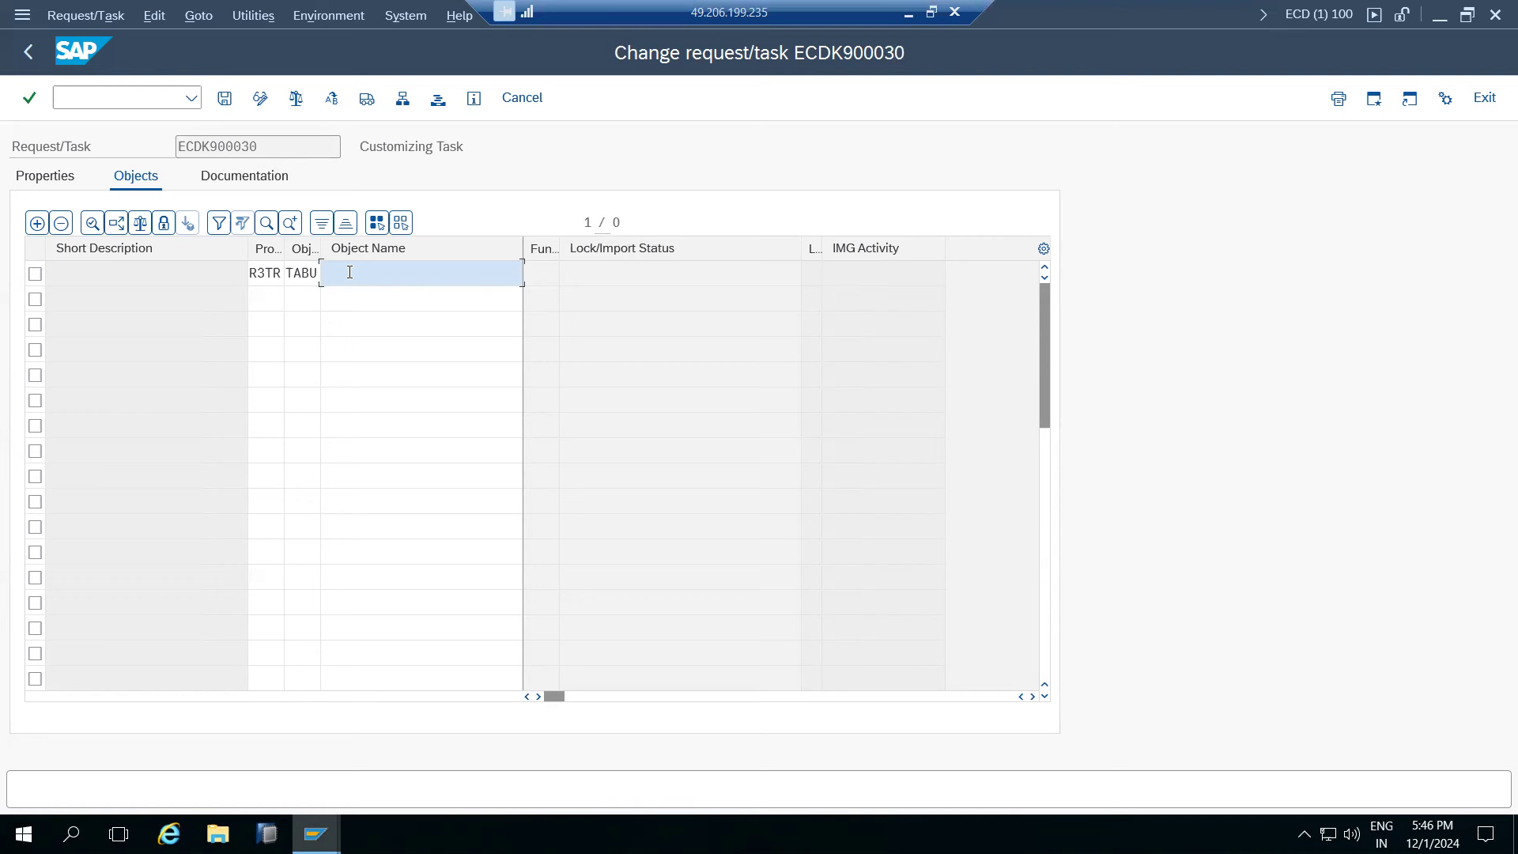
click(22, 15)
- In a new session's SE16 Data Browser, count table CDHDR's entries (0)
click(73, 225)
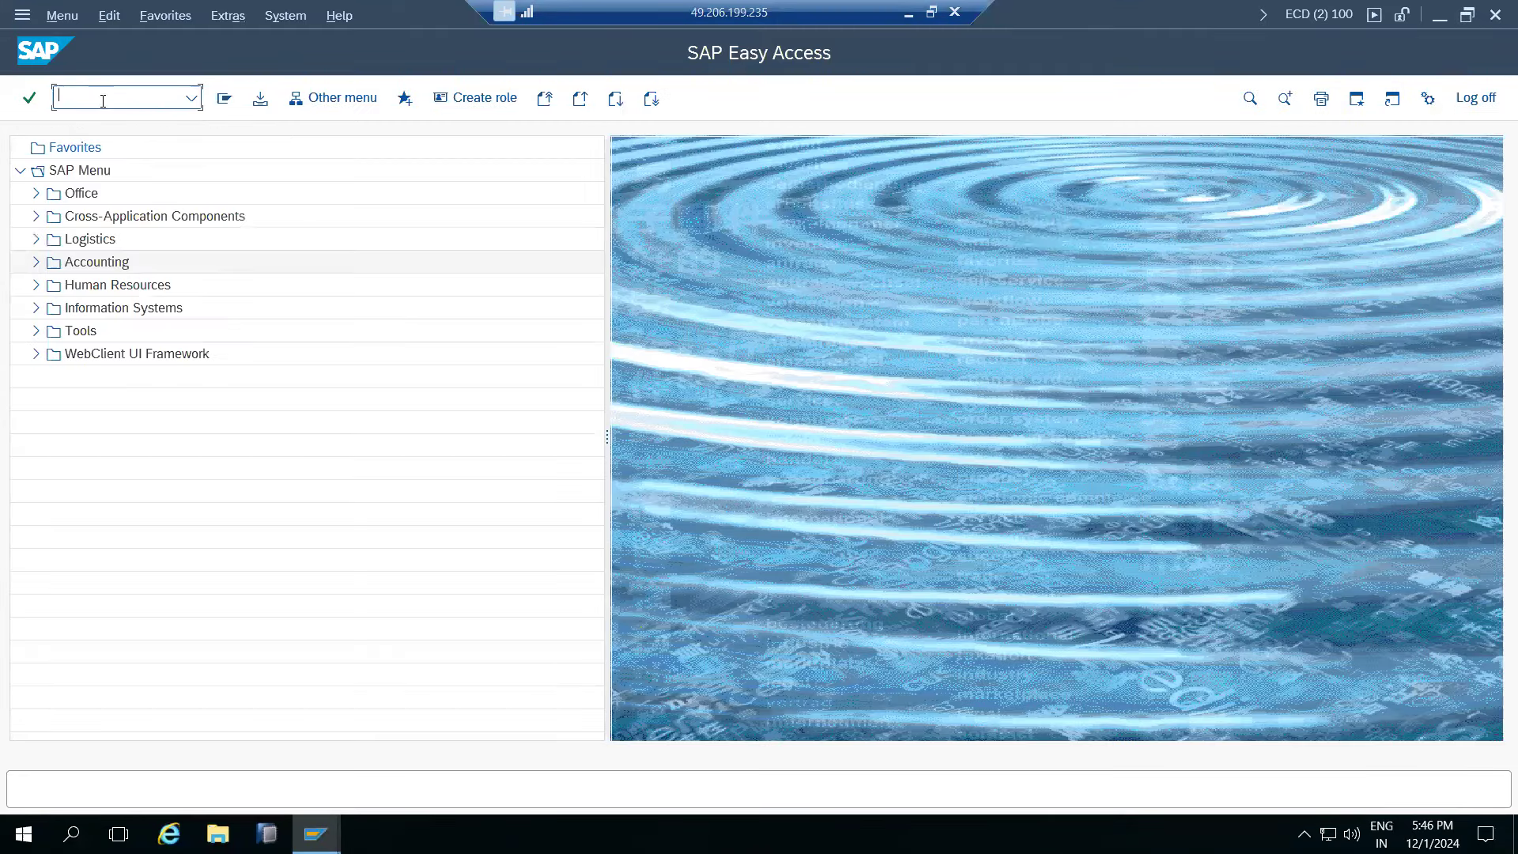
text(se16)
key(Return)
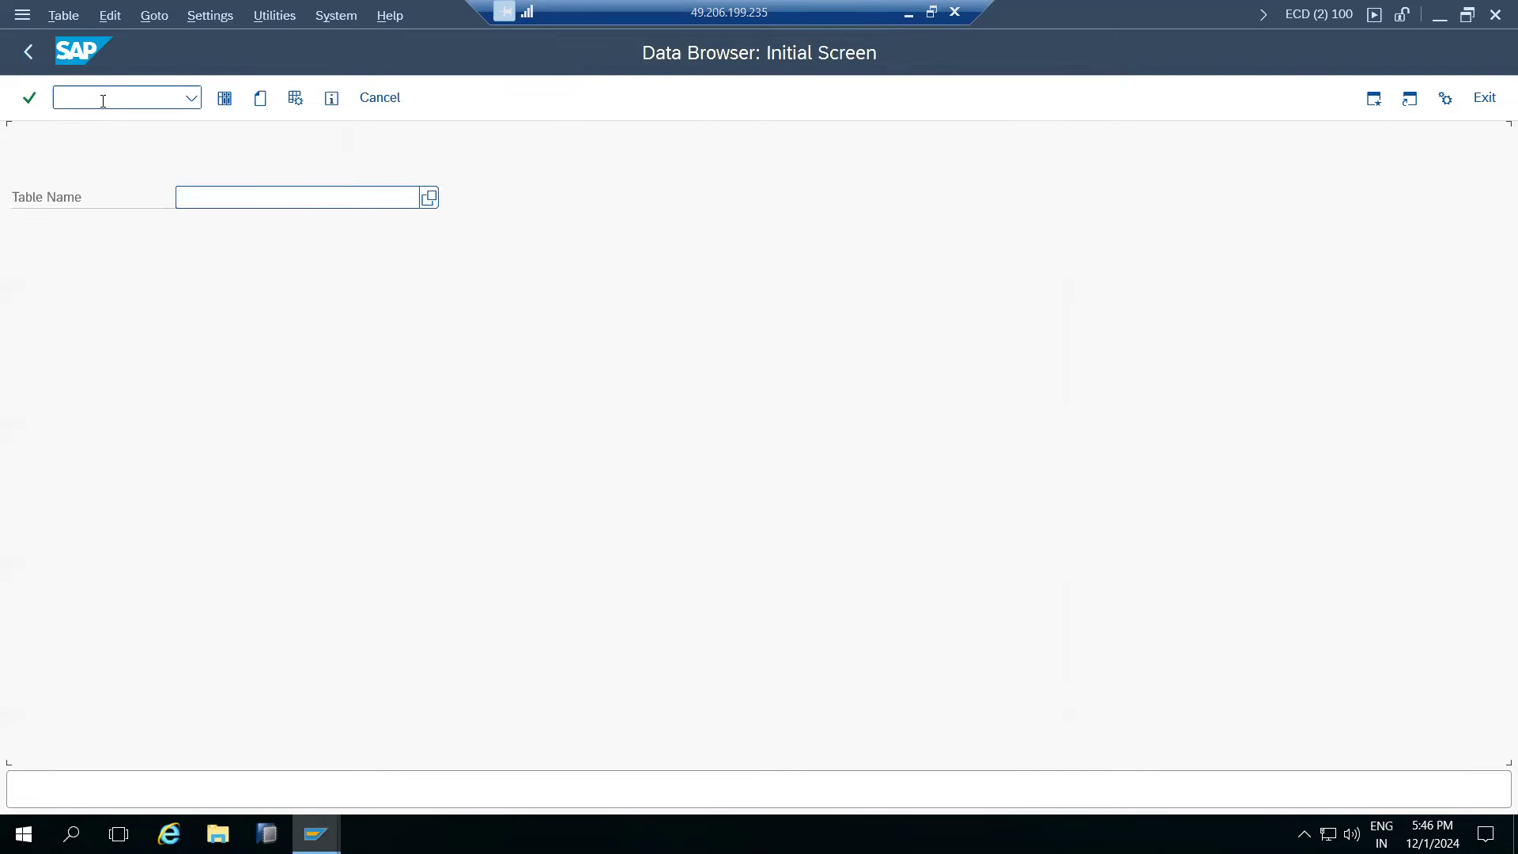
text(CDHDR)
click(223, 102)
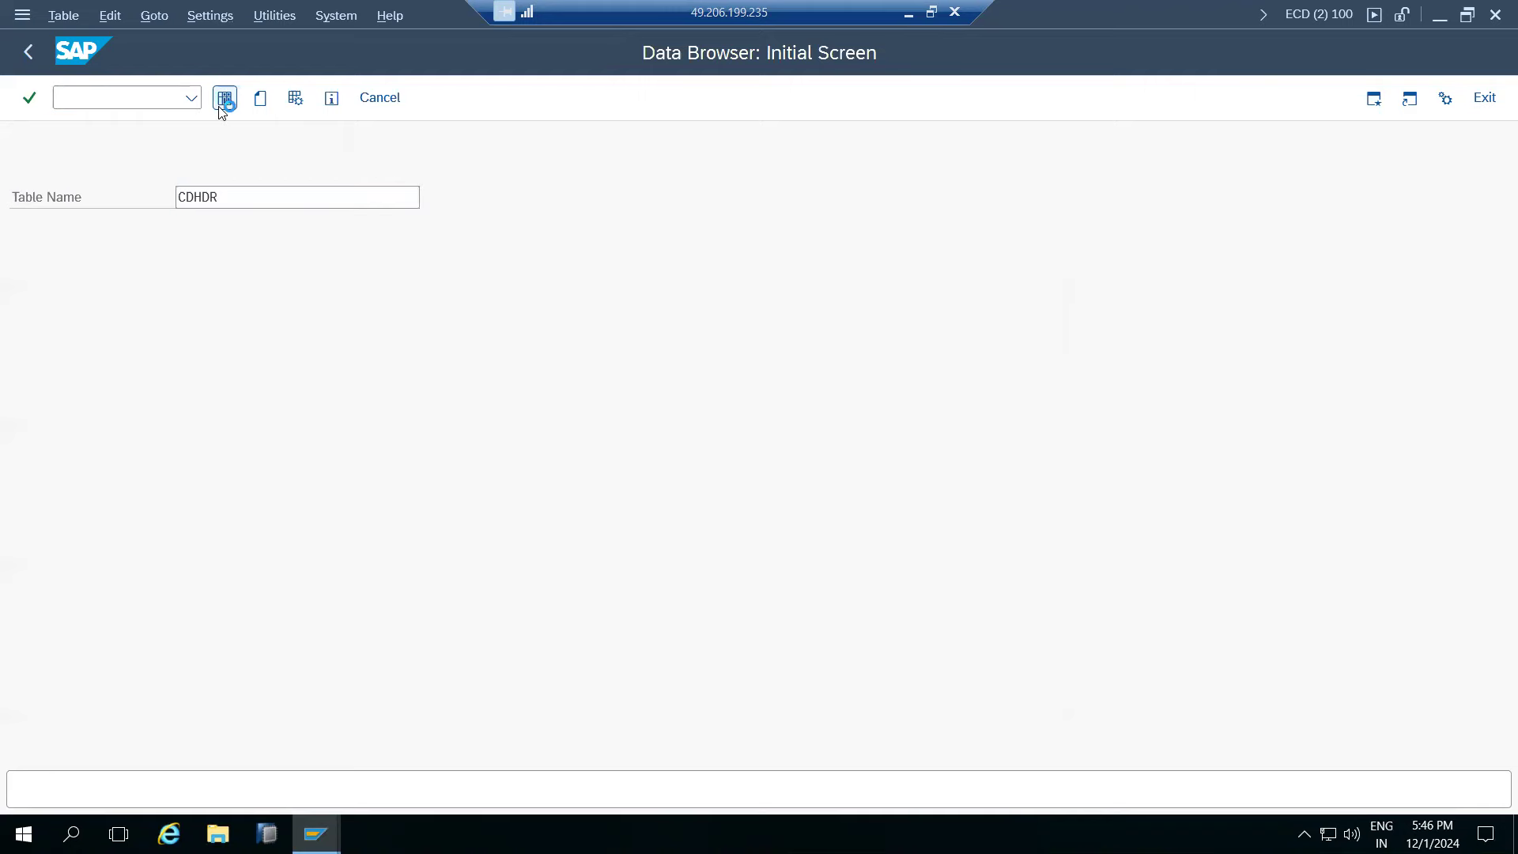
click(411, 102)
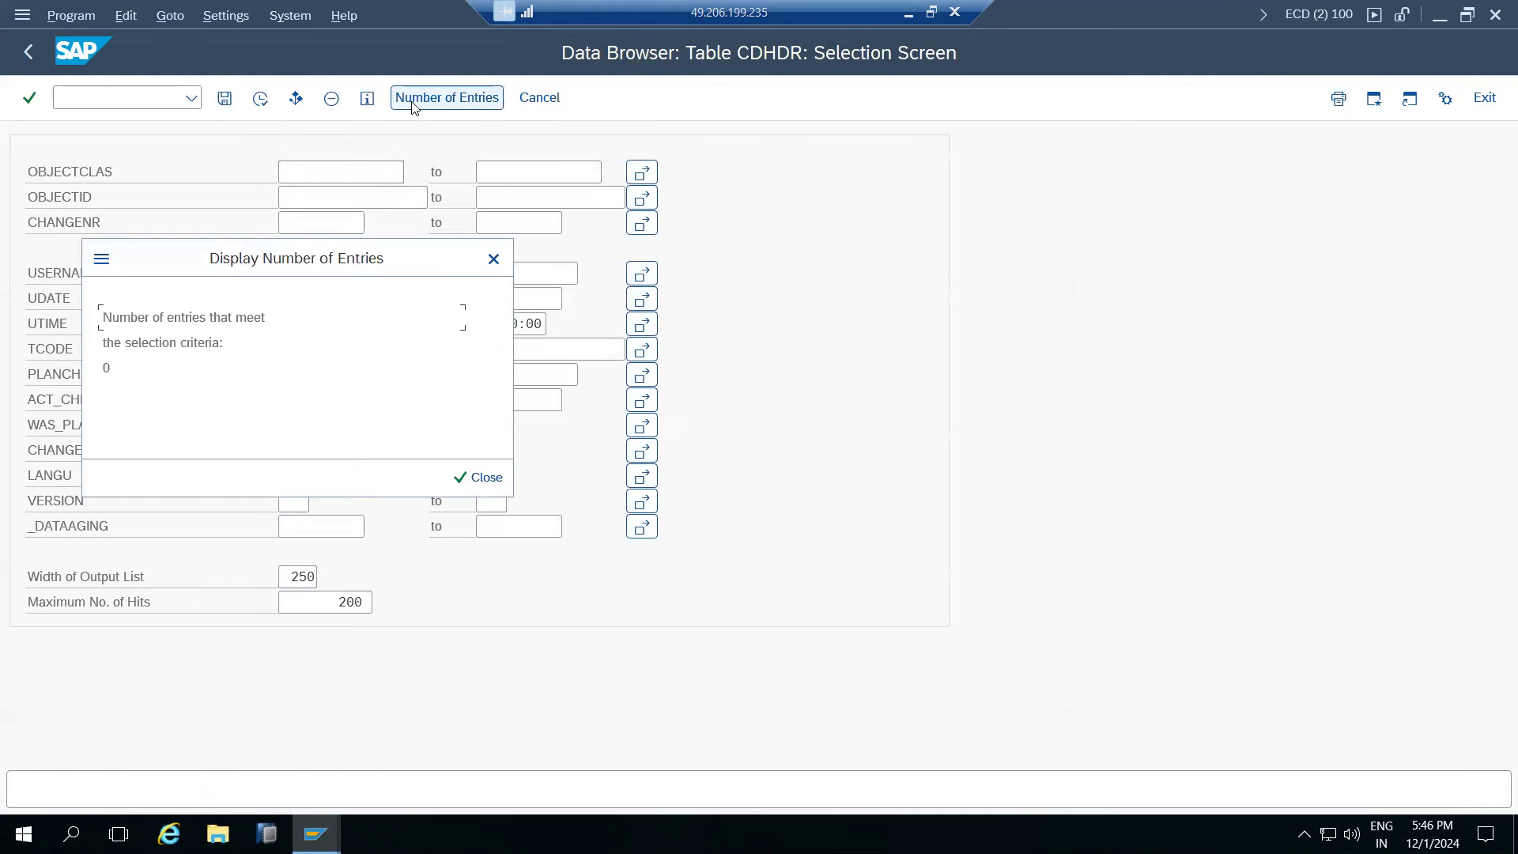
click(480, 477)
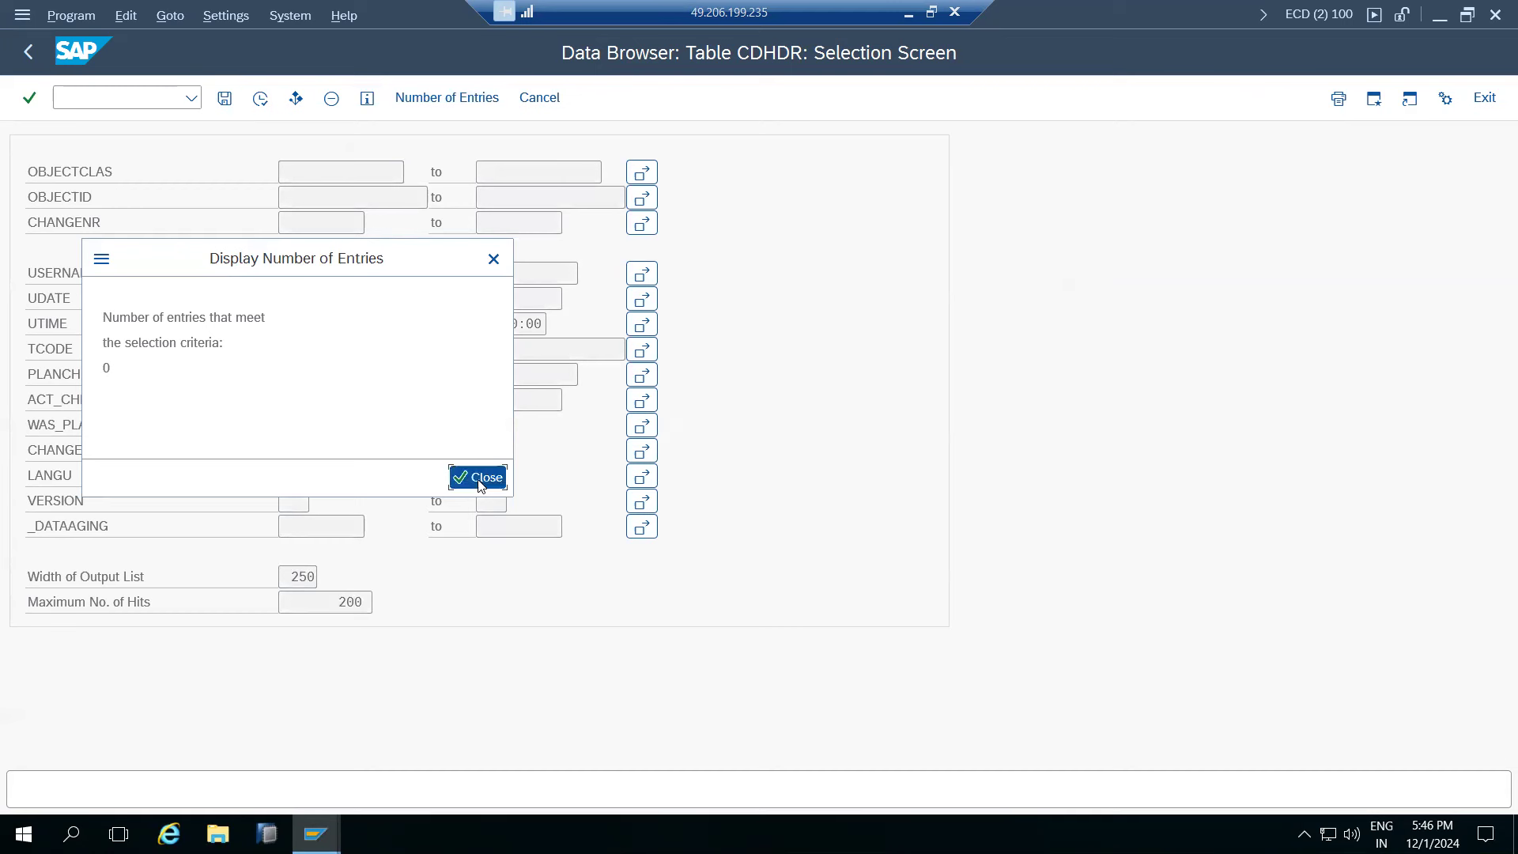
- Try displaying table SNAP in the Data Browser instead
click(28, 52)
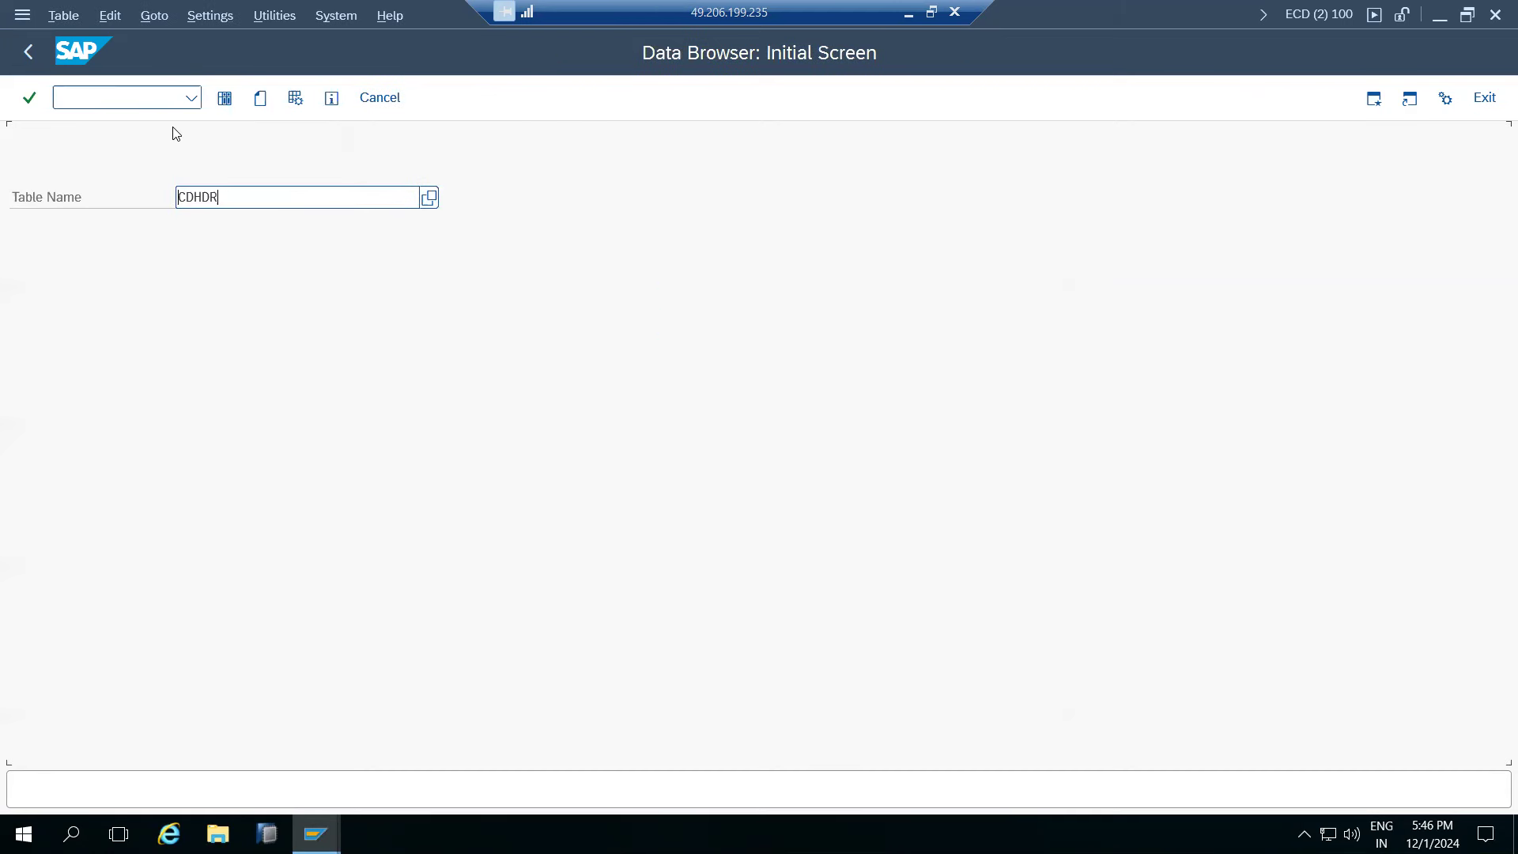
key(BackSpace)
key(BackSpace)
key(BackSpace)
key(BackSpace)
key(BackSpace)
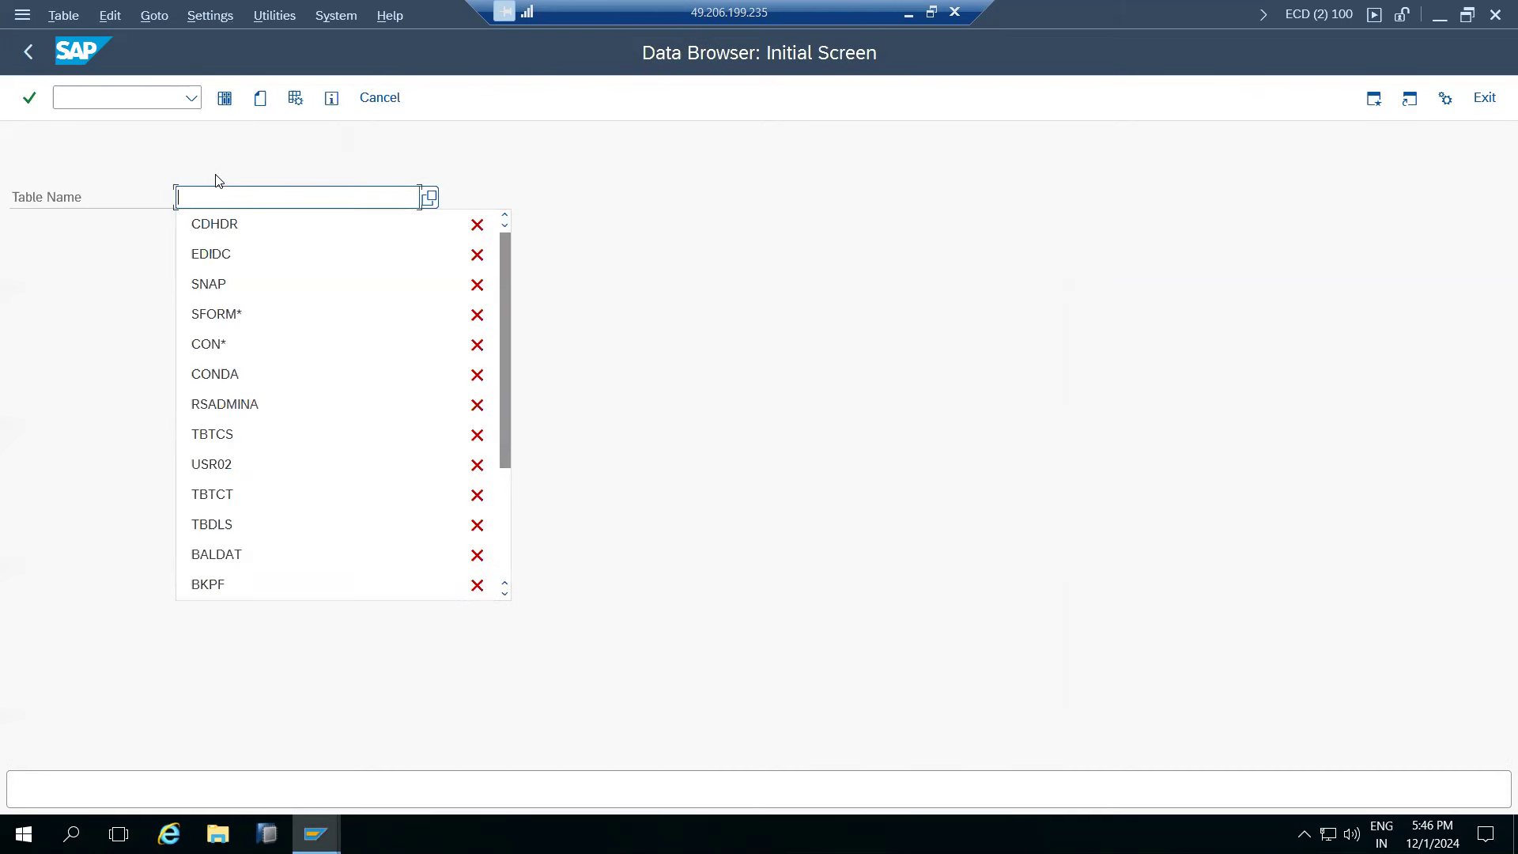
click(212, 284)
click(225, 98)
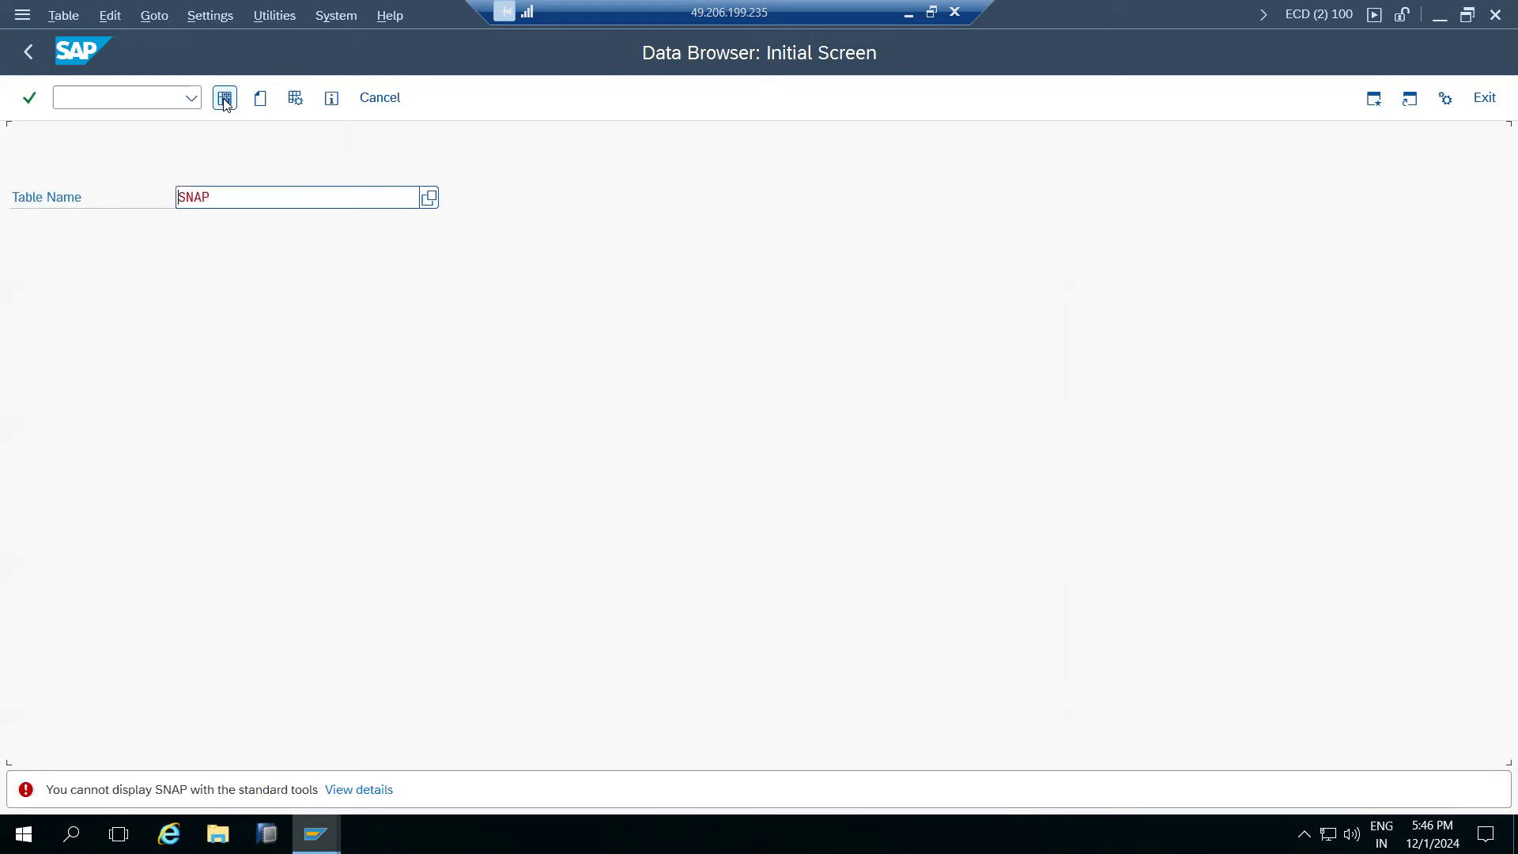
double_click(259, 203)
click(258, 204)
key(BackSpace)
key(BackSpace)
key(BackSpace)
key(BackSpace)
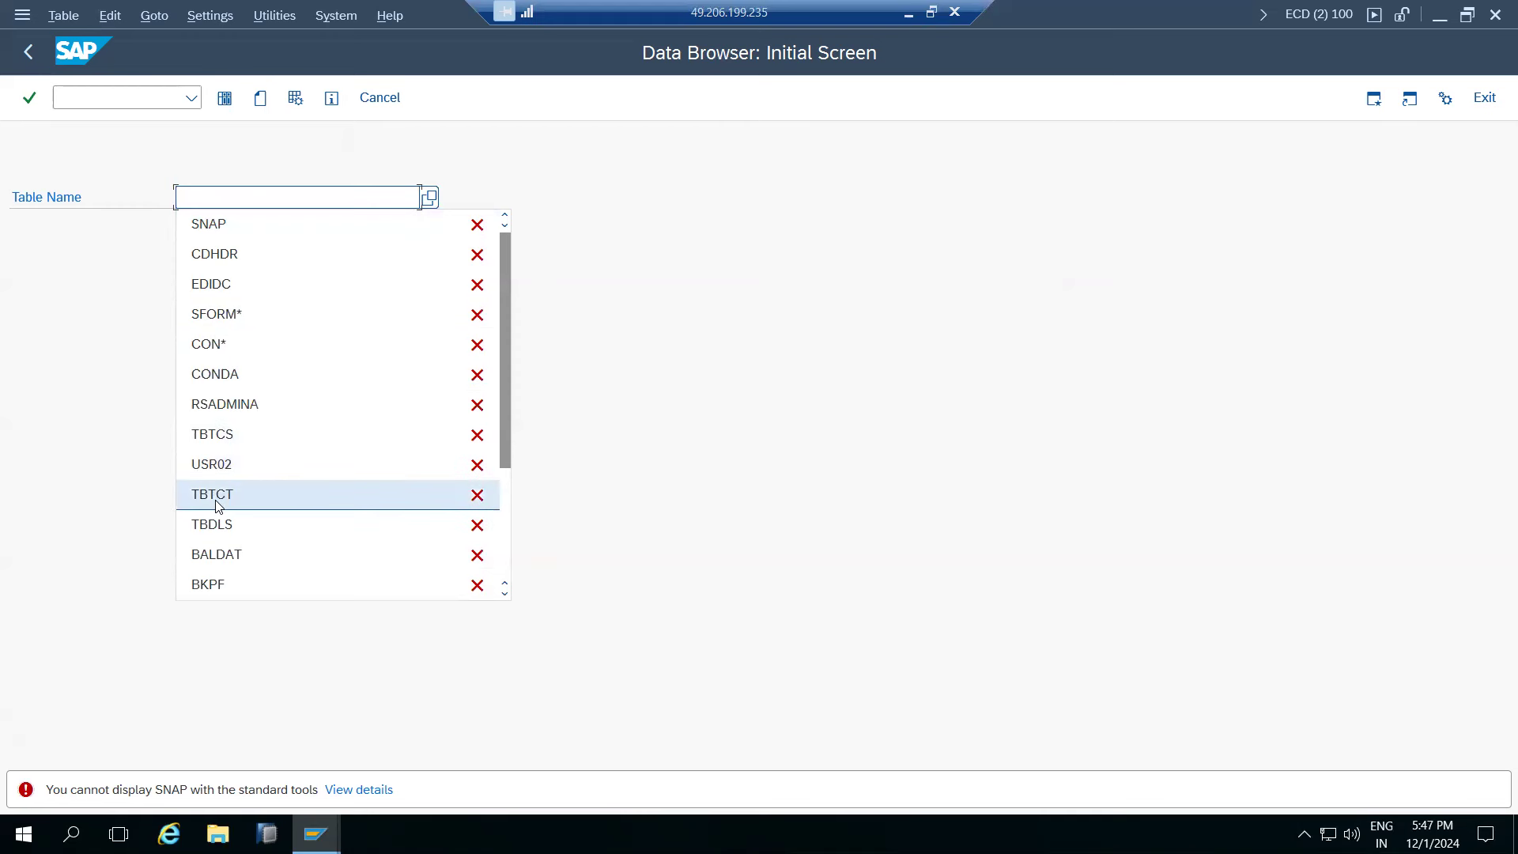
- Open table BALDAT past the LRAW message, count its 880 entries and list them
click(215, 557)
click(224, 97)
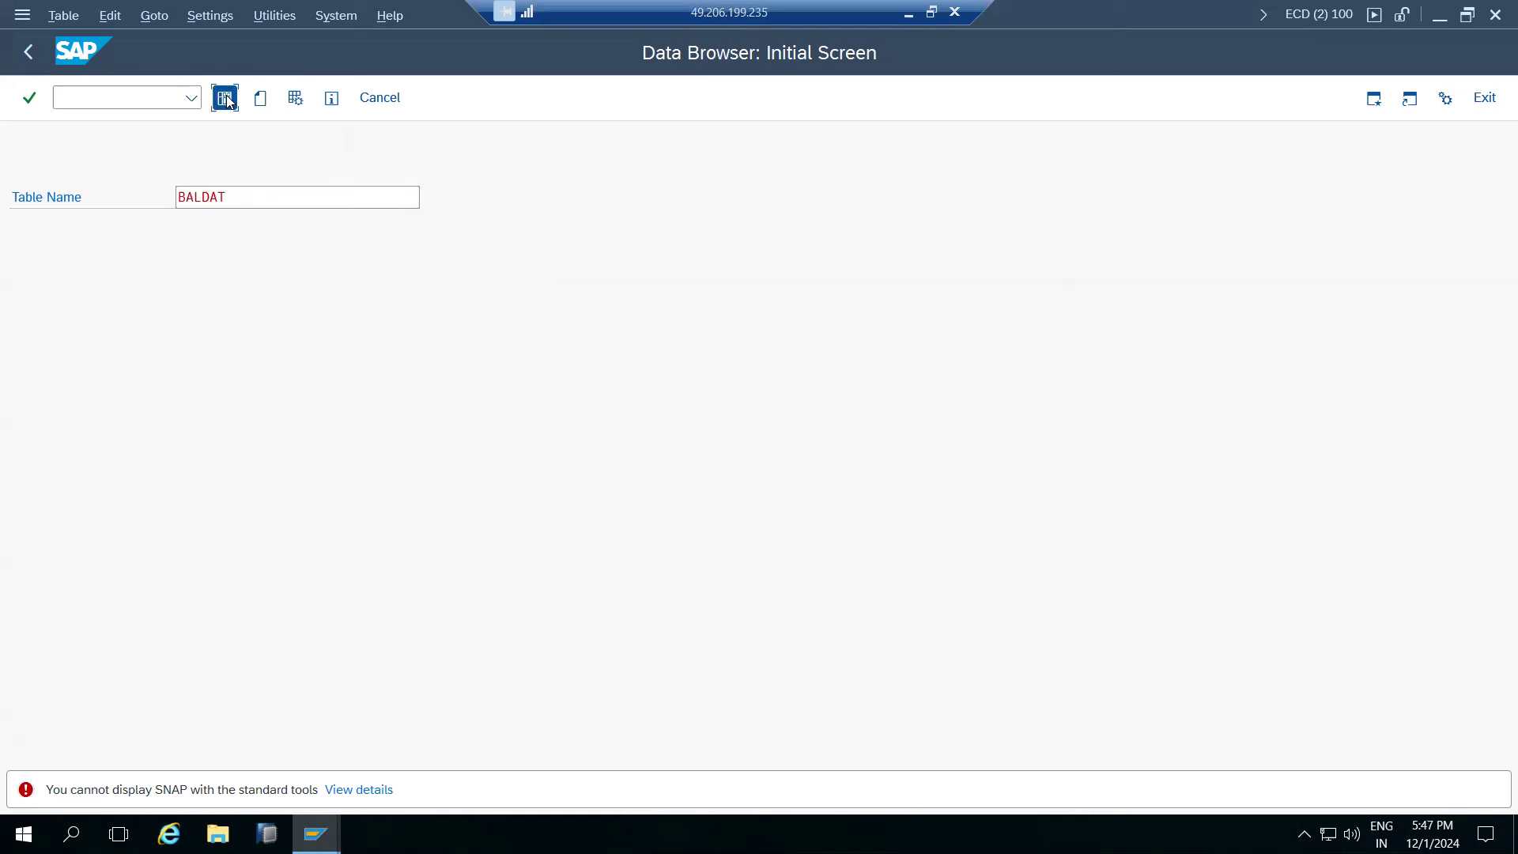
click(558, 688)
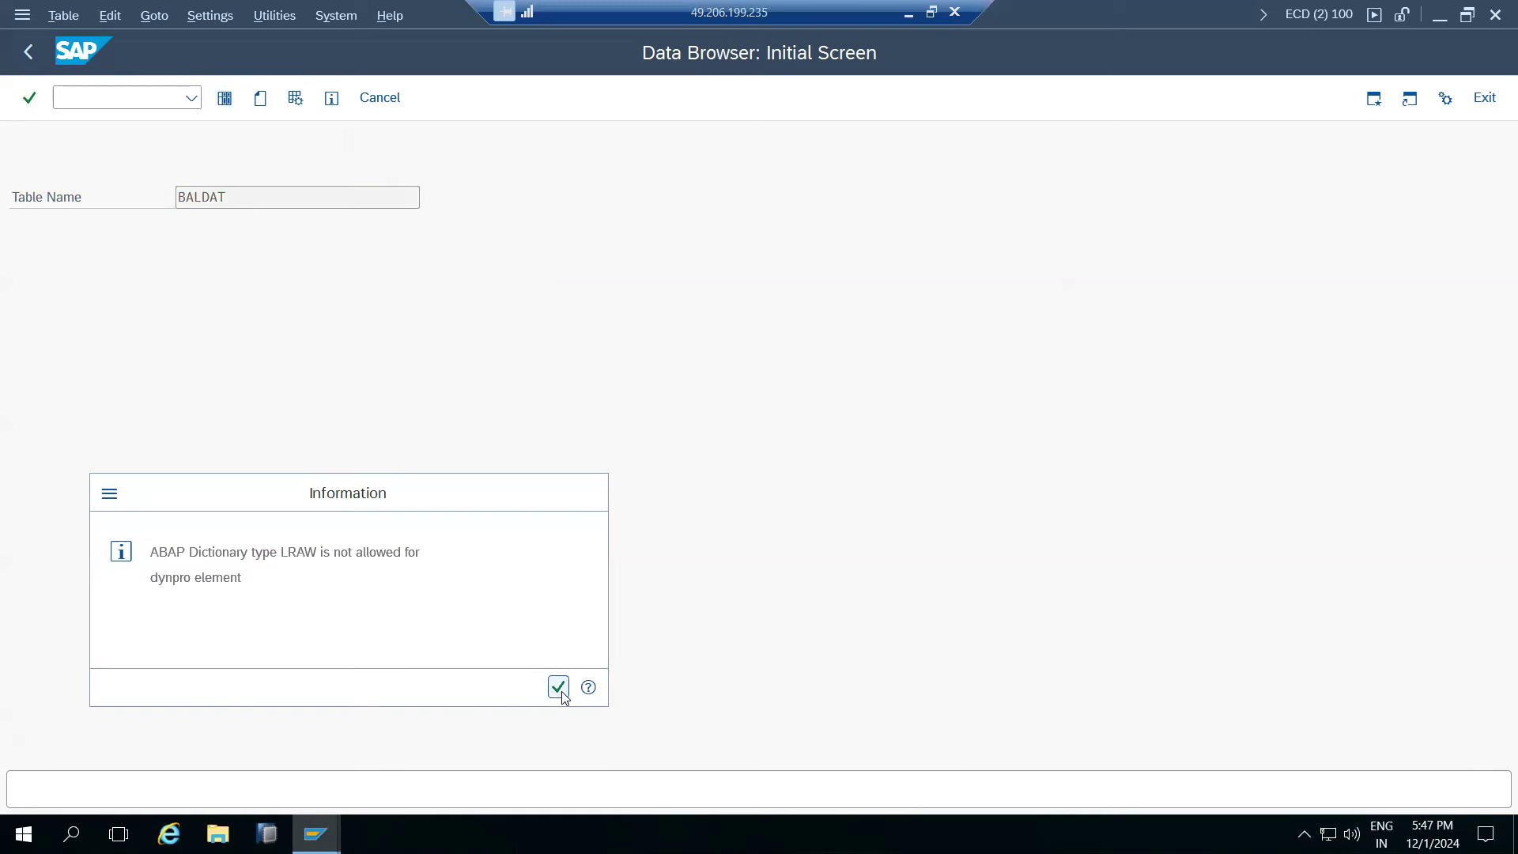
click(414, 105)
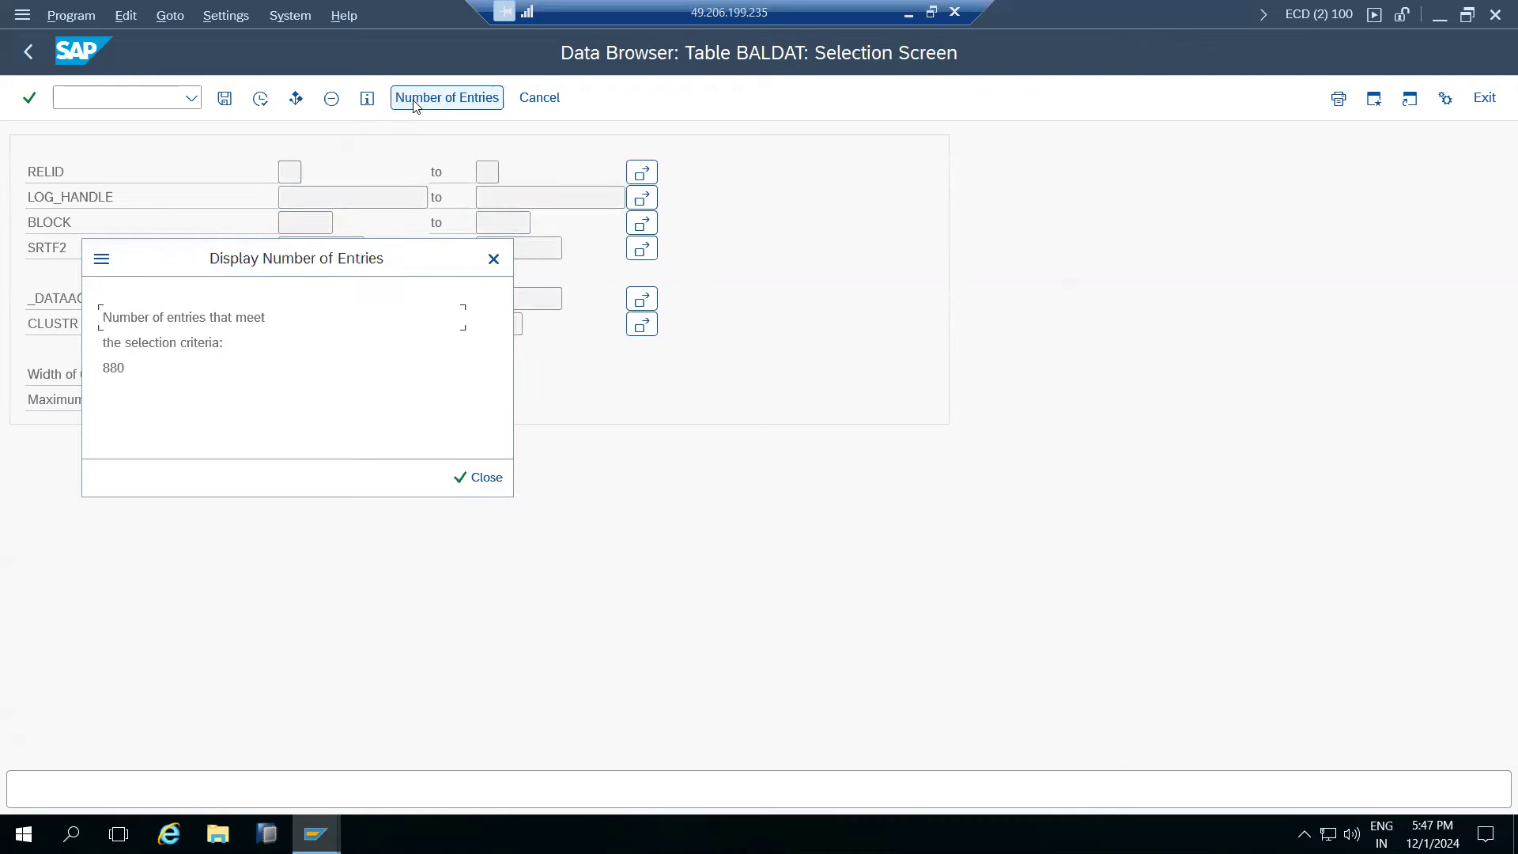
click(486, 477)
click(260, 98)
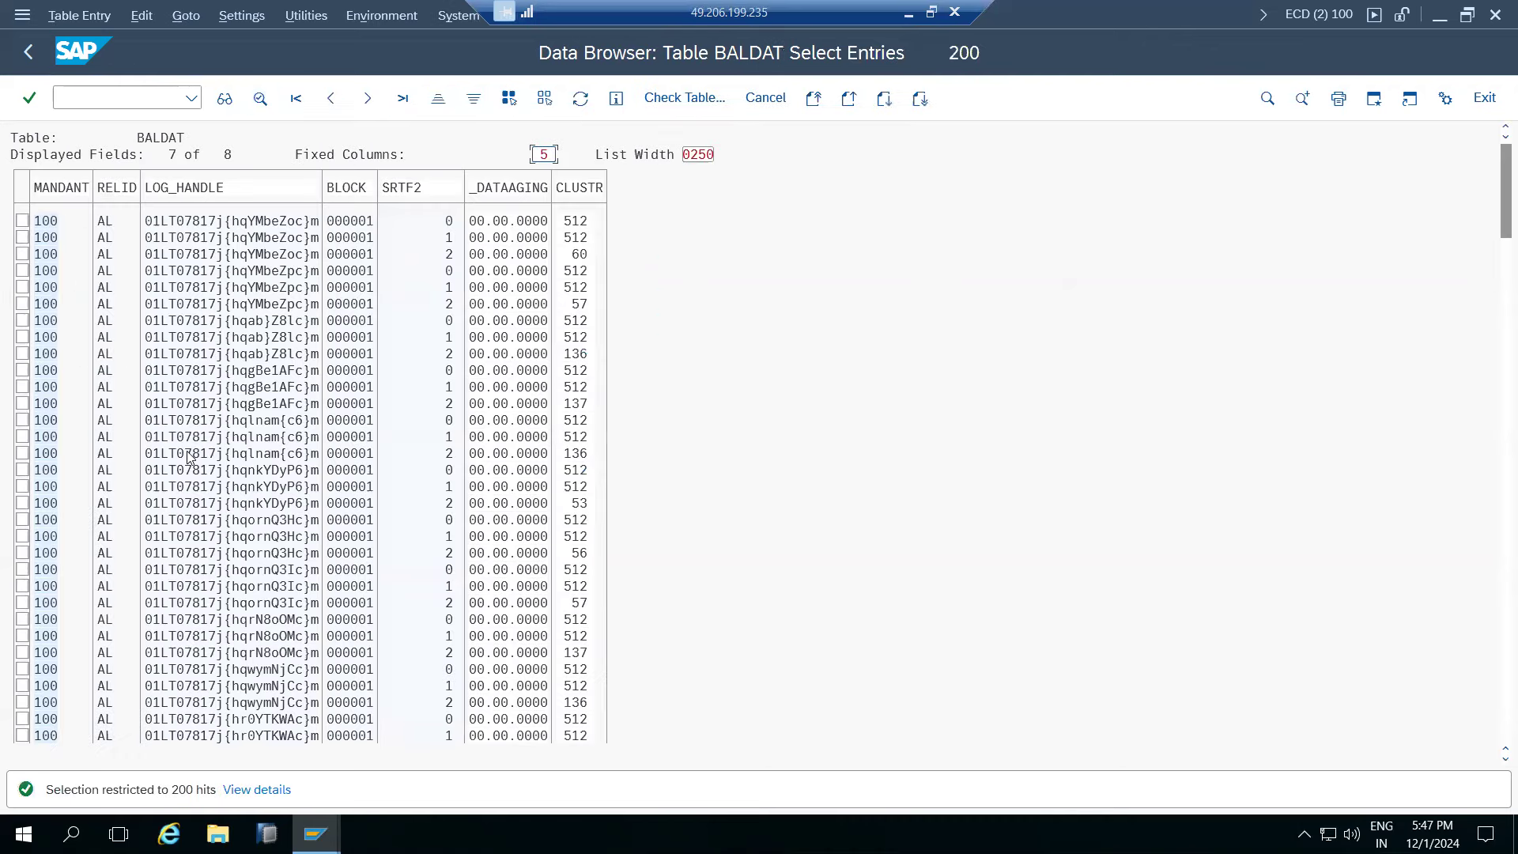
- Copy the BALDAT table name and switch back to the ECDK900030 window
click(31, 54)
click(30, 66)
double_click(219, 197)
key(ctrl+c)
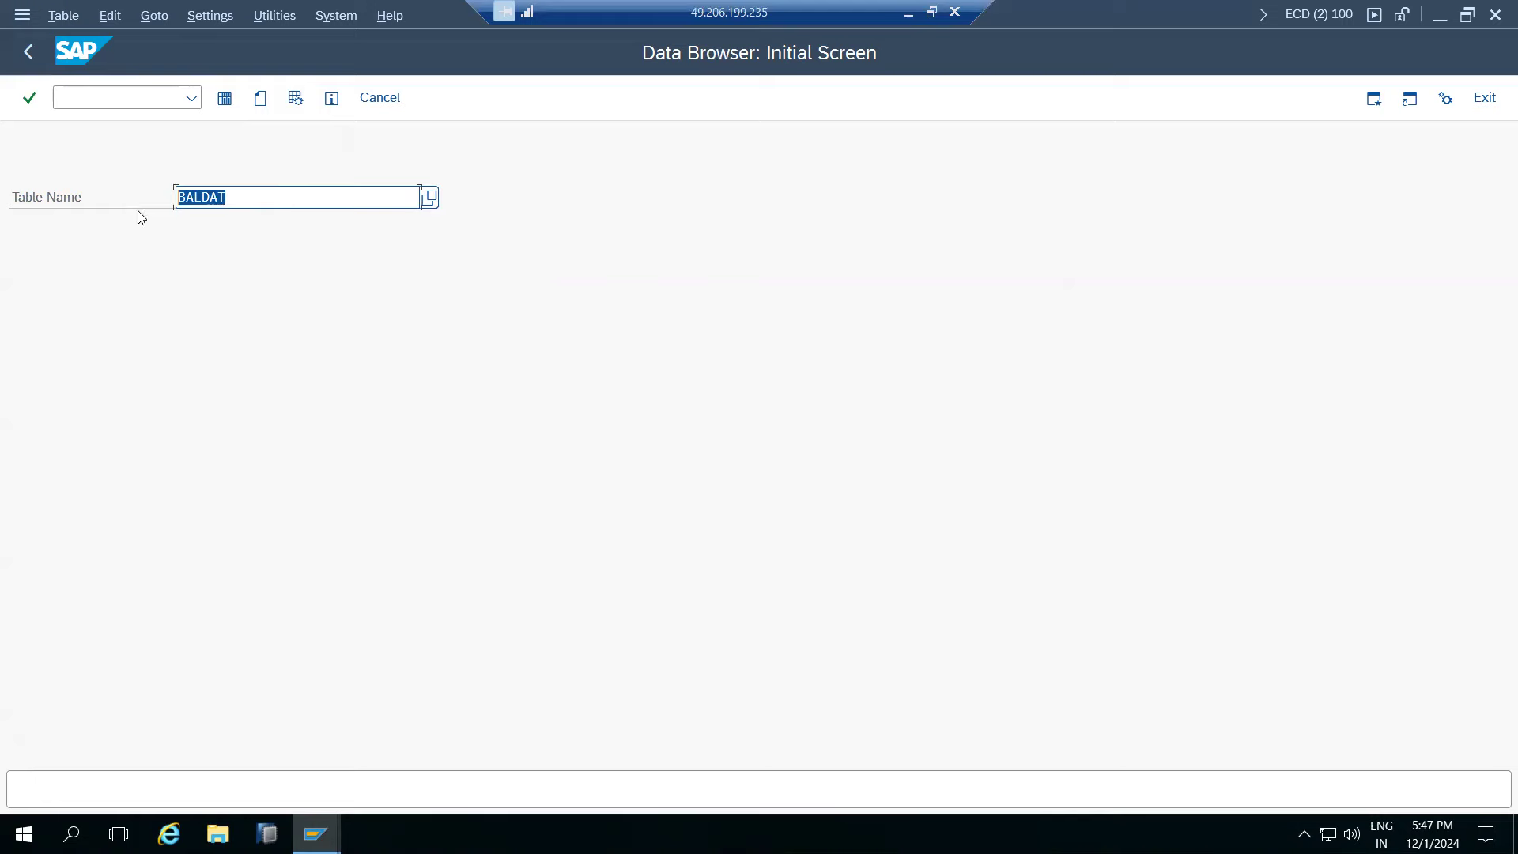
click(316, 833)
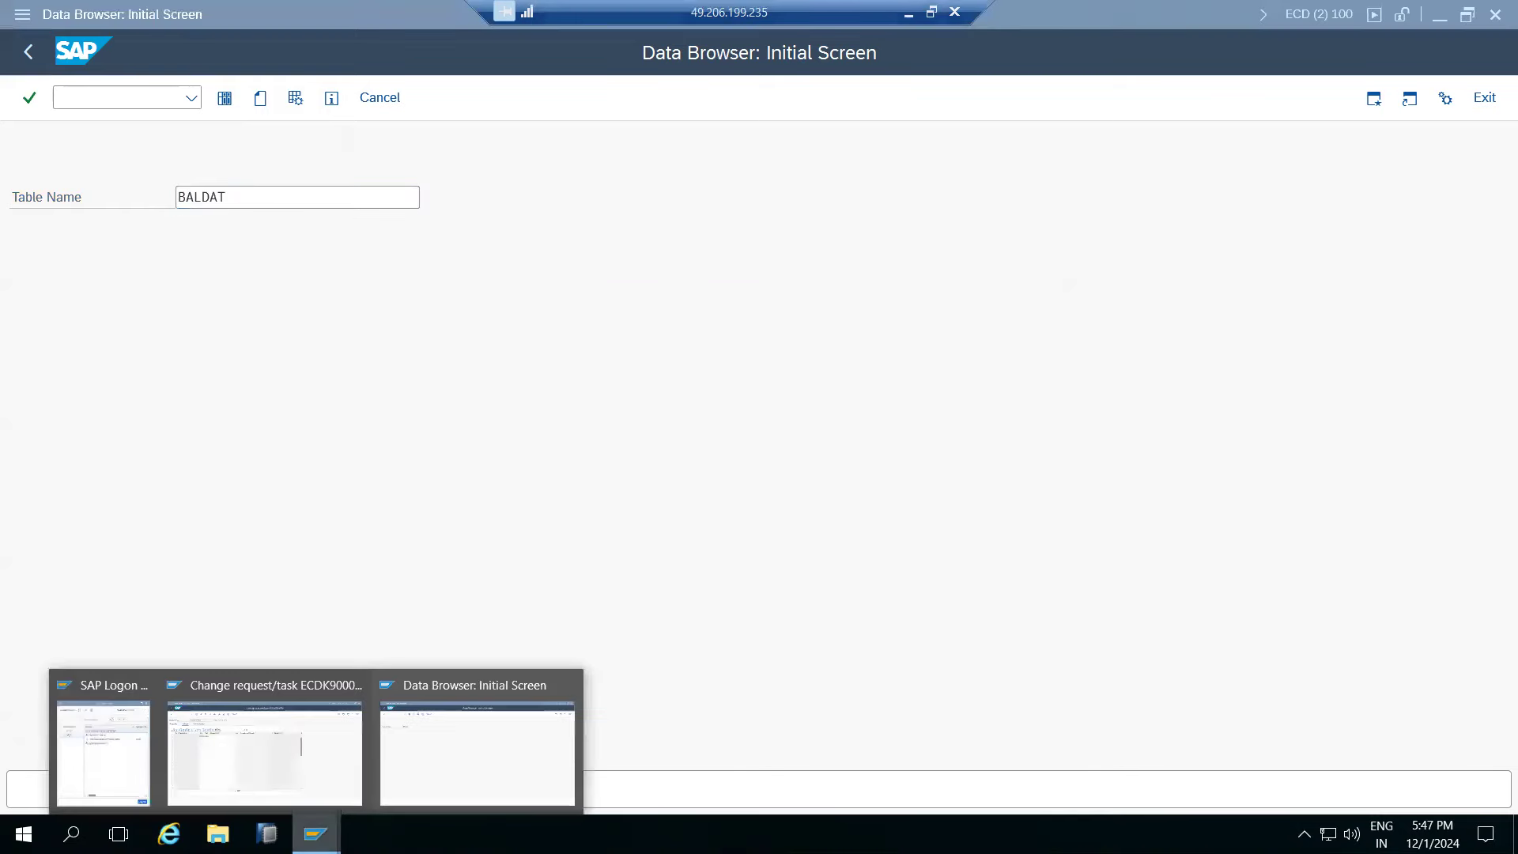
click(297, 760)
- Enter BALDAT as the TABU object with table key *, saving past the temporary-data warning
key(ctrl+v)
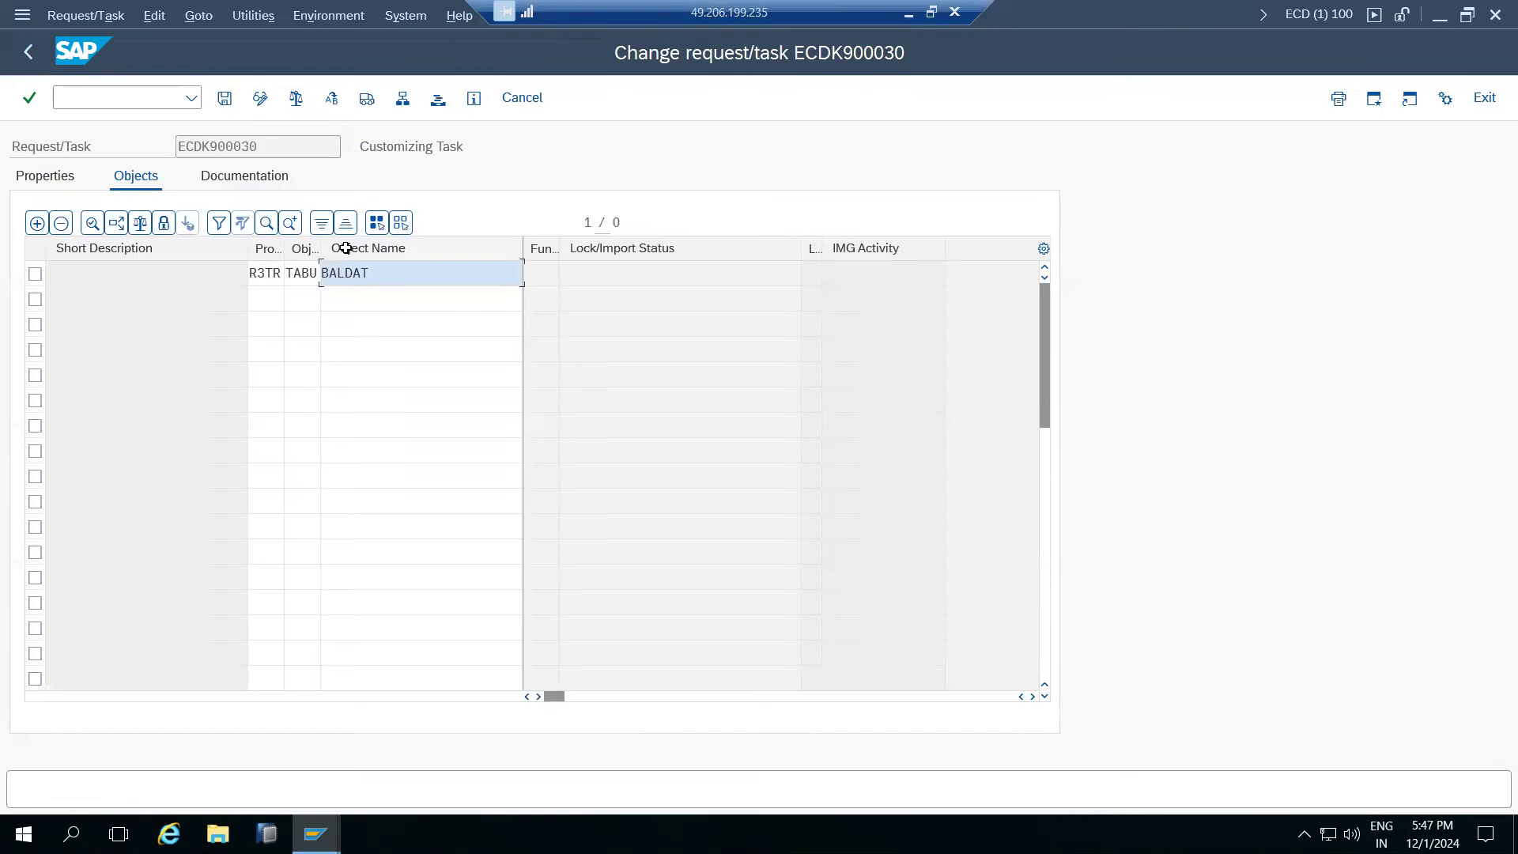
key(Return)
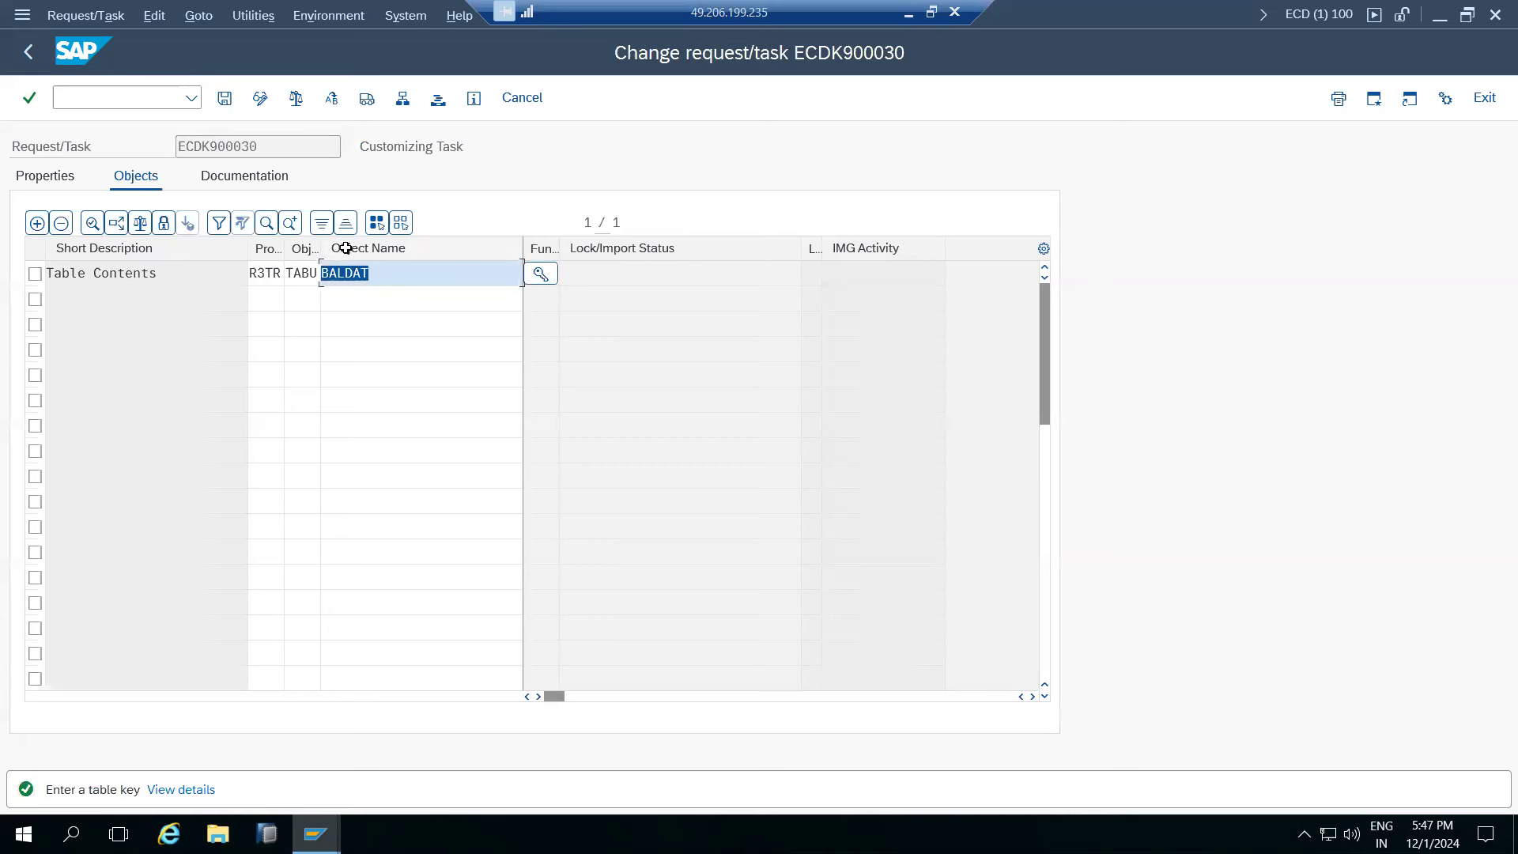
click(541, 278)
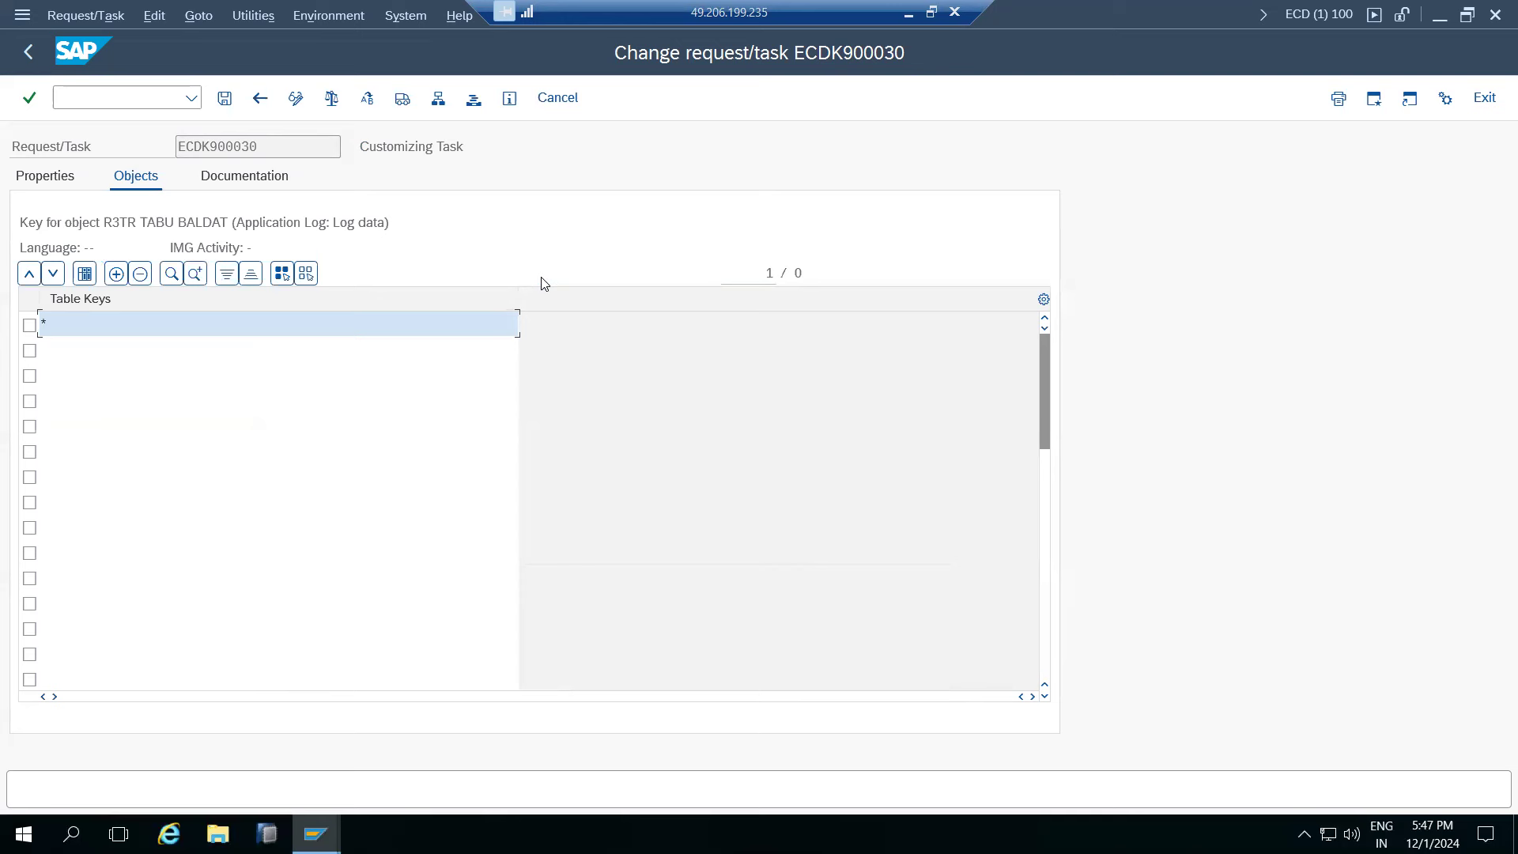
click(225, 100)
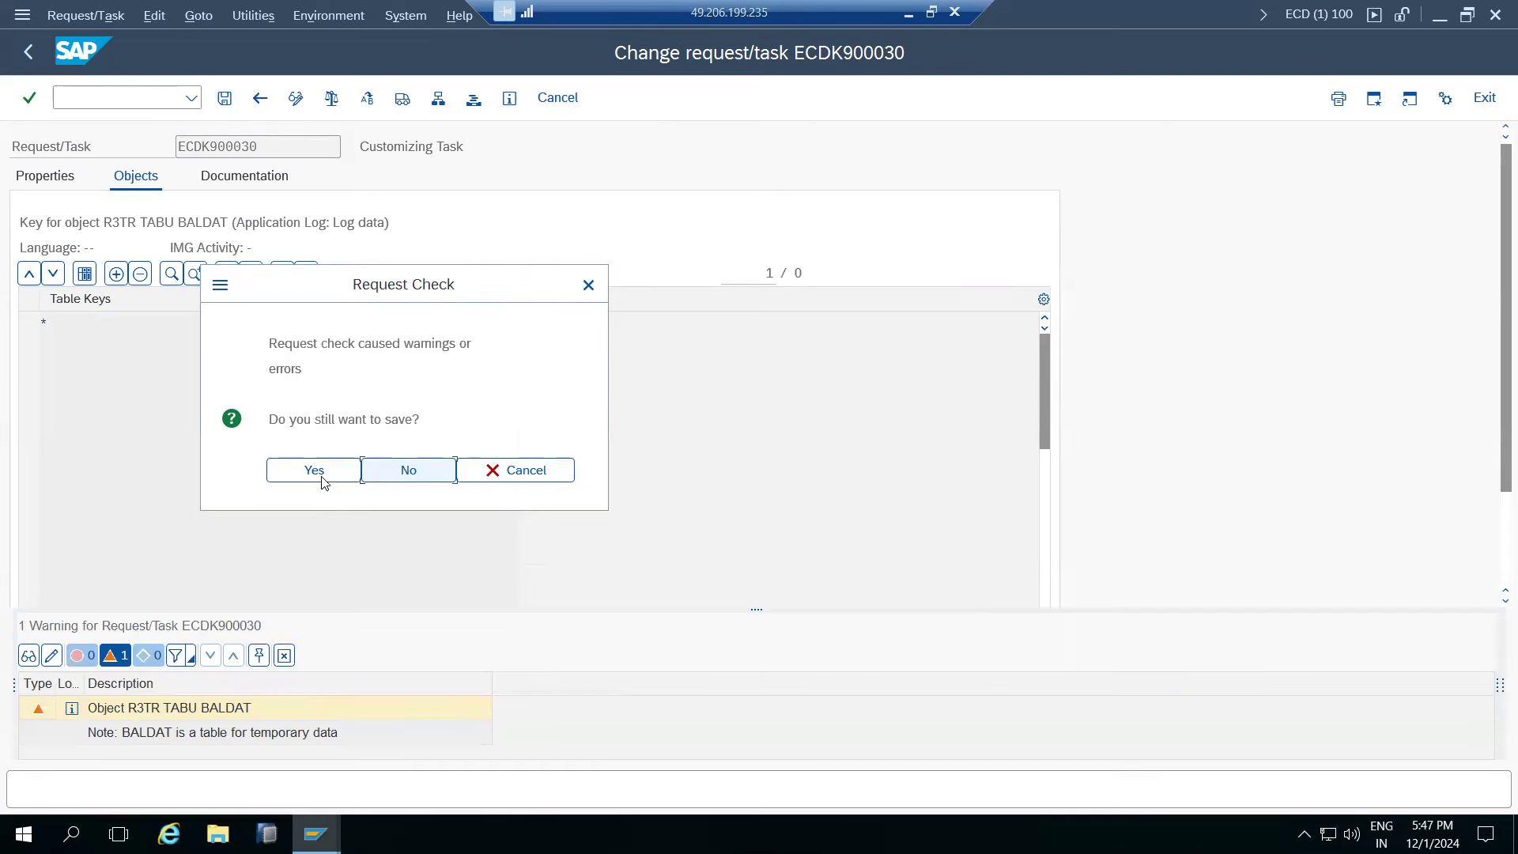
click(317, 472)
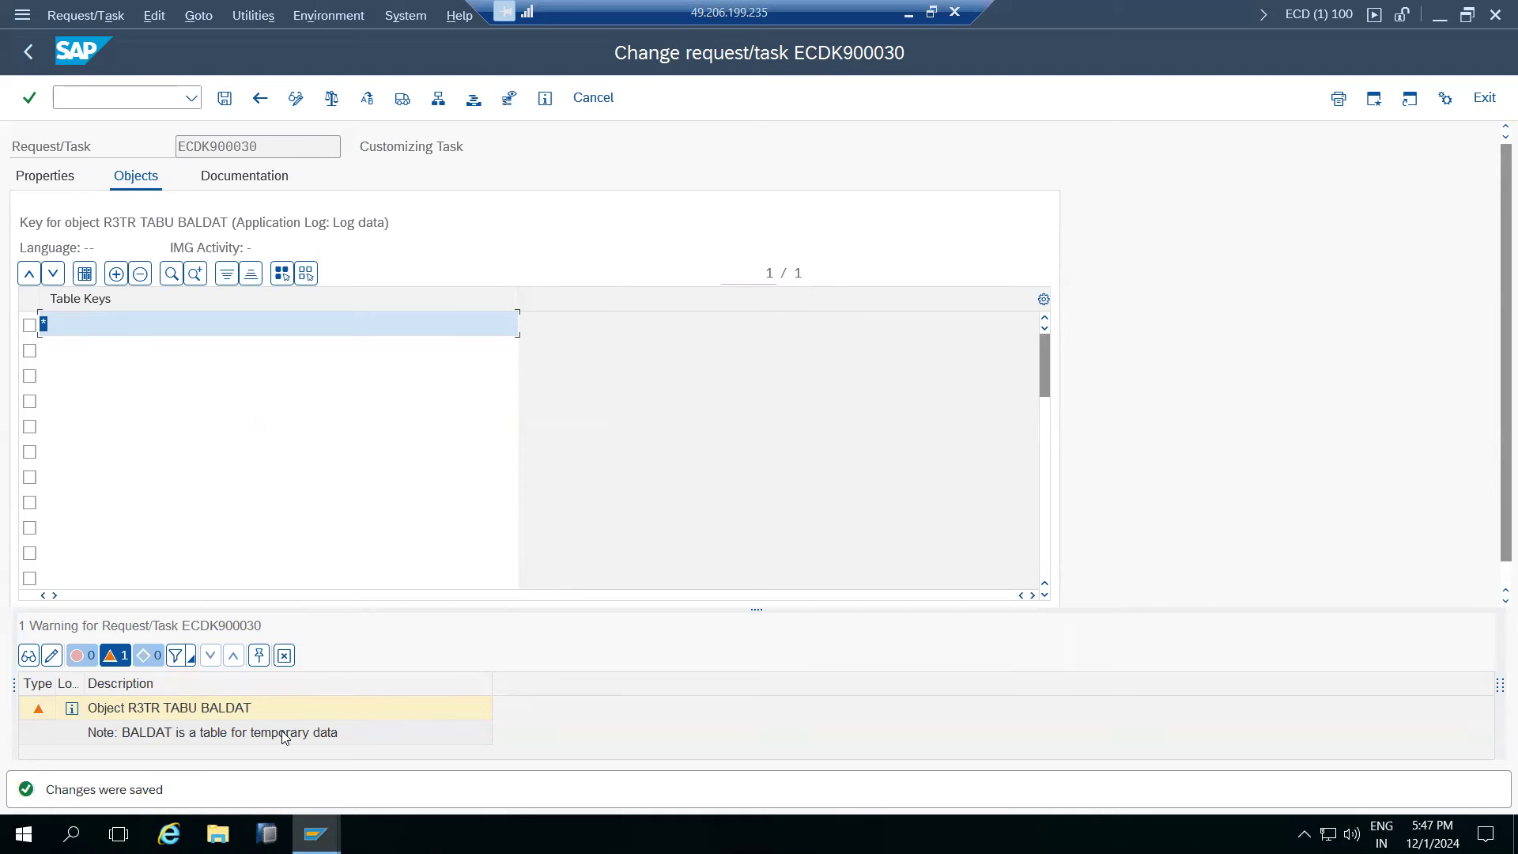
click(28, 51)
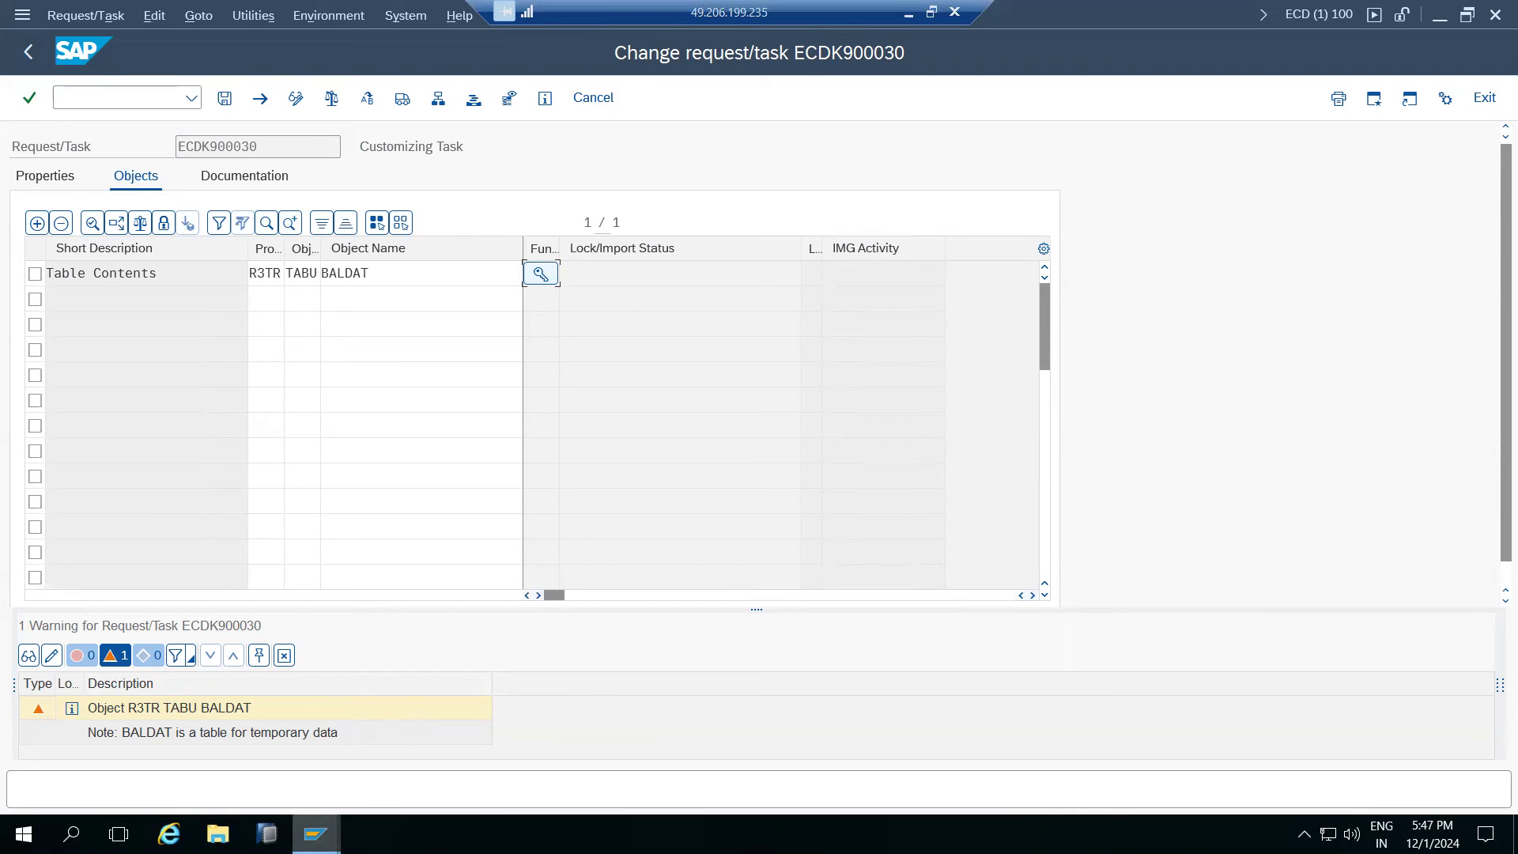
click(315, 834)
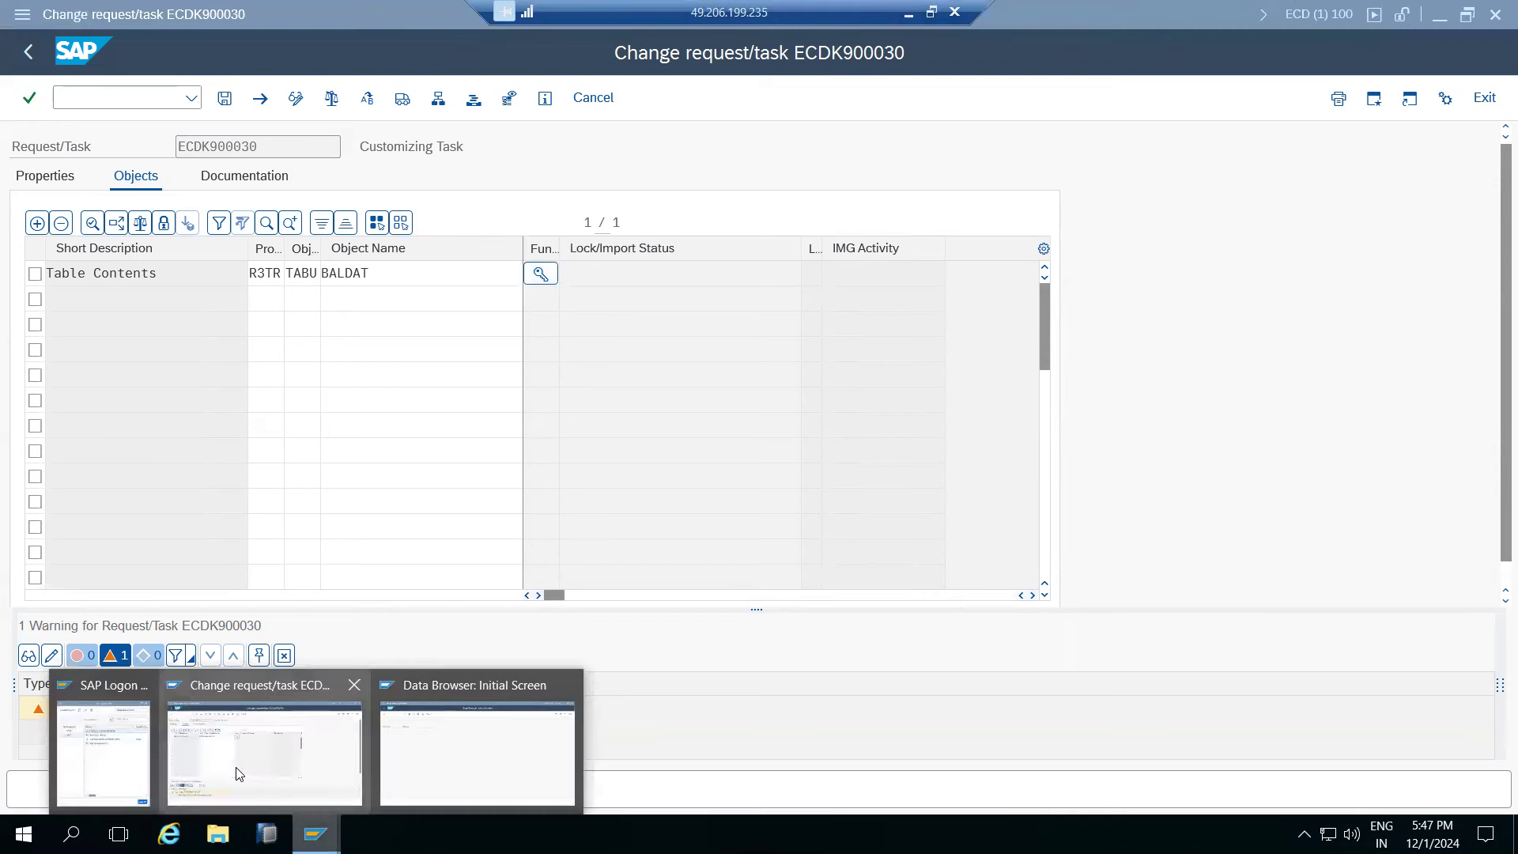
- Log on to the NW1 system from SAP Logon
click(134, 714)
double_click(433, 244)
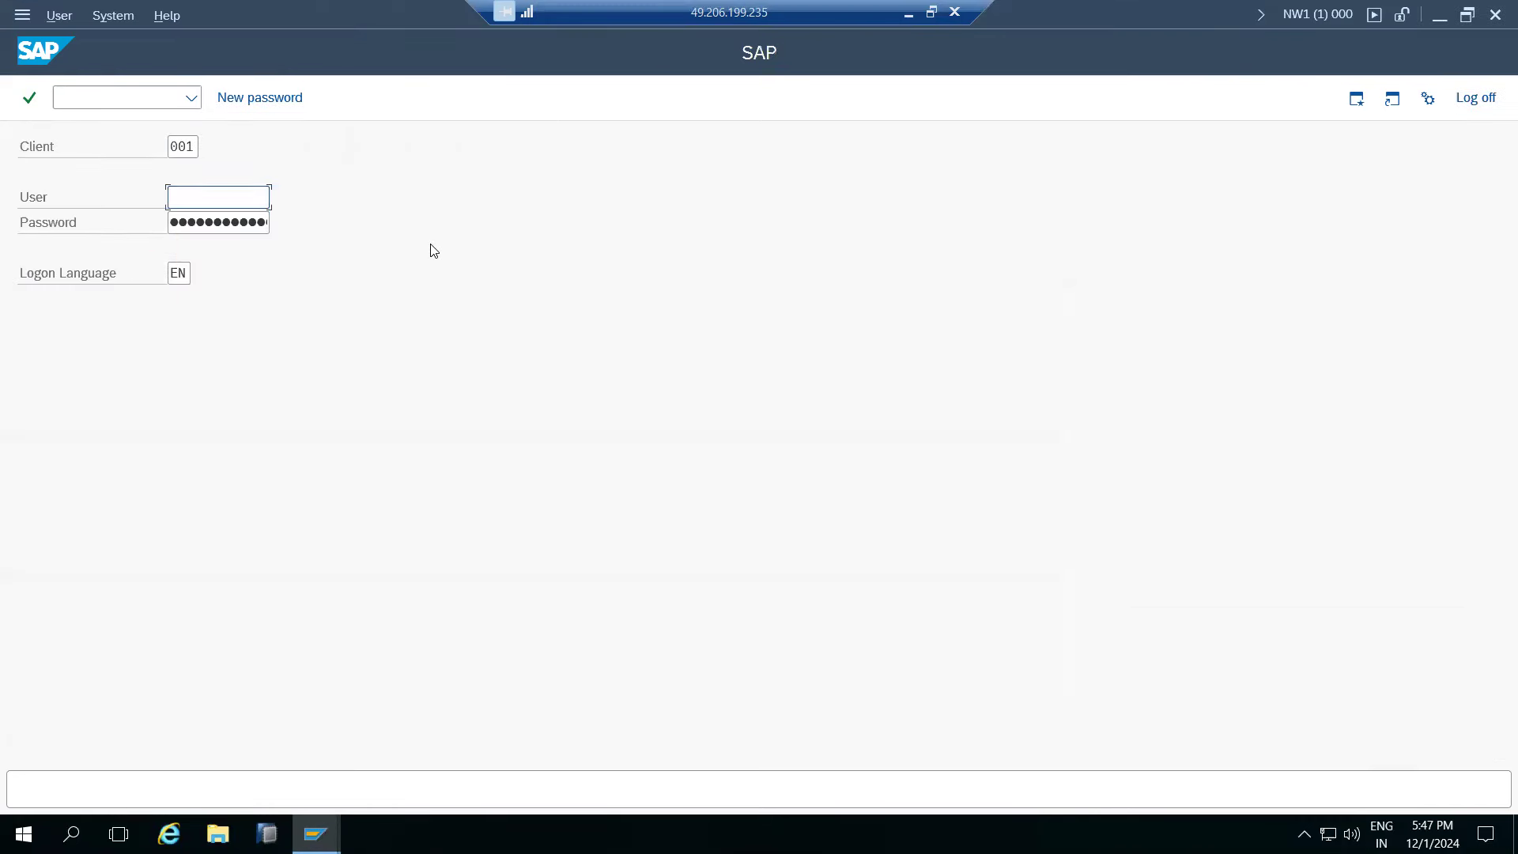
text(basis)
key(Tab)
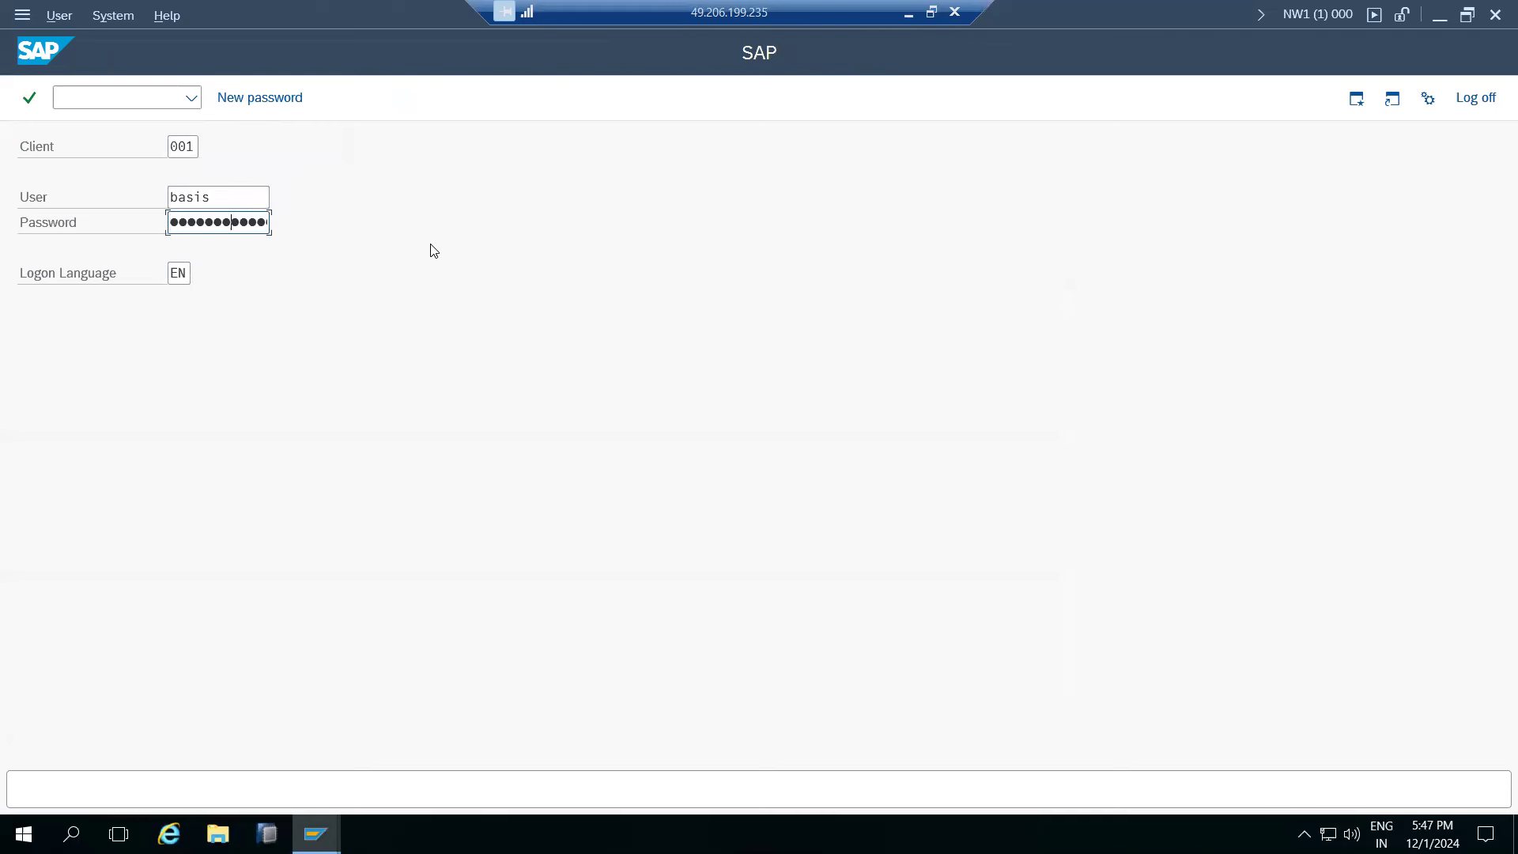
key(Return)
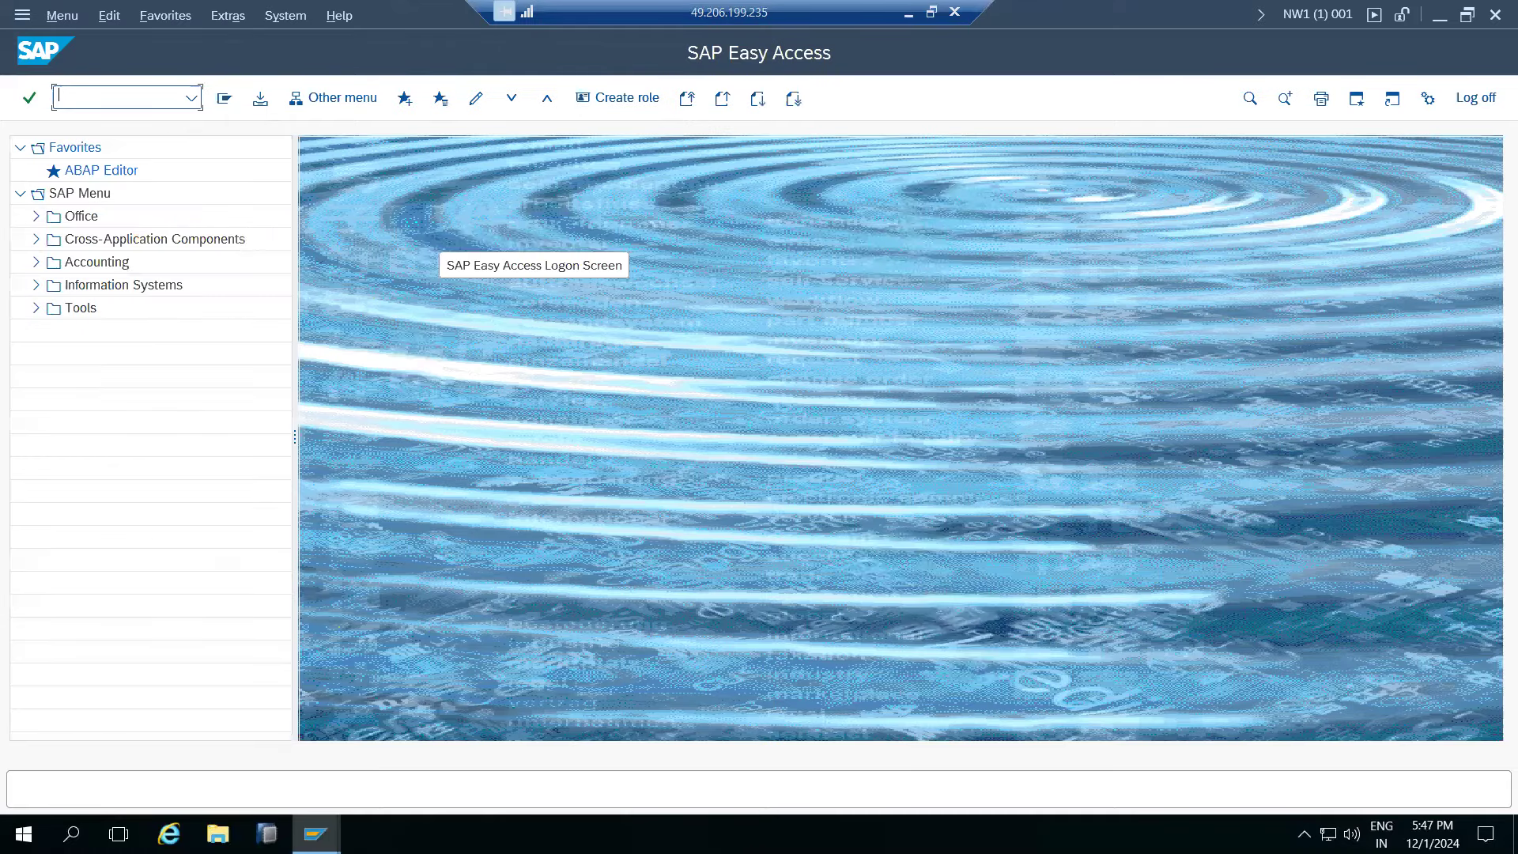
- In SE16, count table BALDAT's entries (3,314), list them, then return to the start screen
text(se16)
key(Return)
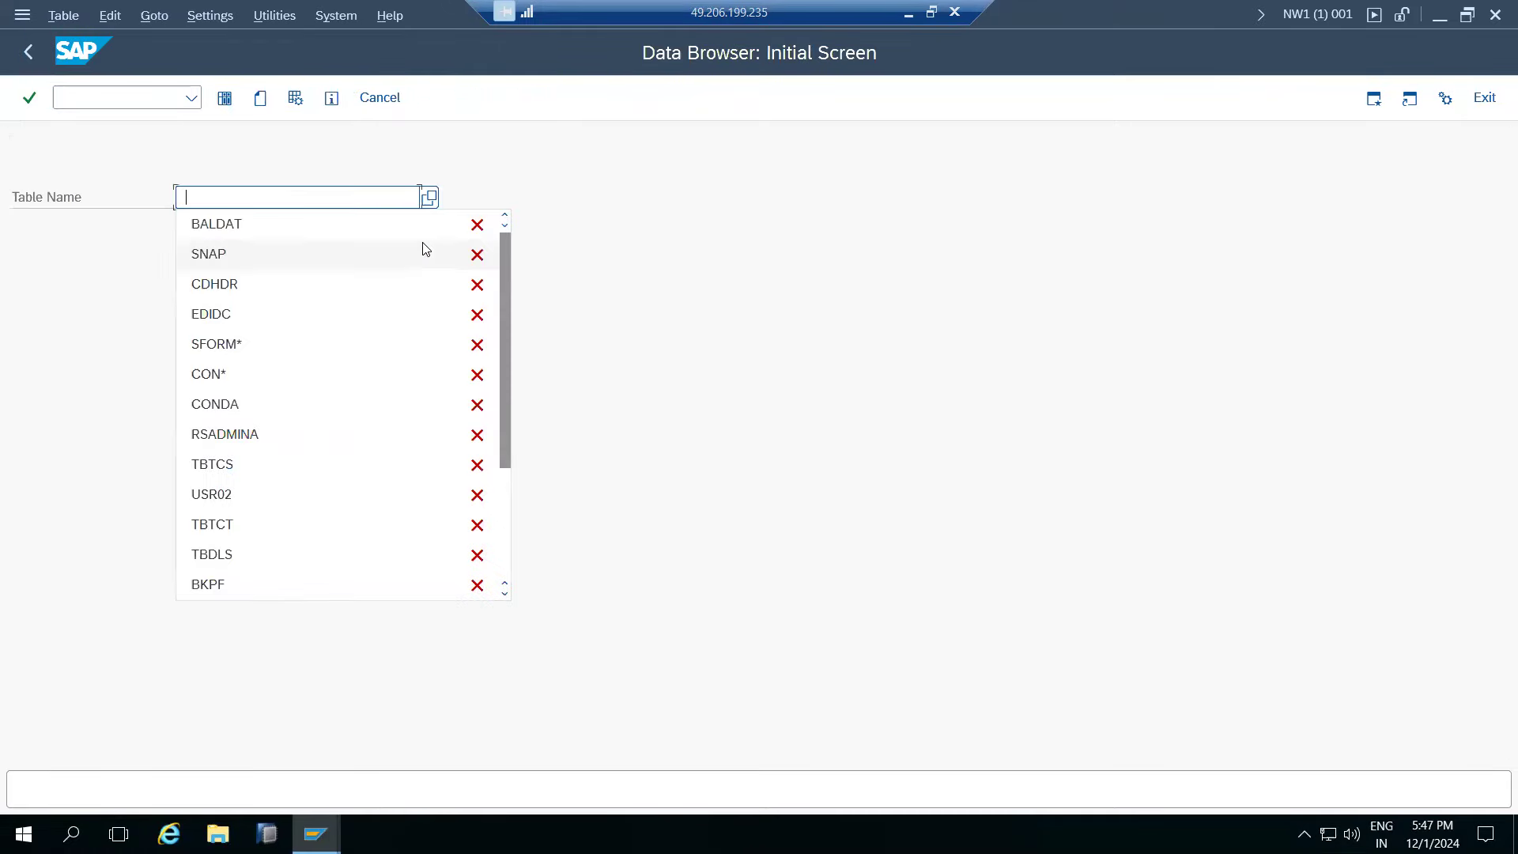
click(205, 219)
click(225, 98)
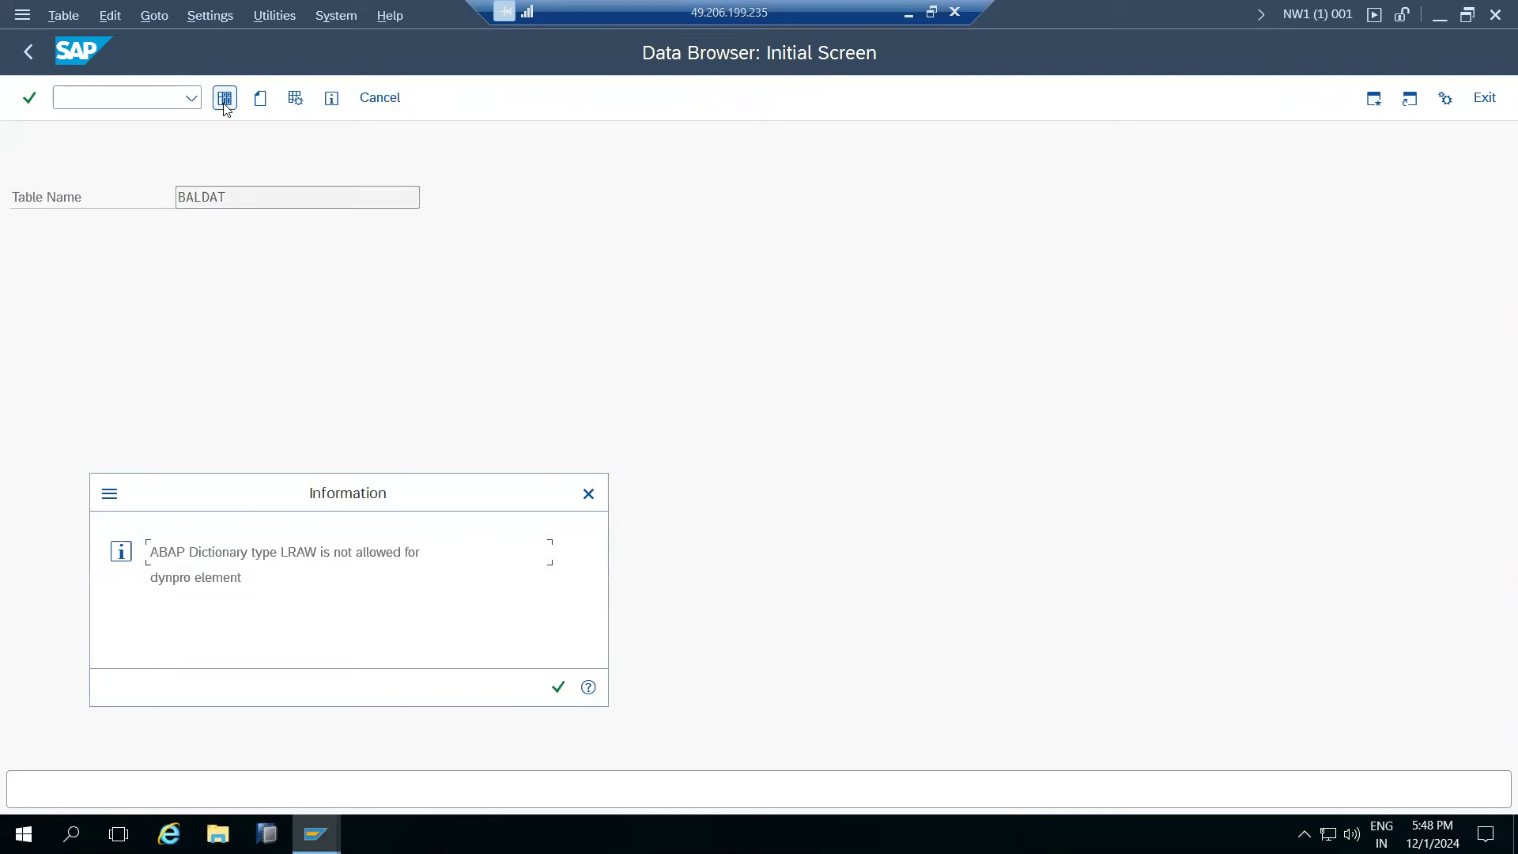
click(558, 686)
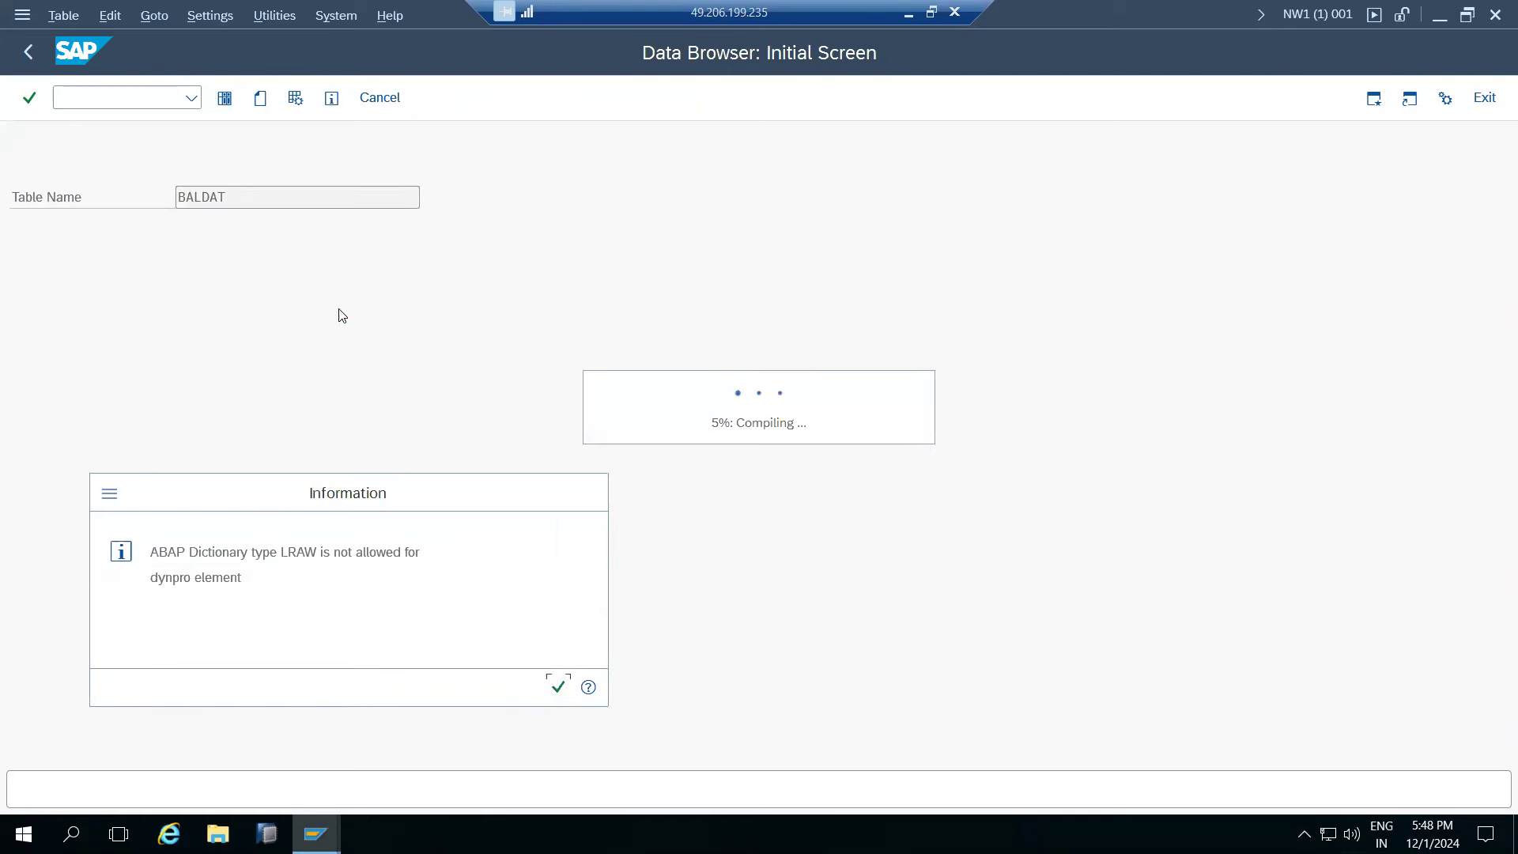
click(425, 98)
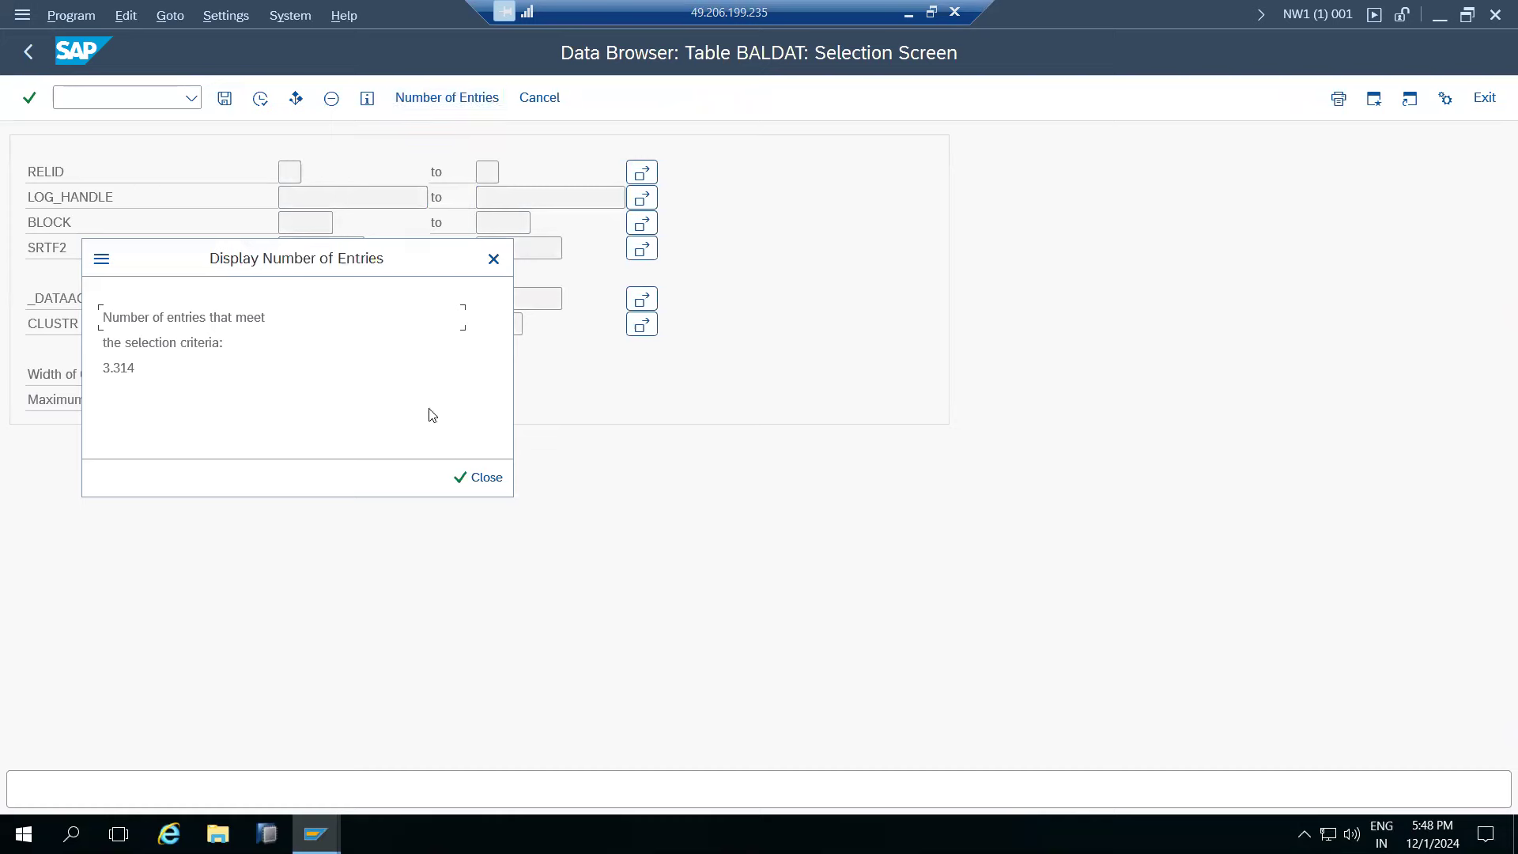
click(480, 477)
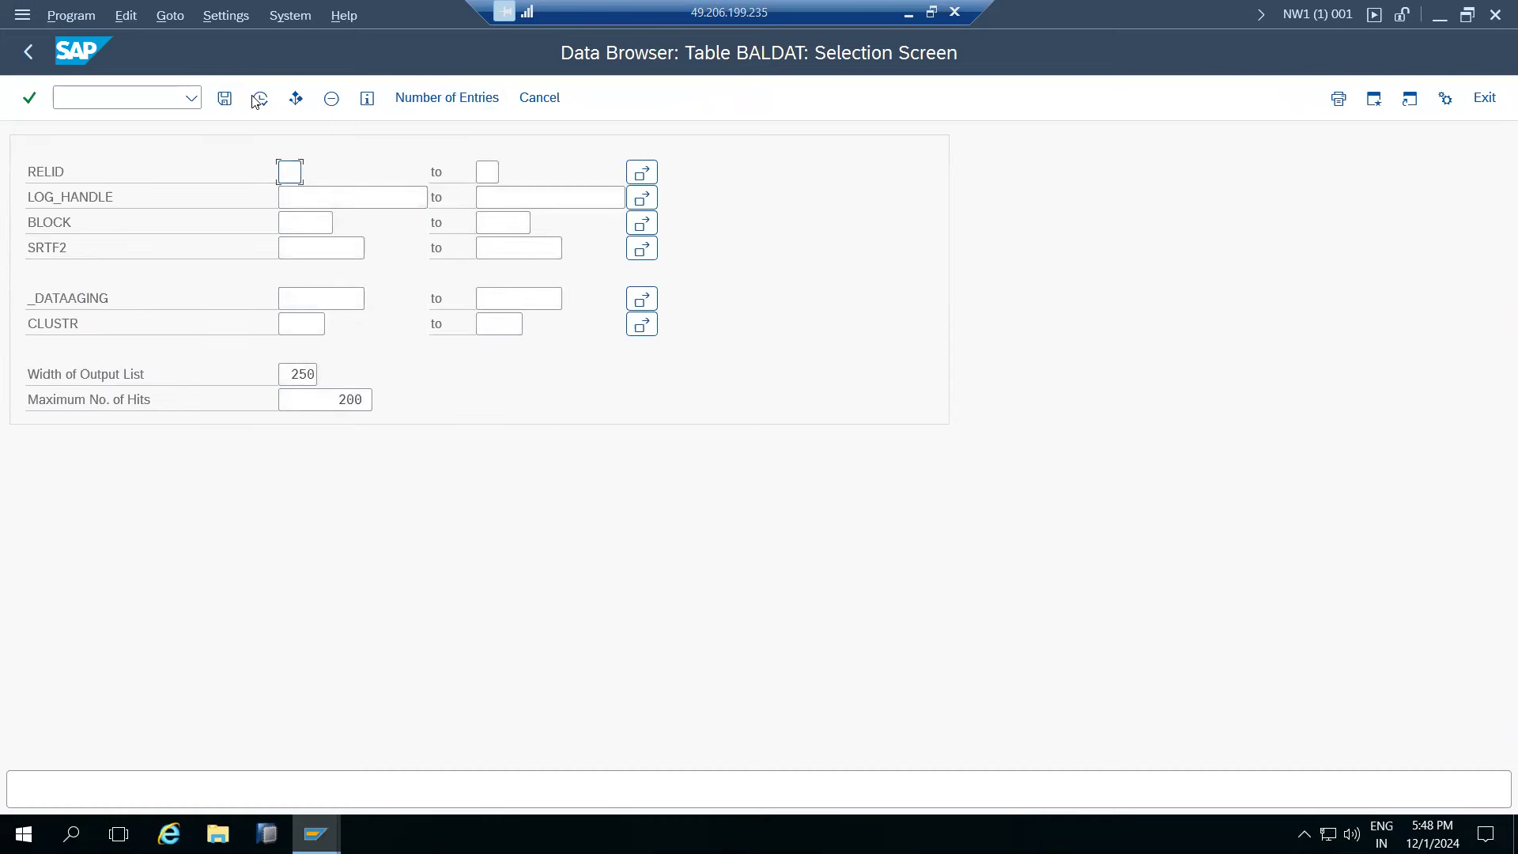
click(256, 100)
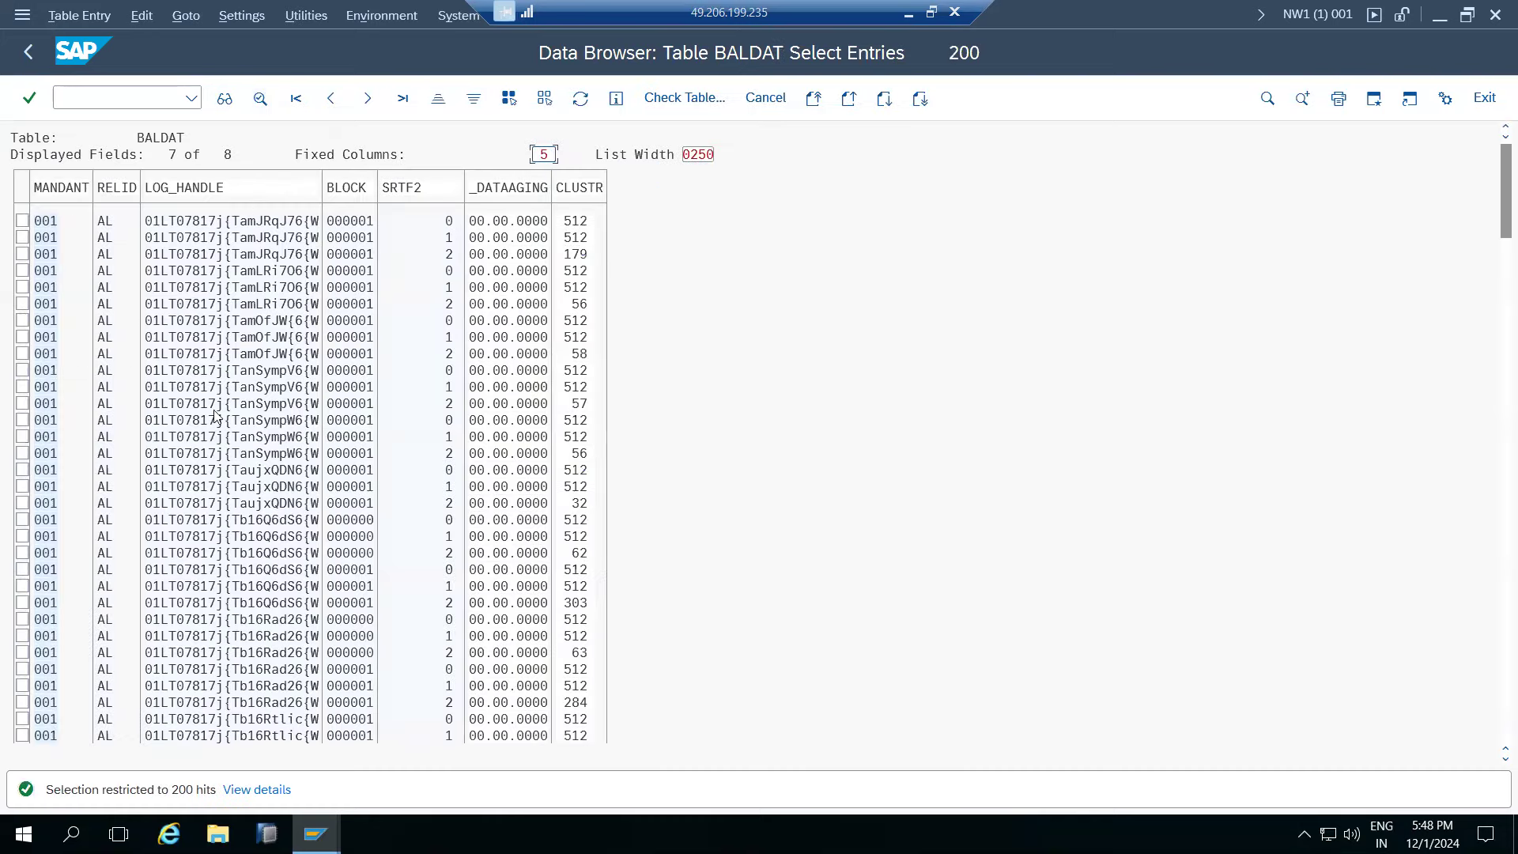
click(30, 54)
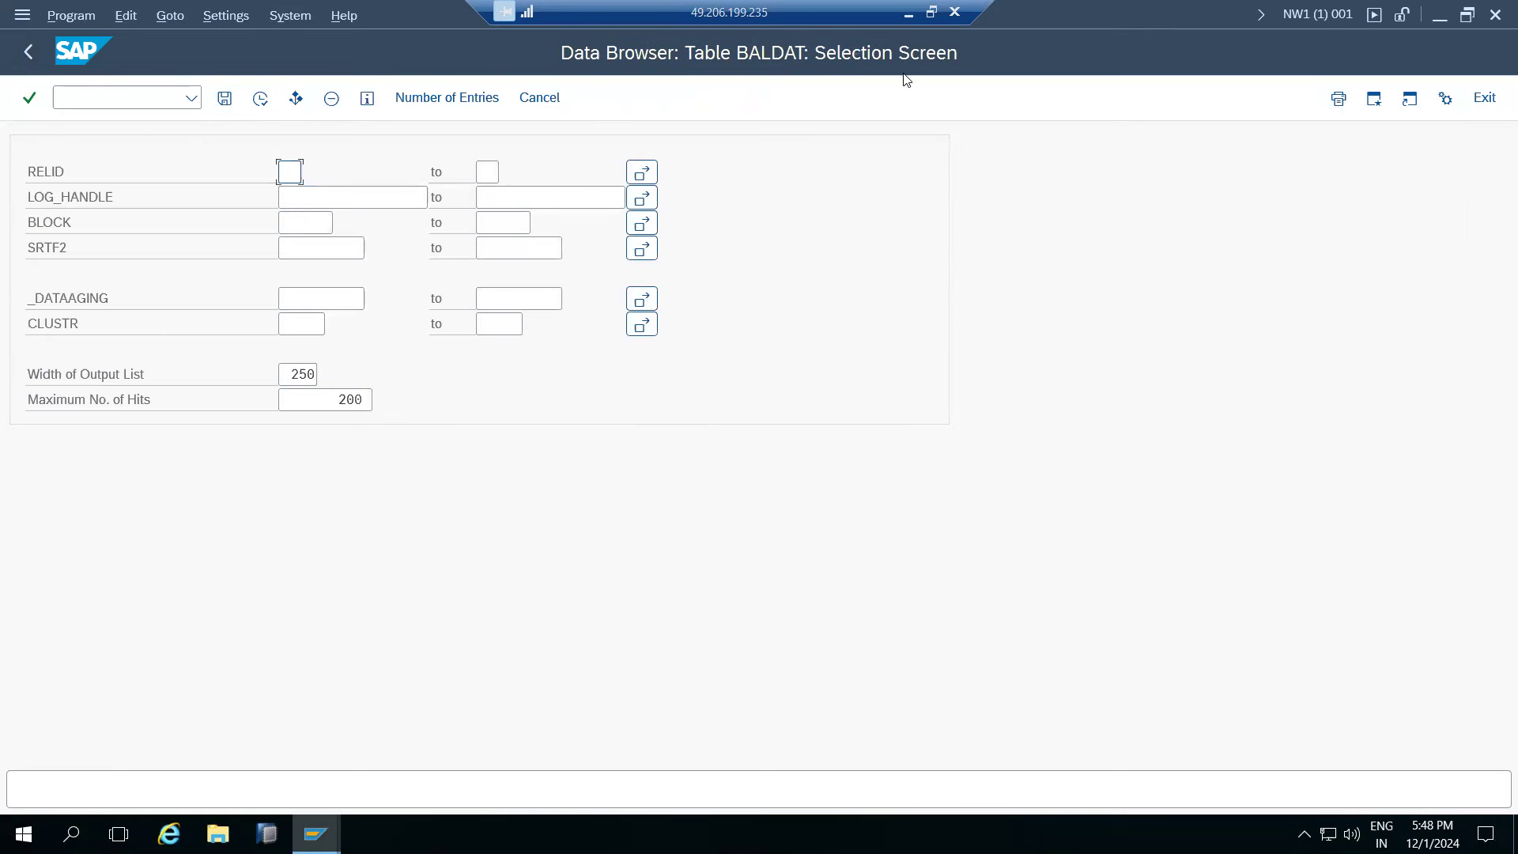
click(37, 57)
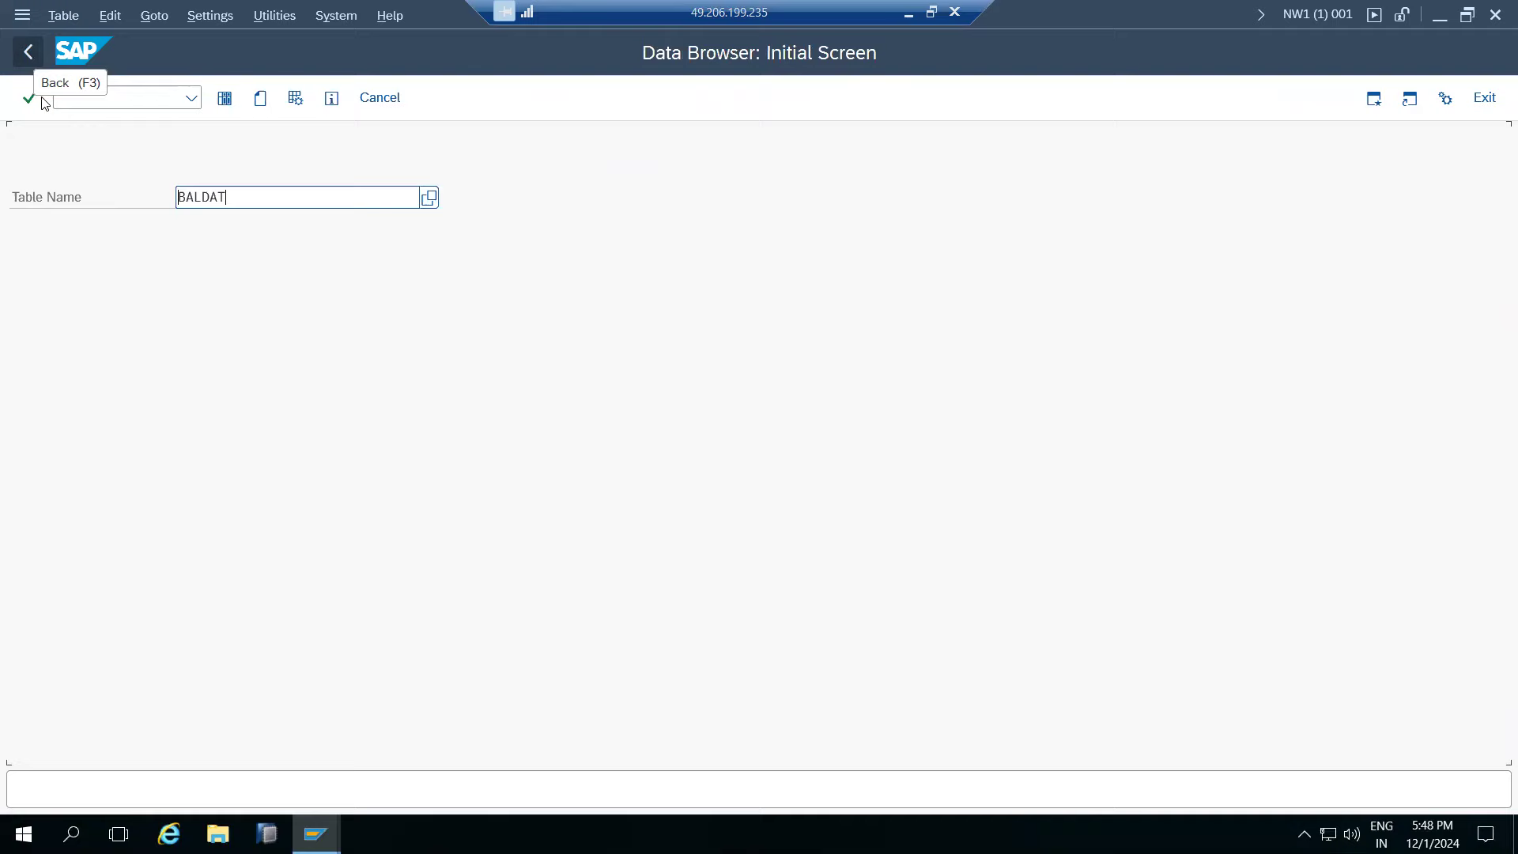
- Expand request ECDK900029's task ECDK900030 down to BALDAT under Table Contents
mouse_move(316, 834)
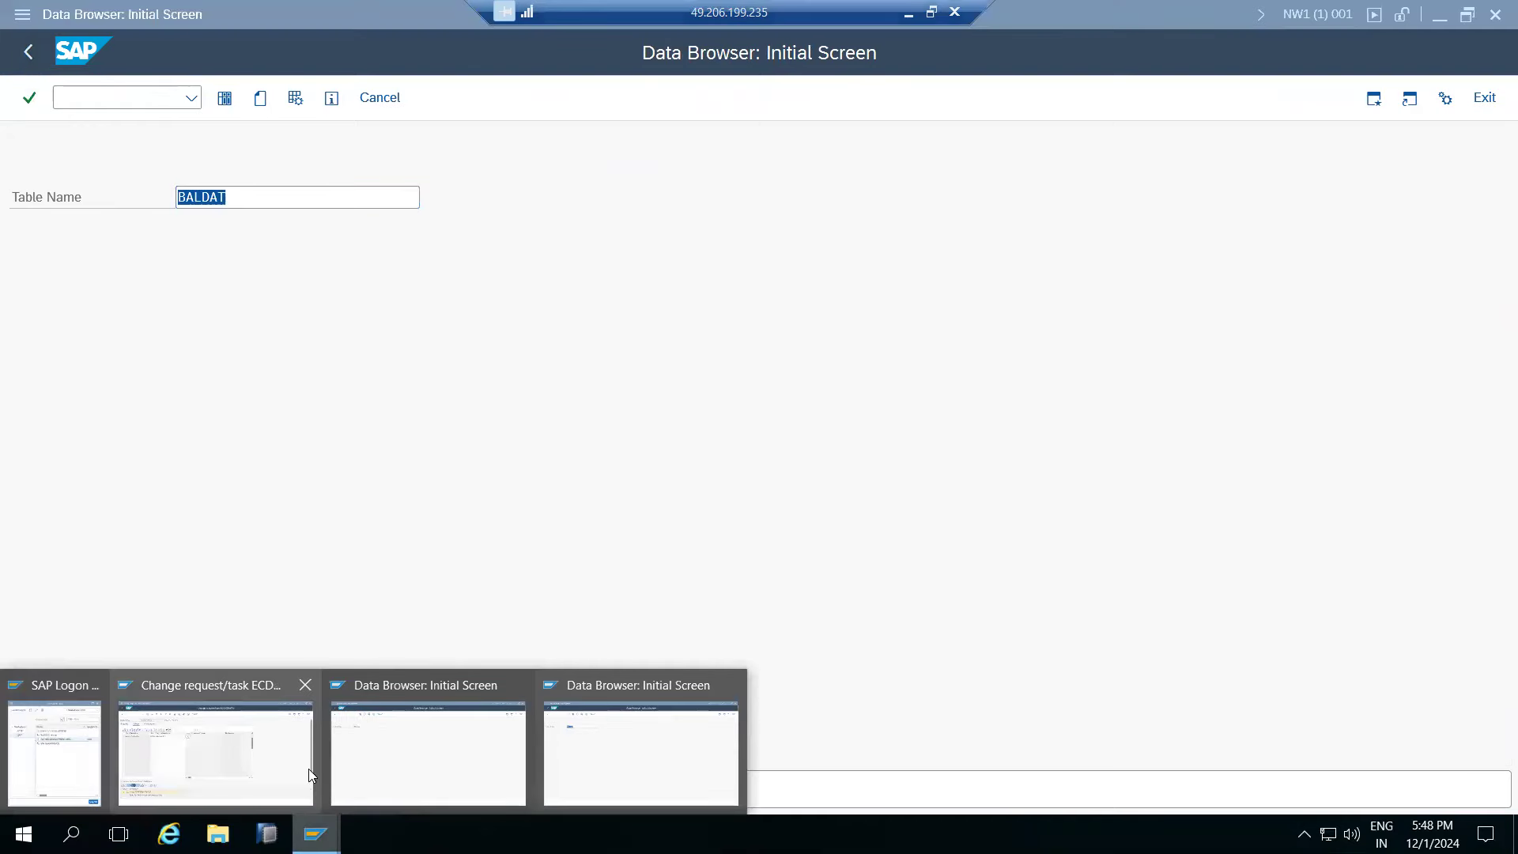
click(212, 776)
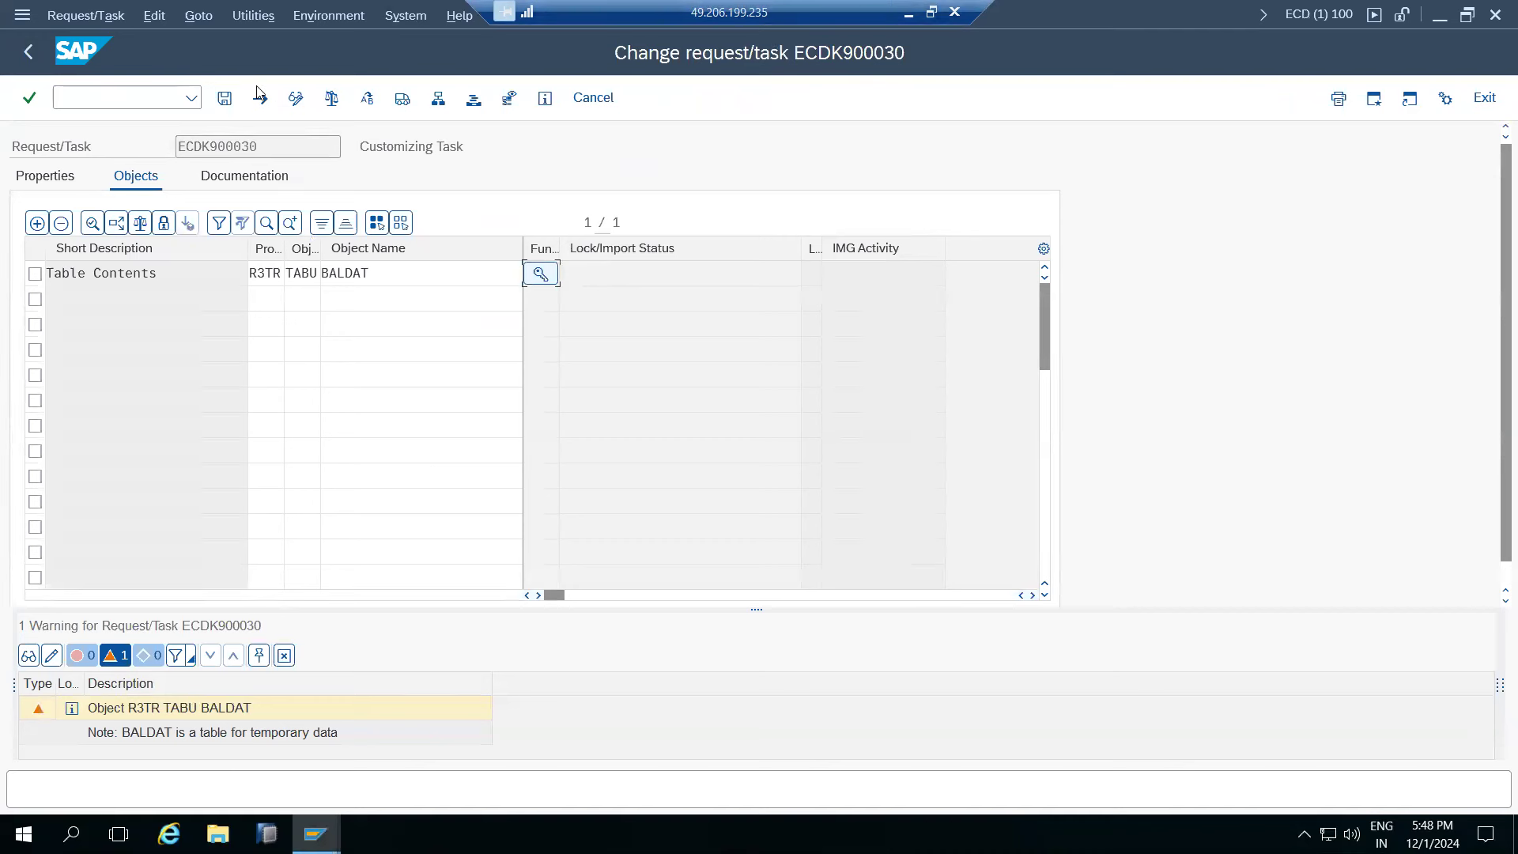
click(24, 52)
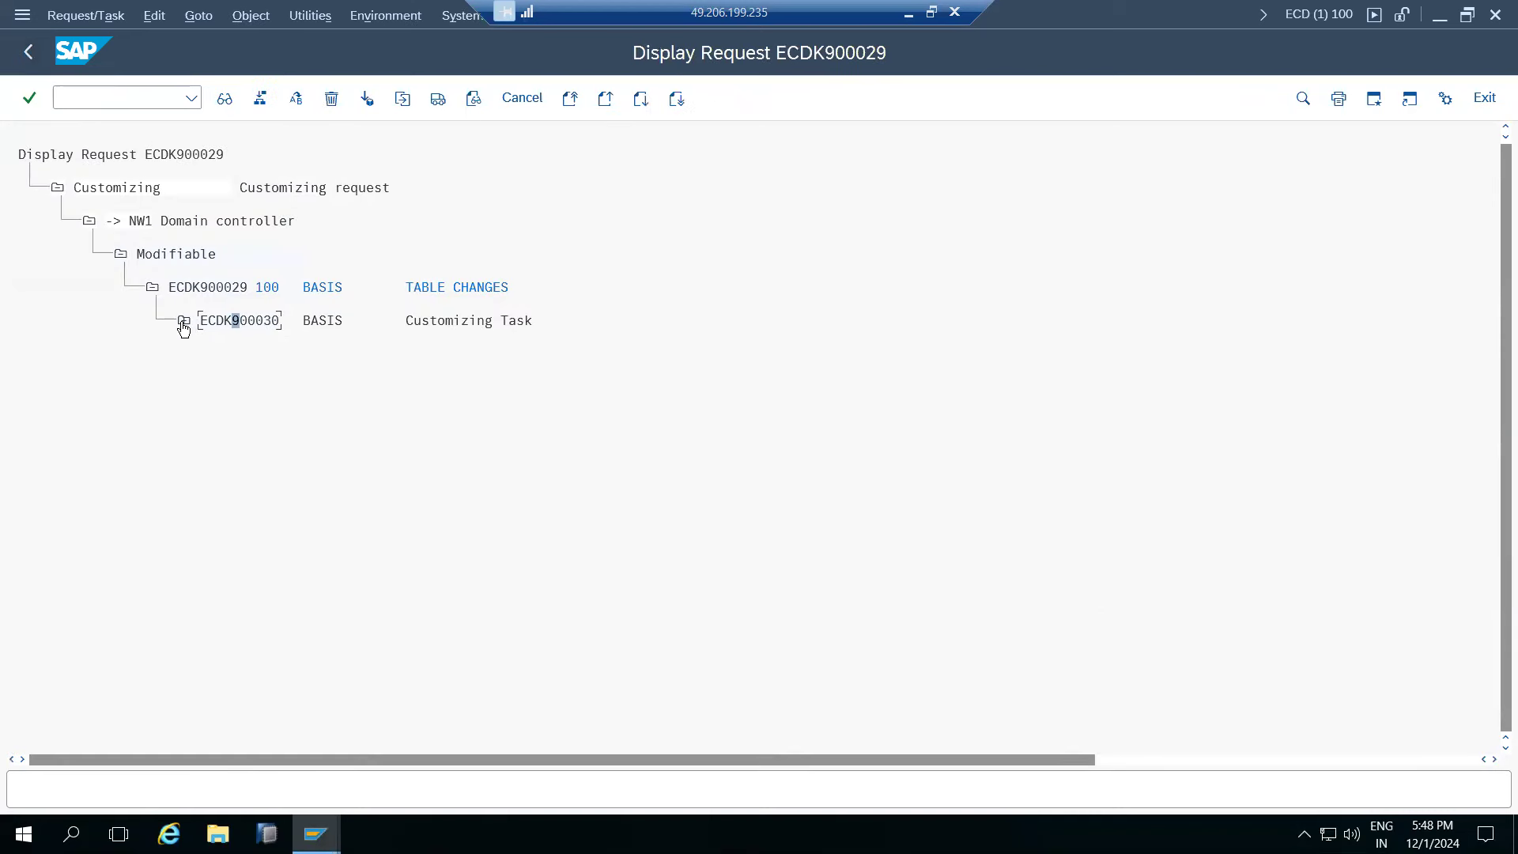
click(184, 320)
click(216, 353)
click(247, 387)
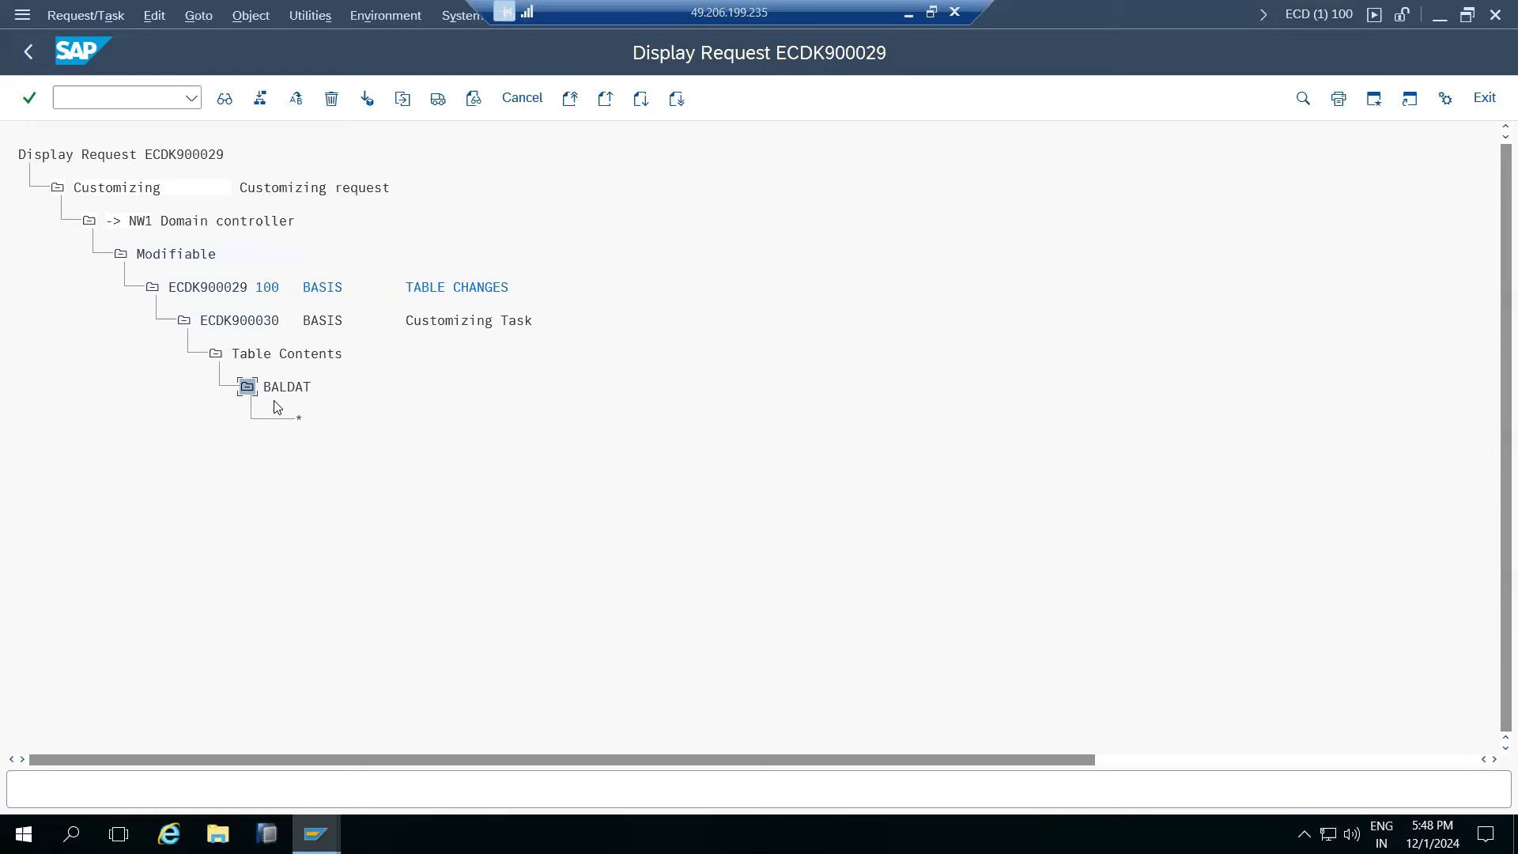
- Point out request ECDK900029 and task ECDK900030, then minimize the remote session to Paint
click(261, 323)
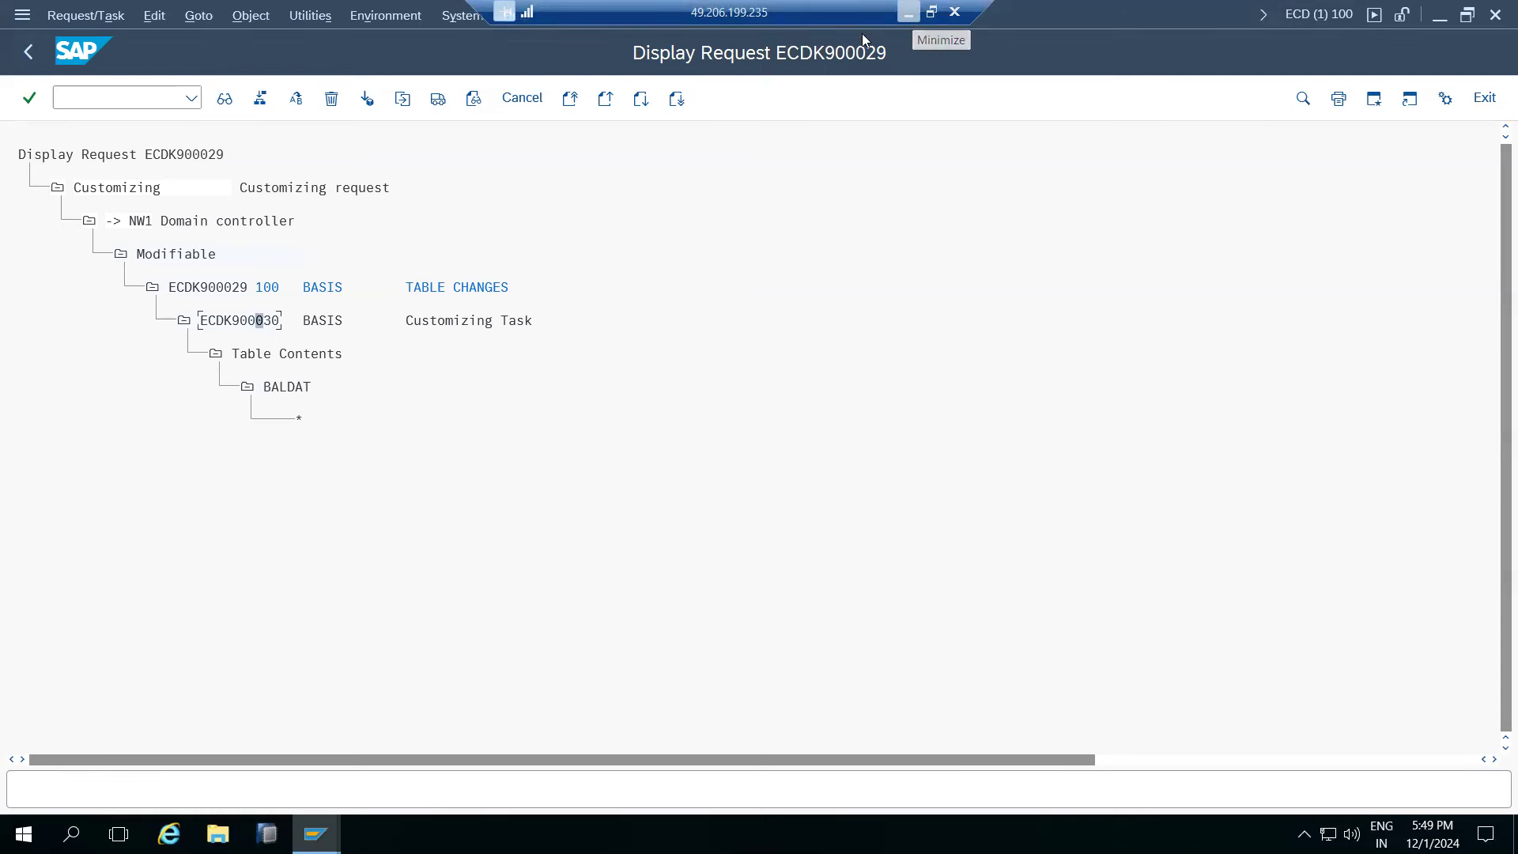
click(221, 288)
click(245, 321)
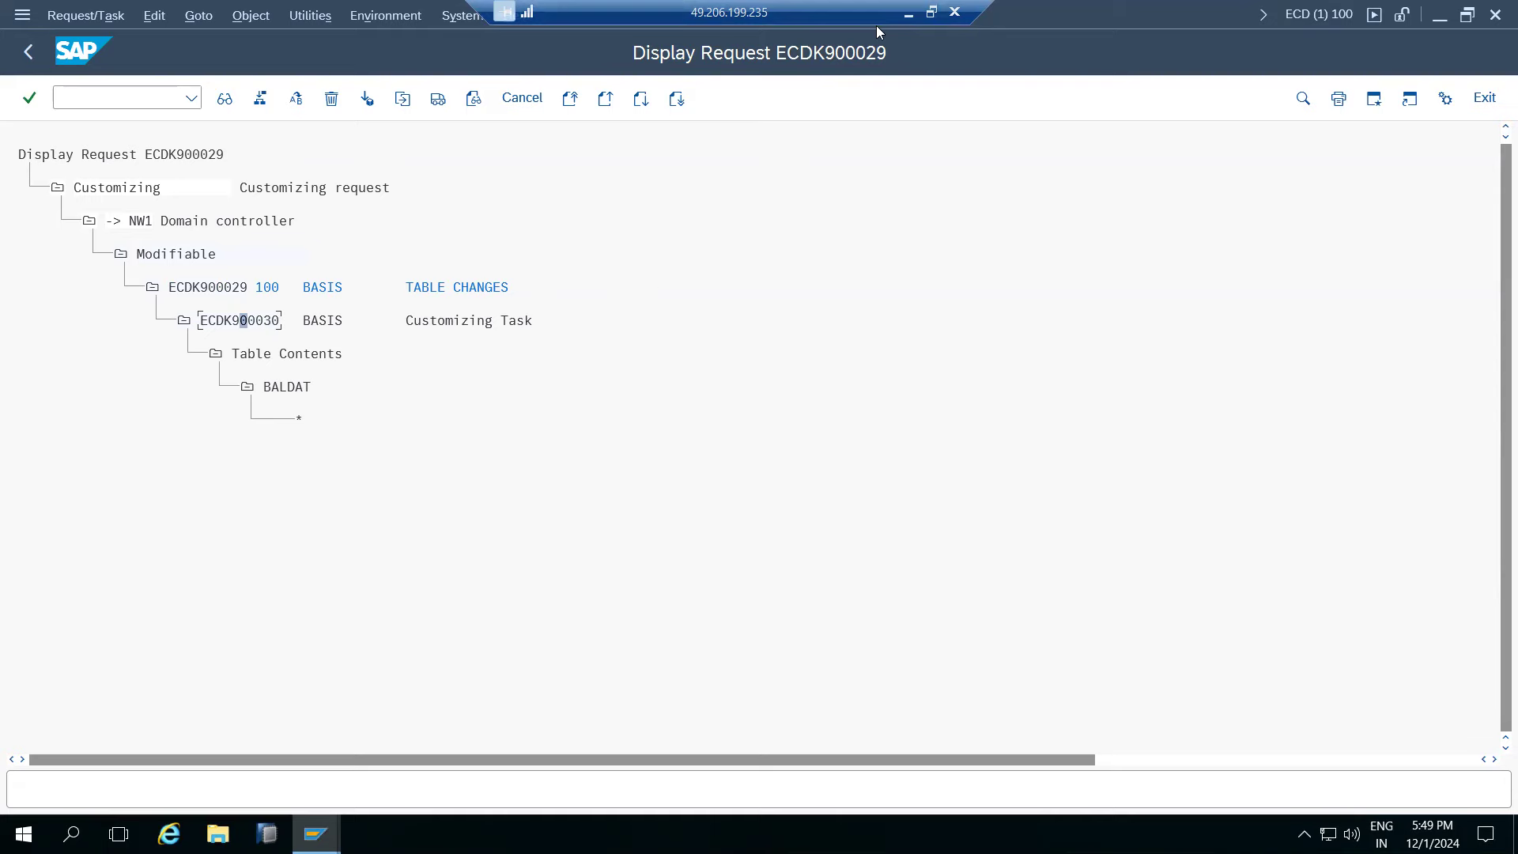
click(909, 13)
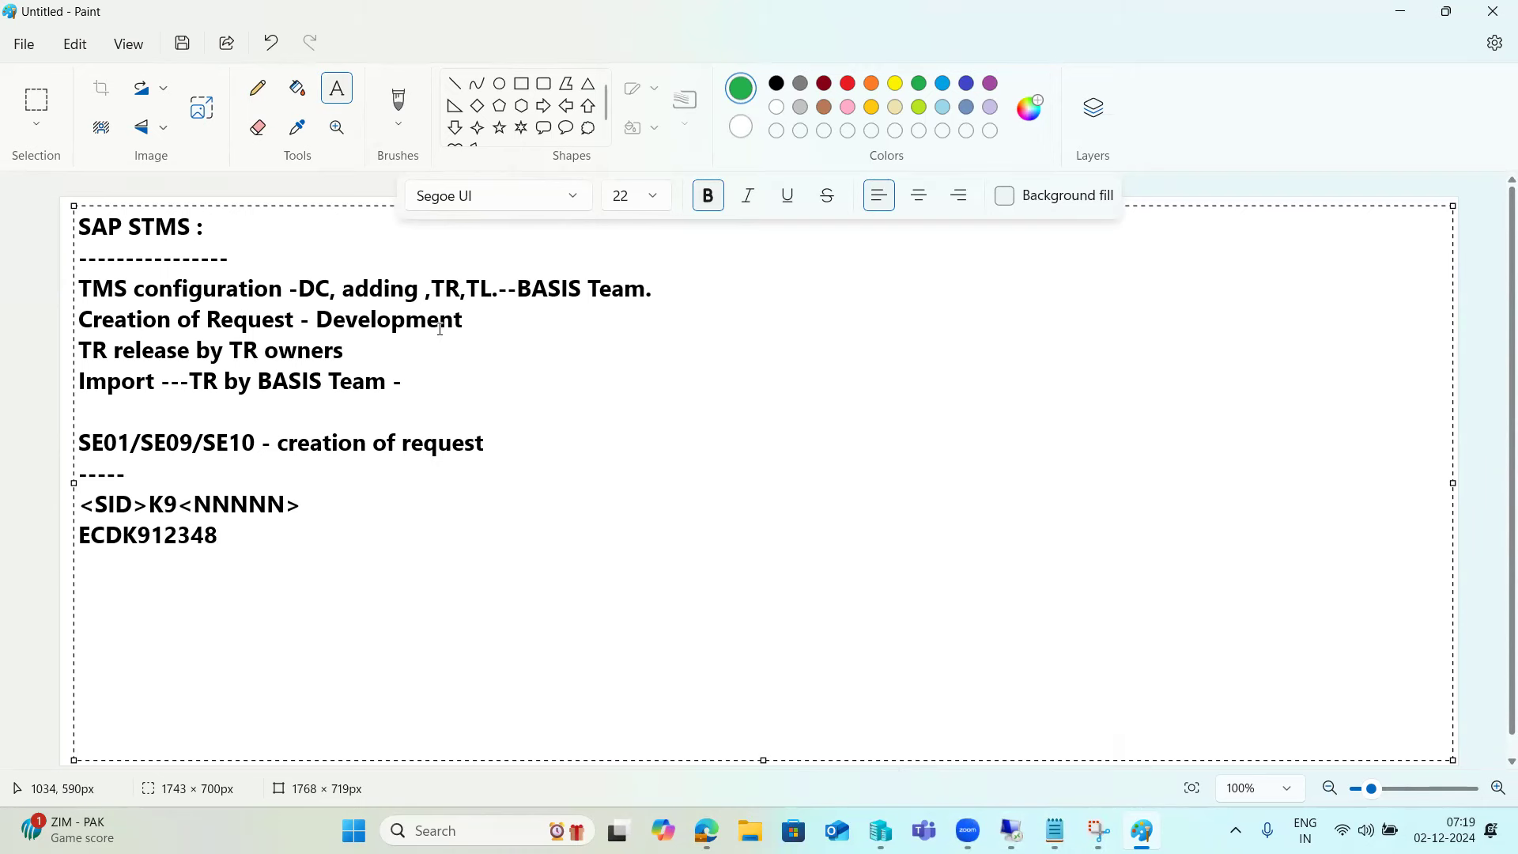
- Draw two green rectangles right of the notes, with a small square inside the left one
mouse_move(1012, 832)
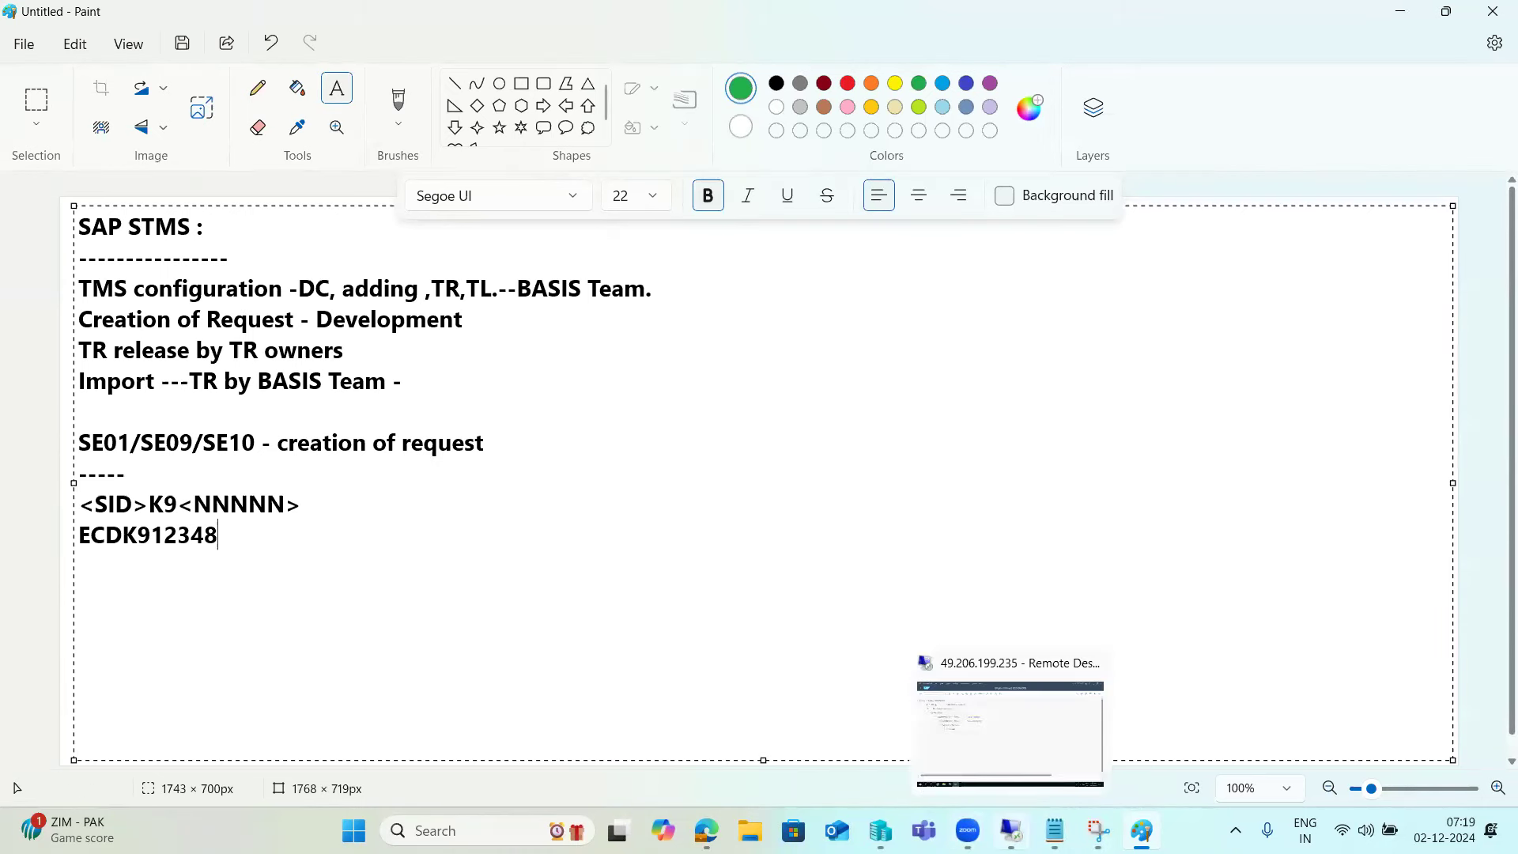
click(1005, 764)
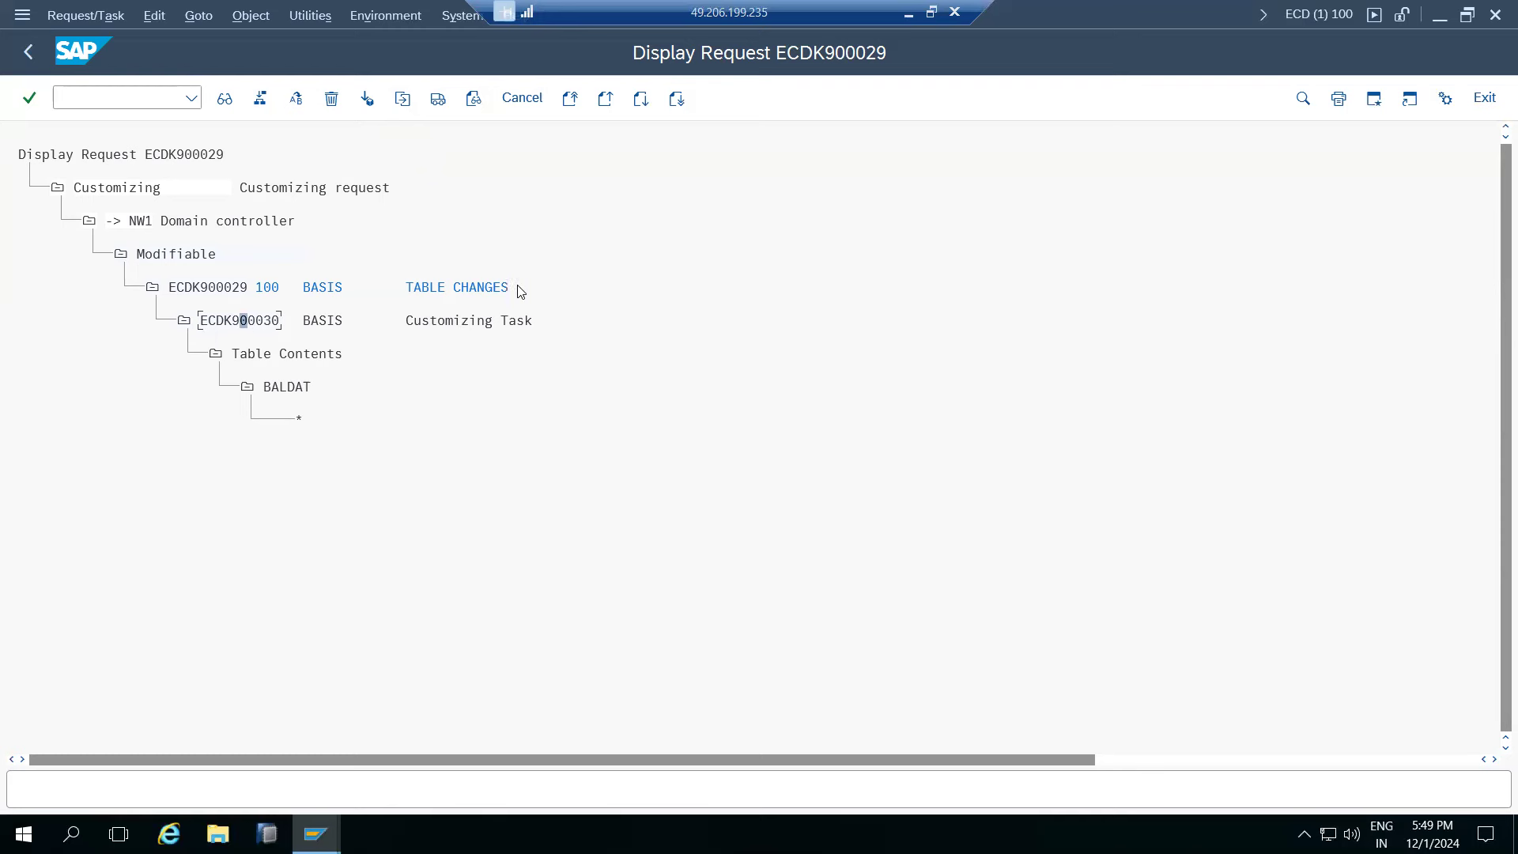
click(909, 12)
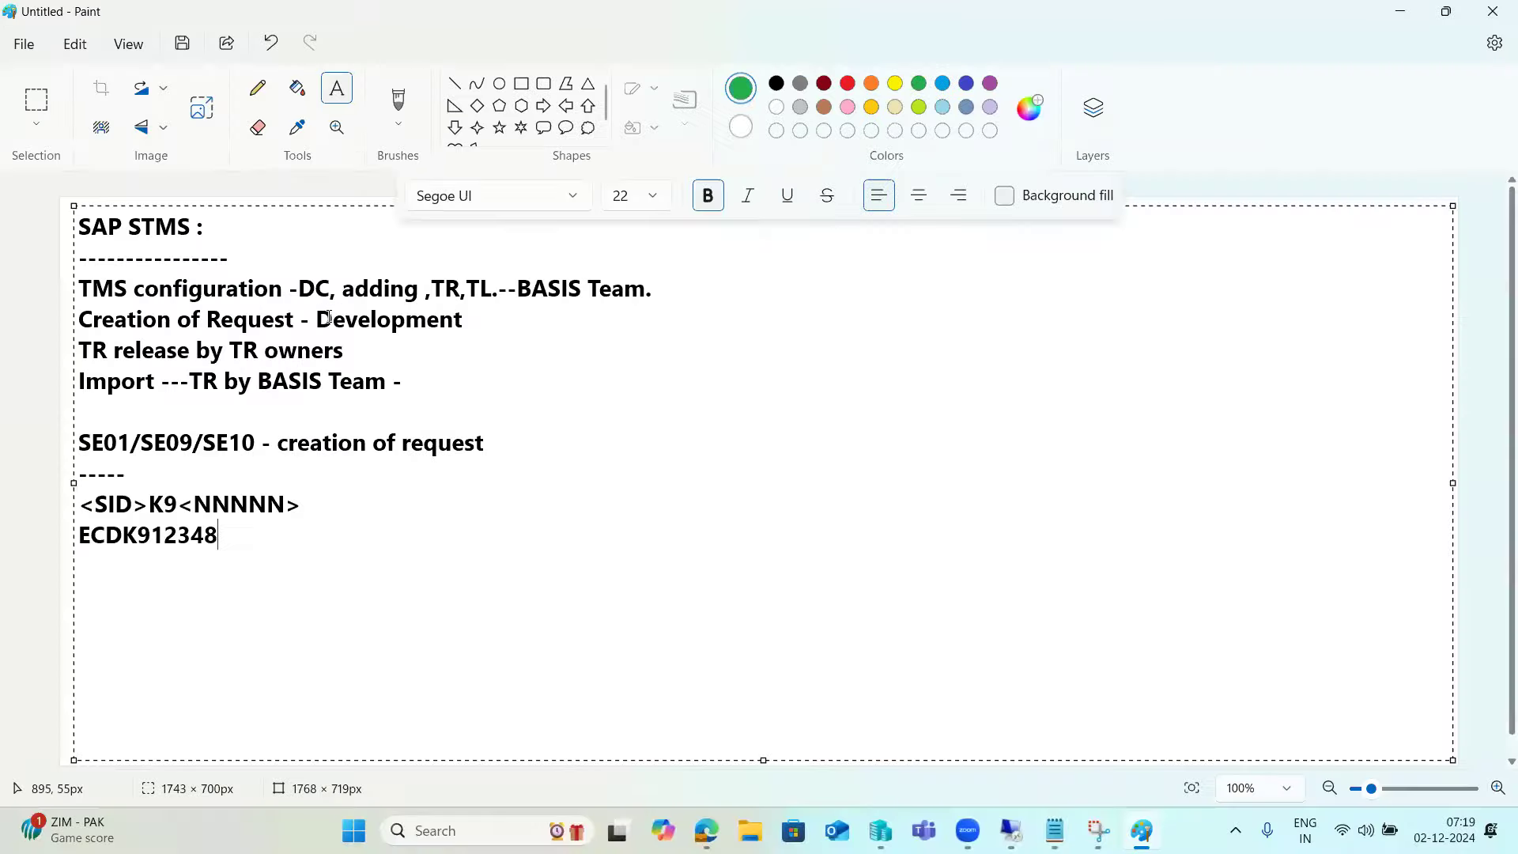
click(521, 101)
drag(505, 308, 696, 434)
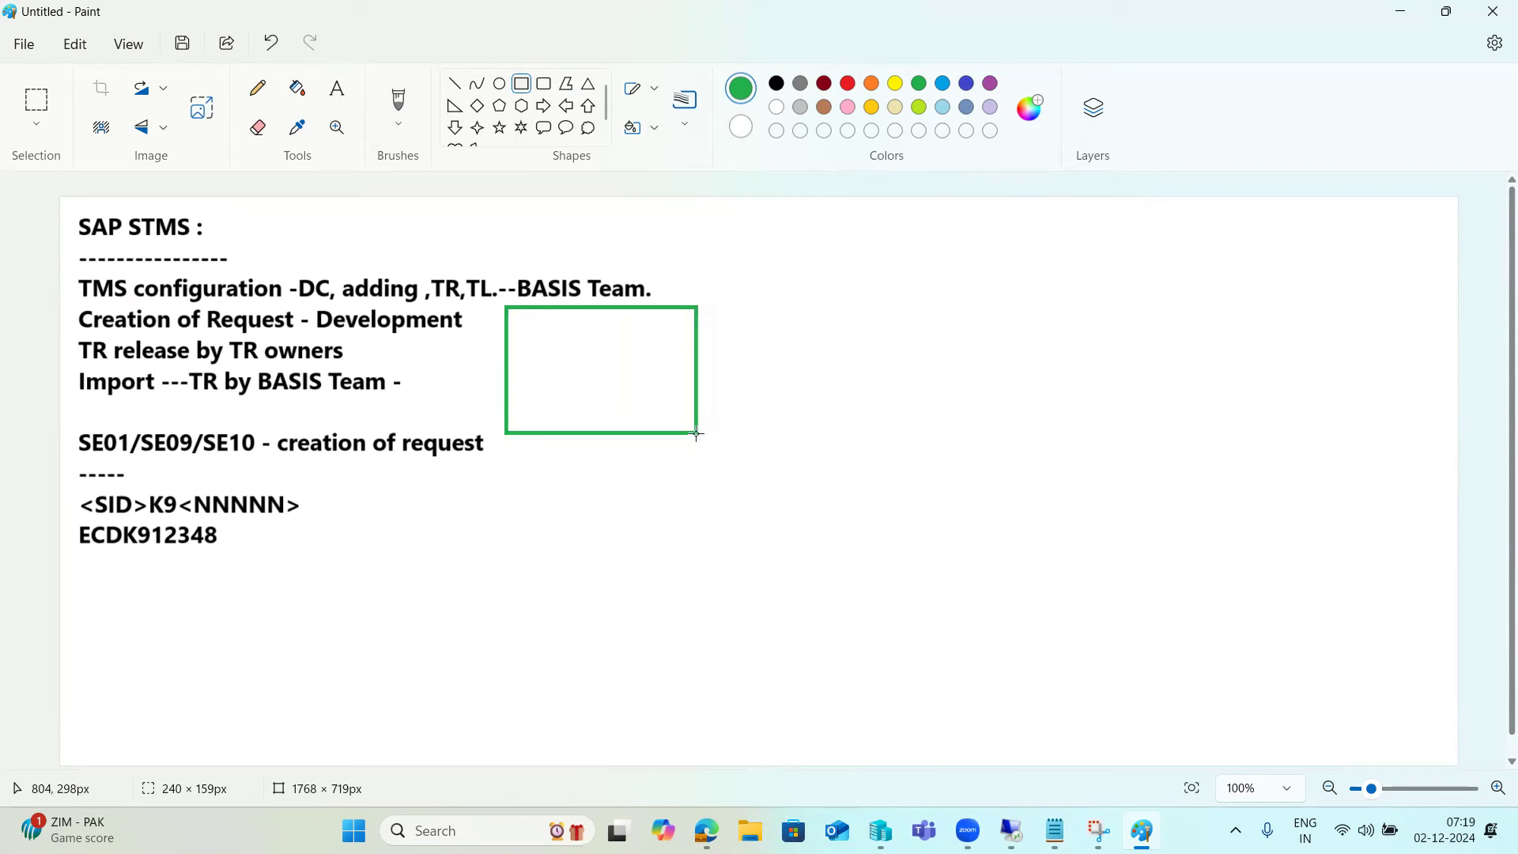
drag(1056, 293, 1220, 418)
click(956, 482)
mouse_move(532, 337)
mouse_down()
mouse_move(562, 341)
mouse_move(547, 353)
mouse_up()
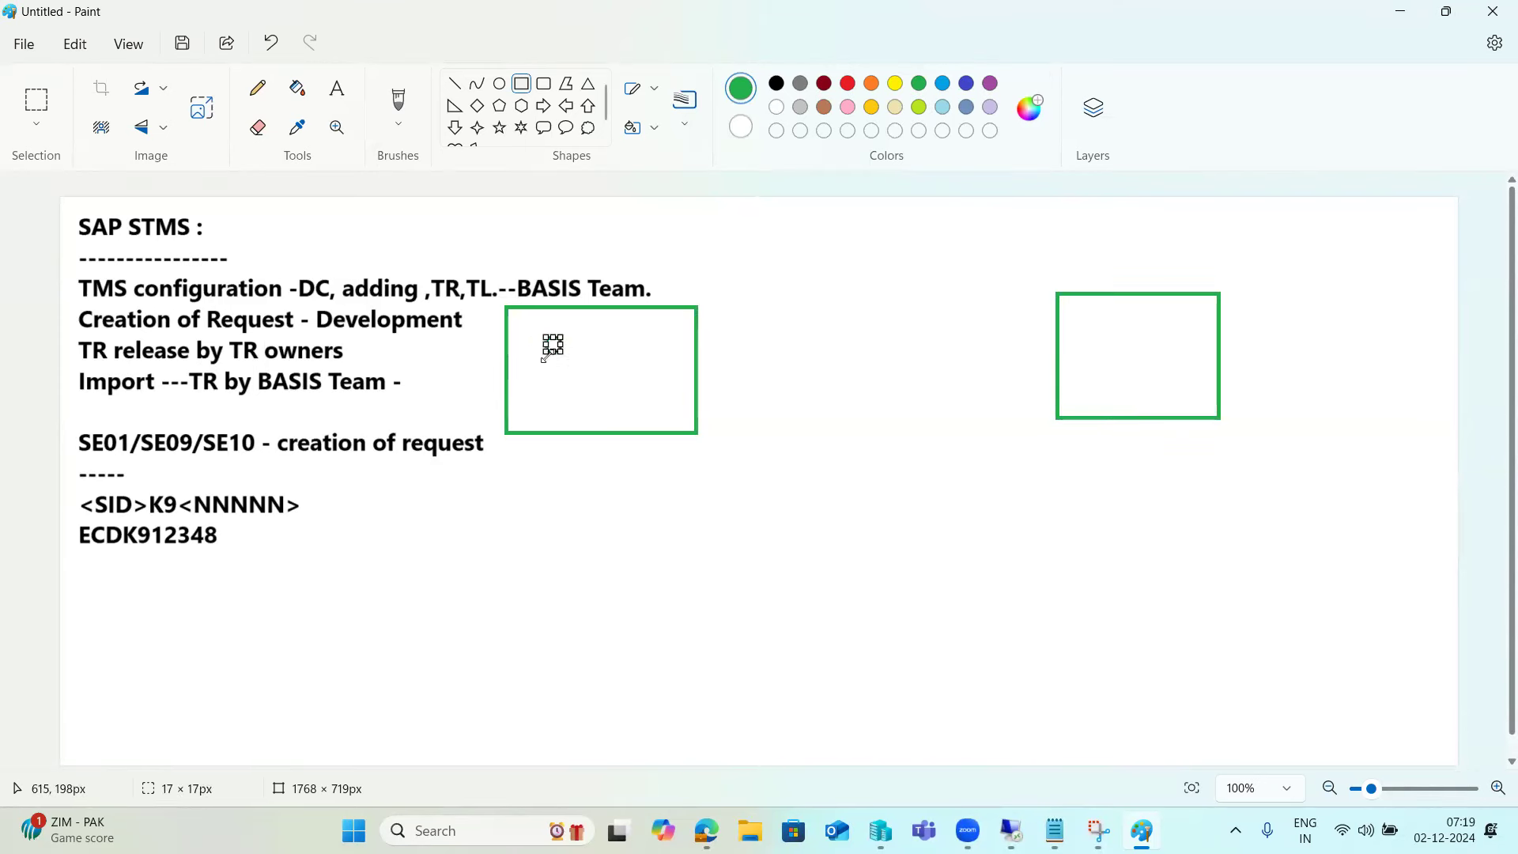
click(563, 383)
- Draw a line arrow from the left box into the right box, plus short dashes inside both
click(455, 83)
mouse_move(951, 382)
mouse_down()
mouse_move(1077, 372)
mouse_move(1109, 360)
mouse_move(1101, 348)
mouse_move(1102, 368)
mouse_move(1128, 323)
mouse_up()
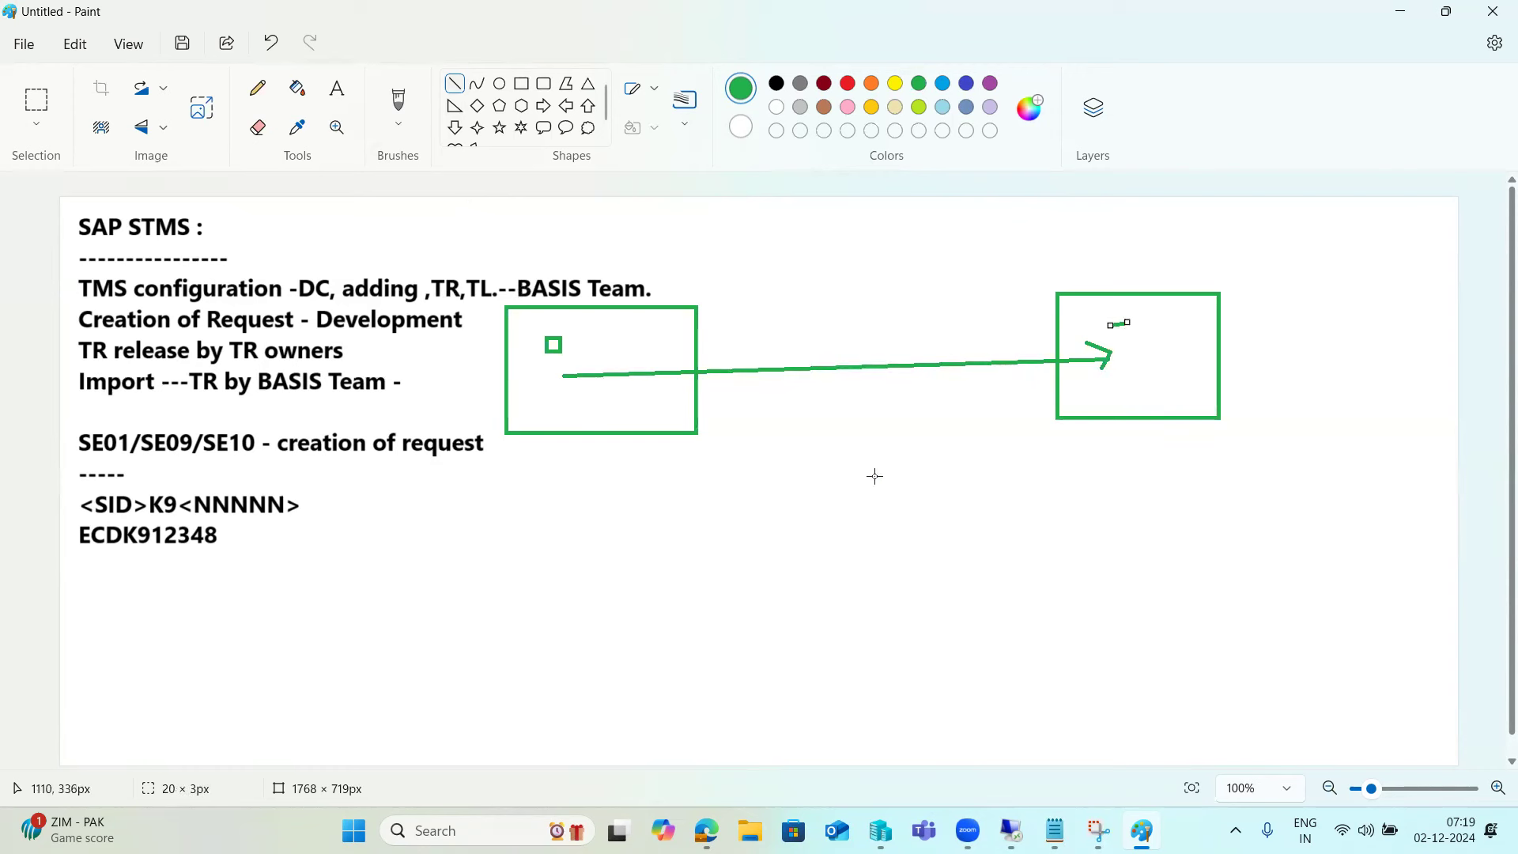
drag(539, 360, 548, 358)
drag(1123, 310, 1132, 309)
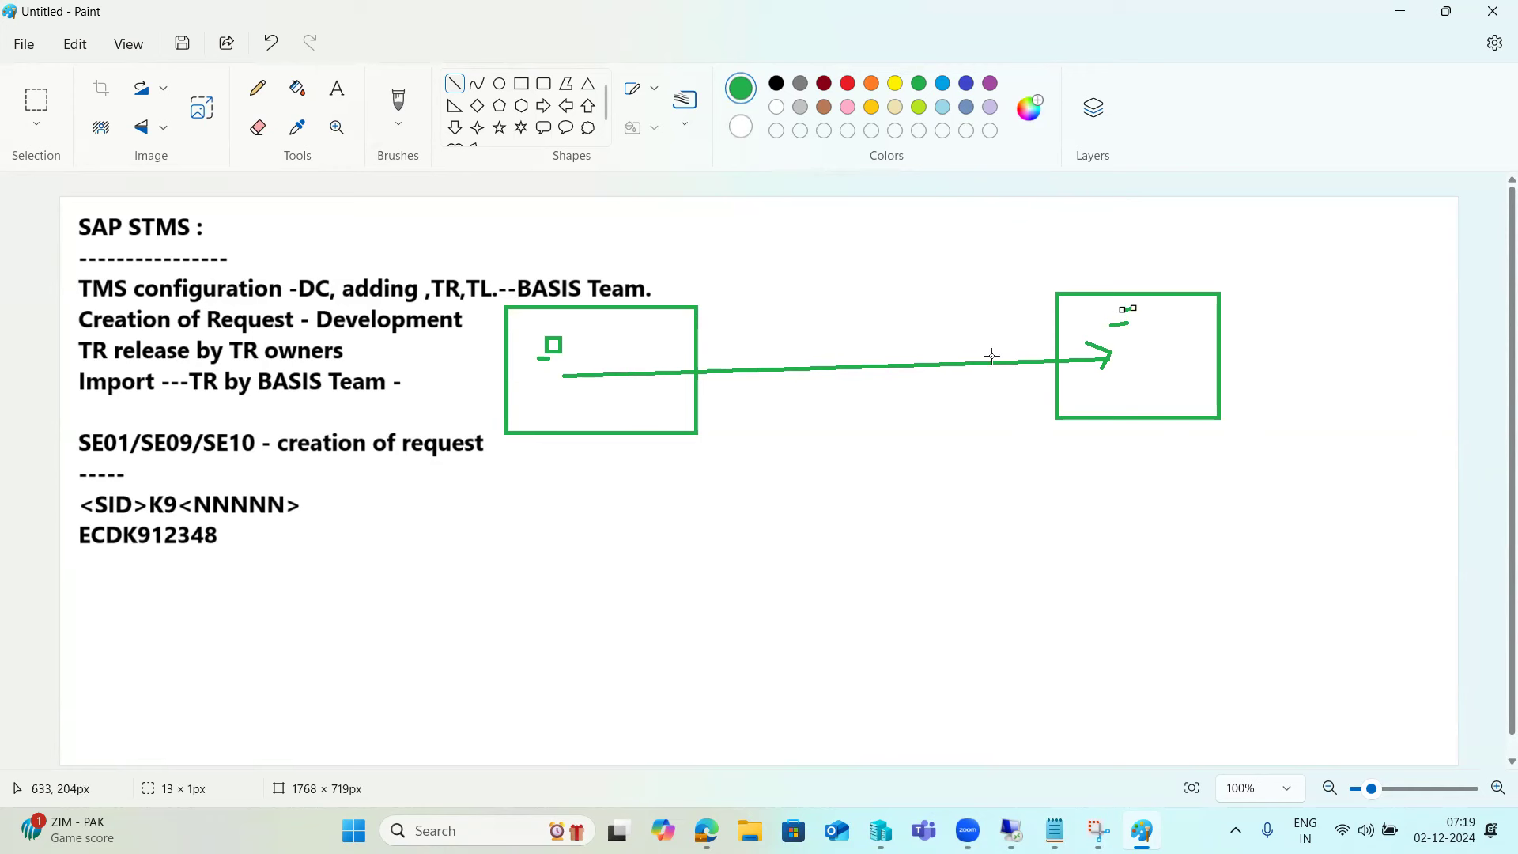
click(548, 377)
mouse_move(548, 376)
mouse_down()
mouse_move(888, 365)
mouse_move(565, 375)
mouse_up()
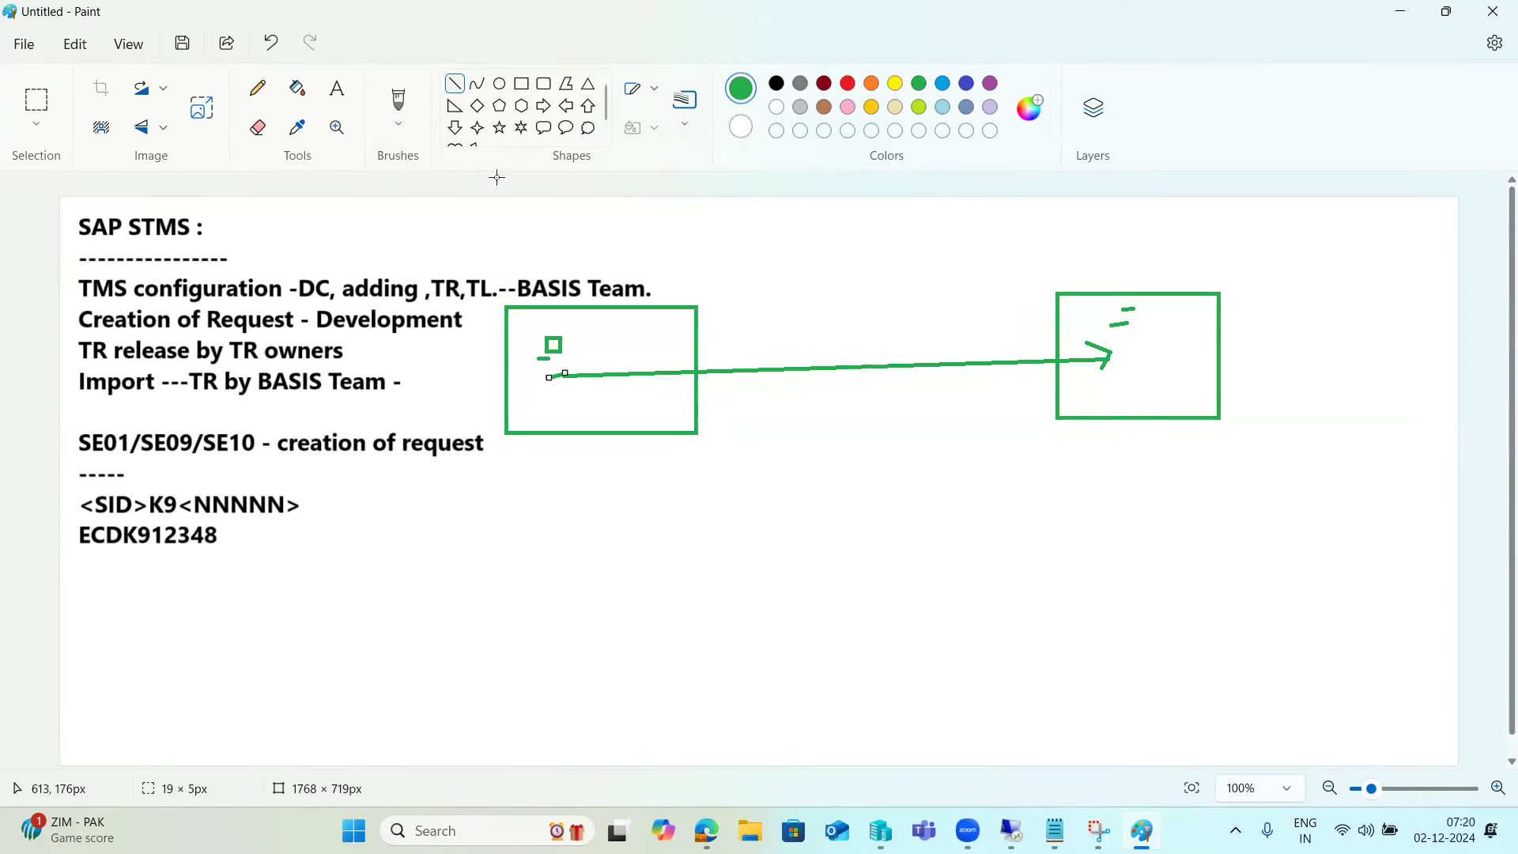
click(498, 85)
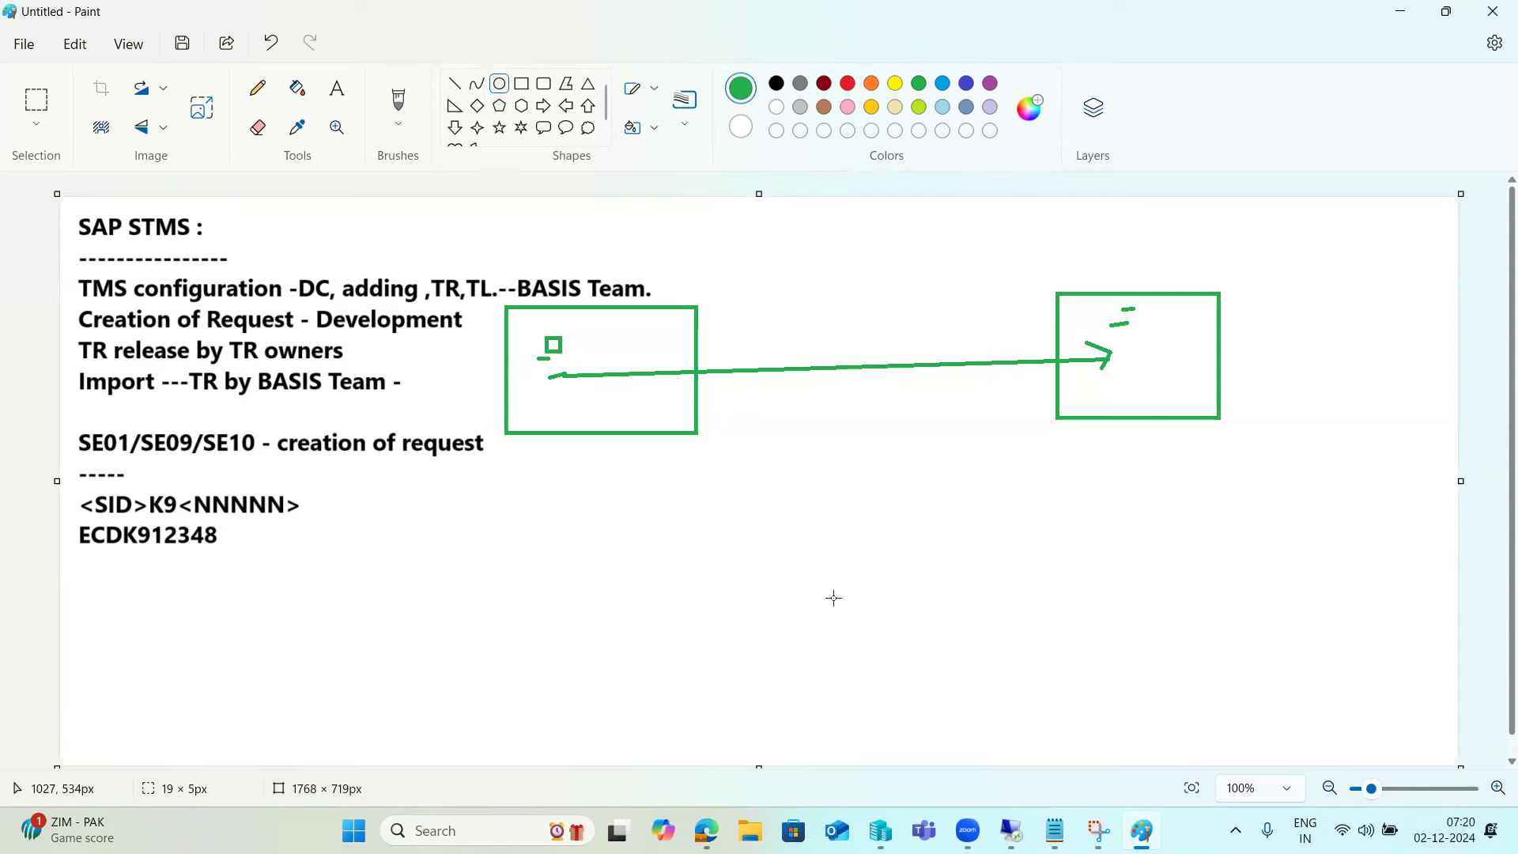
- Draw a green oval below the left box and place a text box inside it
mouse_move(766, 549)
mouse_down()
mouse_move(879, 674)
mouse_move(1044, 759)
mouse_up()
click(553, 579)
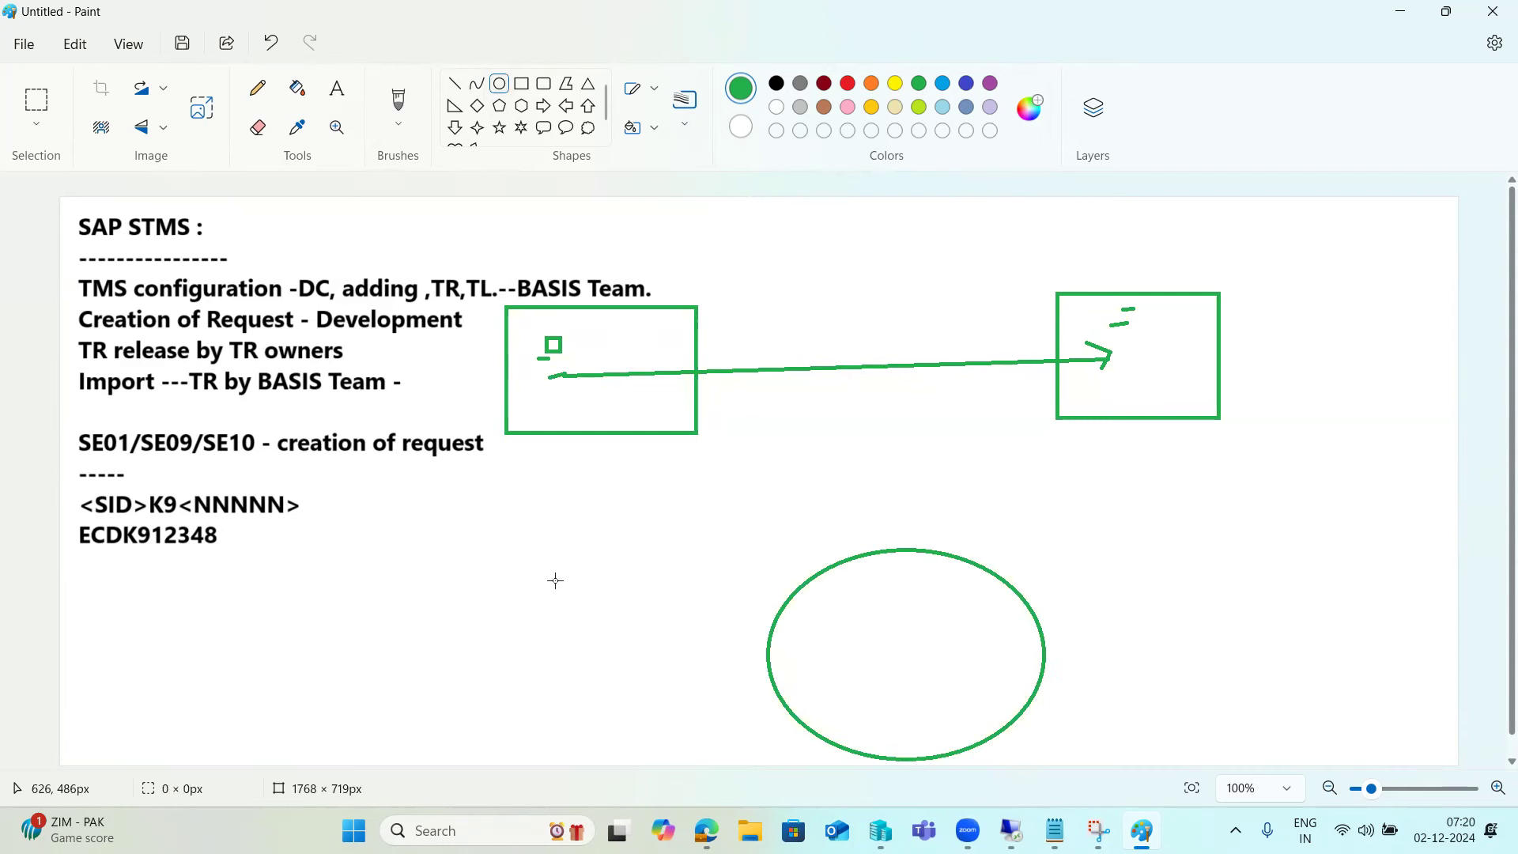
click(335, 96)
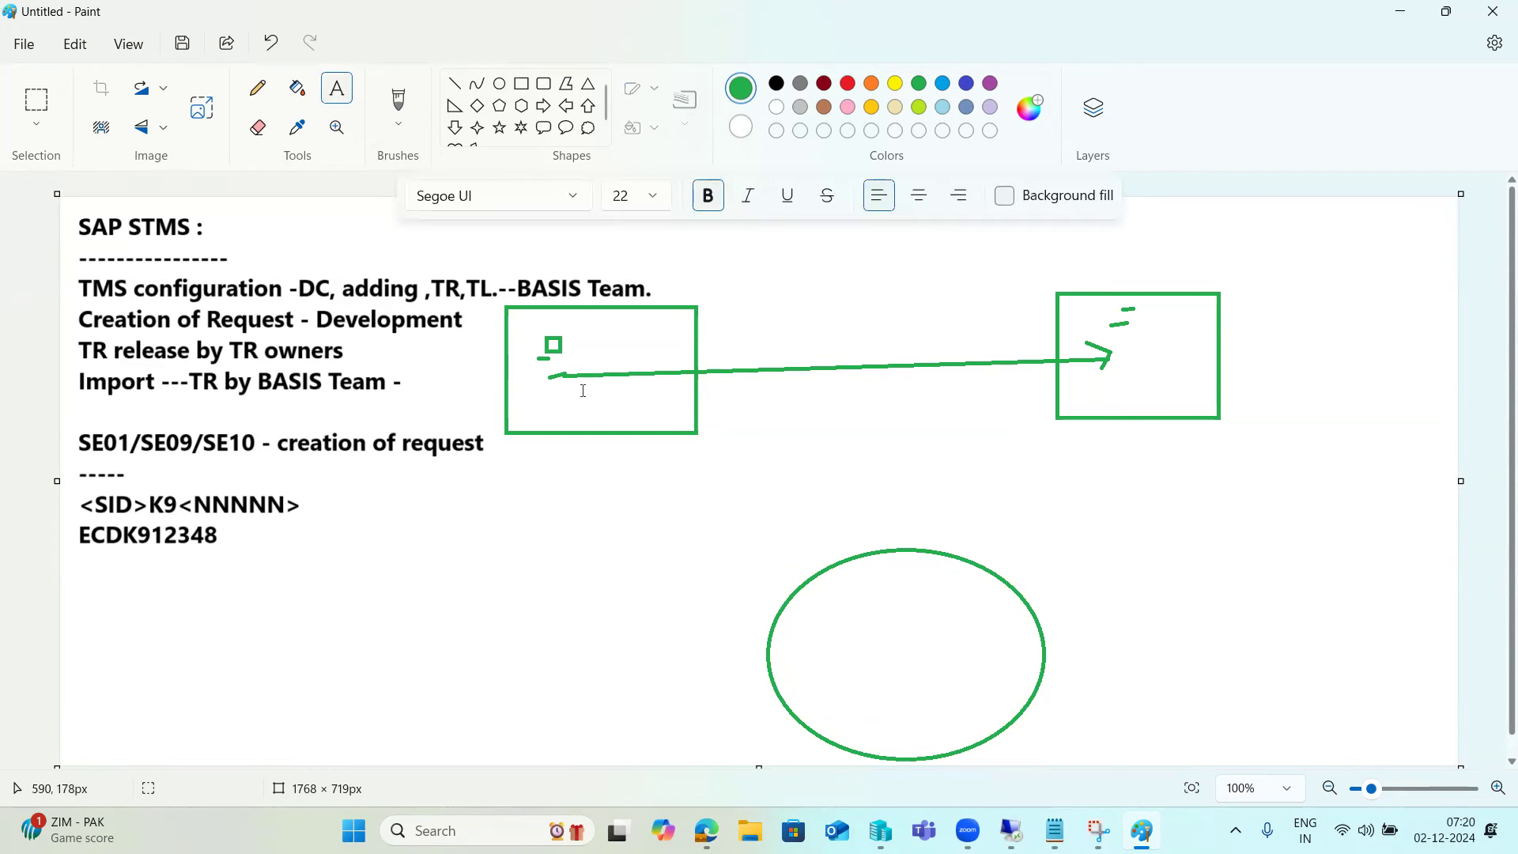
click(795, 601)
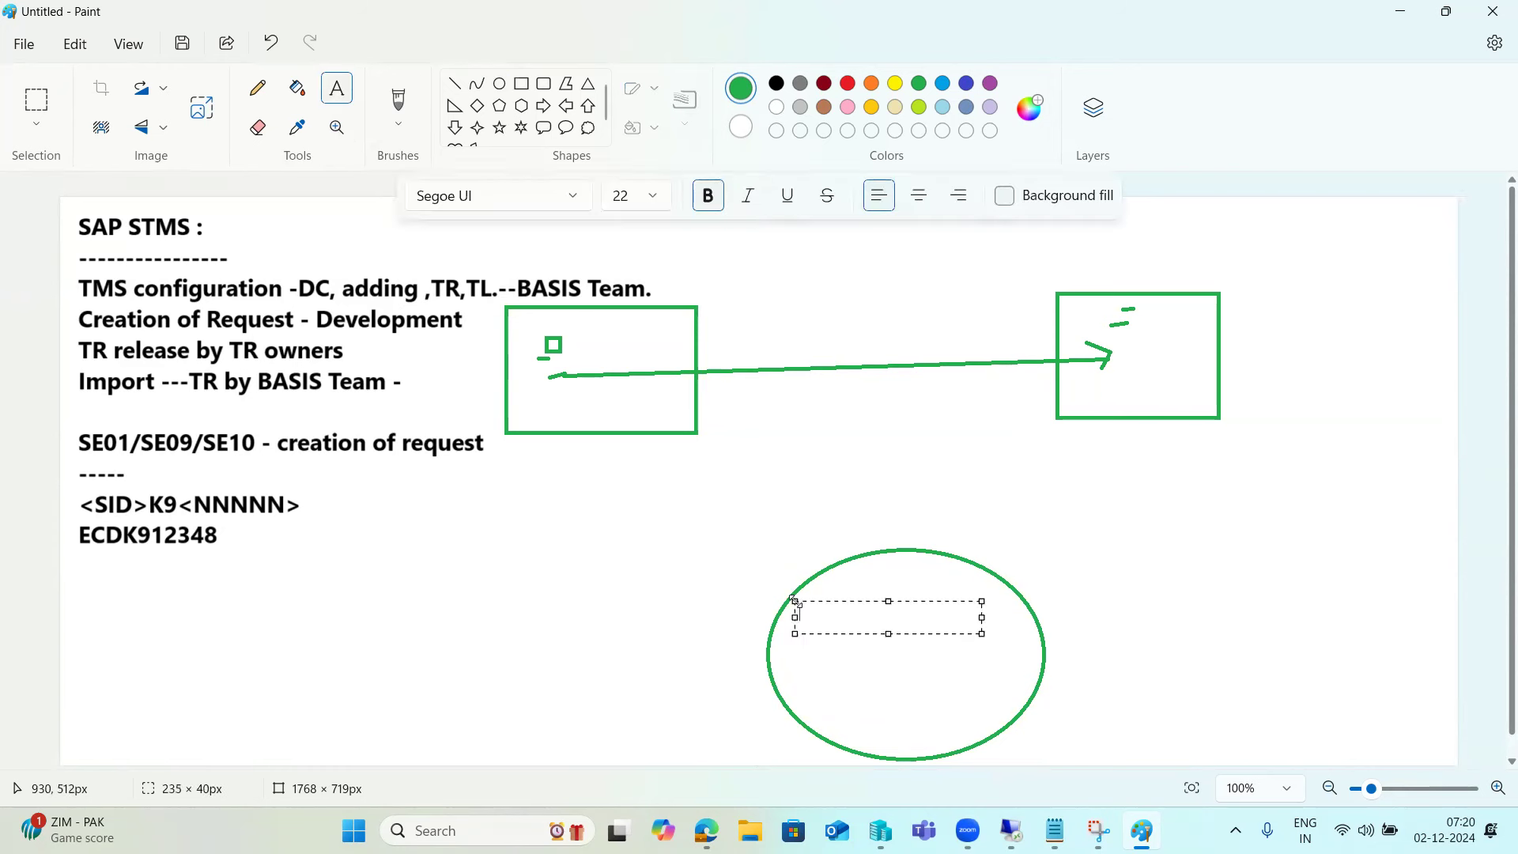
- Write '/usr/sap/trans', then 'bin-', 'buffer' and 'cofiles-K9' on separate lines
text(/usr)
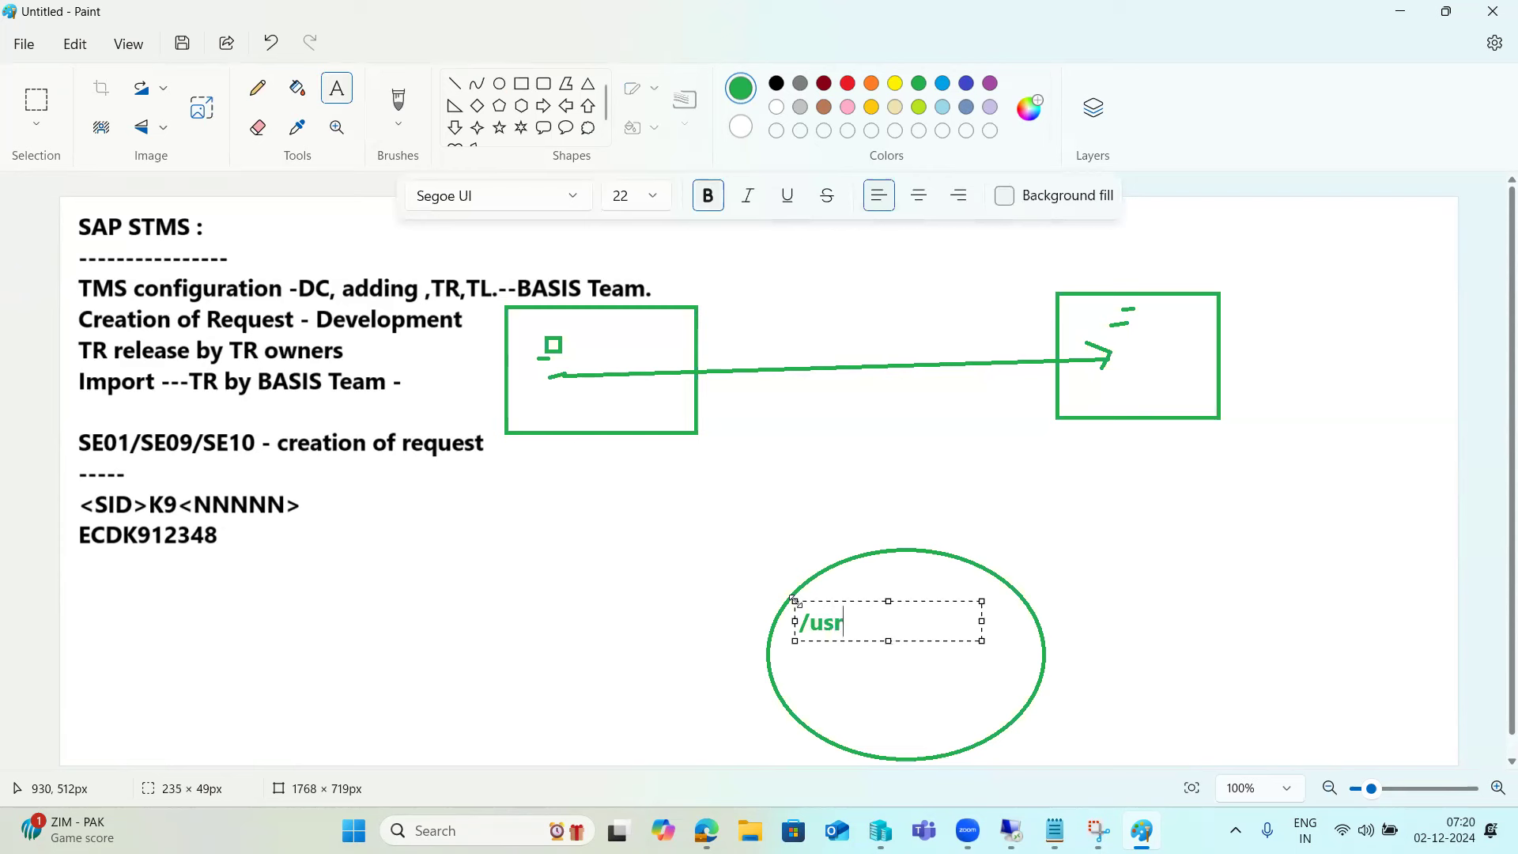
text(/sap/trans)
key(Return)
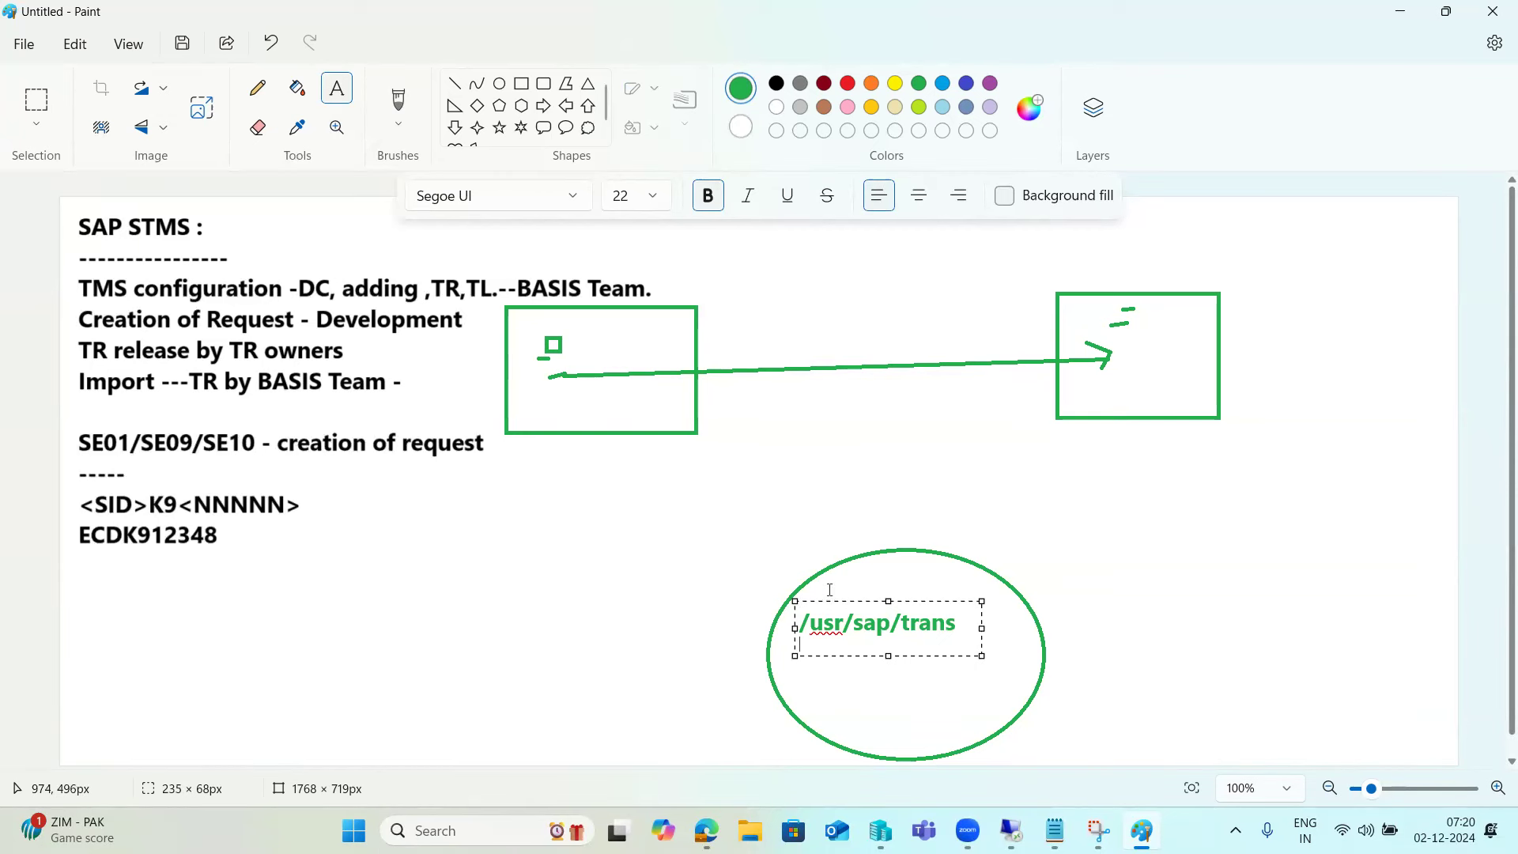
key(Return)
text(bi)
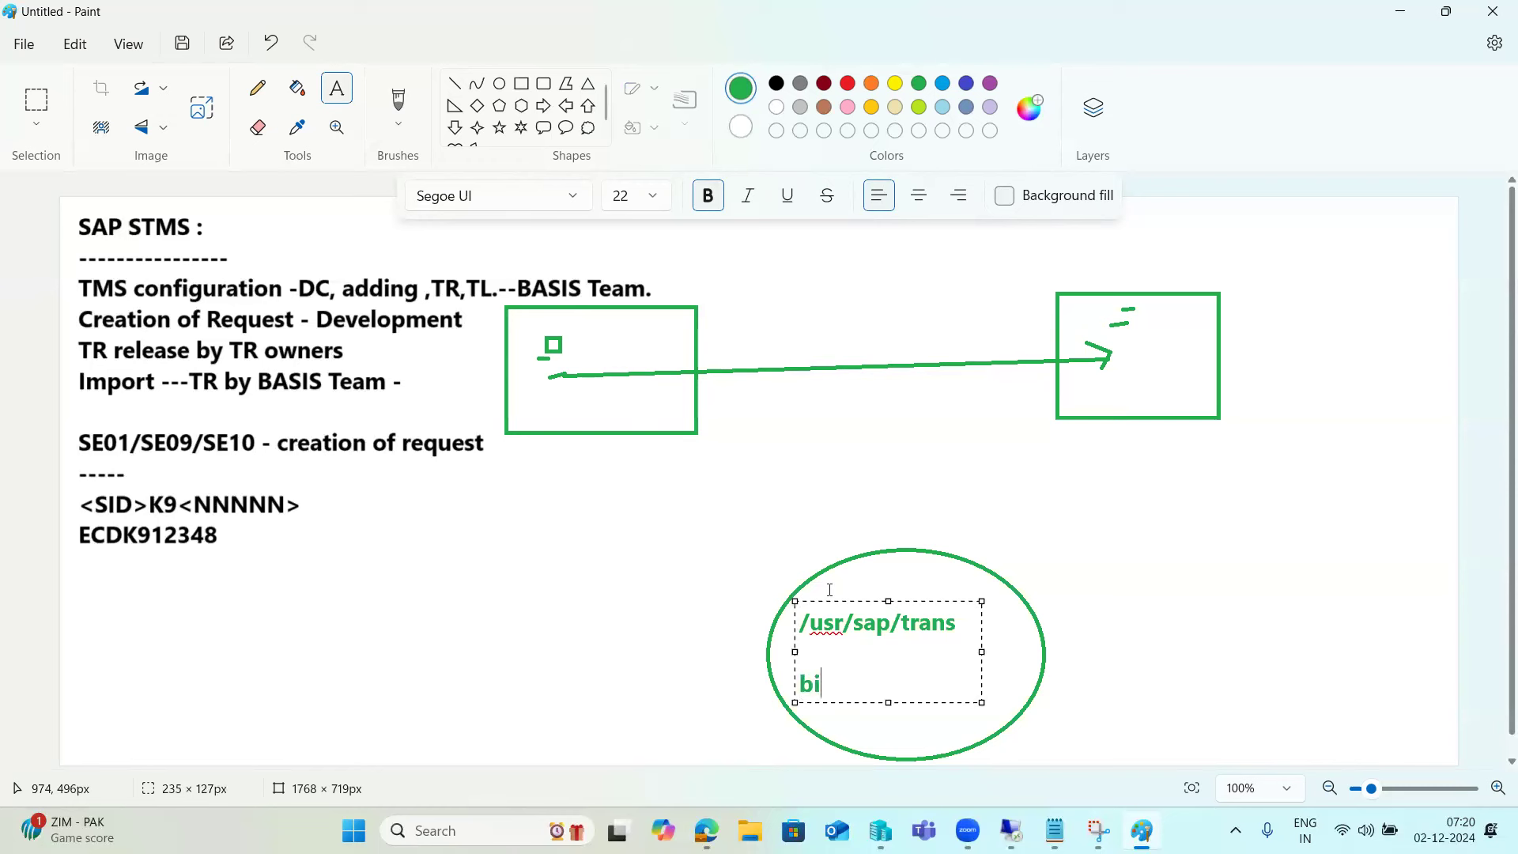
text(n-)
key(Return)
text(buffer)
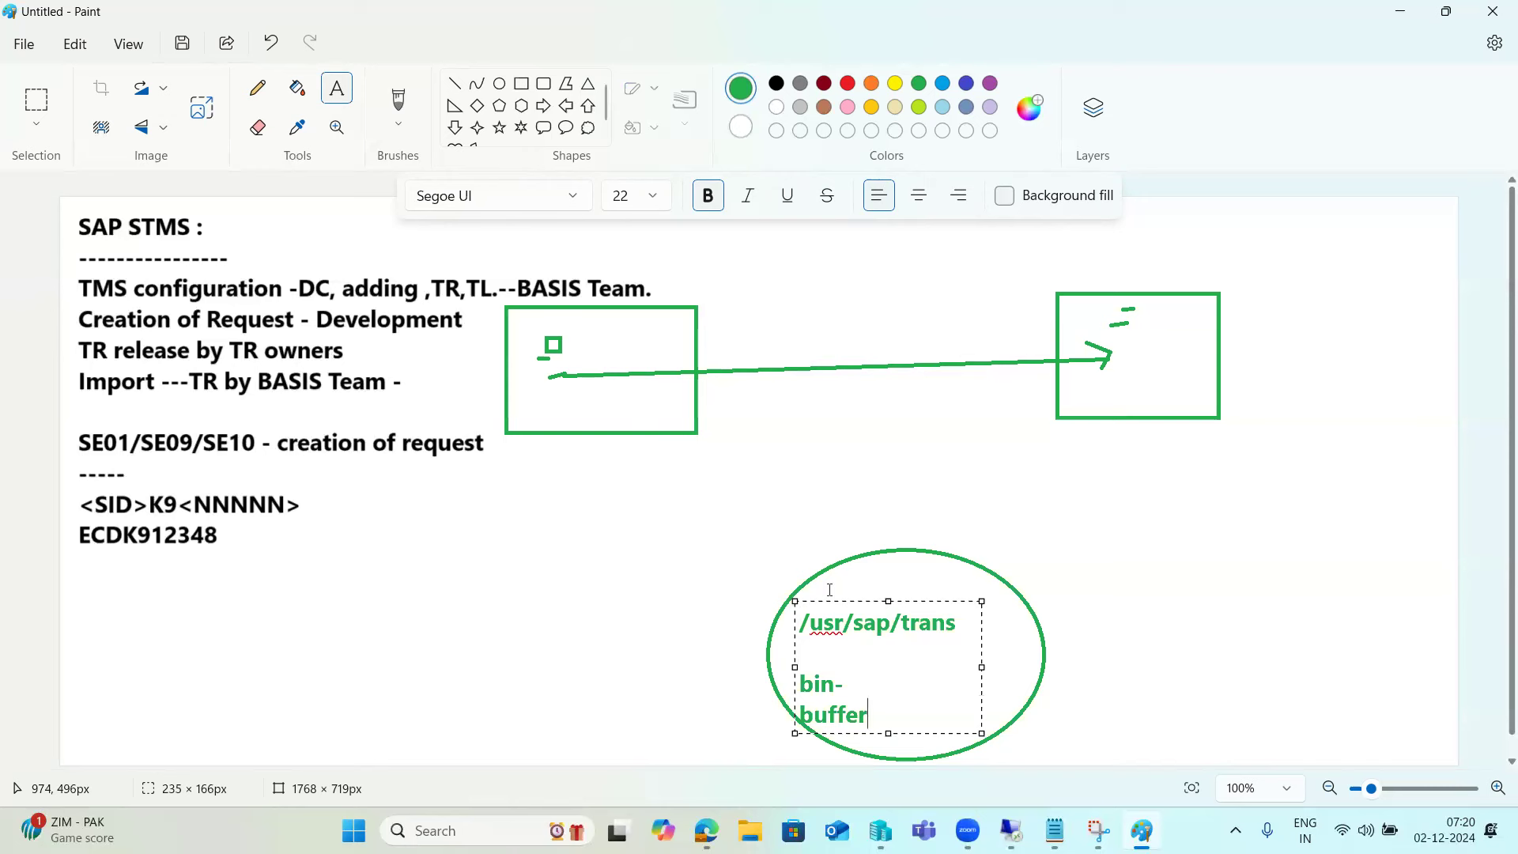
key(Return)
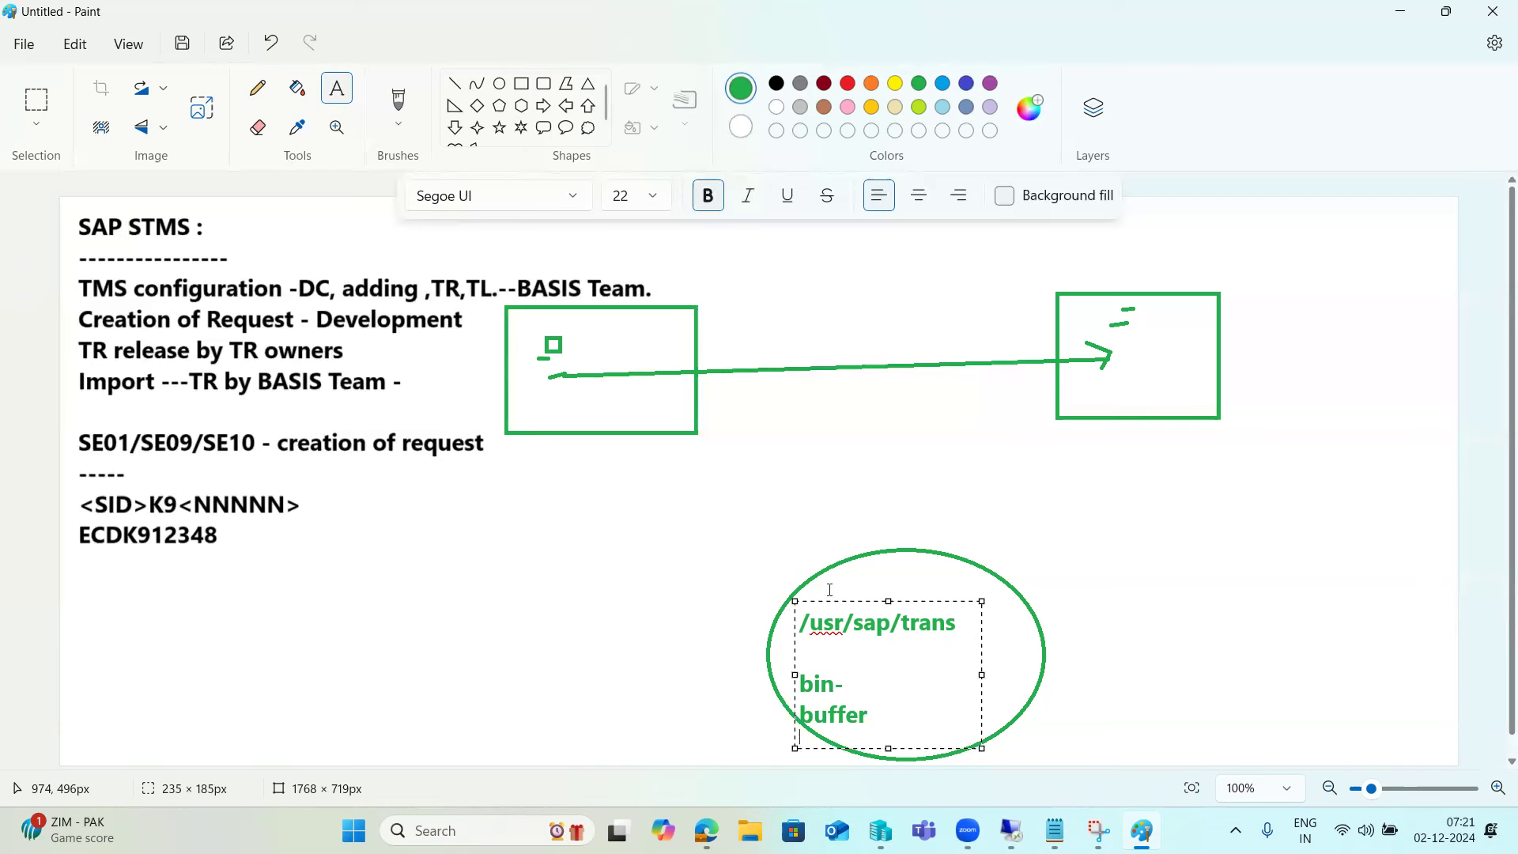
text(cofiles)
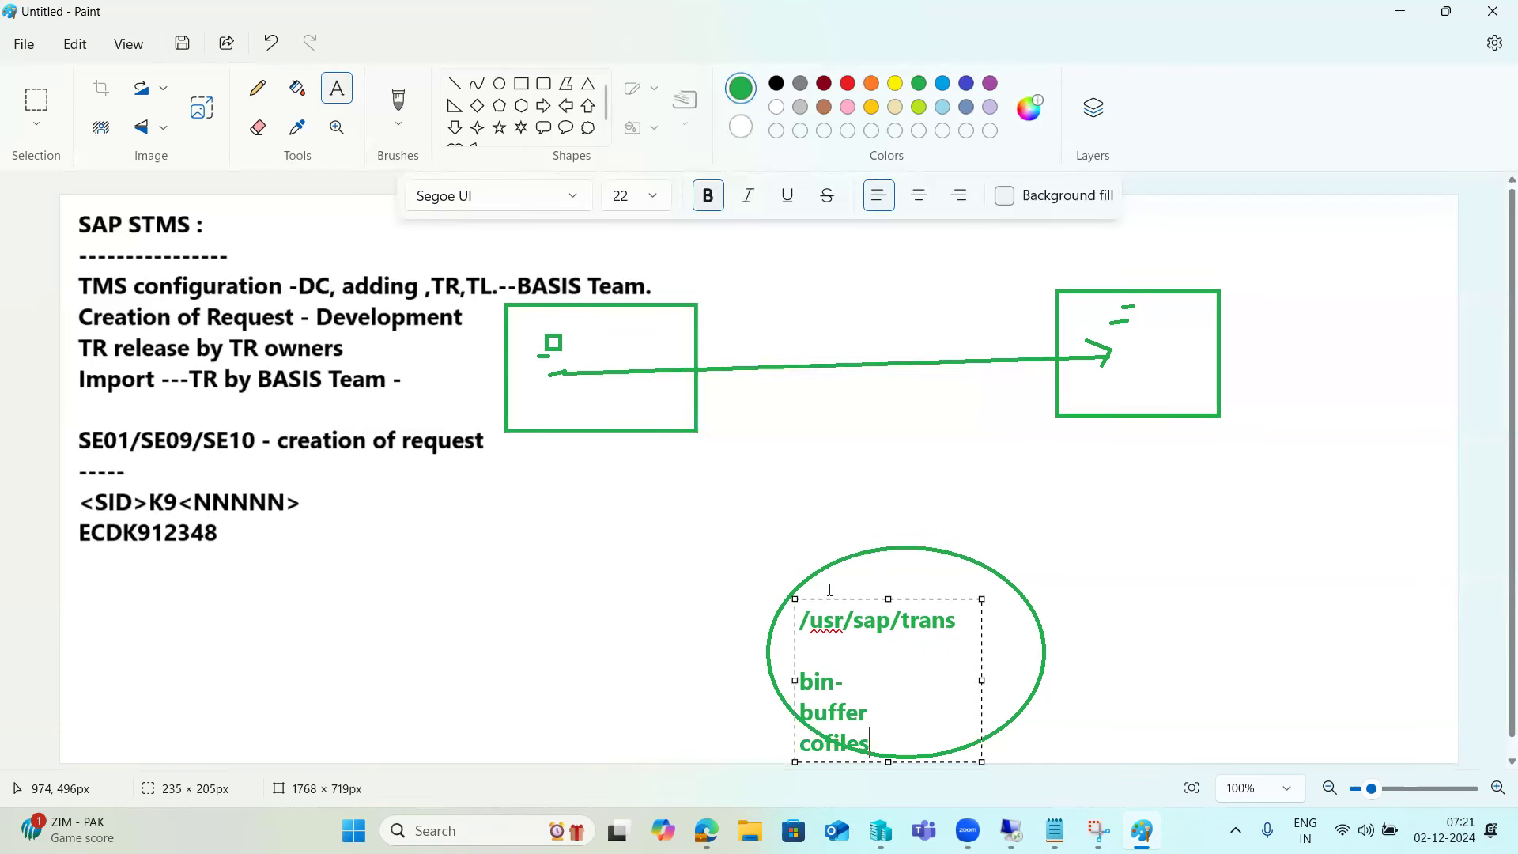
text(-K9)
- Add a 'K9 R9' note right of the oval, then return to the SAP remote session
click(1135, 455)
drag(1132, 455, 1411, 745)
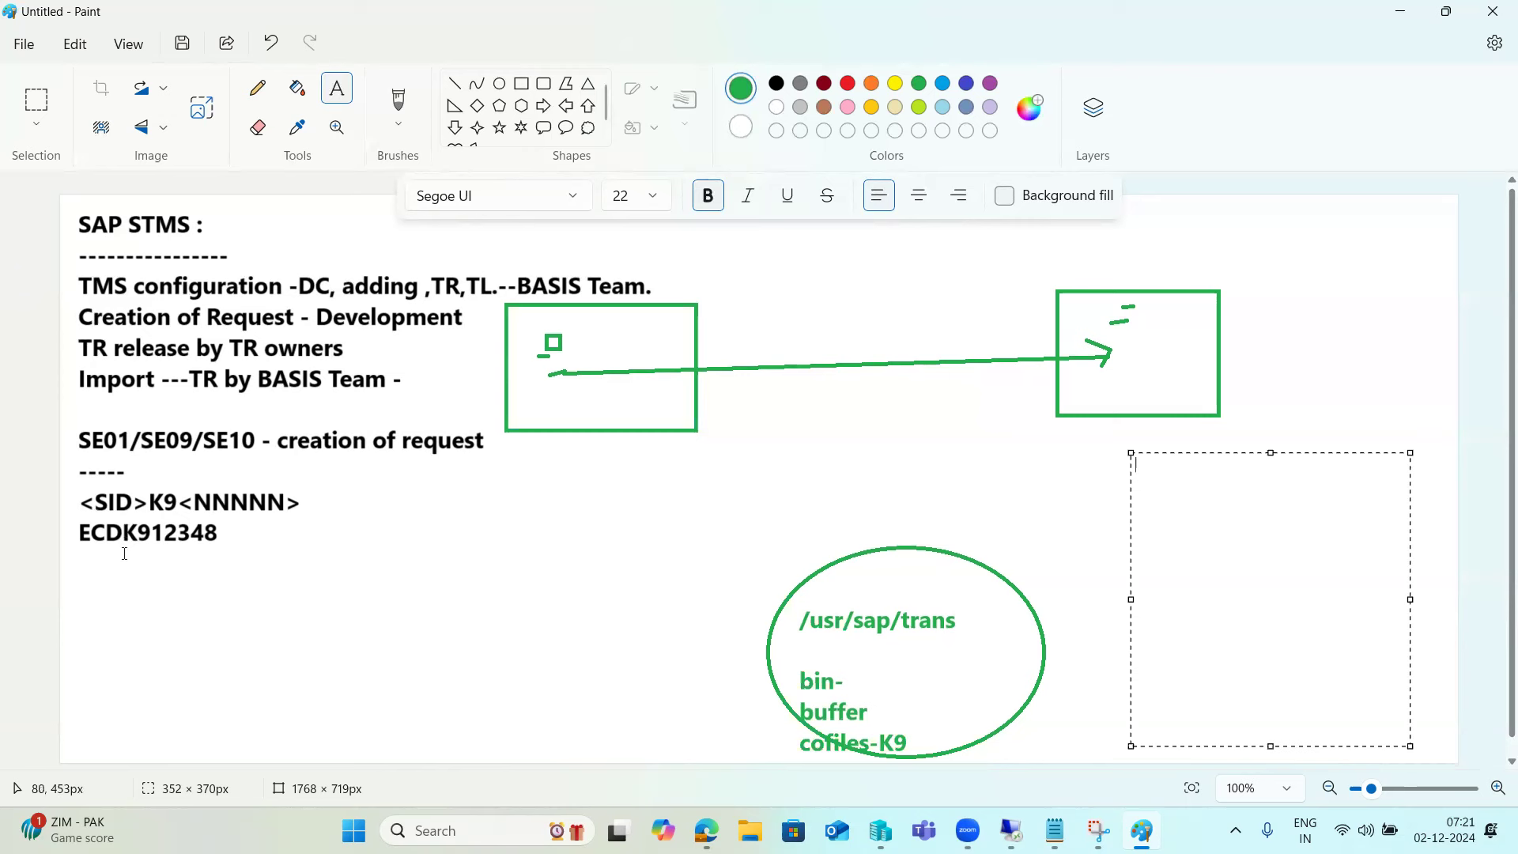
text(K9 )
text(R9)
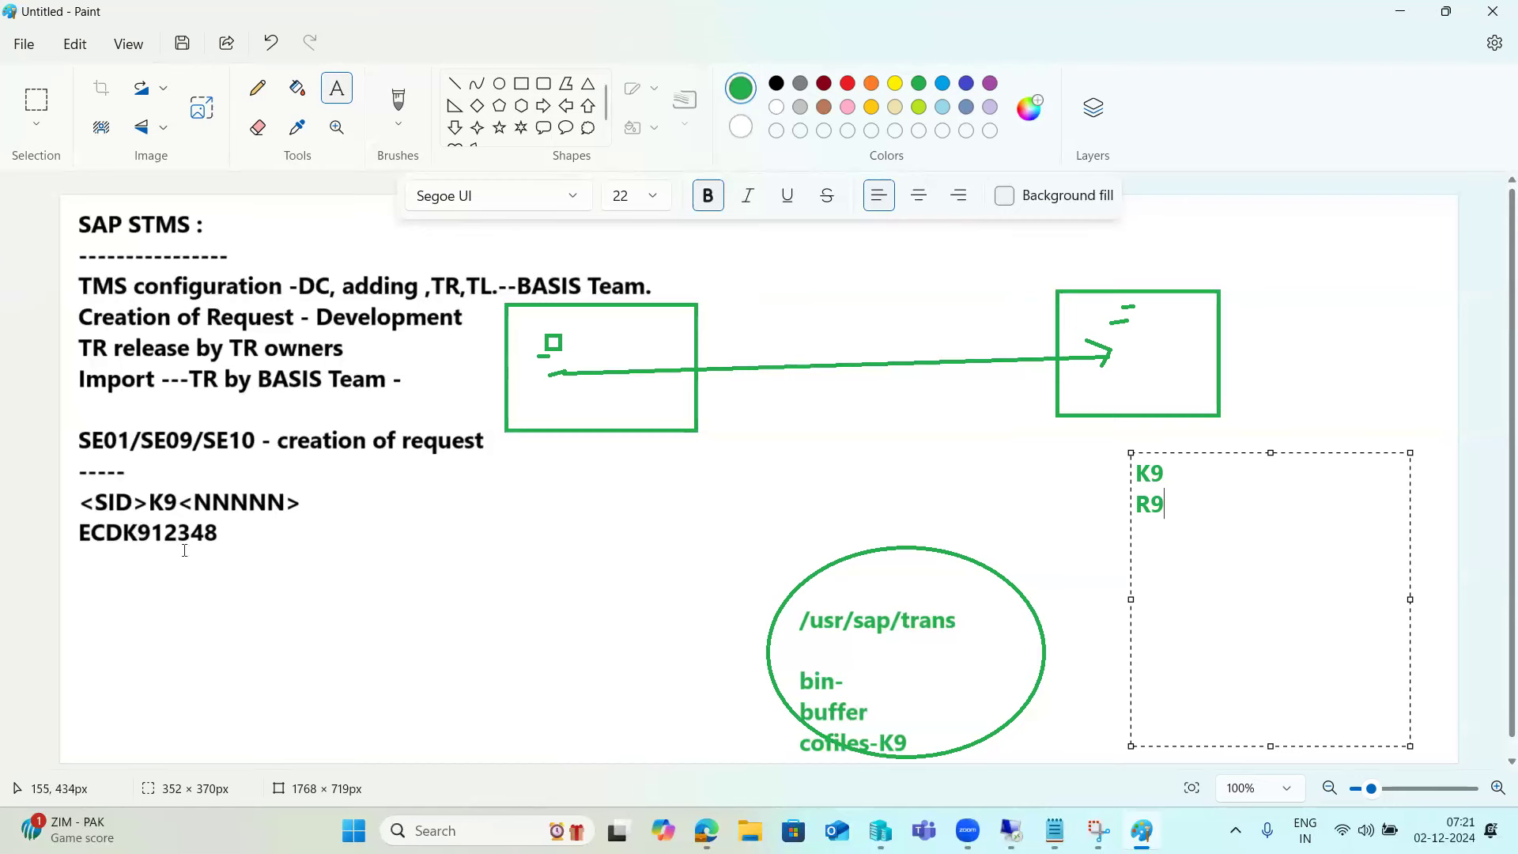
mouse_move(1007, 818)
click(1014, 696)
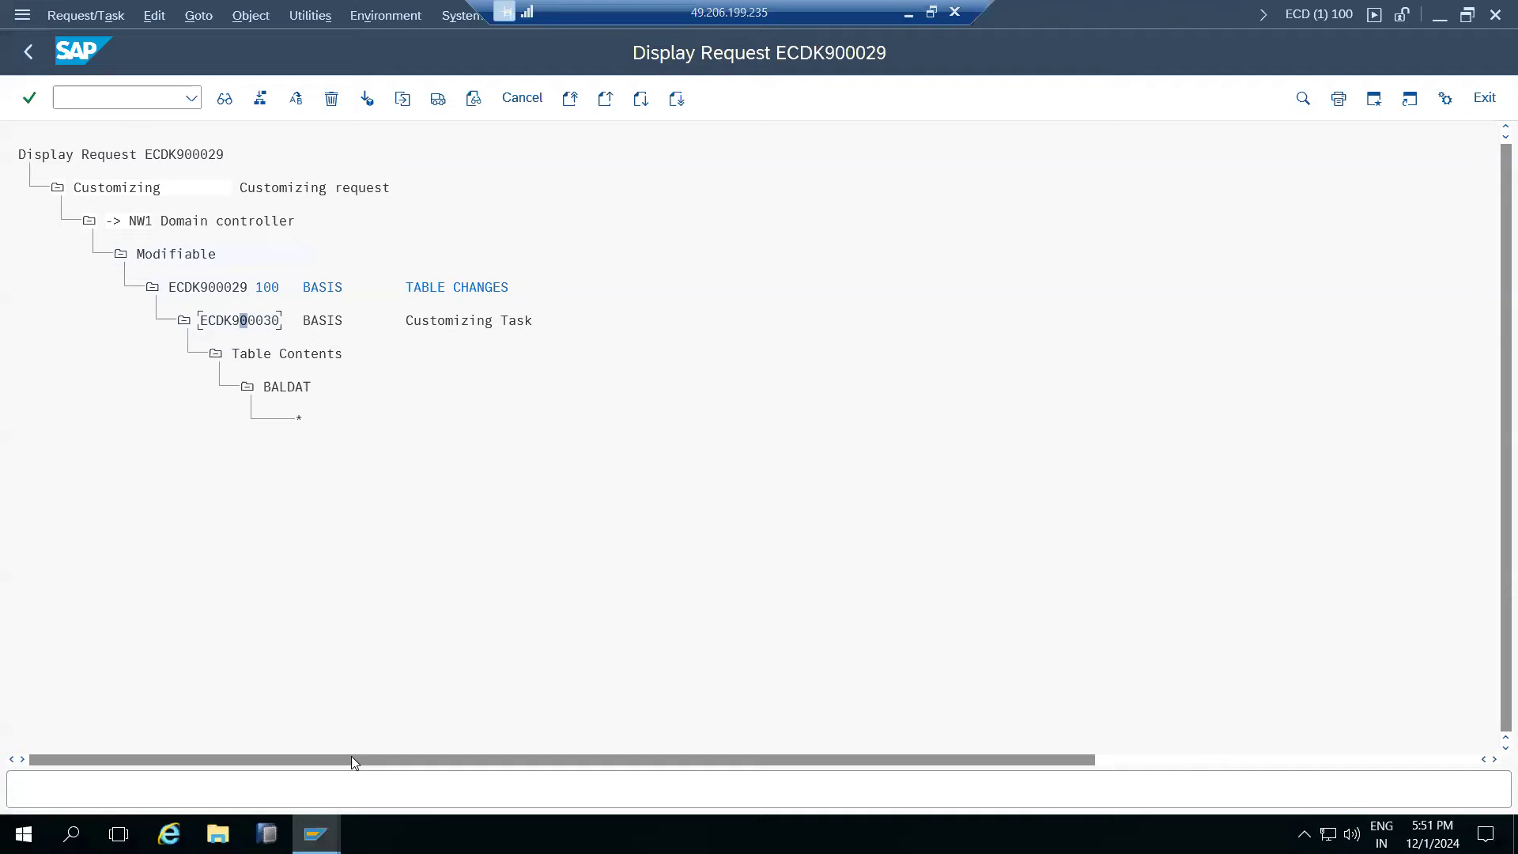
- Try opening the \\kponline1 network share in File Explorer and dismiss the access error
click(217, 833)
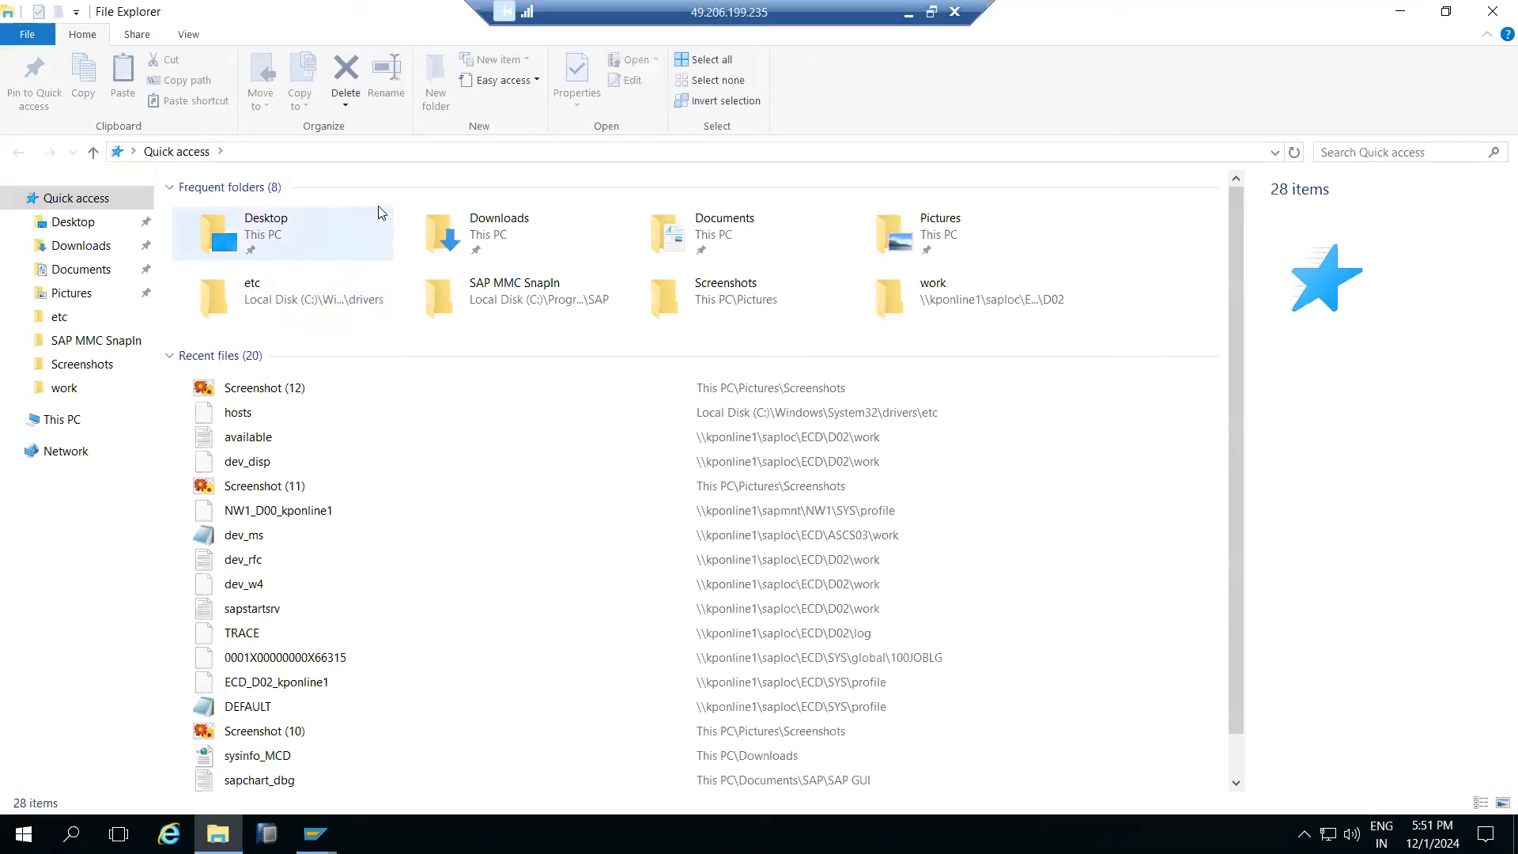
click(400, 156)
text(\\)
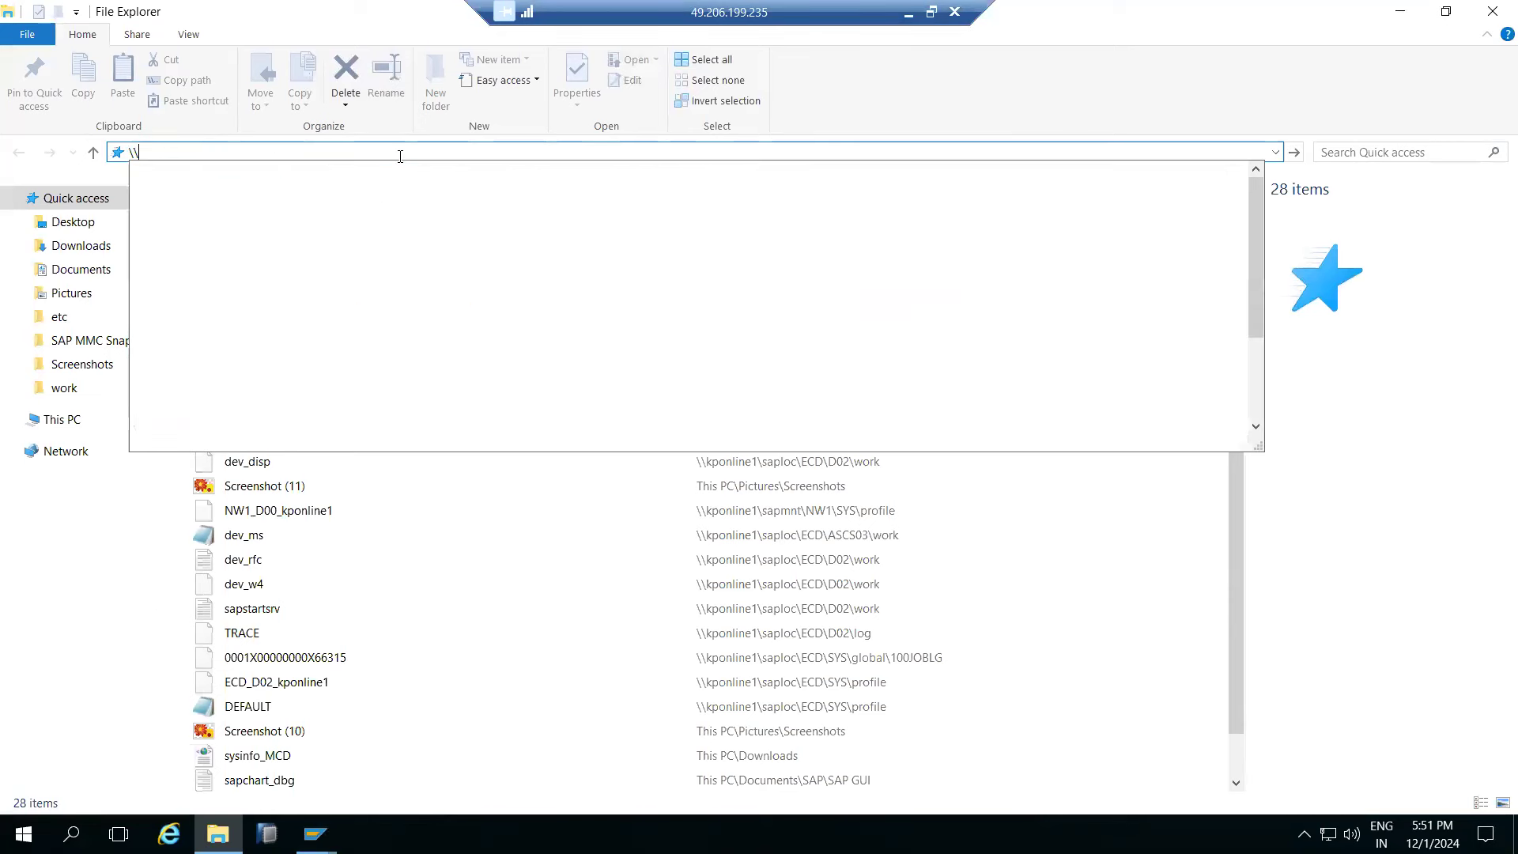
text(kponline)
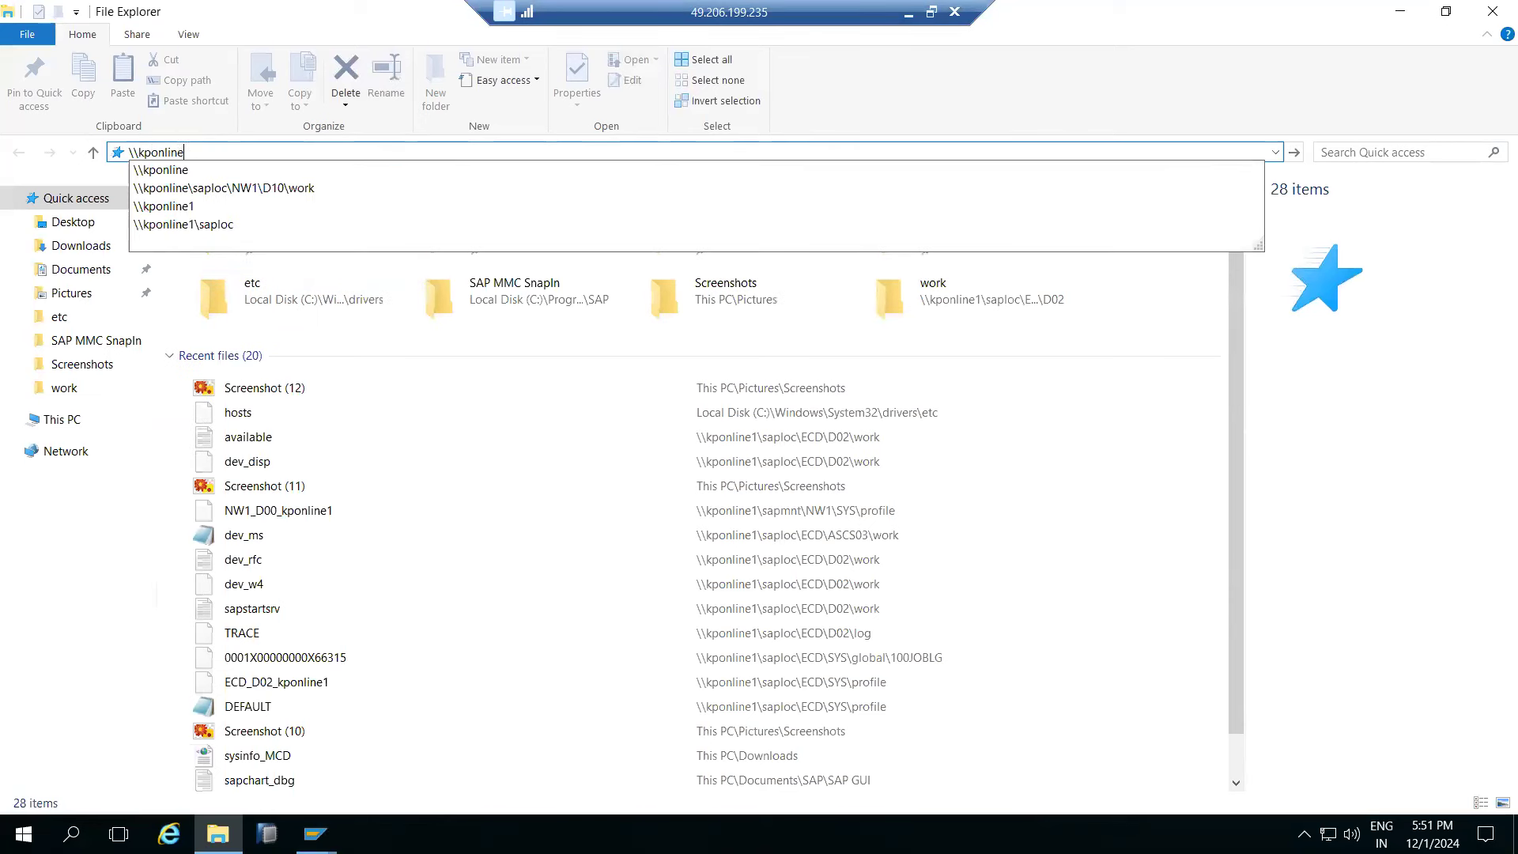
text(1)
key(Return)
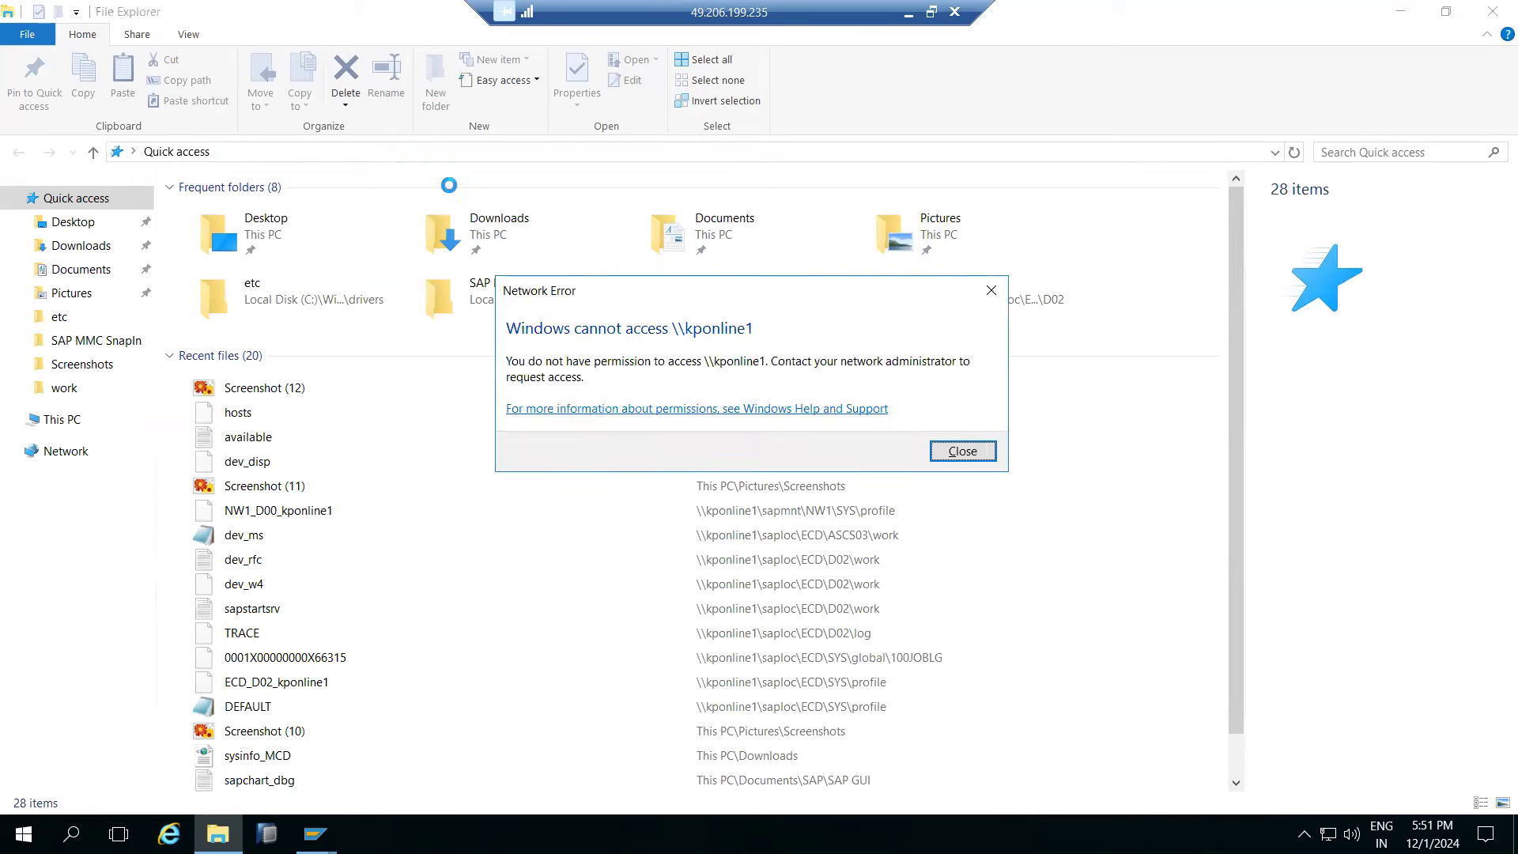
click(970, 451)
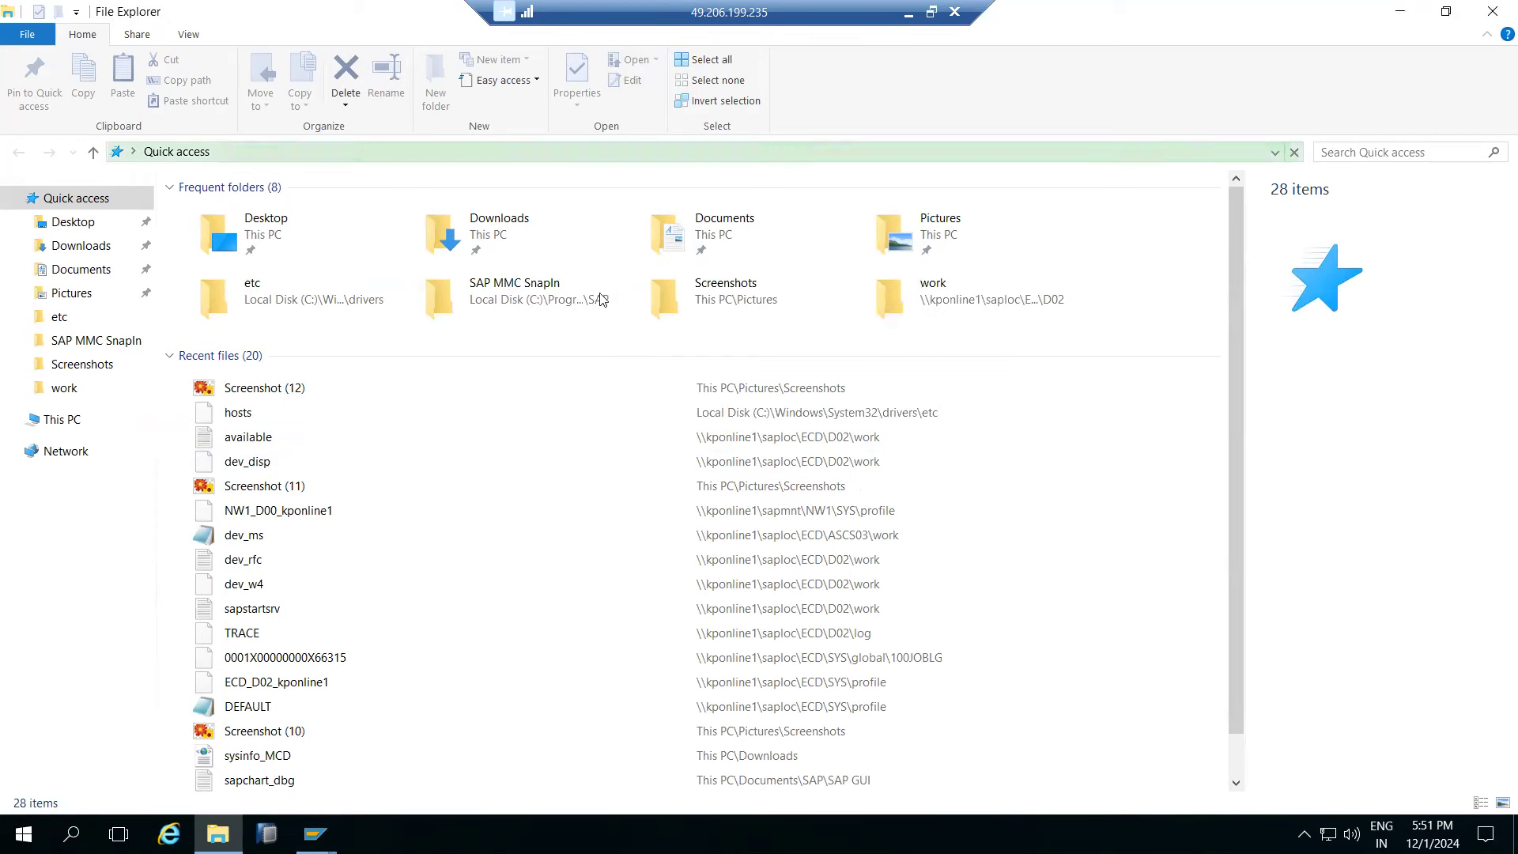
click(63, 417)
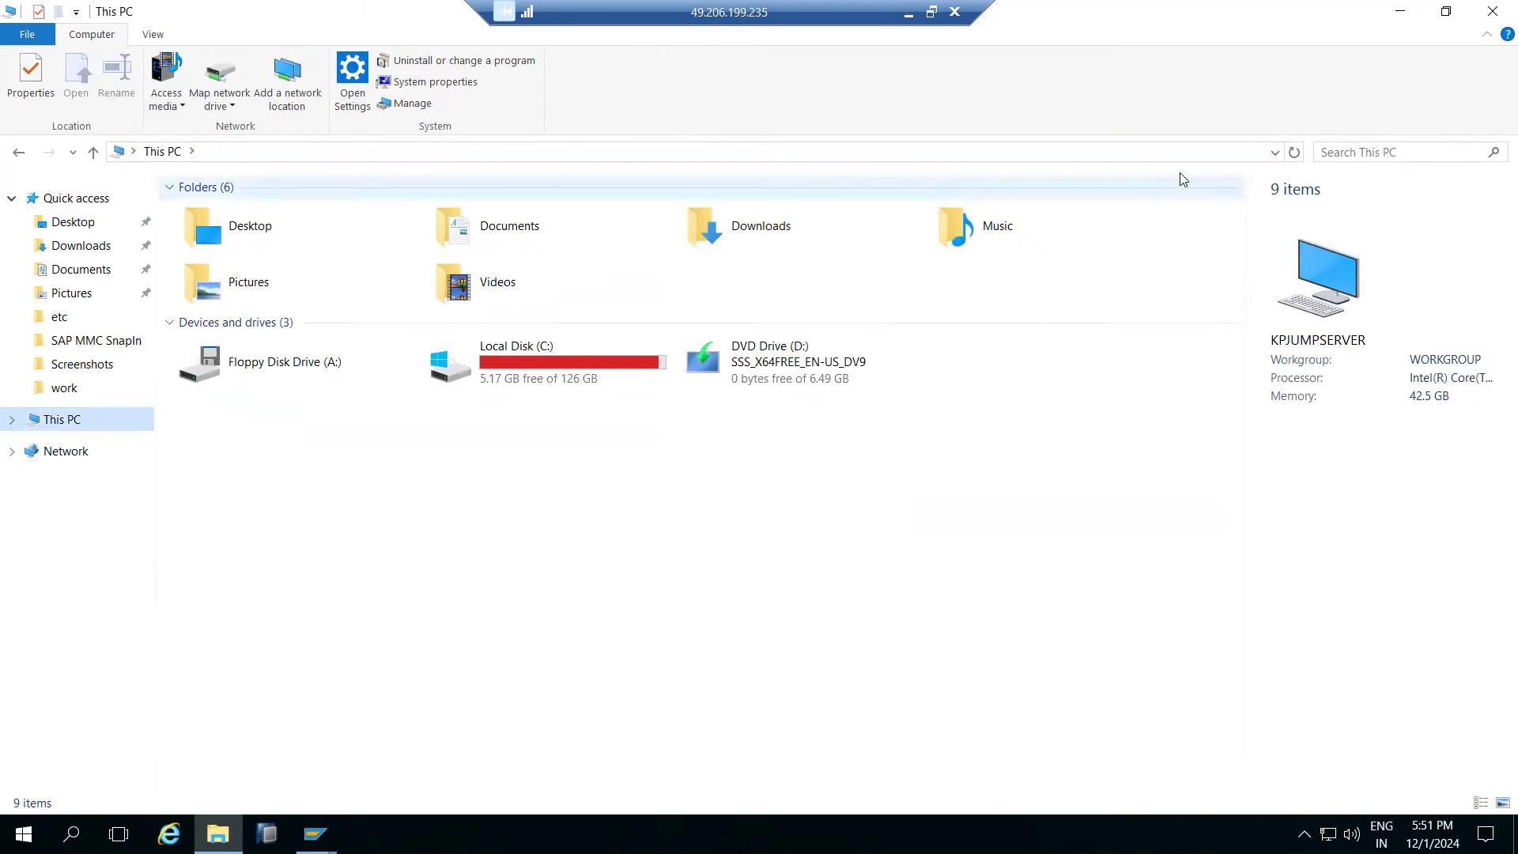
- Reopen \\kponline1\saploc with the admin user name and password, then dismiss the network error
click(1273, 152)
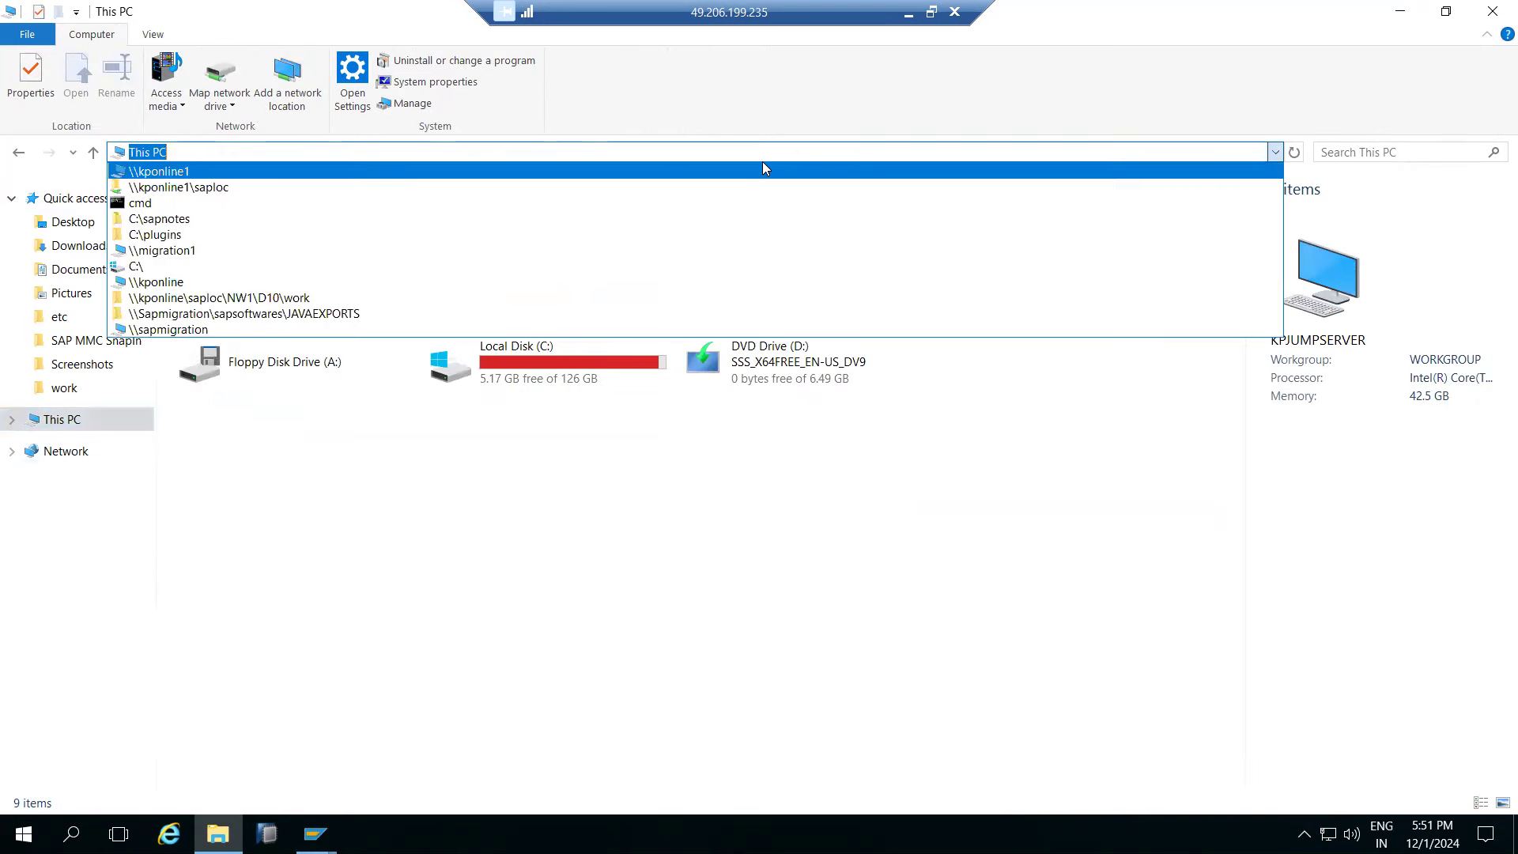
click(182, 188)
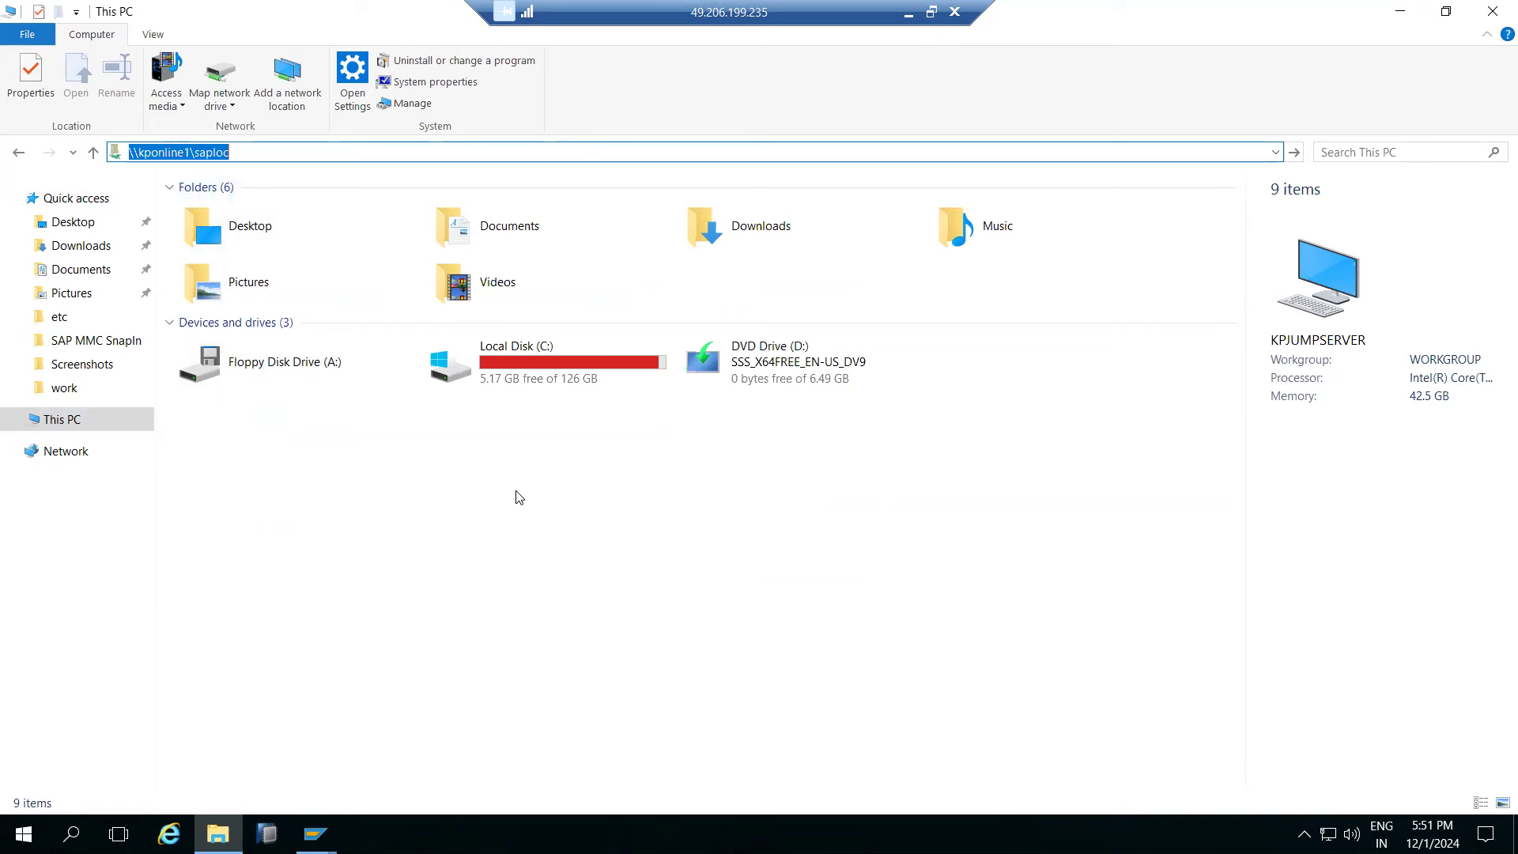
click(294, 153)
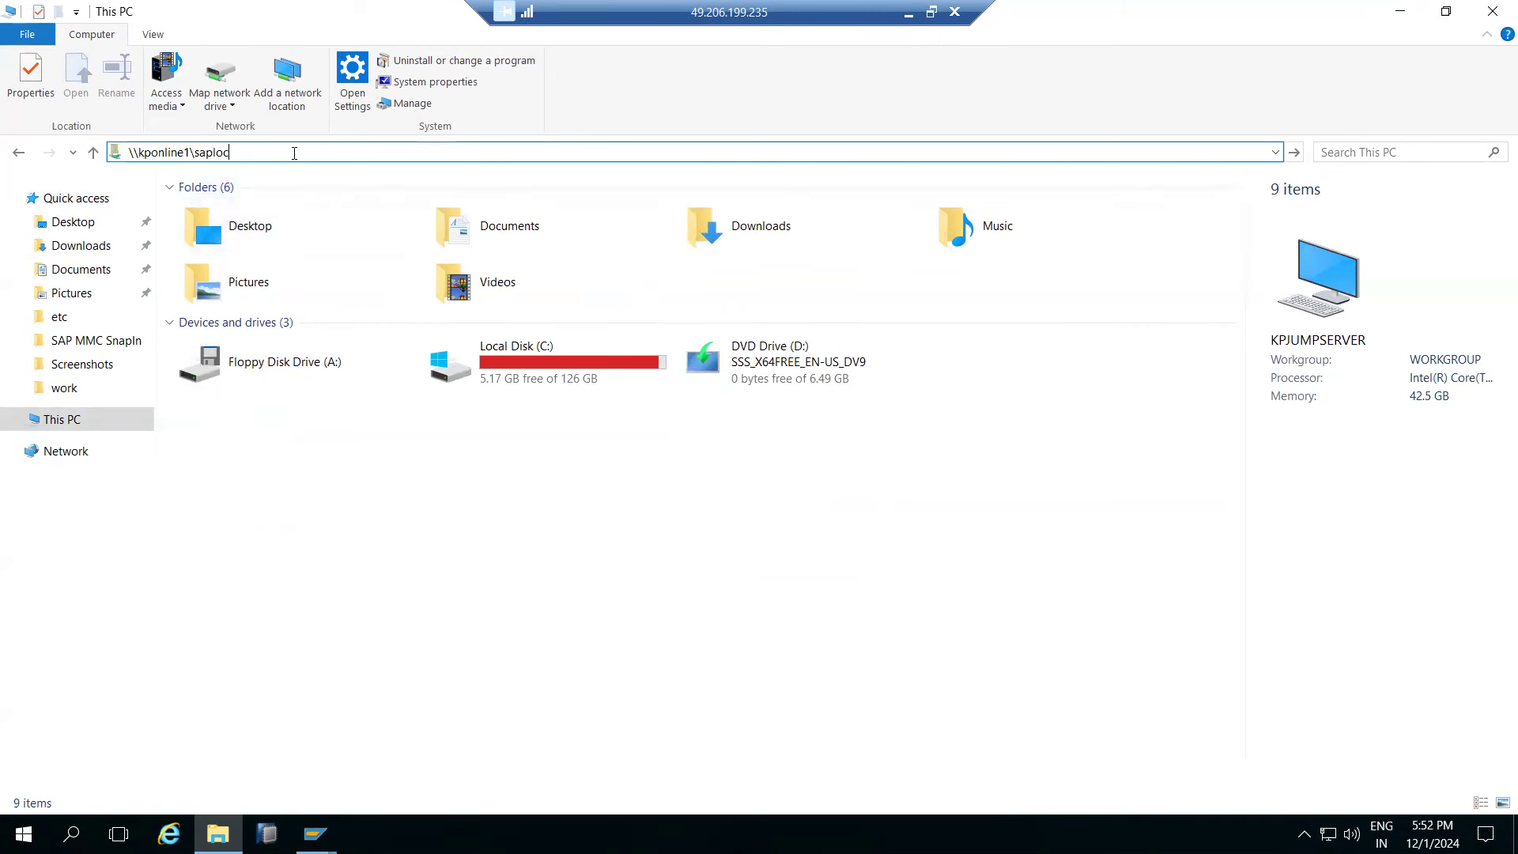
key(Return)
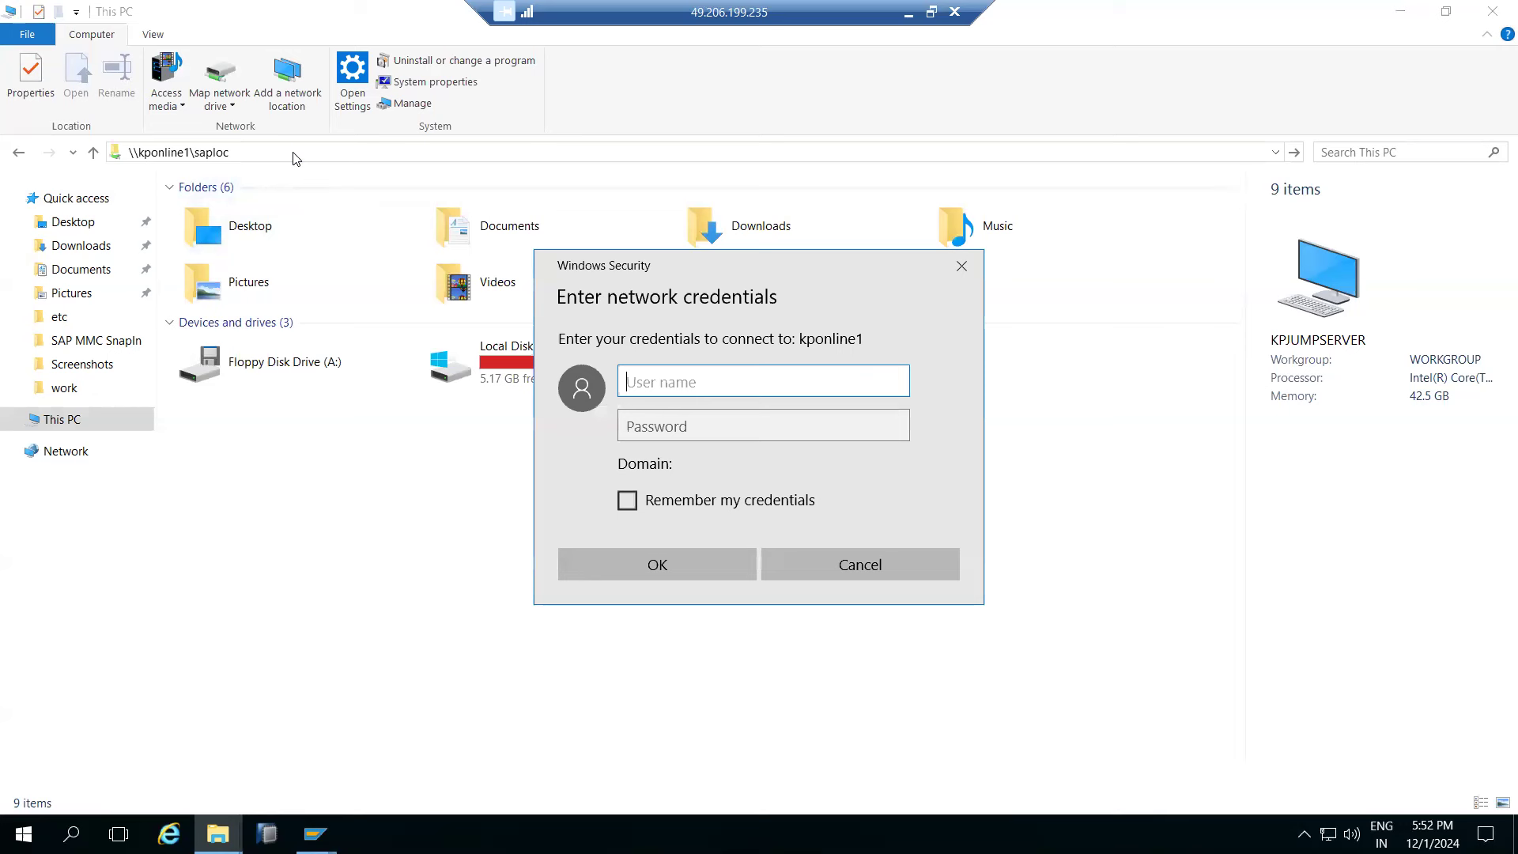
text(nw1adm)
key(Tab)
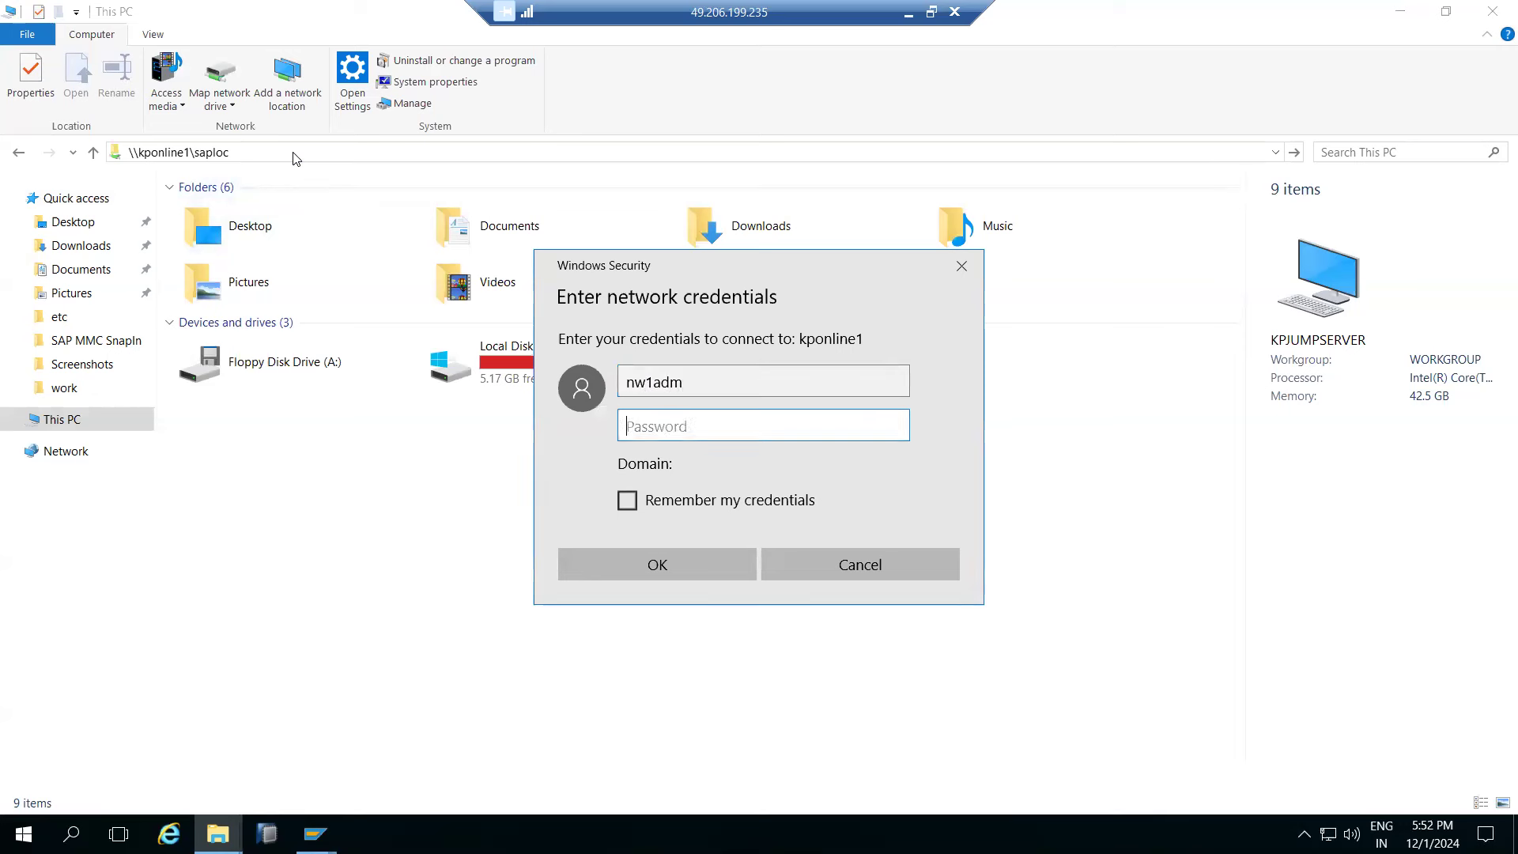
text(••••••••••)
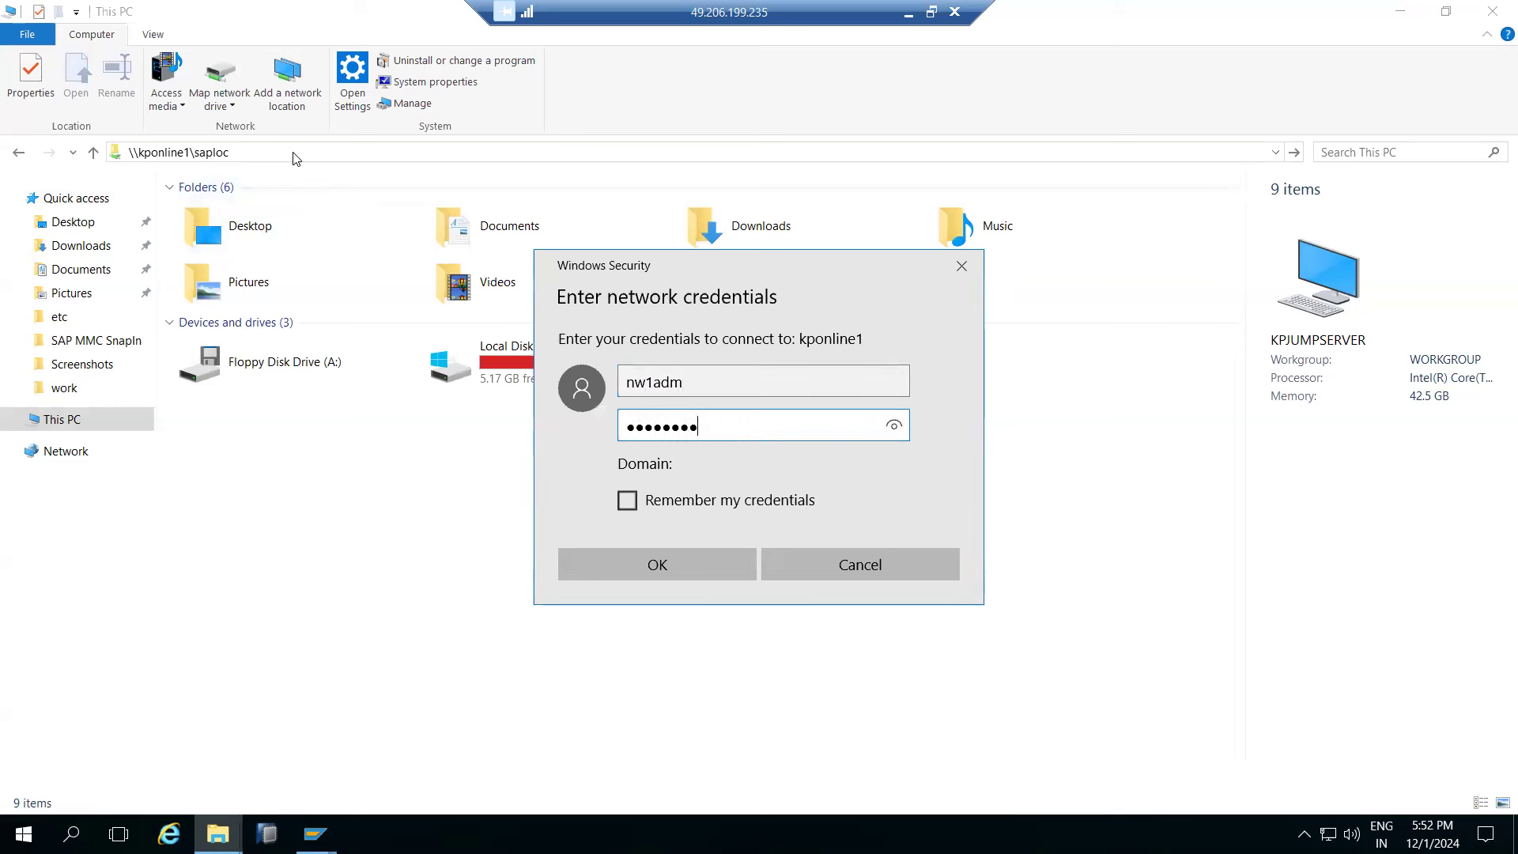
key(Return)
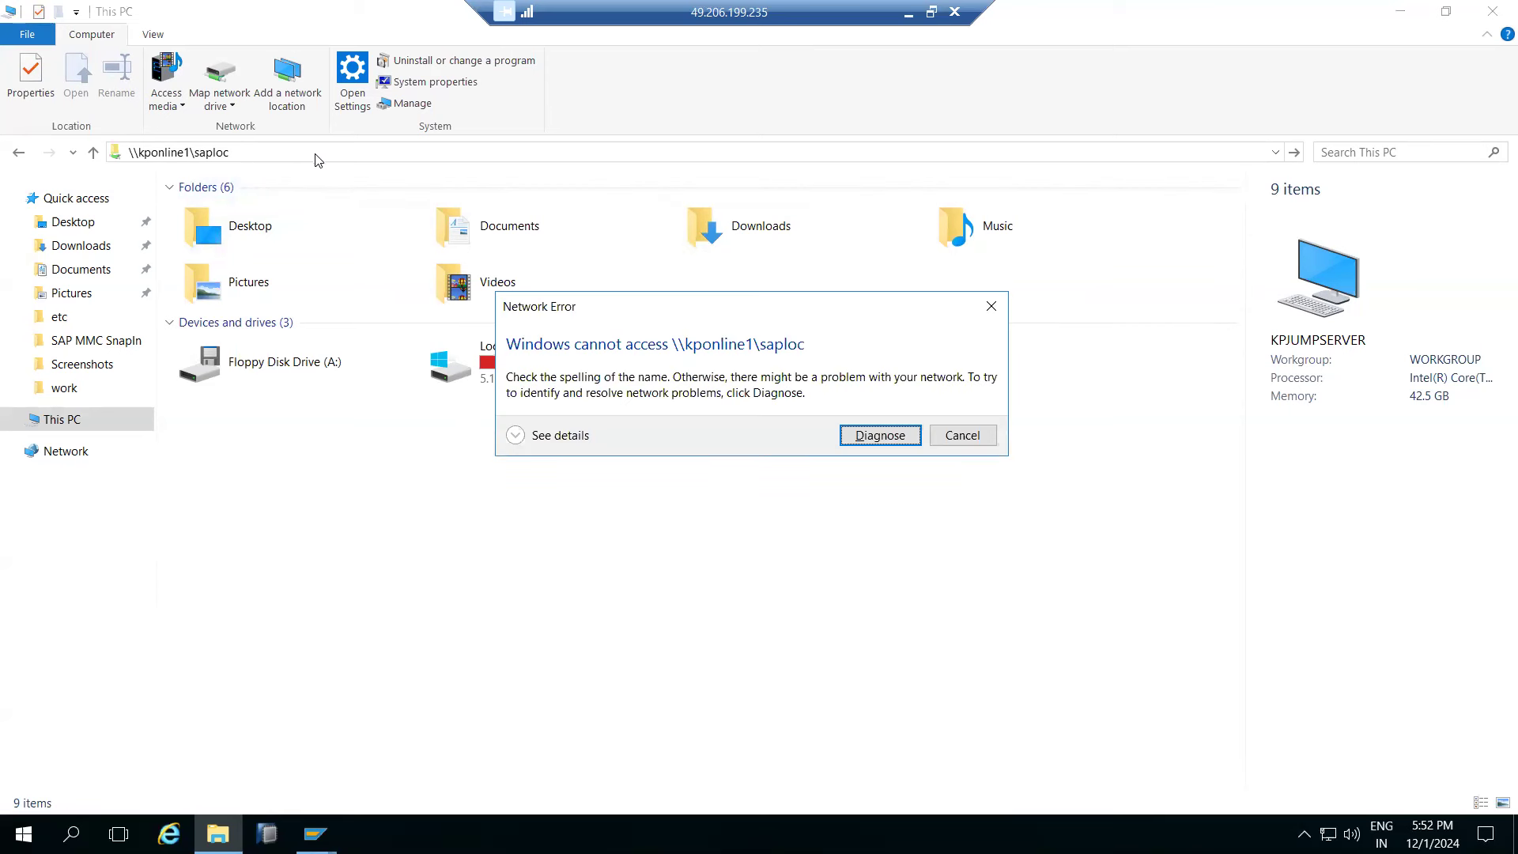
click(951, 436)
click(261, 152)
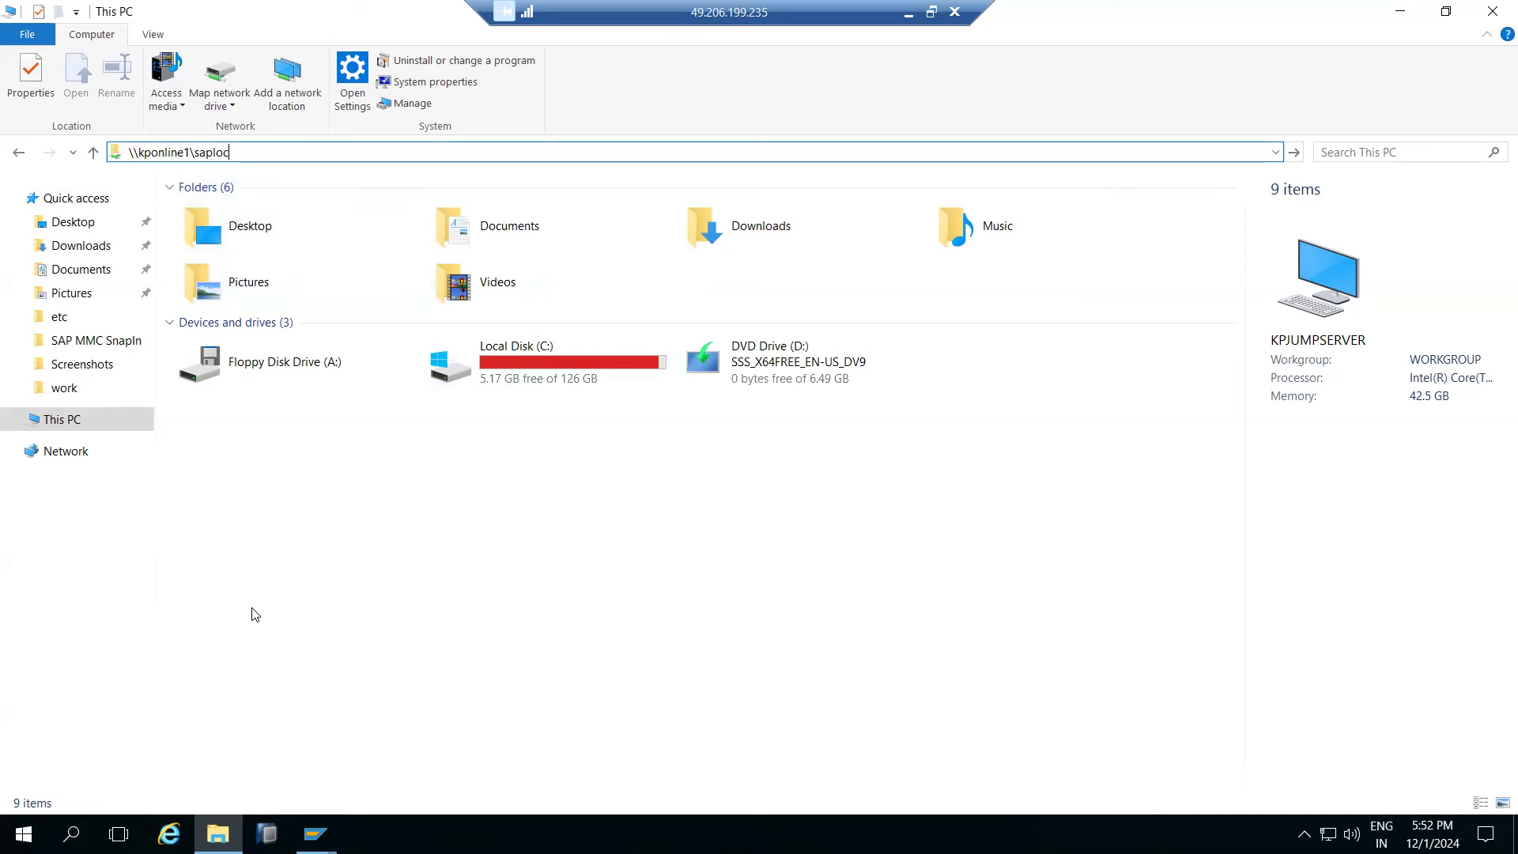
- Launch Remote Desktop Connection by running mstsc from Start search
click(24, 834)
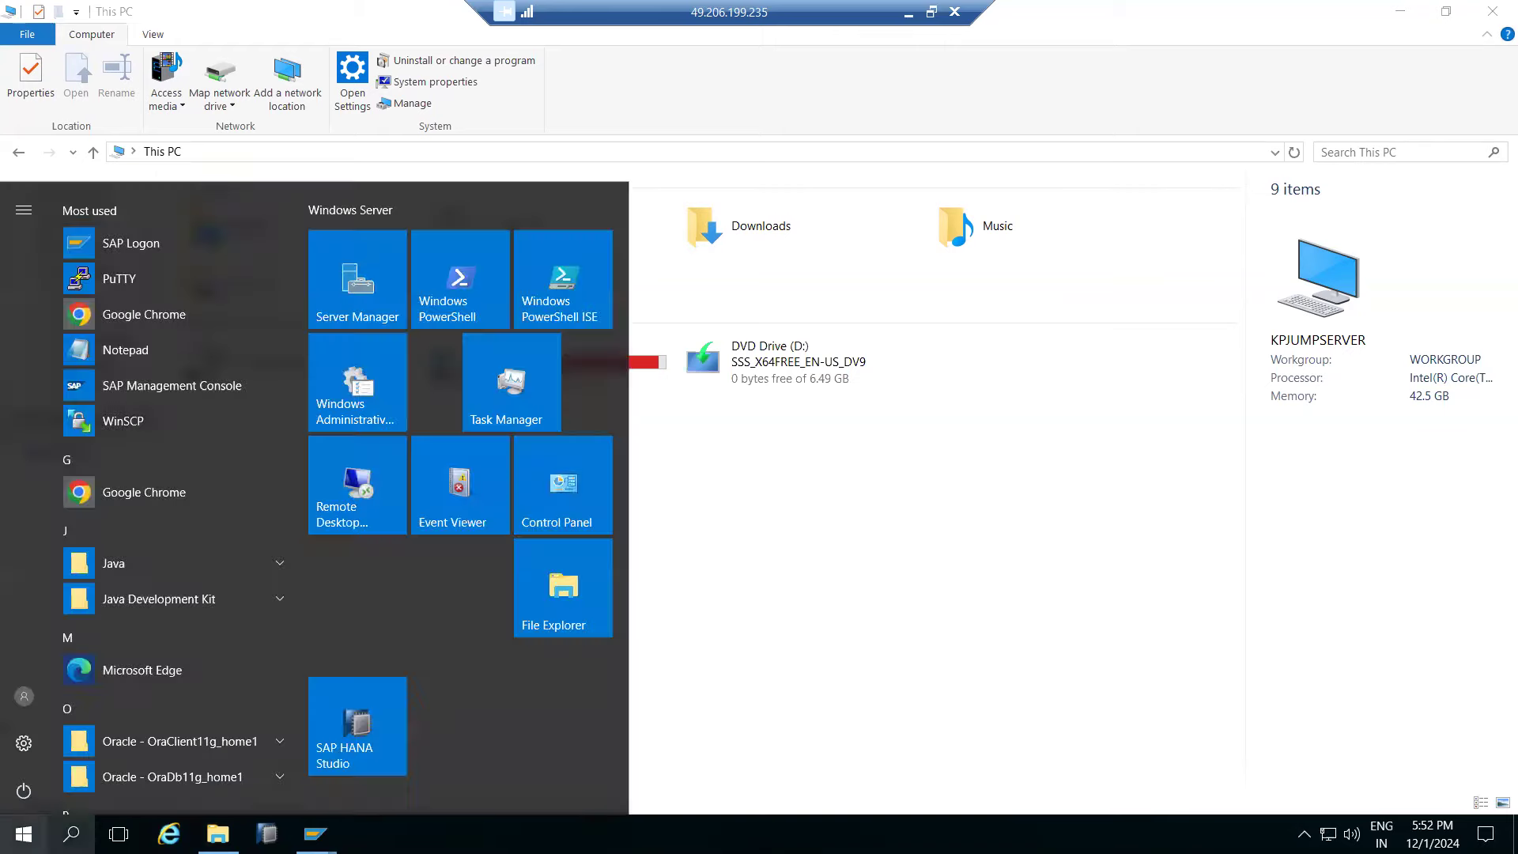
click(71, 834)
text(mstsc)
key(Return)
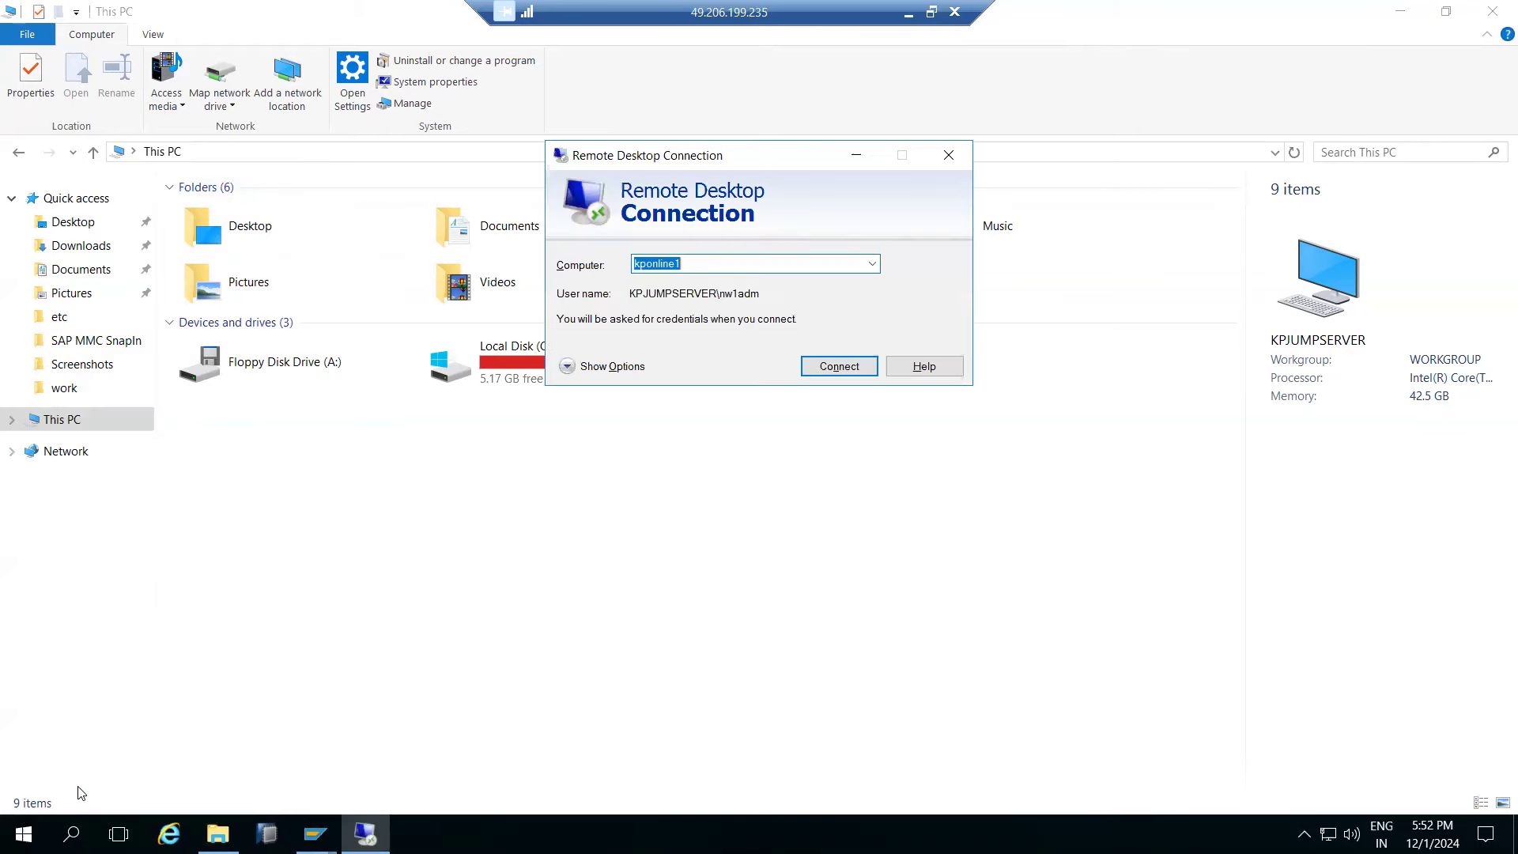
- Connect to kponline1 with the account password and accept the certificate warning
click(822, 366)
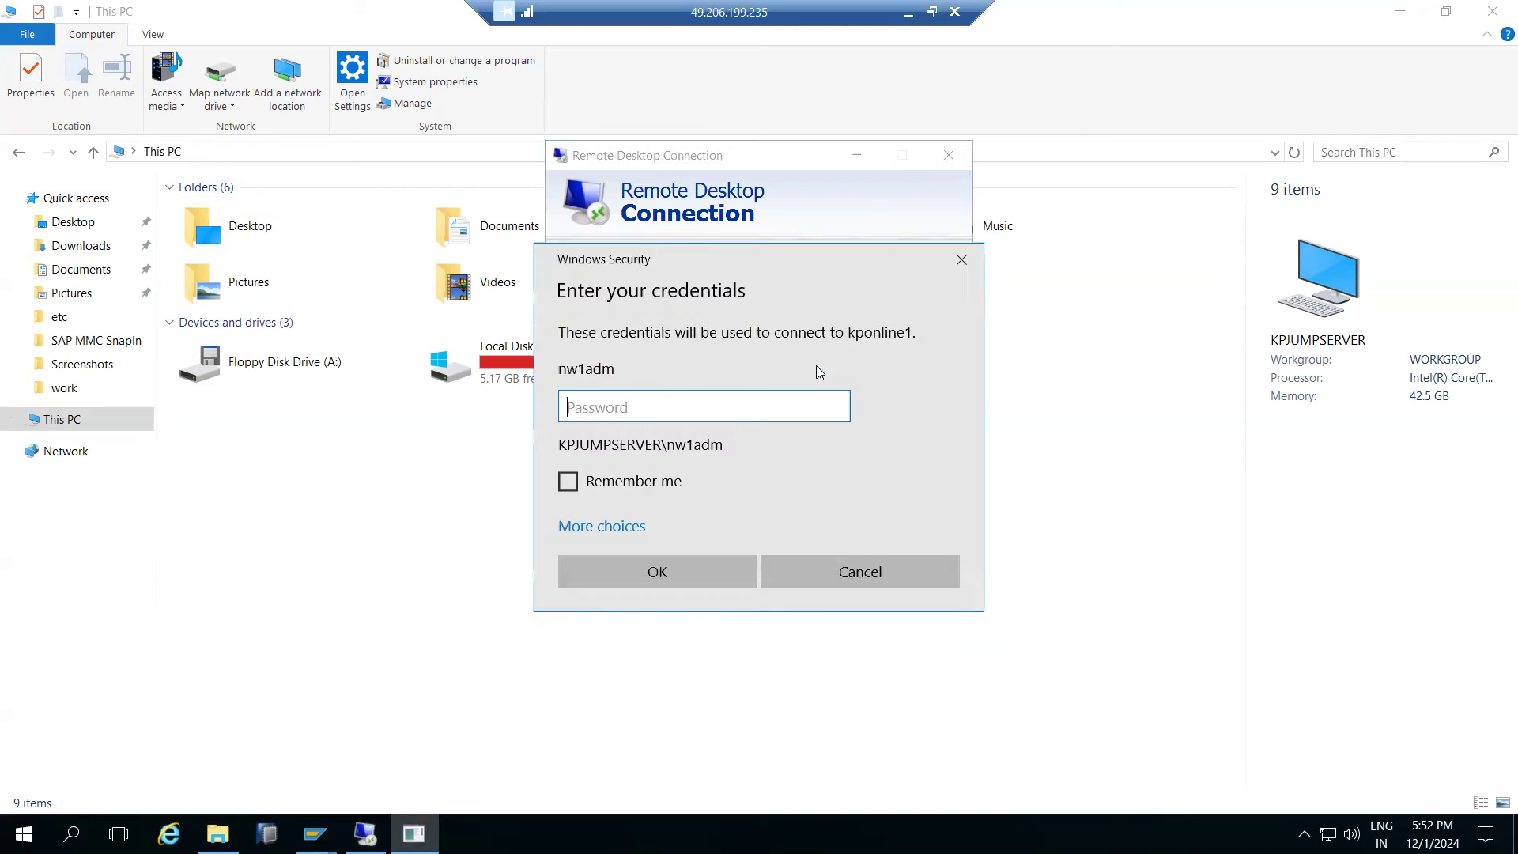
text(*********)
key(Return)
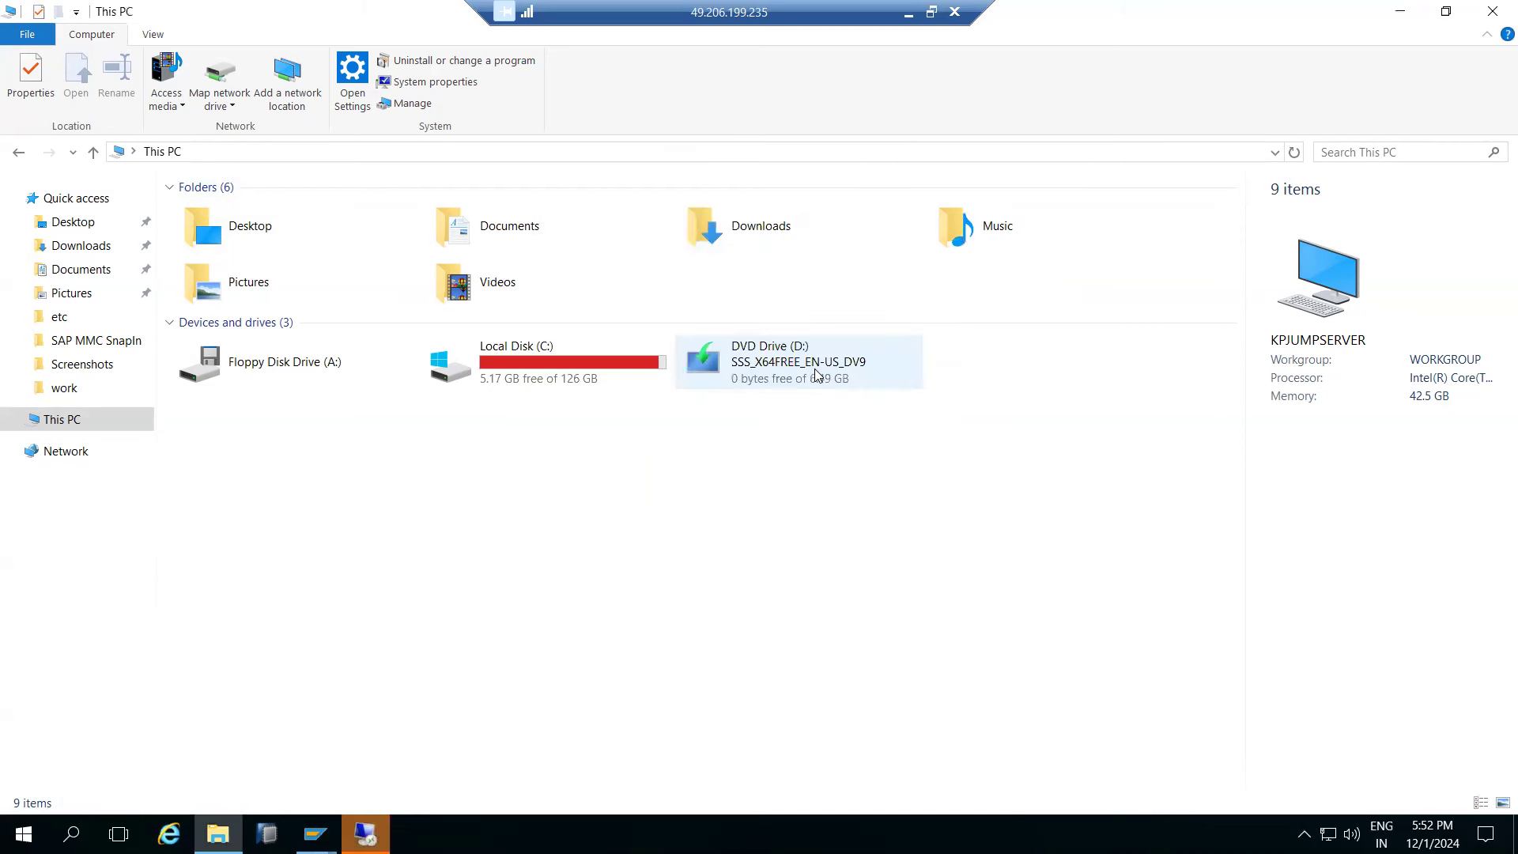
click(803, 435)
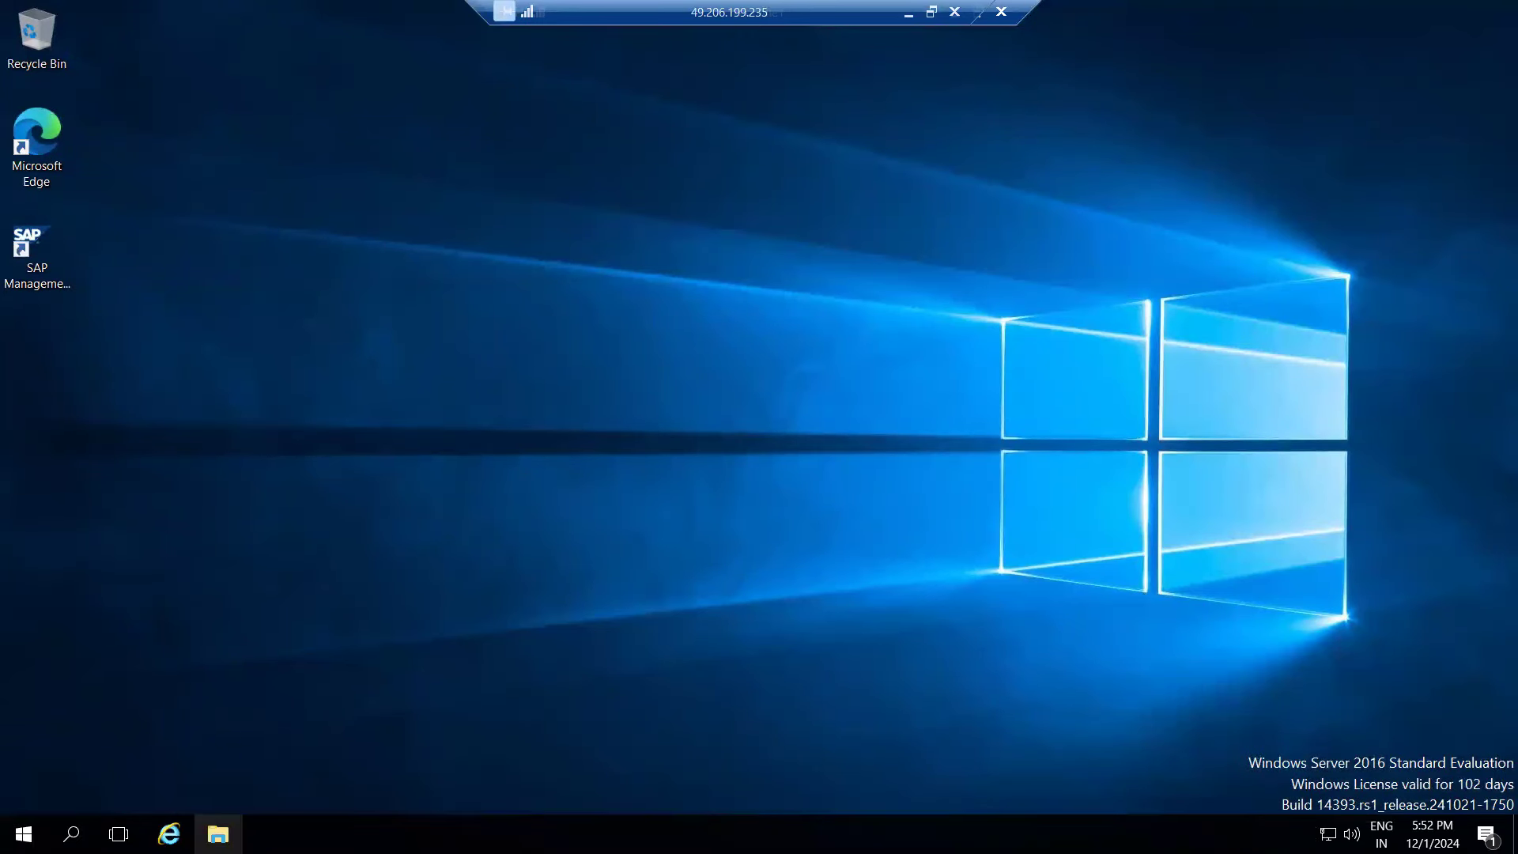
- Browse the remote File Explorer to SAP (E:)\usr\sap\trans
click(218, 834)
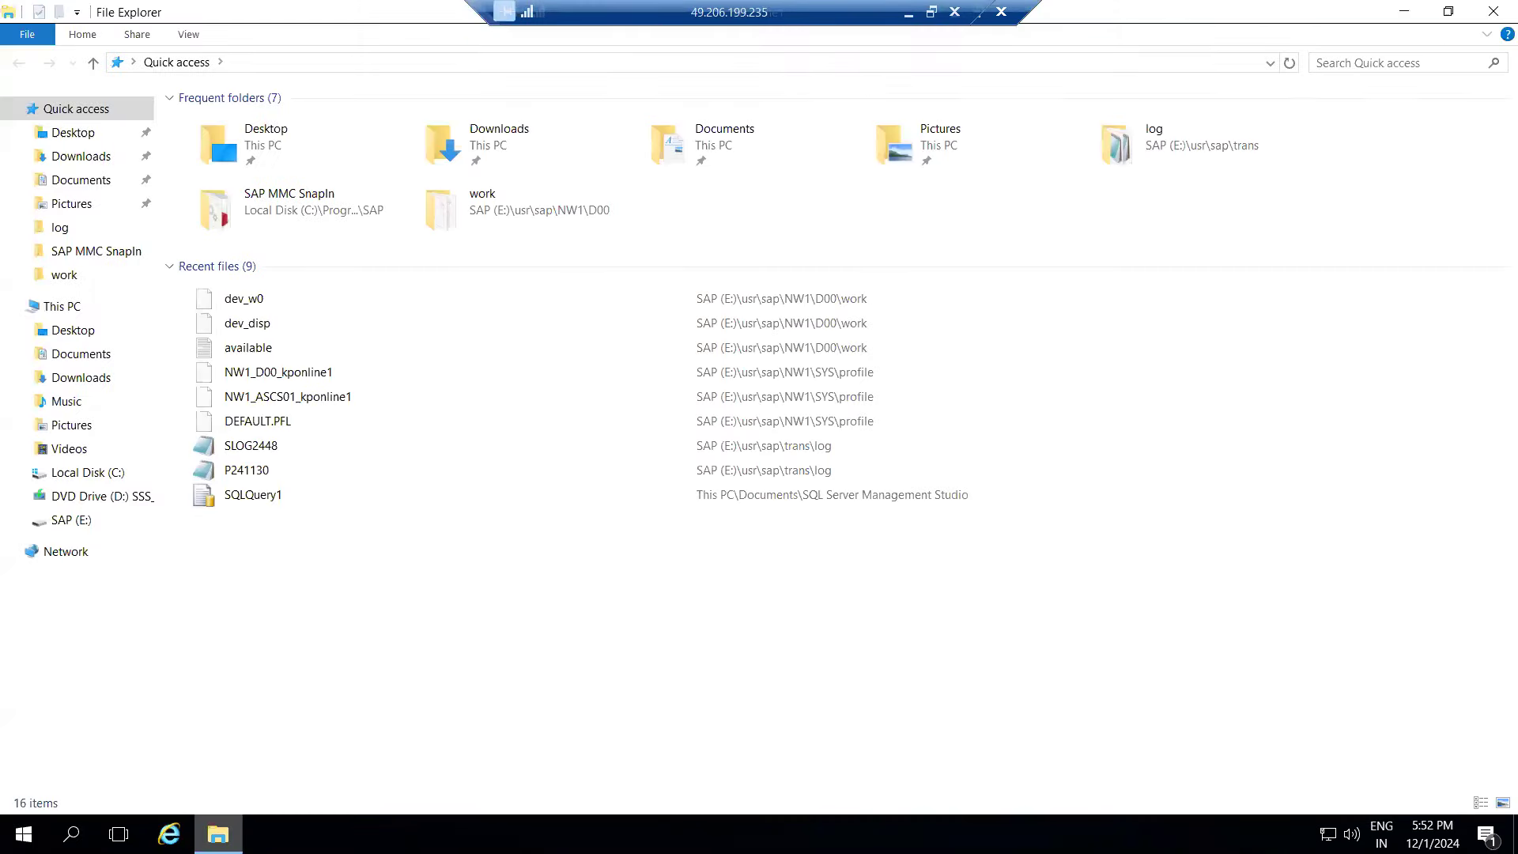
click(74, 521)
double_click(203, 360)
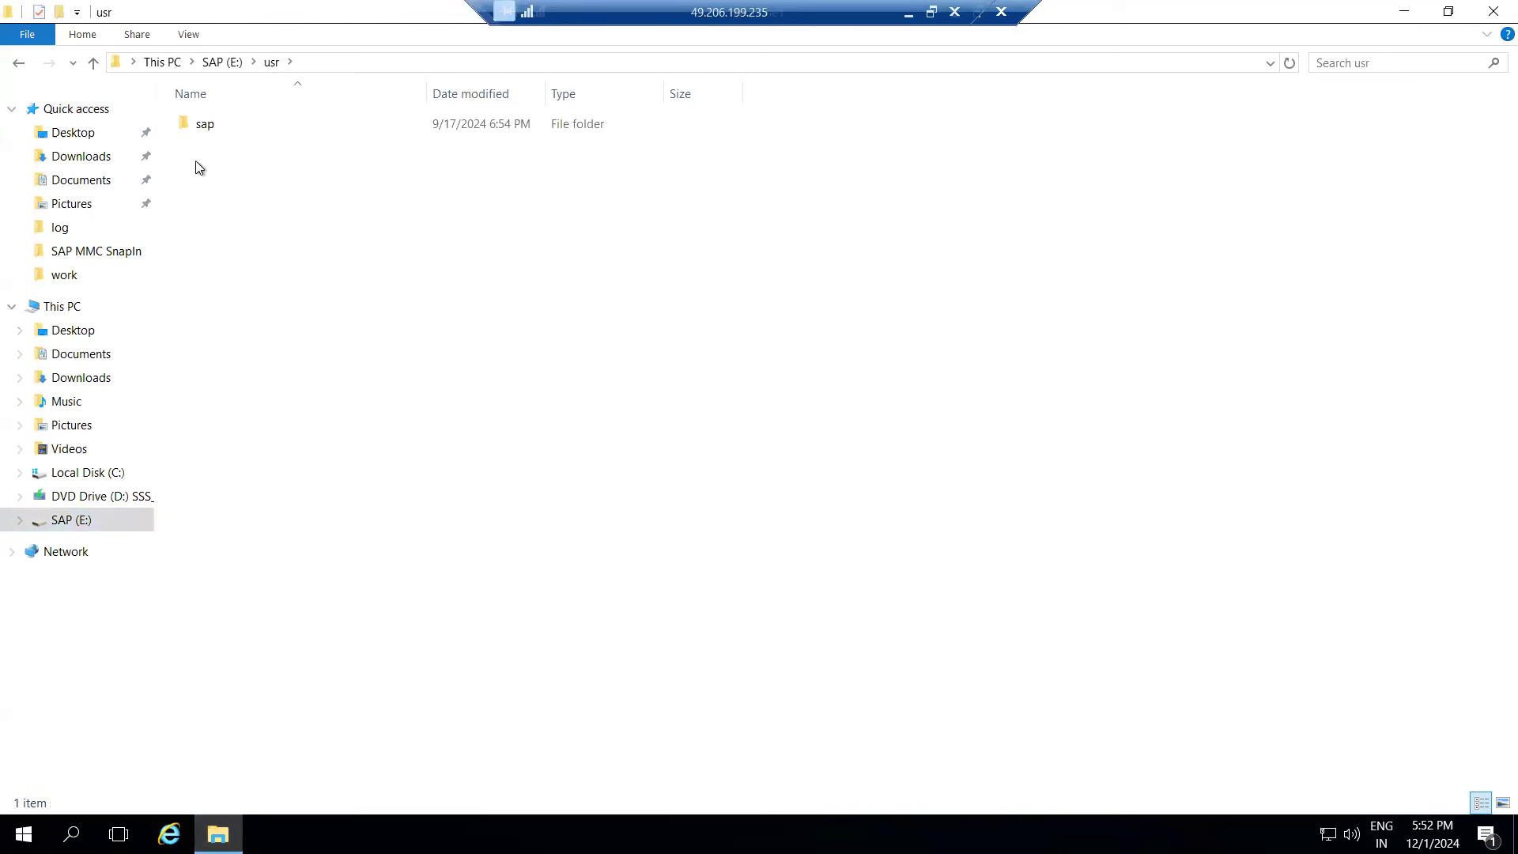
double_click(201, 125)
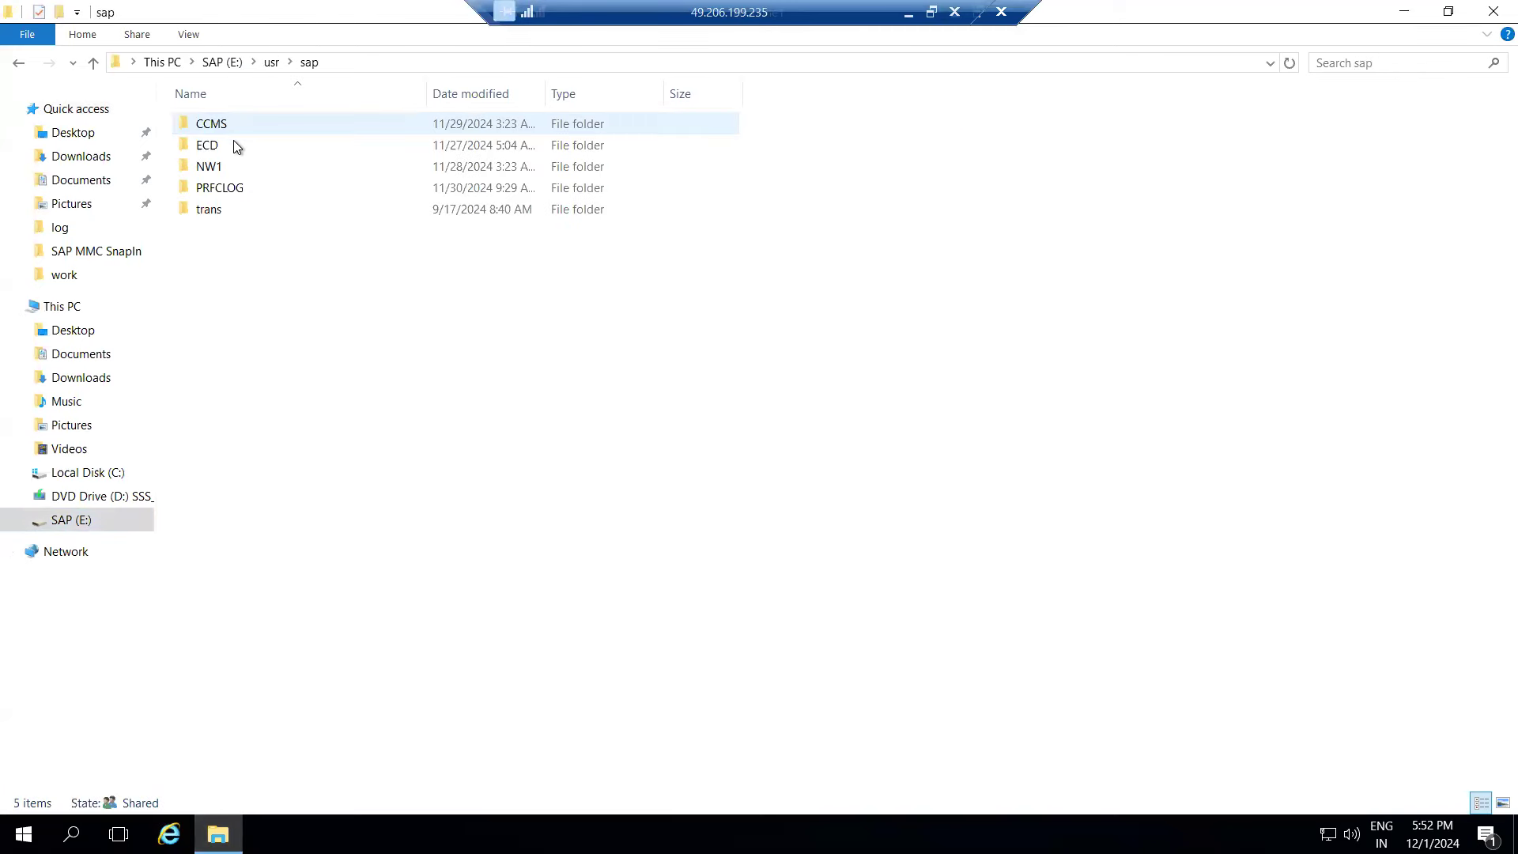
double_click(209, 208)
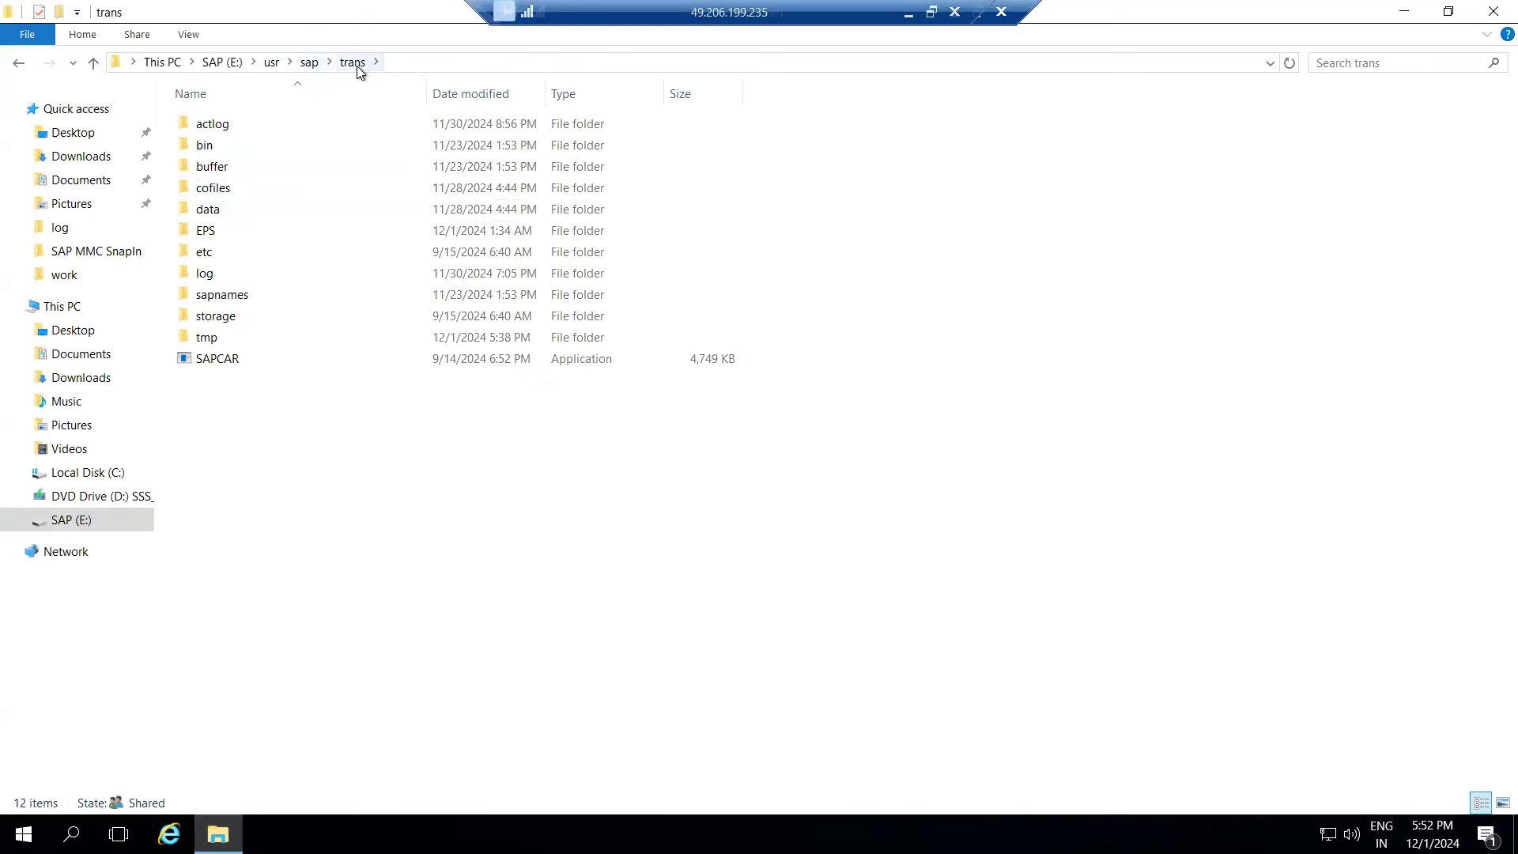
double_click(207, 145)
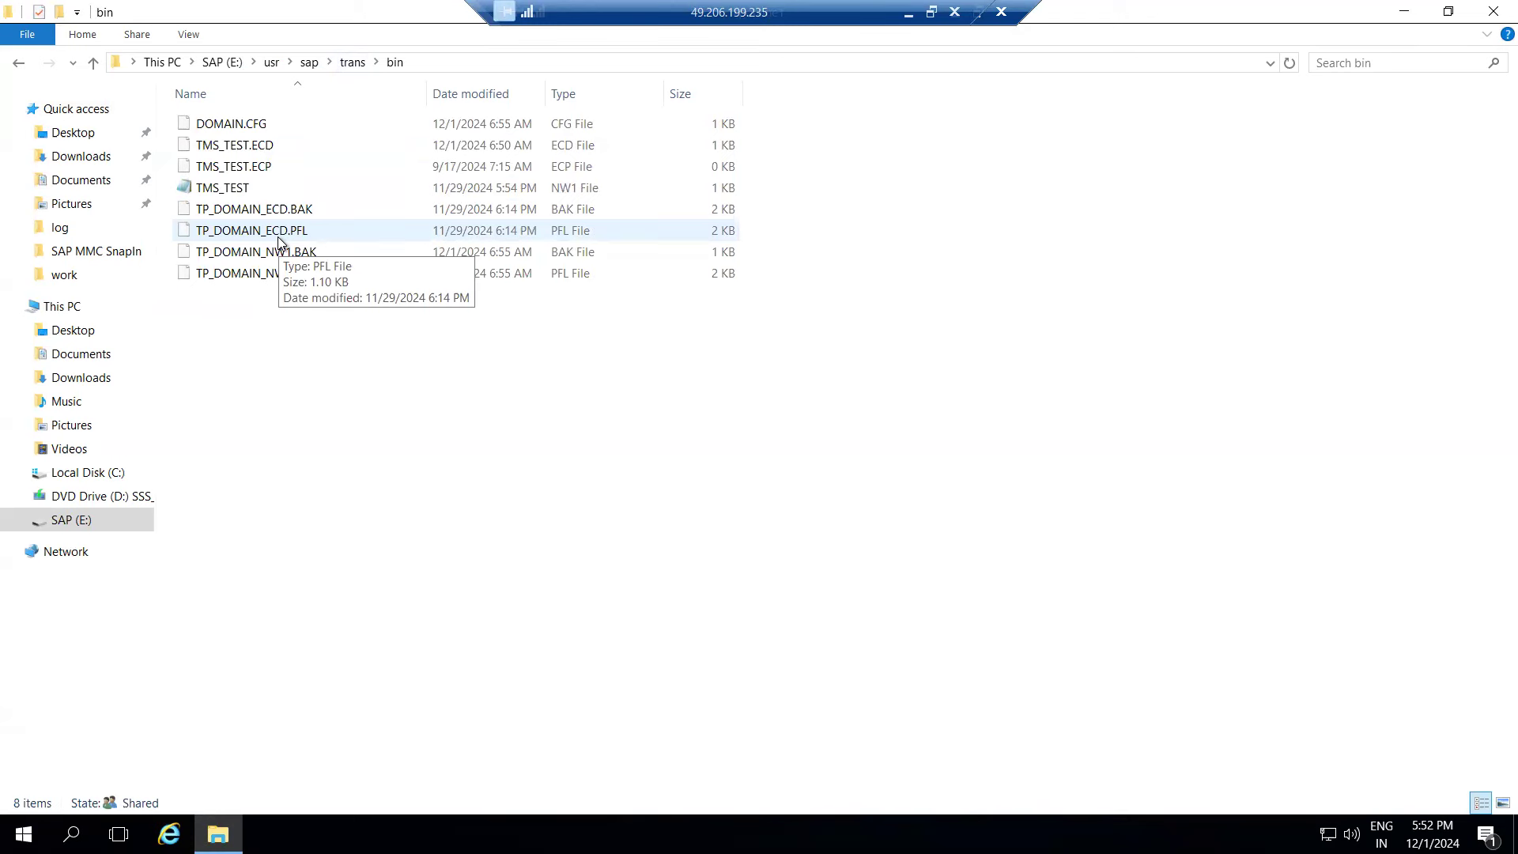
click(439, 65)
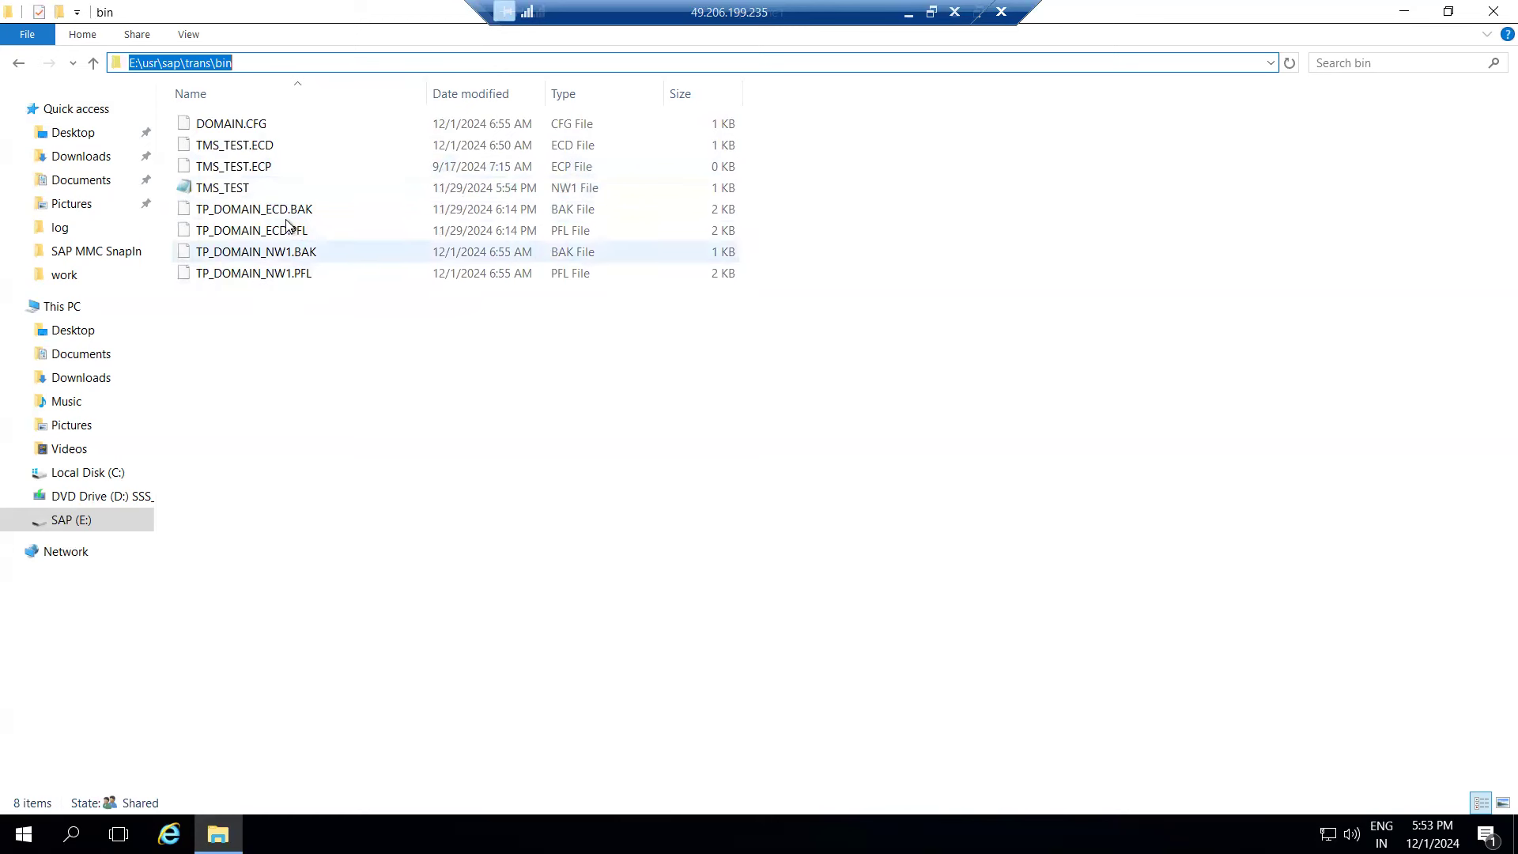
drag(279, 310, 238, 125)
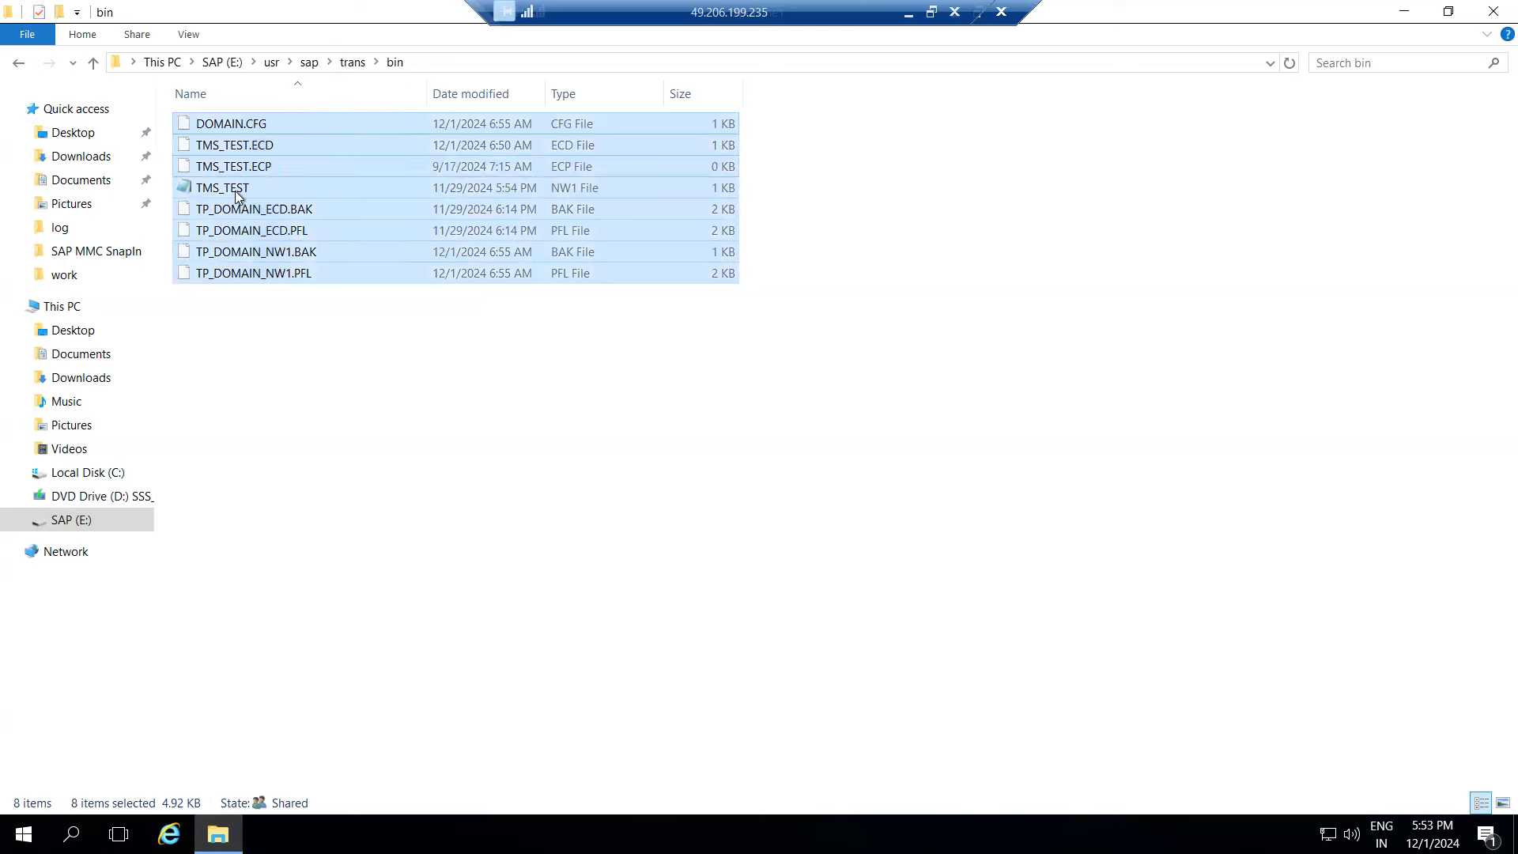
click(253, 304)
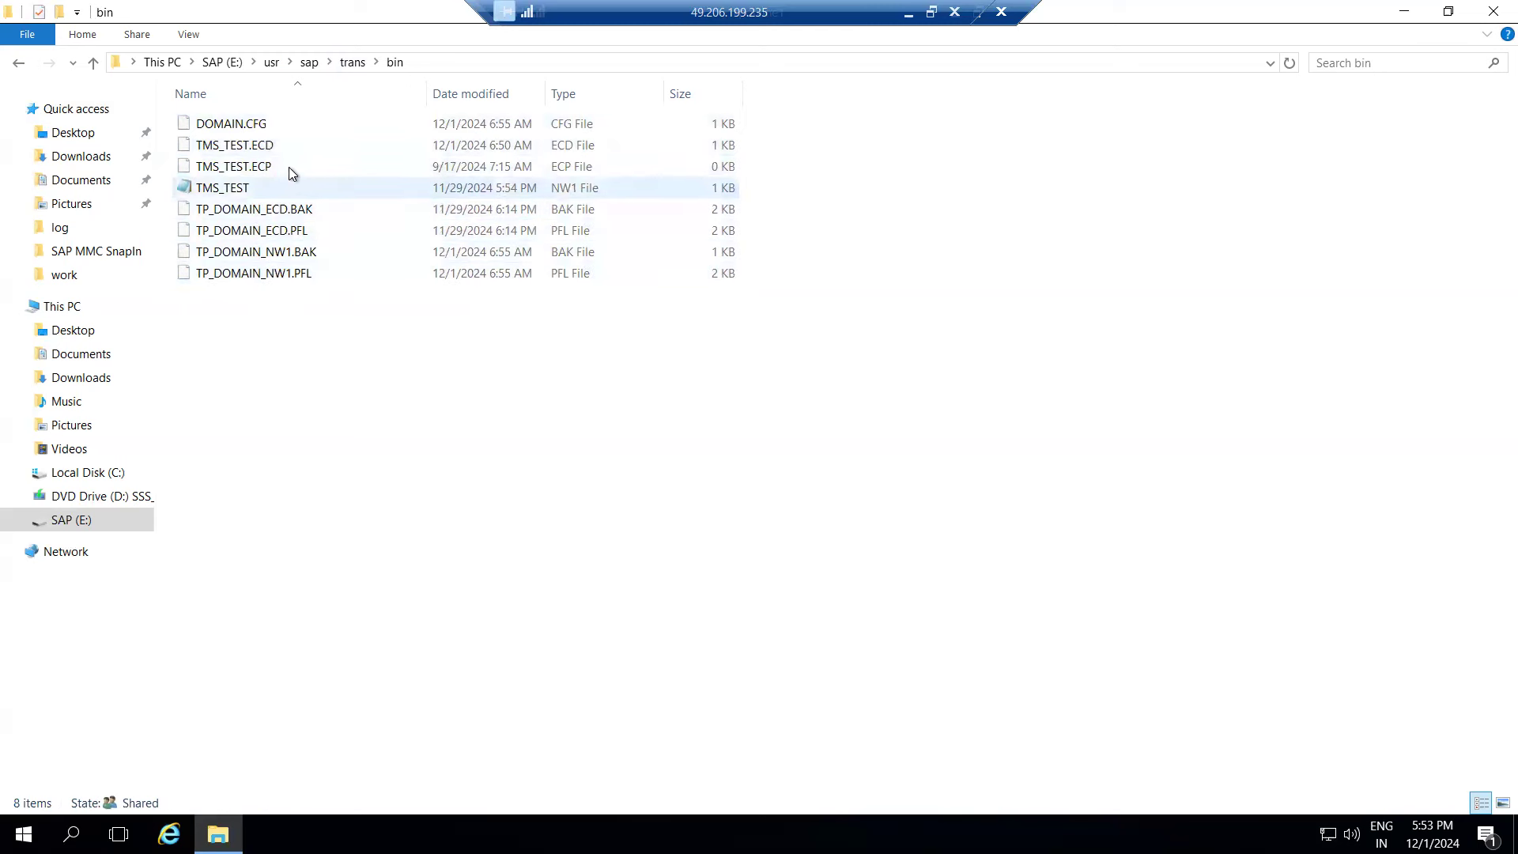
click(353, 63)
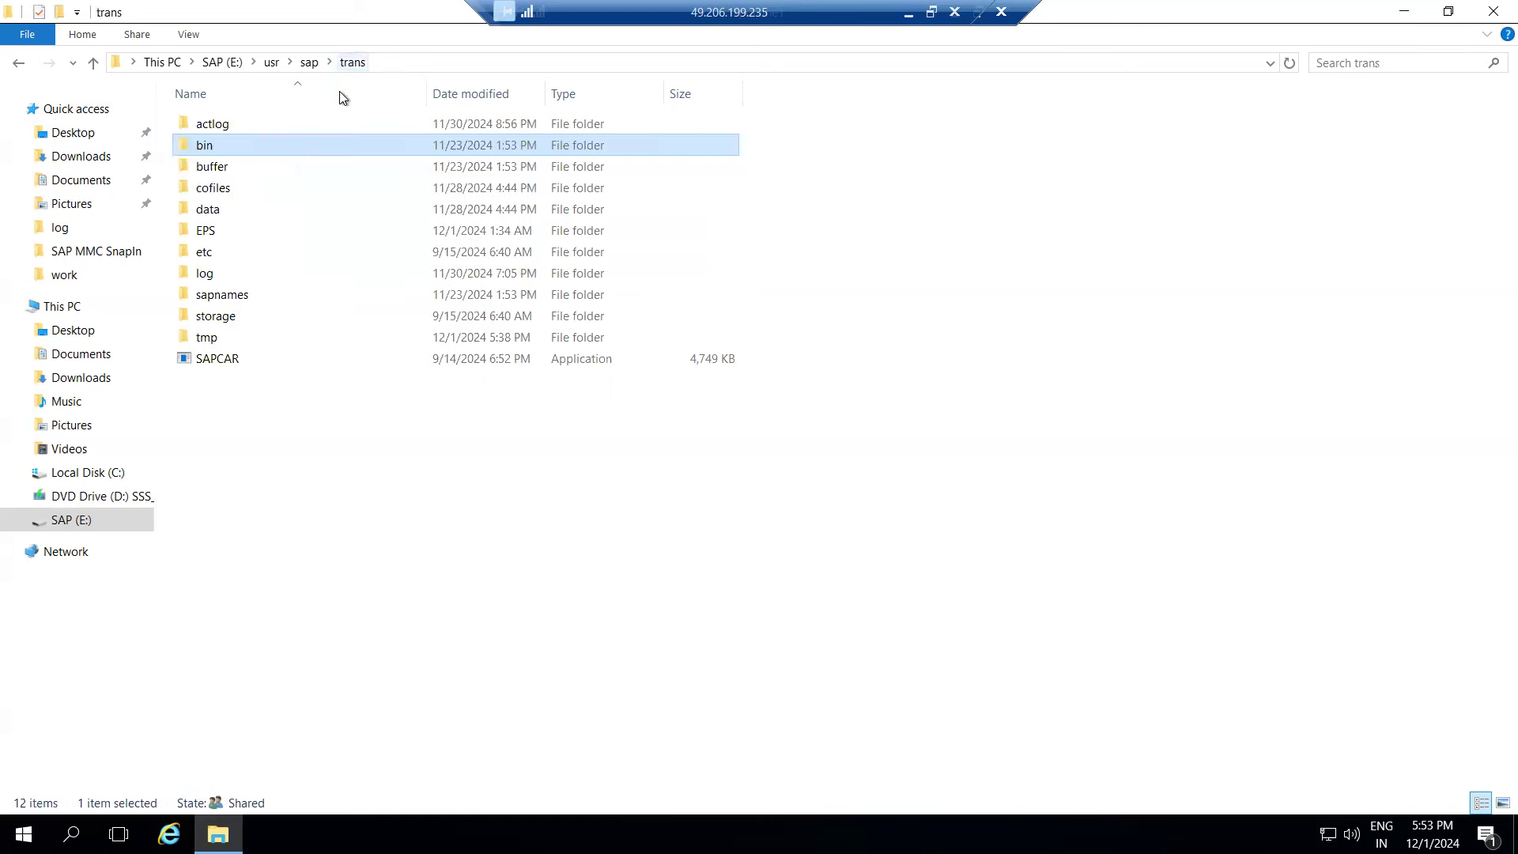
- Open the ECD transport buffer file in Notepad, read its transport entries to the end, and close it
double_click(210, 169)
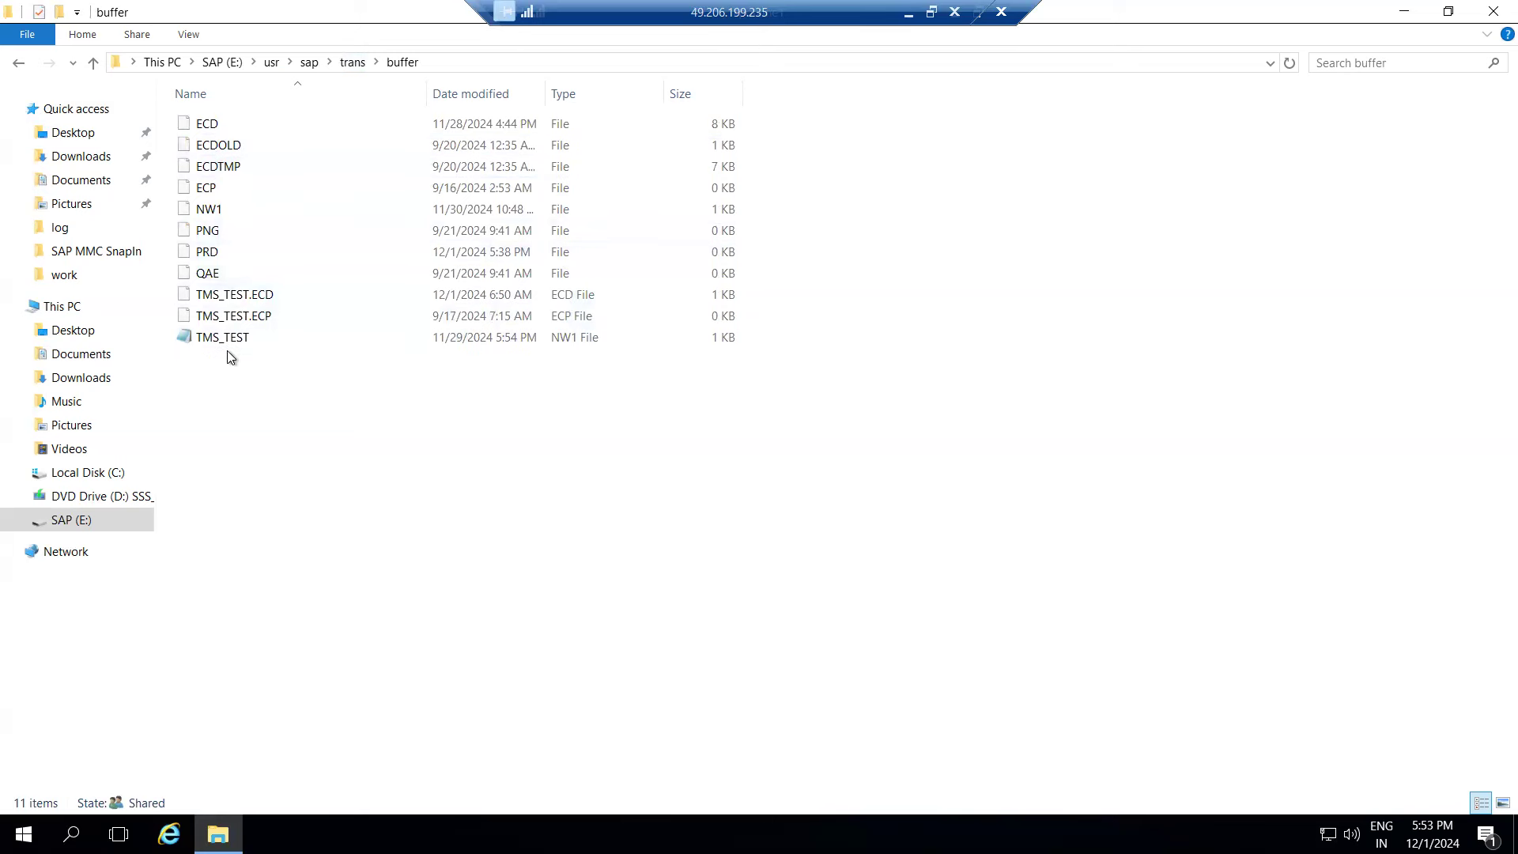
double_click(210, 126)
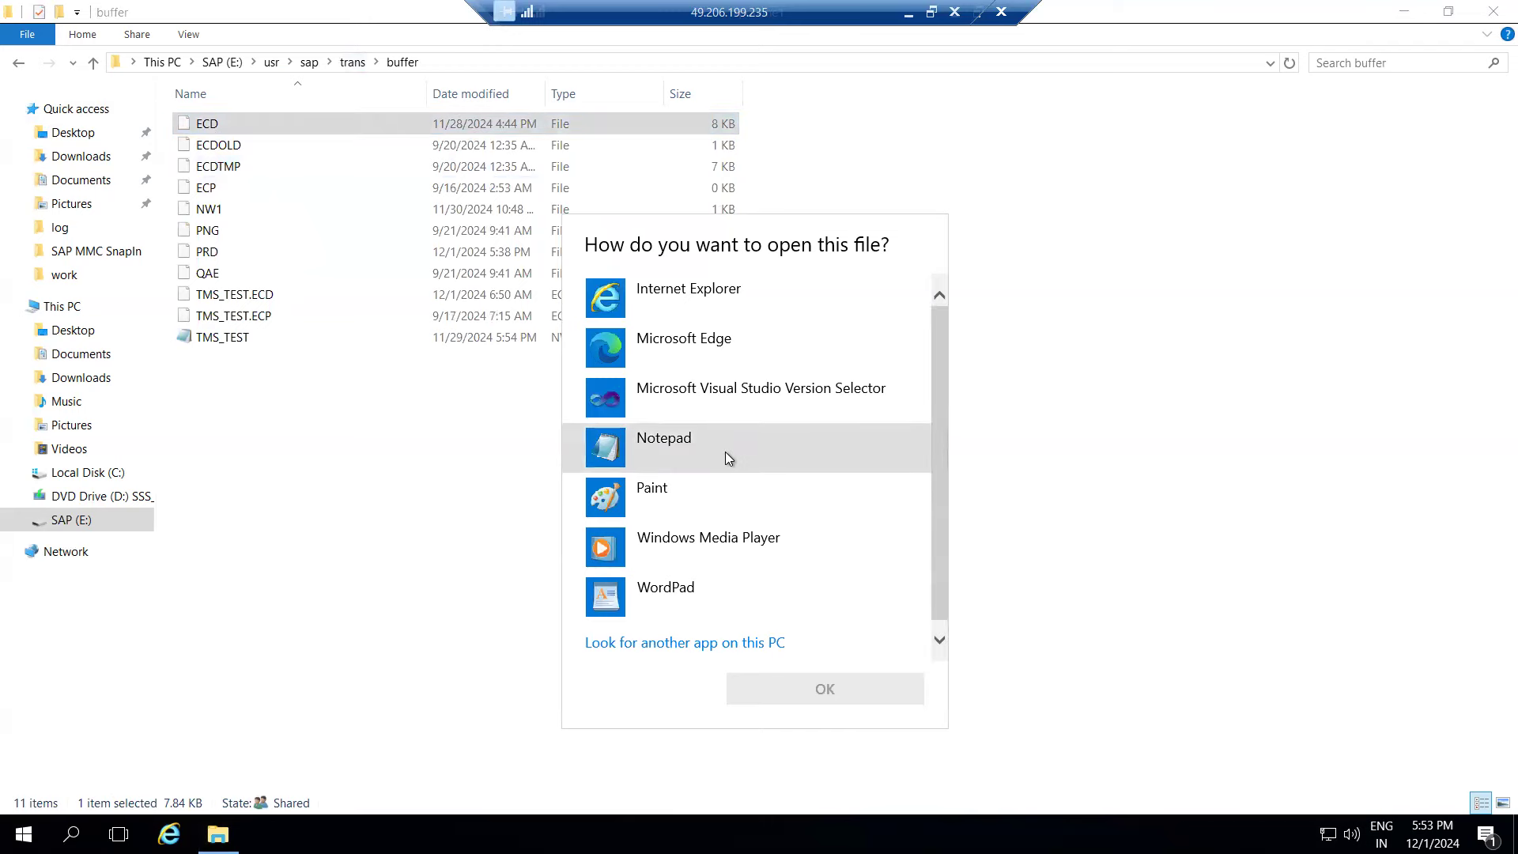
click(723, 449)
click(722, 449)
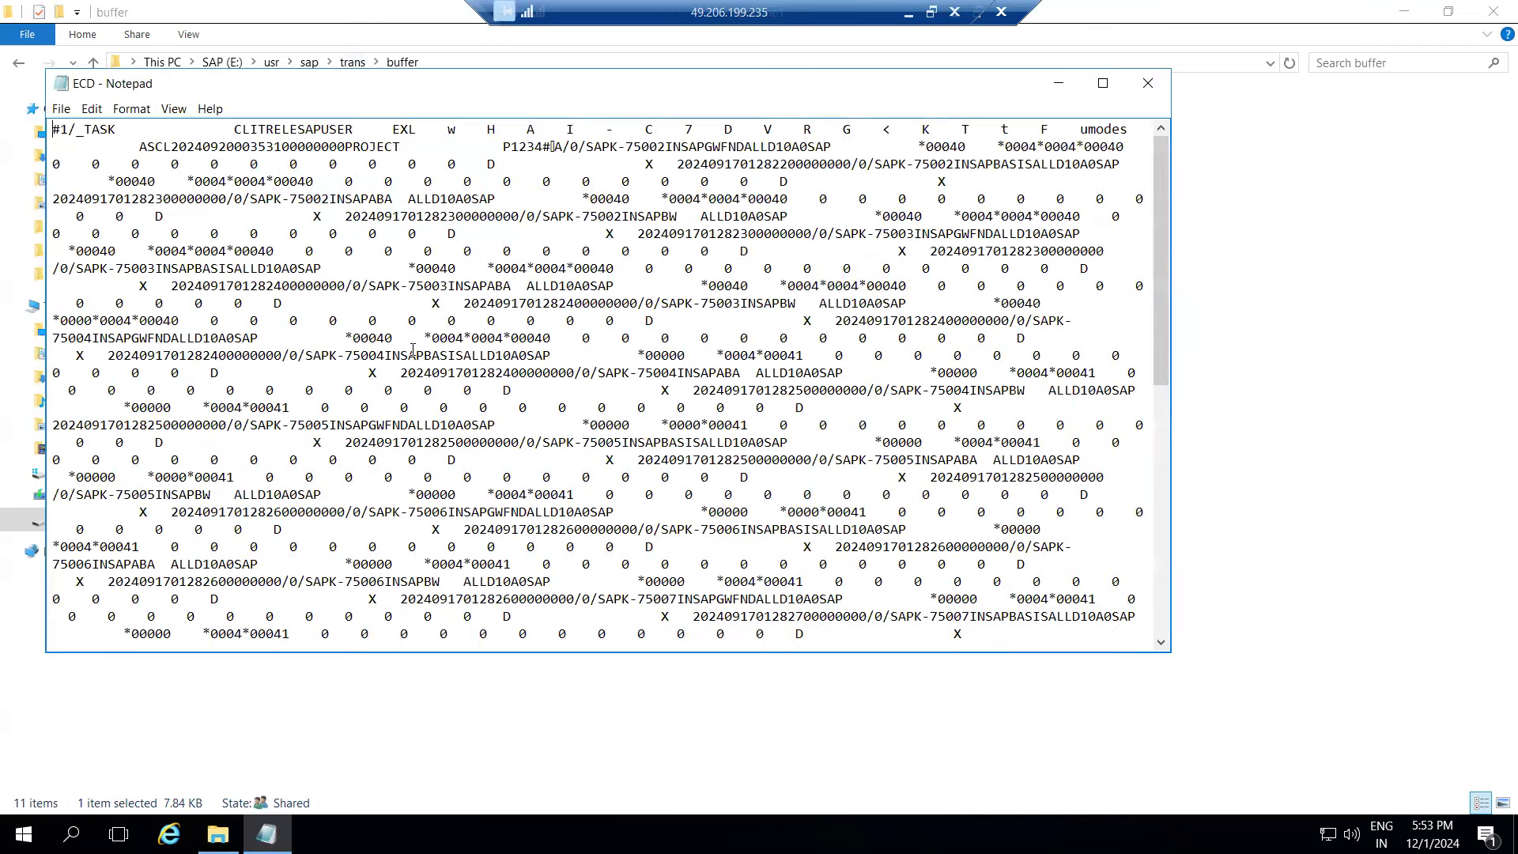
scroll(411, 459, down, 10)
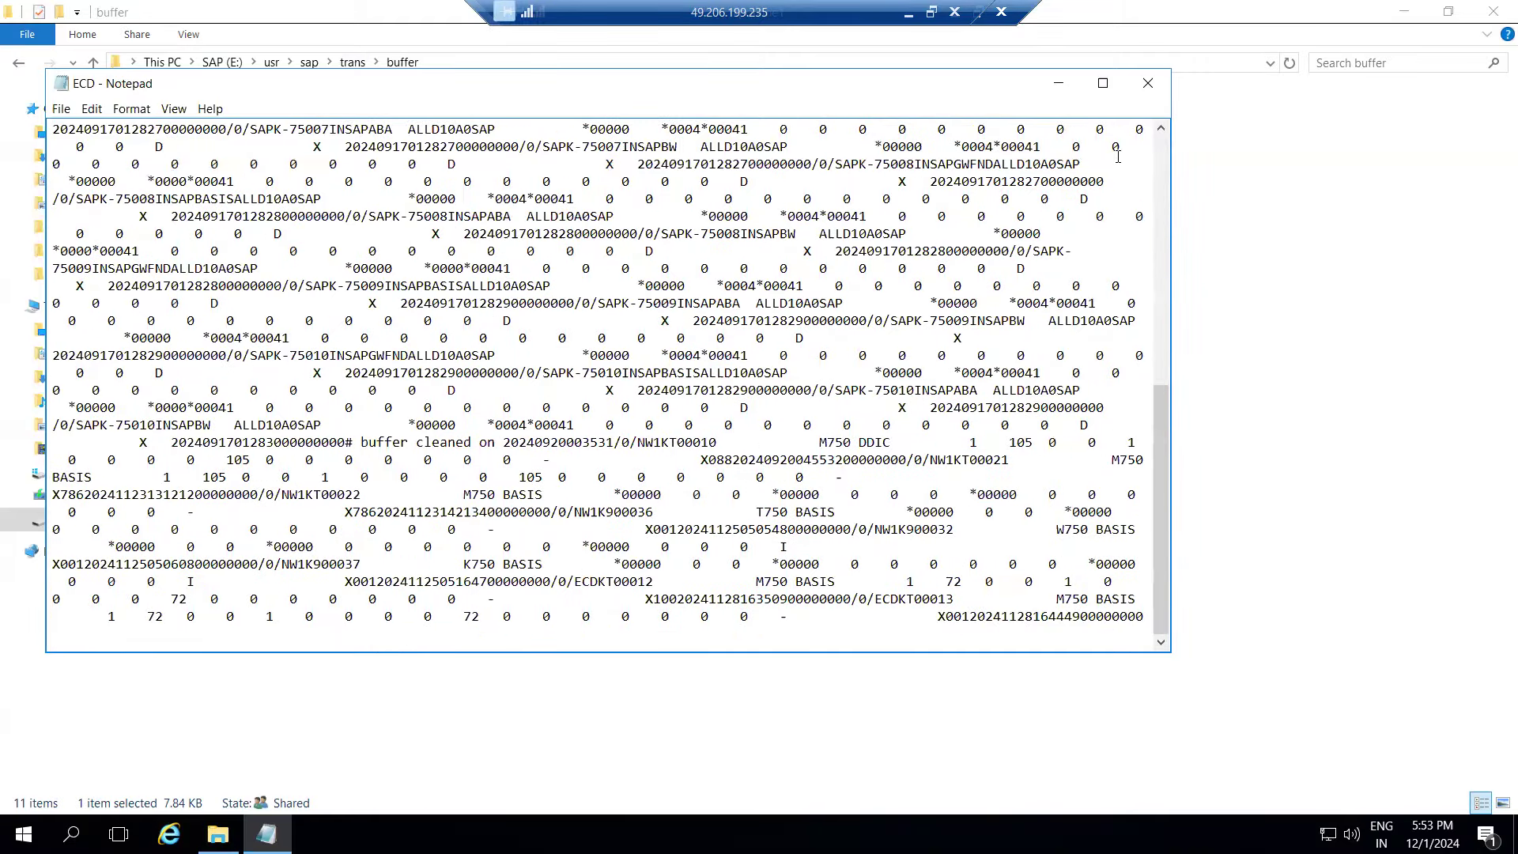
click(1147, 83)
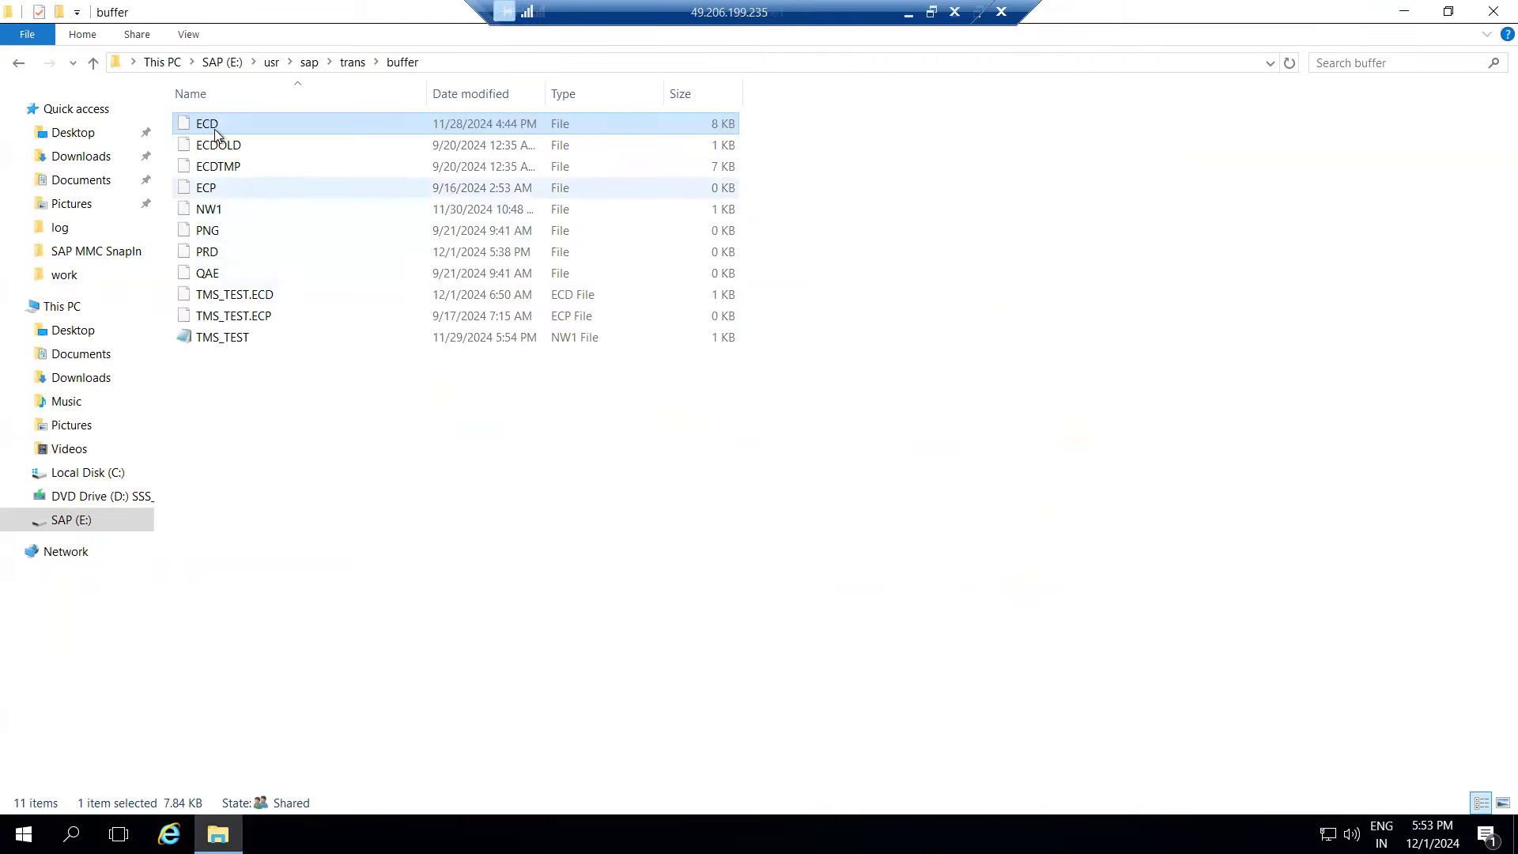
- Open the cofiles folder under trans and sort it newest first by date modified
click(353, 62)
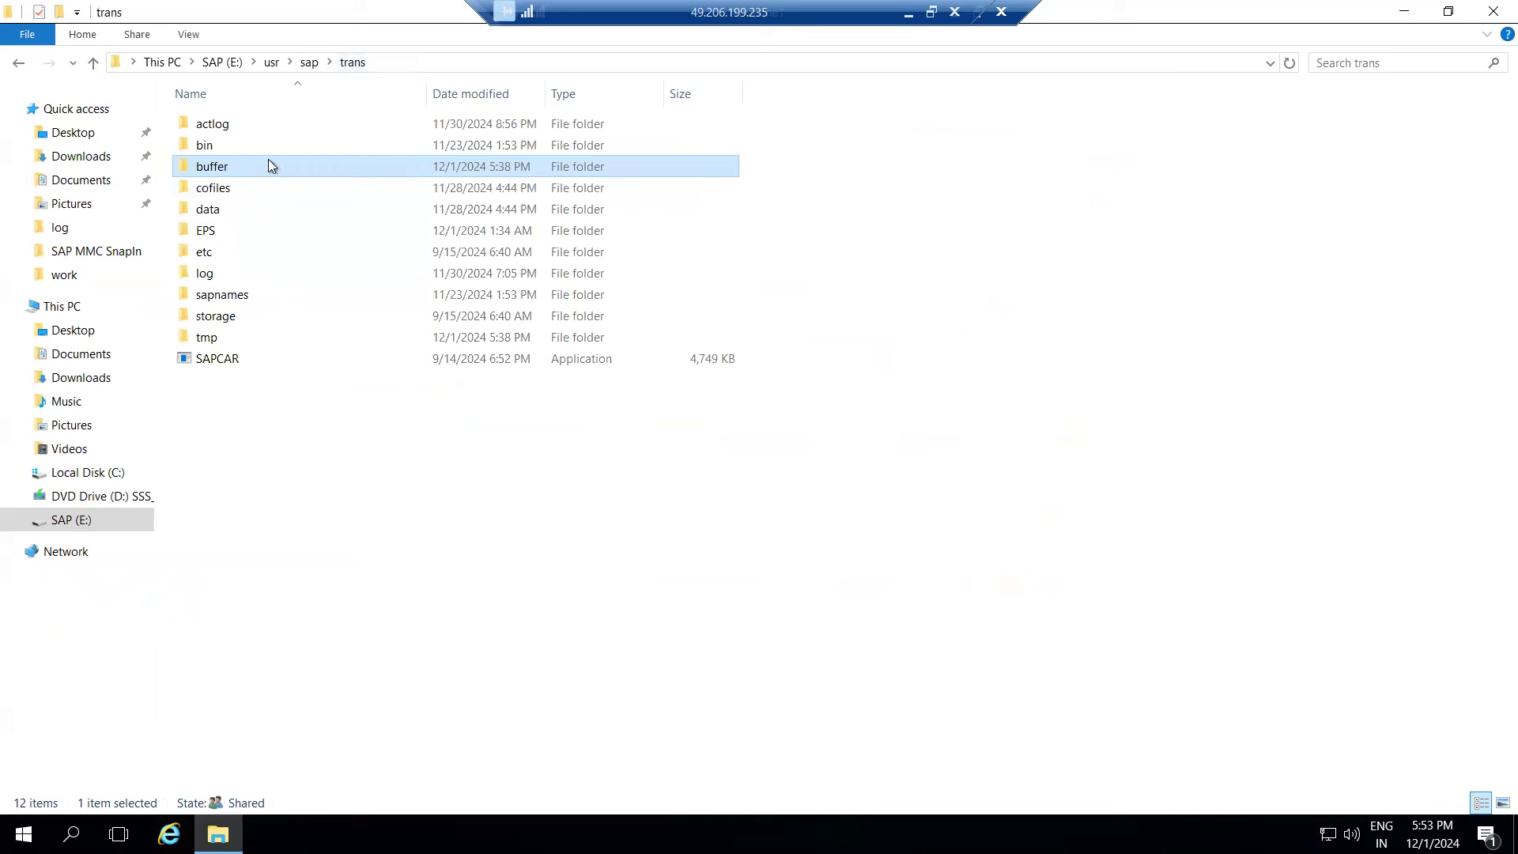
double_click(217, 188)
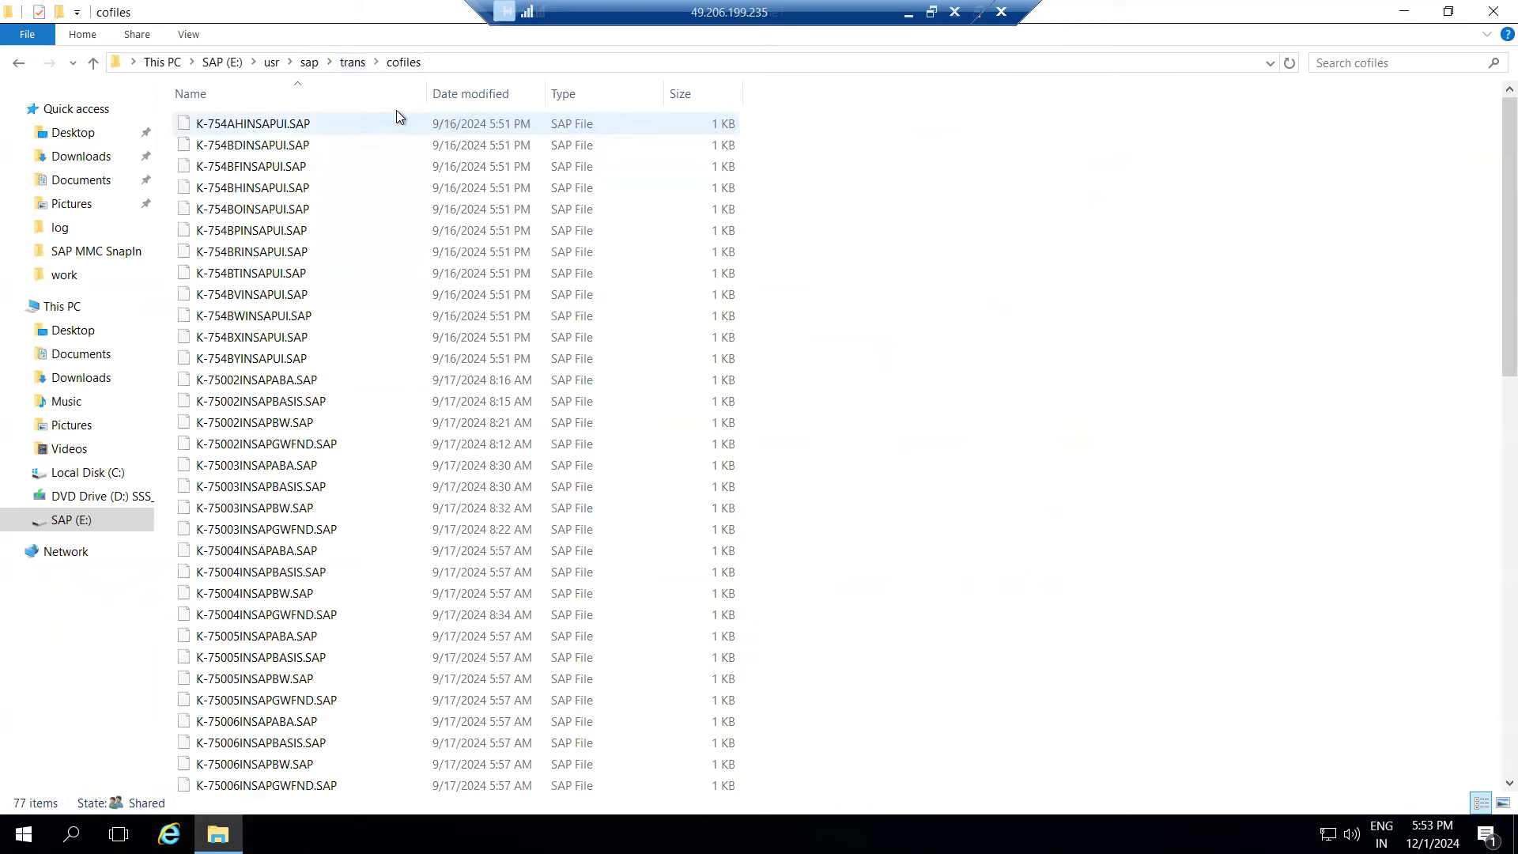
click(486, 96)
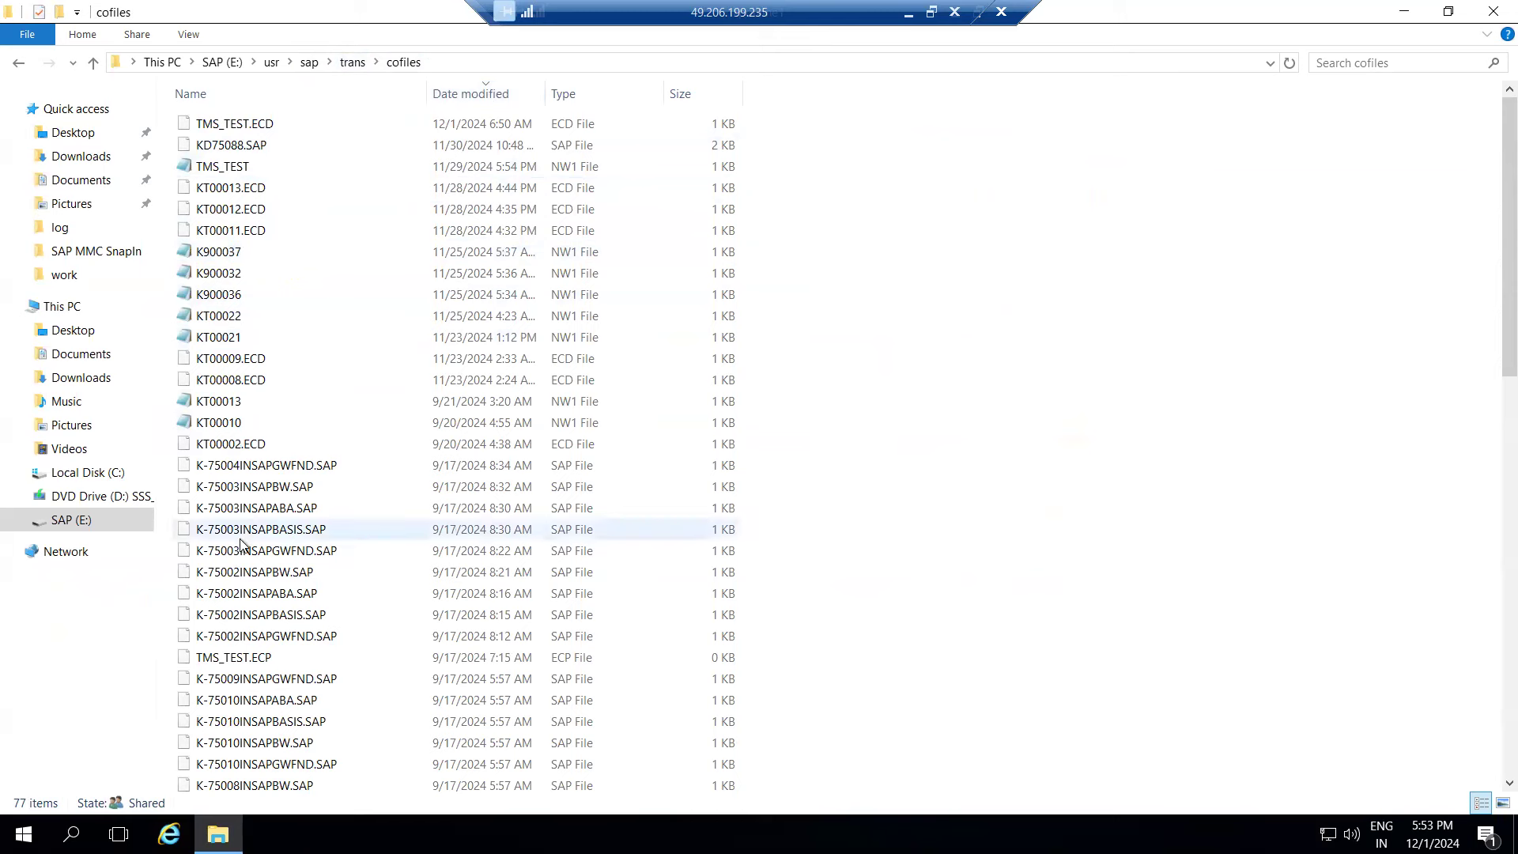
- Sort the data folder by date modified too, then return to the cofiles folder
click(352, 63)
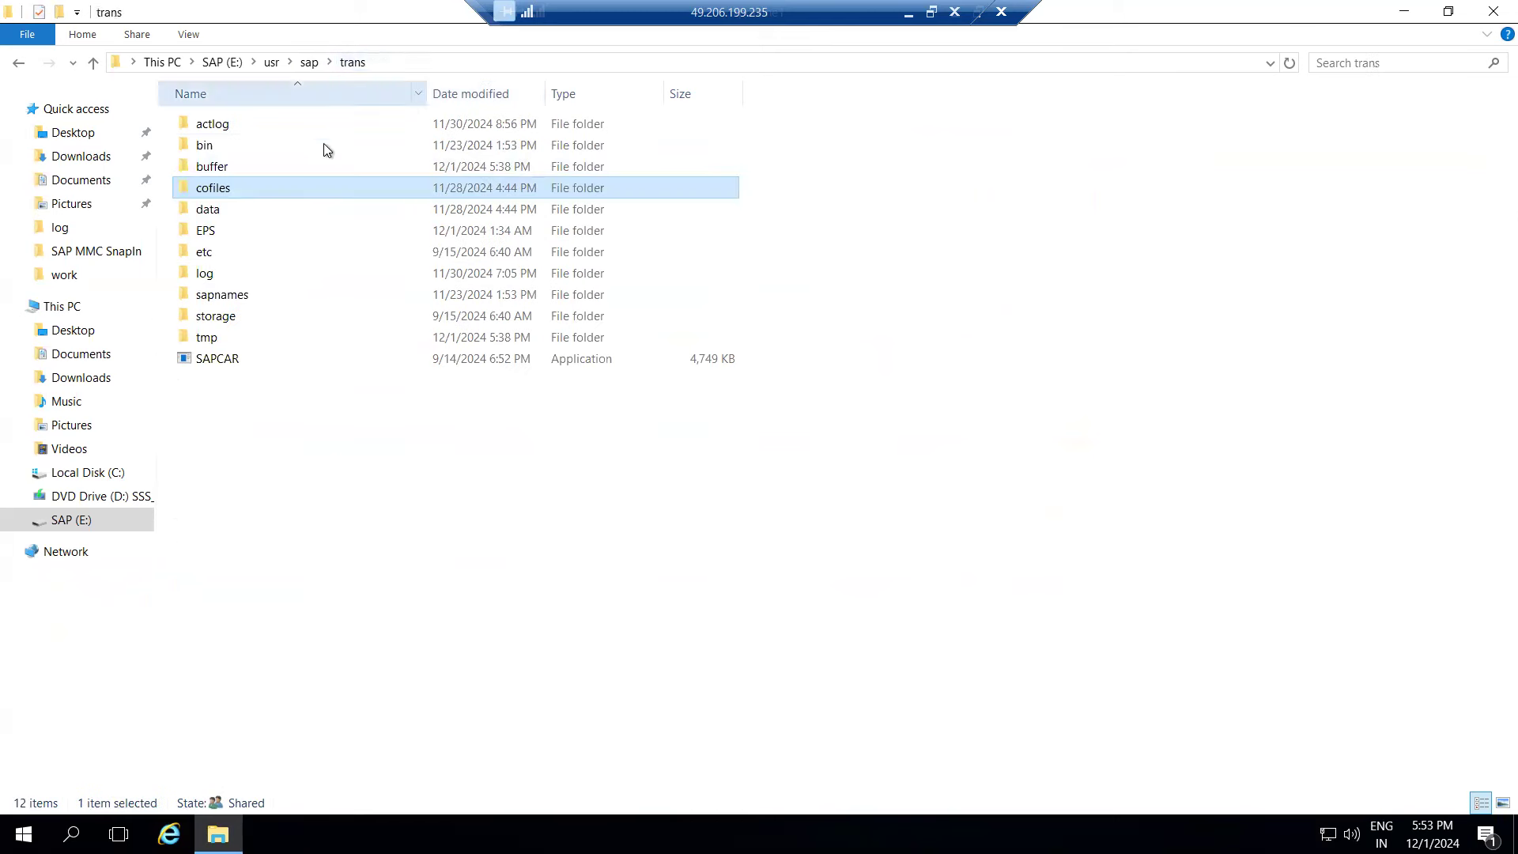
double_click(210, 212)
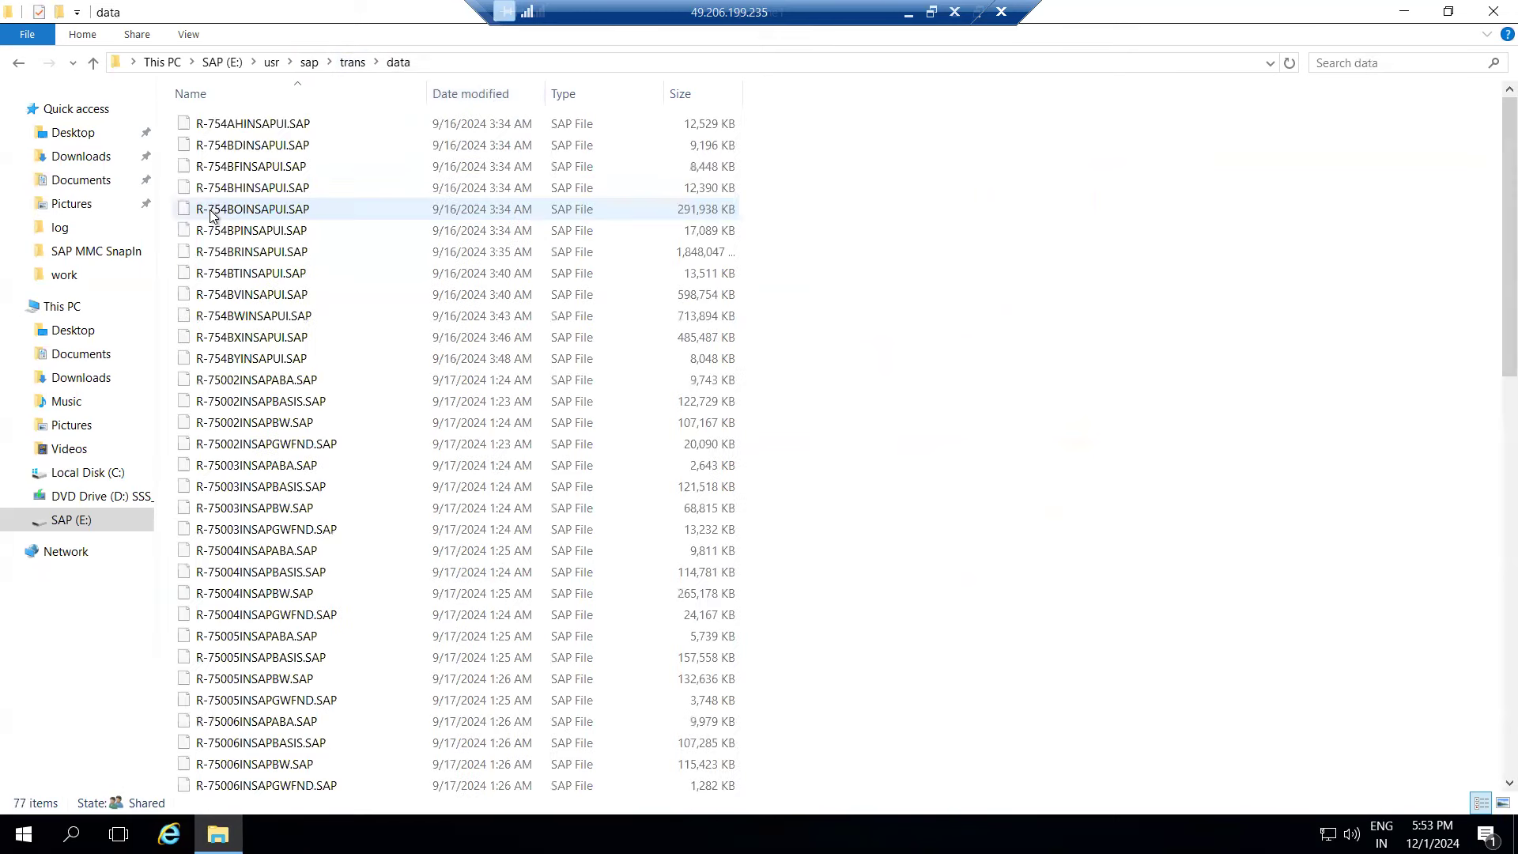
click(464, 95)
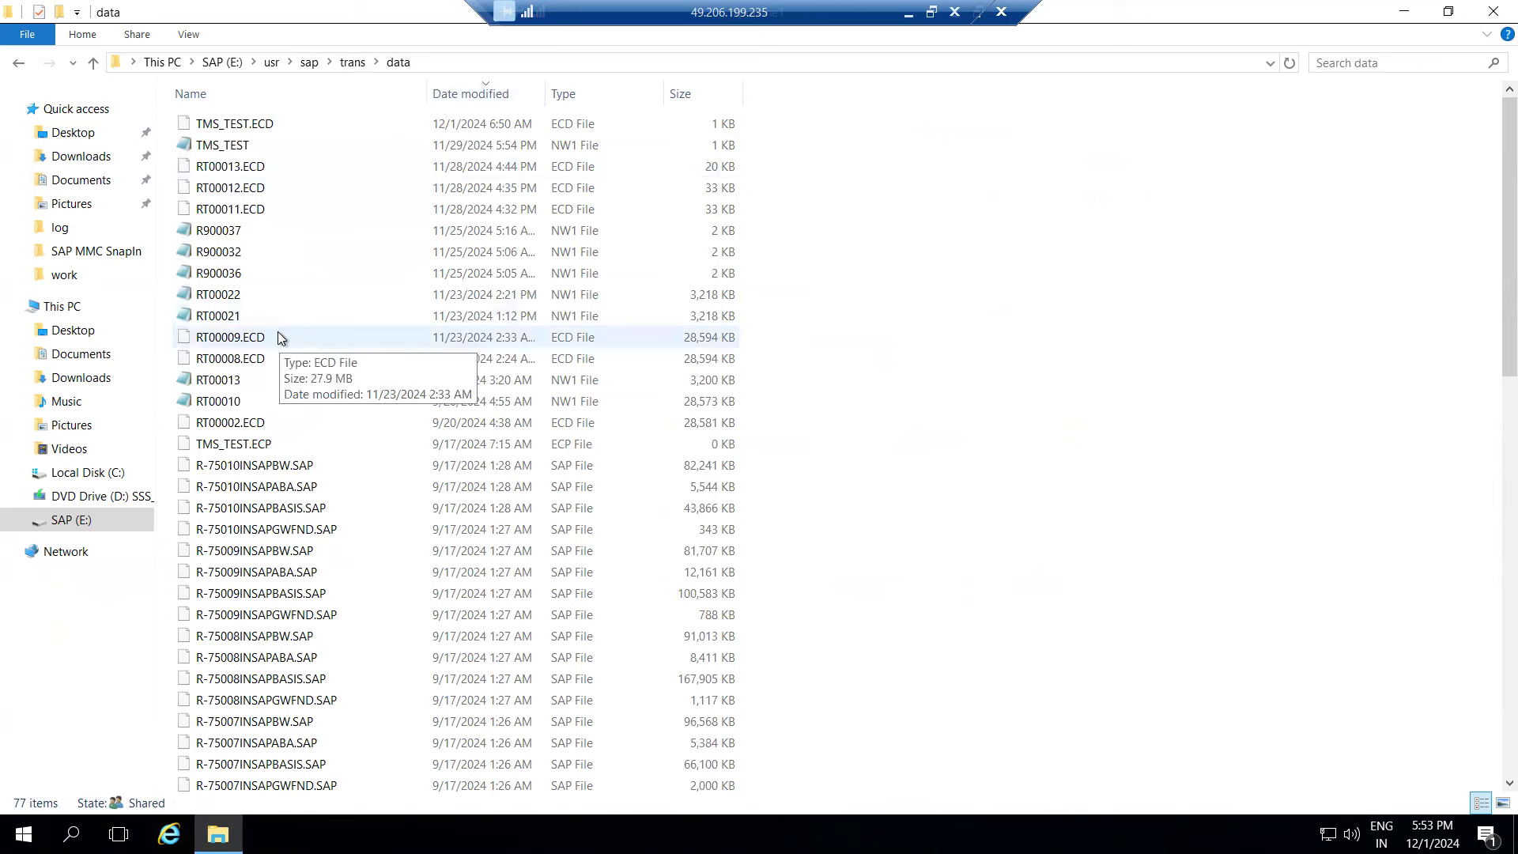
click(353, 63)
double_click(229, 187)
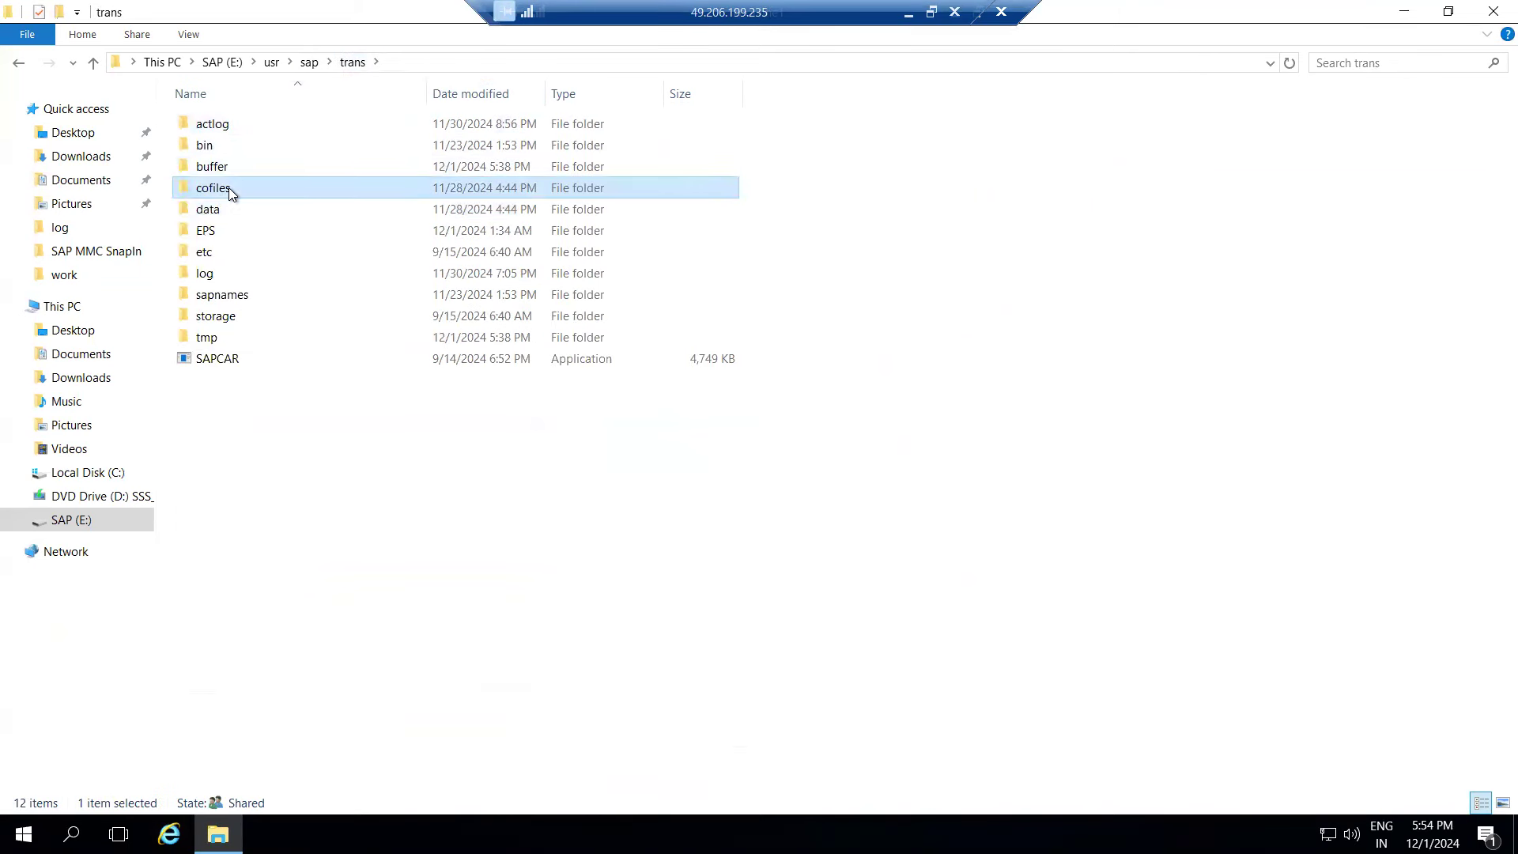
drag(816, 10, 689, 9)
- Bring up Display Request ECDK900029 in SAP and release task ECDK900030
click(956, 13)
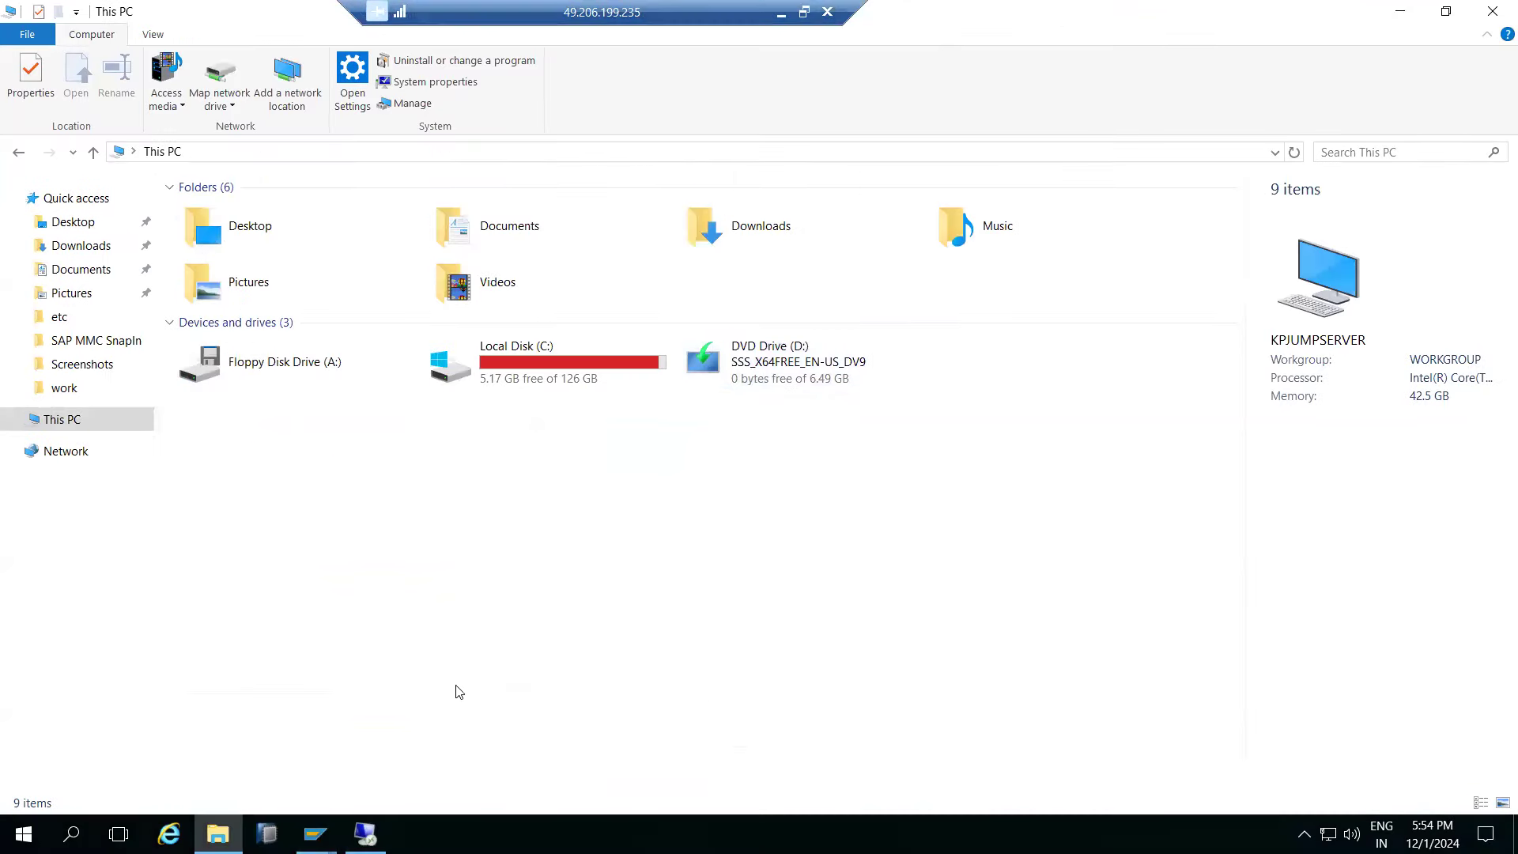
click(316, 834)
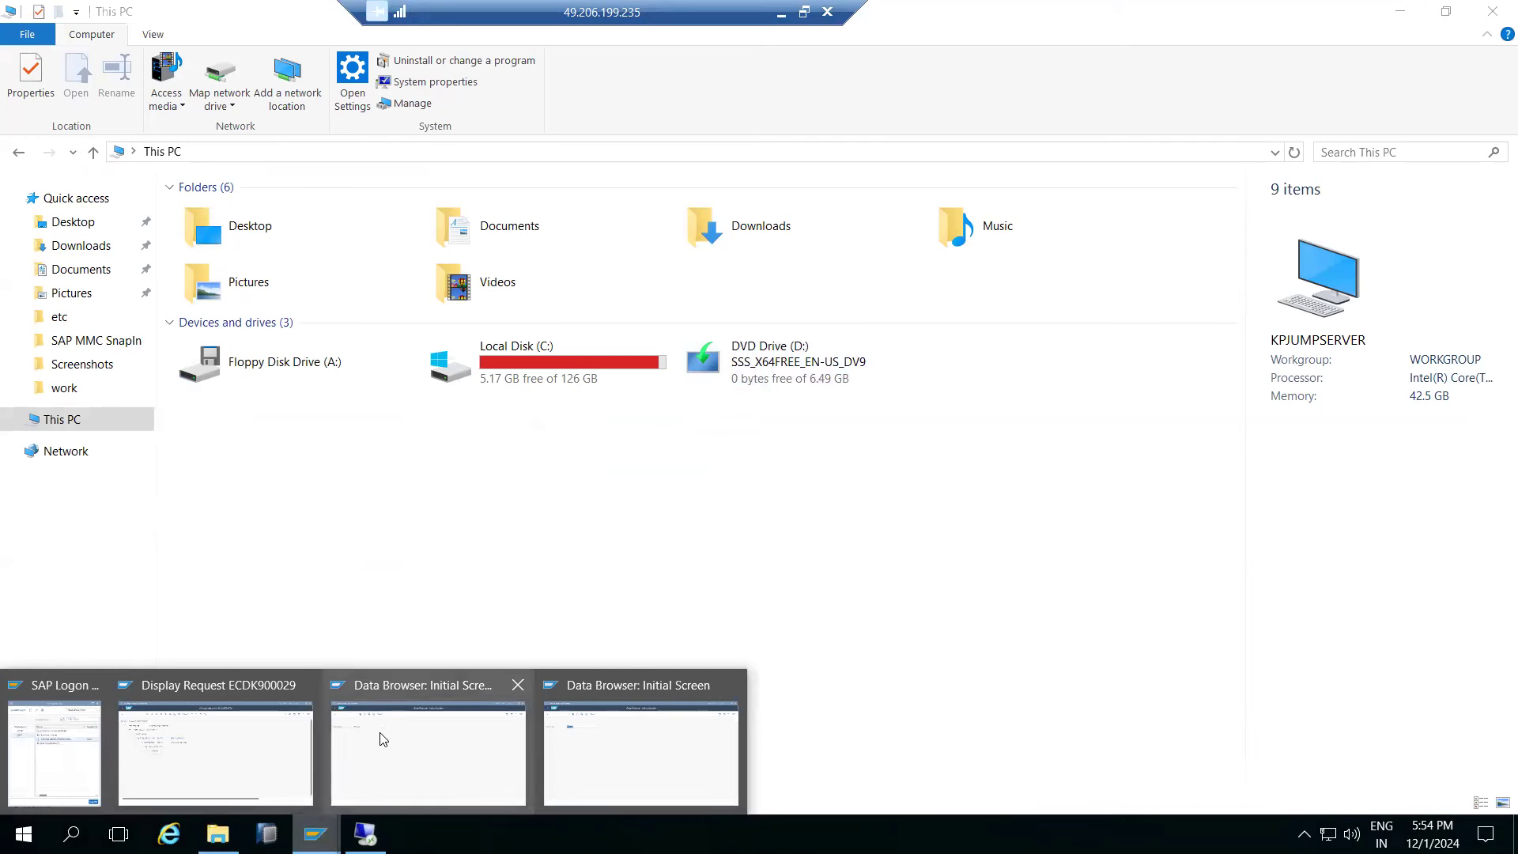
click(199, 751)
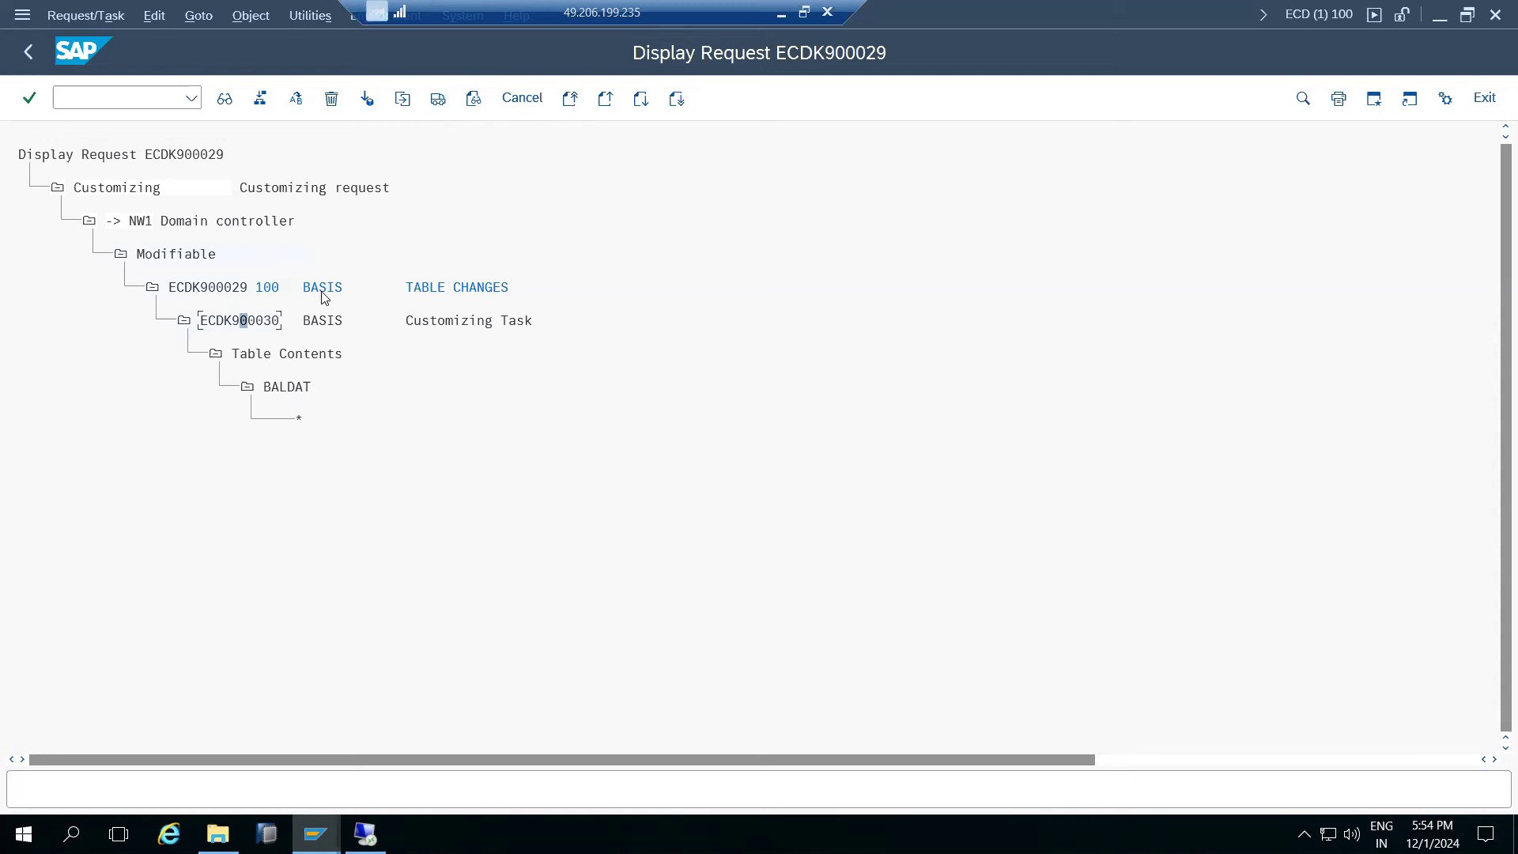
click(438, 100)
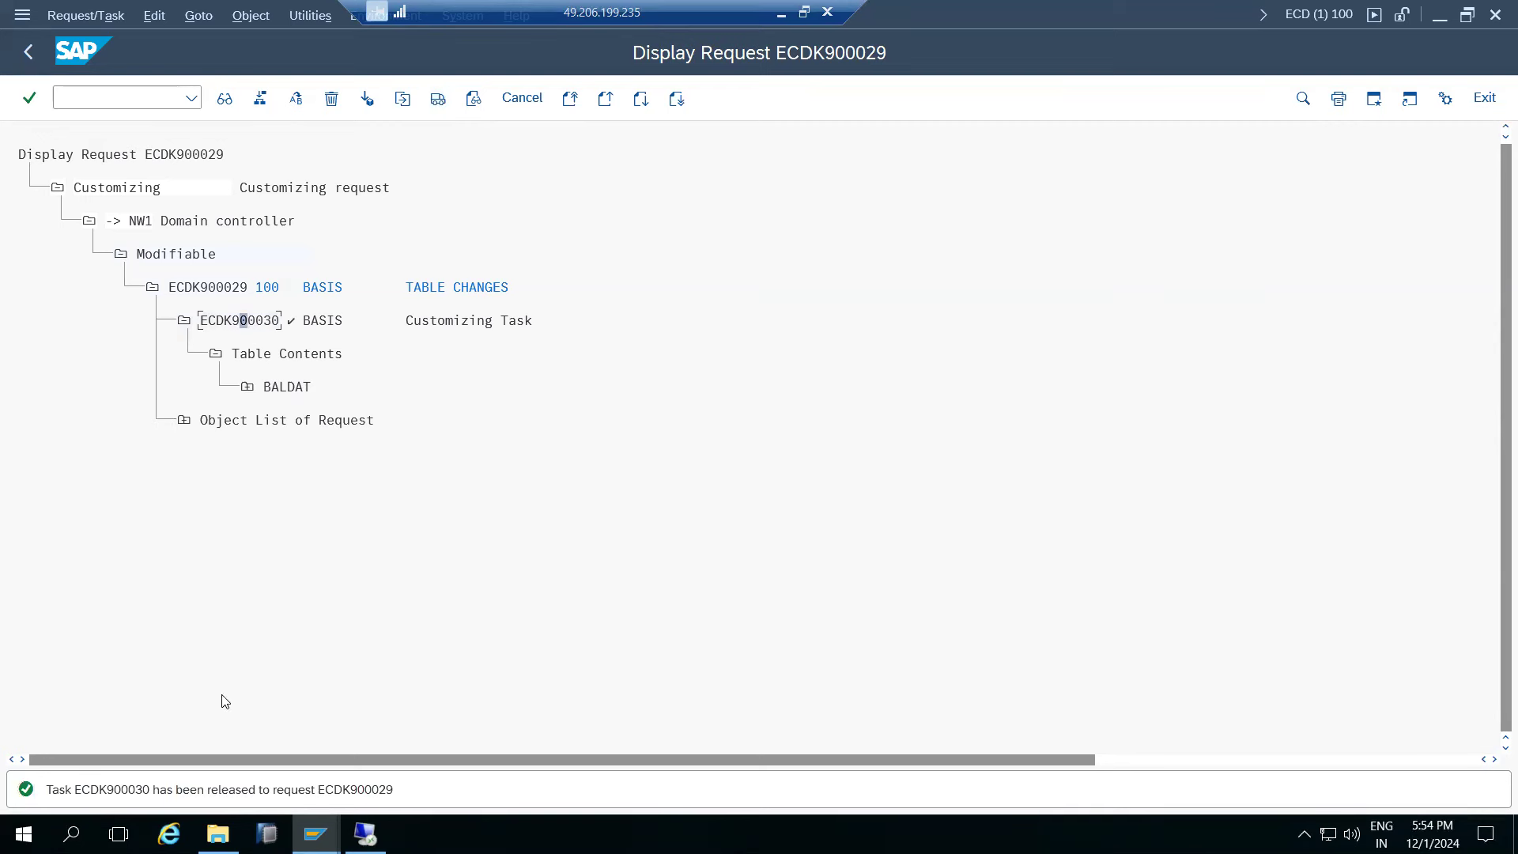
- Release request ECDK900029 for export and refresh the log to confirm export completed
click(219, 289)
click(438, 99)
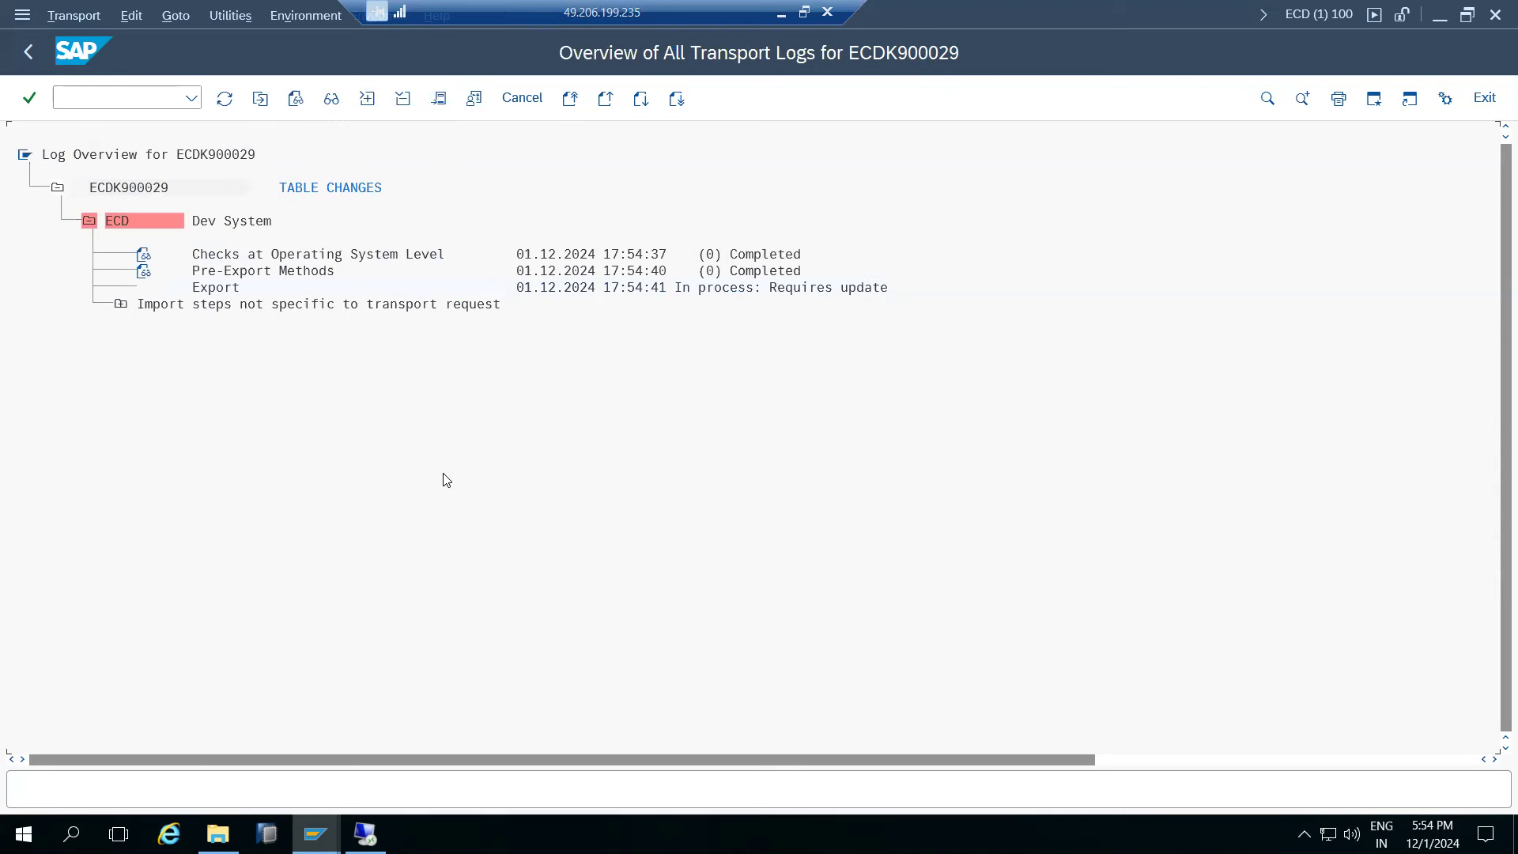
click(224, 99)
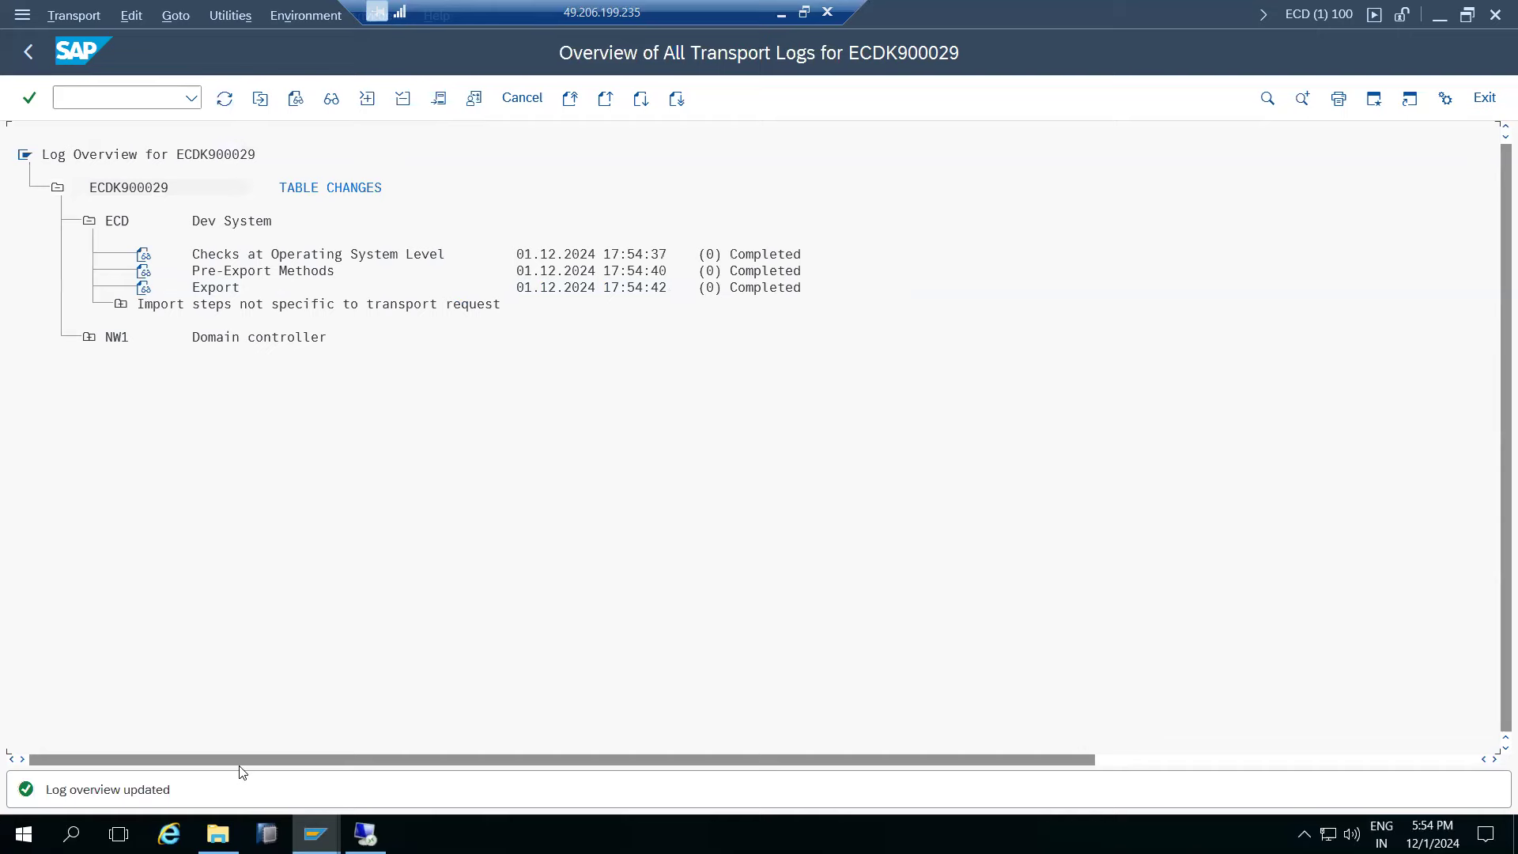
click(365, 834)
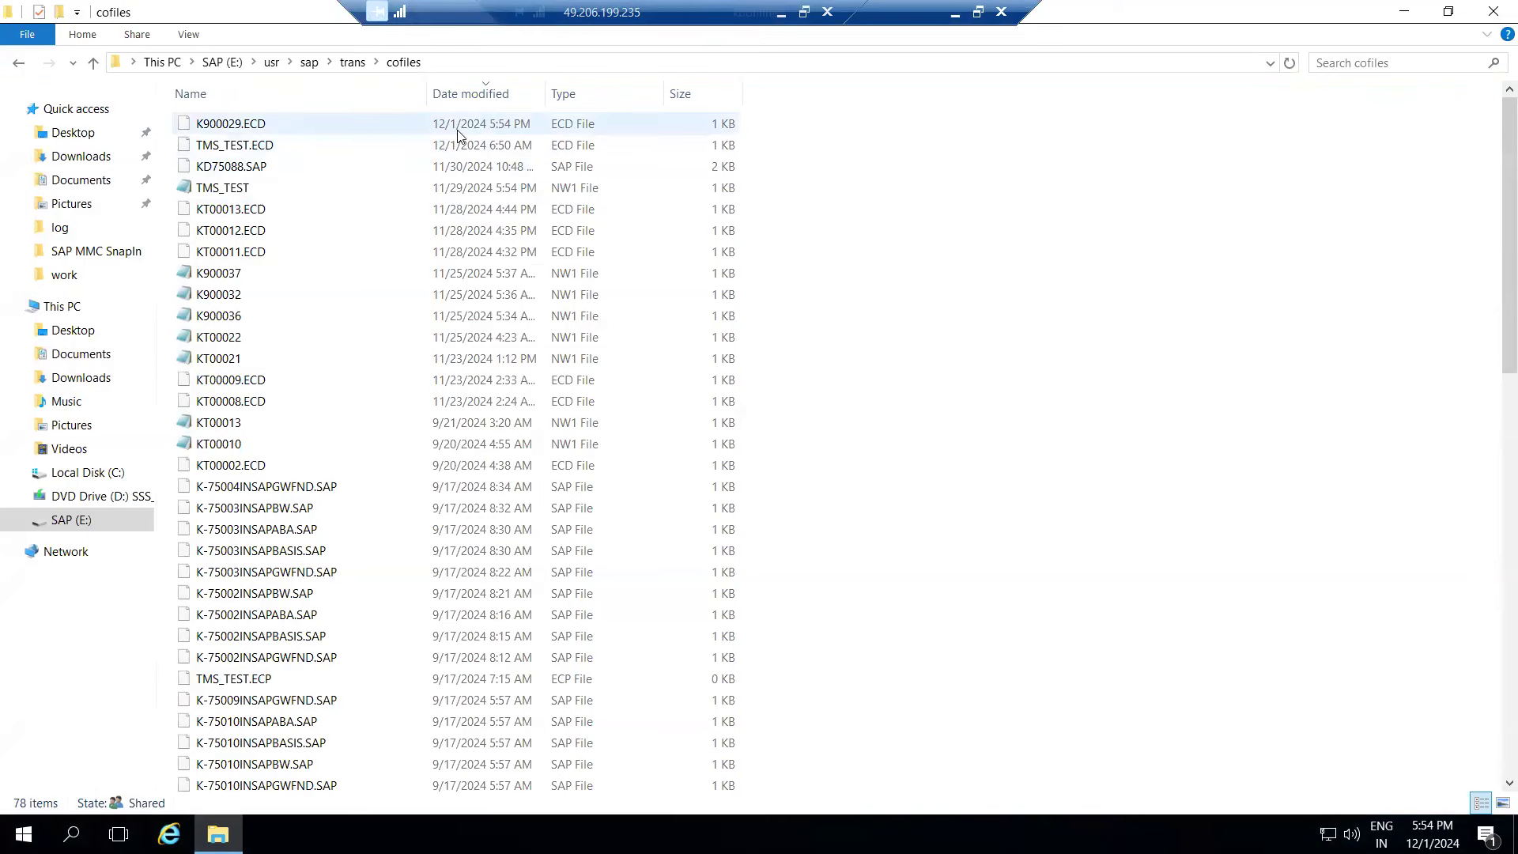
- Check the trans data folder for the new data file R900029.ECD
mouse_move(1433, 824)
mouse_move(226, 129)
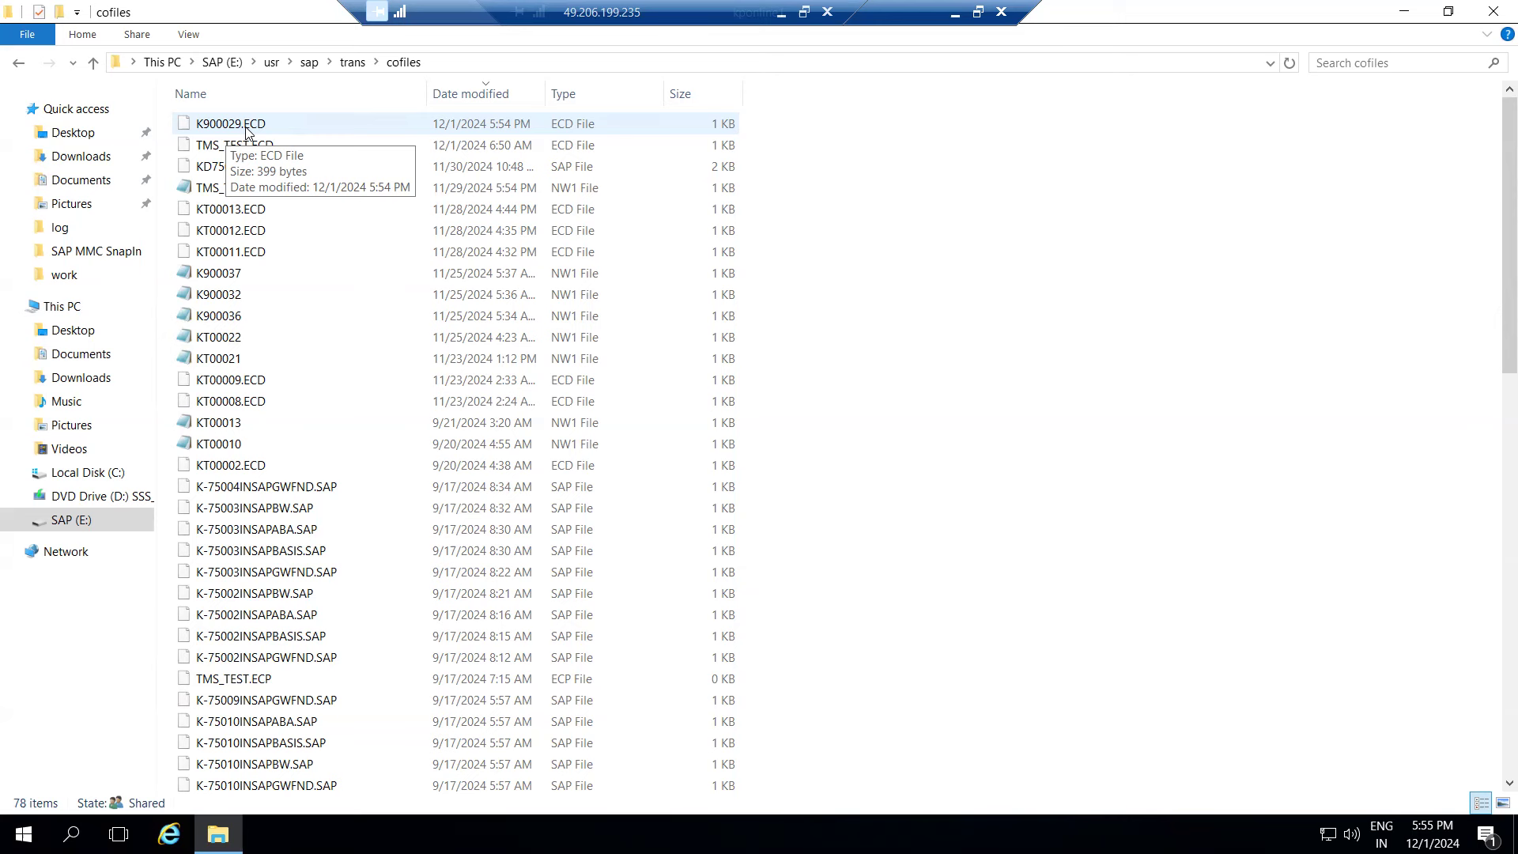
click(354, 63)
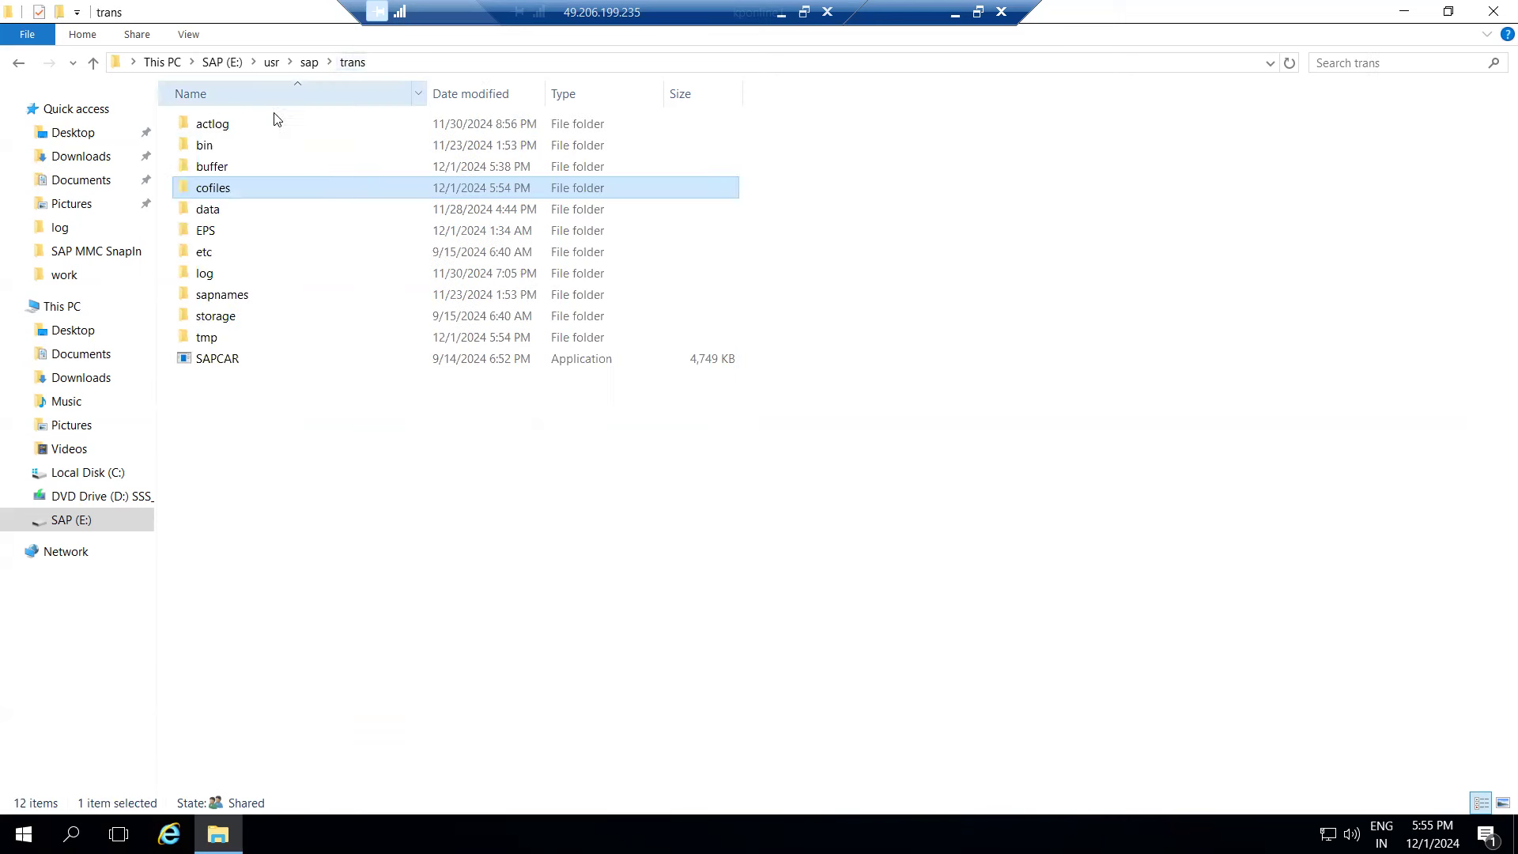
double_click(212, 209)
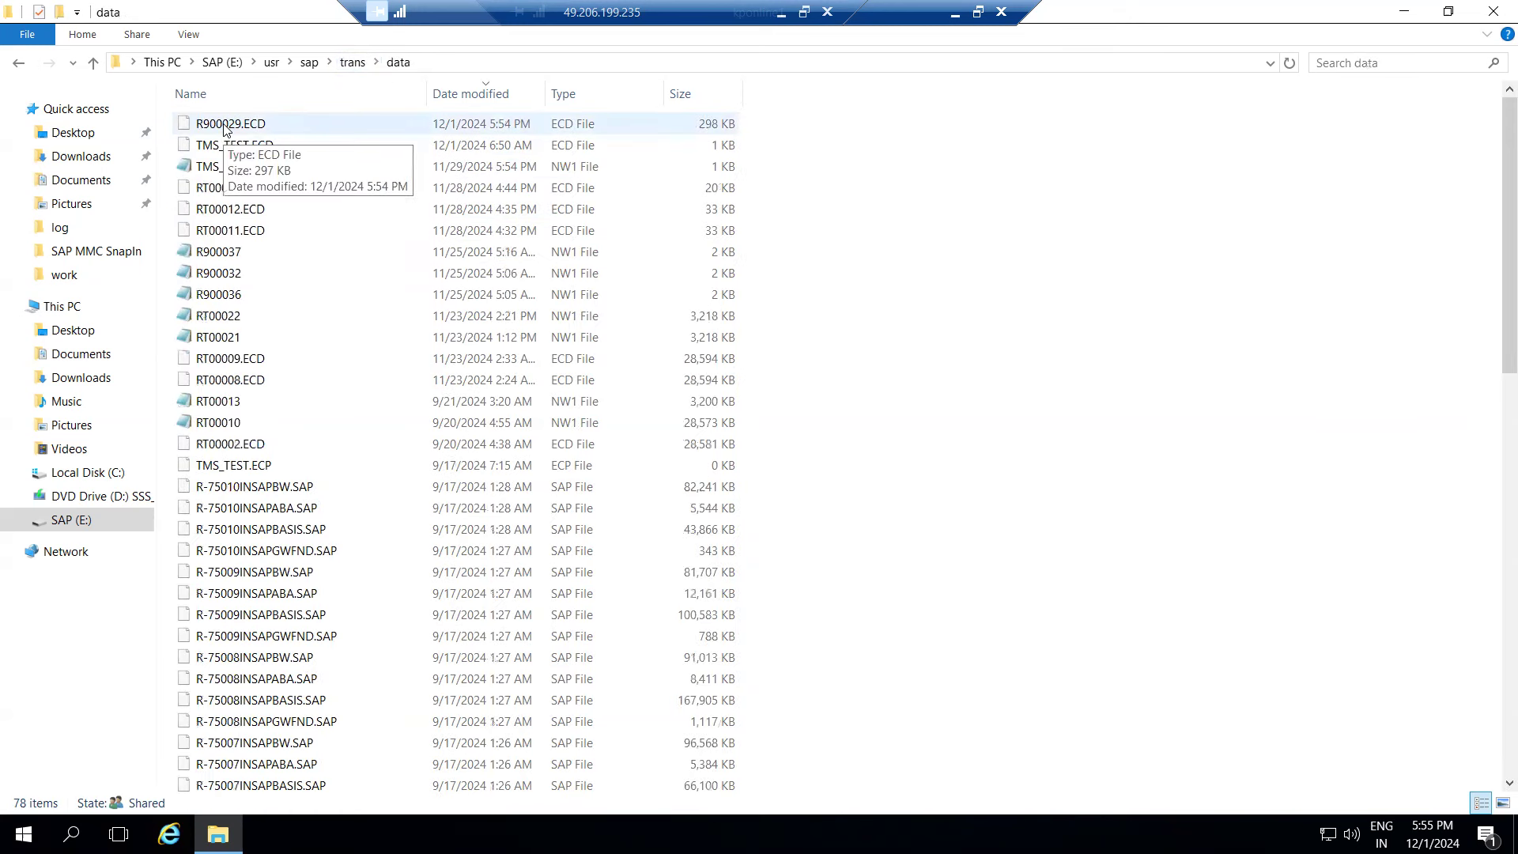
click(353, 63)
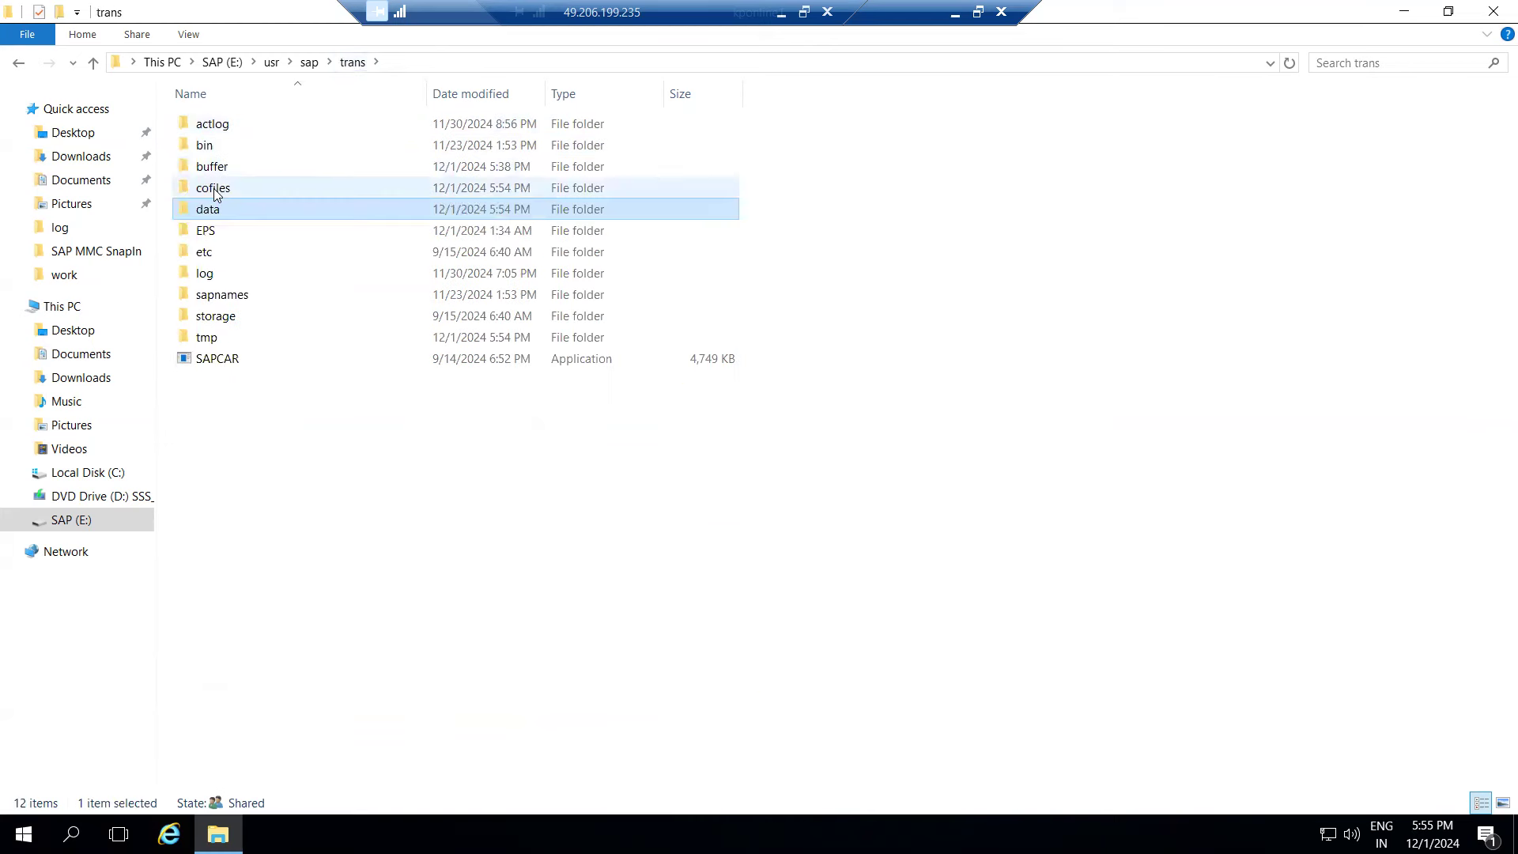
double_click(218, 212)
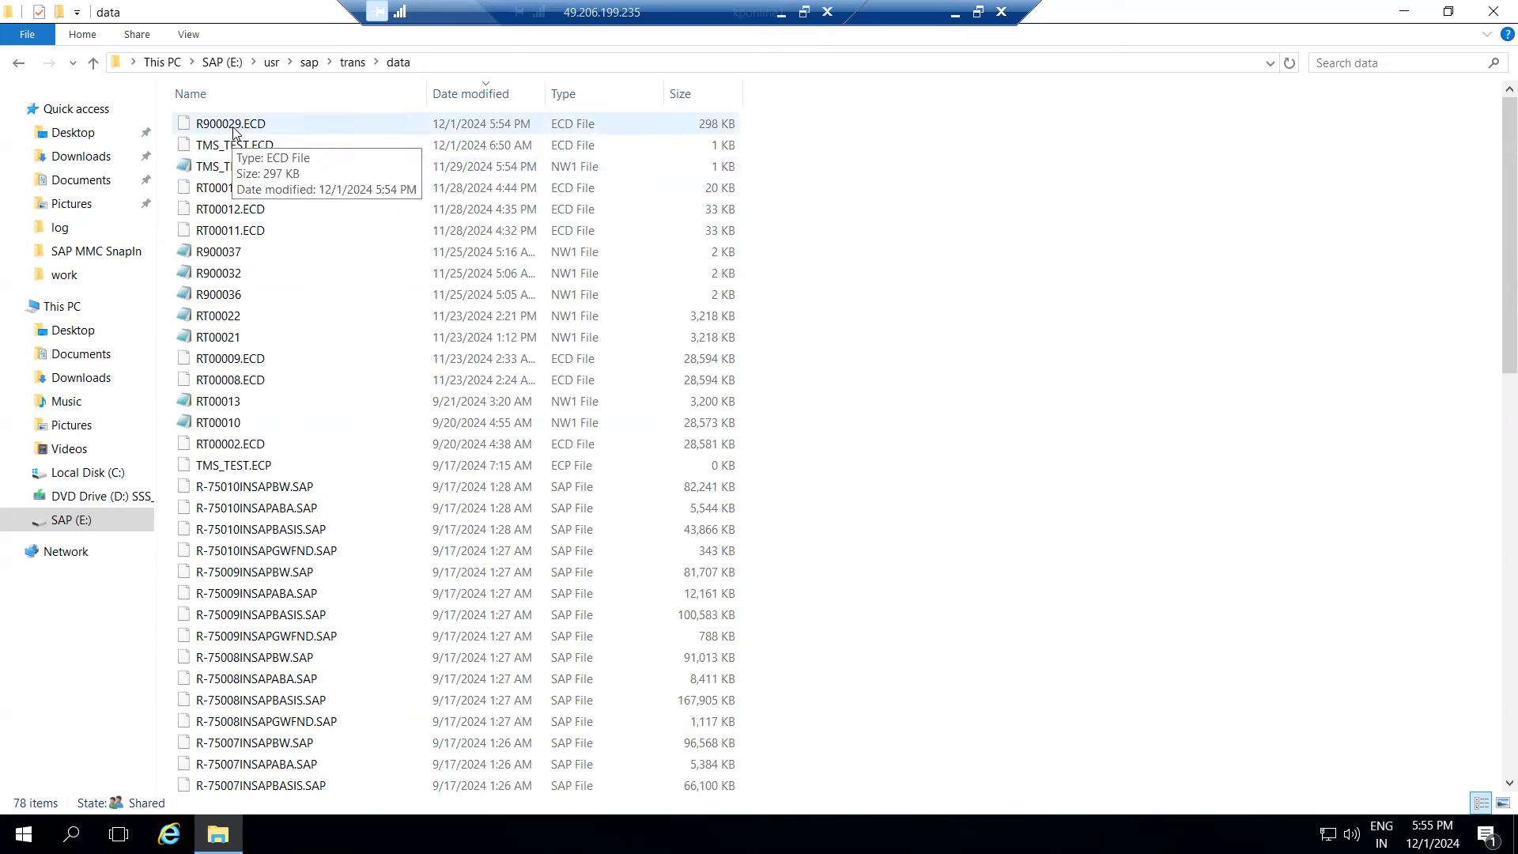
- Look through the EPS and log folders, then leave the remote session for SAP
click(353, 62)
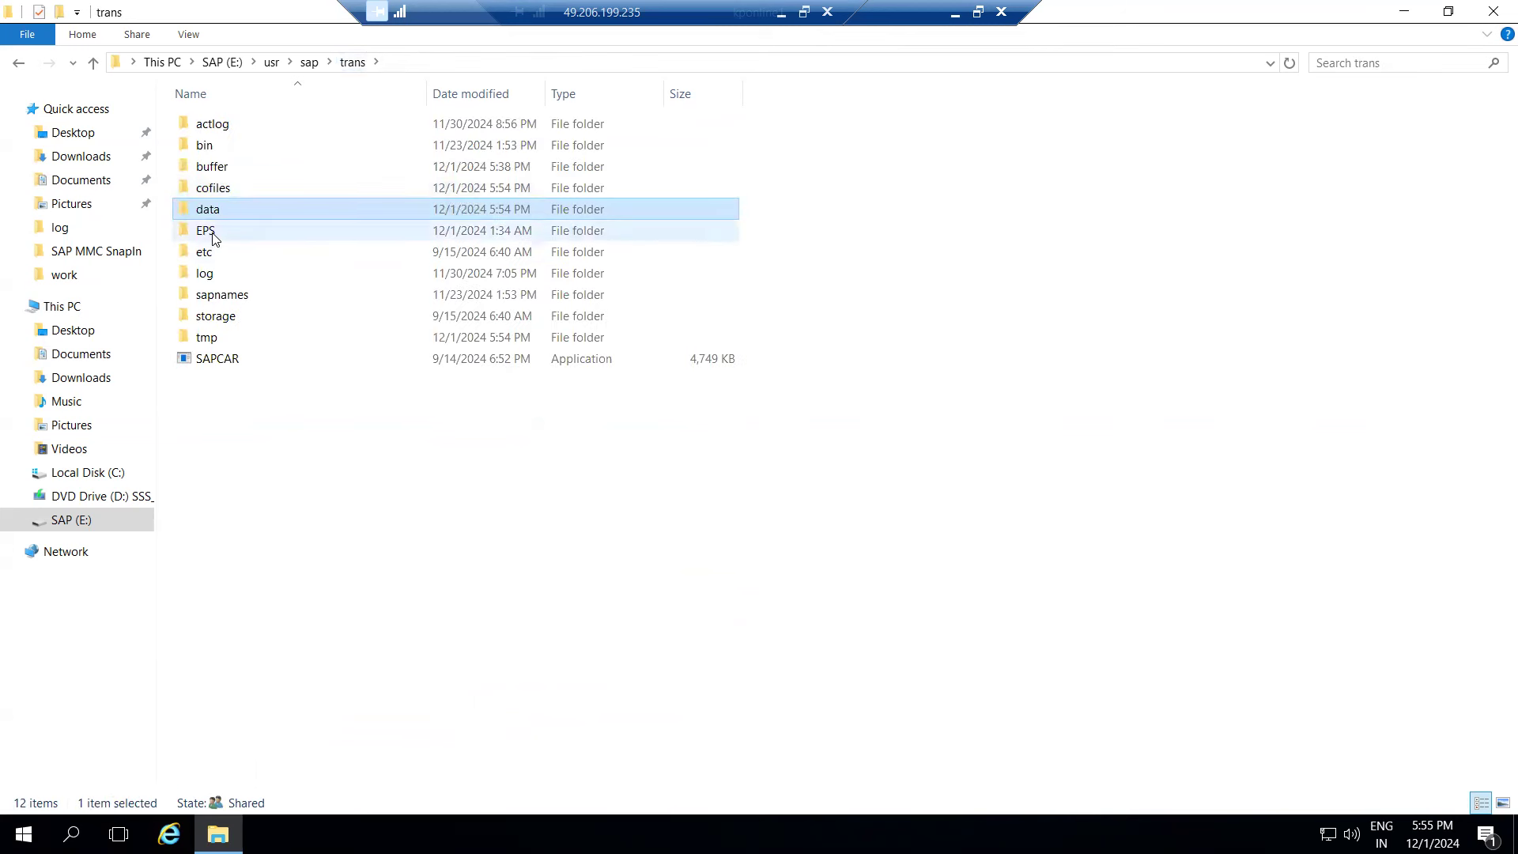
double_click(209, 233)
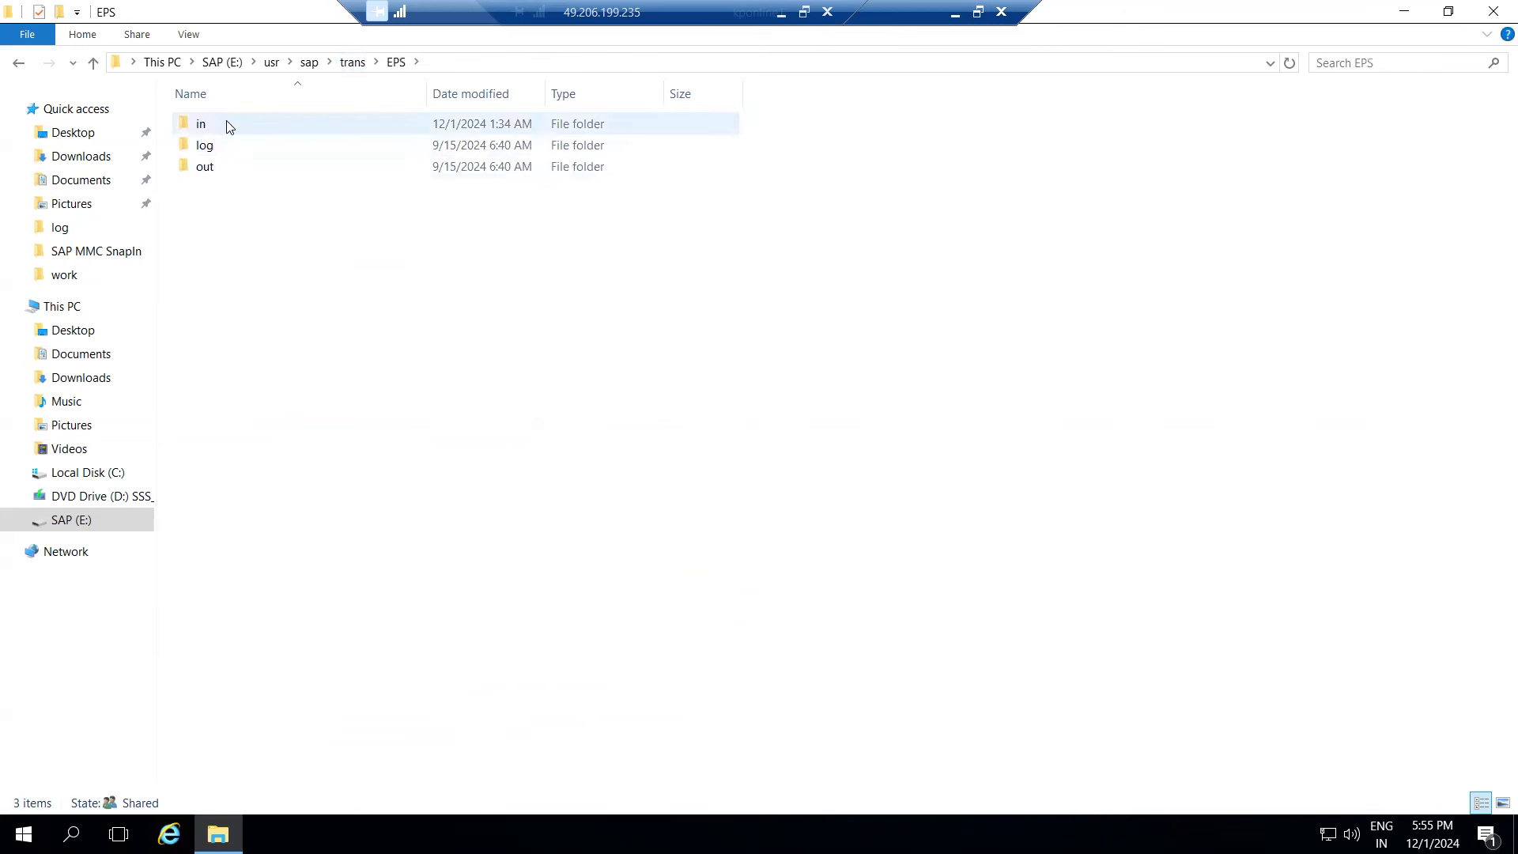
click(354, 64)
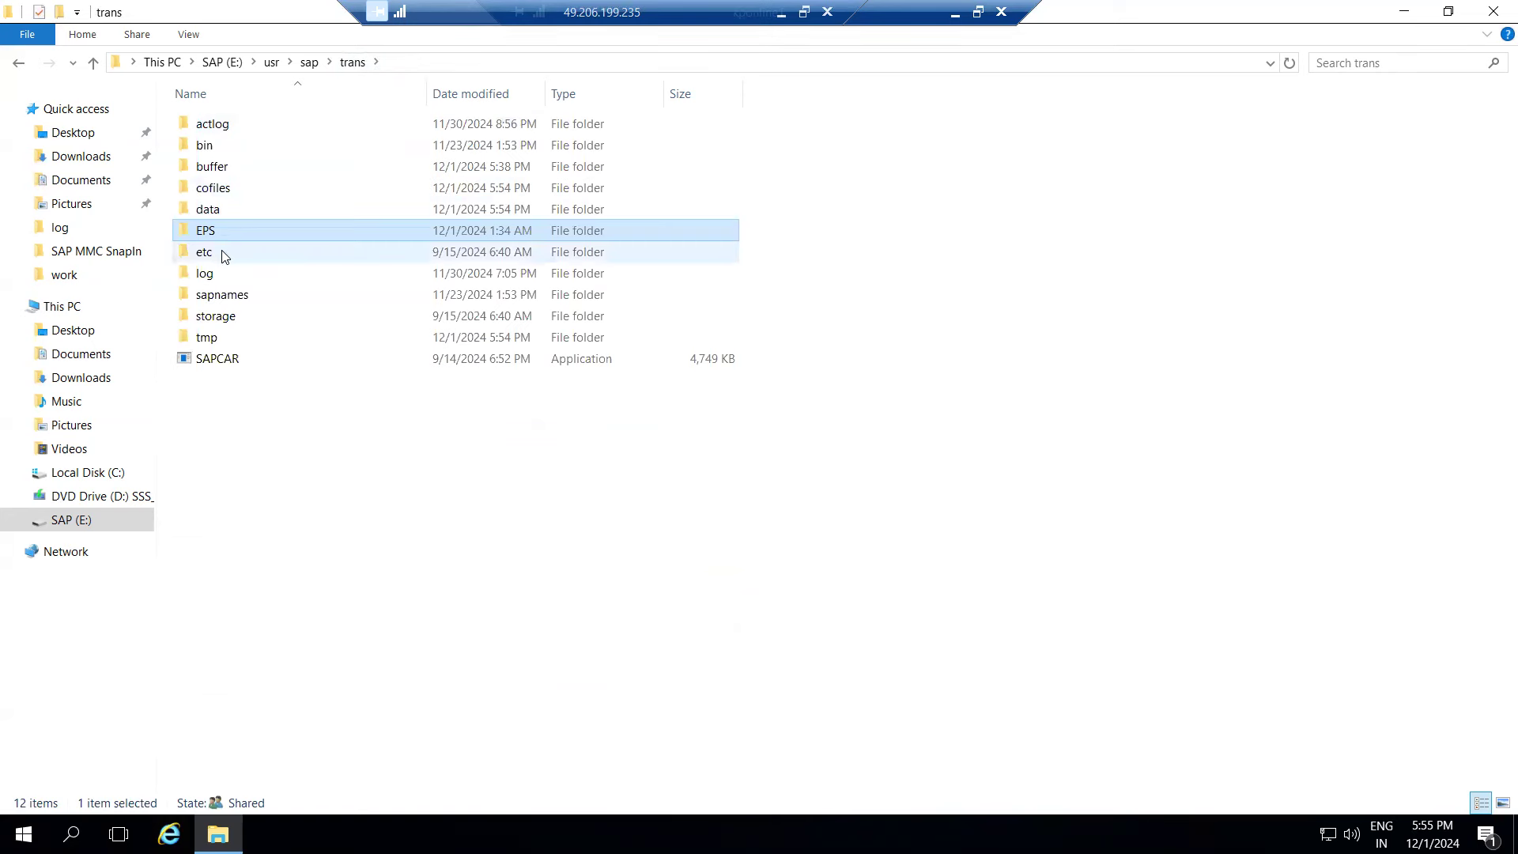
click(203, 276)
double_click(203, 277)
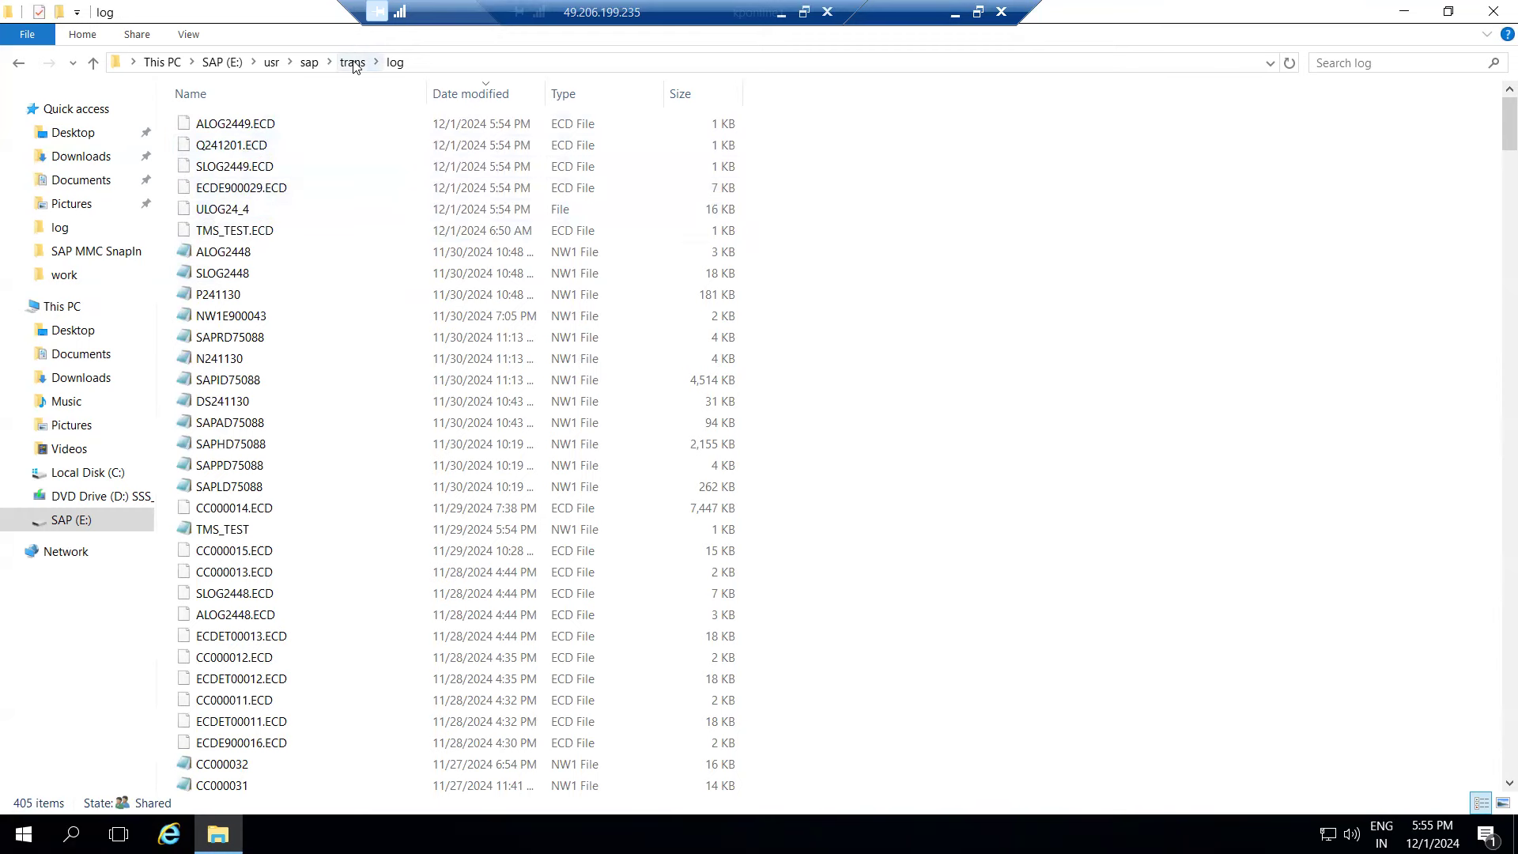
click(956, 16)
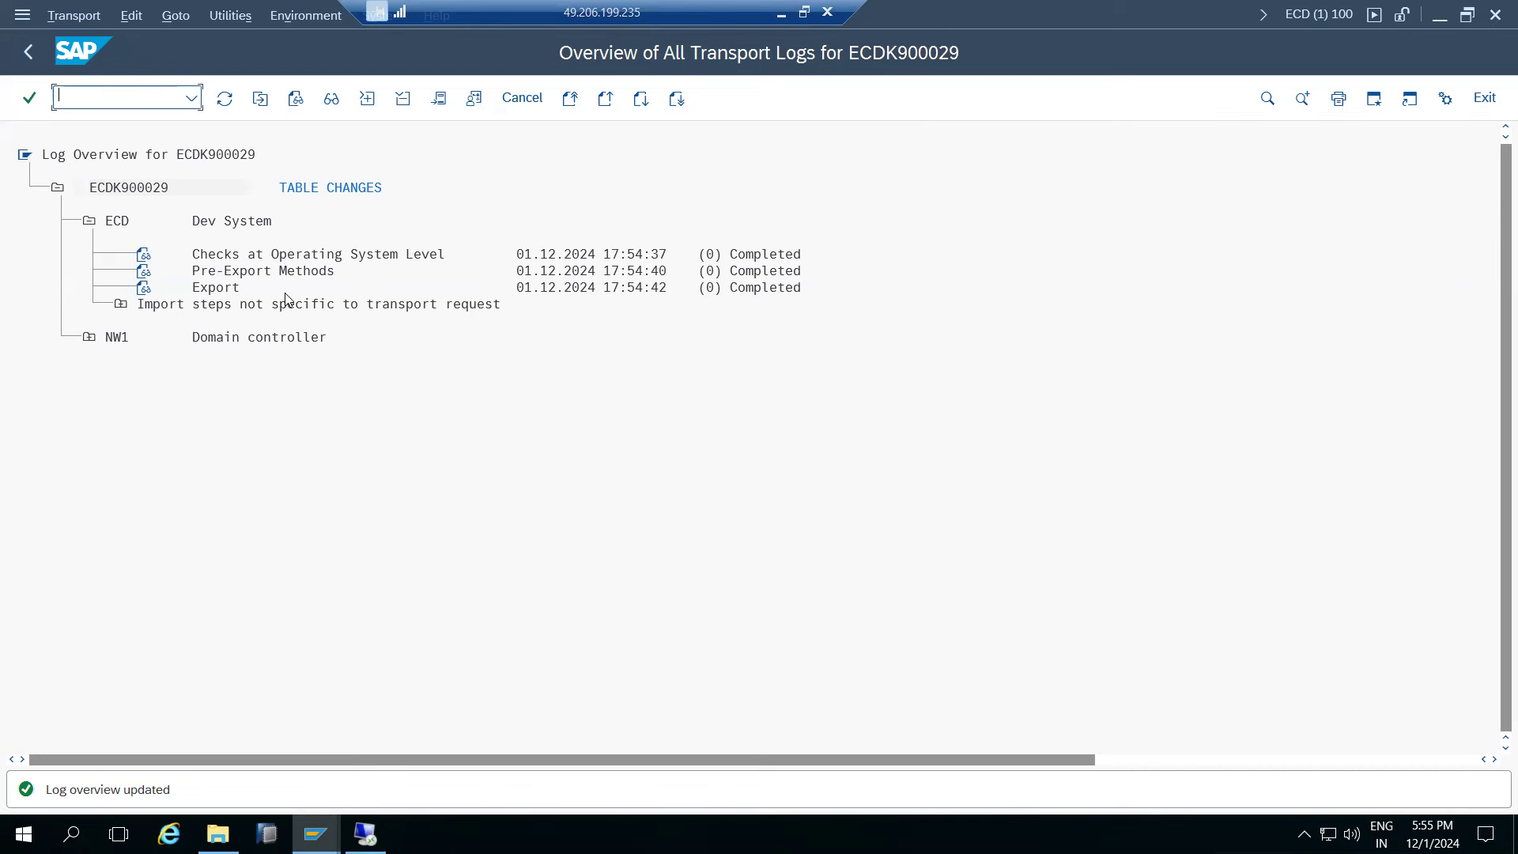
- Return from the transport log overview to the ECDK900029 request display
click(331, 826)
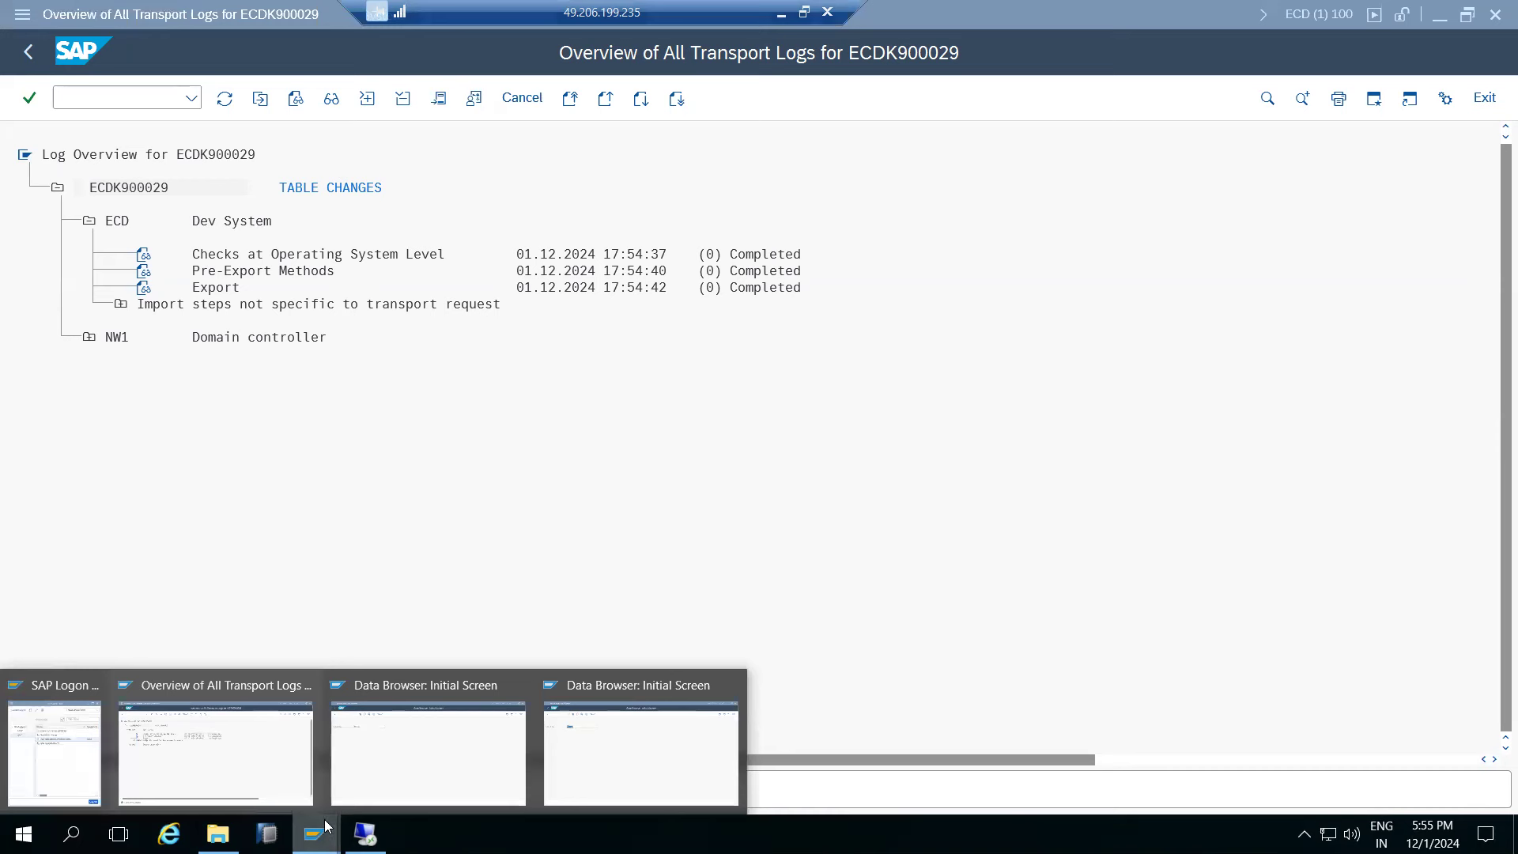
click(510, 447)
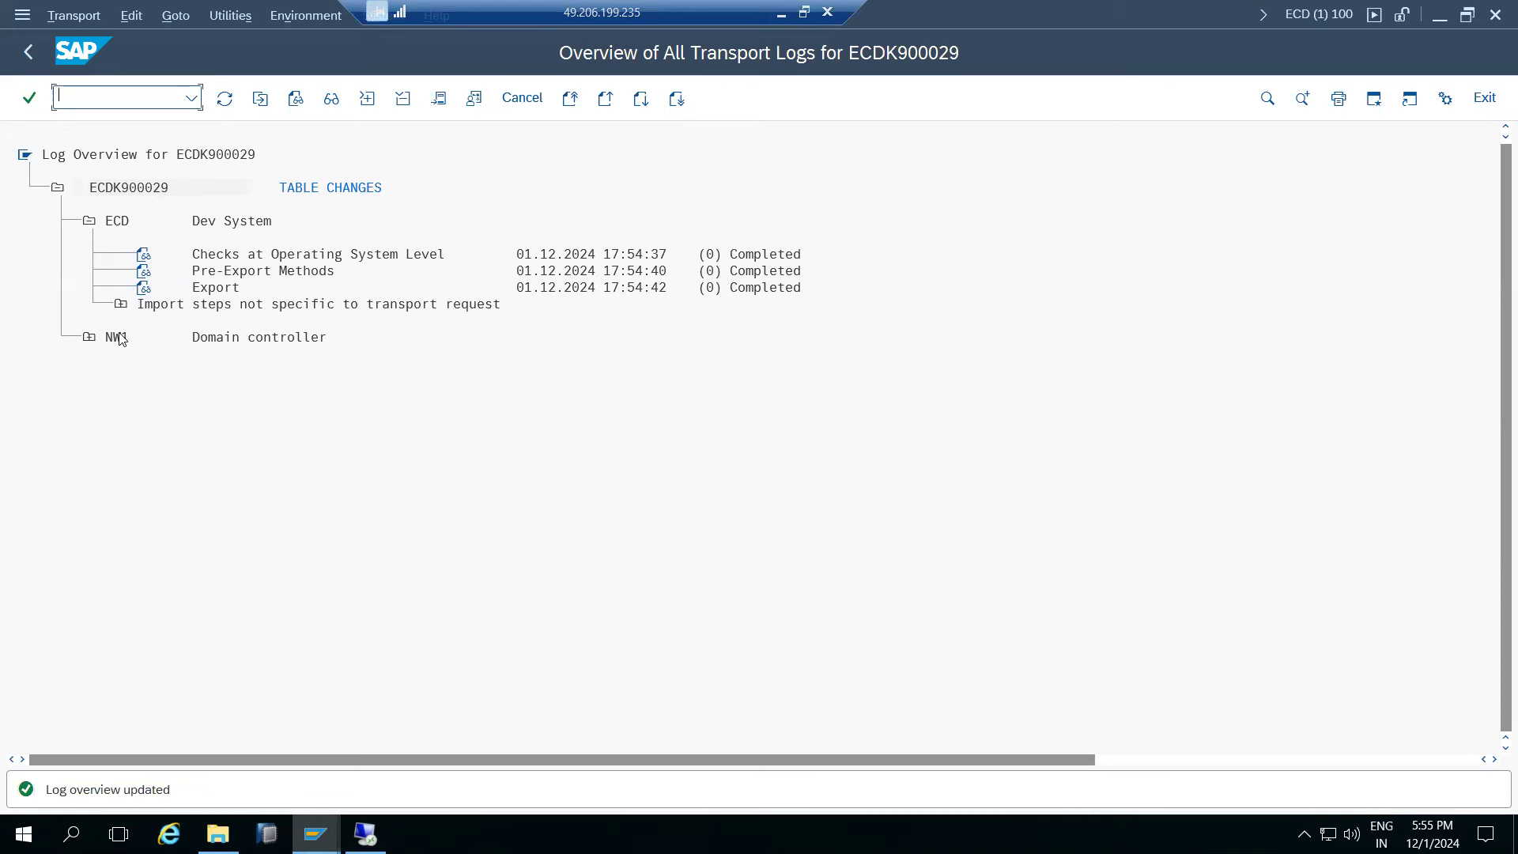
click(317, 842)
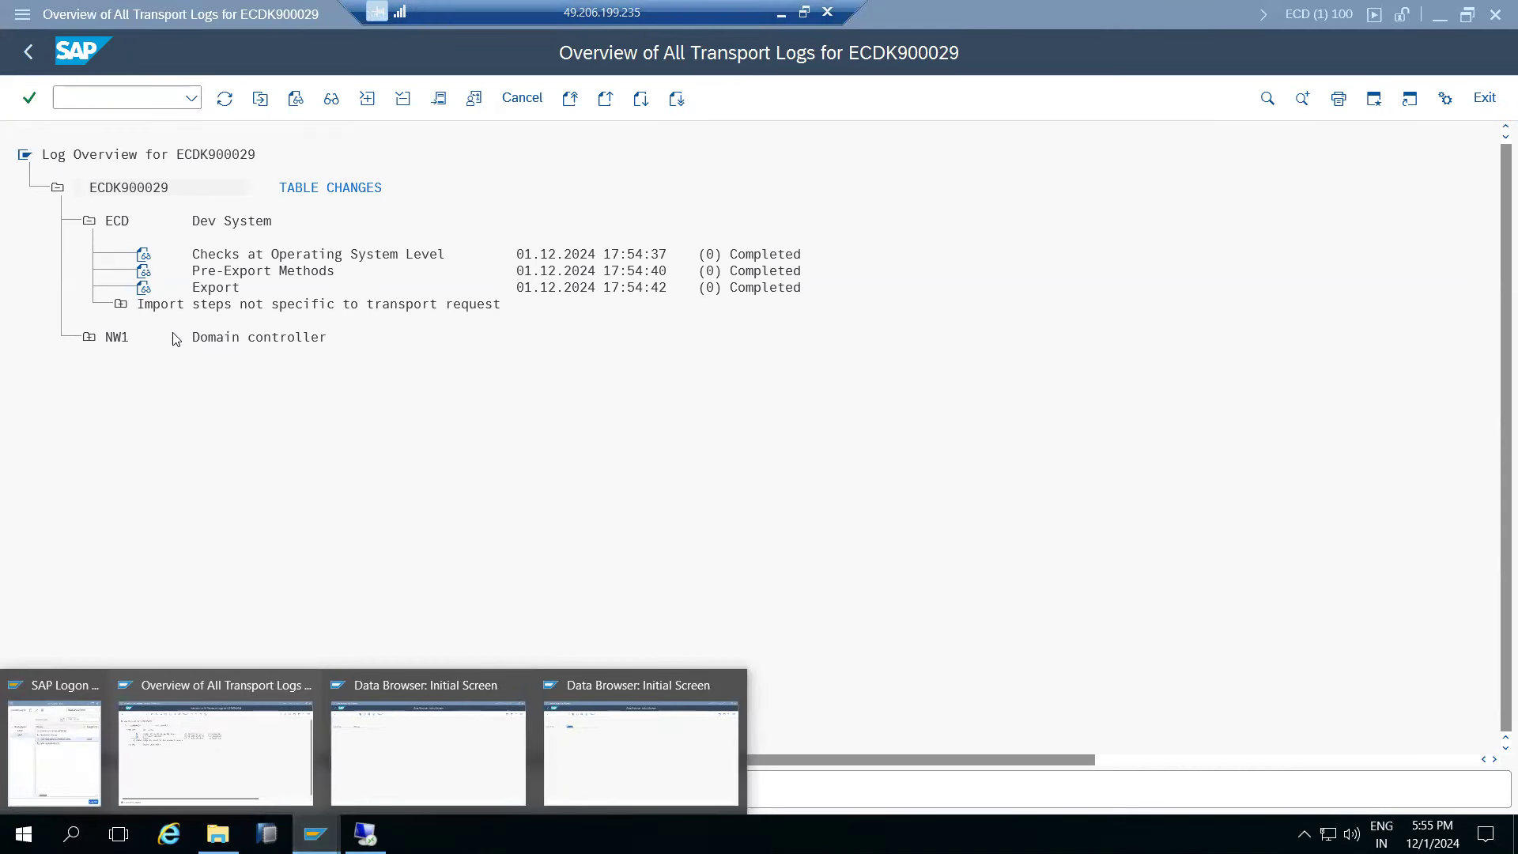
click(29, 52)
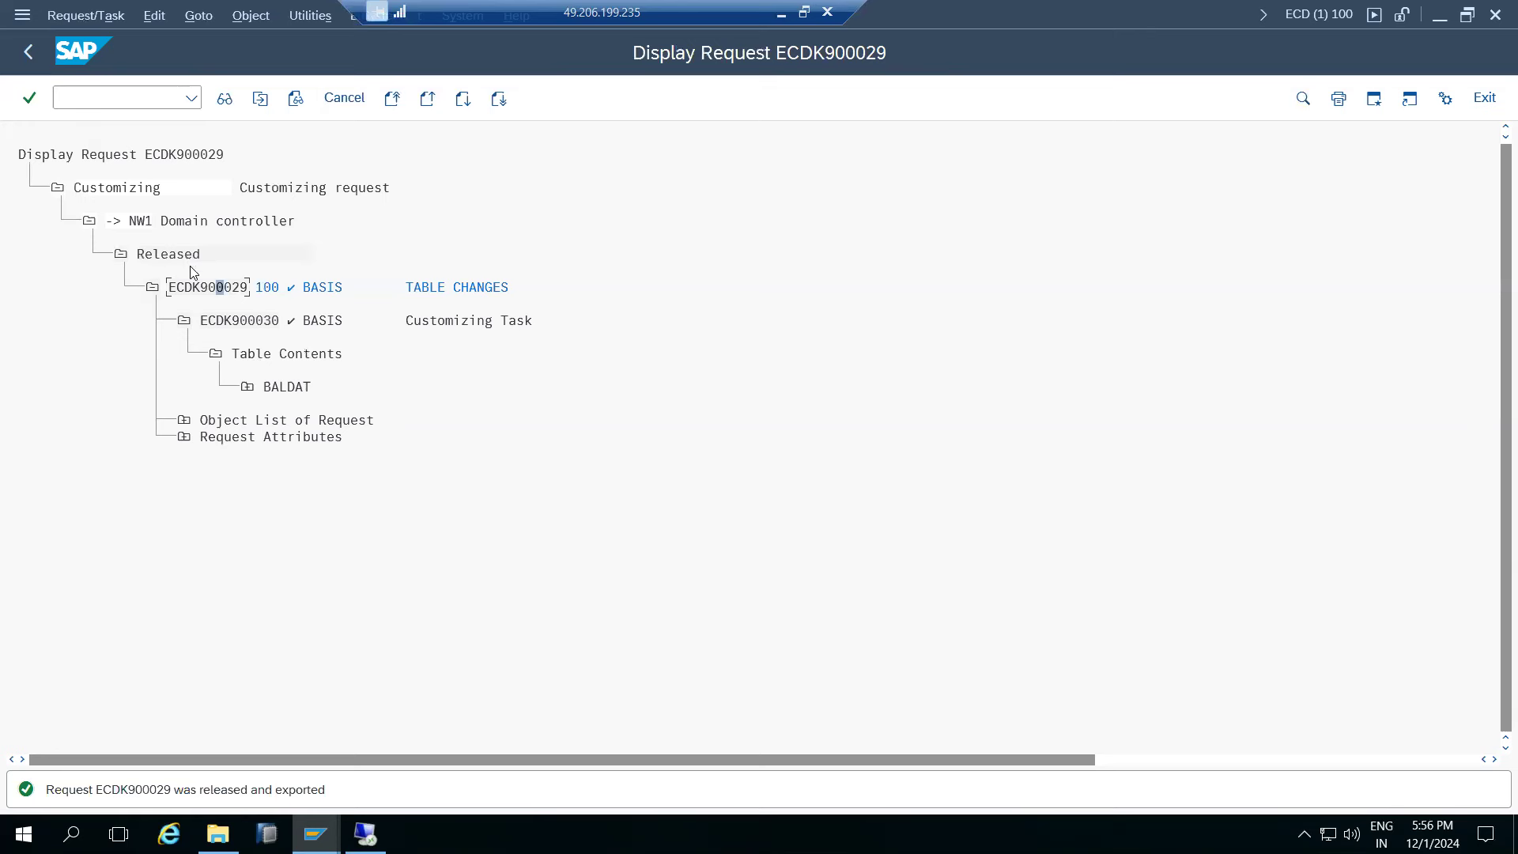
click(316, 832)
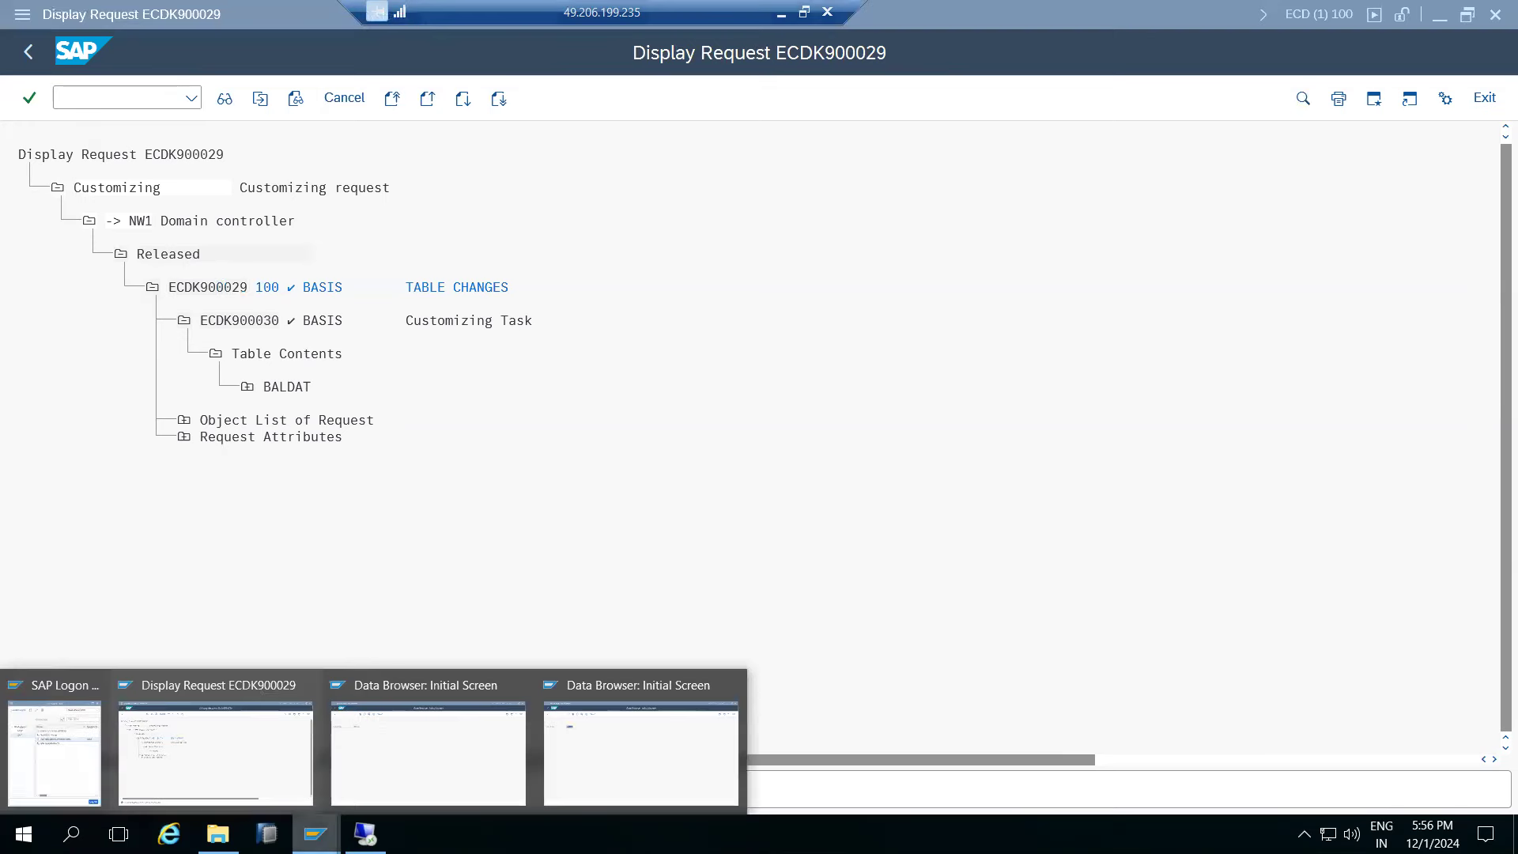
click(314, 566)
- Switch to the Data Browser window and go back to NW1's SAP Easy Access screen
click(317, 832)
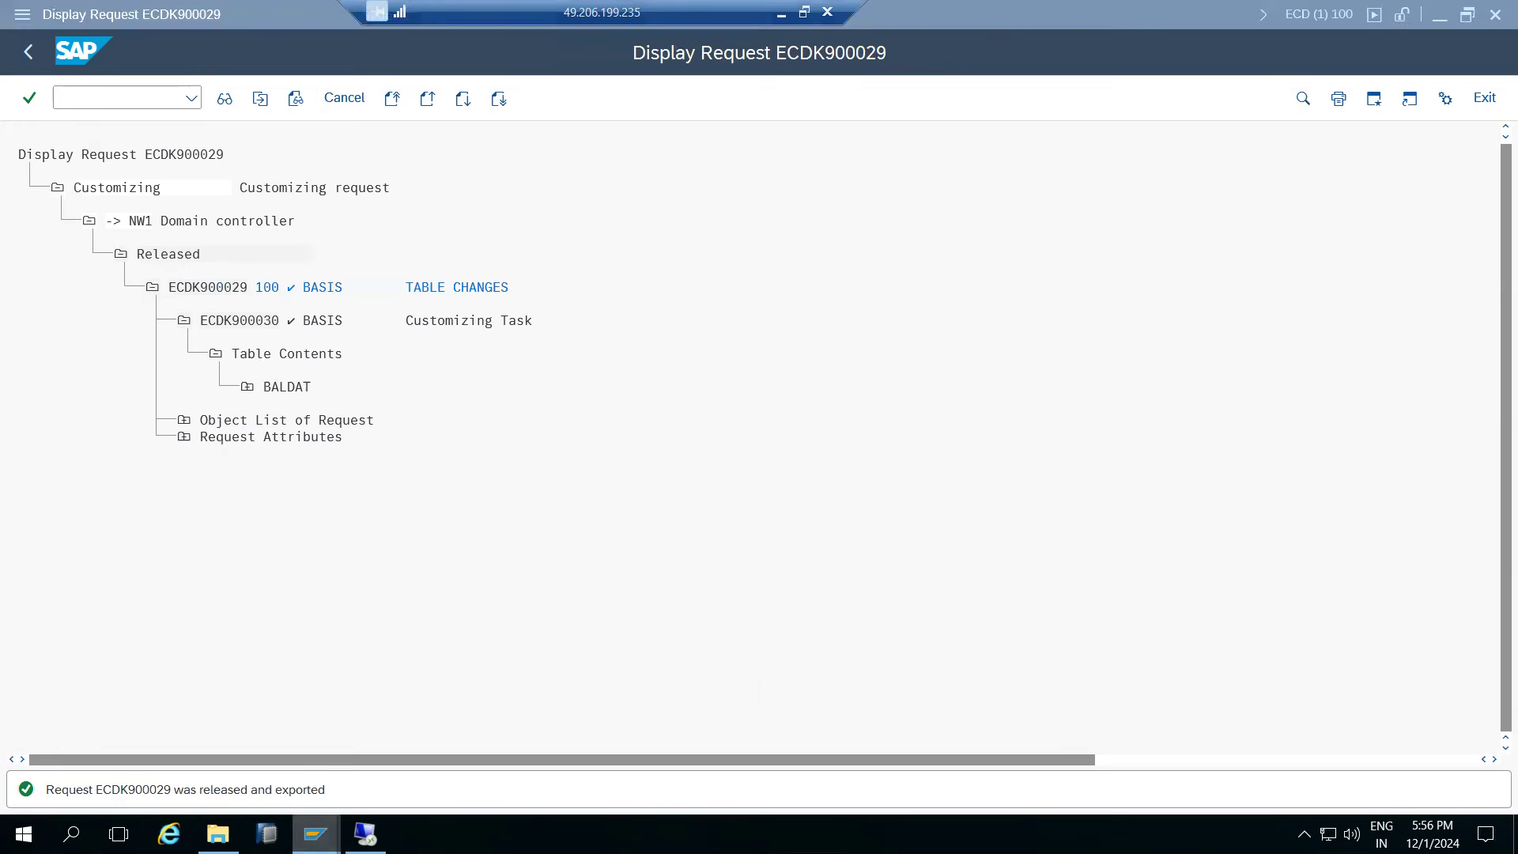
click(630, 731)
click(22, 57)
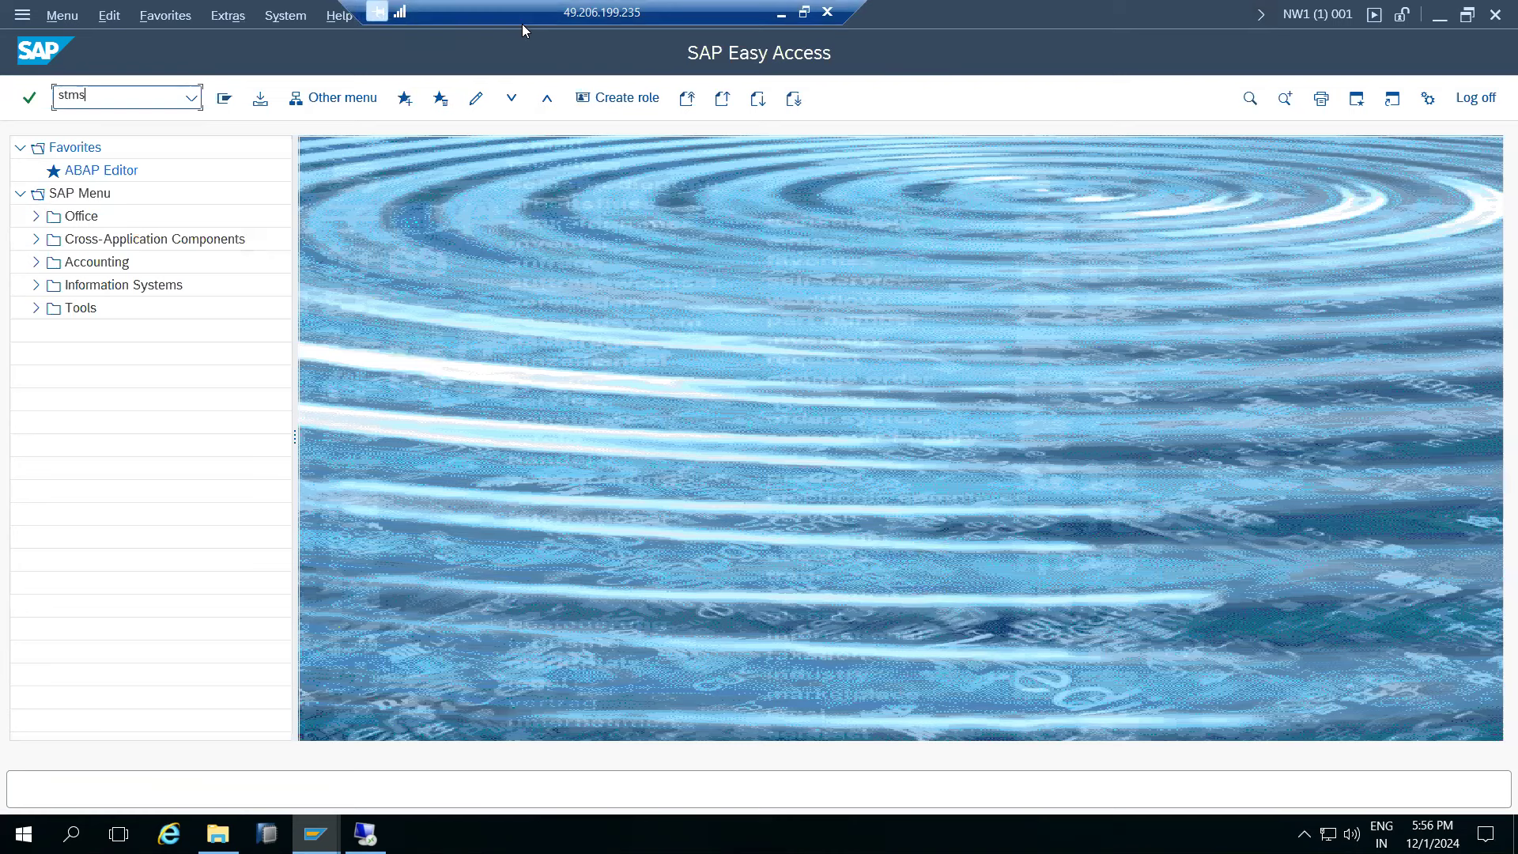
- Run STMS, open the NW1 import queue, refresh it, and locate ECDK900029 TABLE CHANGES
key(Return)
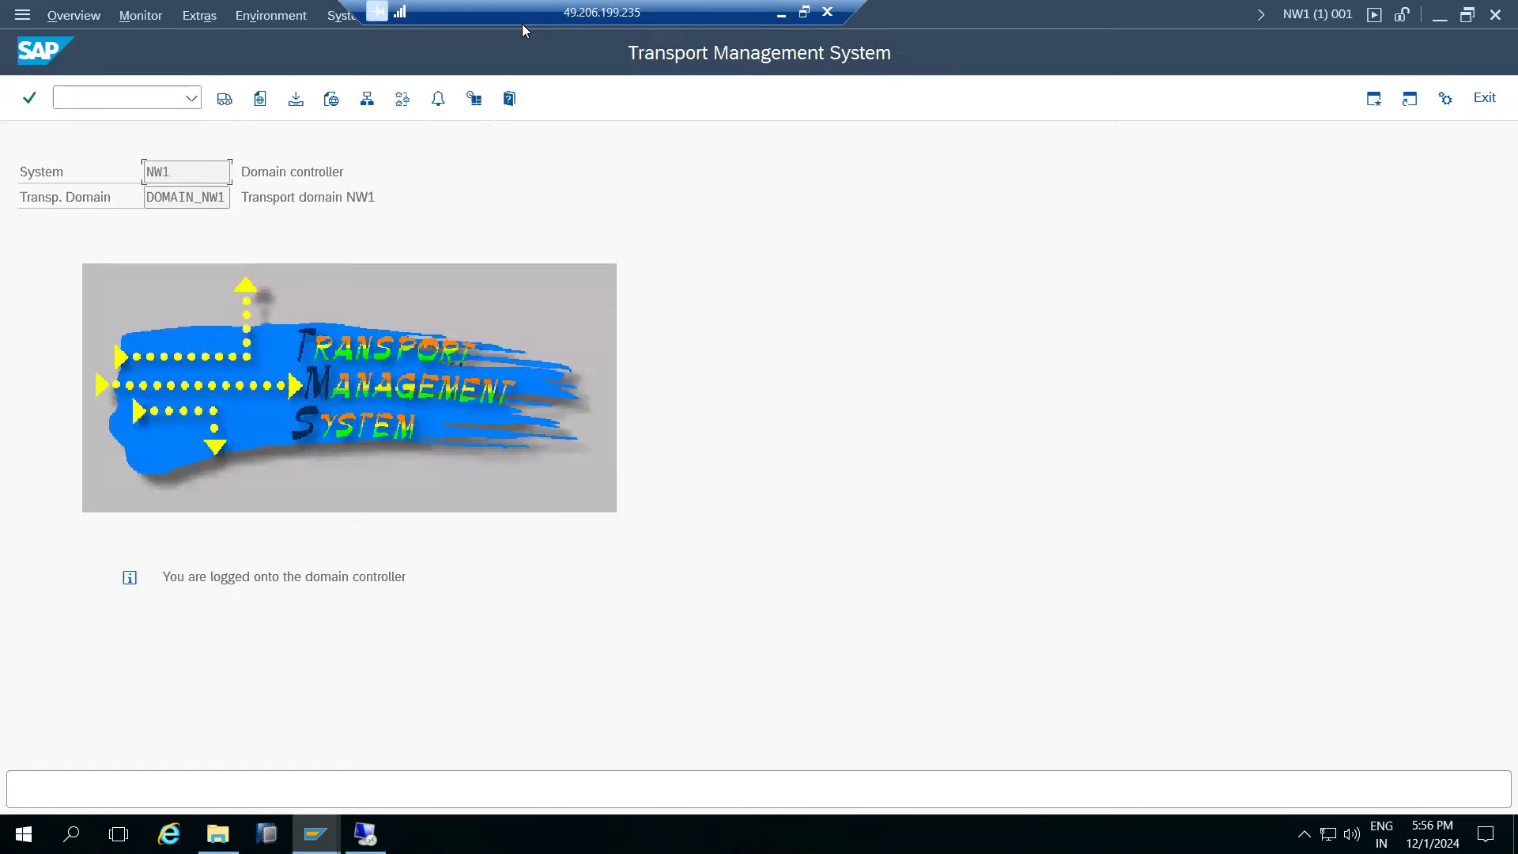
click(225, 98)
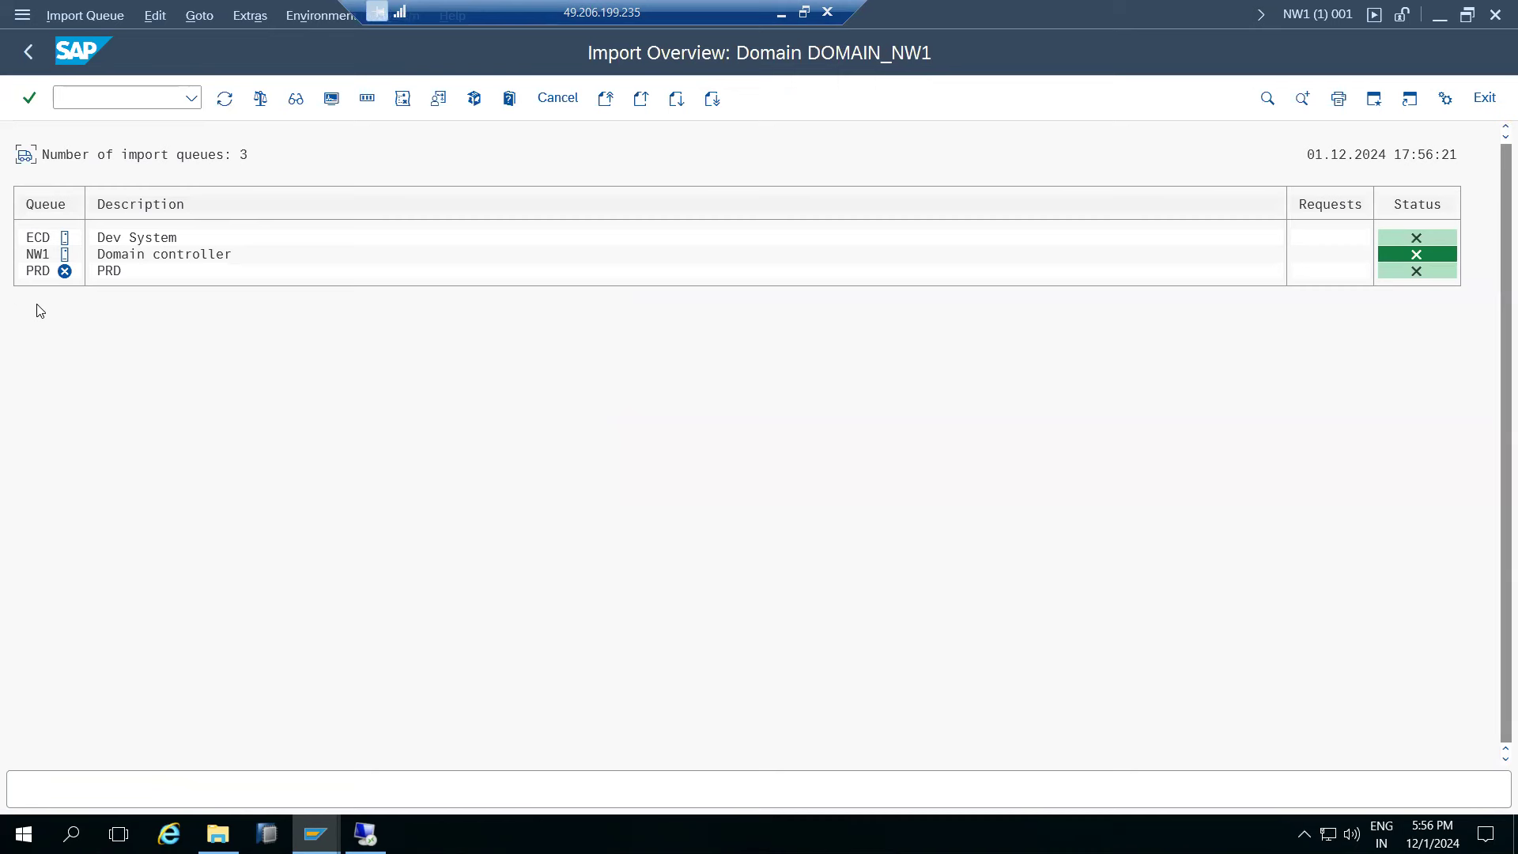
double_click(40, 256)
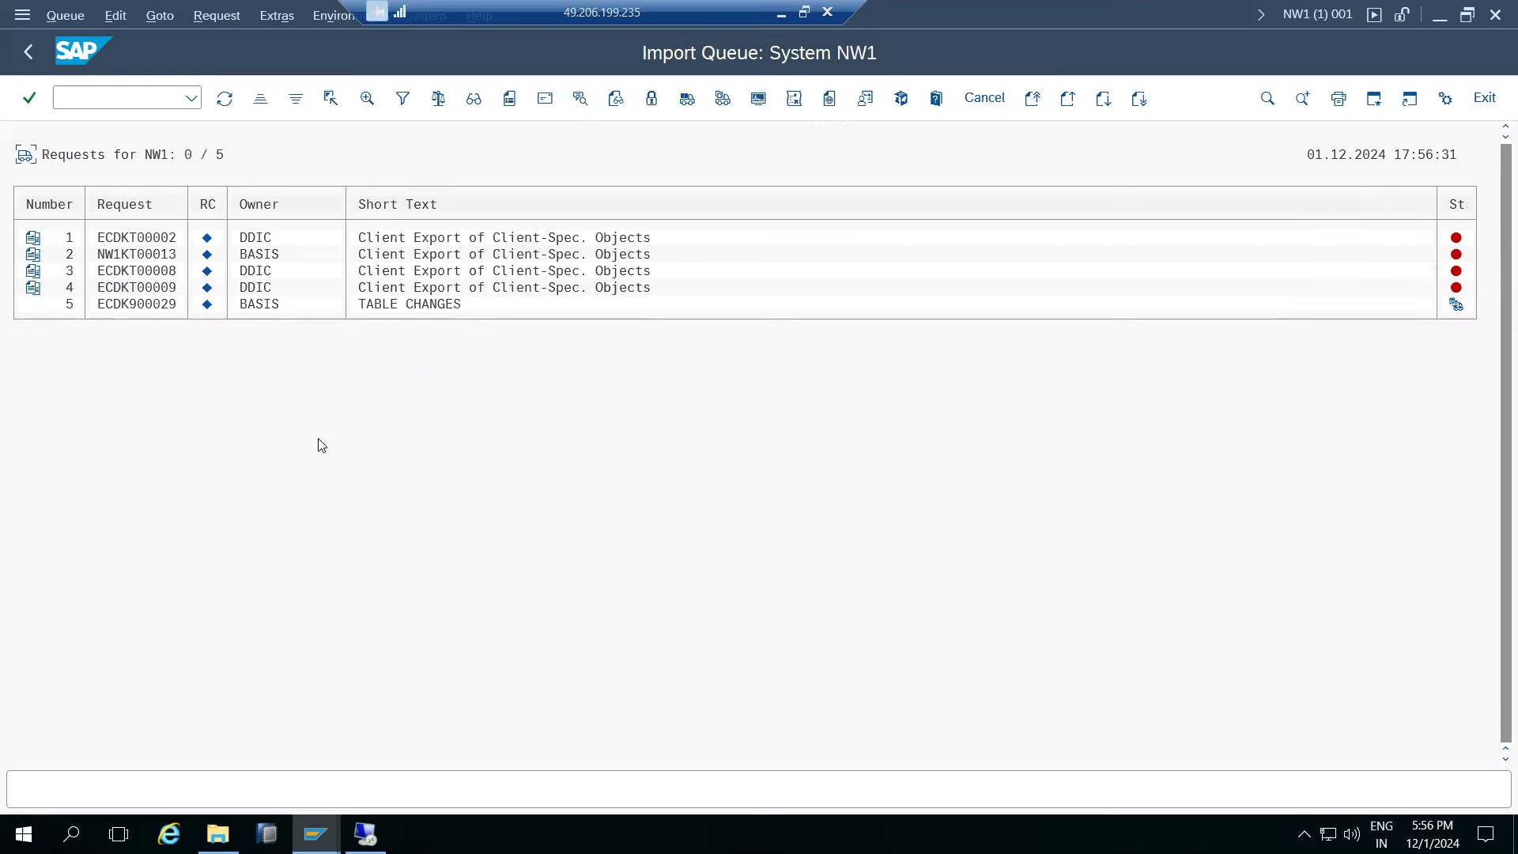
click(227, 98)
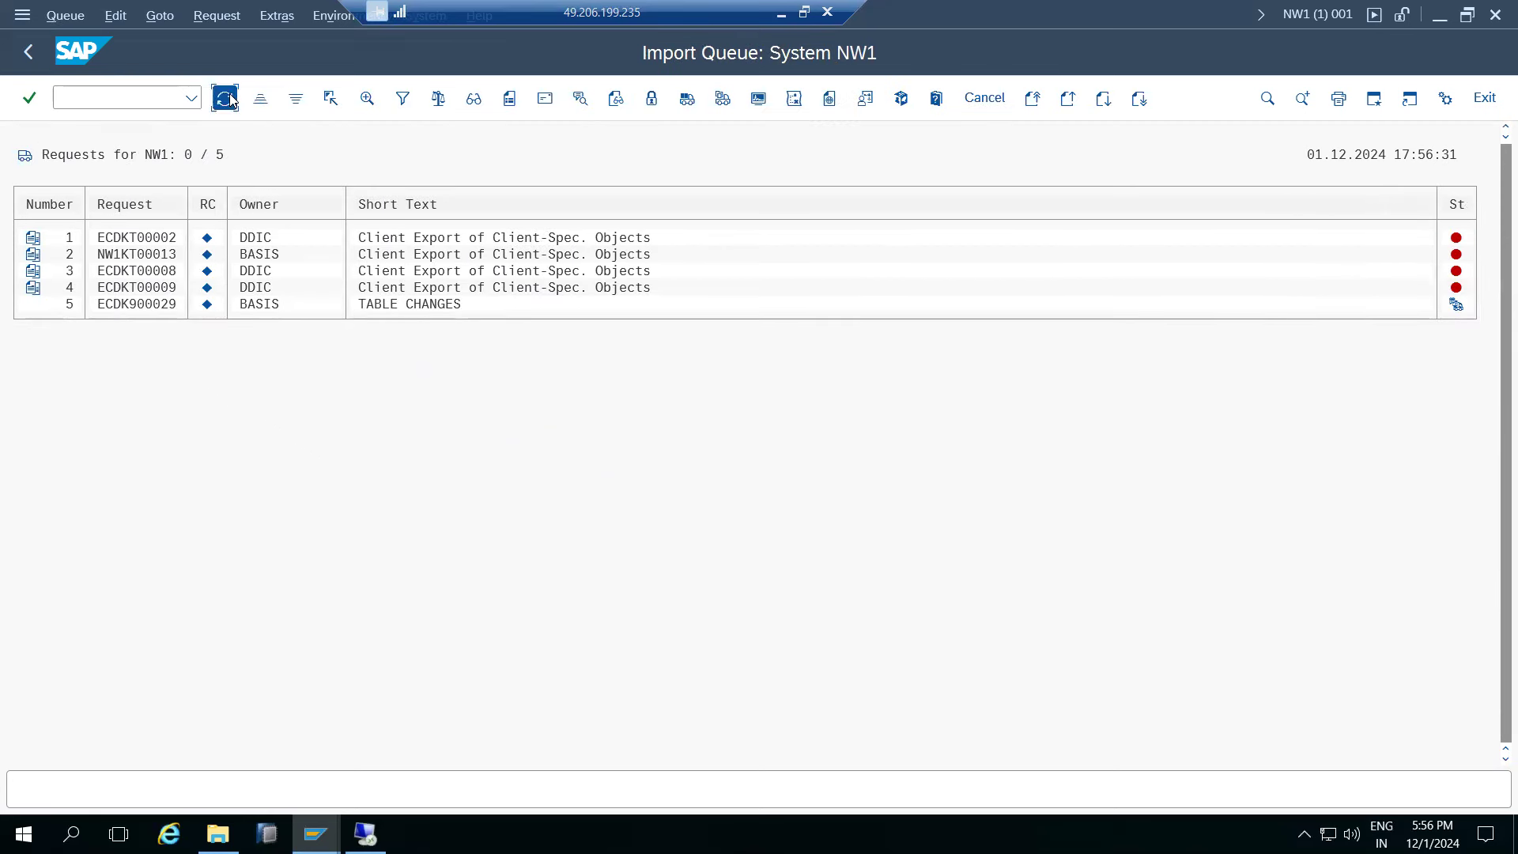
click(150, 304)
- Back out and restart the Transport Management System with /nstm
click(35, 54)
click(28, 52)
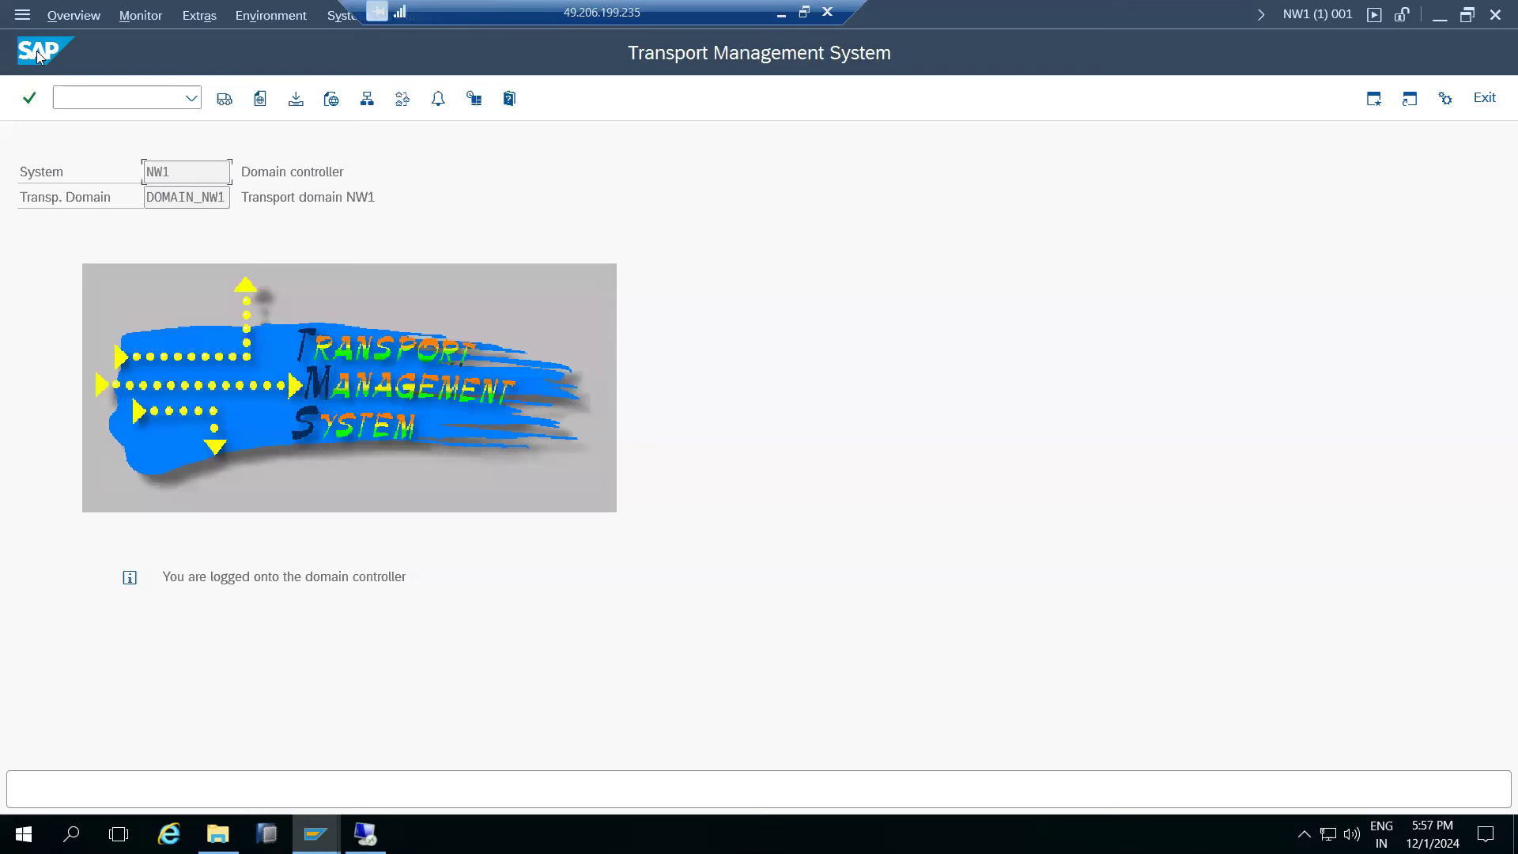
click(102, 90)
text(/nstms)
key(Return)
- Reopen and refresh the NW1 import queue, confirming ECDK900029 is still waiting
click(225, 98)
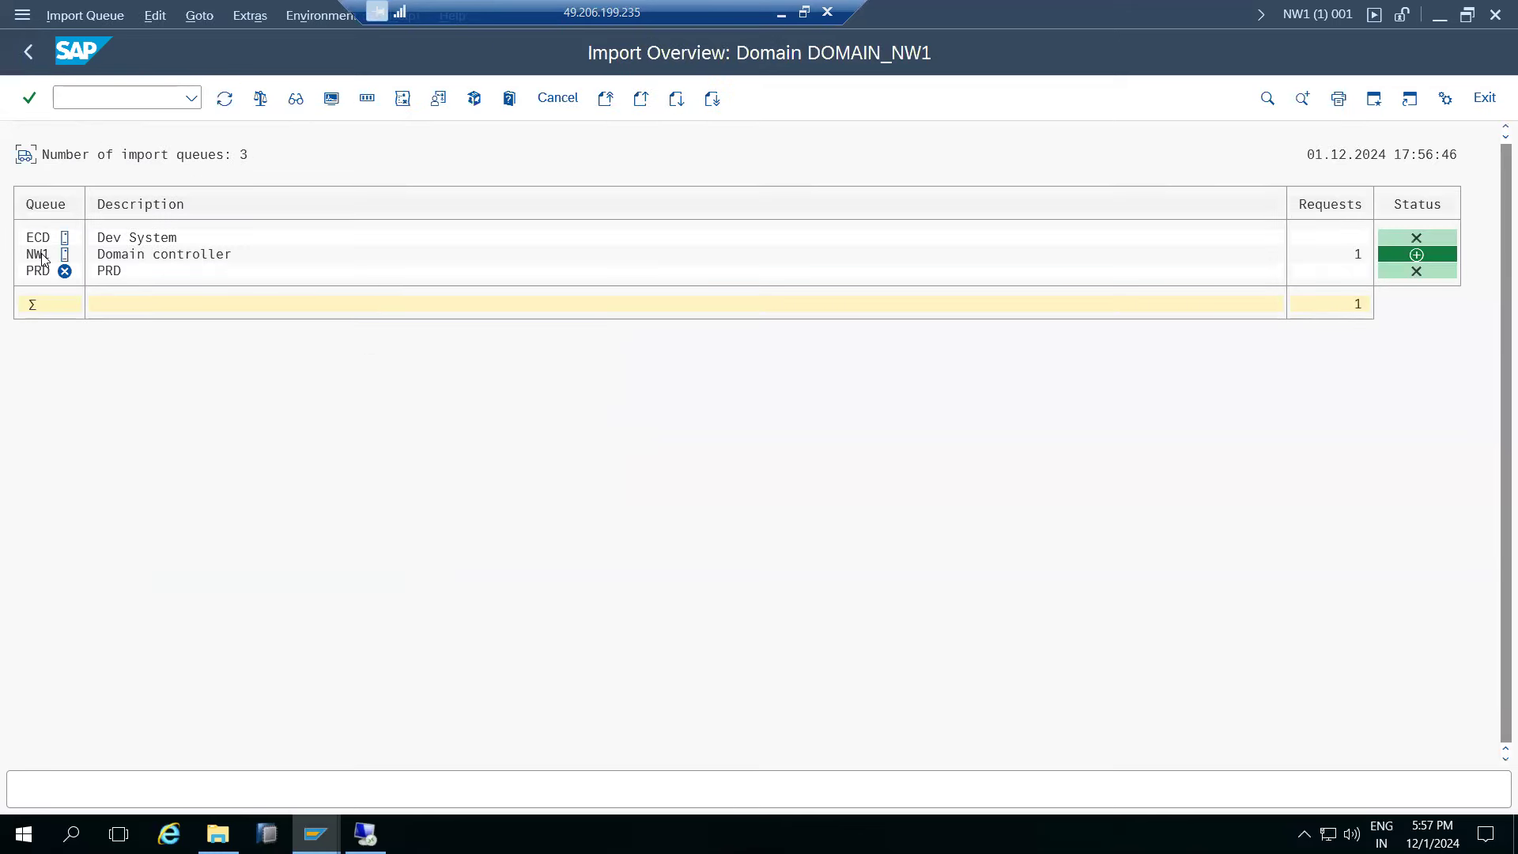
double_click(41, 255)
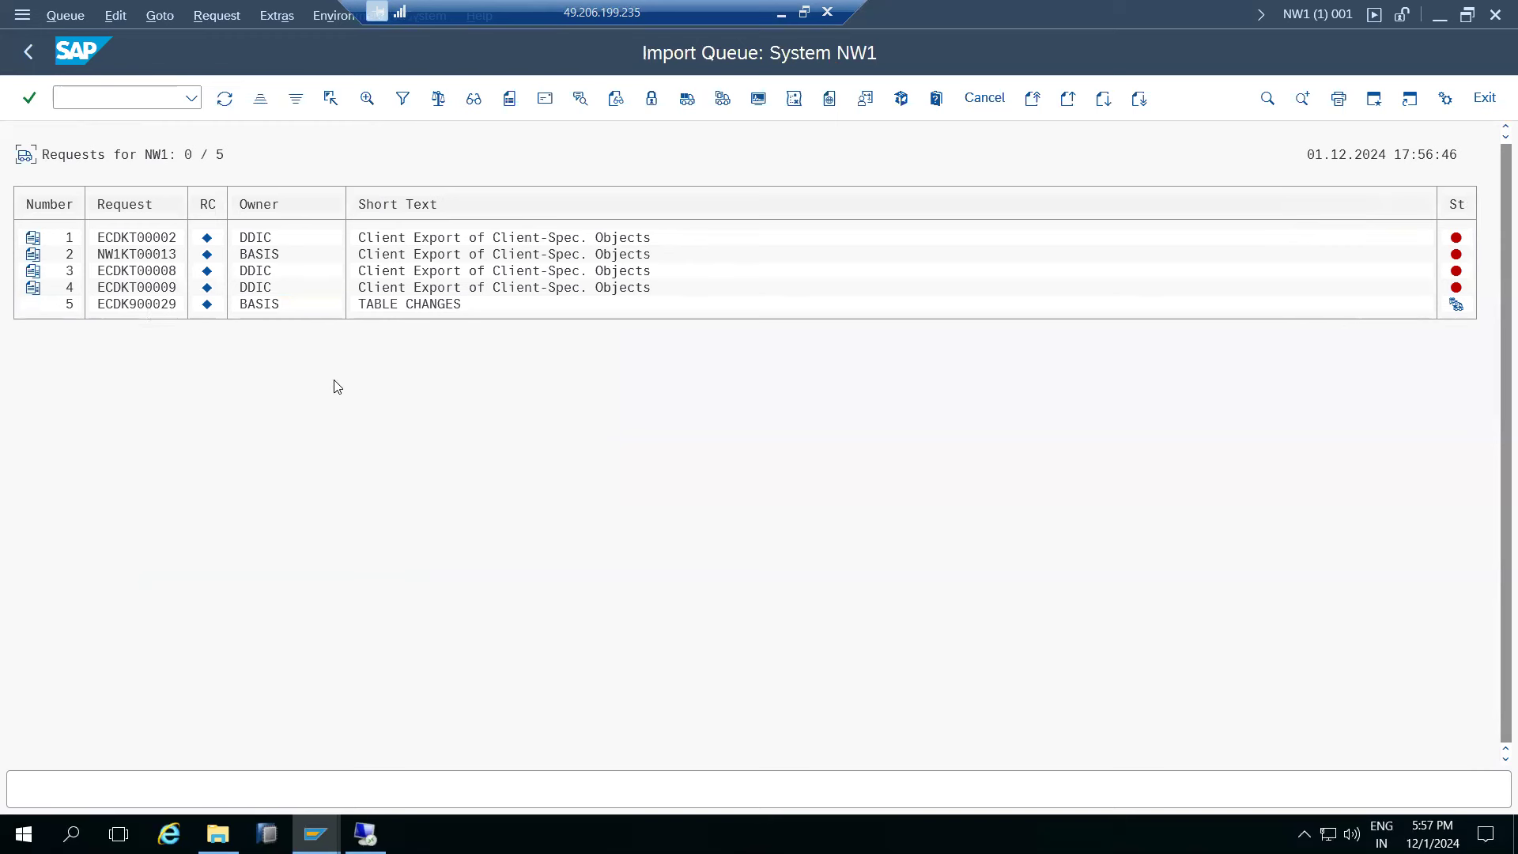
click(225, 99)
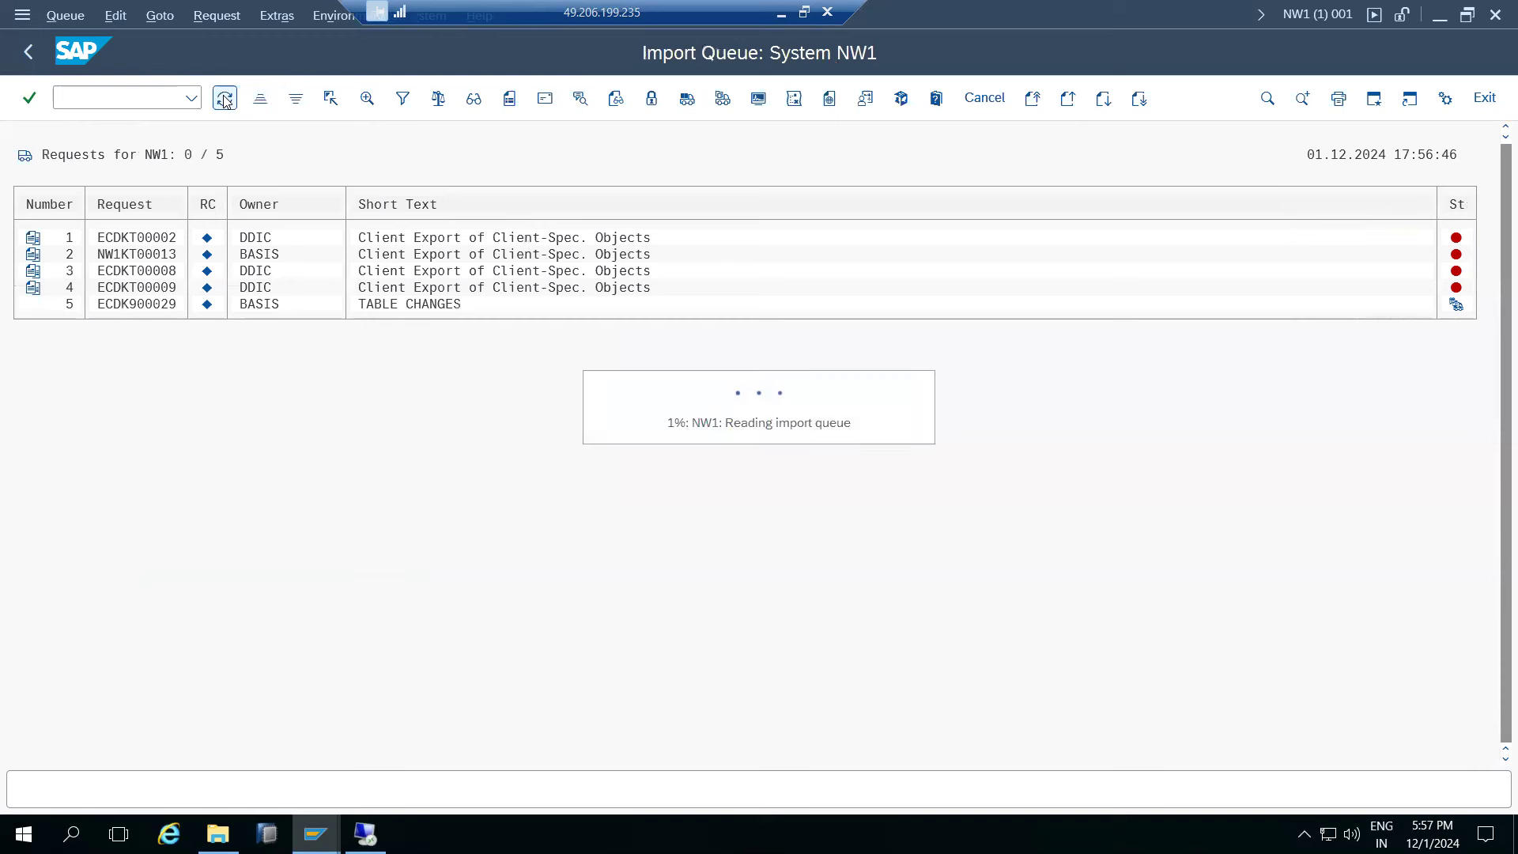
click(157, 306)
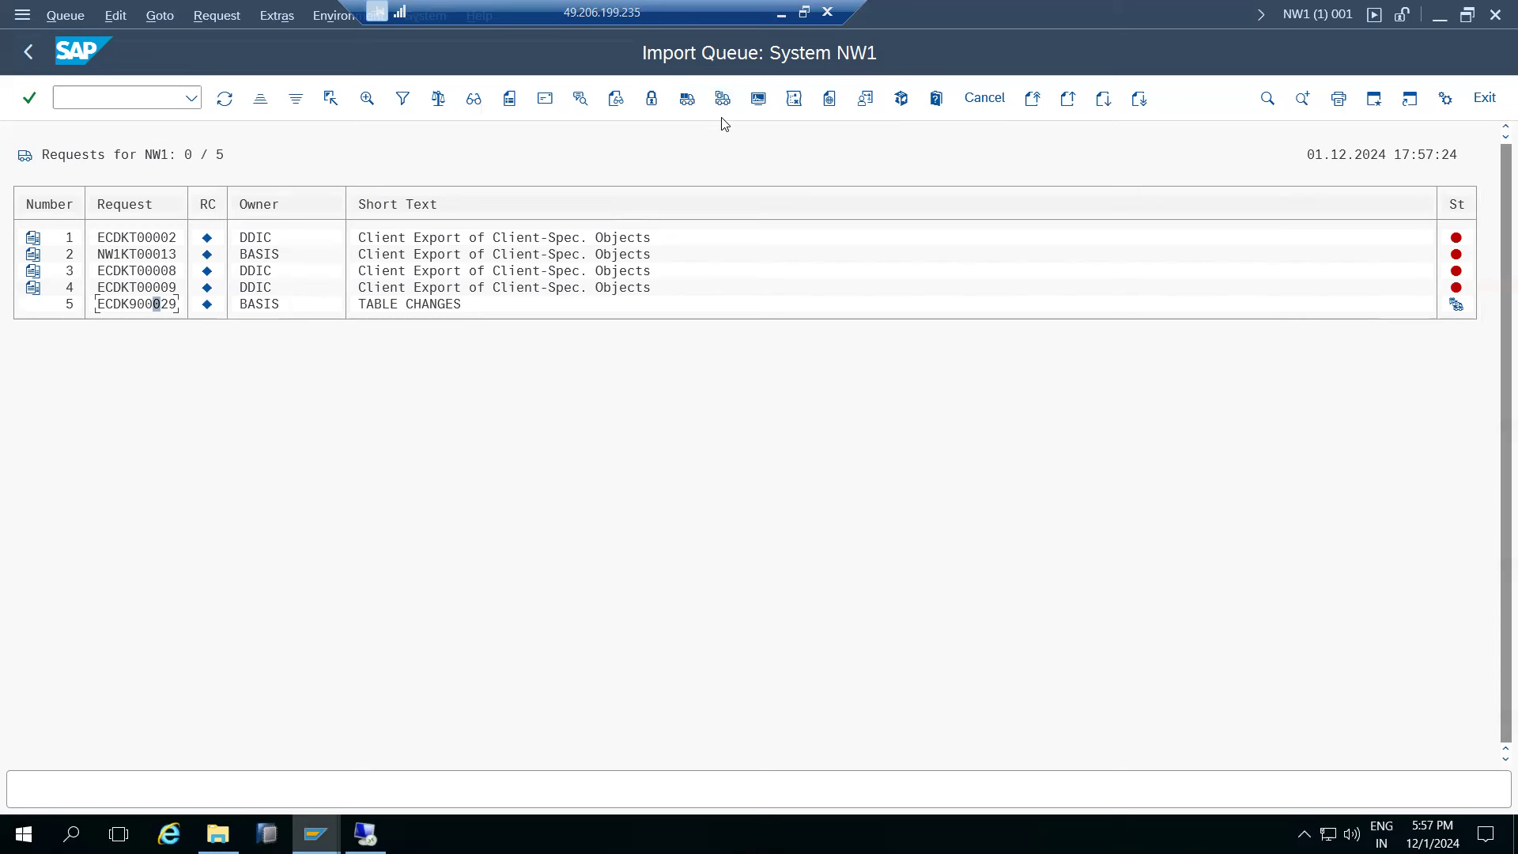
- Start importing ECDK900029 into NW1 with target client 001 and show its execution settings
click(722, 99)
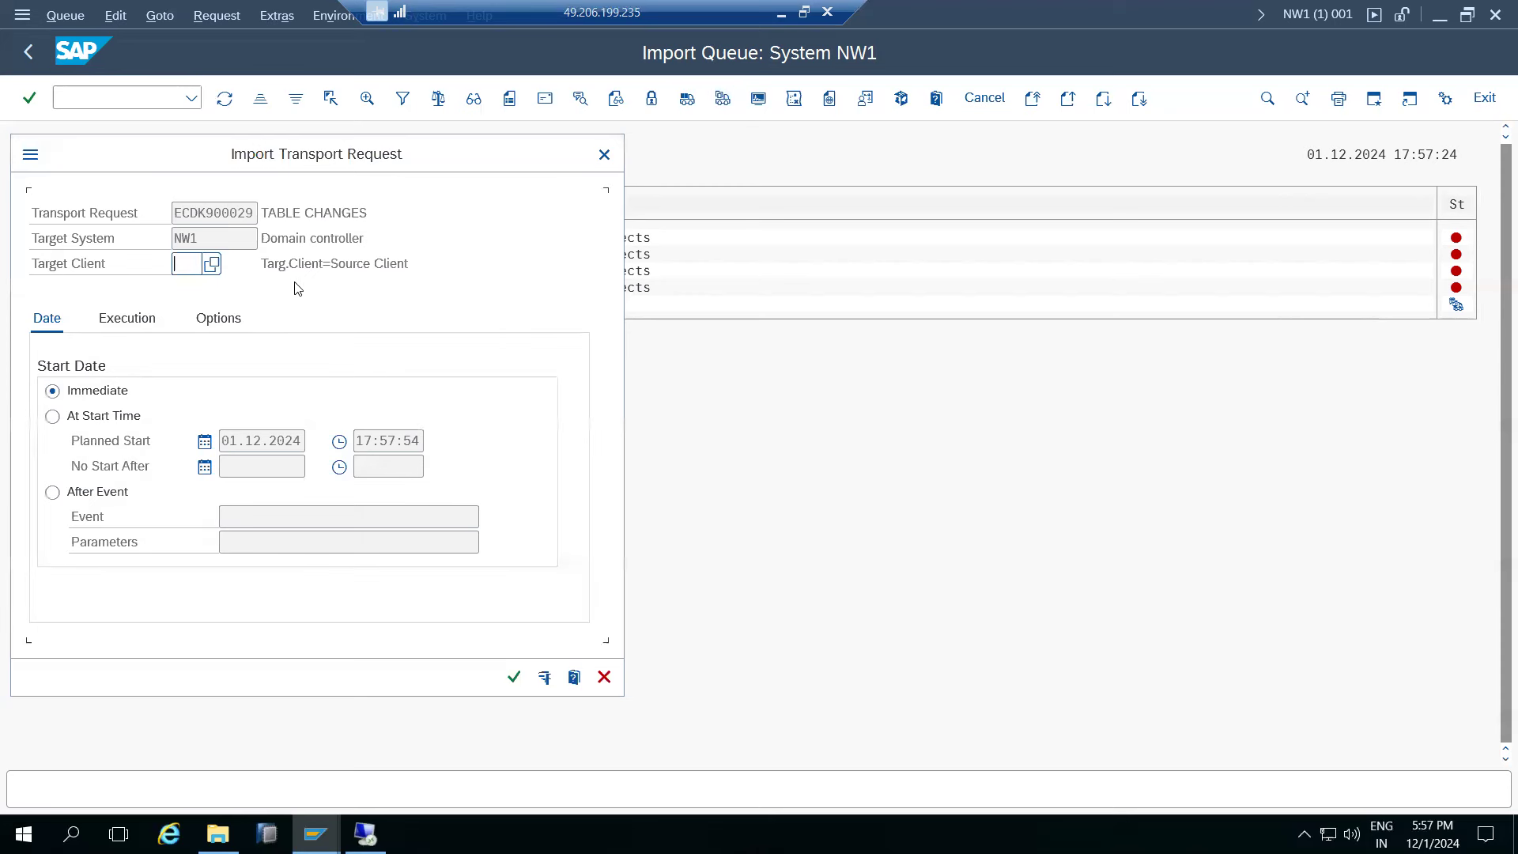
click(211, 264)
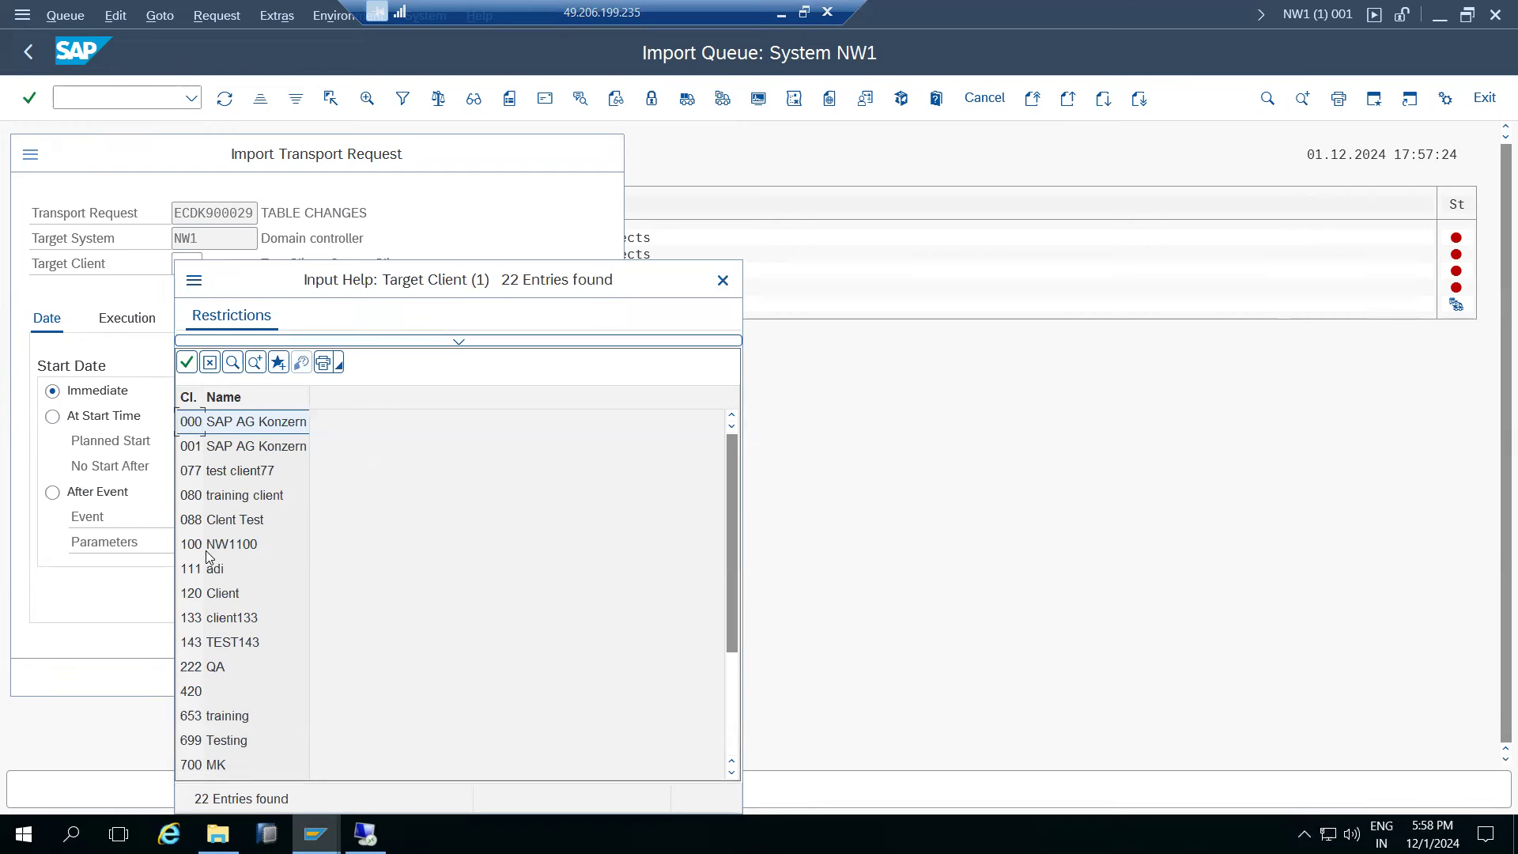
double_click(215, 451)
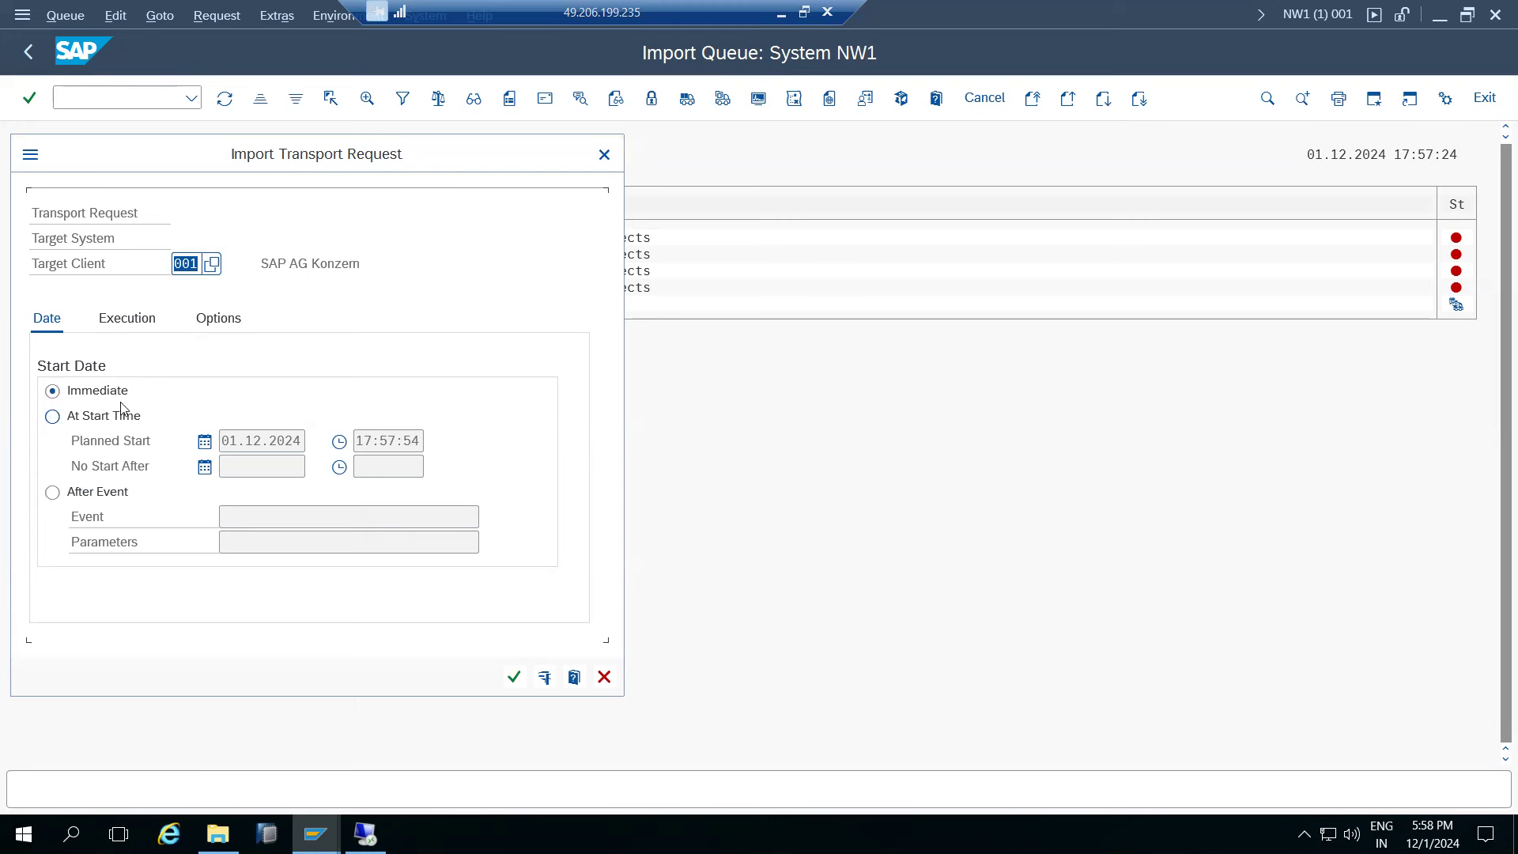
click(136, 321)
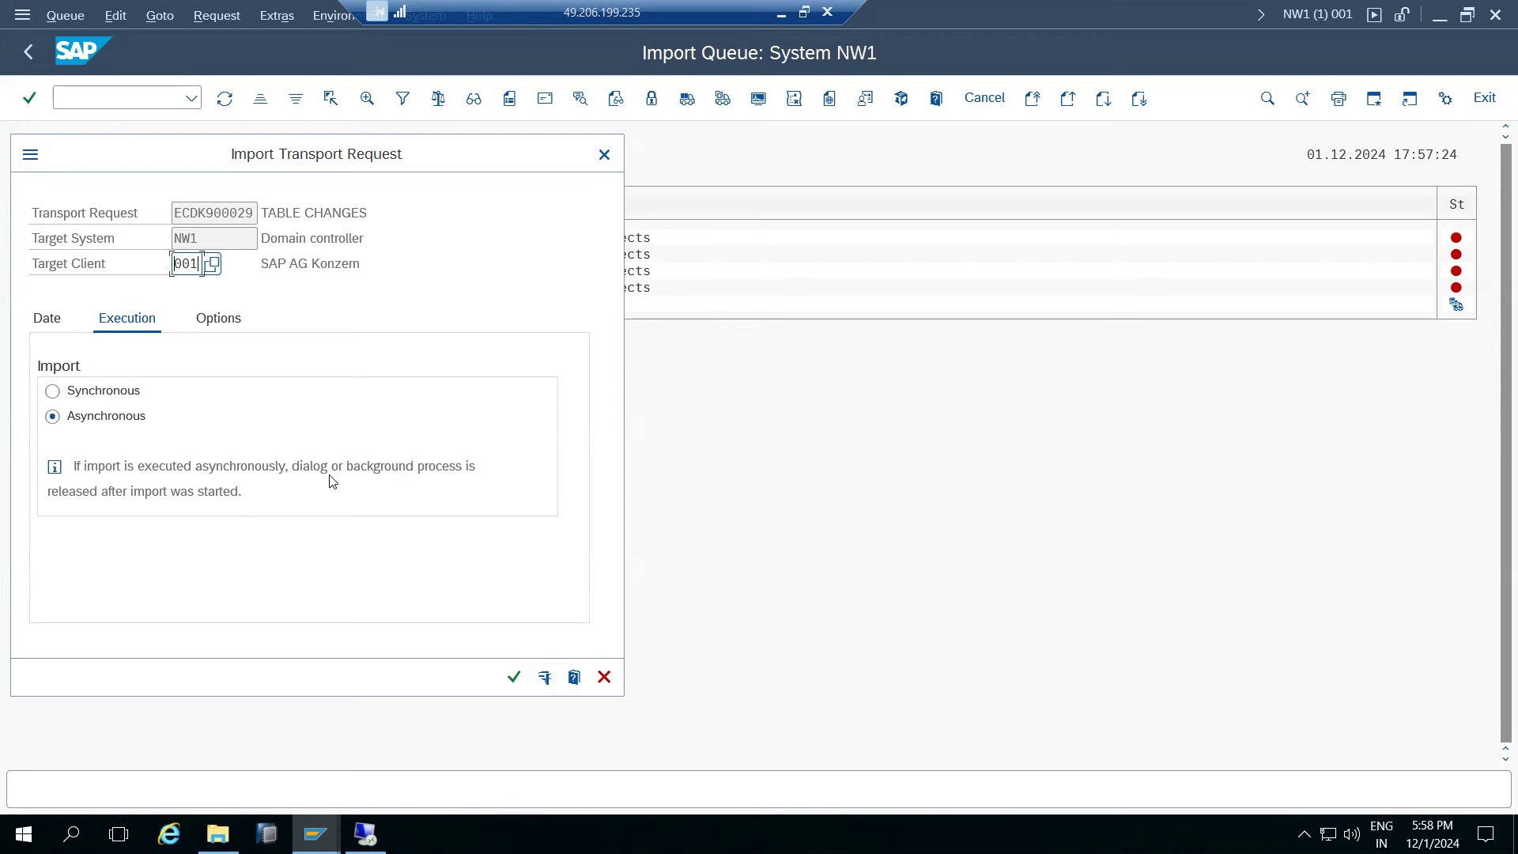
- Switch the import between synchronous and asynchronous, leave it asynchronous, then view the import options
click(373, 469)
click(90, 390)
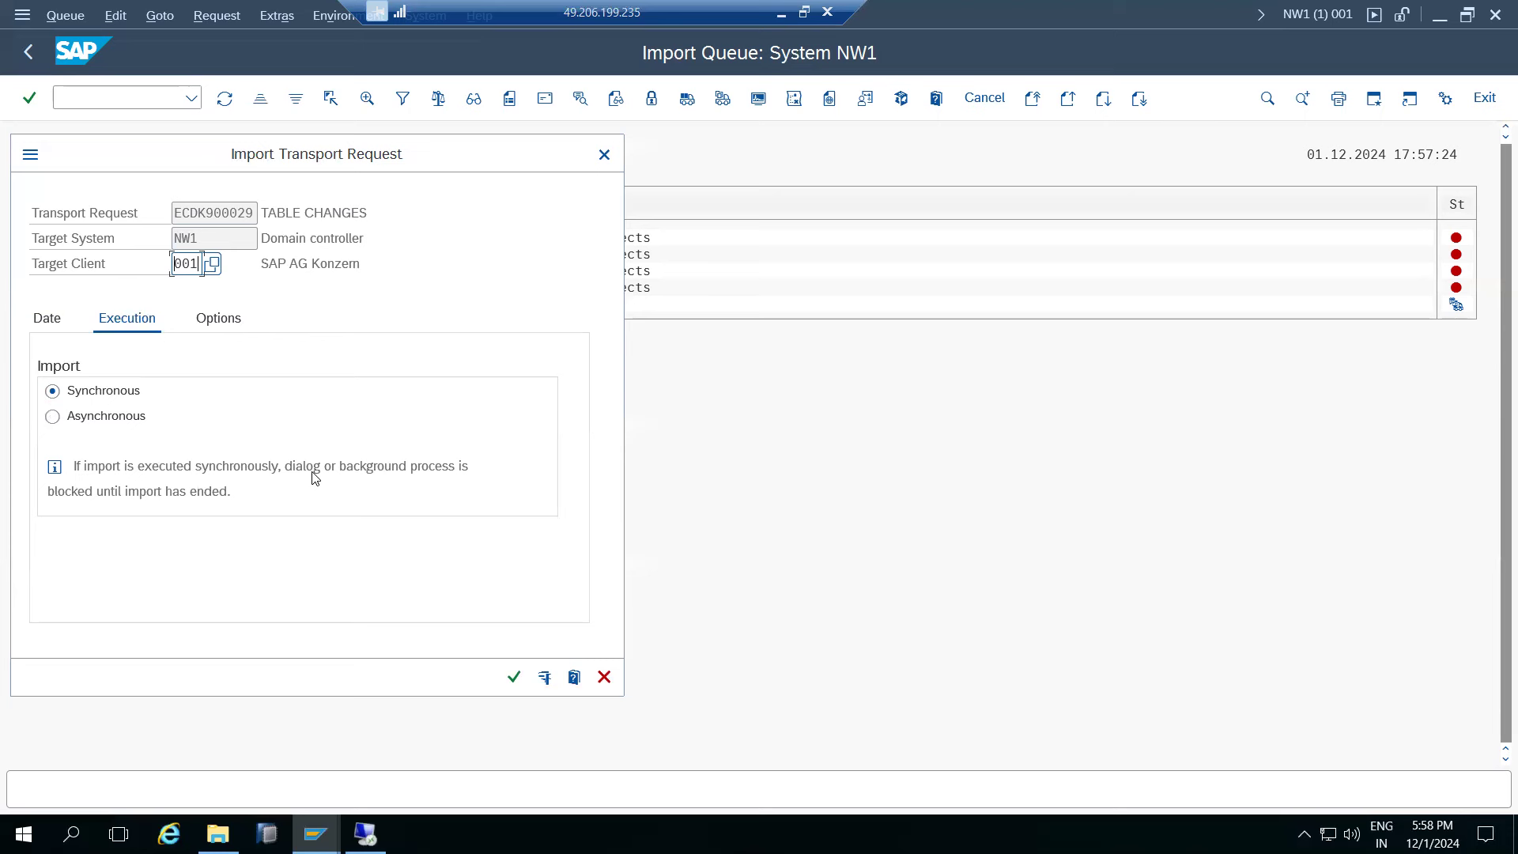
drag(196, 498, 219, 500)
click(52, 419)
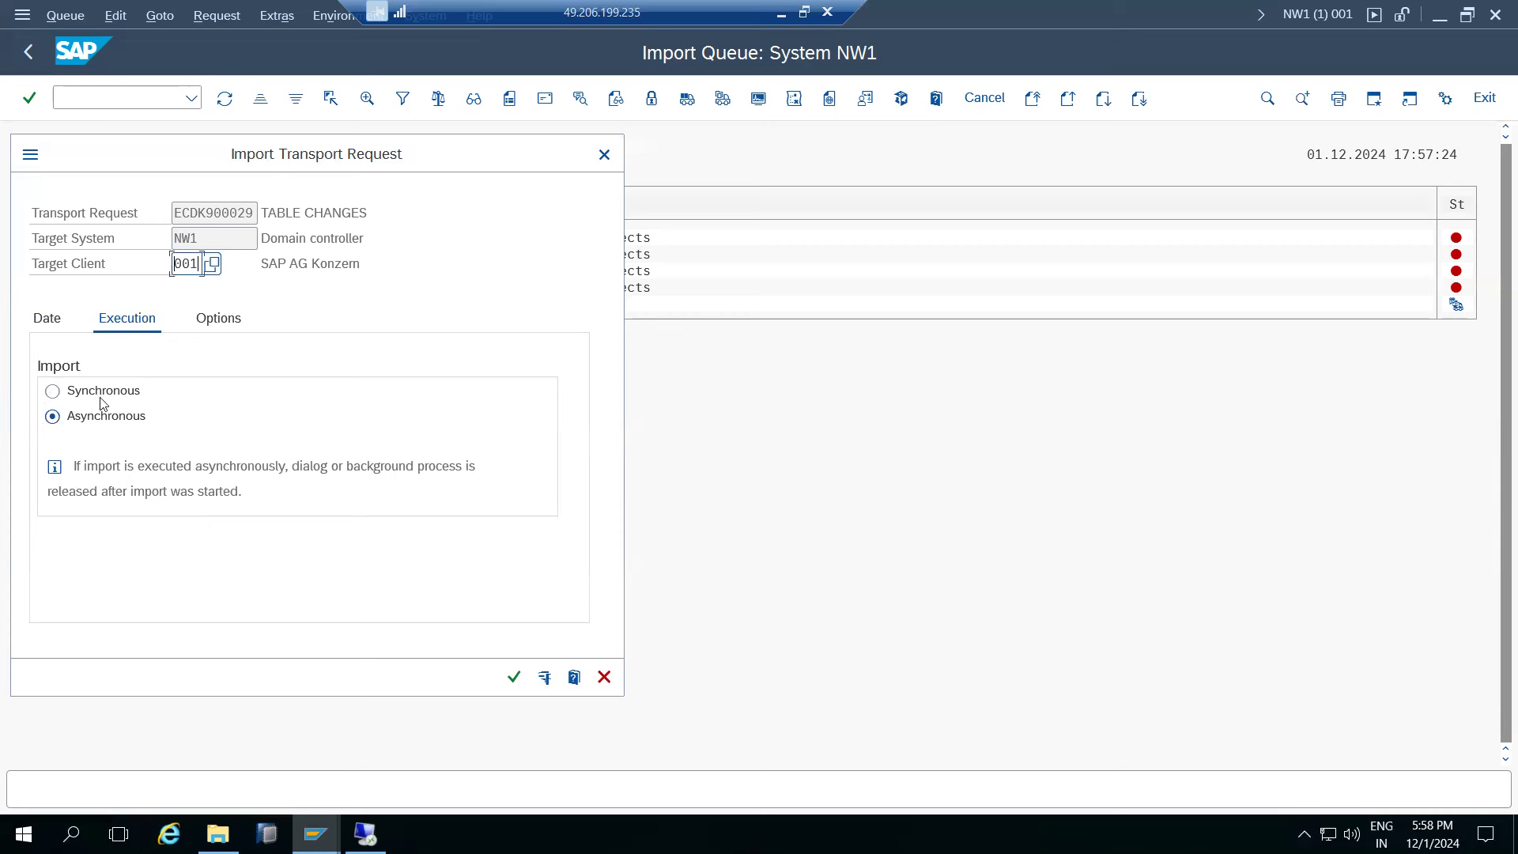
click(223, 323)
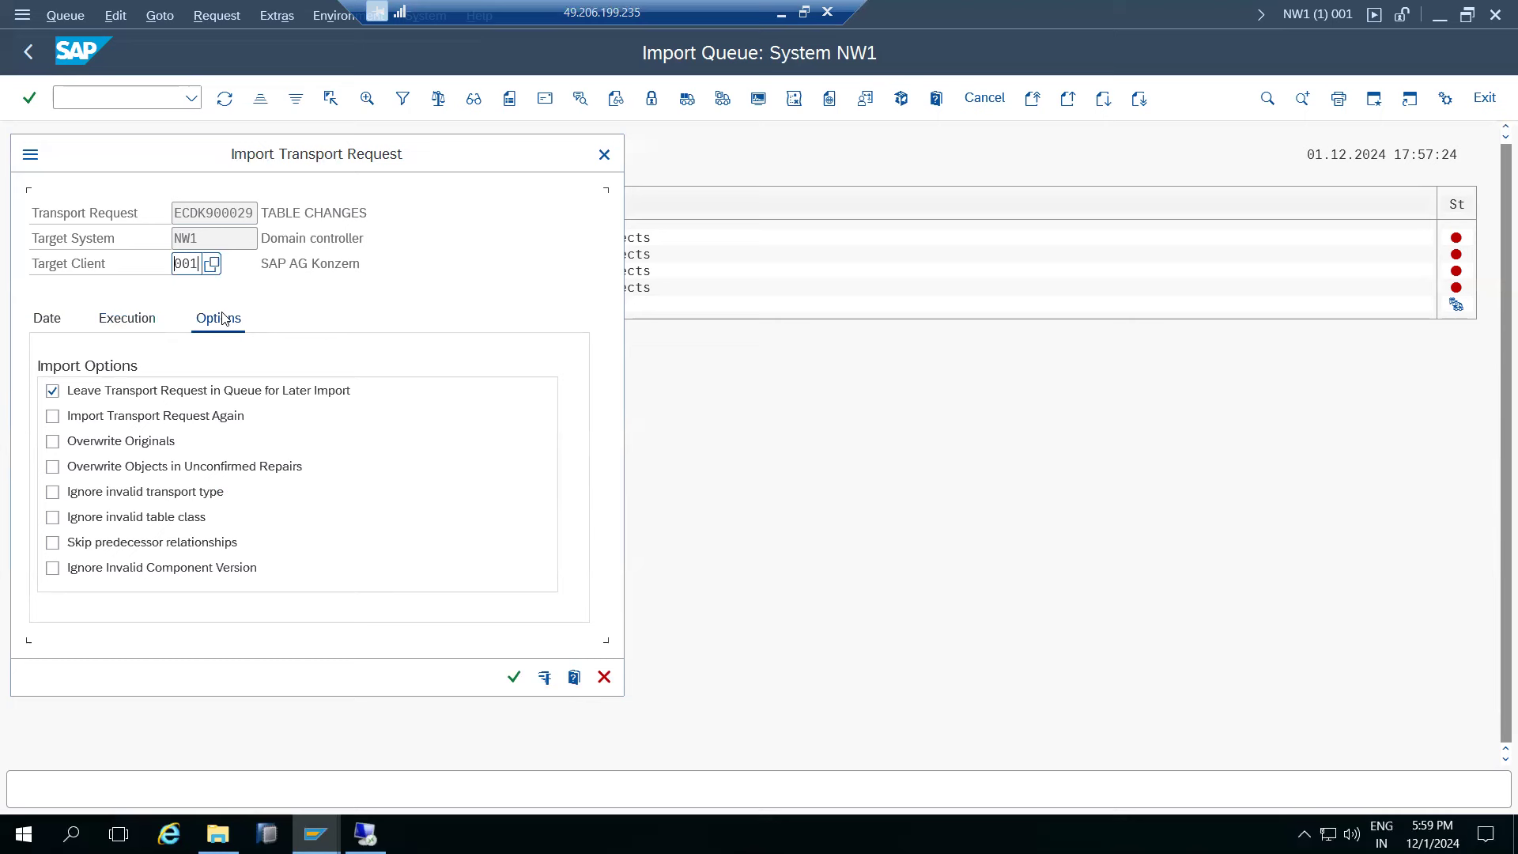
drag(224, 215, 253, 215)
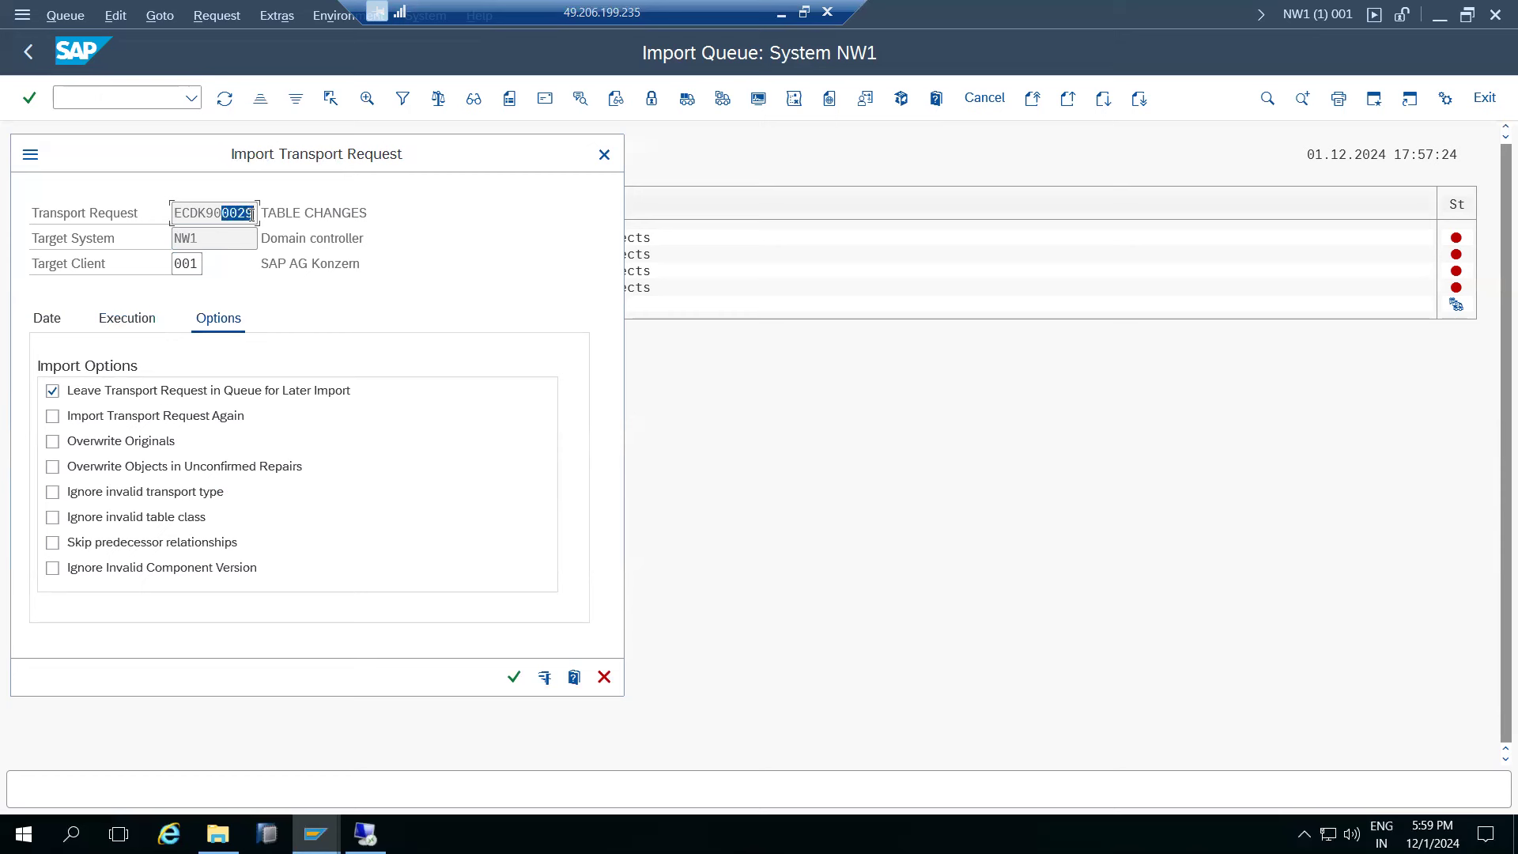
click(158, 317)
click(82, 390)
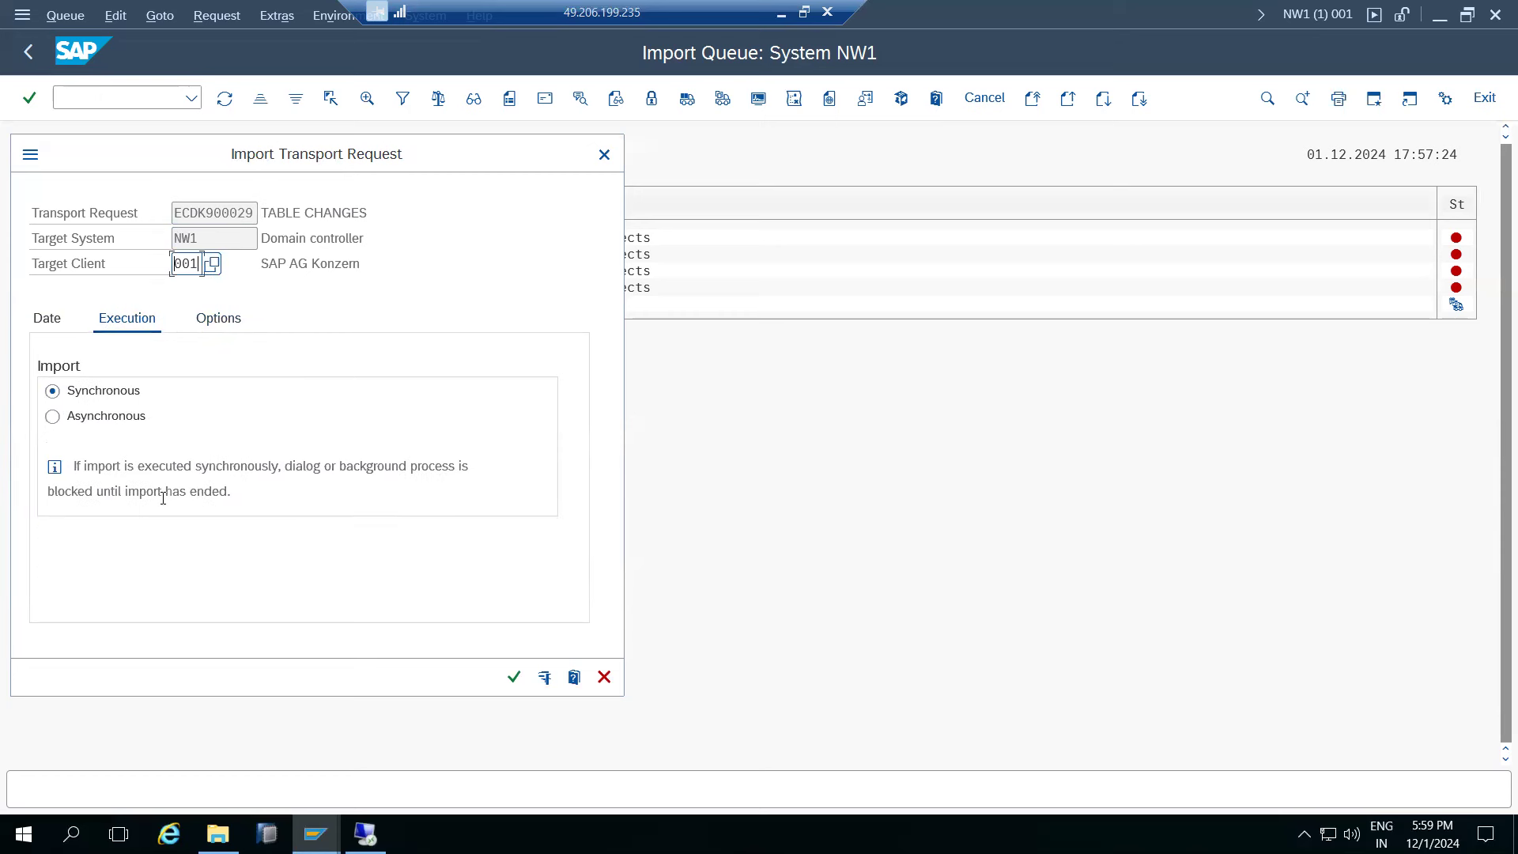
click(340, 470)
click(107, 415)
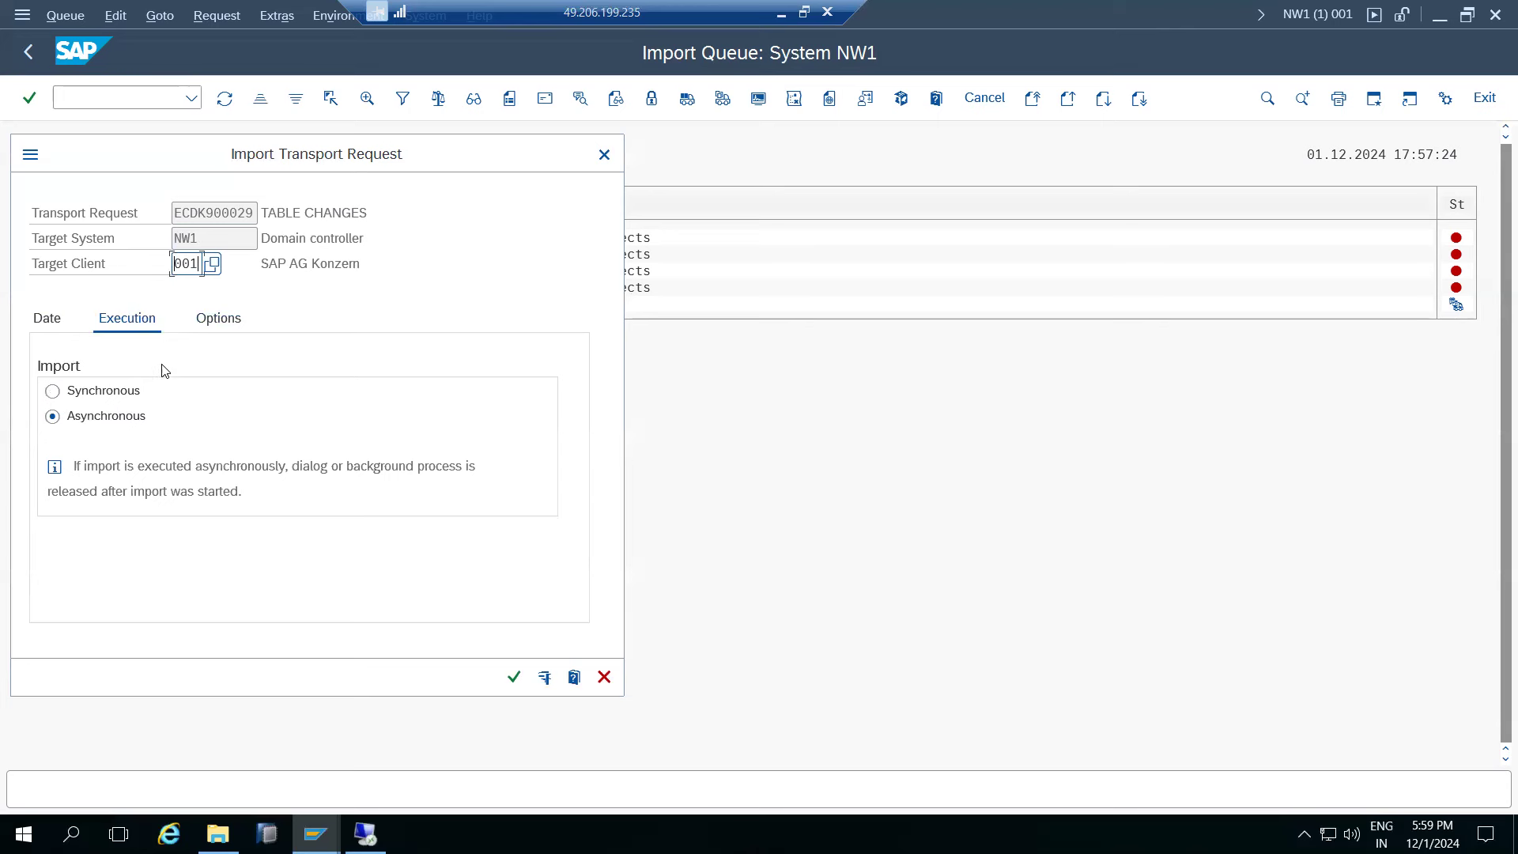
click(226, 328)
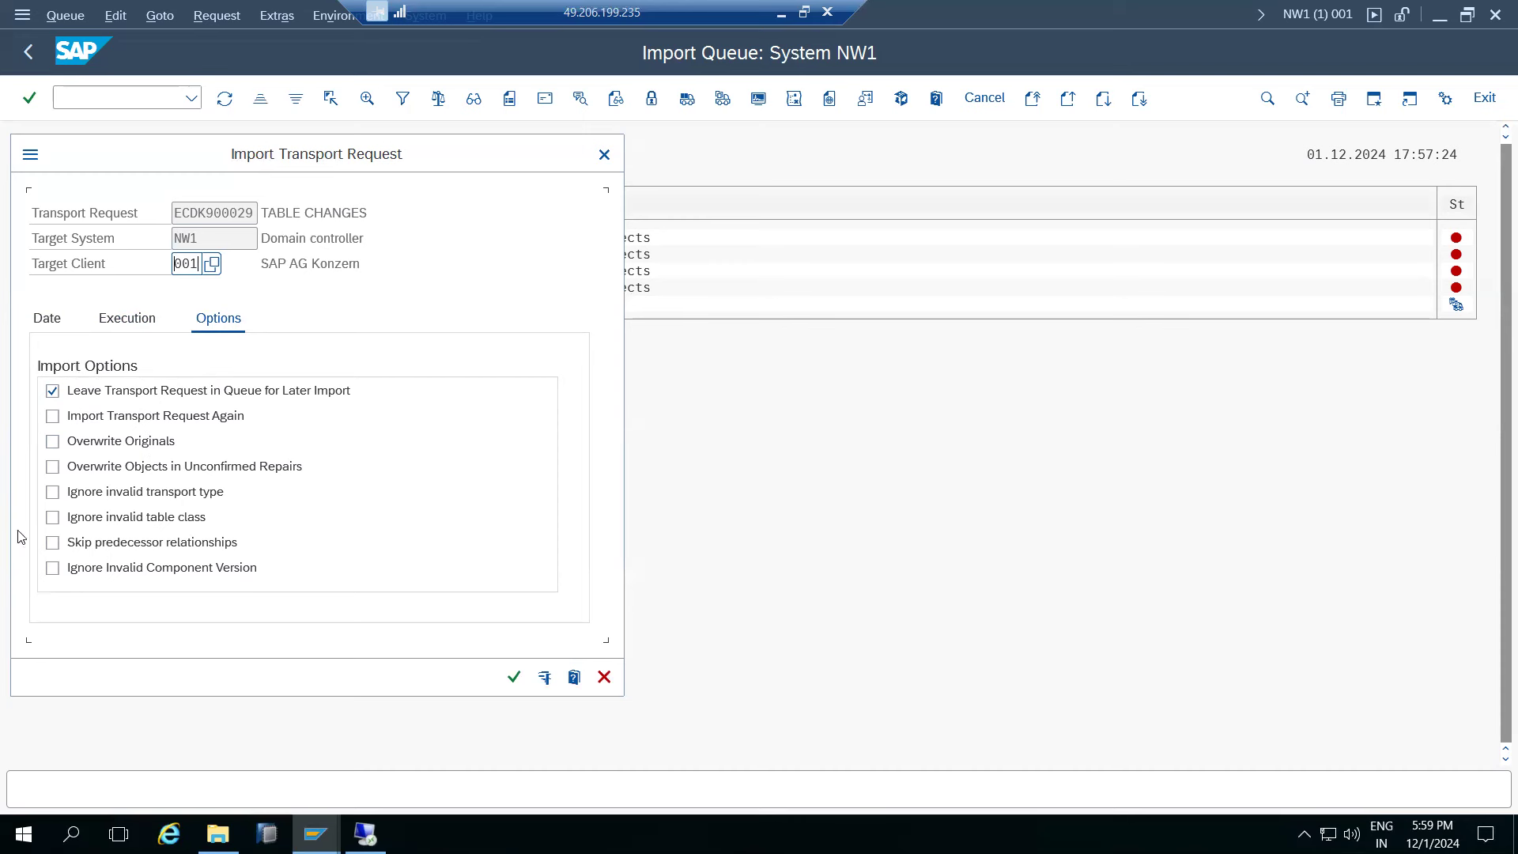
- Check Import Again, Overwrite Originals, Overwrite Unconfirmed Repairs and Ignore Invalid Component Version, then continue
click(53, 417)
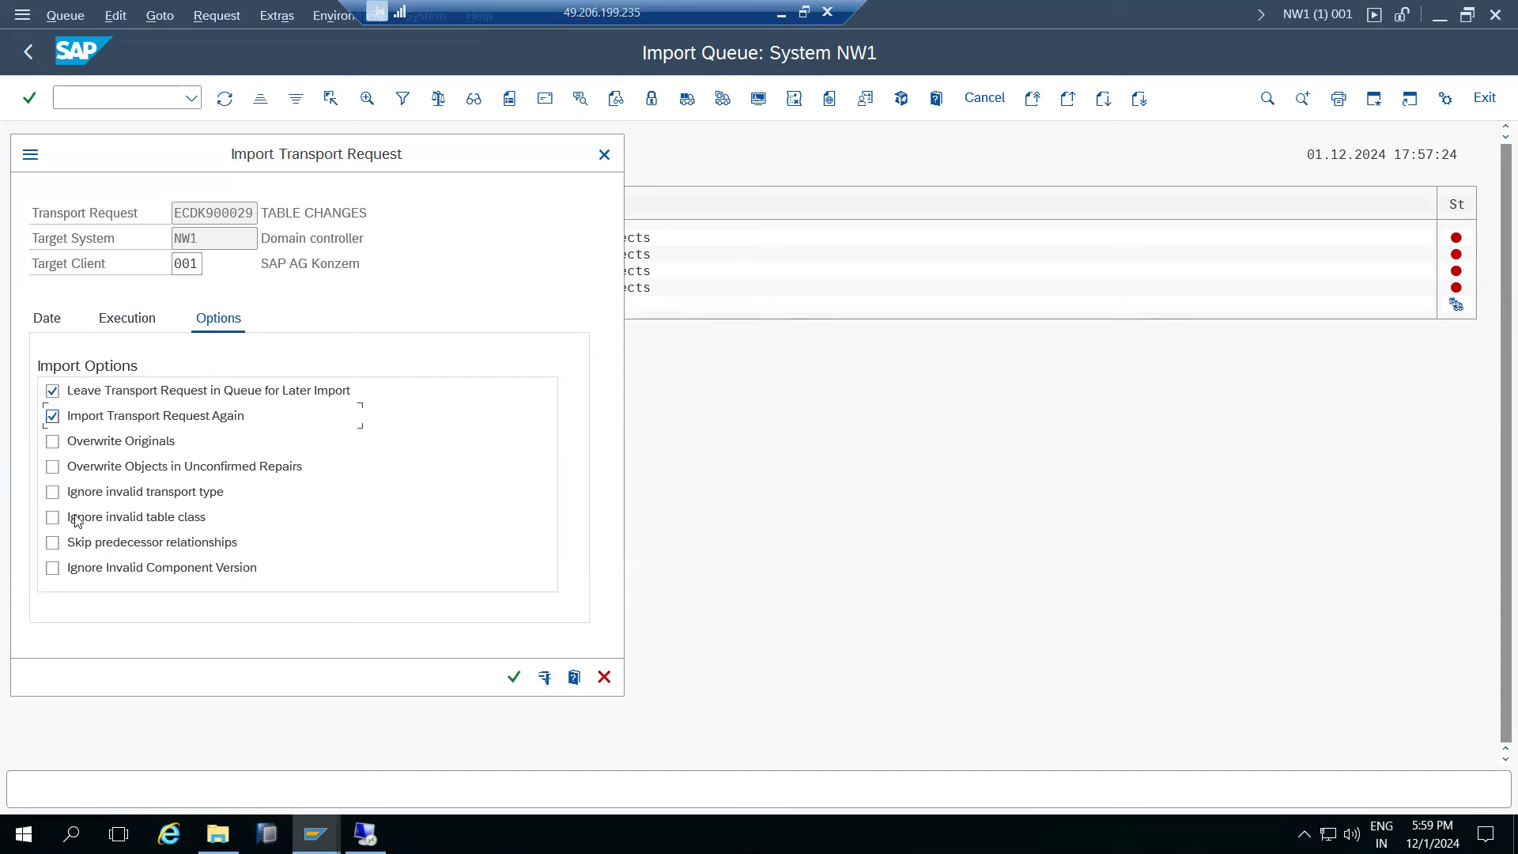
click(52, 442)
mouse_move(332, 826)
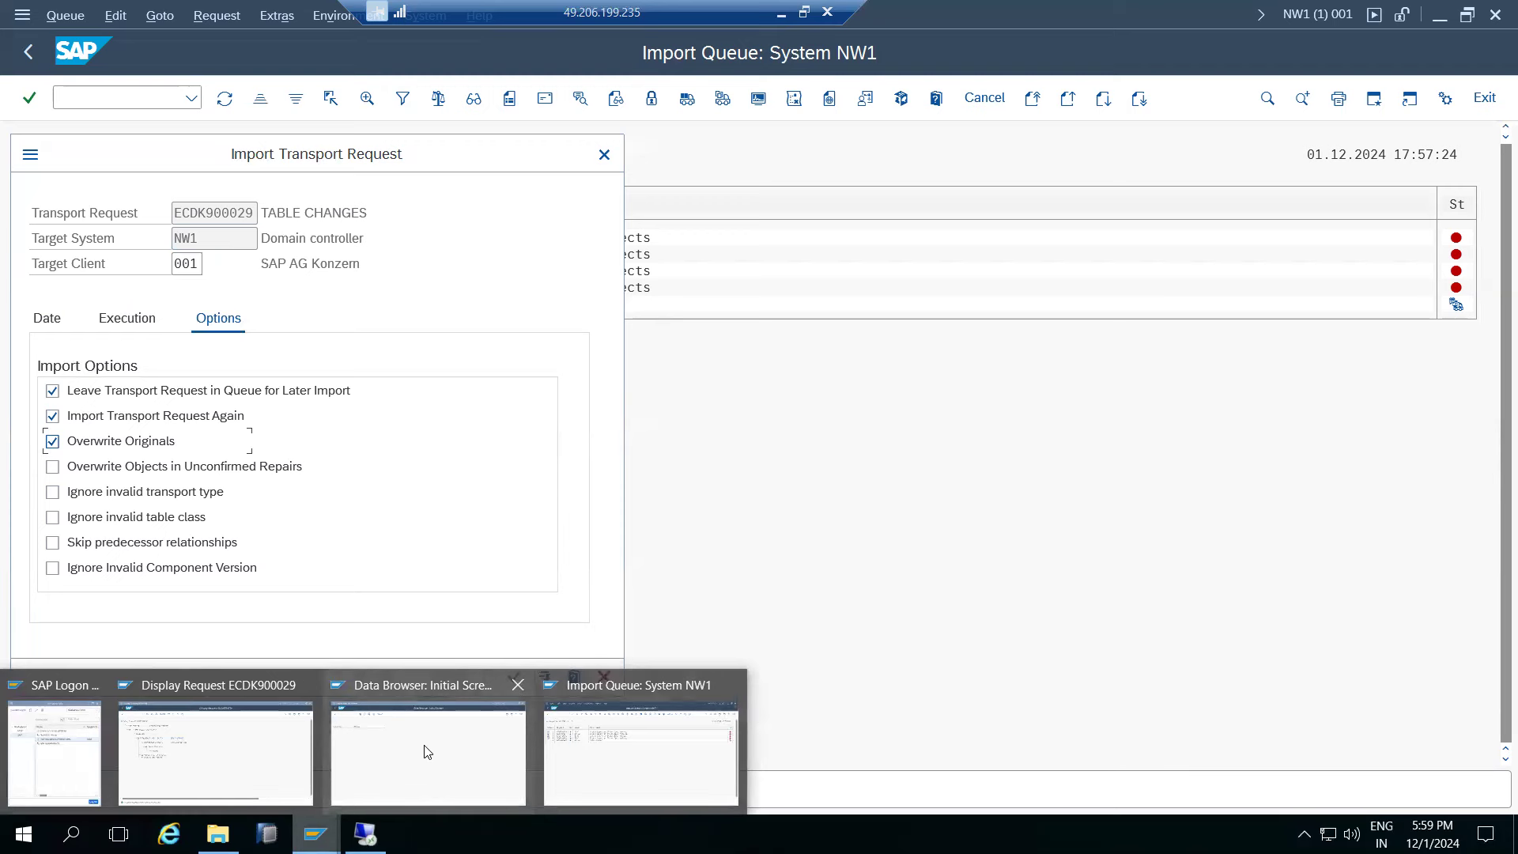
click(92, 472)
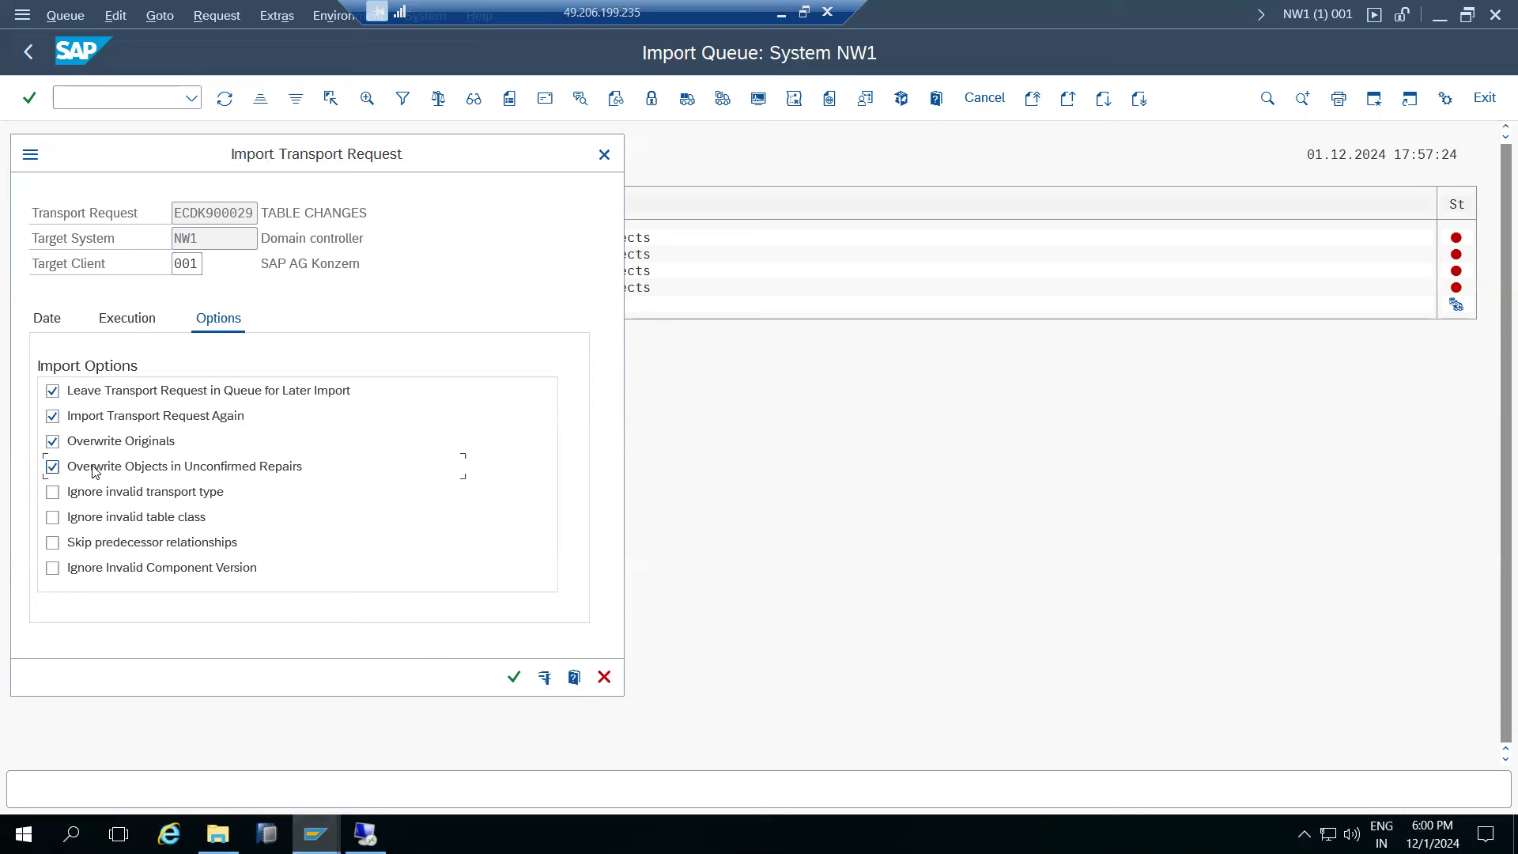
click(93, 577)
click(55, 467)
click(515, 677)
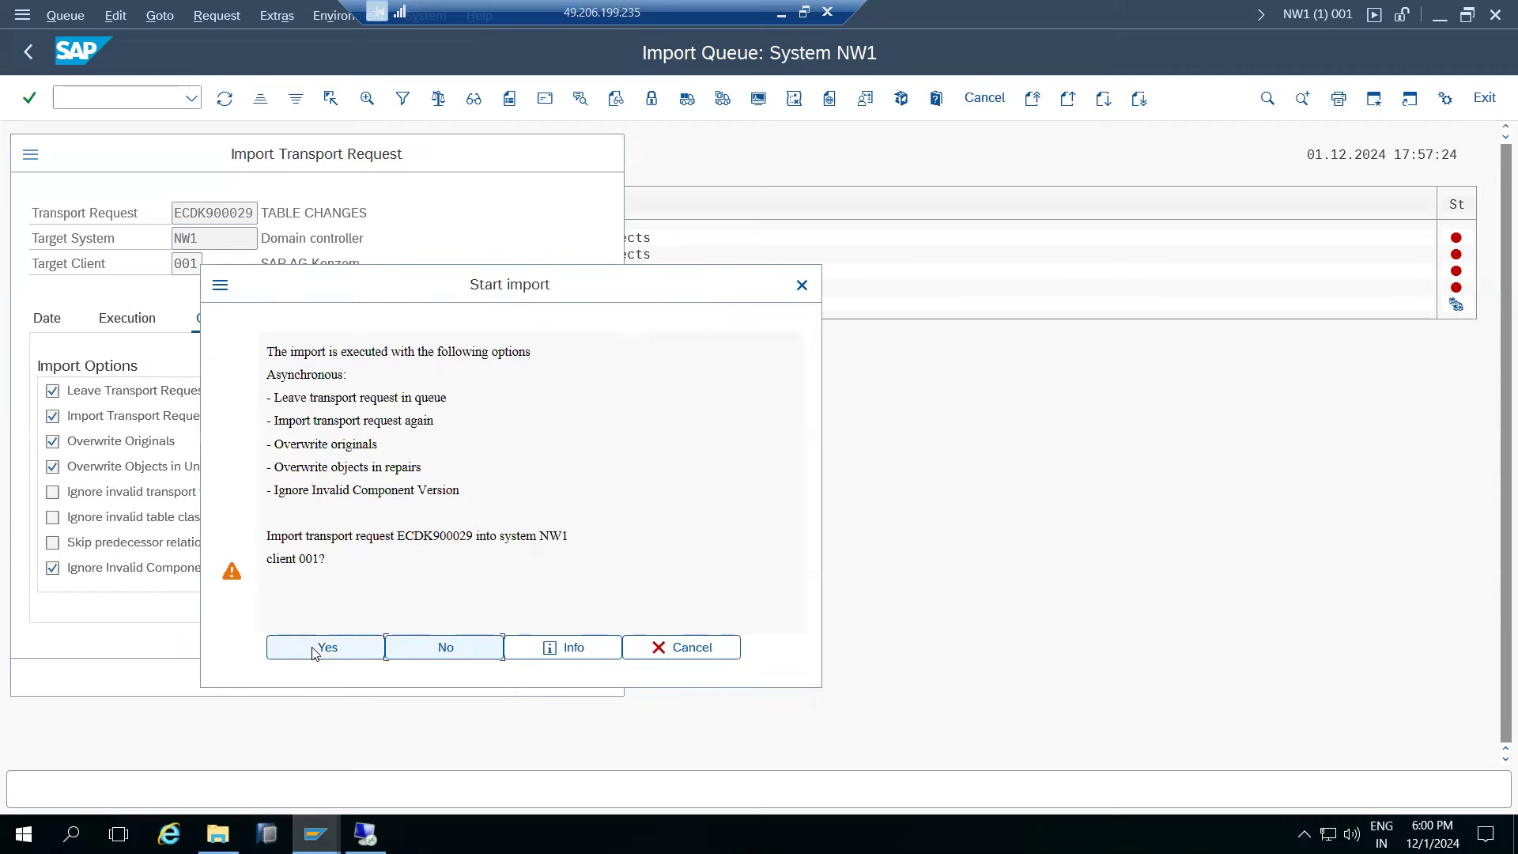
- Start the import, refresh to see return code 0, then switch to Paint and mark a text area
click(321, 647)
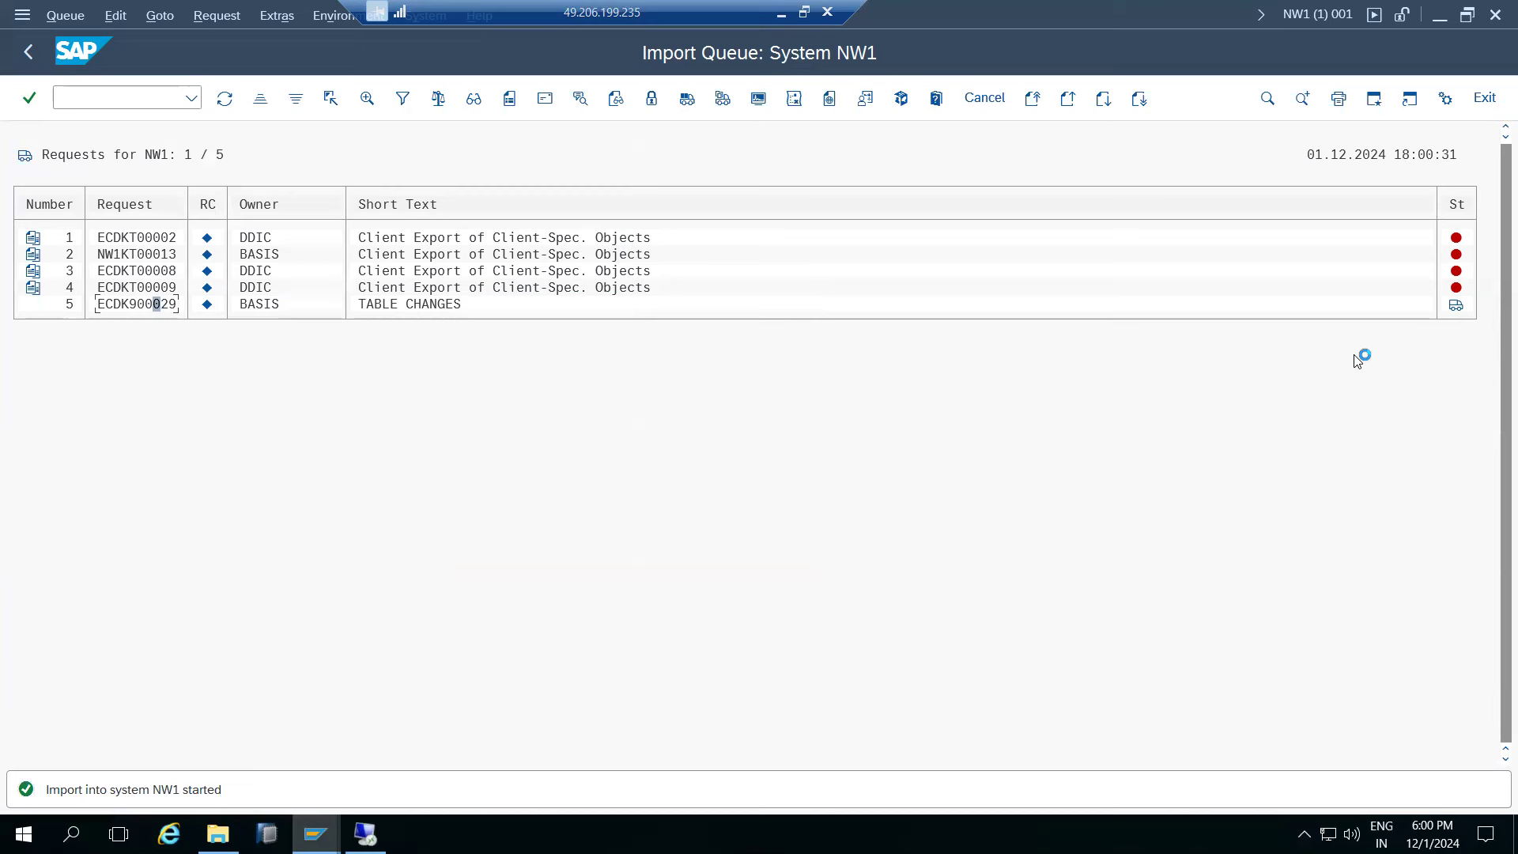
mouse_move(1462, 314)
click(226, 98)
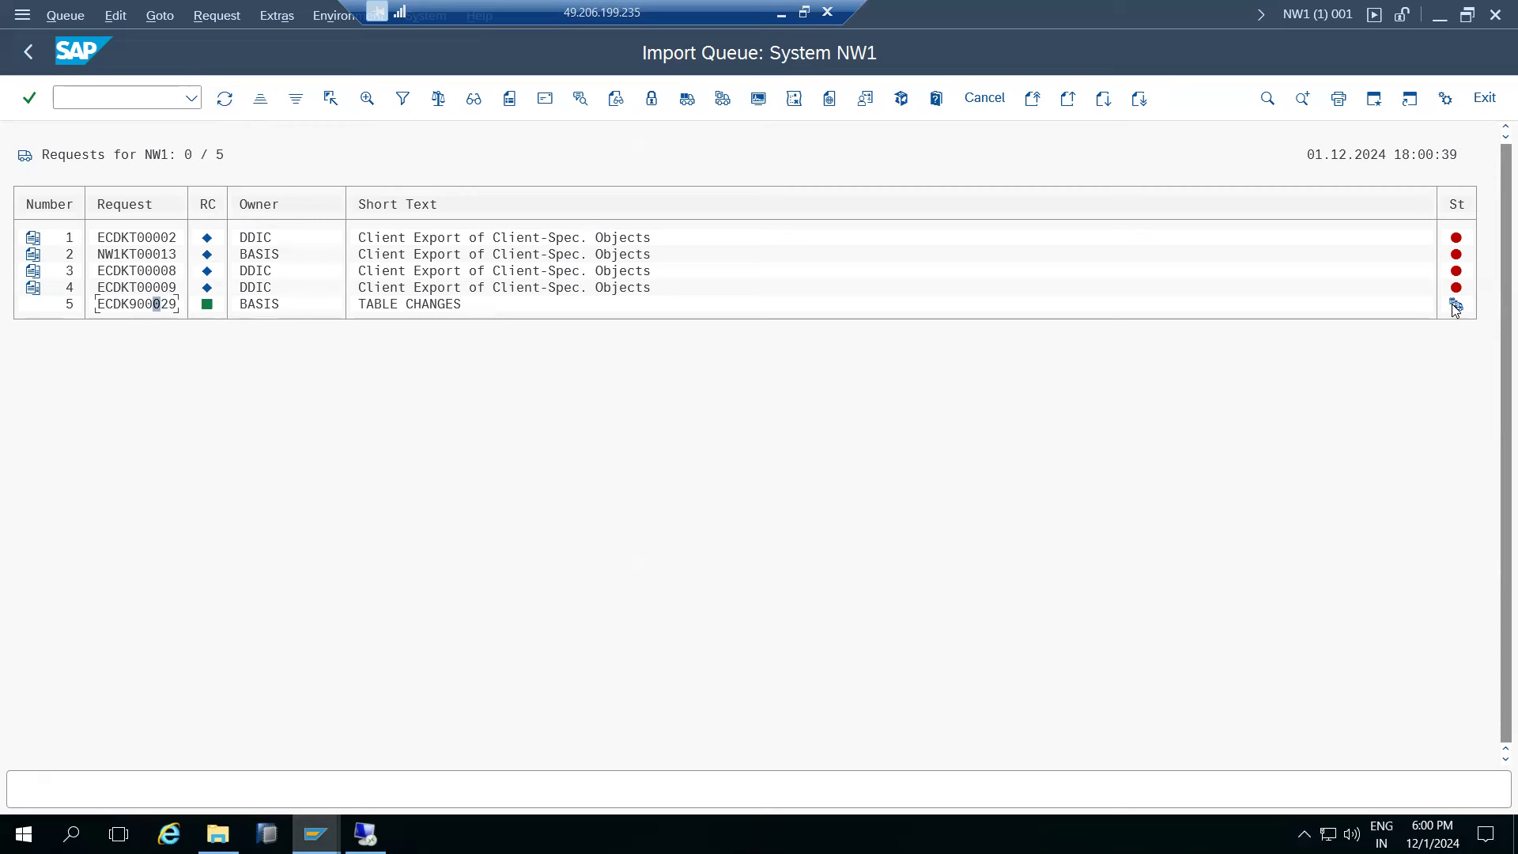
mouse_move(1459, 308)
mouse_move(204, 310)
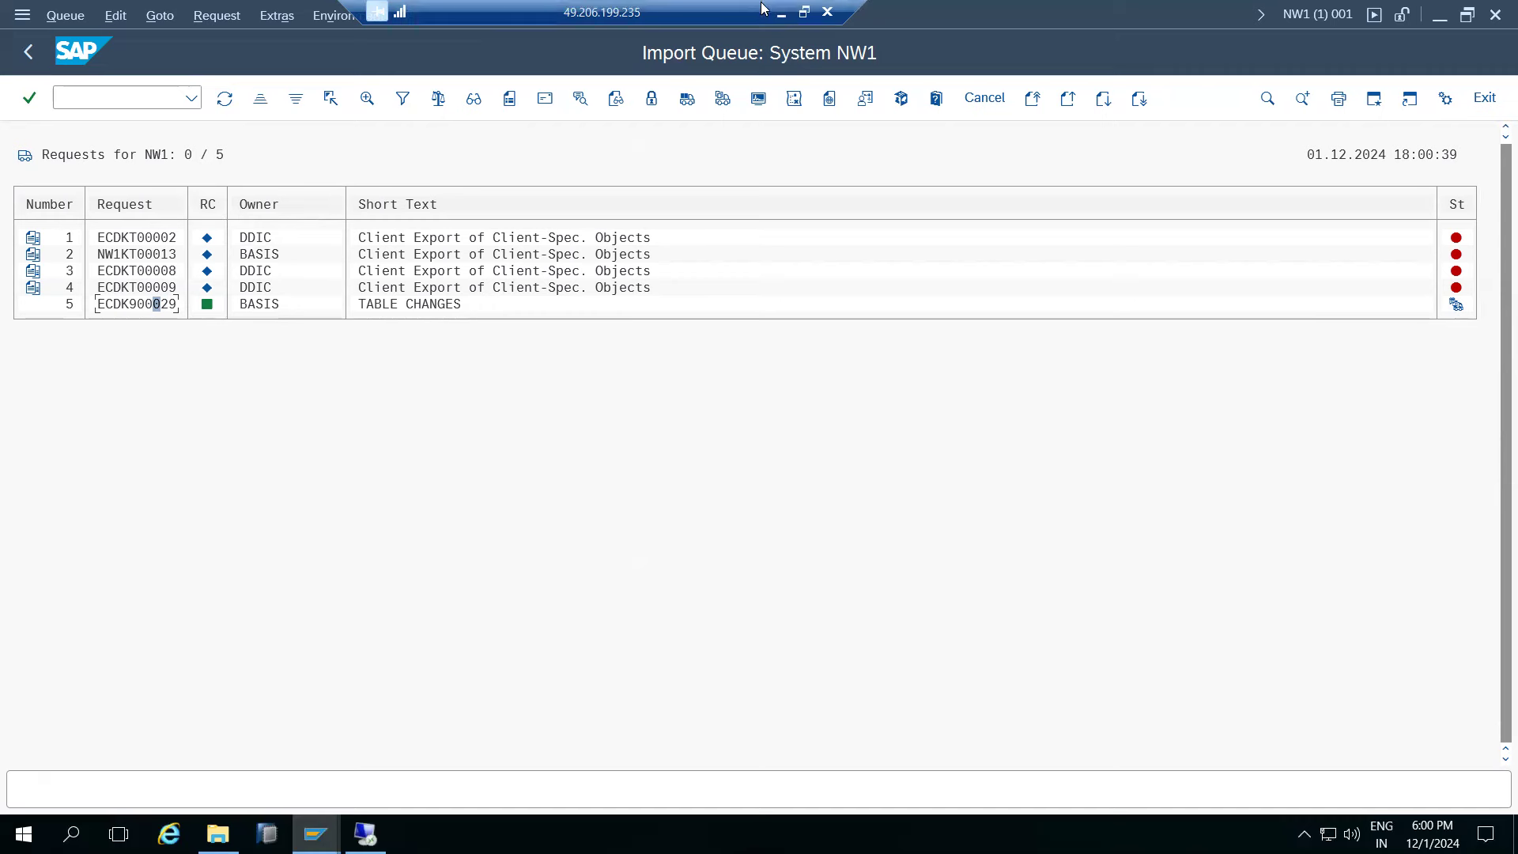
click(787, 14)
mouse_move(367, 495)
mouse_down()
mouse_move(552, 715)
mouse_move(689, 751)
mouse_up()
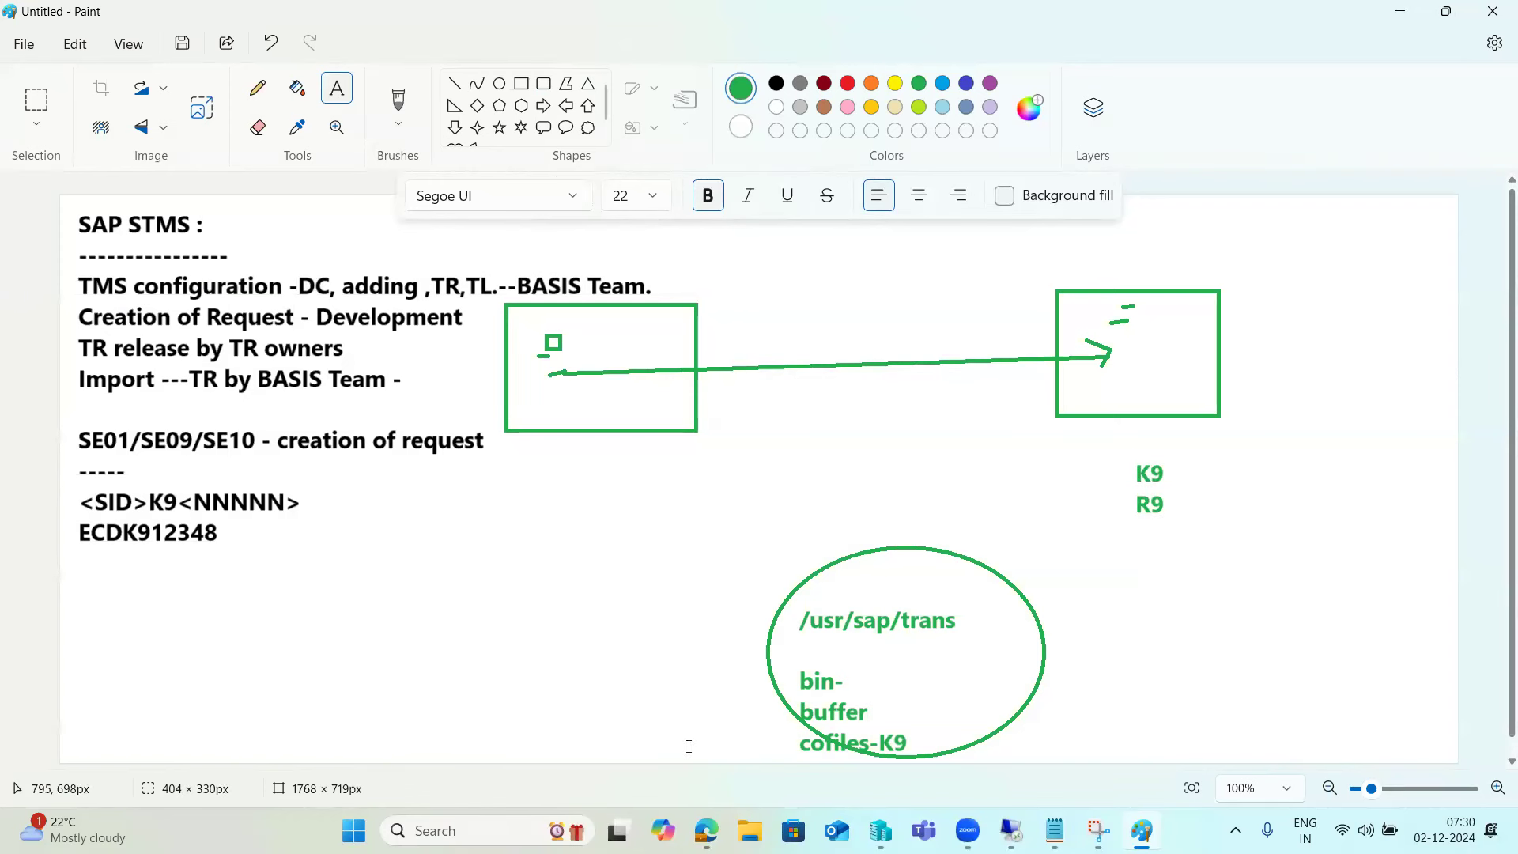
- Create a Paint text box headed 'Import RCs' listing codes 0, 4, 8 and 12
click(354, 474)
drag(357, 476, 694, 716)
text(Im)
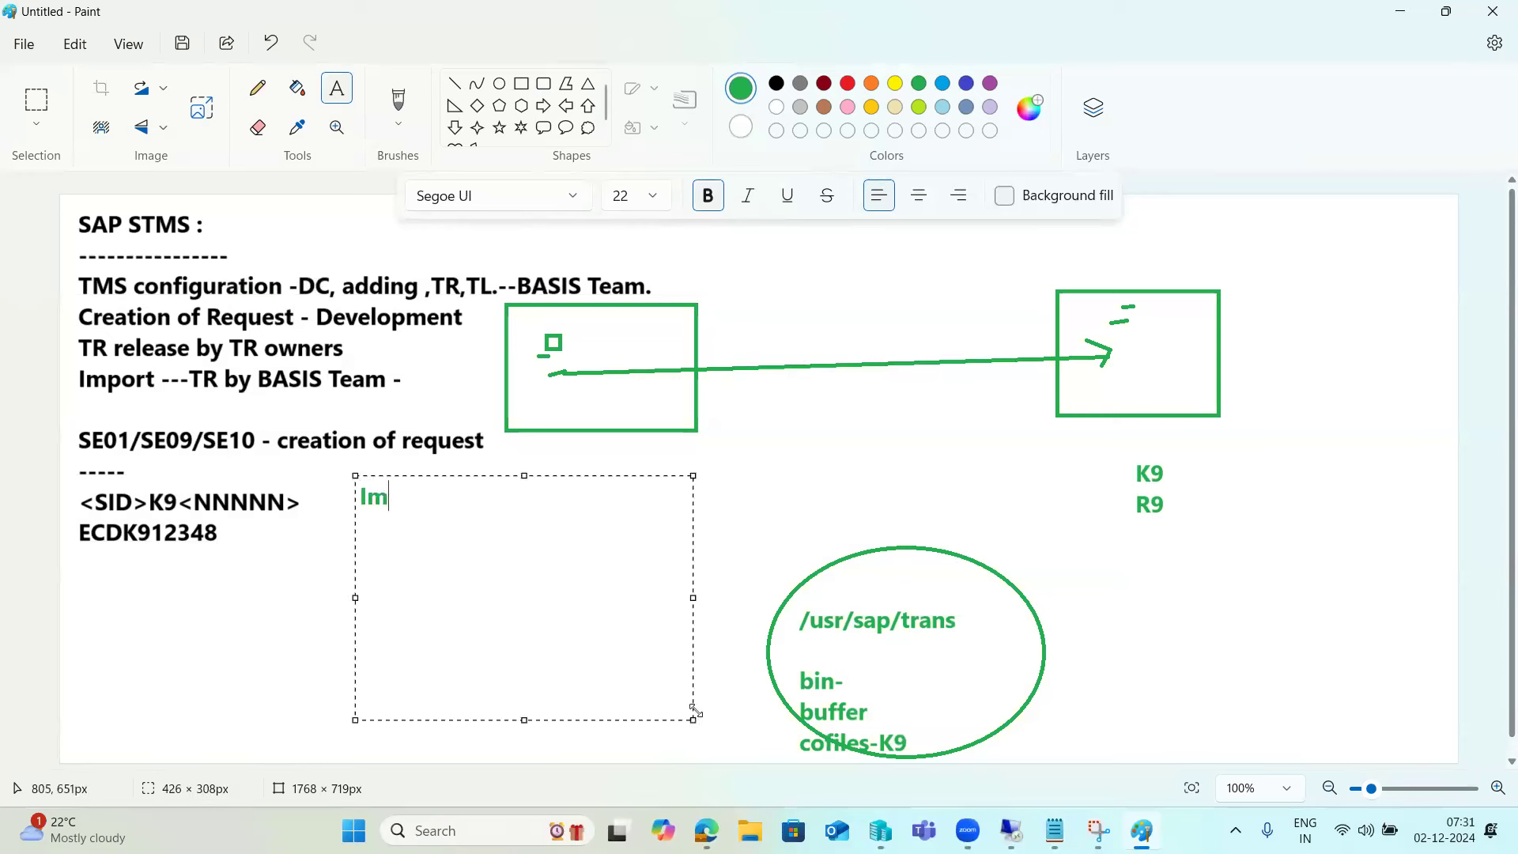
text(port )
text(RCs  )
text(0 )
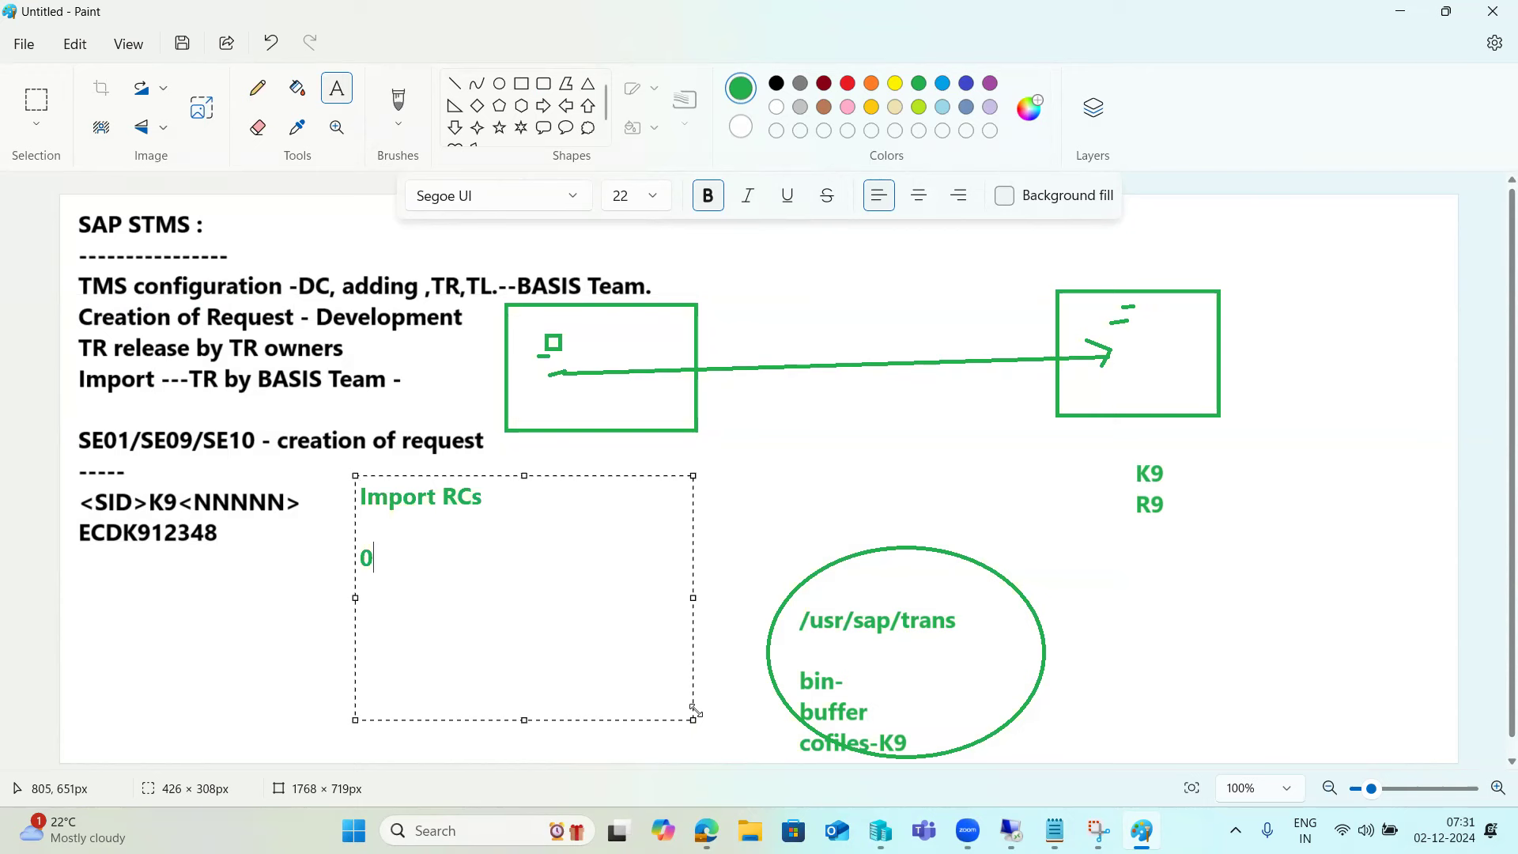
text(4)
key(Return)
text(8 )
text(12)
key(Up)
key(Up)
key(Up)
text(:)
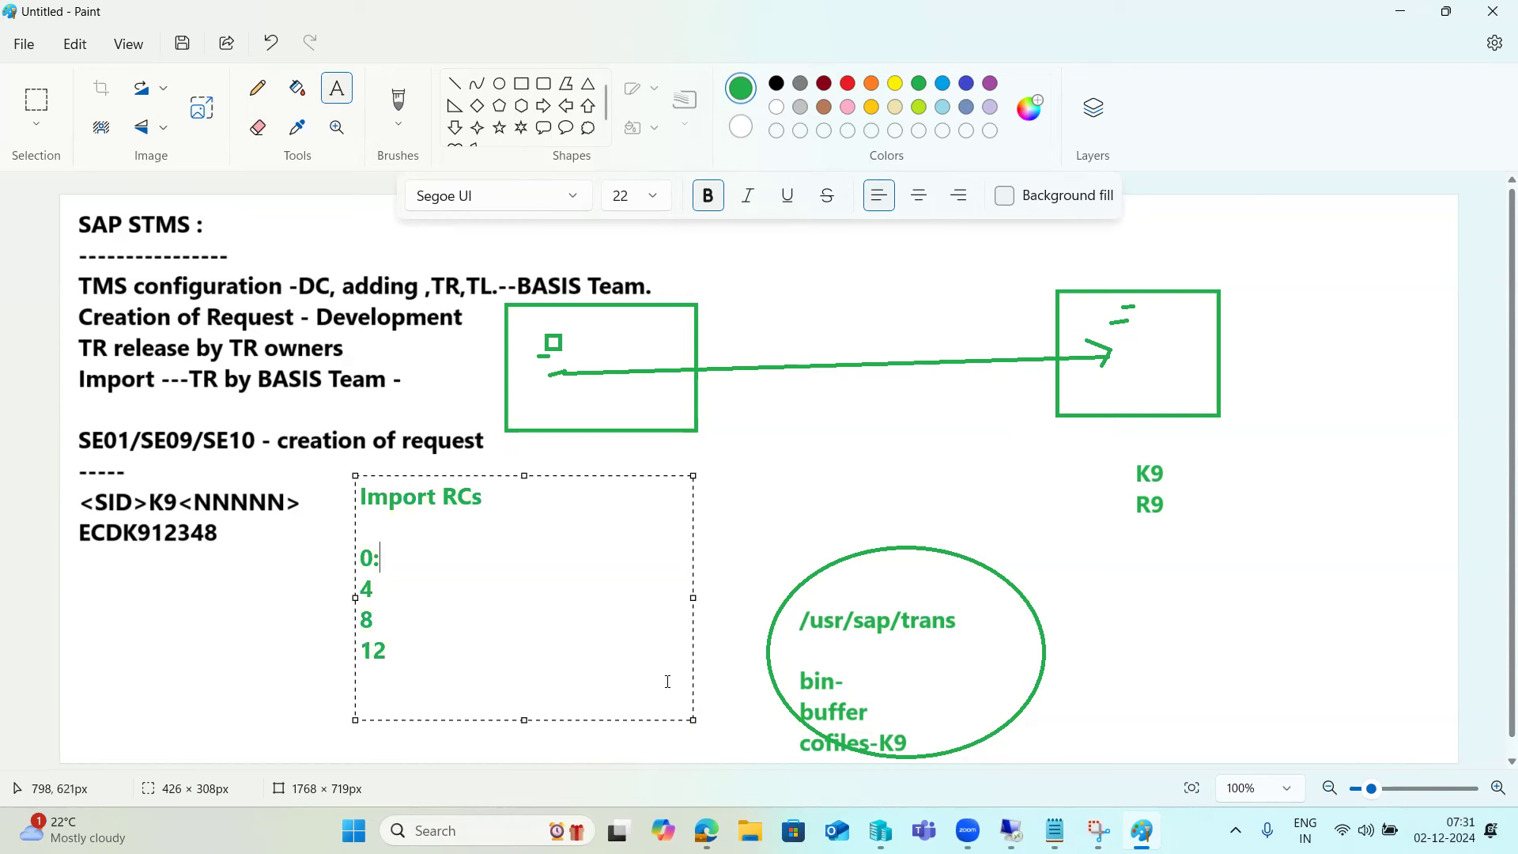
- Annotate the codes: 0 'su', 4 'with warnings', 8 'one or more errors got occured', 12 'system error'
click(380, 518)
text(suu)
key(BackSpace)
key(Down)
text(-with war)
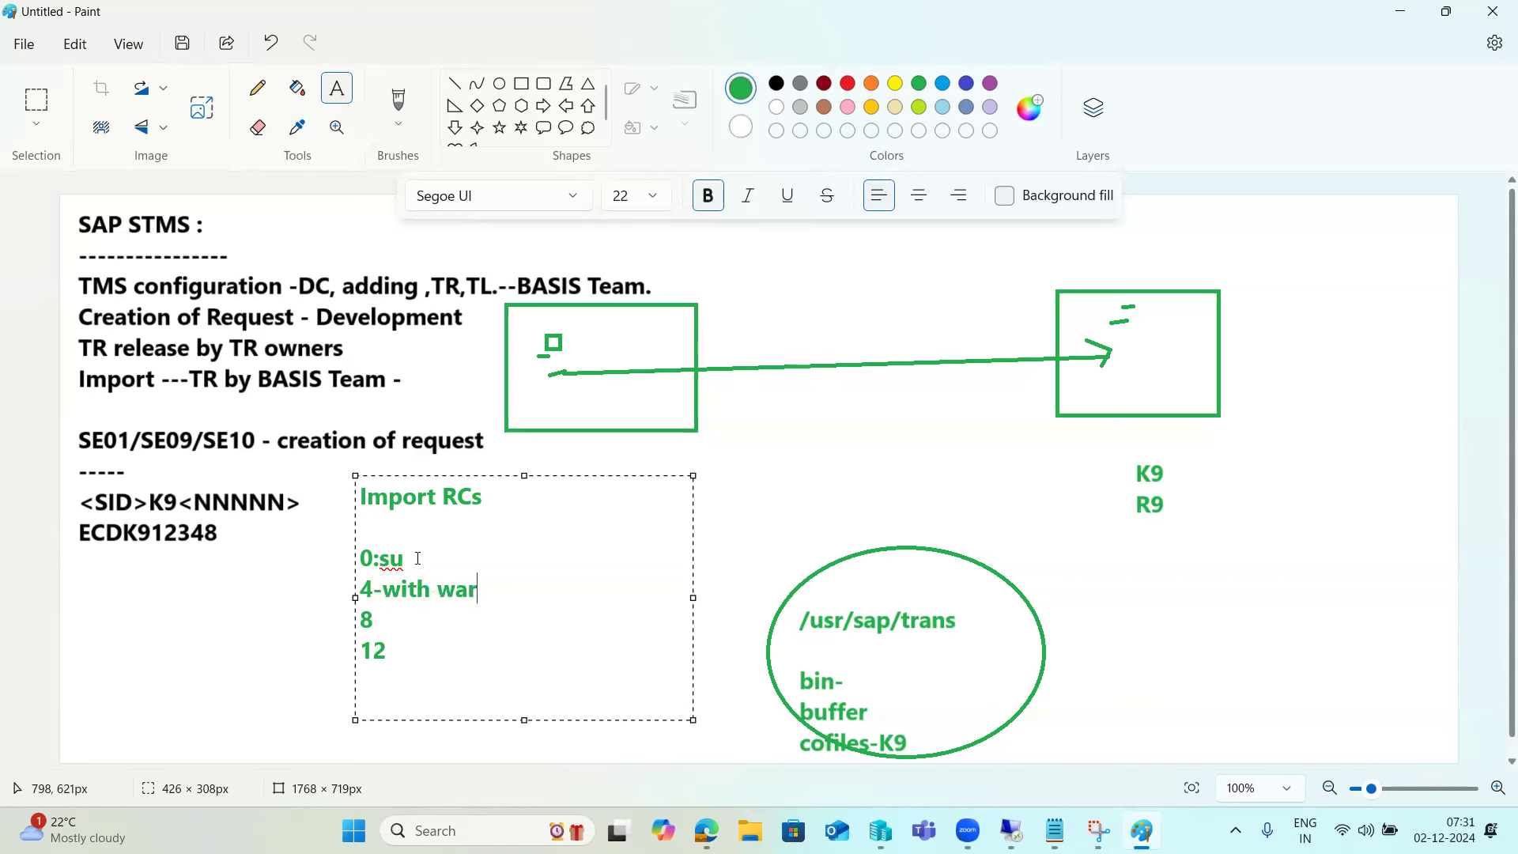
text(nings 8)
text(=)
text(one or more)
text( errors )
text(got )
text(occured)
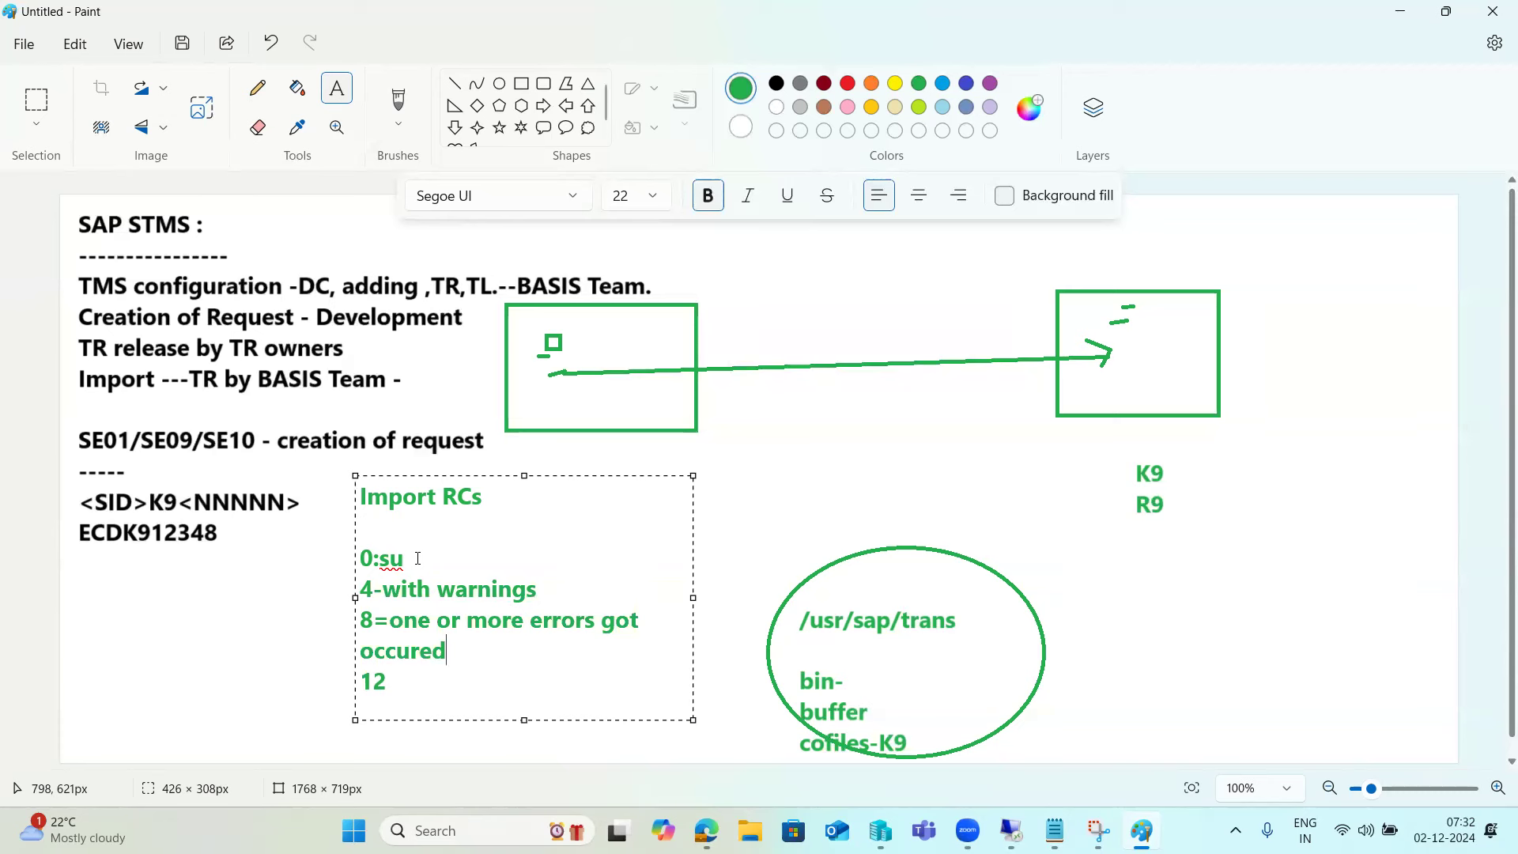
key(Down)
text(:system error)
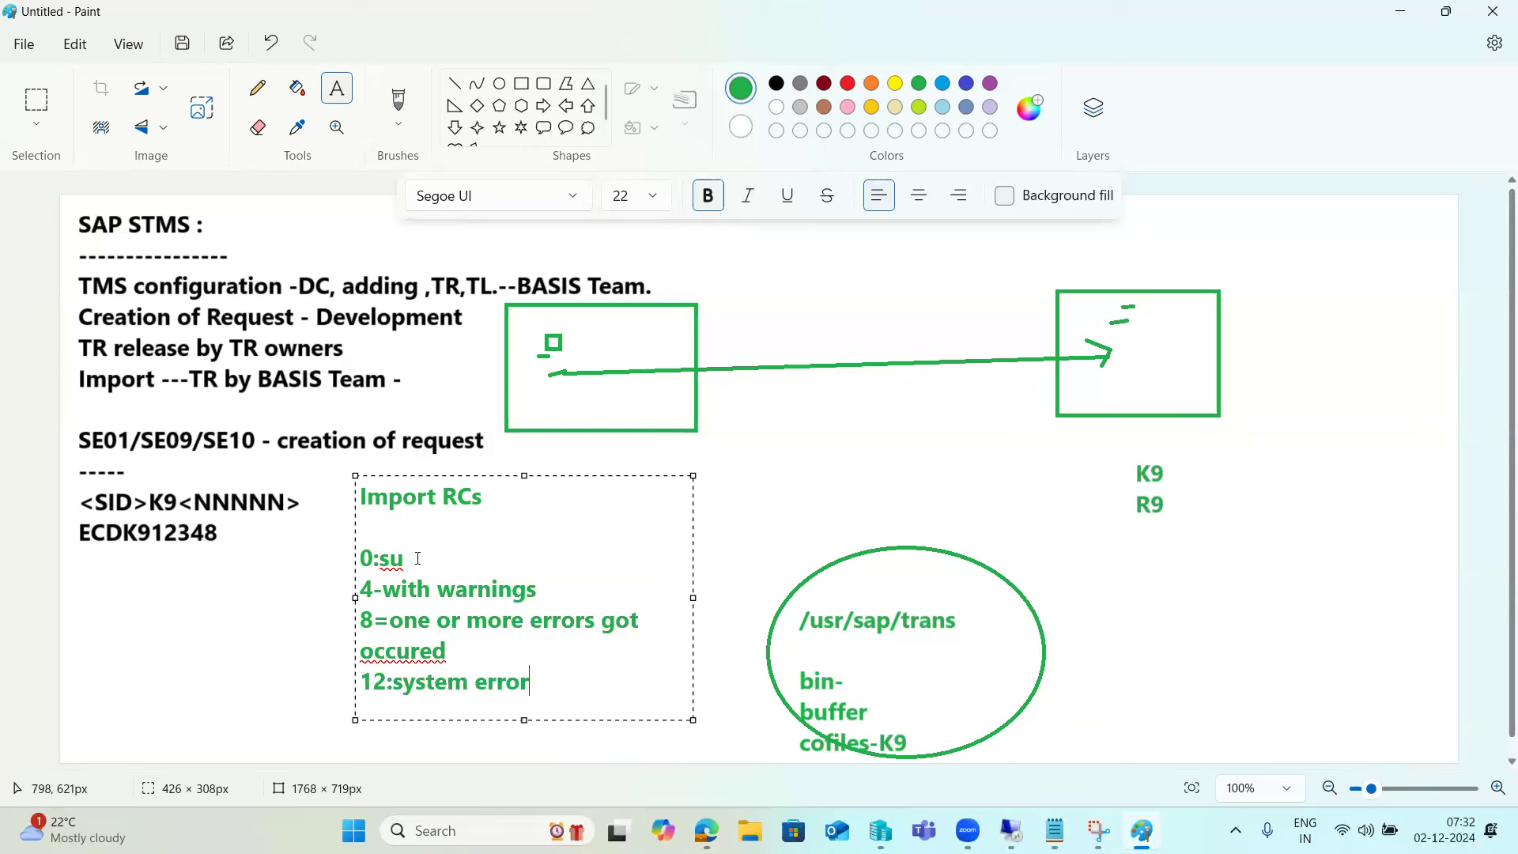
- Highlight the return-code lines in the note, then return to the SAP session
double_click(438, 646)
drag(440, 646, 341, 615)
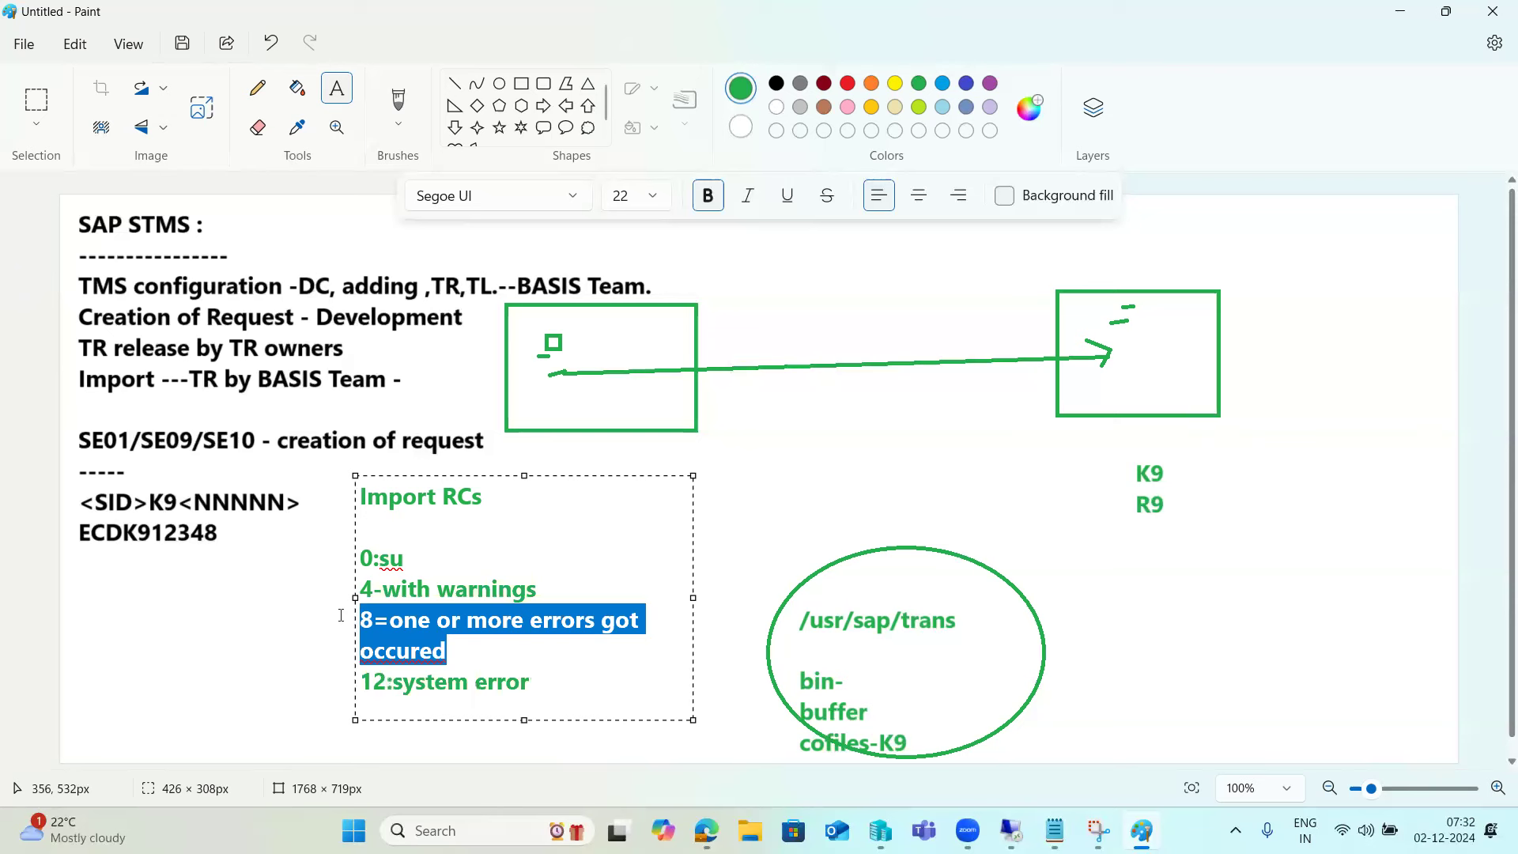
drag(571, 596, 353, 556)
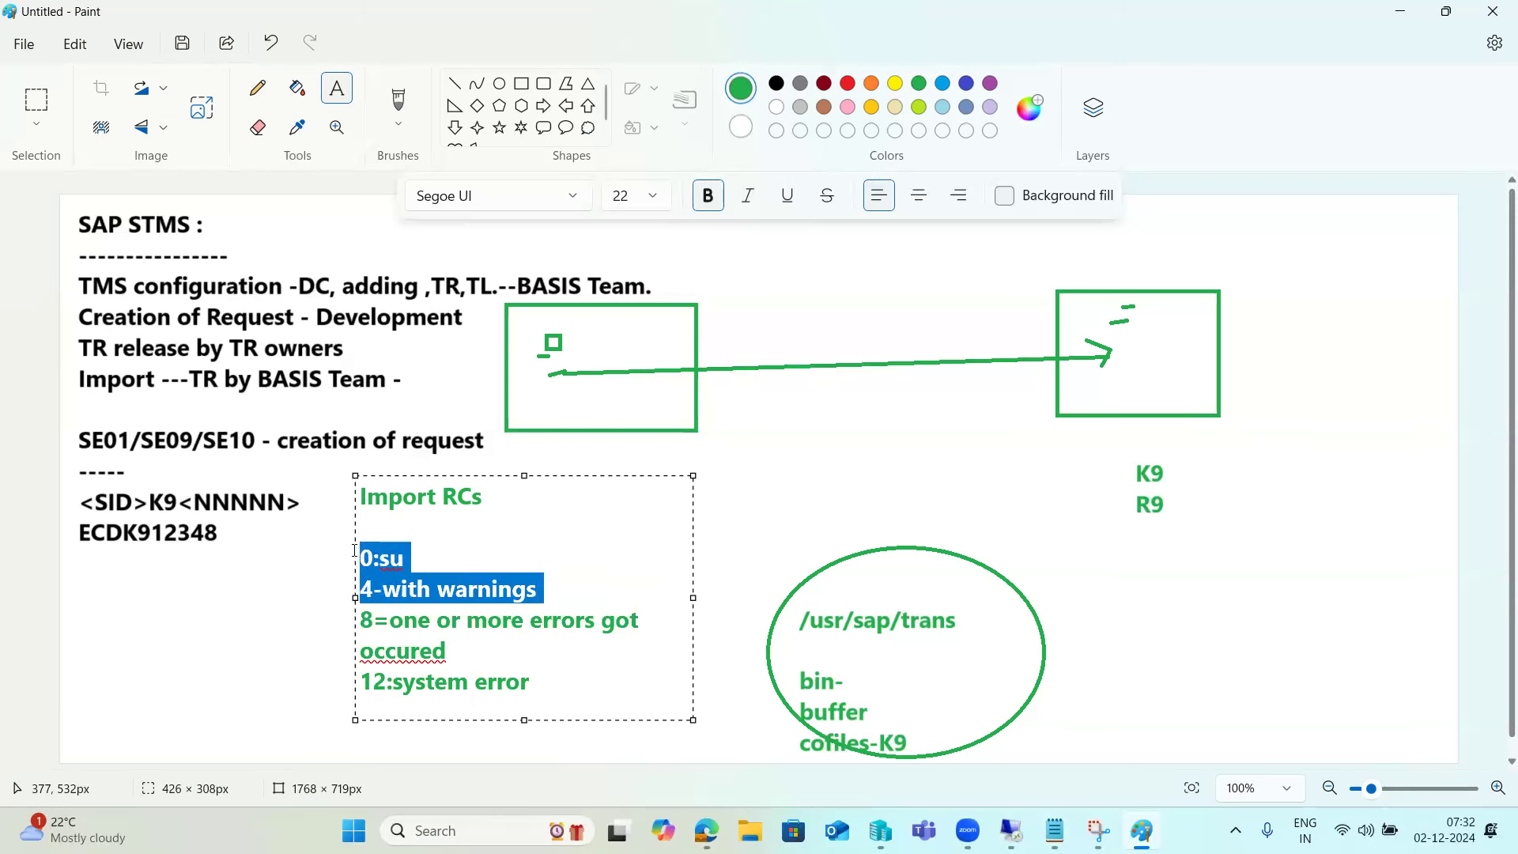
drag(363, 624, 462, 646)
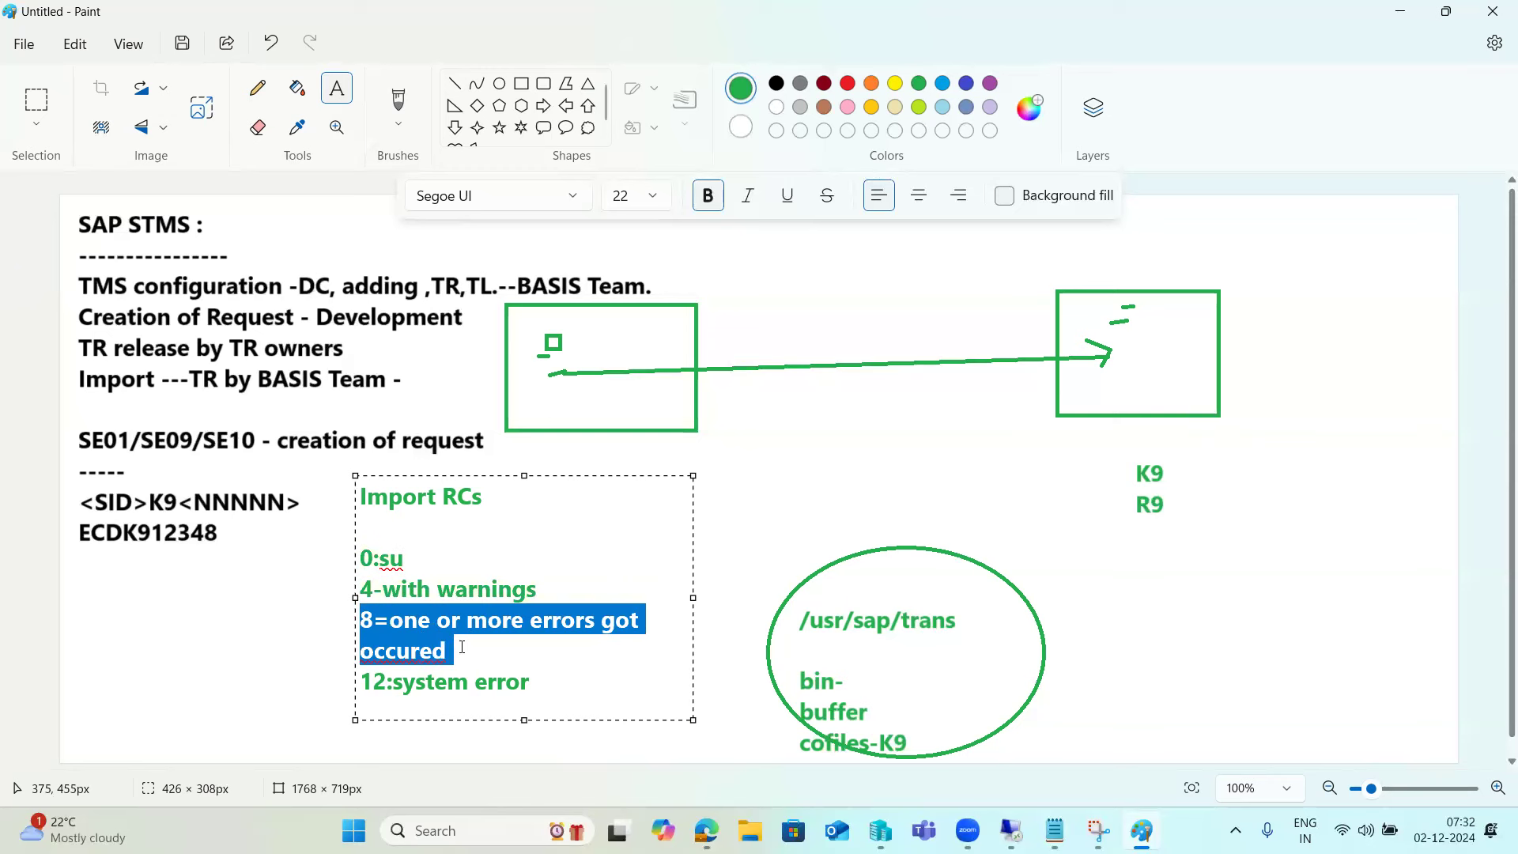
drag(474, 652, 530, 682)
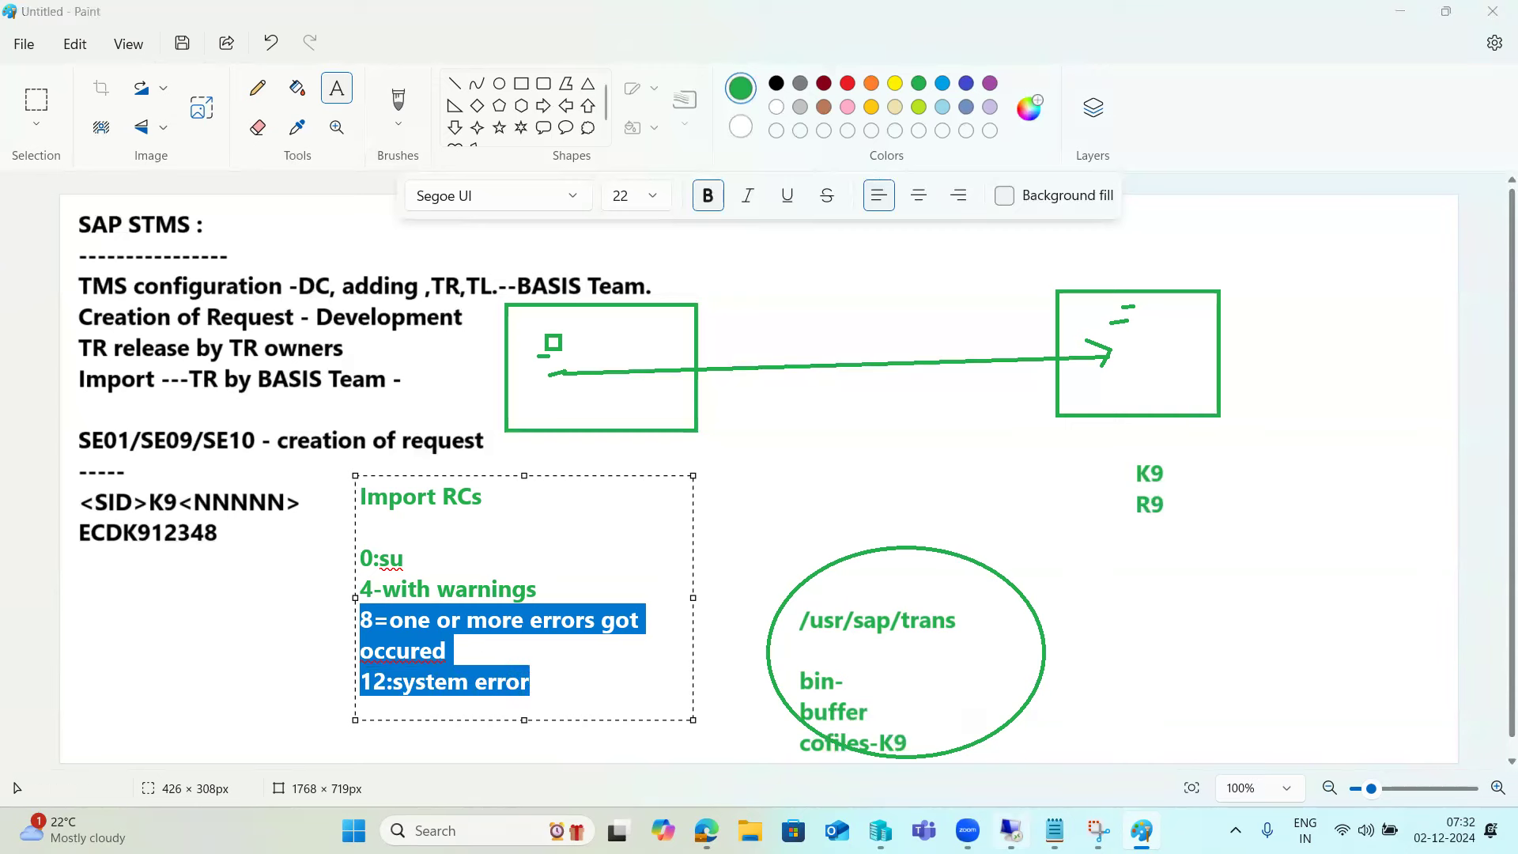
click(1012, 830)
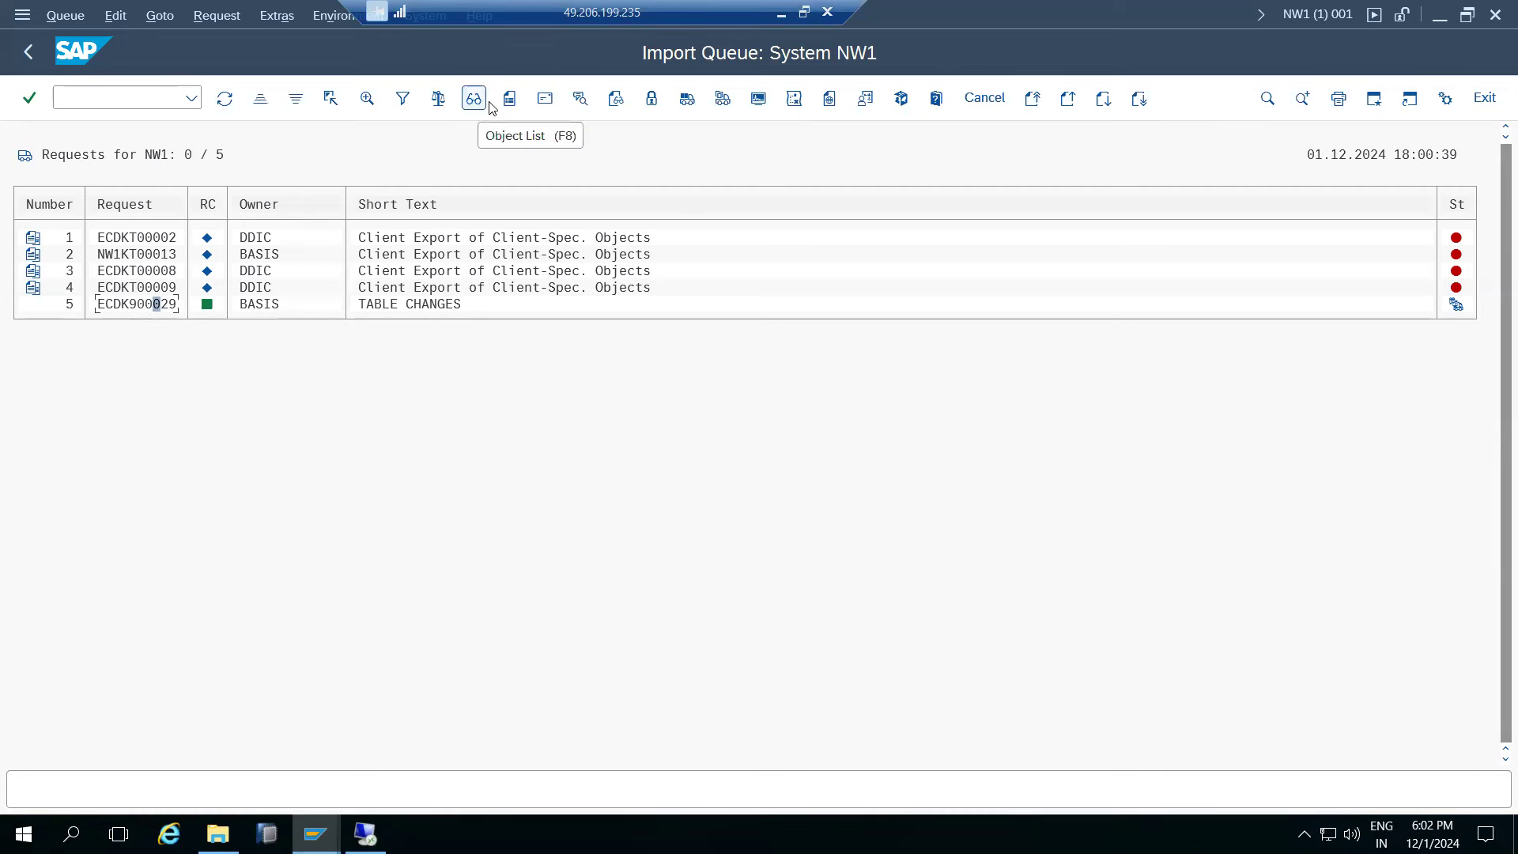
- Review ECDK900029's transport logs, then go back to the DOMAIN_NW1 Import Overview
click(617, 104)
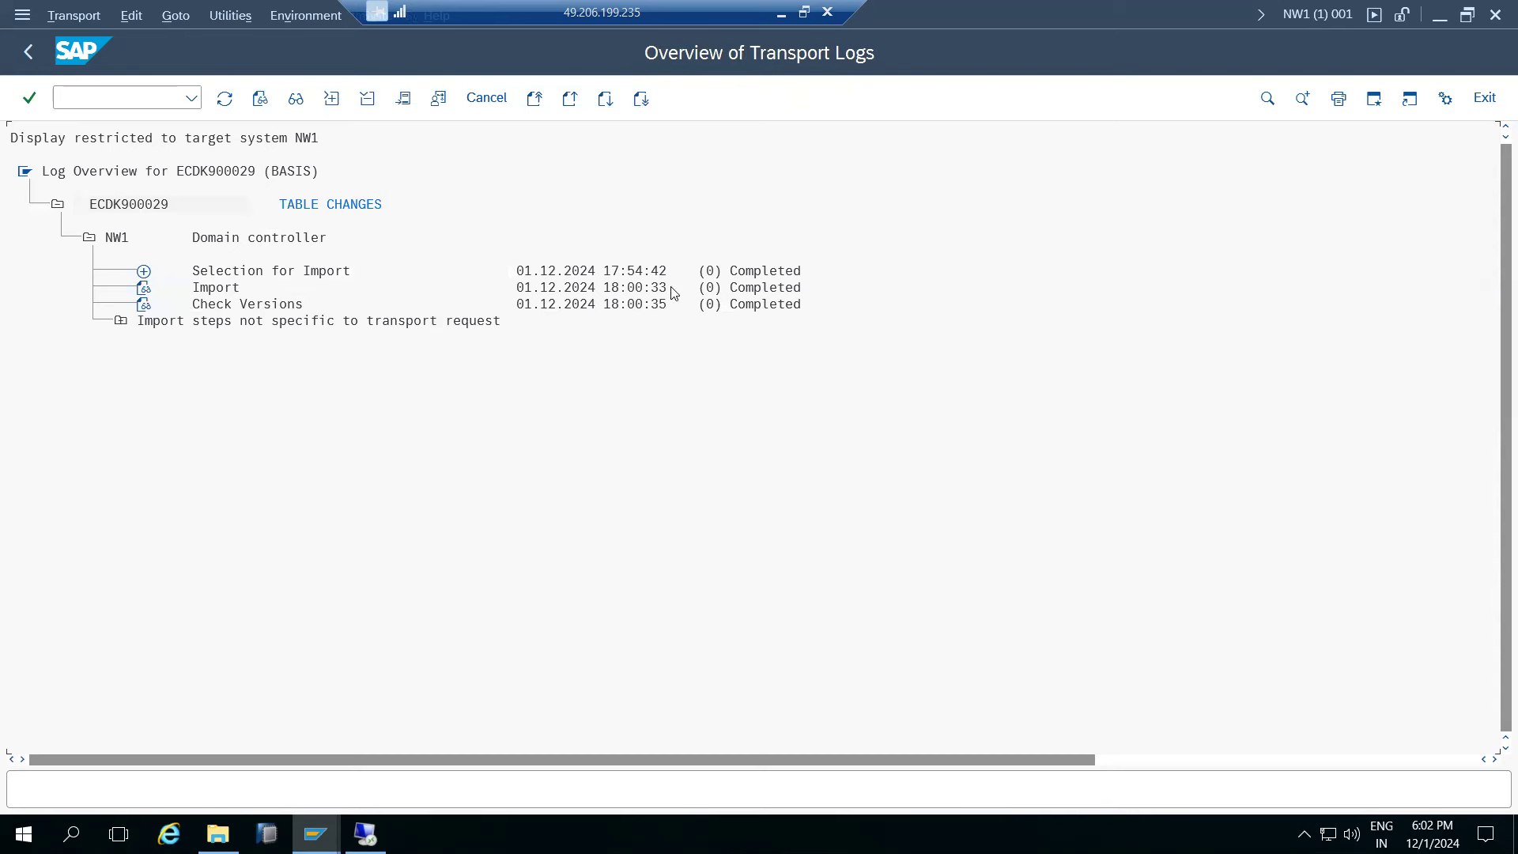
click(30, 52)
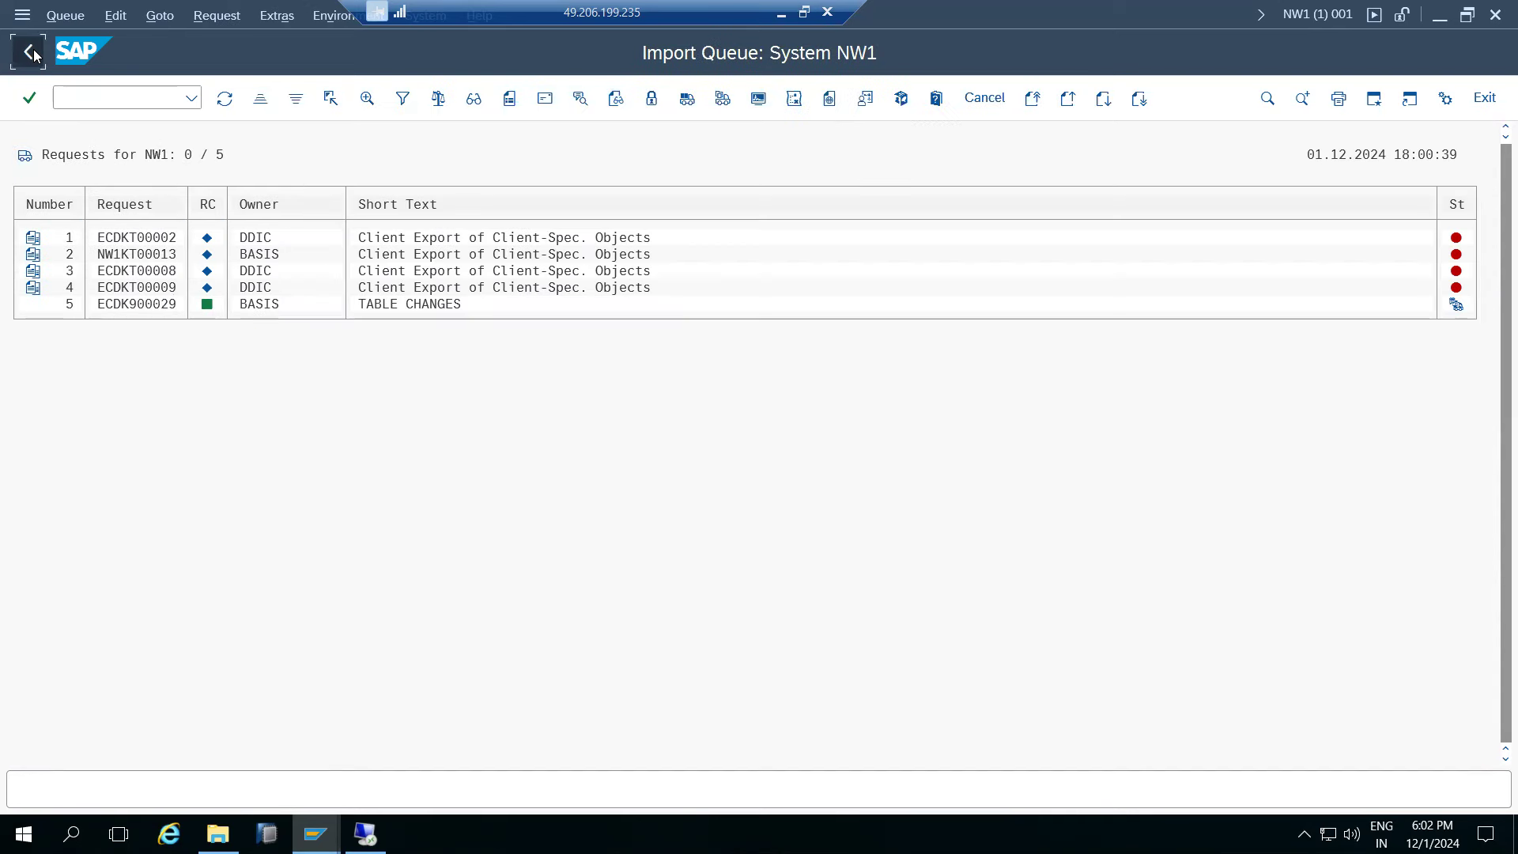
click(32, 52)
click(101, 96)
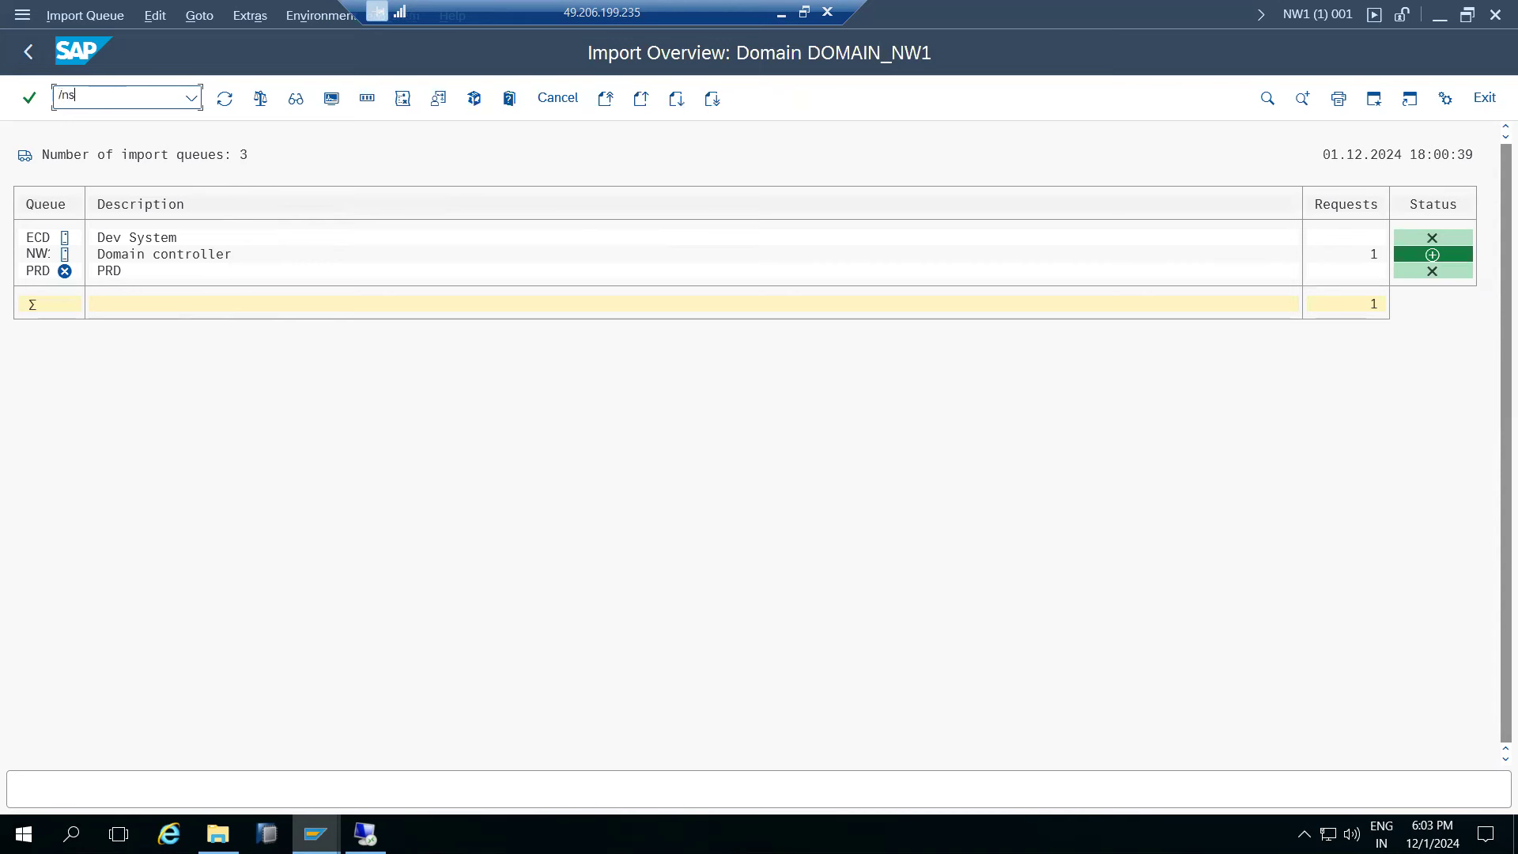
- Open table BALDAT in the NW1 Data Browser and count its entries
key(Return)
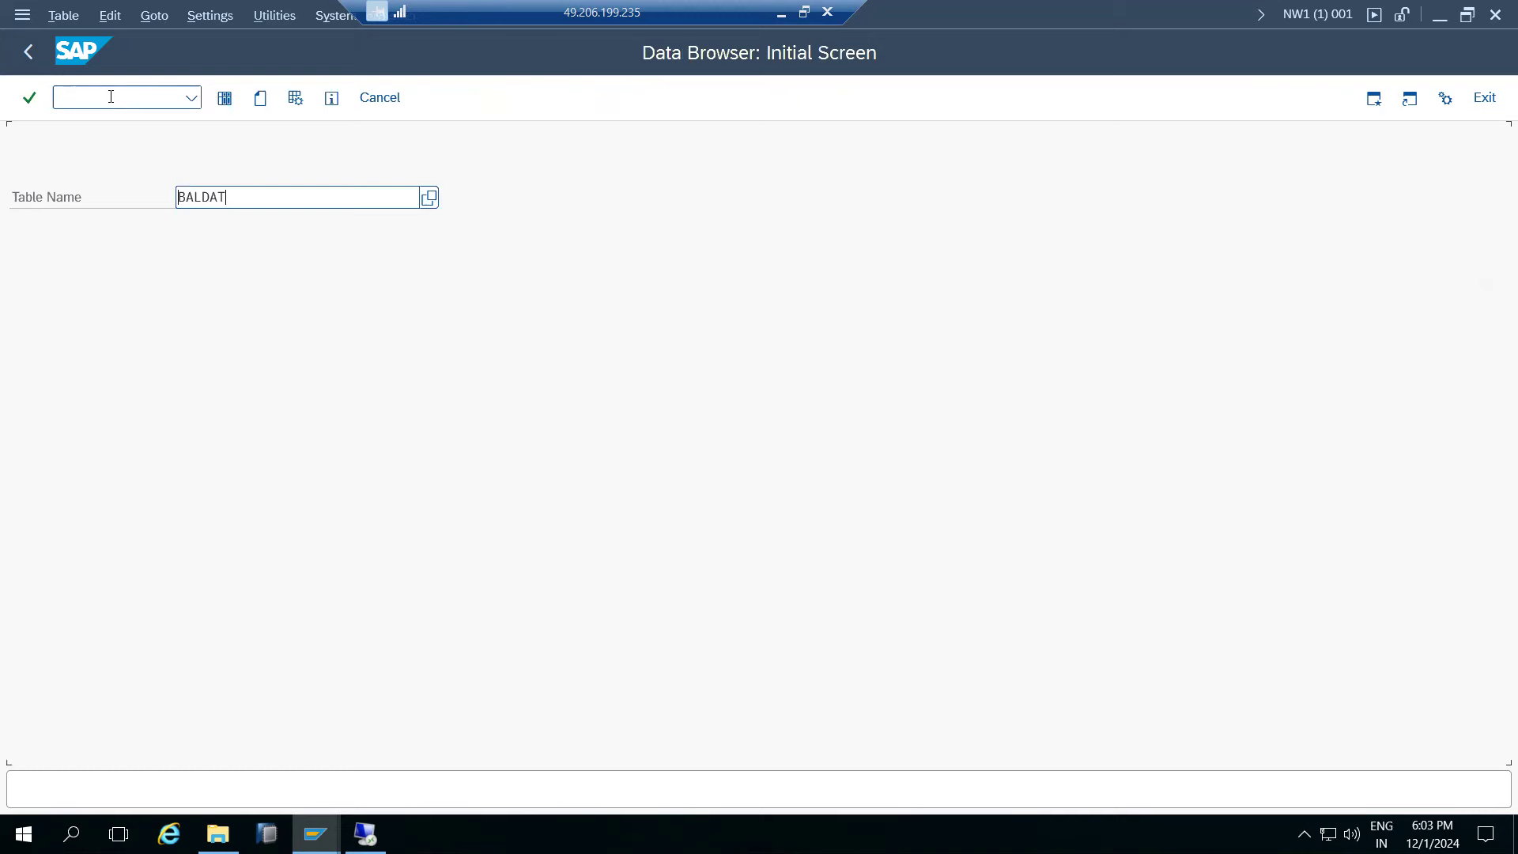
click(224, 98)
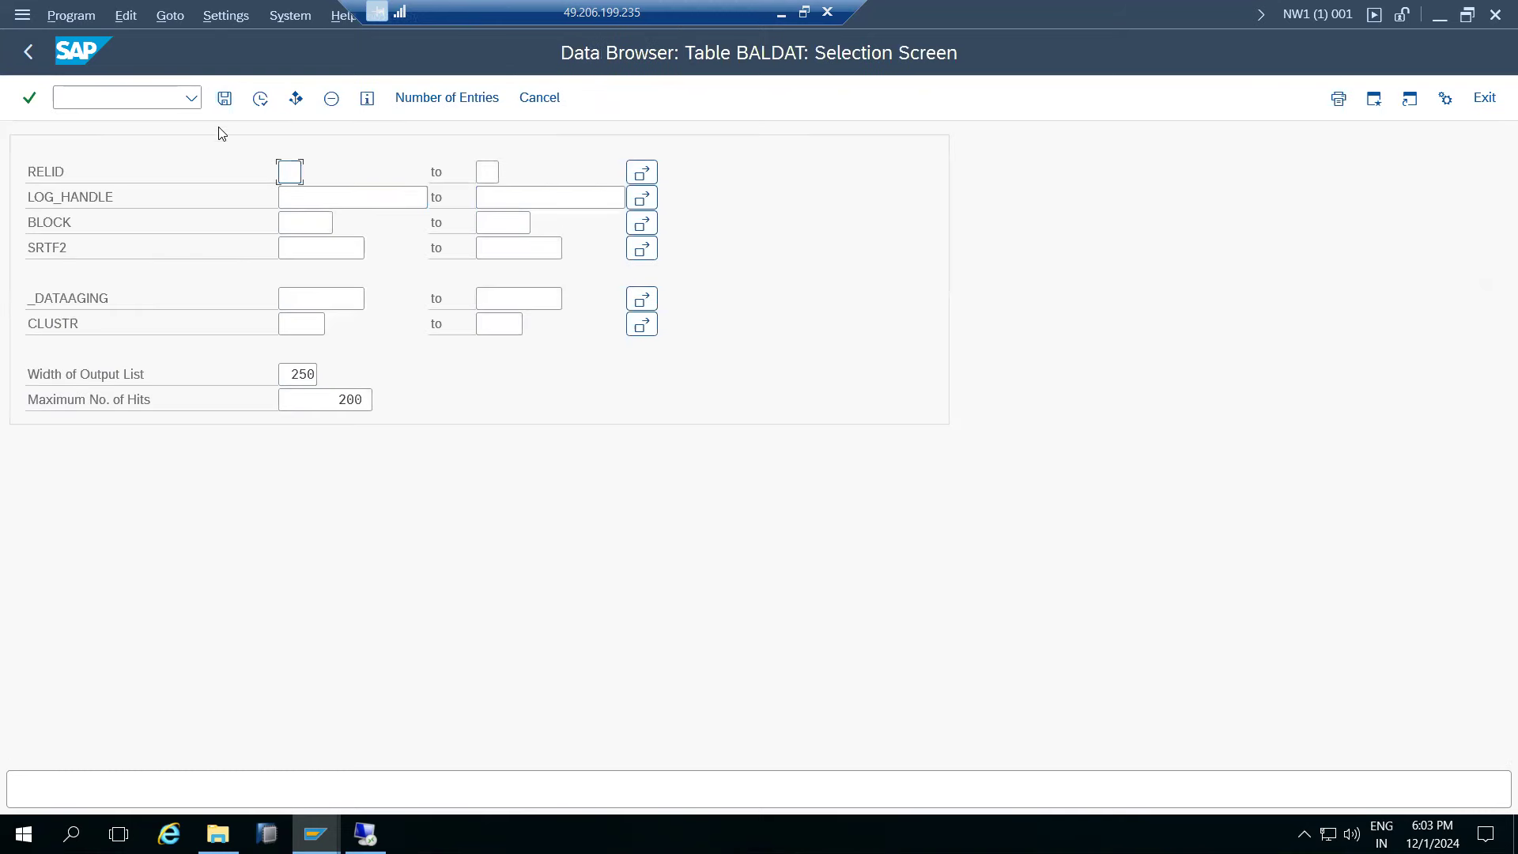
click(420, 101)
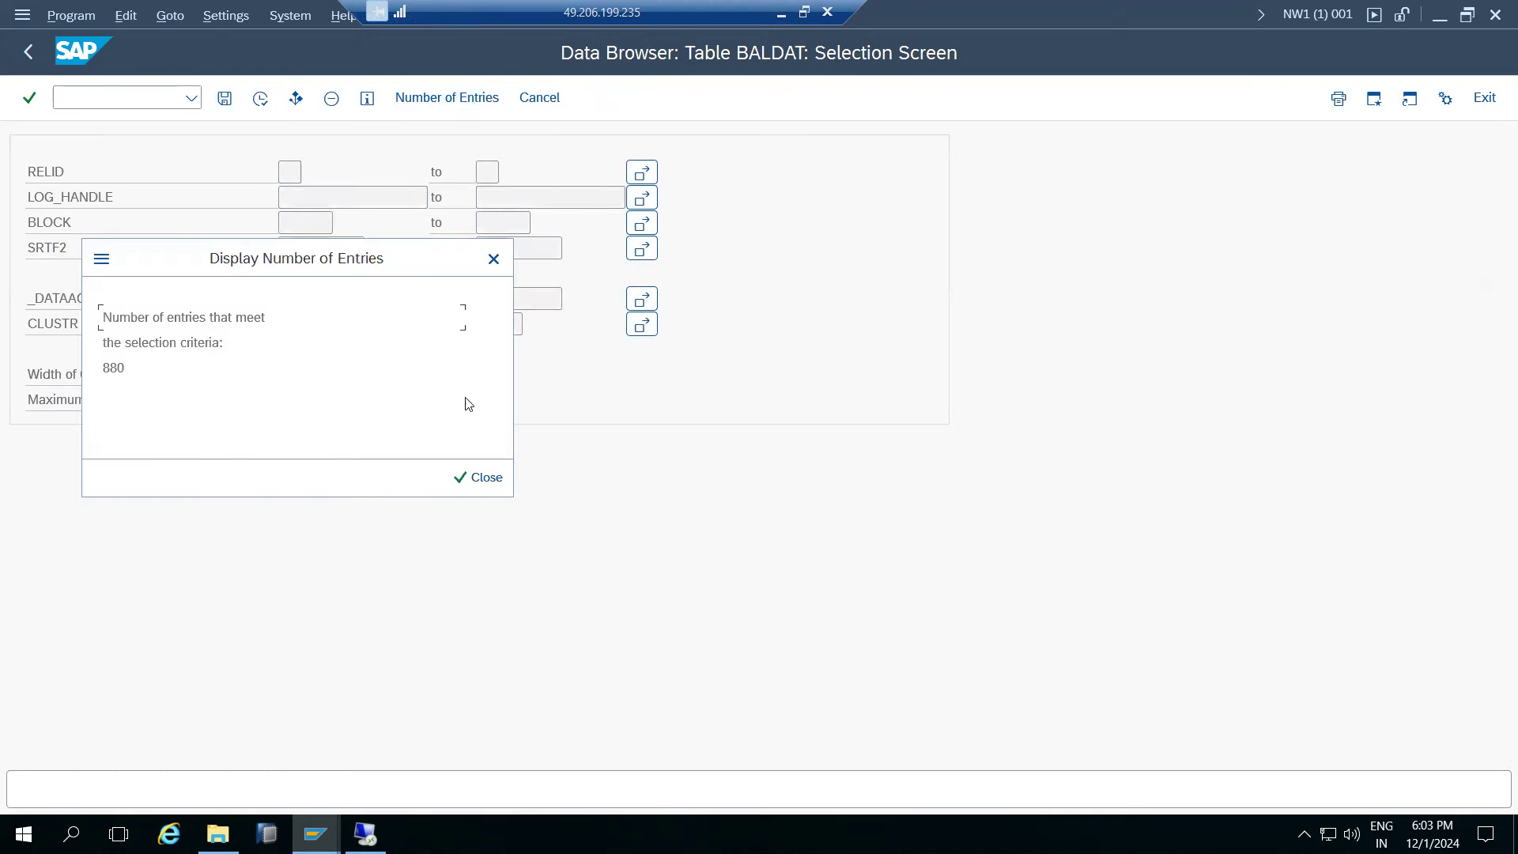
click(476, 477)
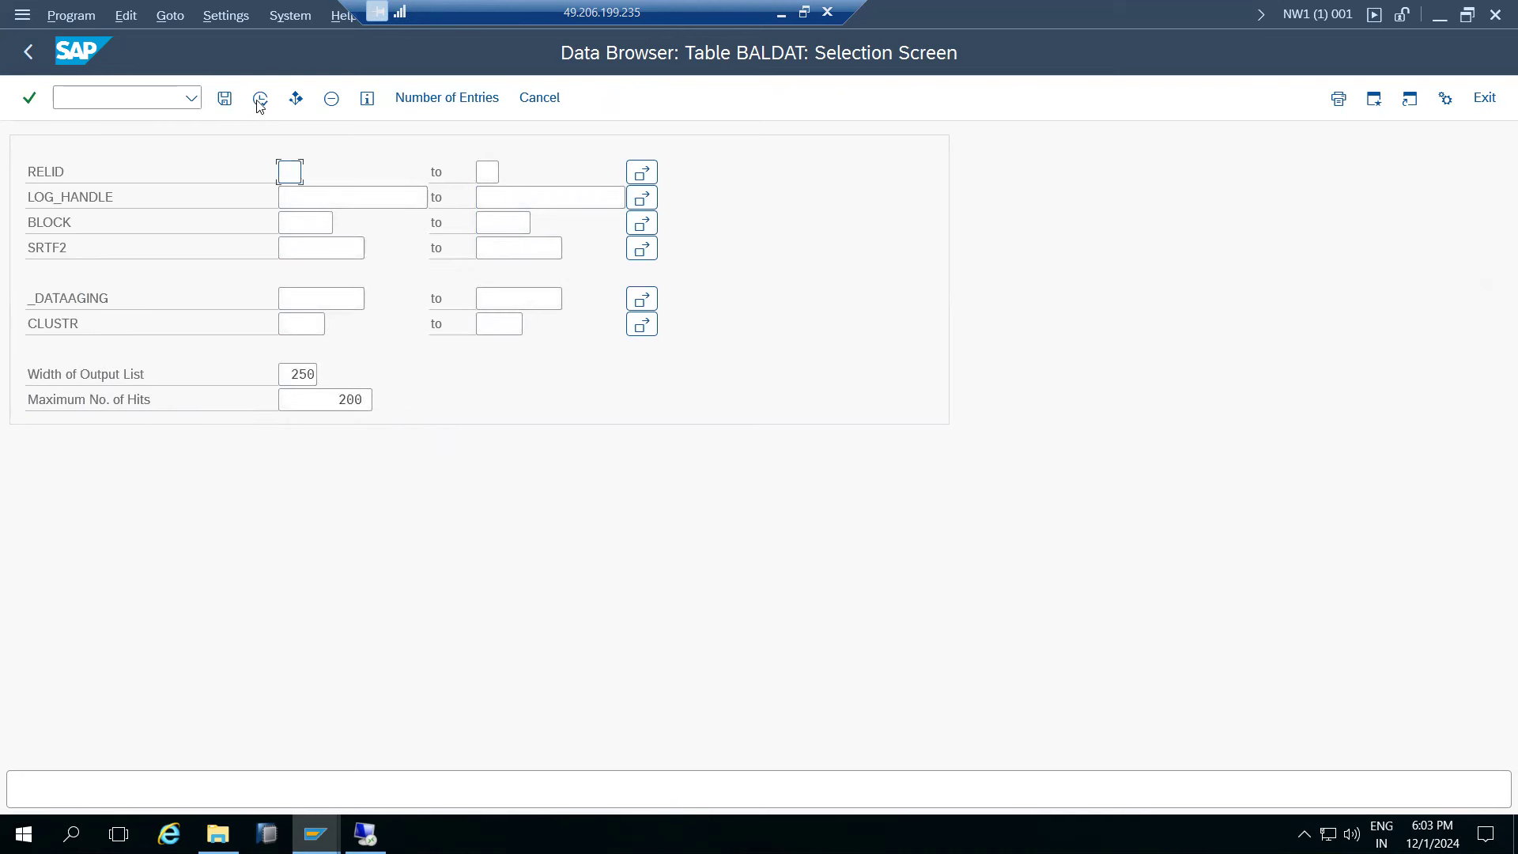
click(420, 100)
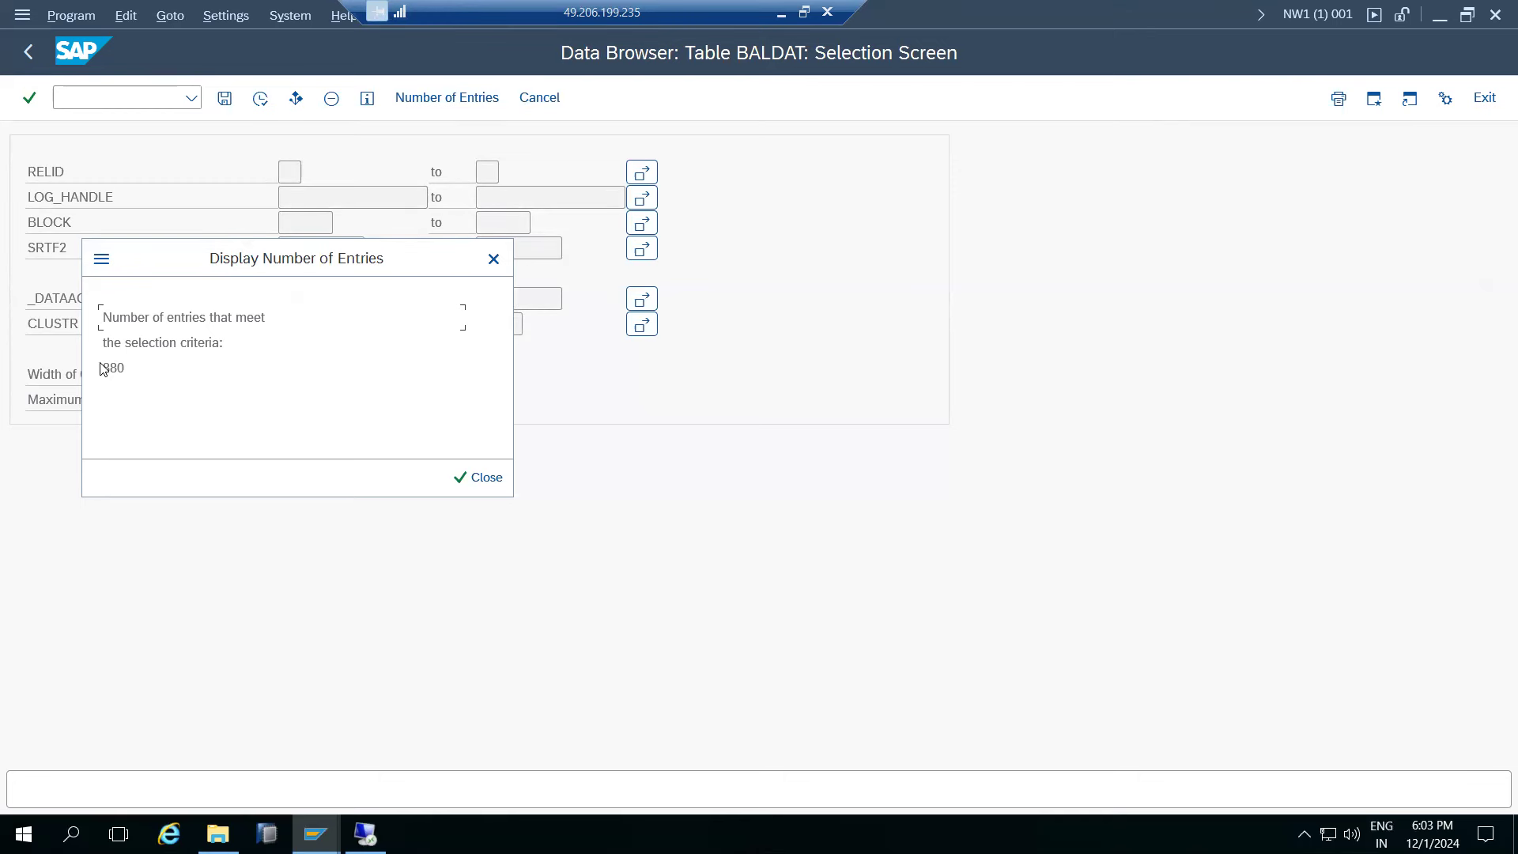
- Count BALDAT entries in the ECD session and compare both counts of 880
mouse_move(315, 834)
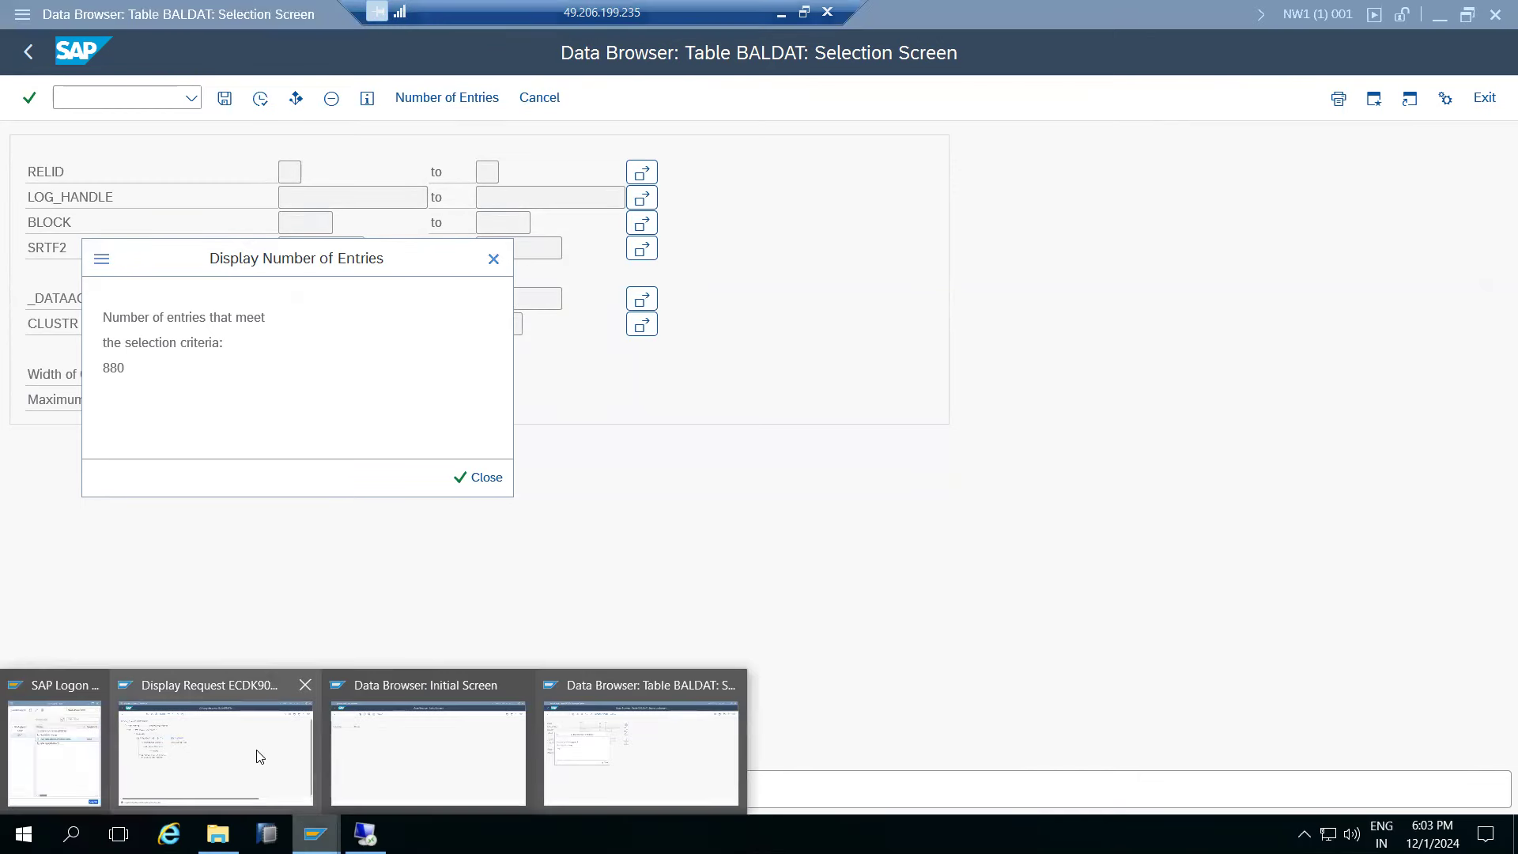
click(410, 728)
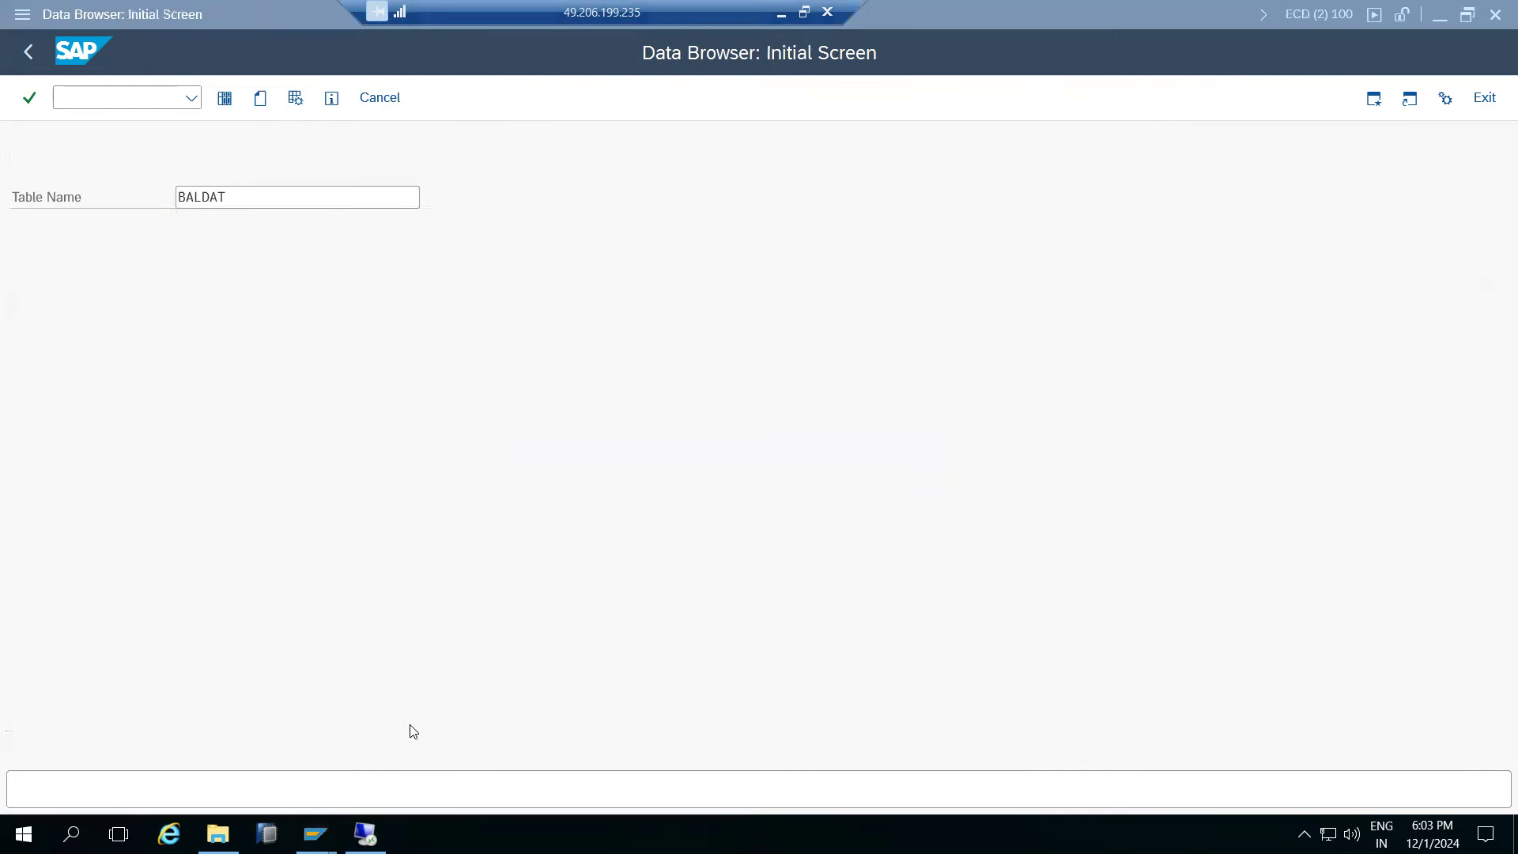
click(225, 98)
click(463, 94)
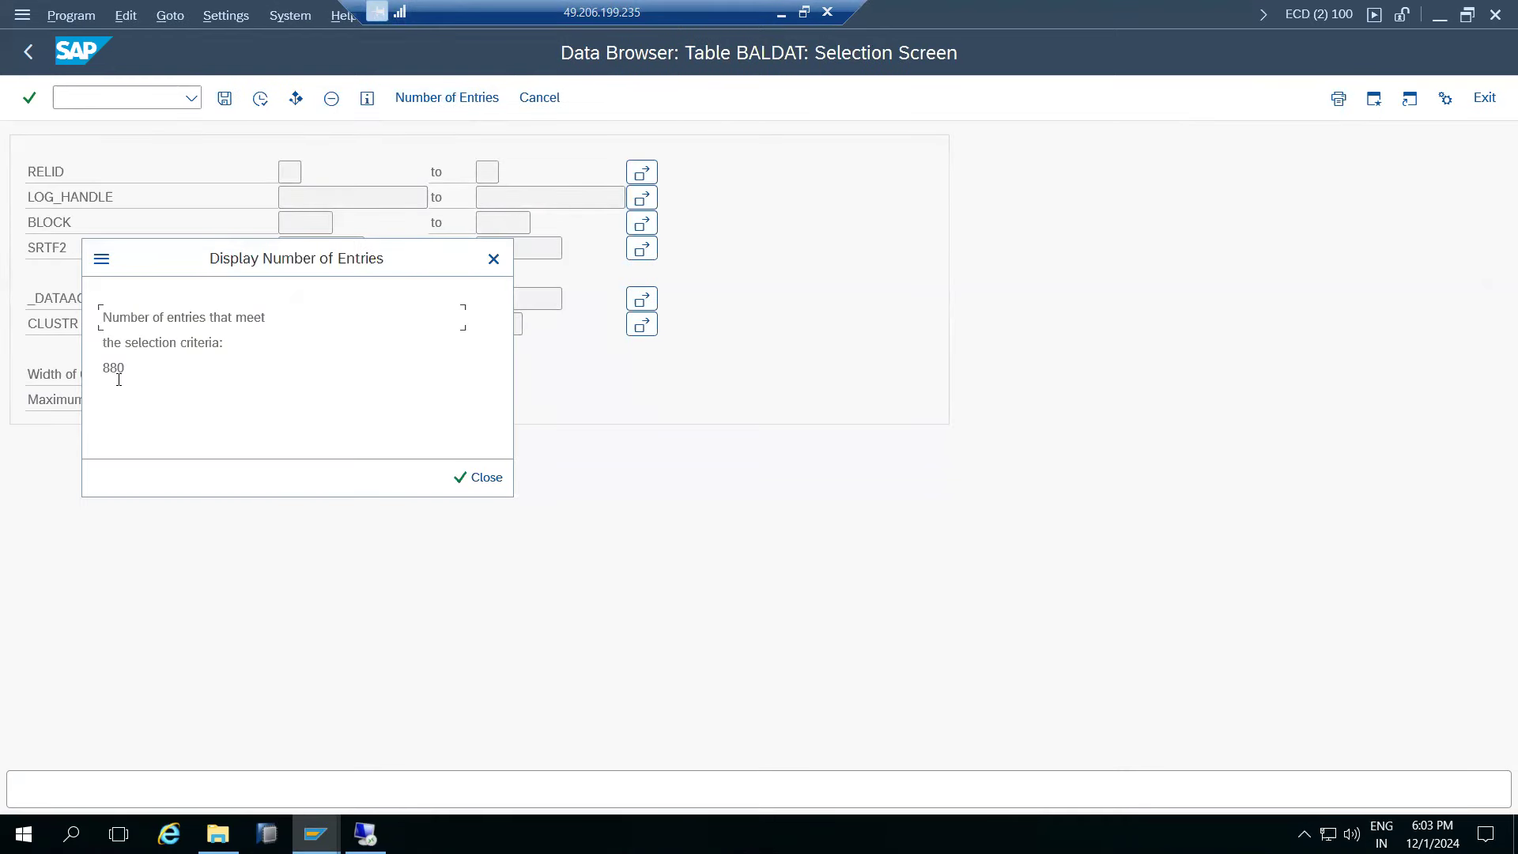
drag(102, 367, 124, 367)
click(310, 828)
click(620, 719)
drag(104, 360, 136, 368)
click(472, 477)
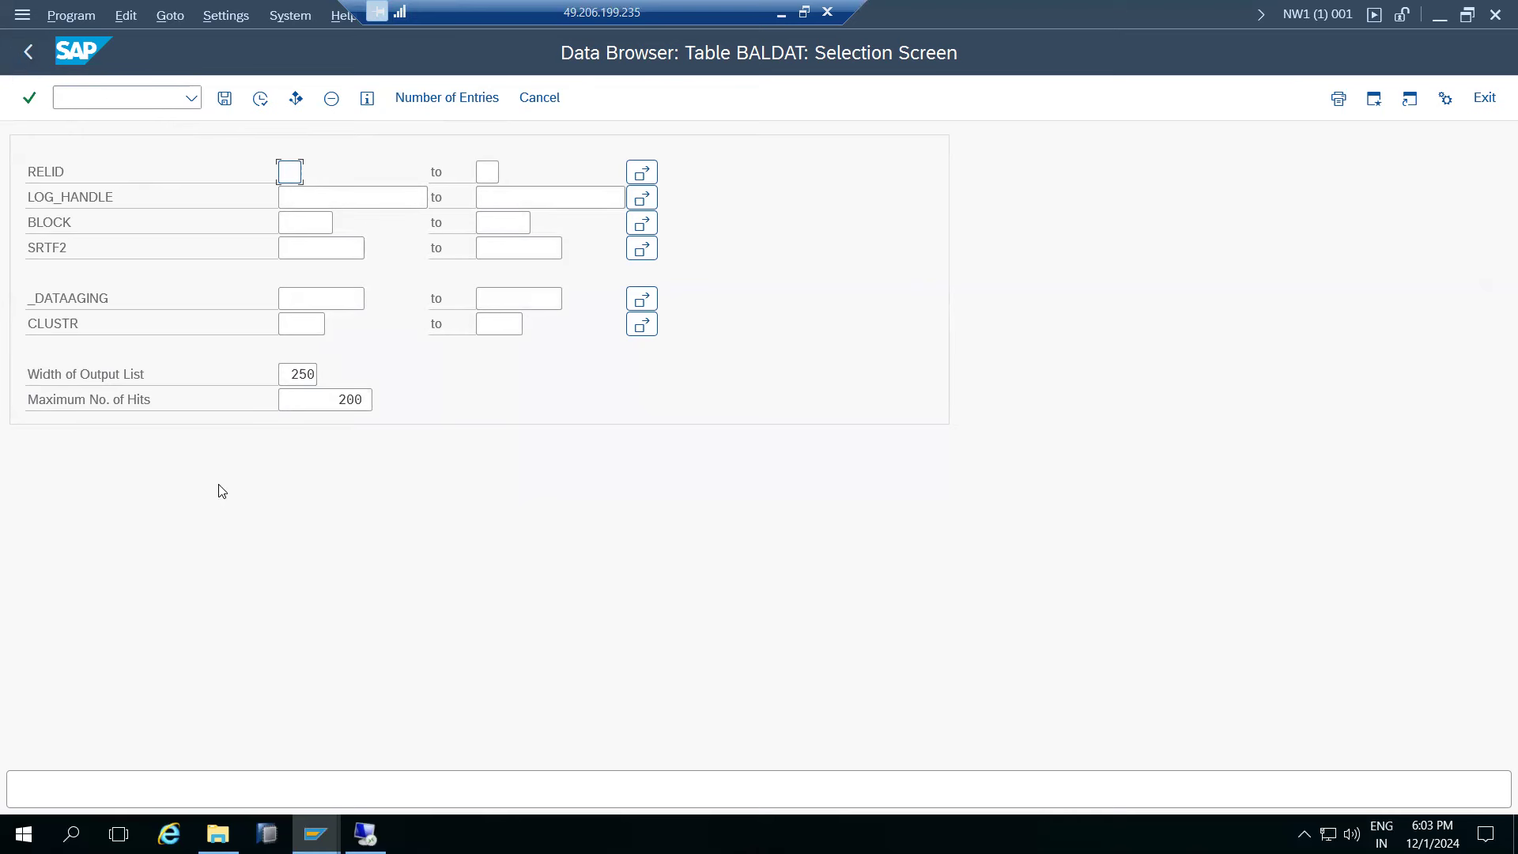
- List the BALDAT entries in both ECD client 100 and NW1 client 001
mouse_move(336, 809)
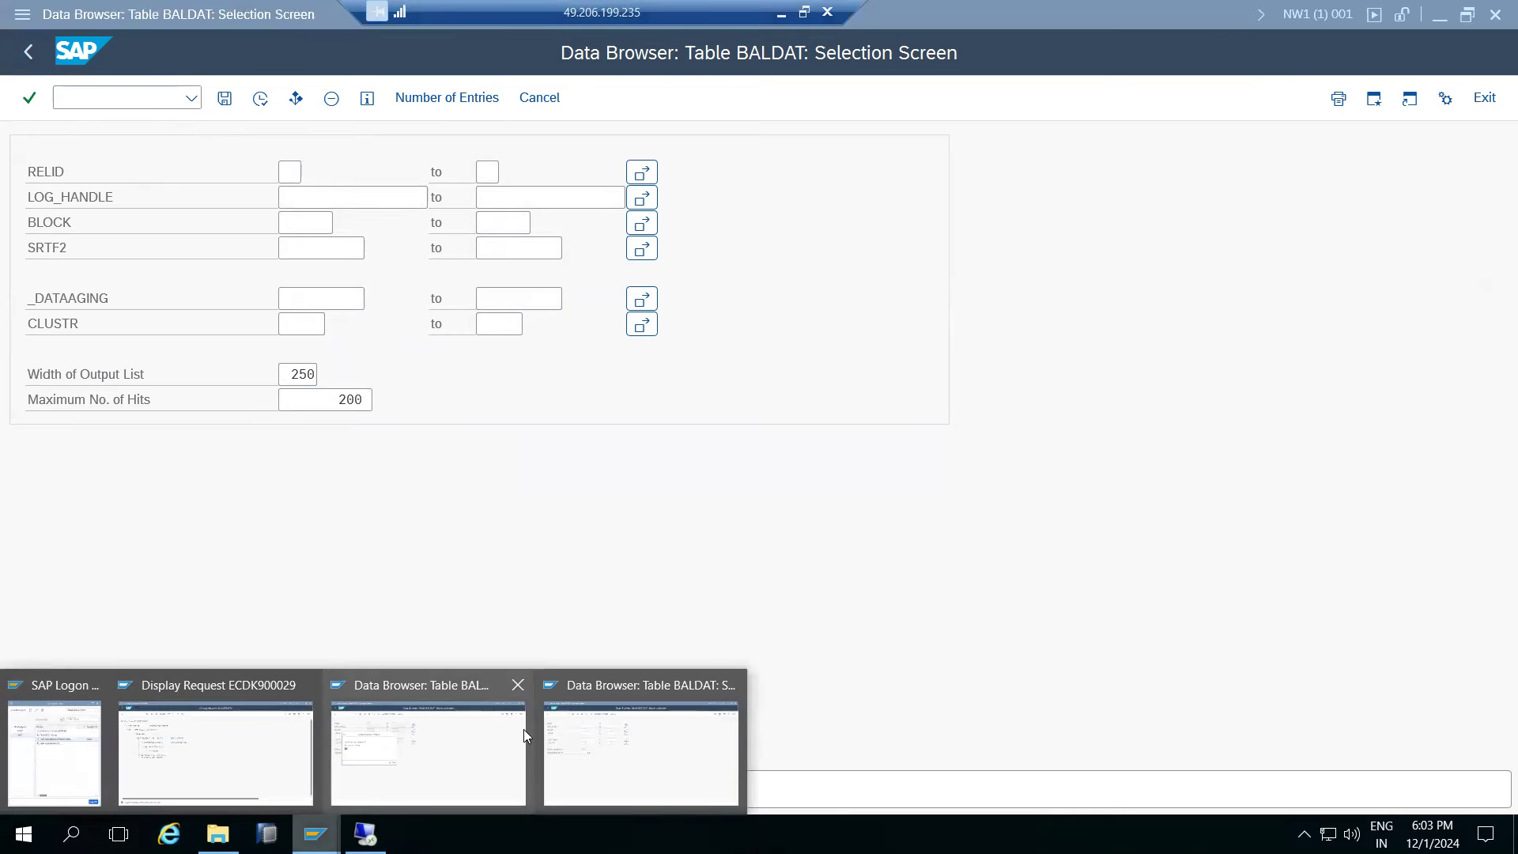
click(464, 751)
click(473, 478)
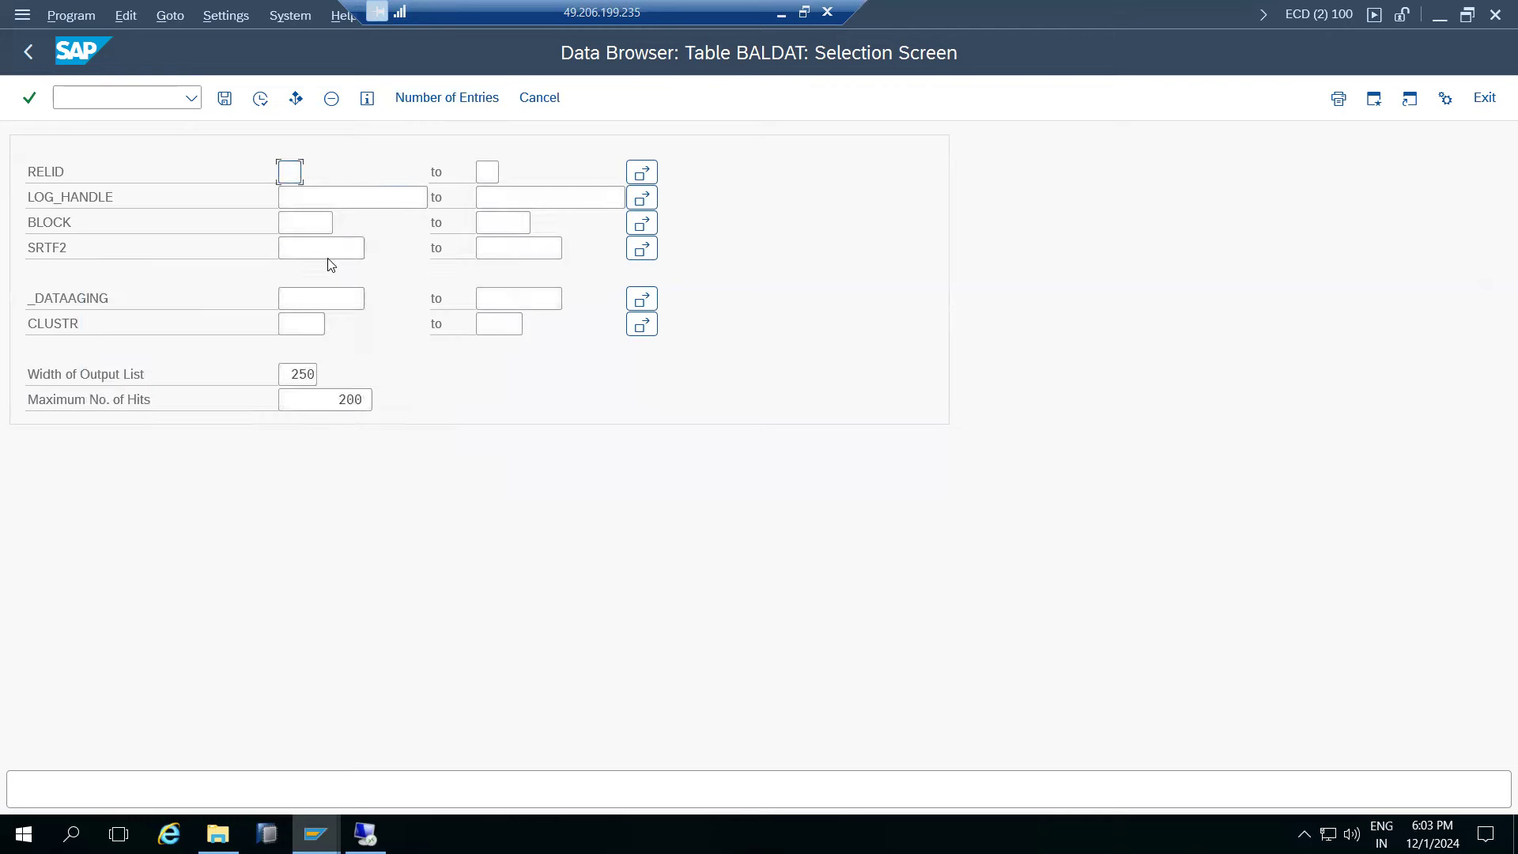
click(260, 98)
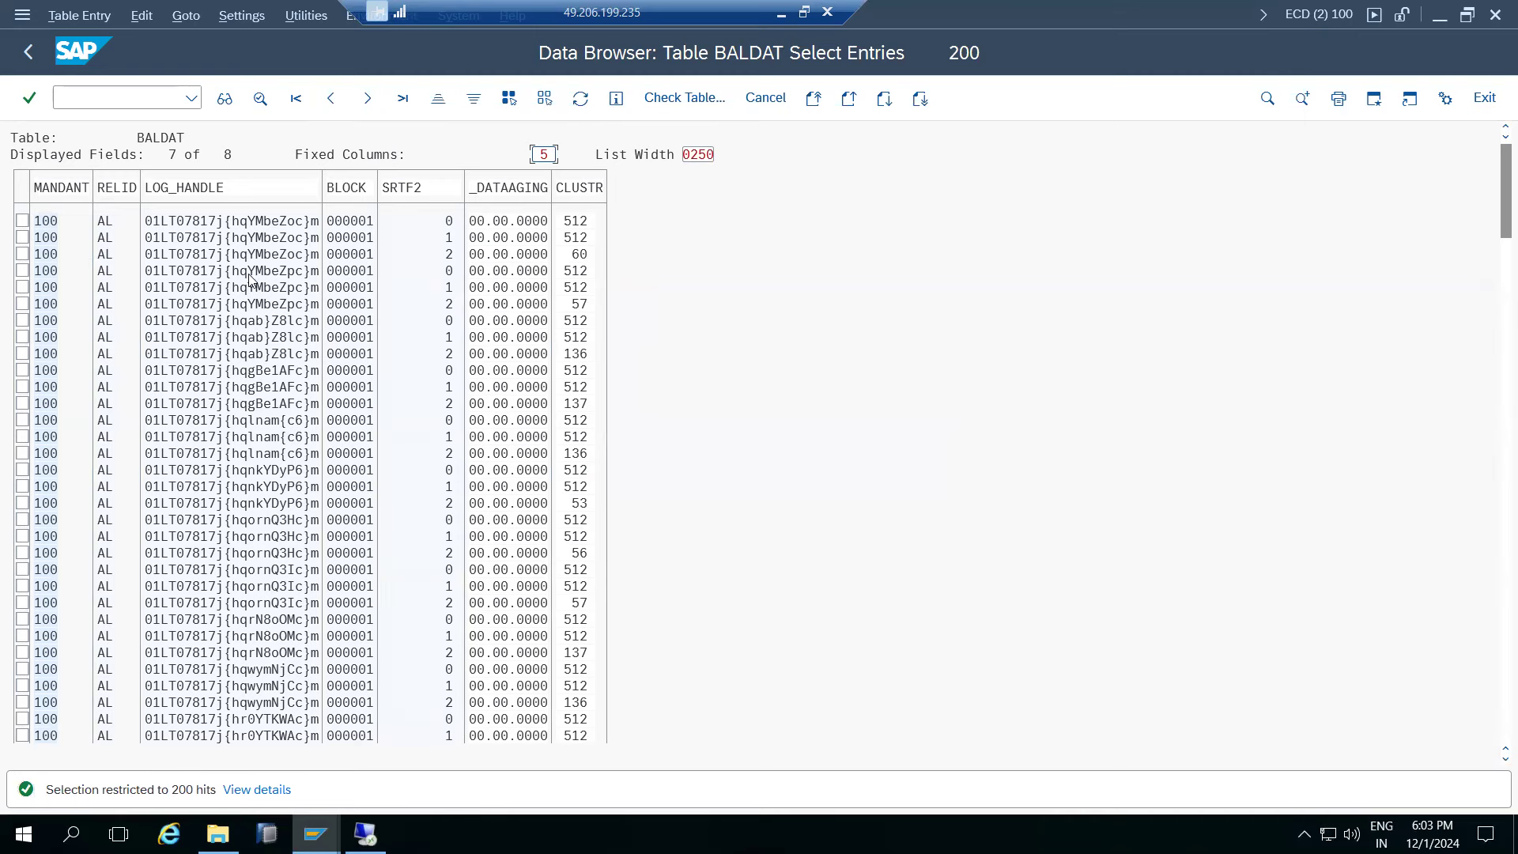
click(316, 834)
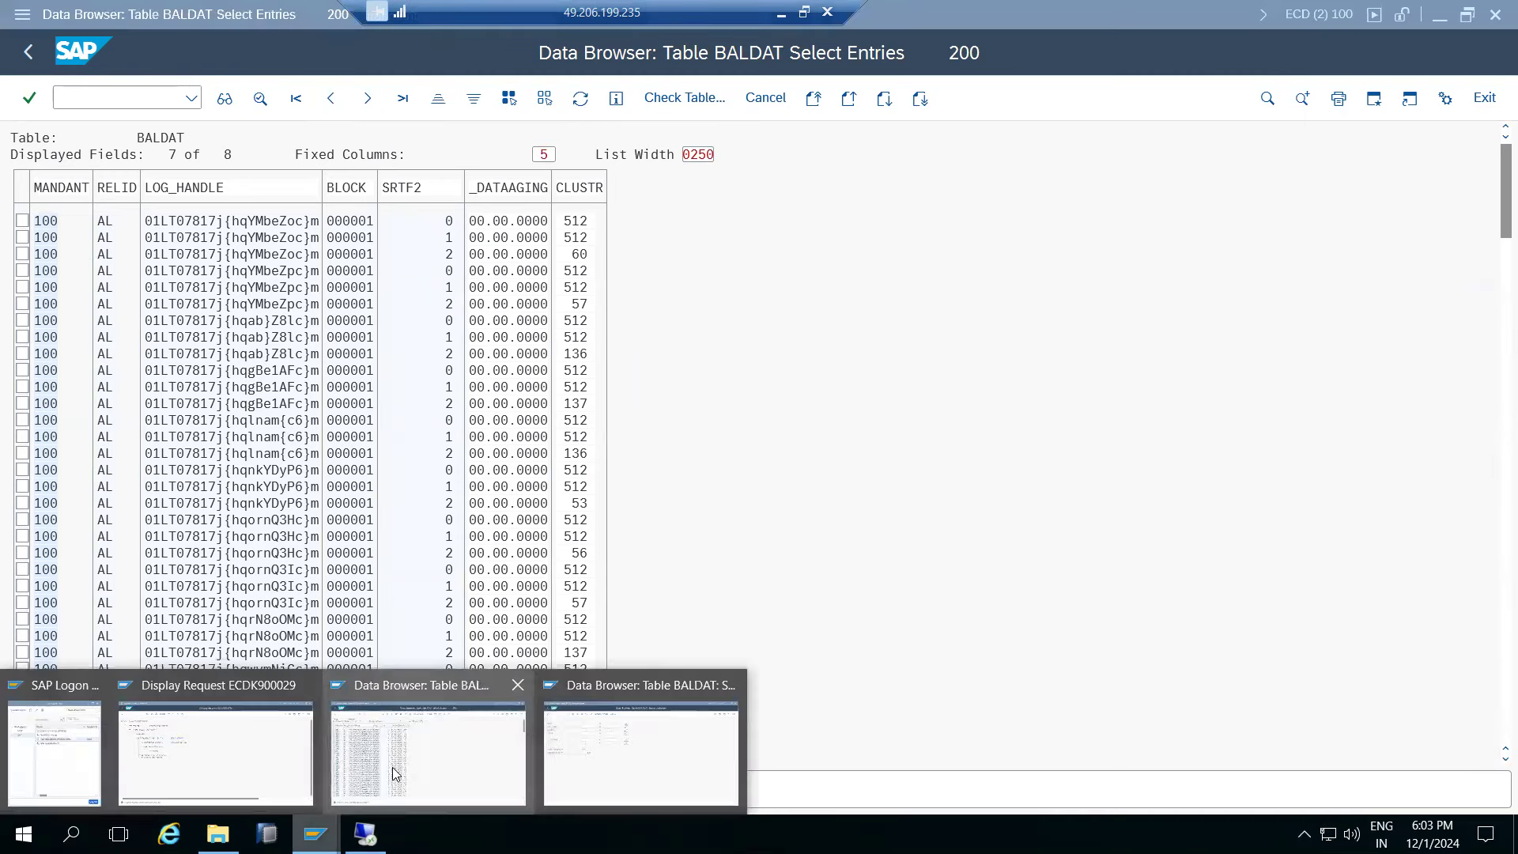
click(607, 746)
click(258, 99)
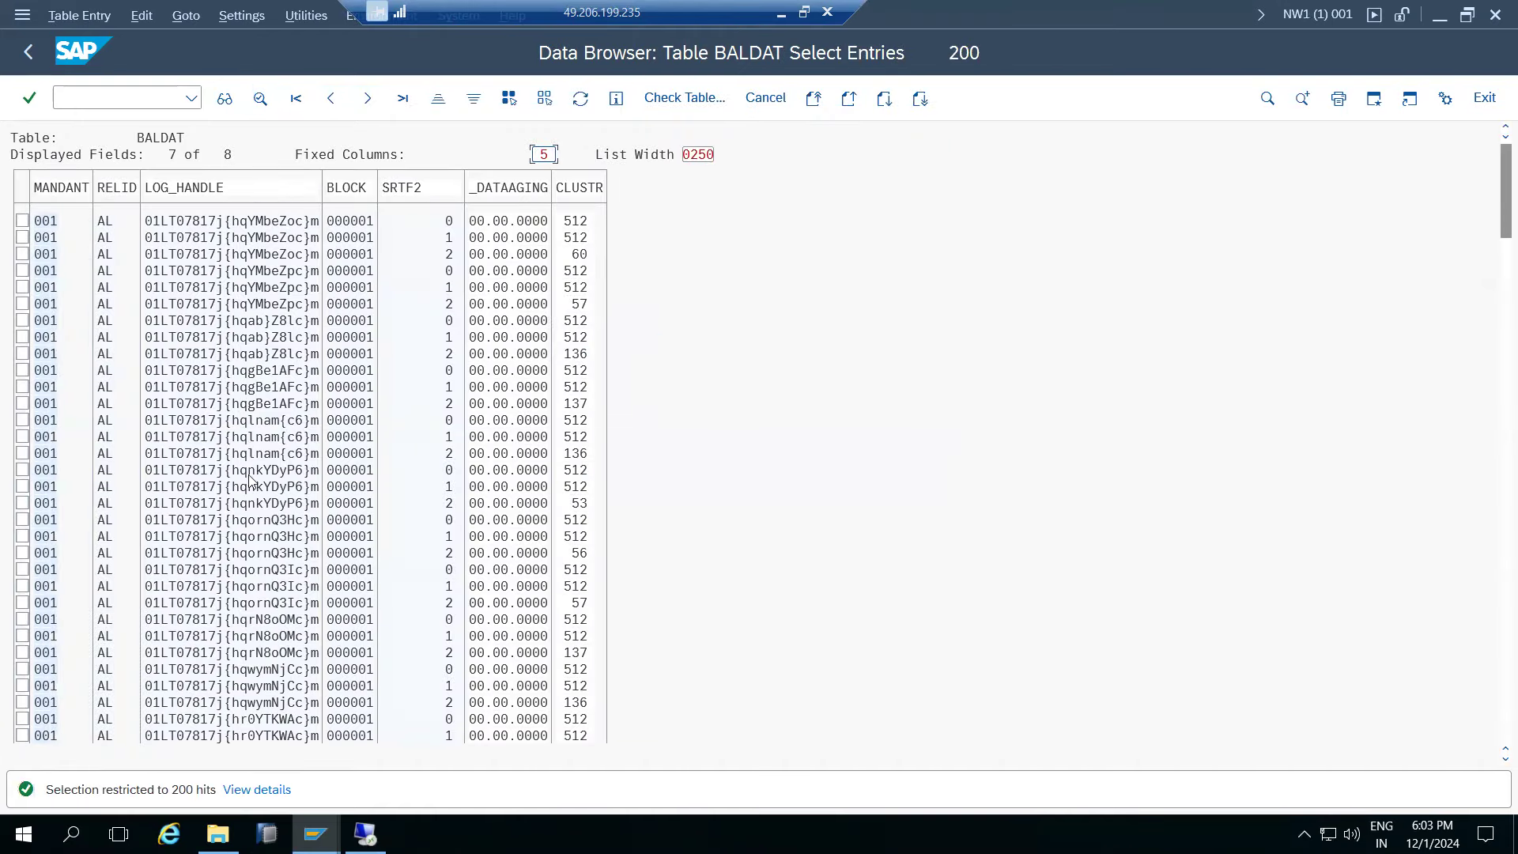
- Scroll through and compare both BALDAT entry lists, then return each to its selection screen
scroll(198, 559, down, 2)
scroll(192, 564, down, 1)
mouse_move(316, 832)
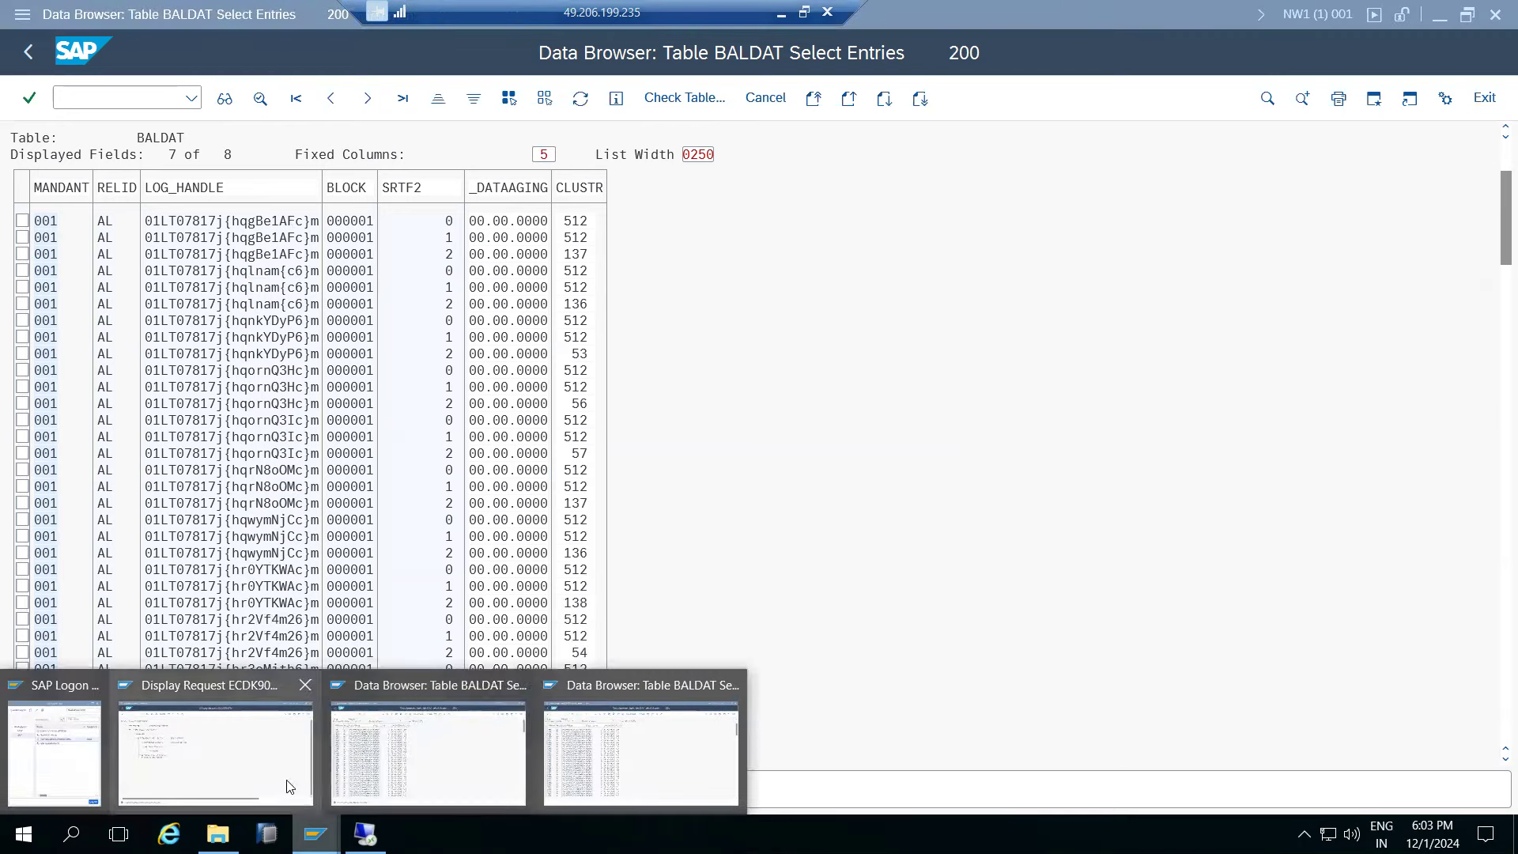
click(375, 775)
scroll(276, 546, down, 2)
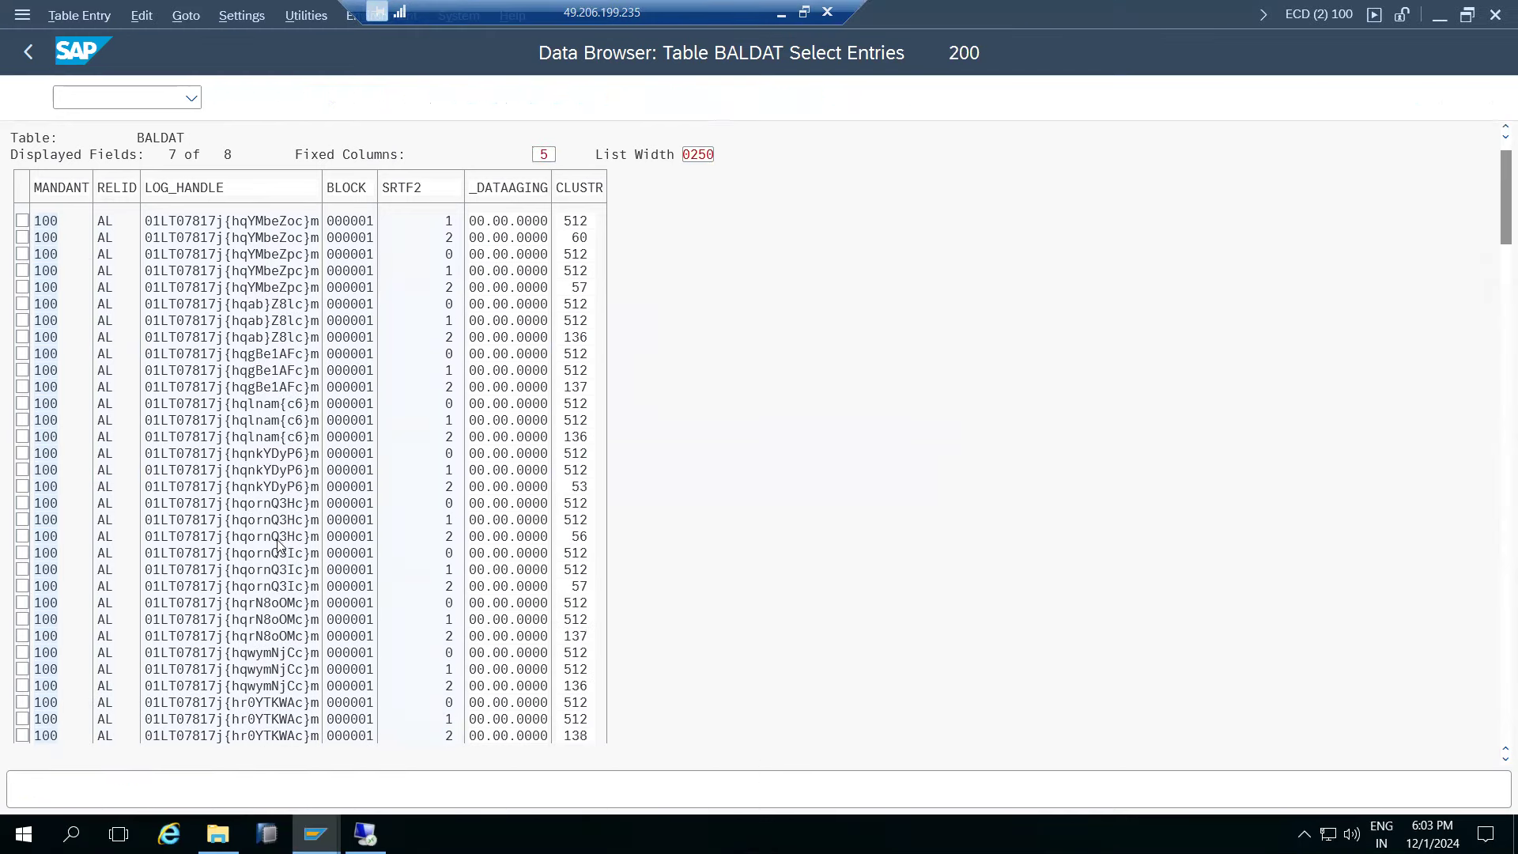
click(30, 52)
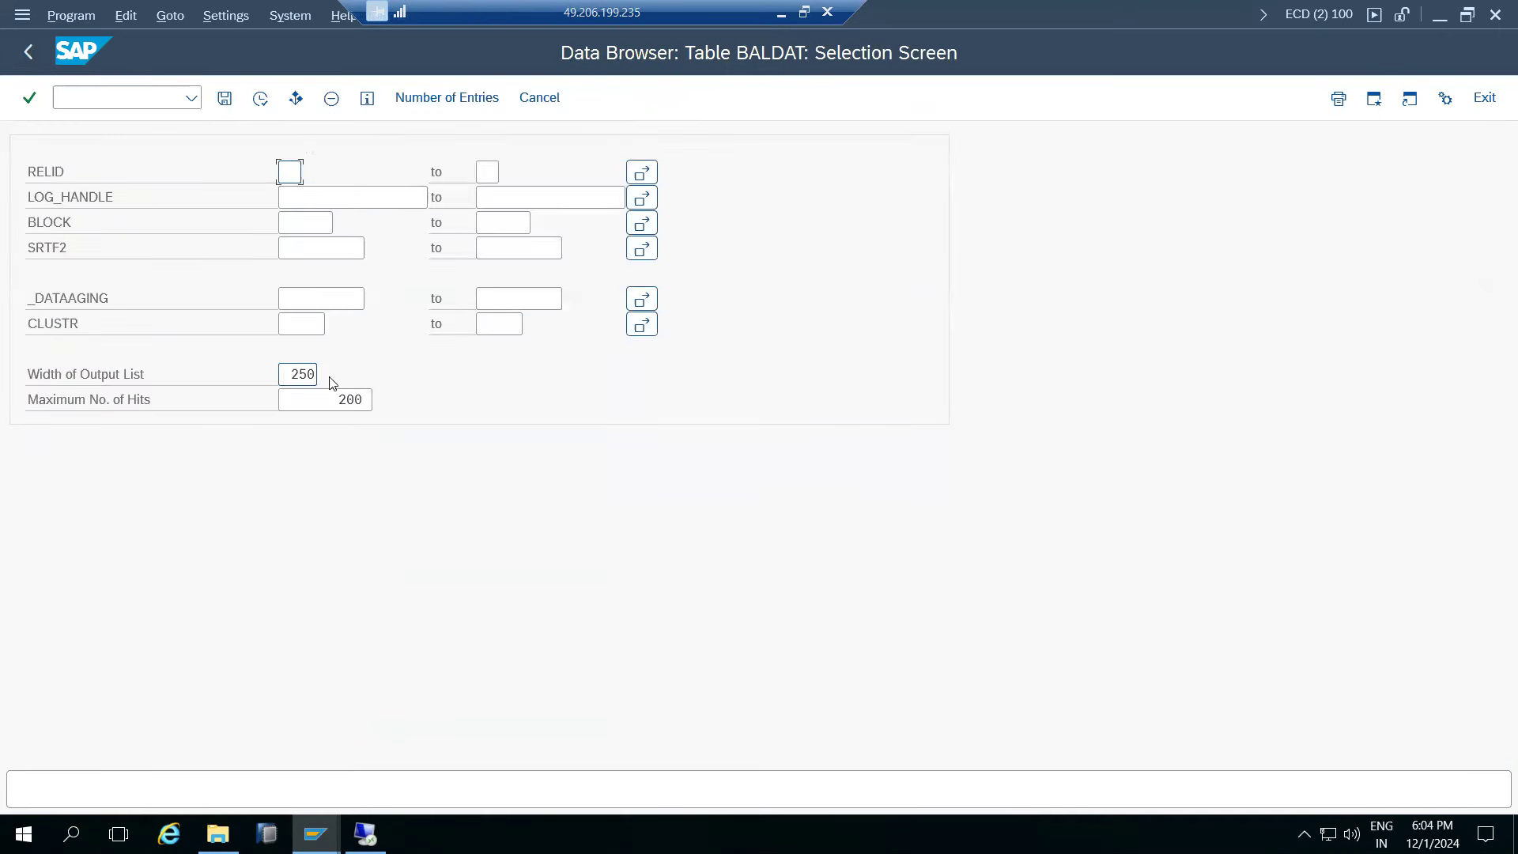
click(316, 834)
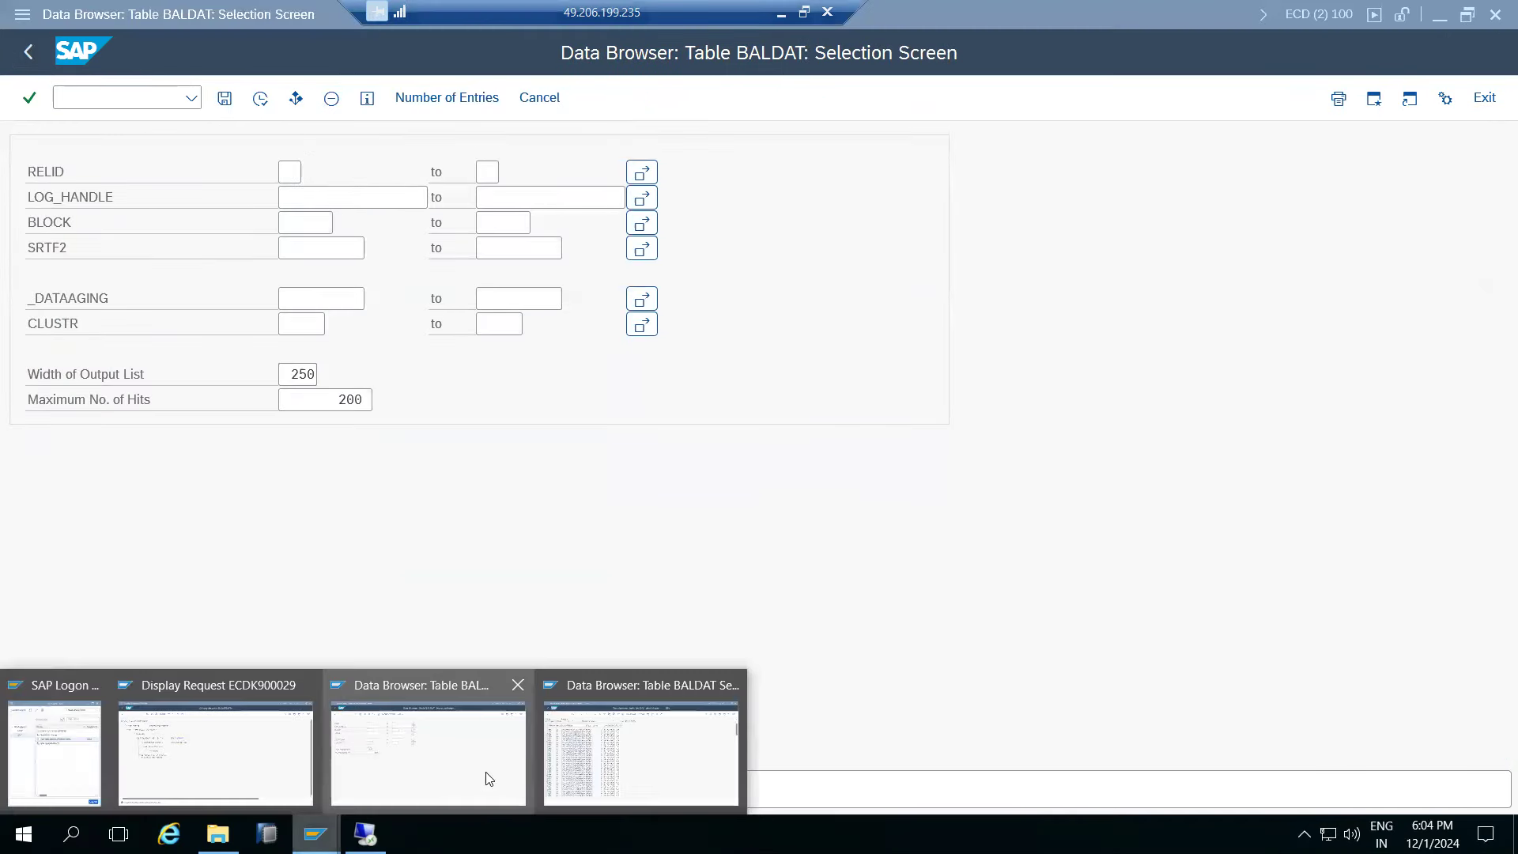
click(673, 743)
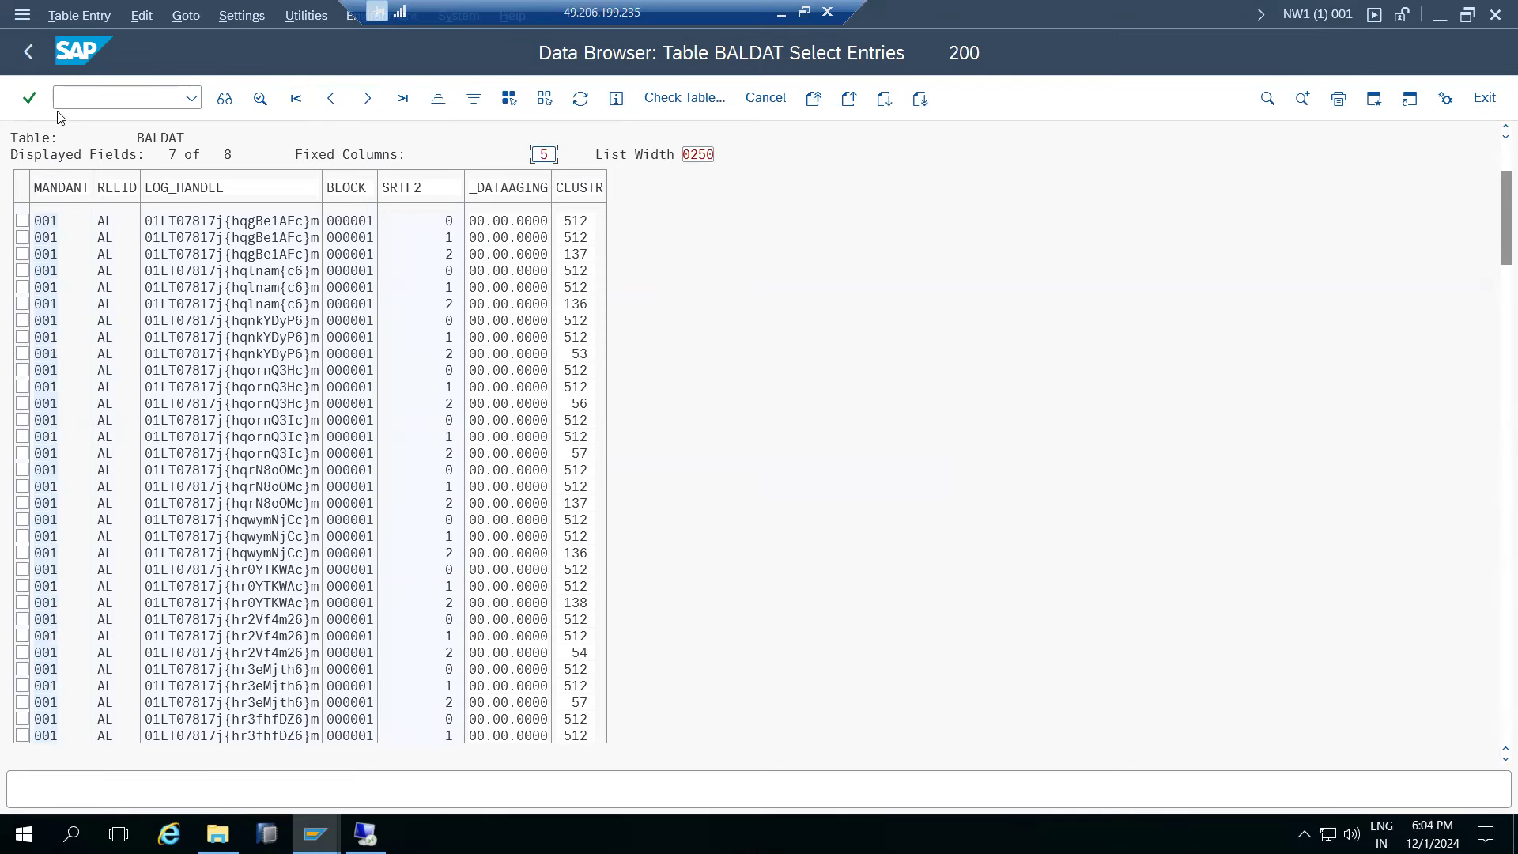
click(27, 52)
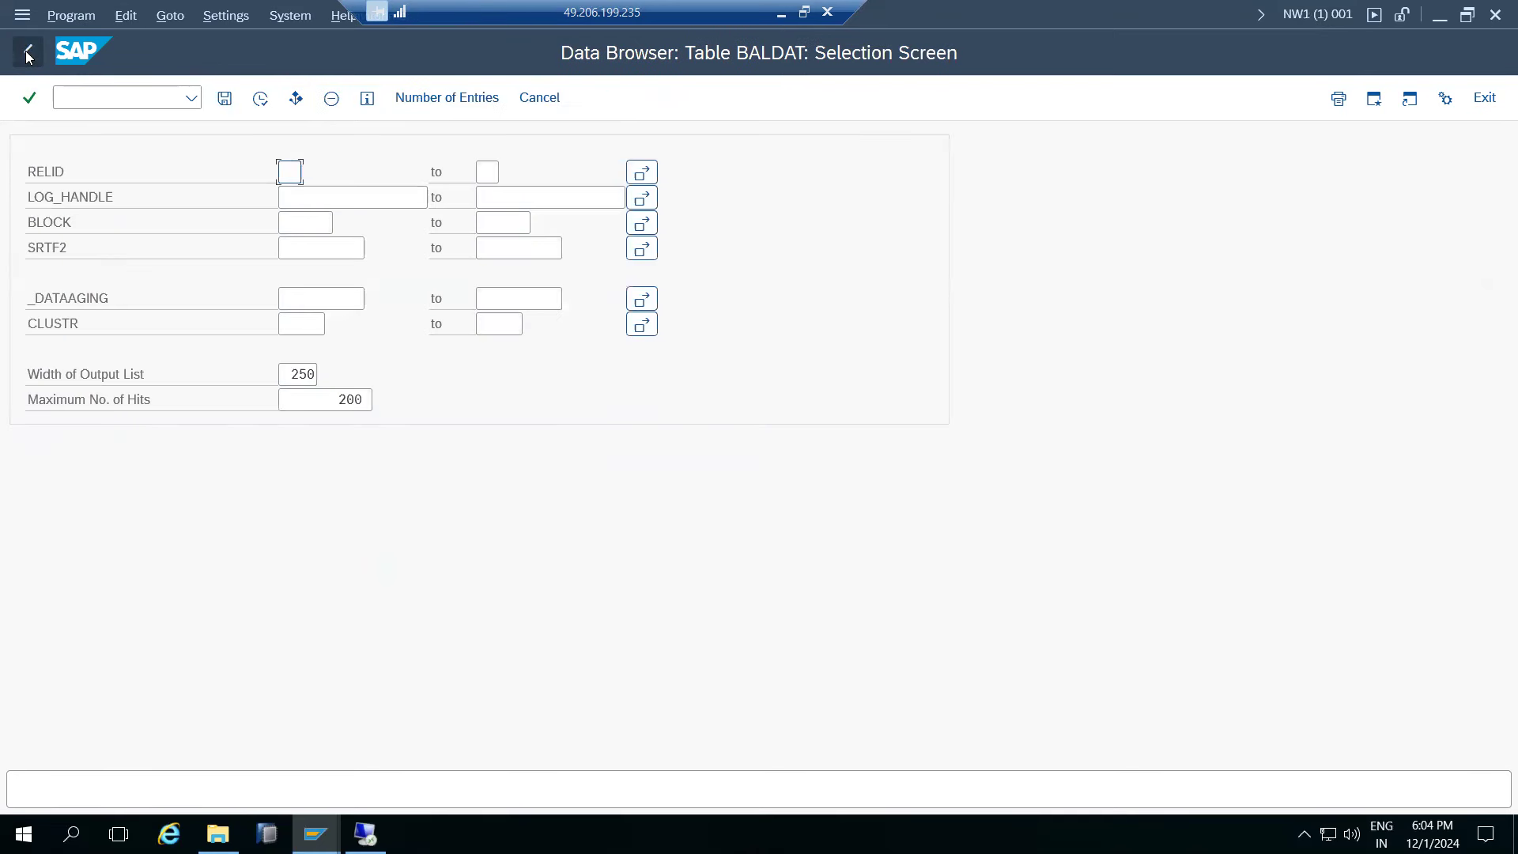
- Return to SAP Easy Access, run STMS, and open and refresh the Import Overview
click(28, 52)
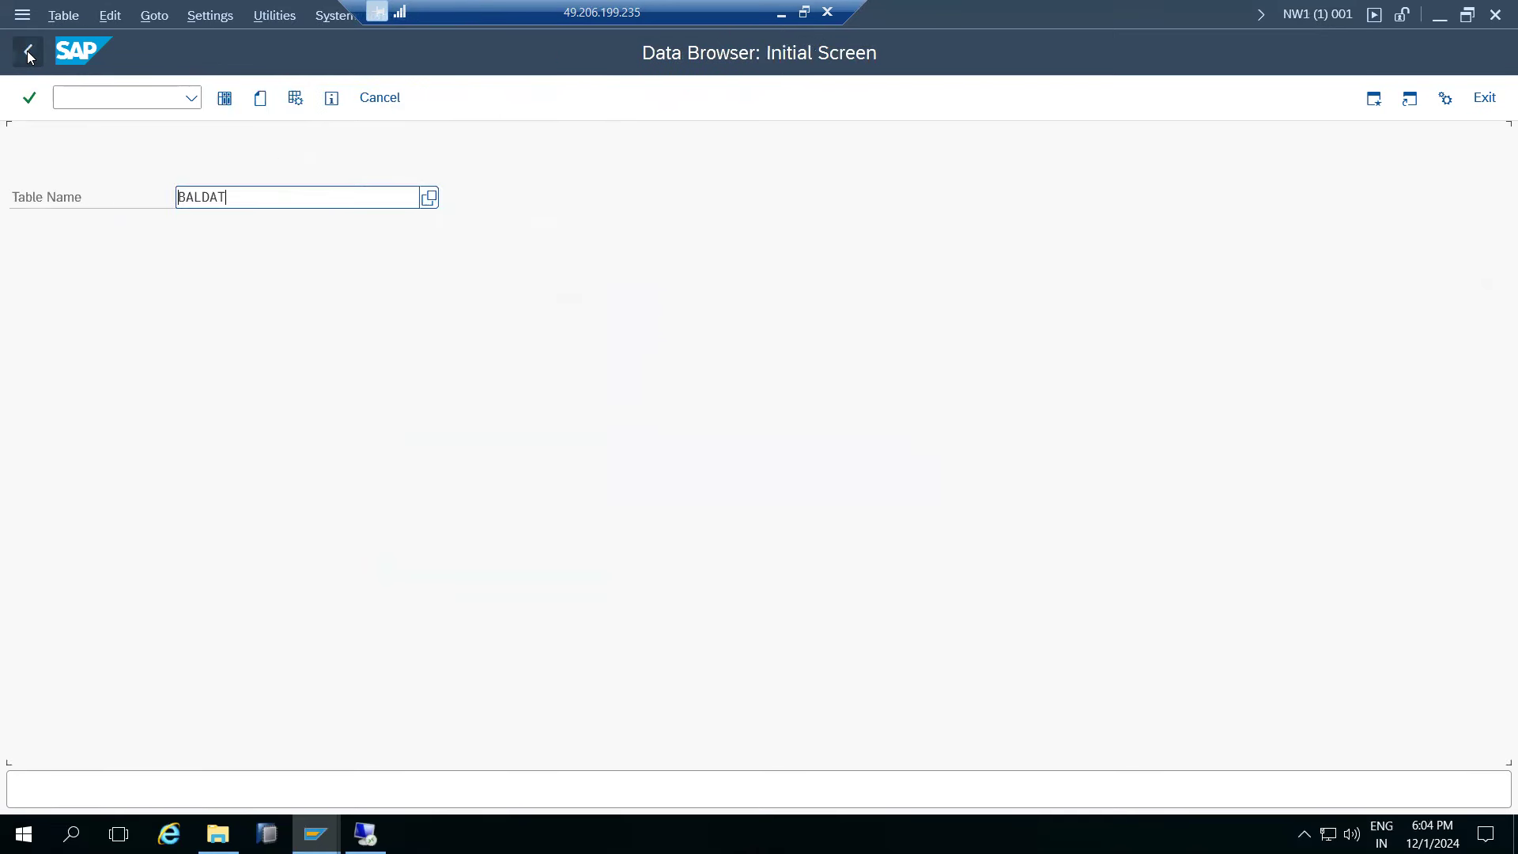
click(27, 53)
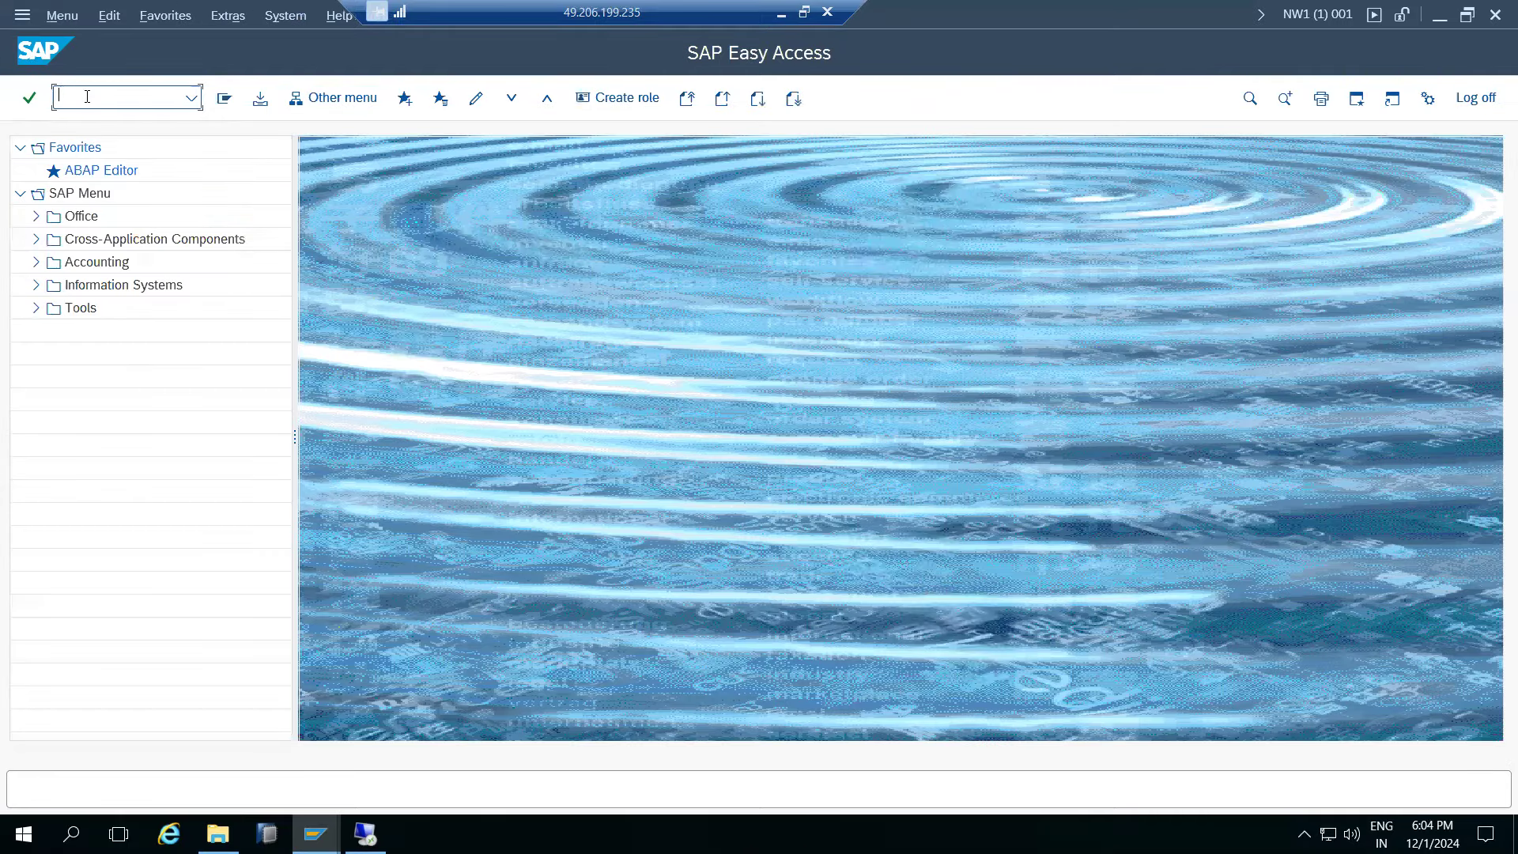
text(stms)
key(Return)
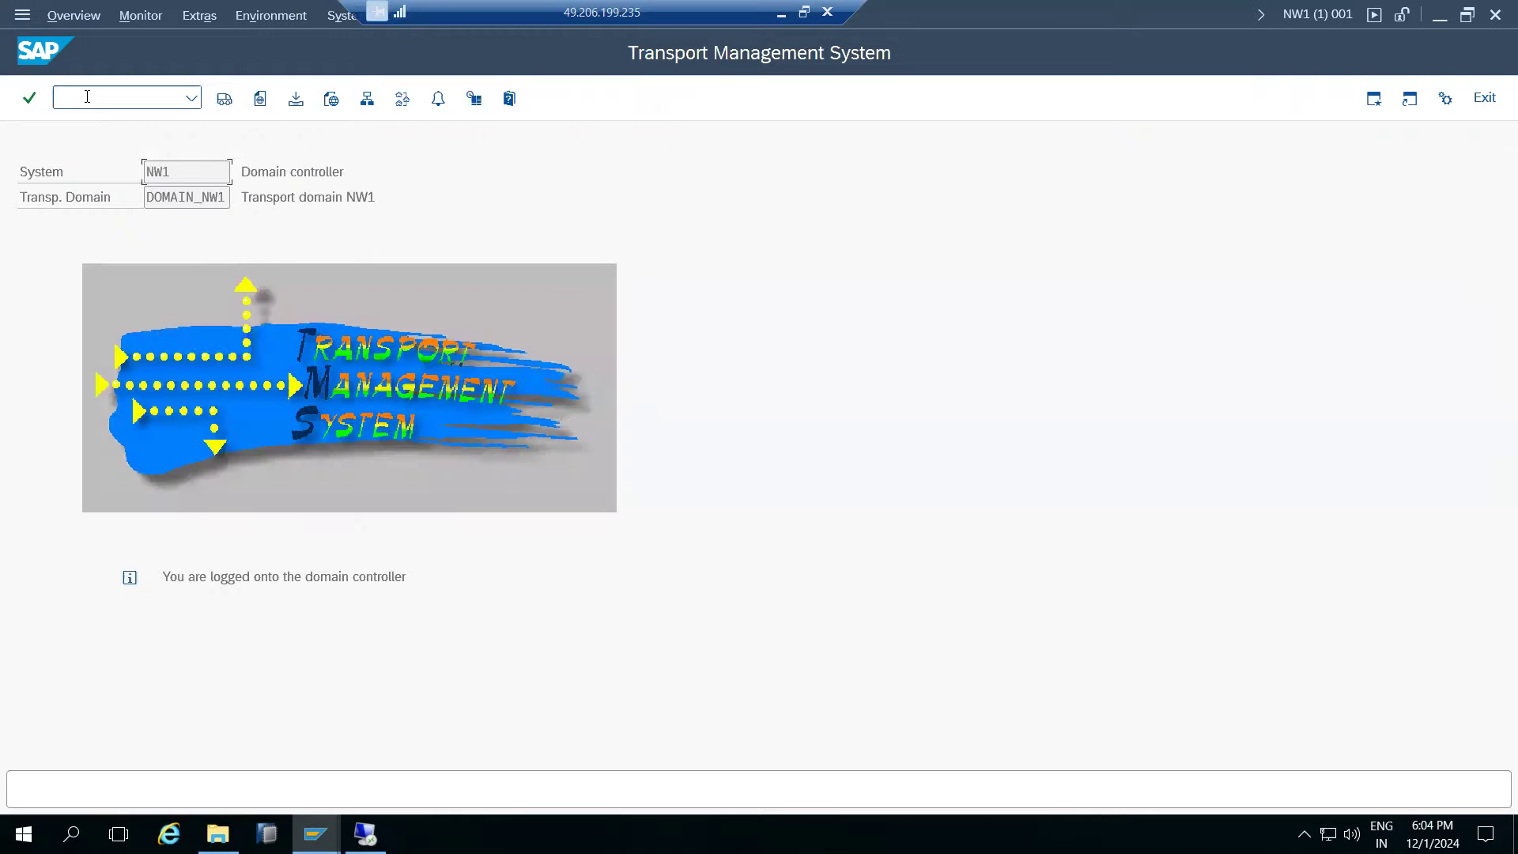
click(224, 98)
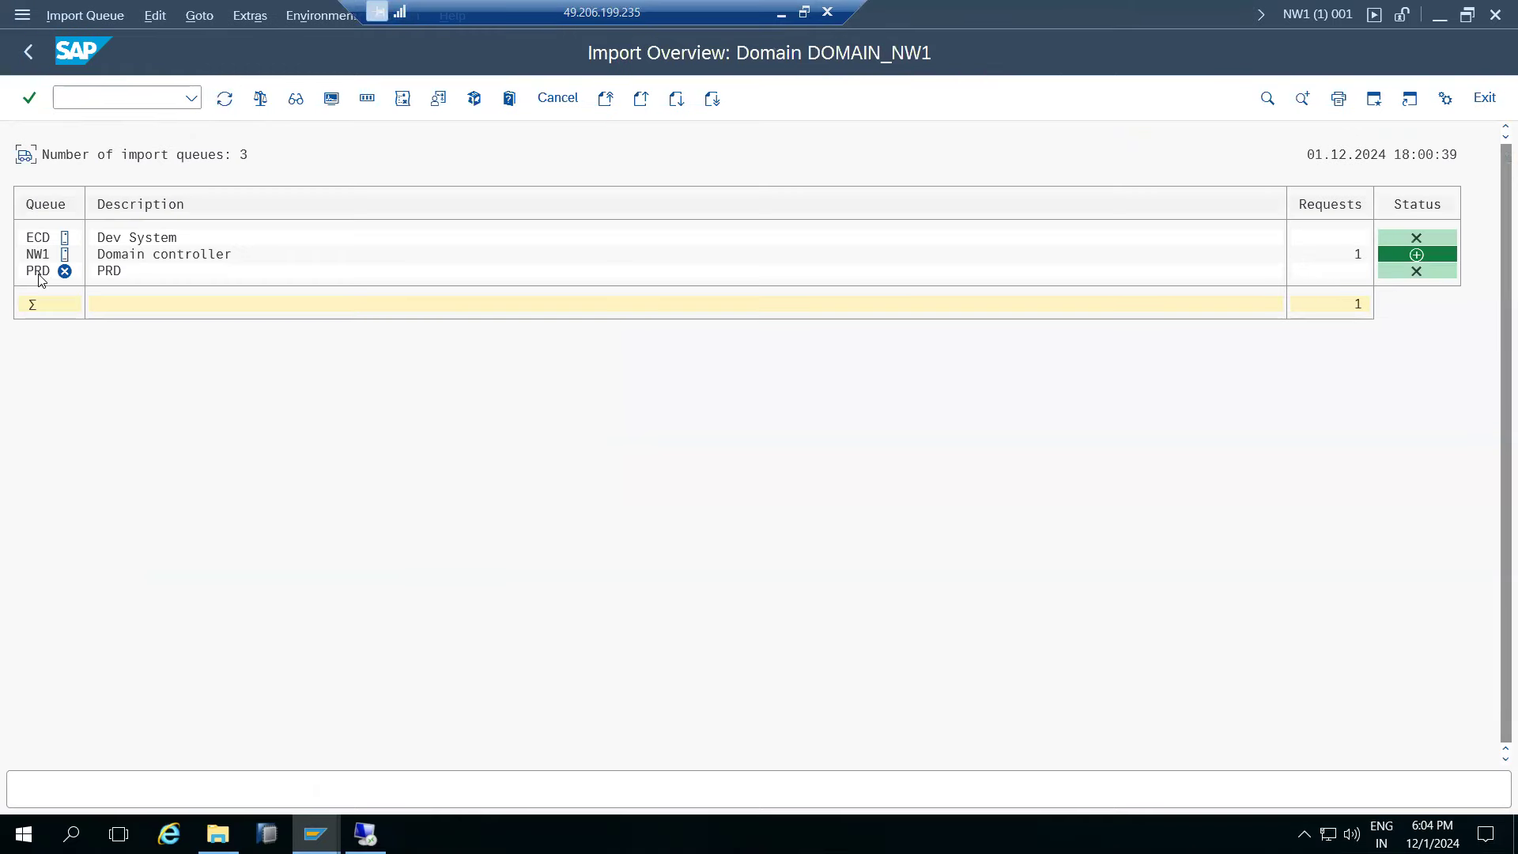
click(225, 99)
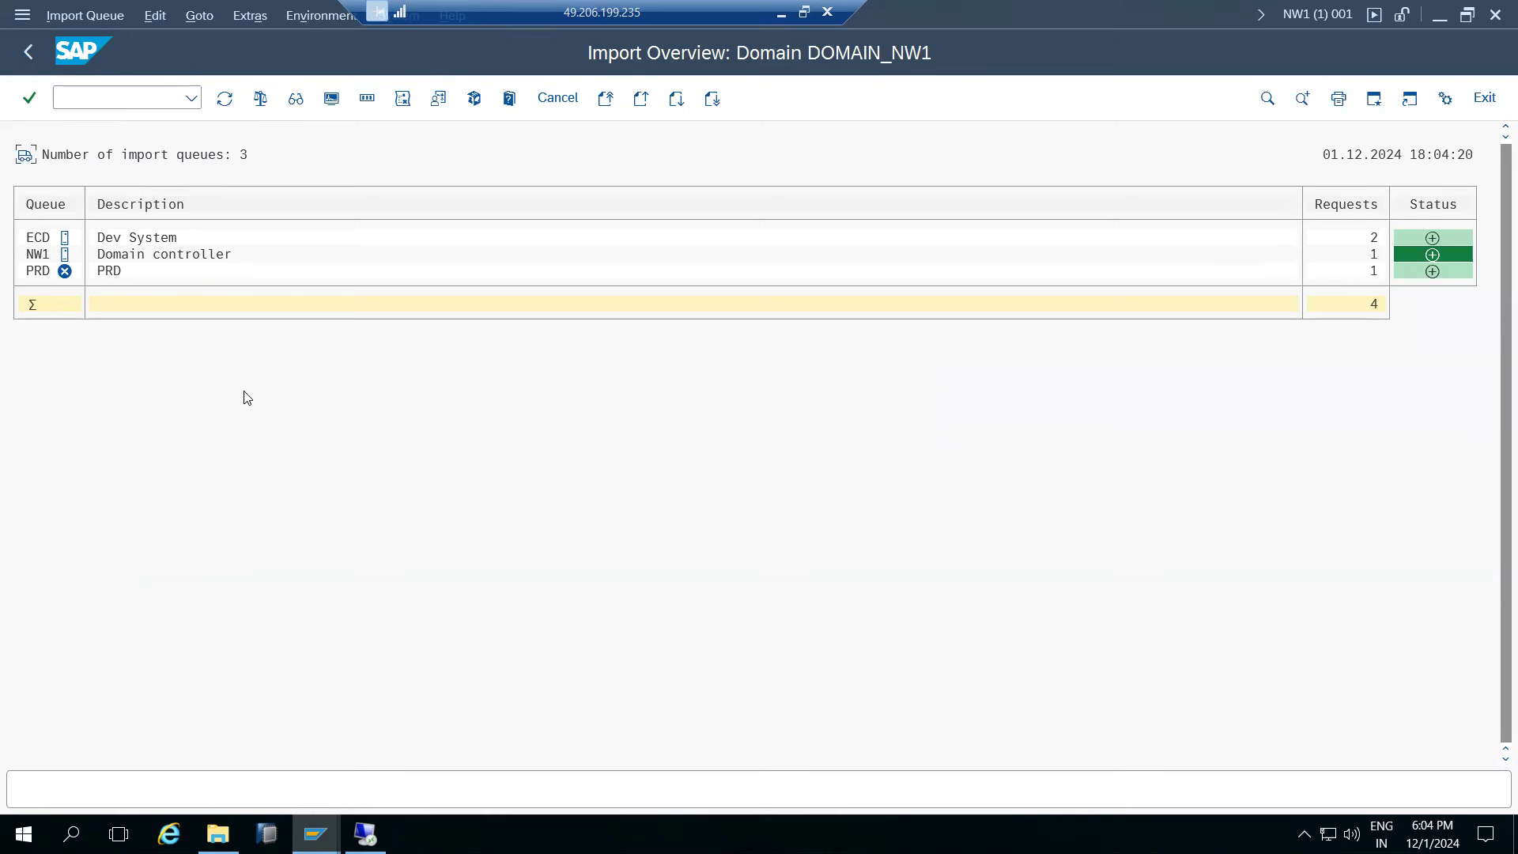
- Check that ECDK900029 waits in the PRD import queue, then go back to the overview
double_click(41, 277)
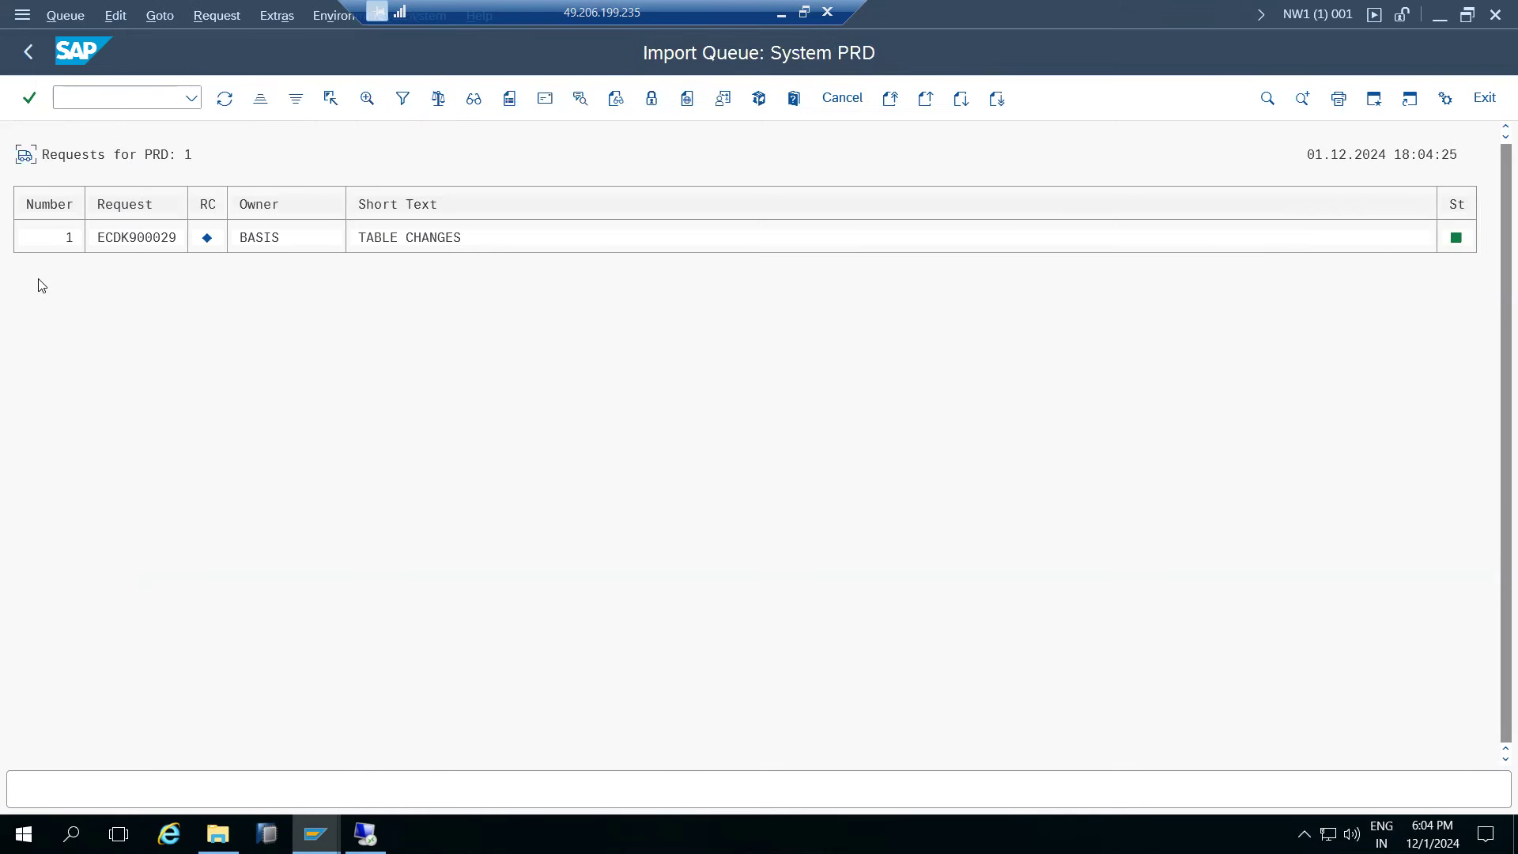
click(144, 241)
click(117, 240)
click(35, 53)
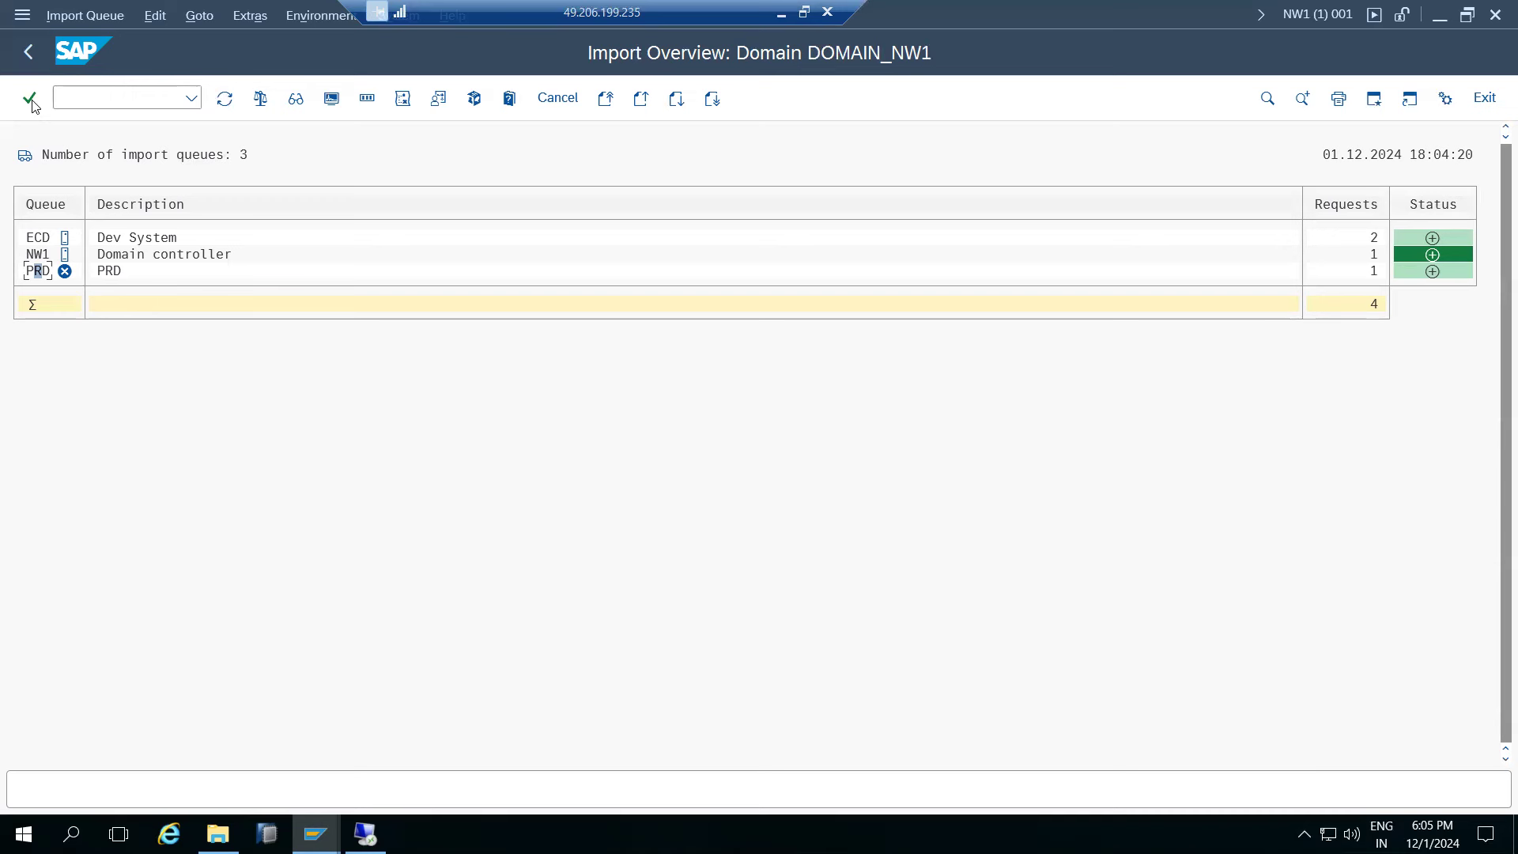
- Refresh the import queues, view the ECD–NW1–PRD transport routes, and return to the STMS start screen
click(226, 101)
click(28, 52)
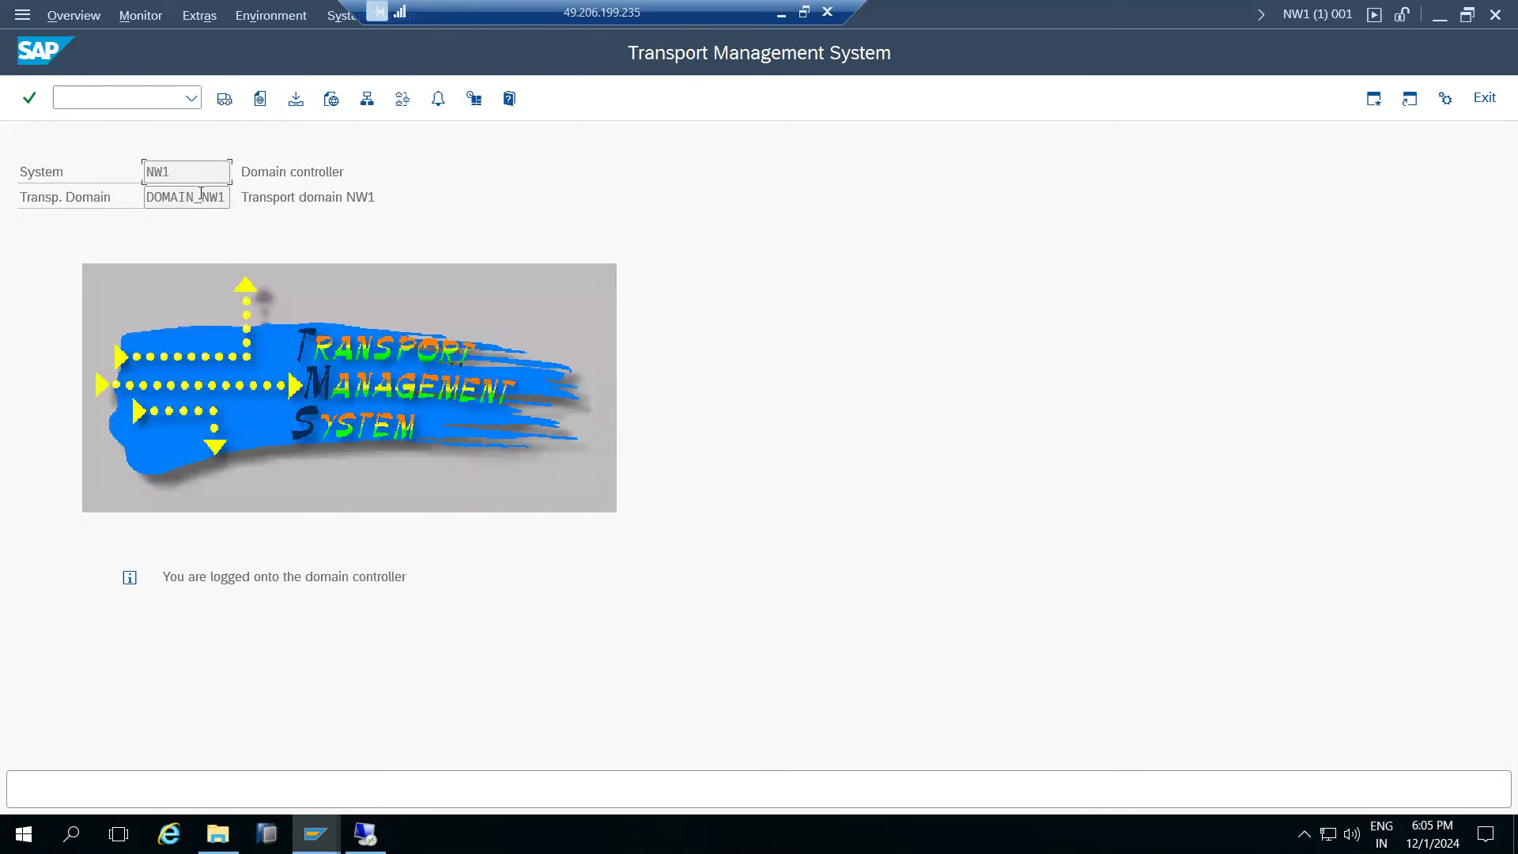
drag(217, 197, 228, 198)
click(403, 98)
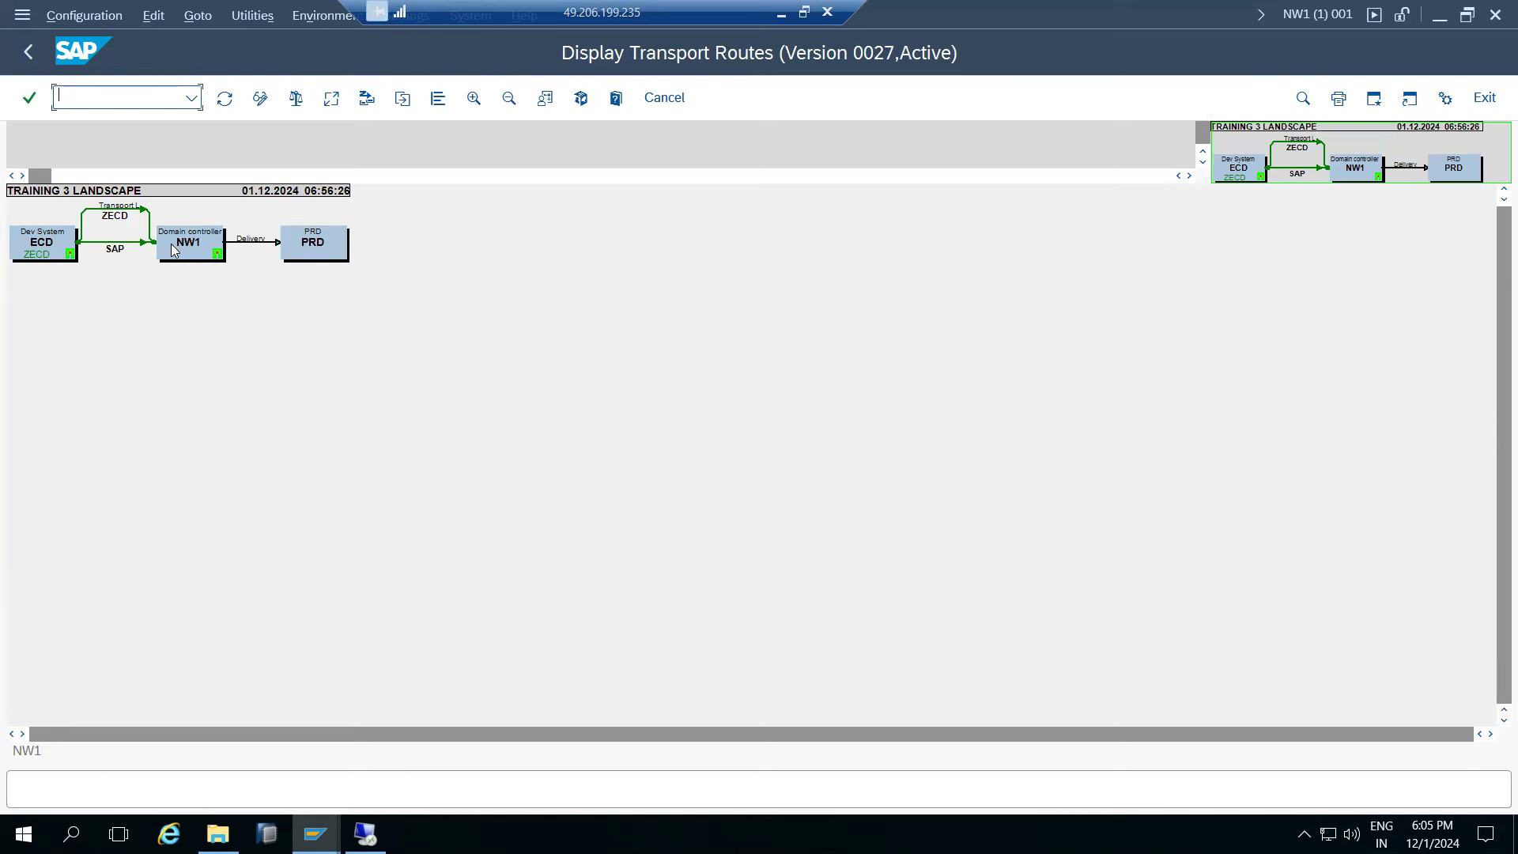
click(25, 51)
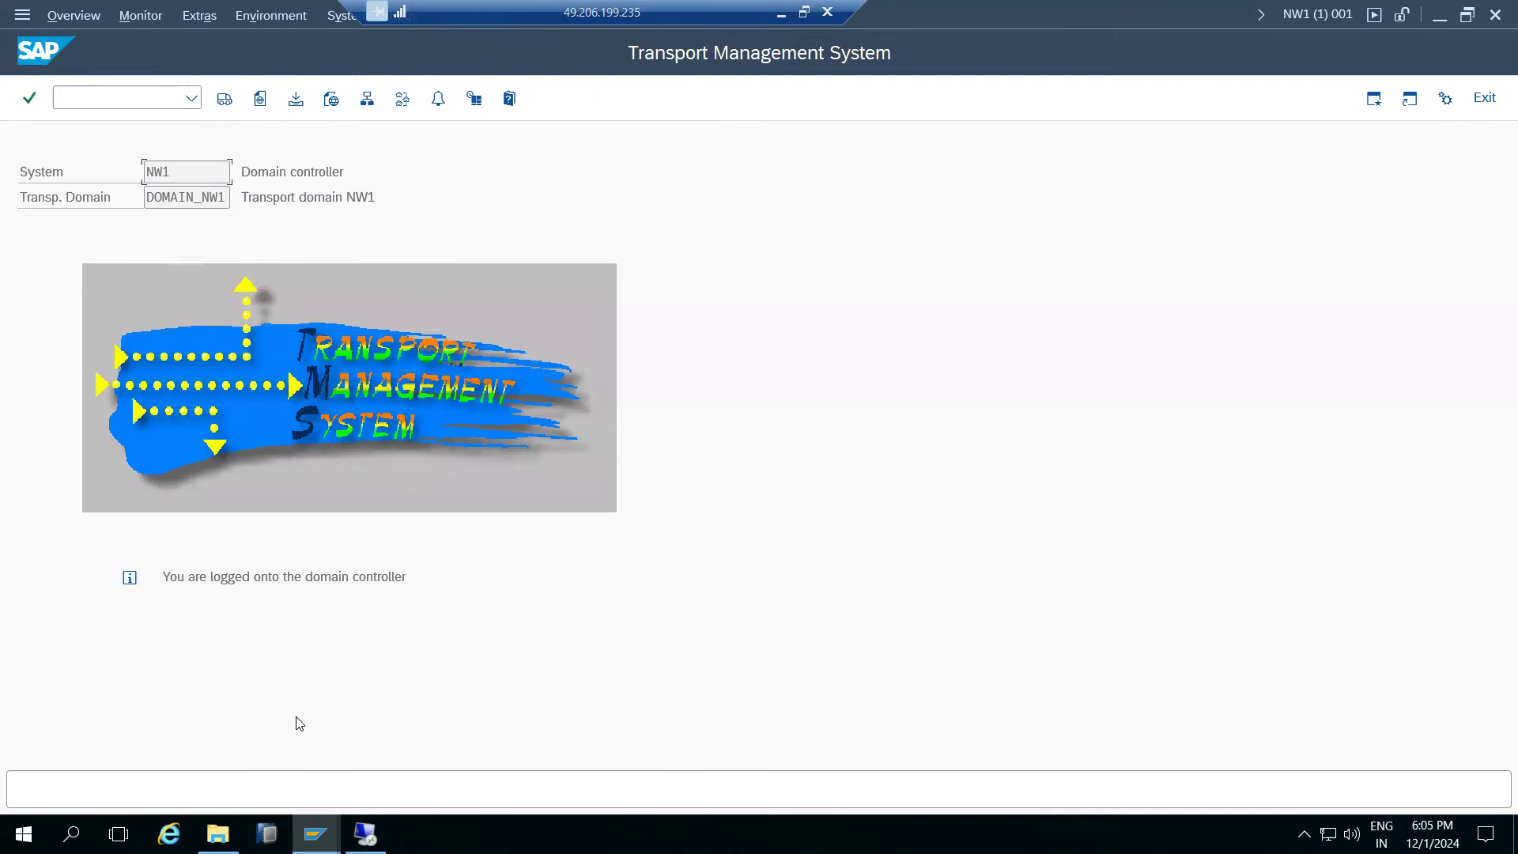
click(310, 823)
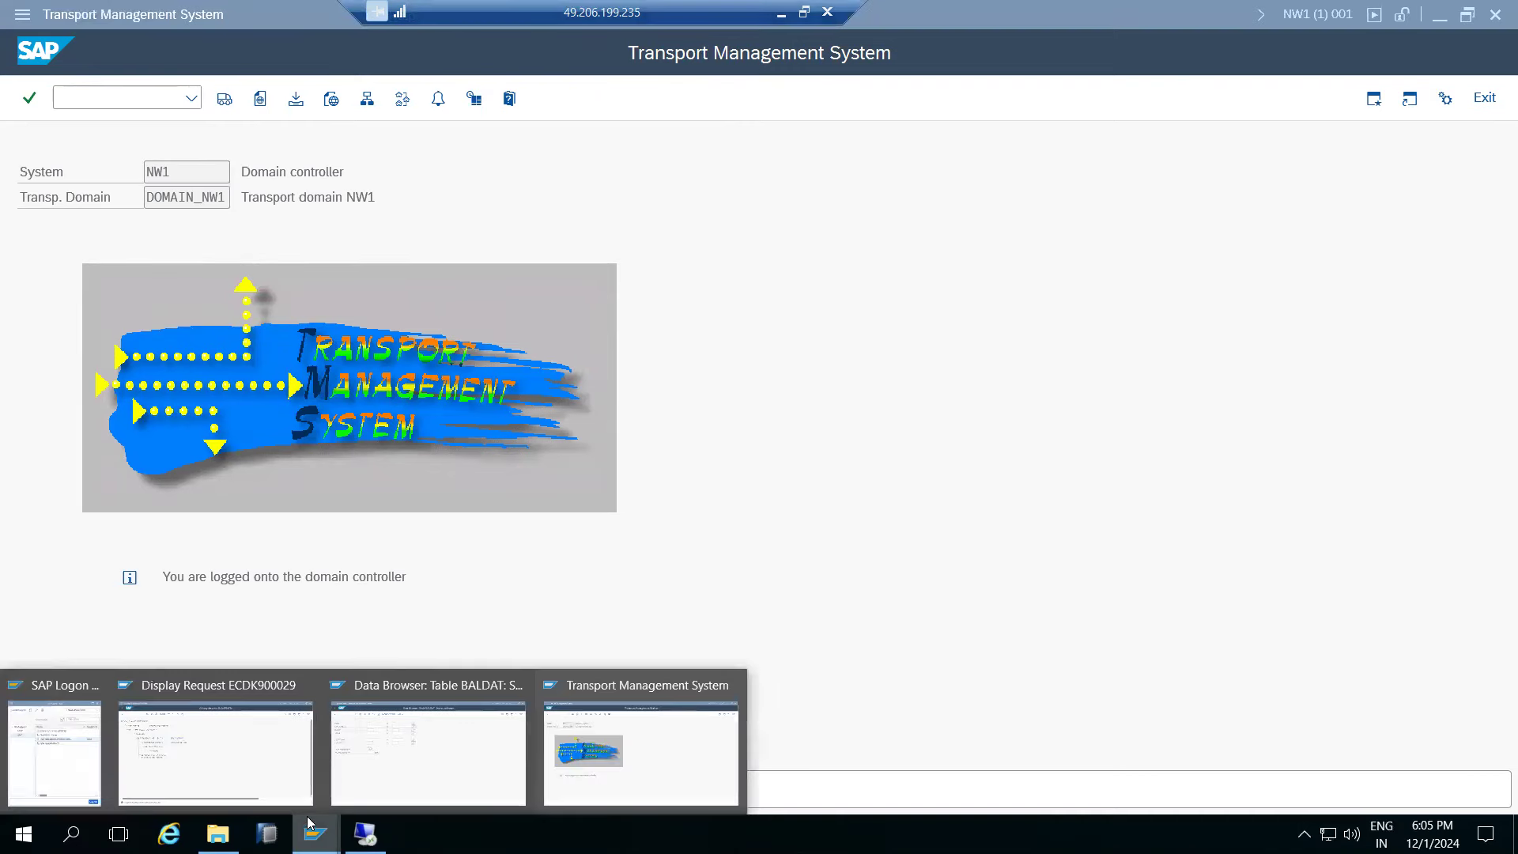
click(239, 765)
- Create and save the TEST1 workbench request as ECDK900031
click(30, 54)
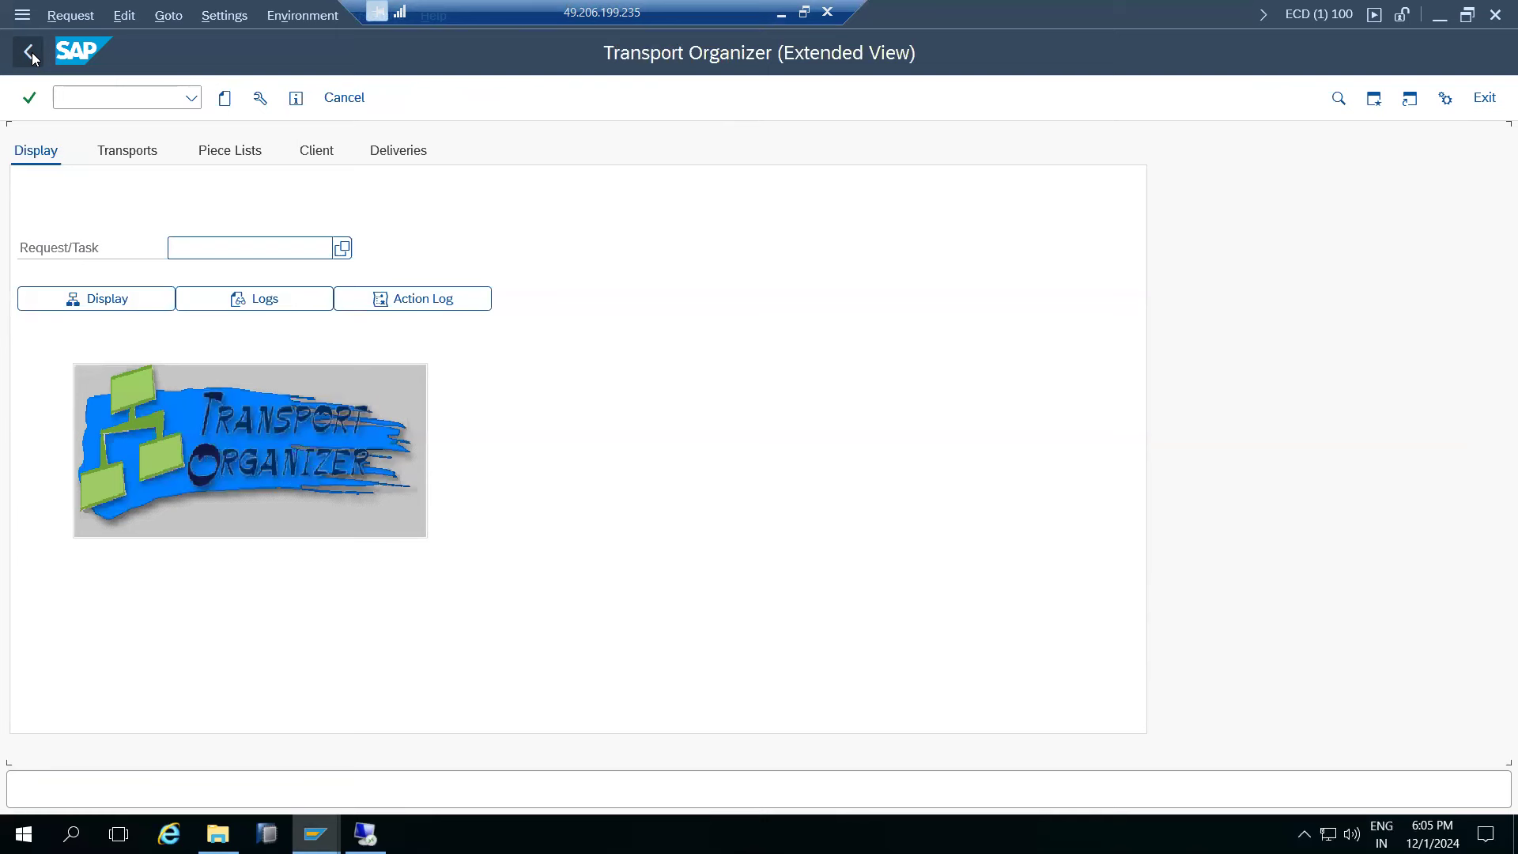
click(224, 98)
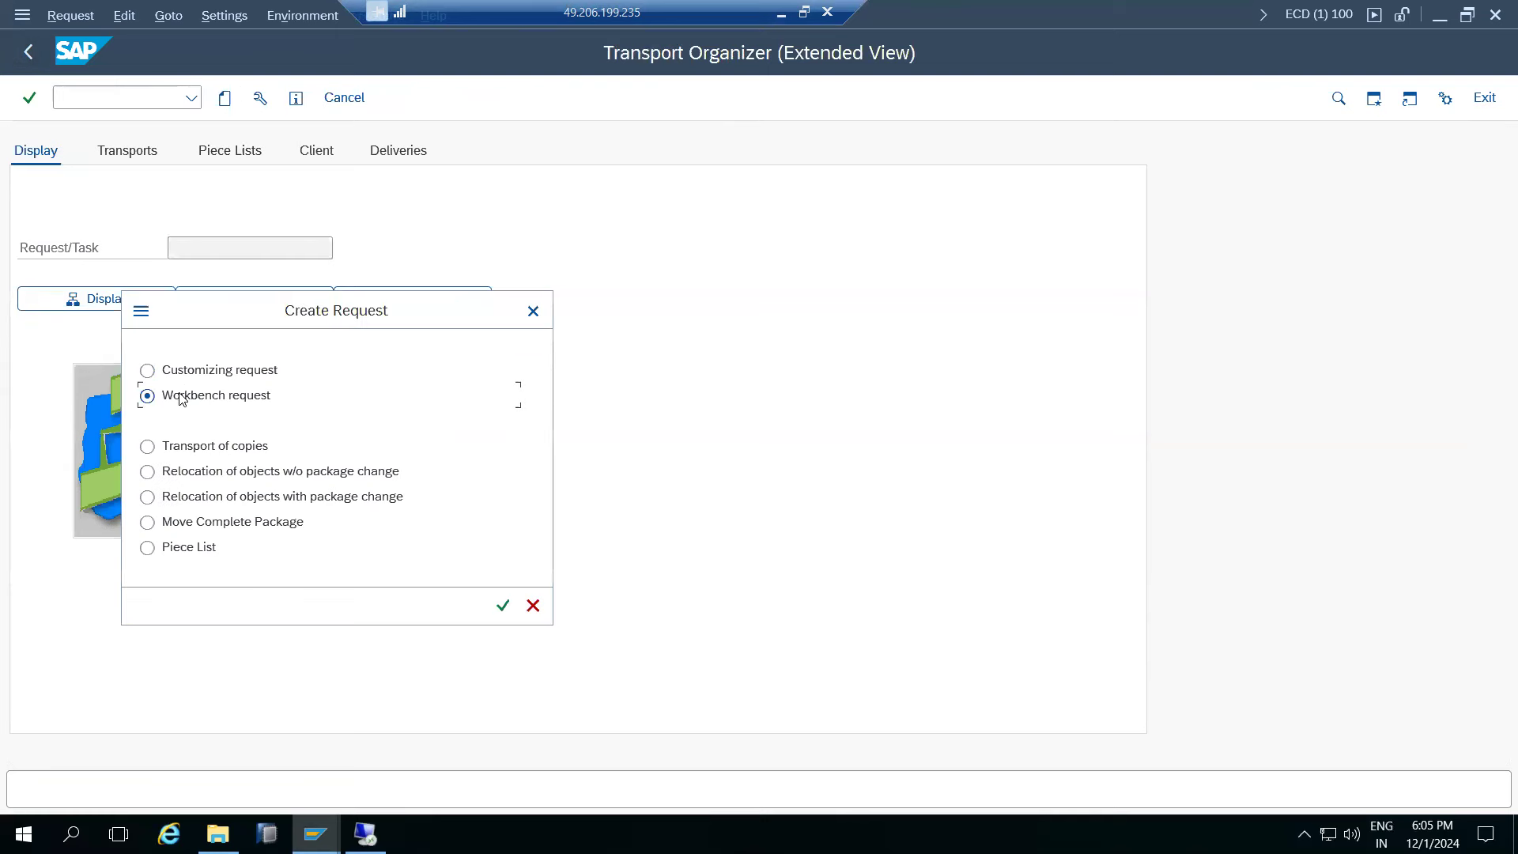
click(503, 609)
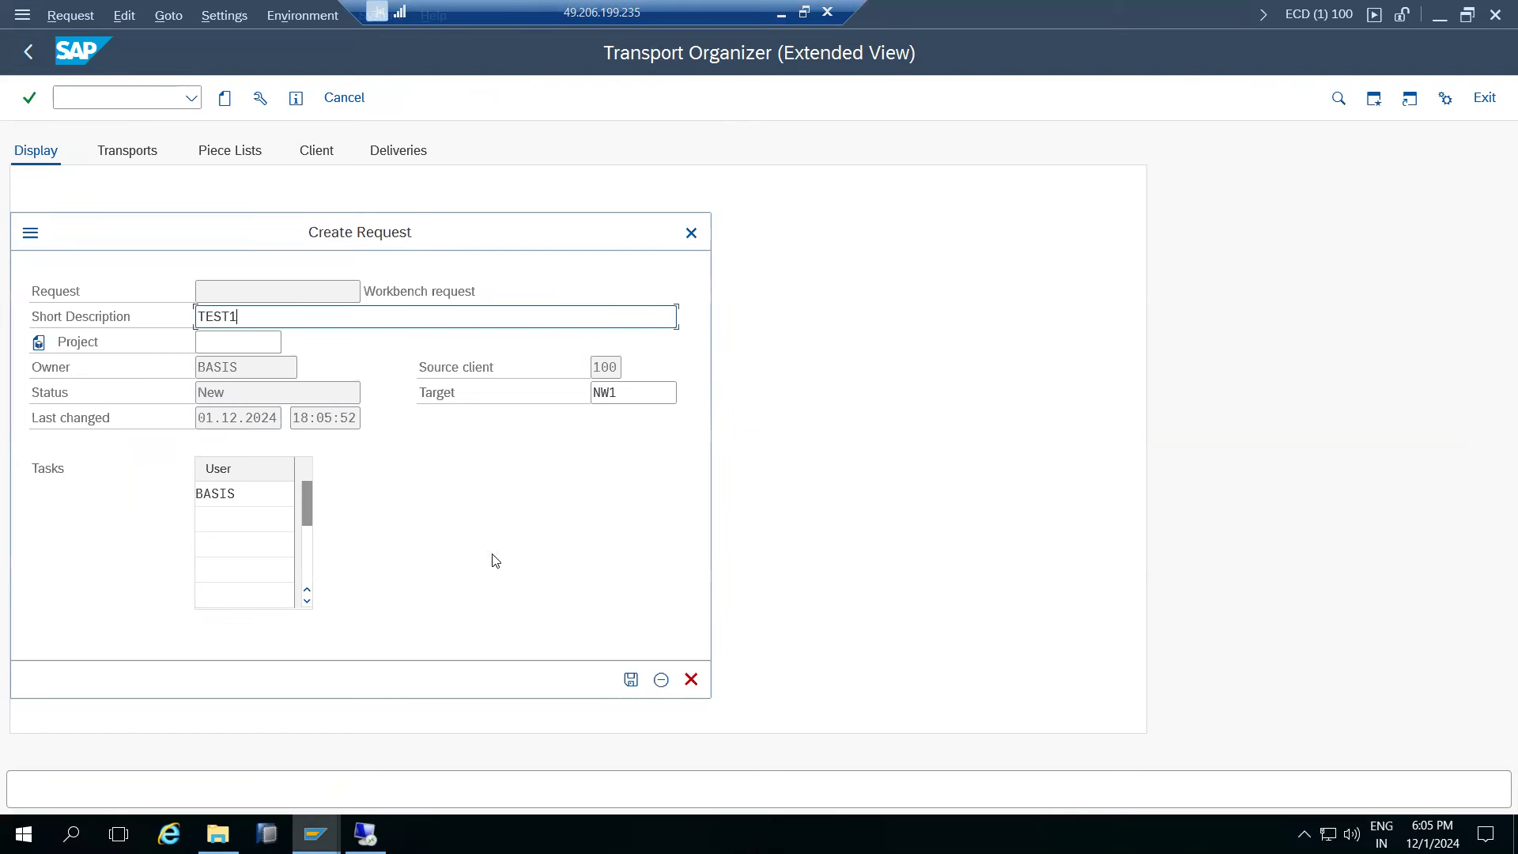
click(630, 679)
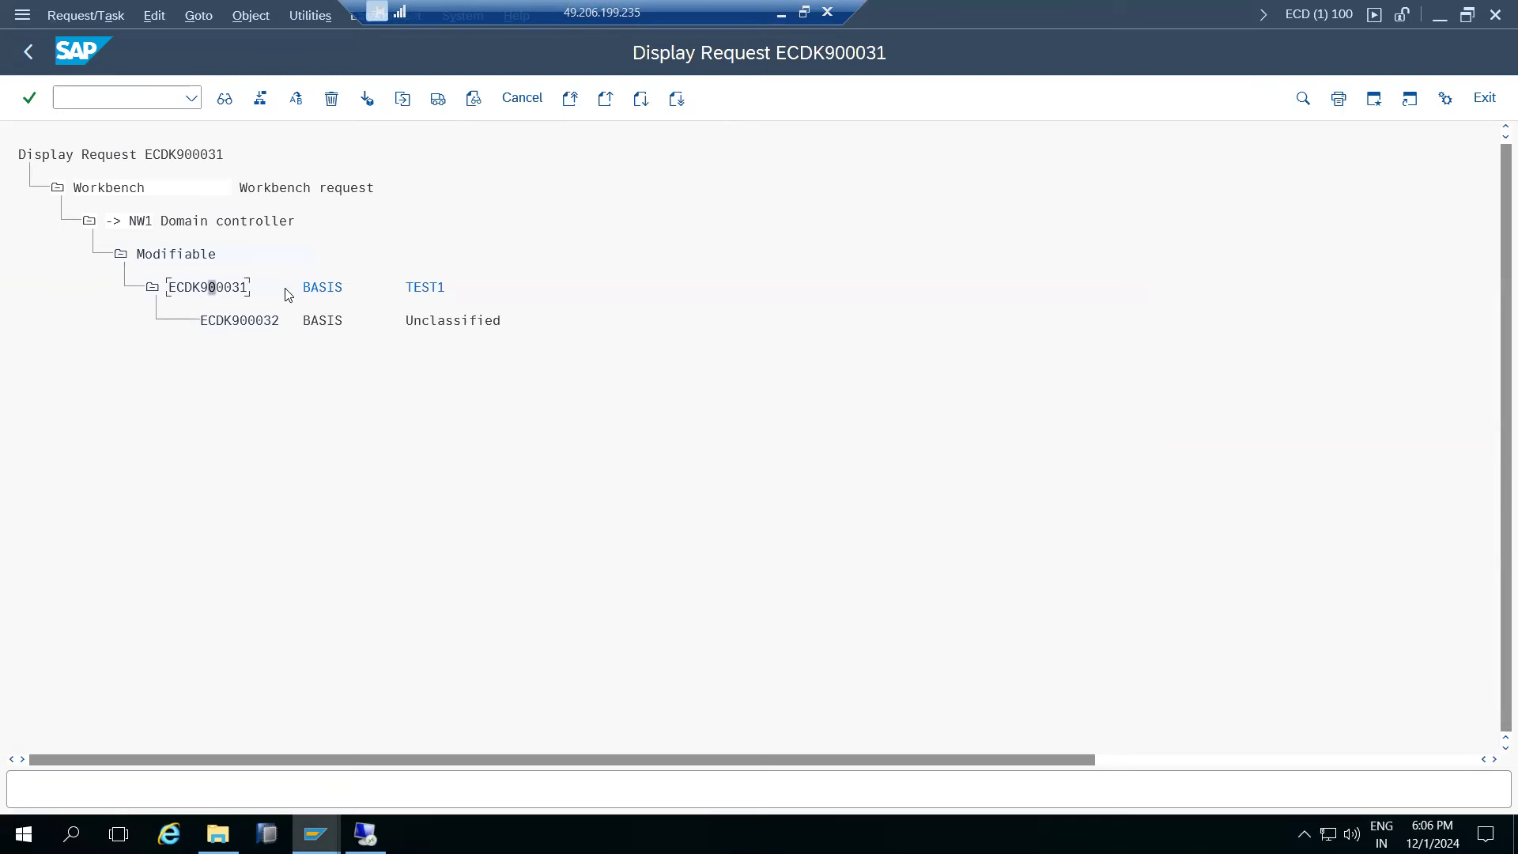
- Release request ECDK900031 for export, then switch to the session showing the server files
click(245, 326)
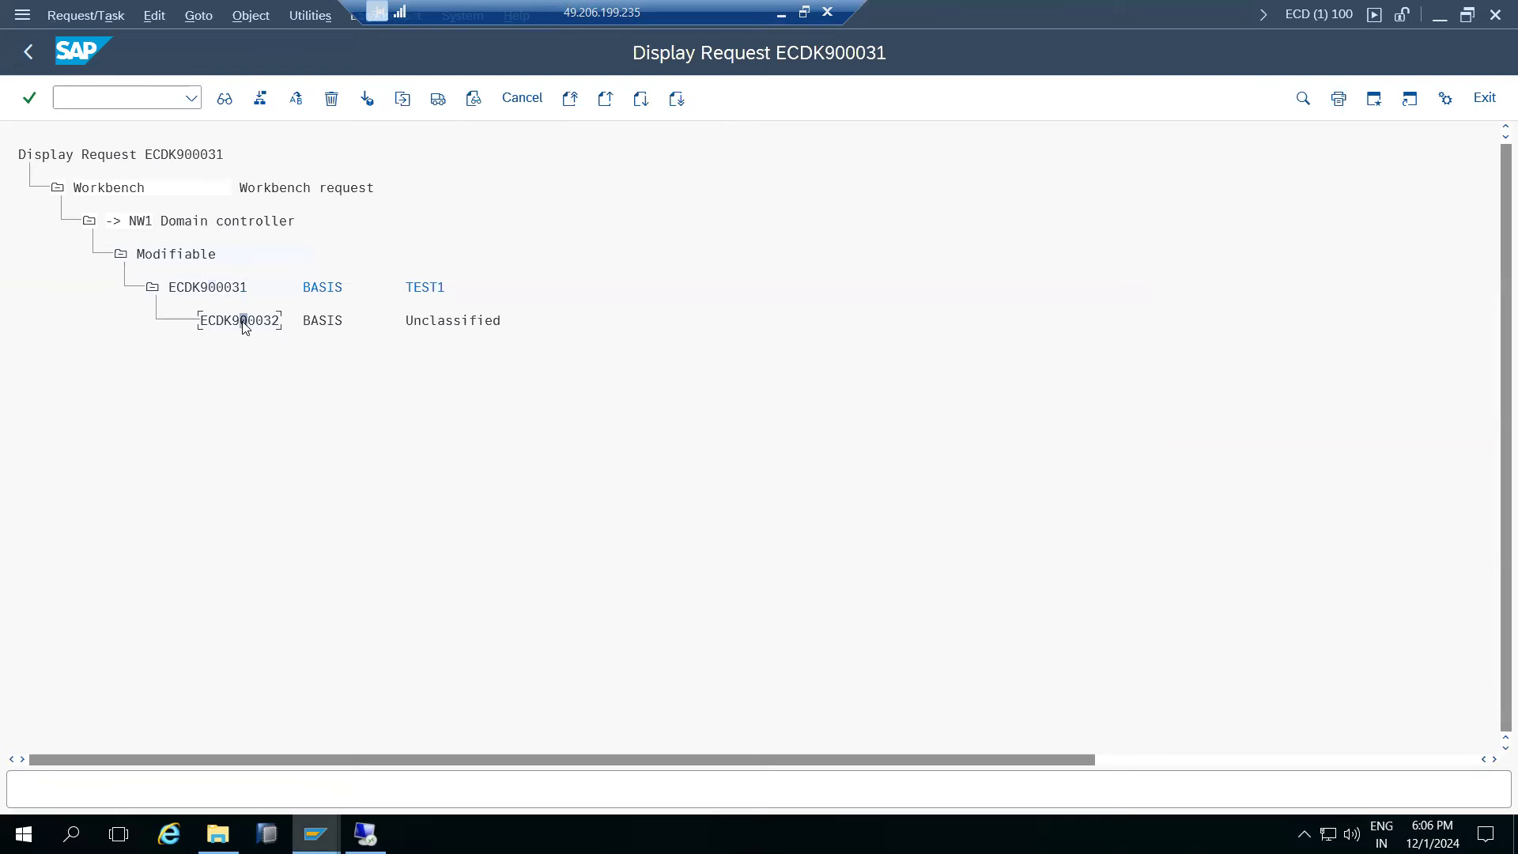
click(438, 98)
click(204, 287)
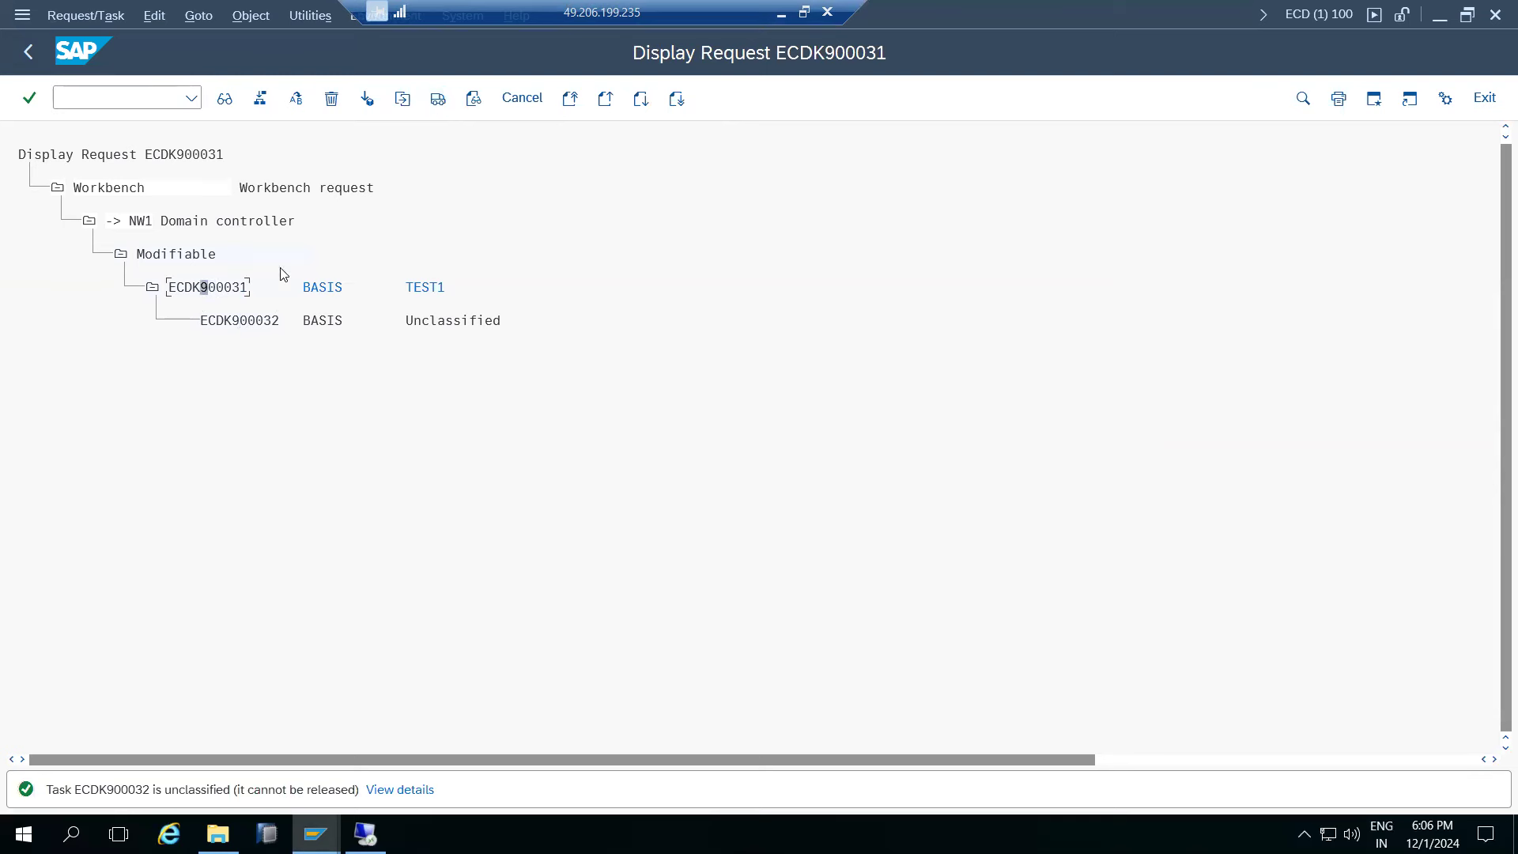
click(438, 98)
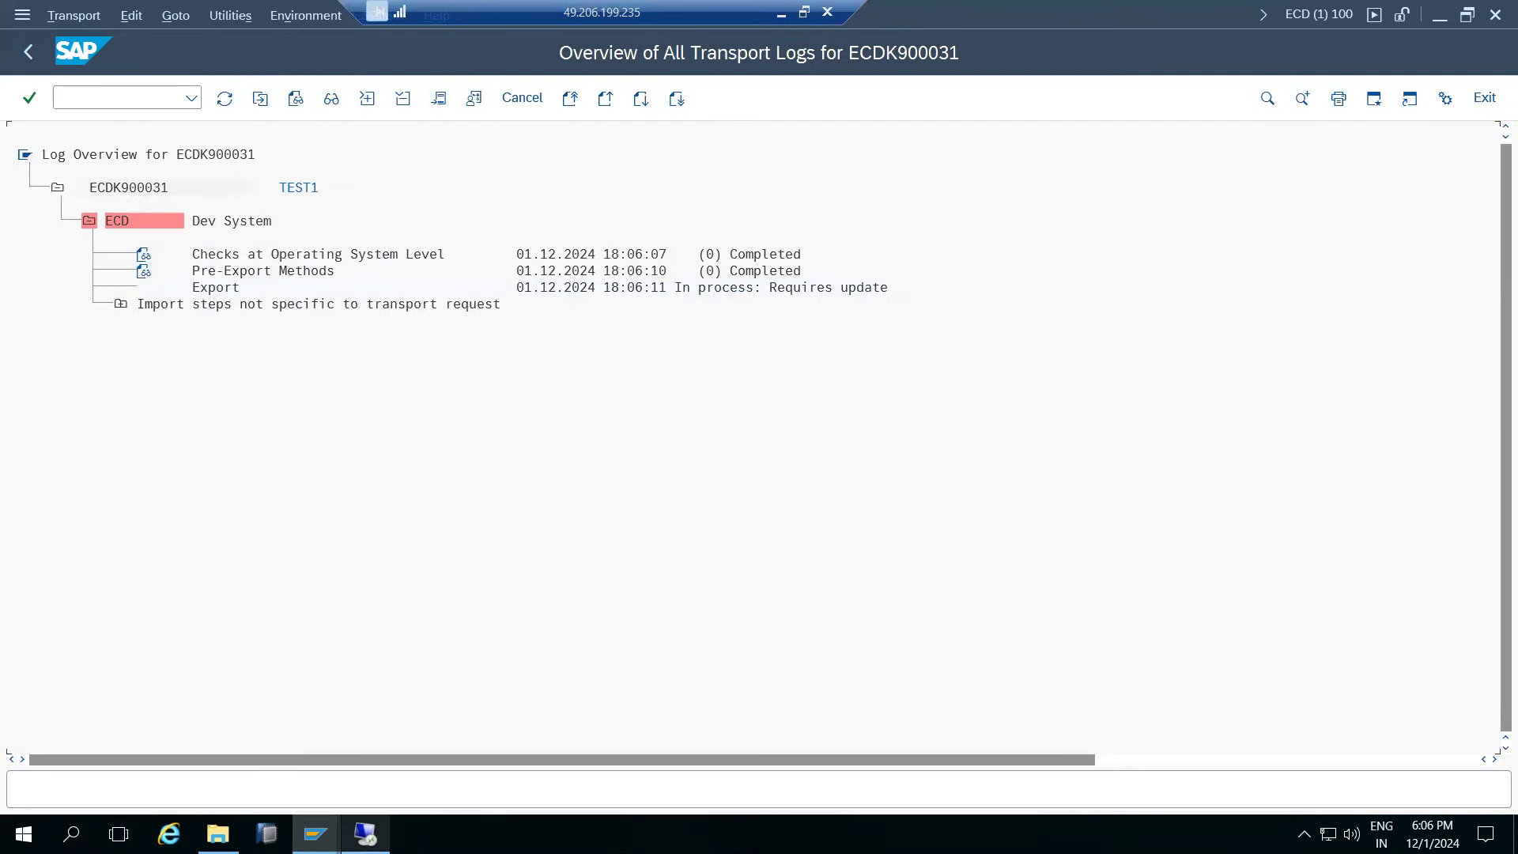
click(359, 826)
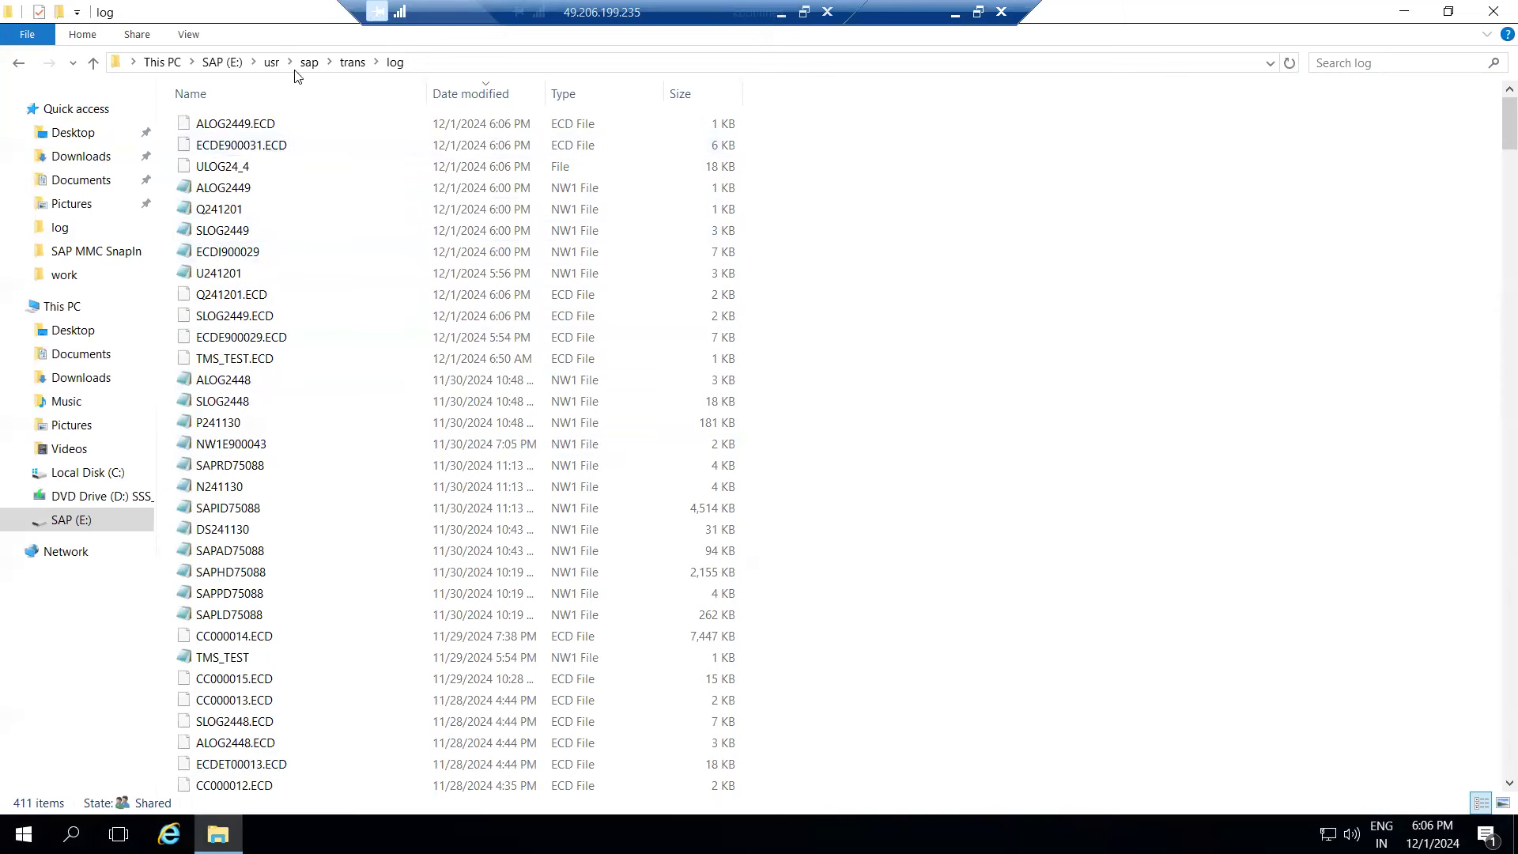
- Confirm K900031.ECD in trans\cofiles and R900031.ECD in trans\data, then leave the remote session
click(352, 62)
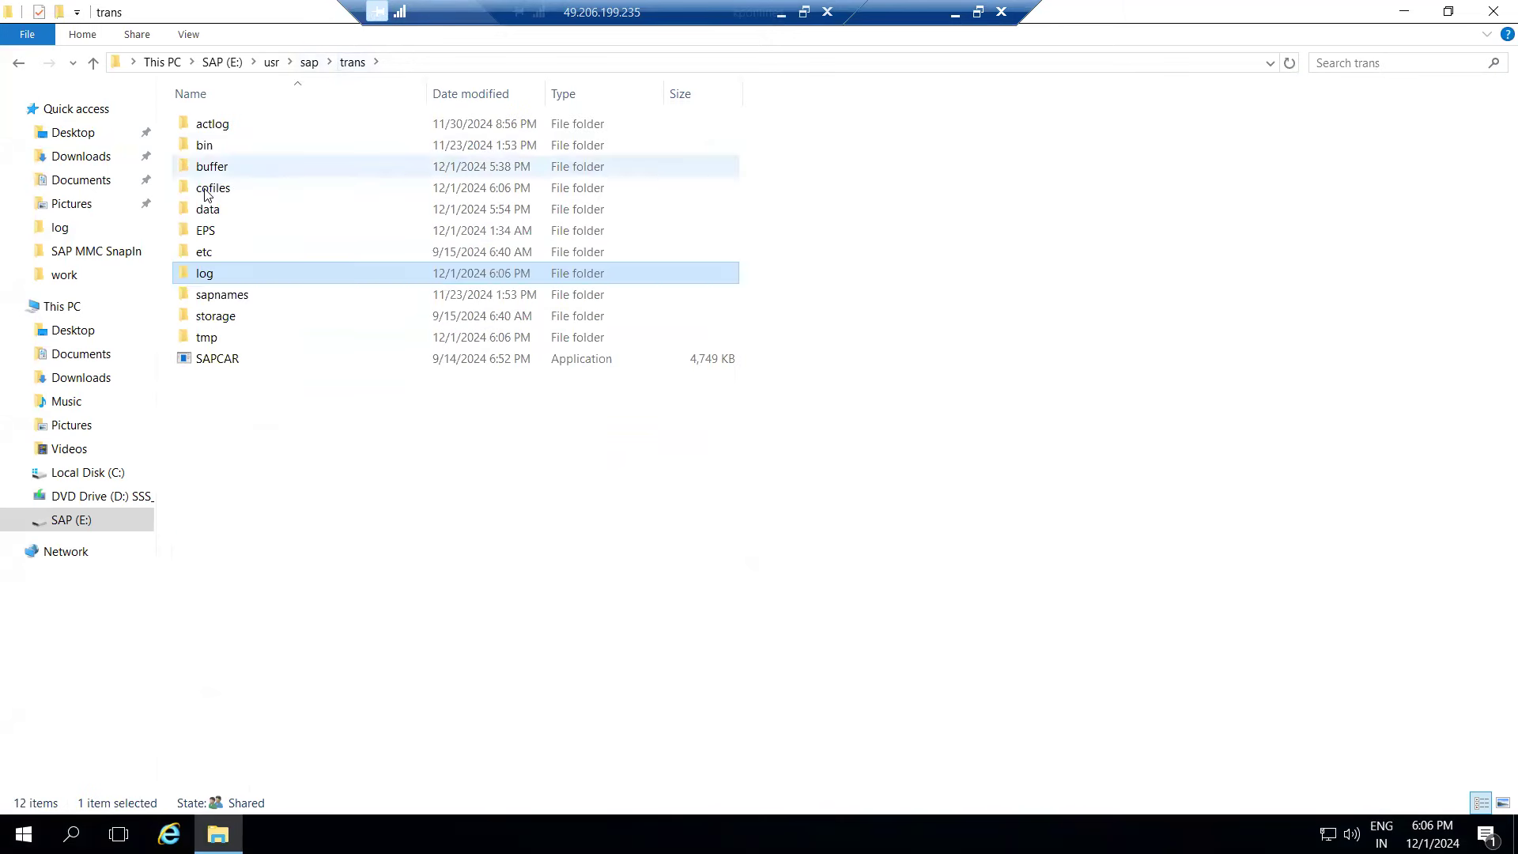
double_click(207, 189)
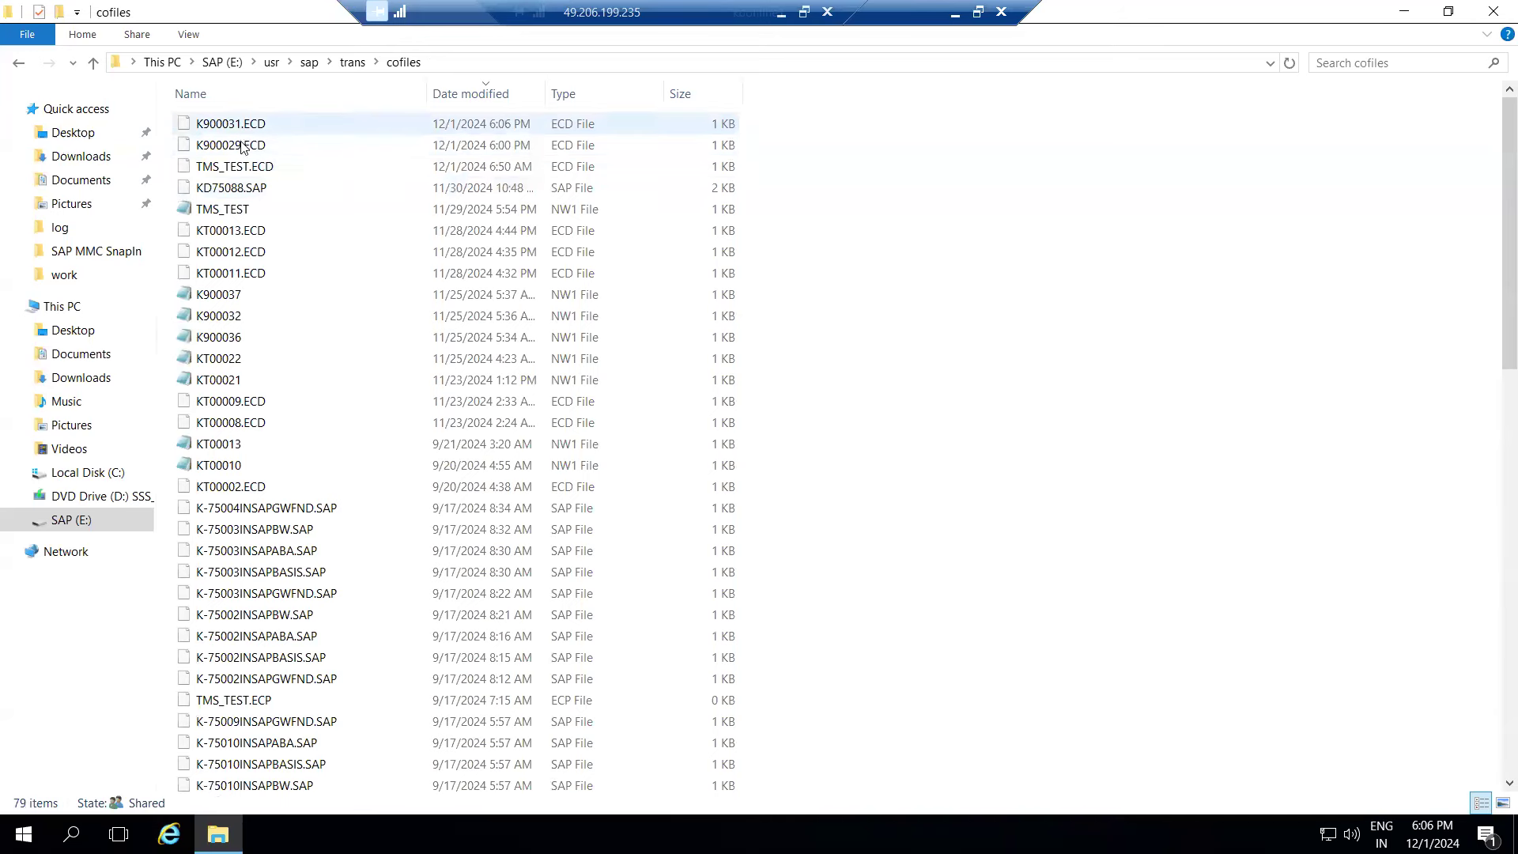
click(352, 62)
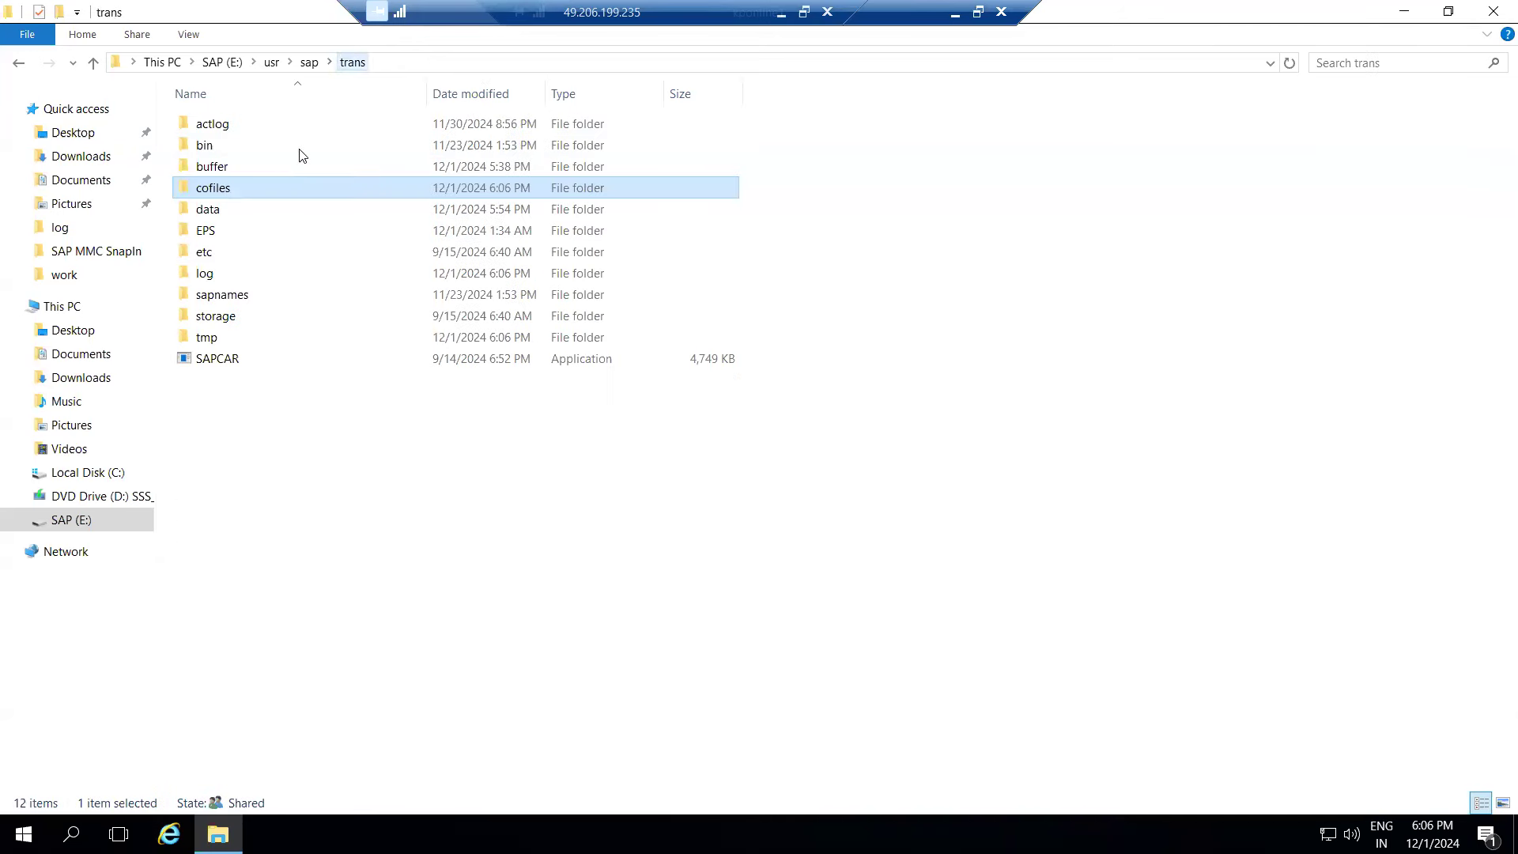
double_click(225, 210)
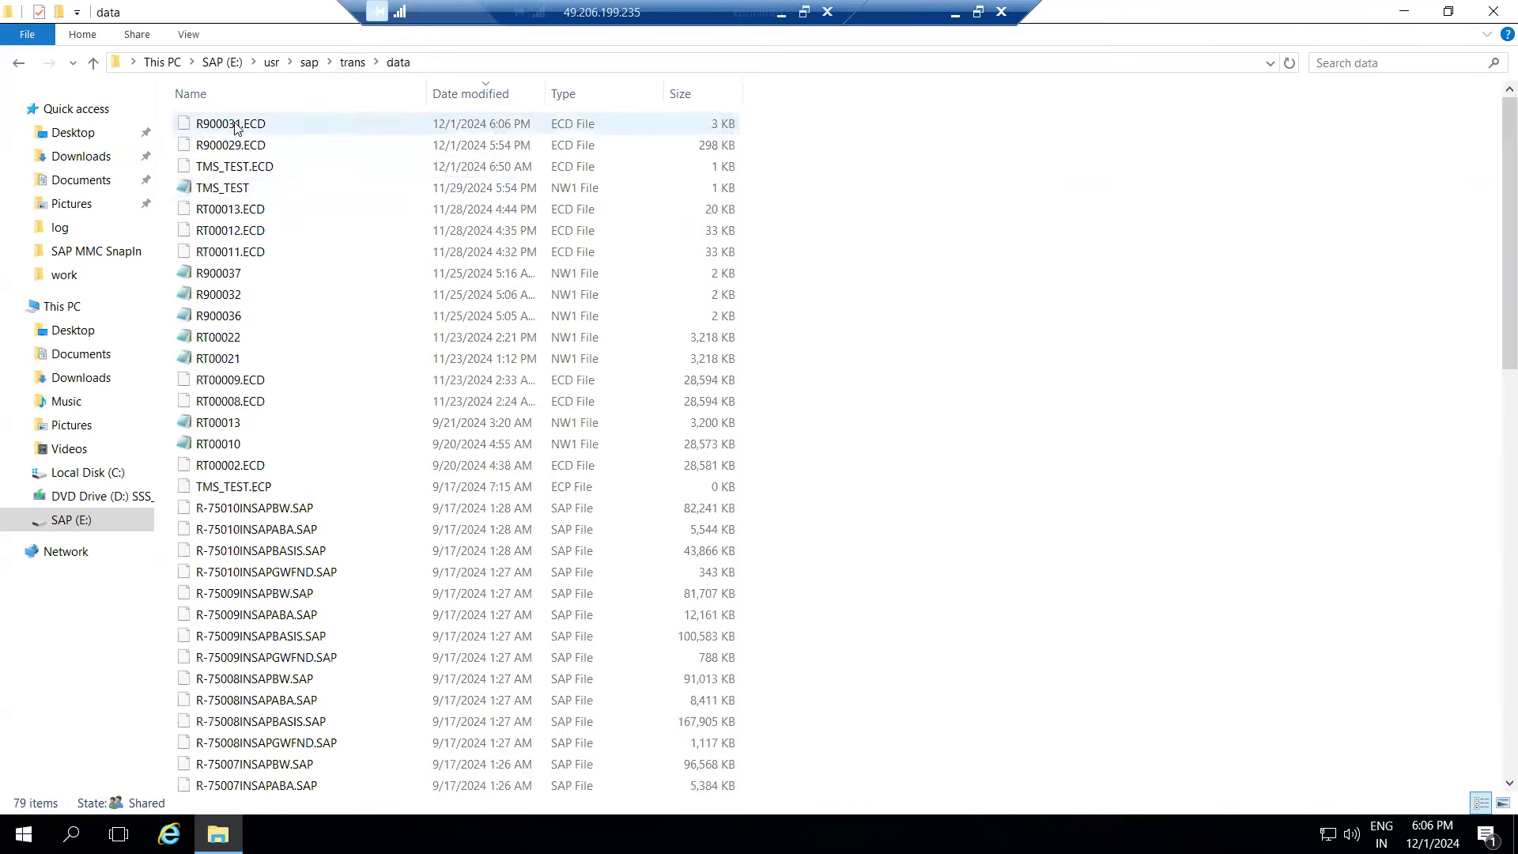
click(955, 13)
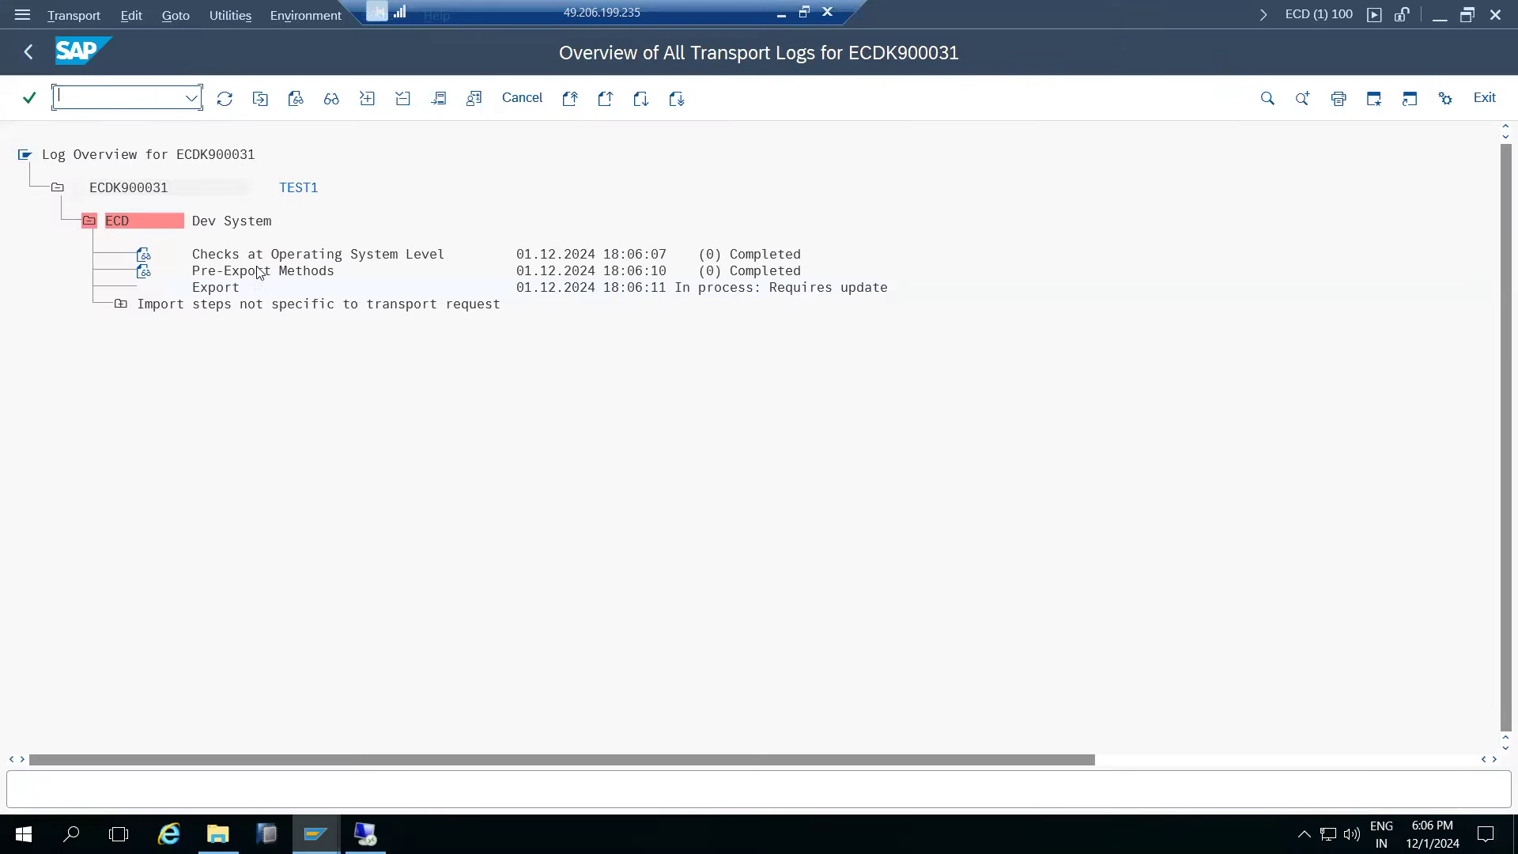
- Refresh the DOMAIN_NW1 import overview until NW1 shows 2 requests, and open the NW1 queue
click(30, 45)
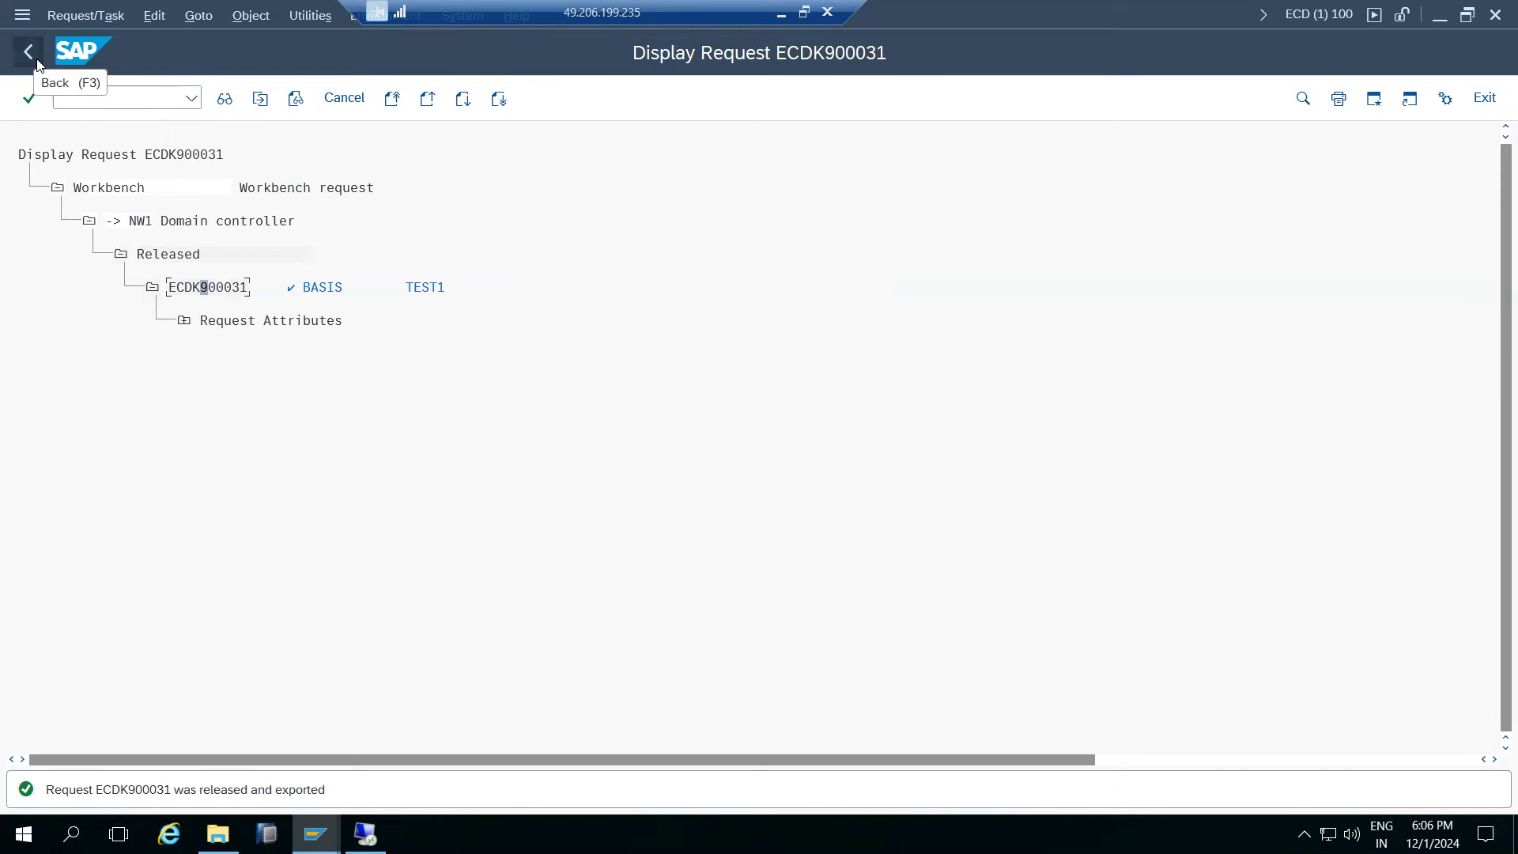
mouse_move(316, 834)
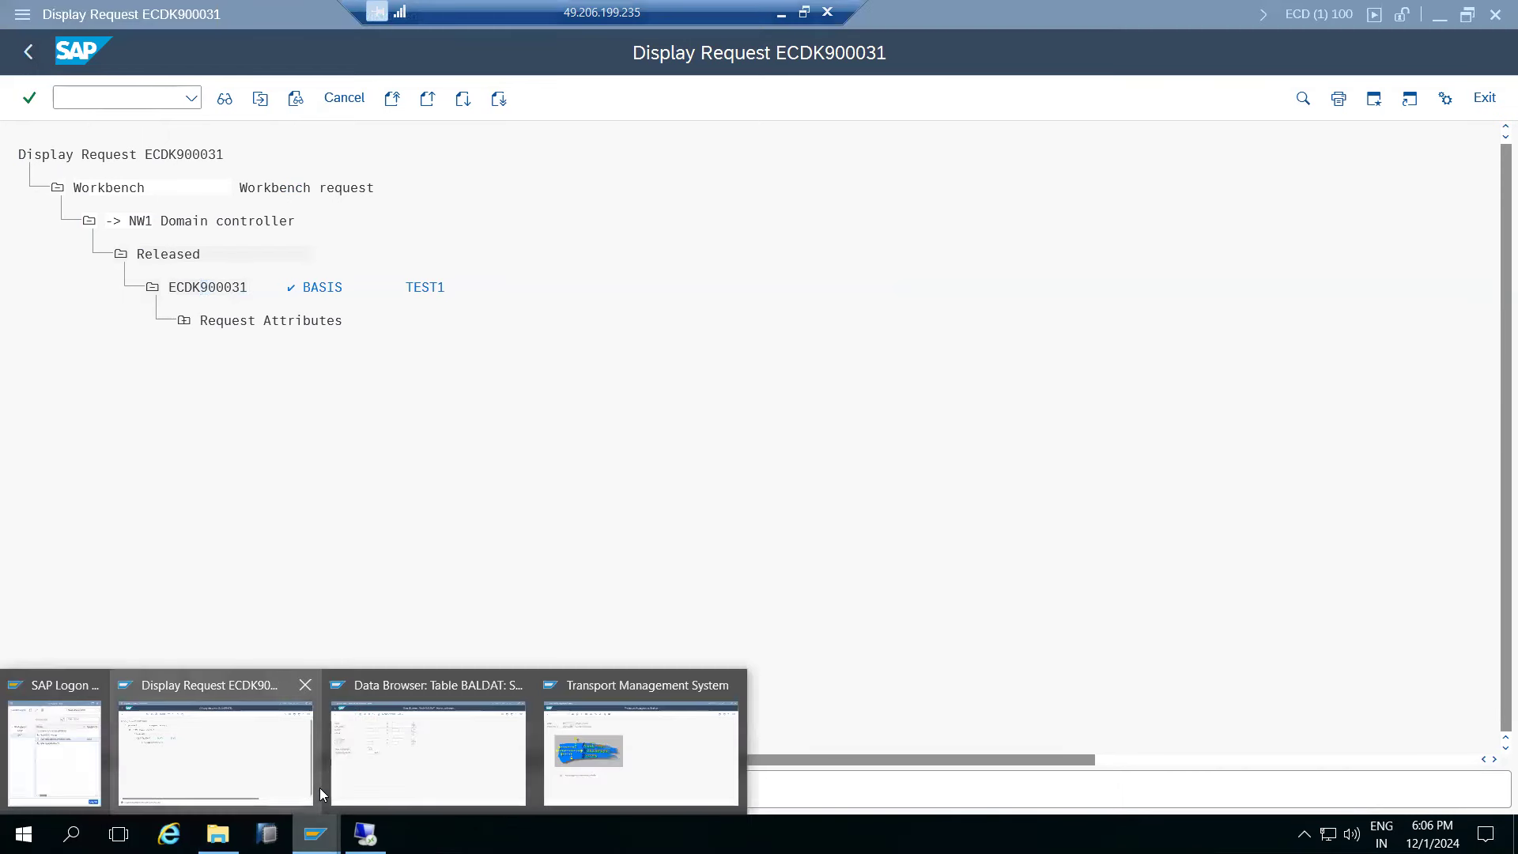
click(590, 756)
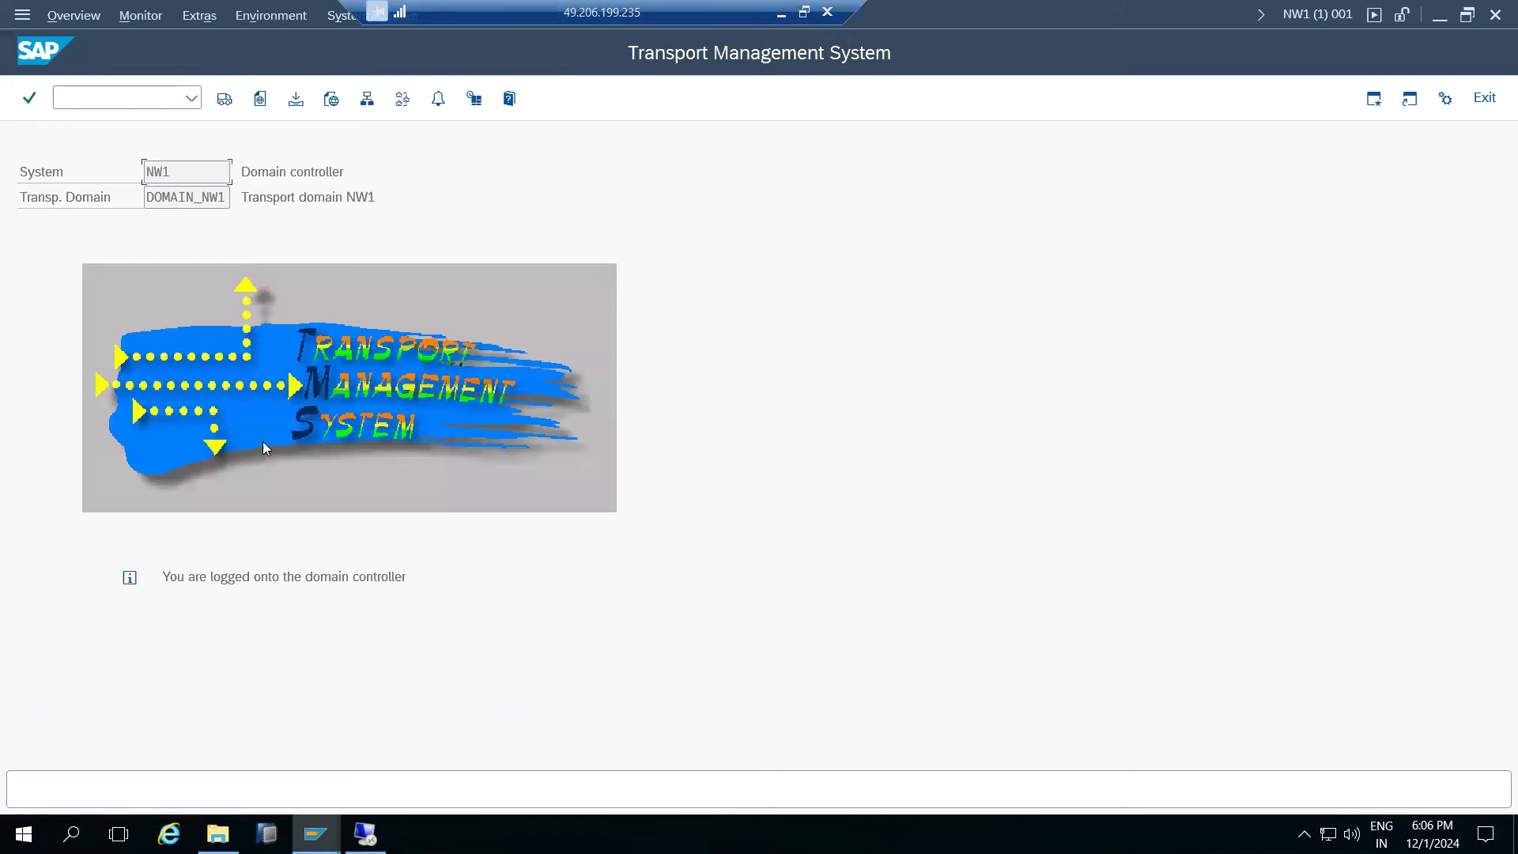
click(224, 98)
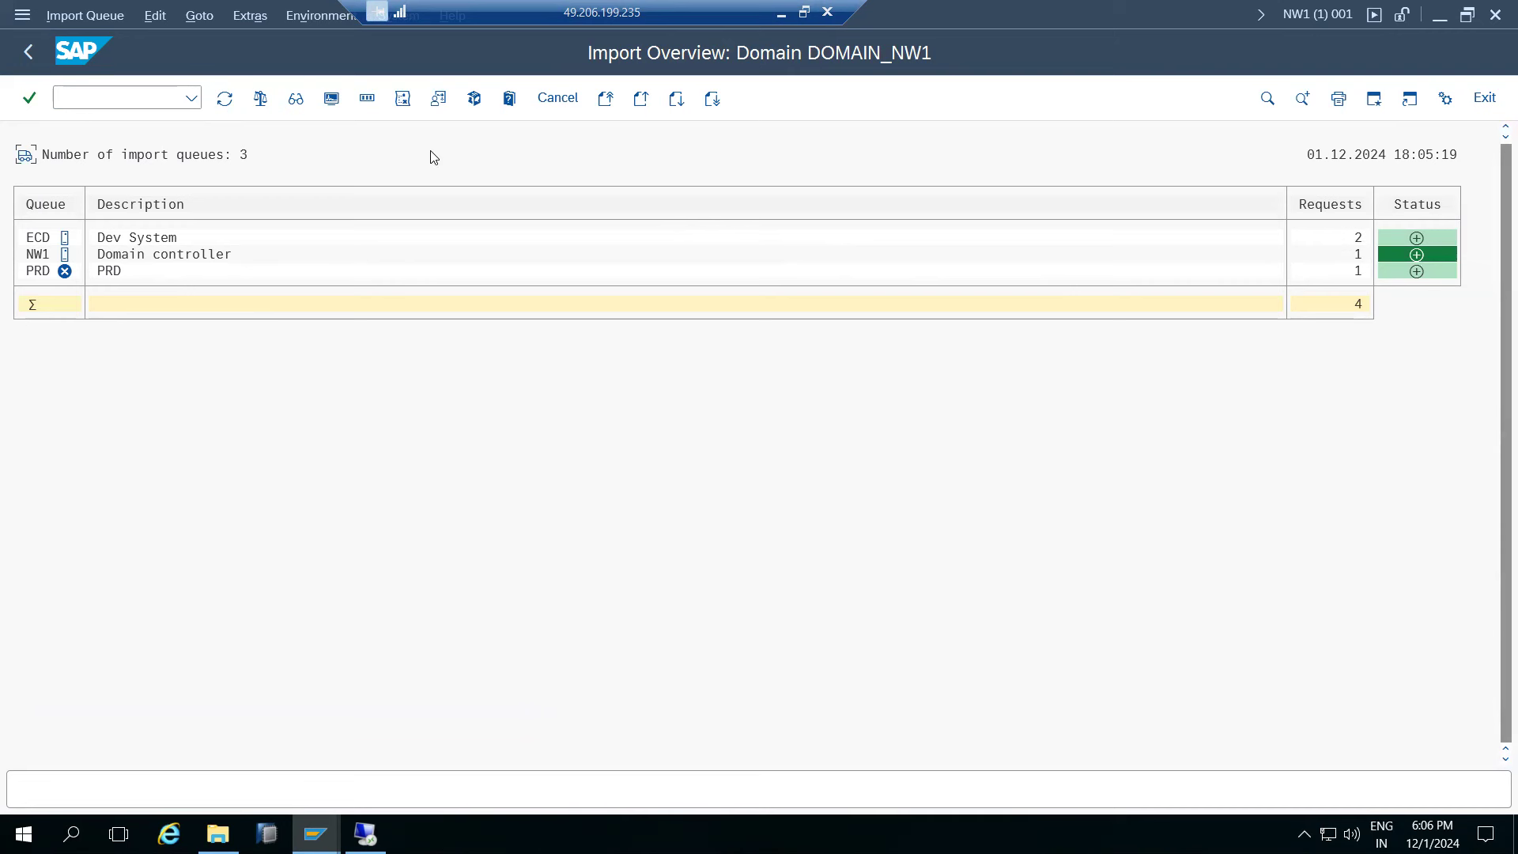
click(223, 99)
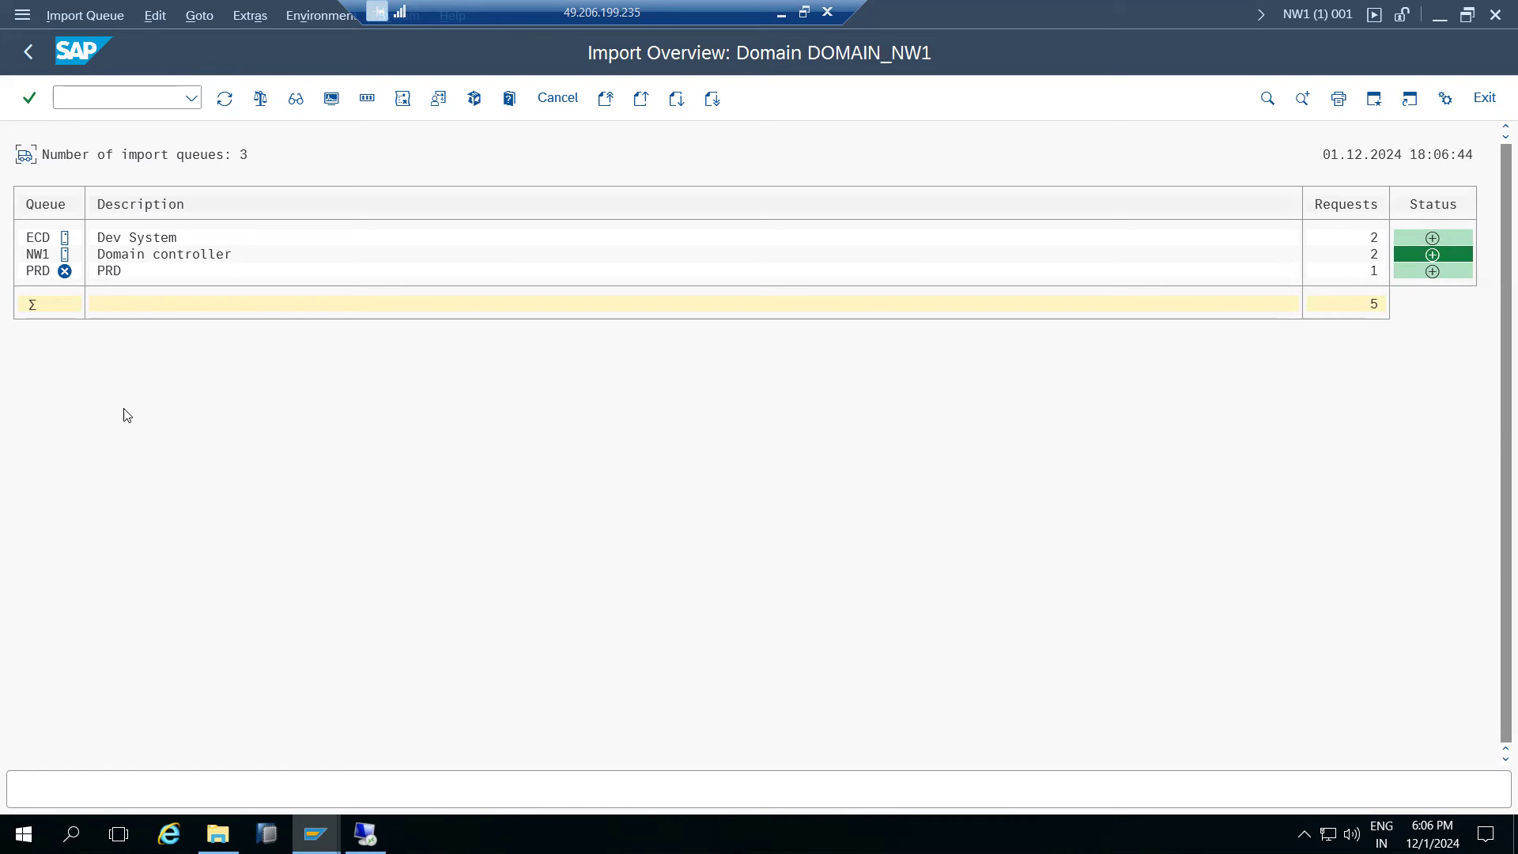
double_click(33, 254)
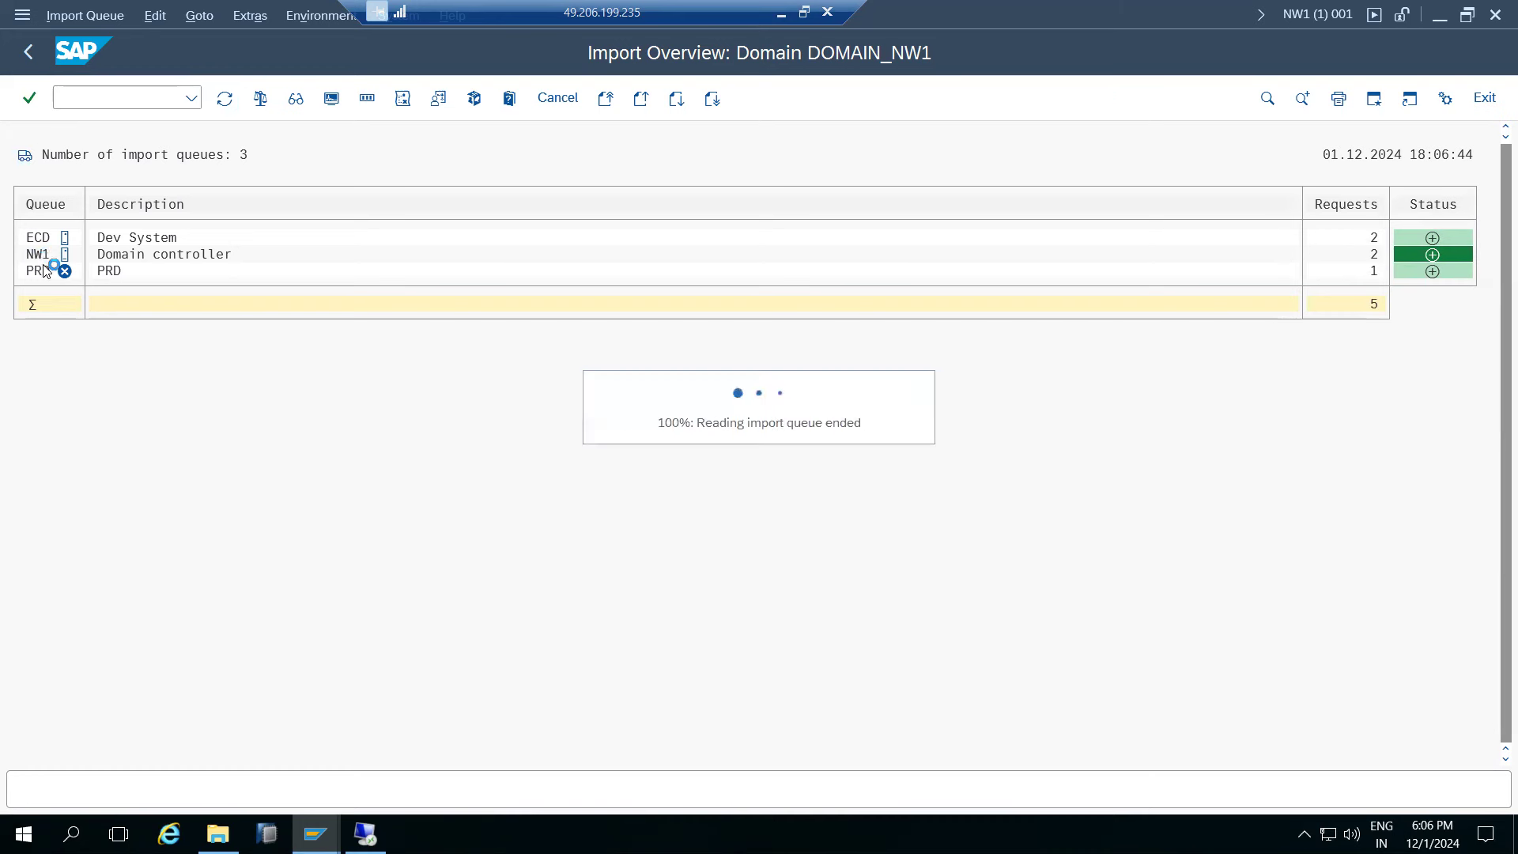
- Import ECDK900031 into client 077, importing again and ignoring invalid component version, then refresh
click(165, 321)
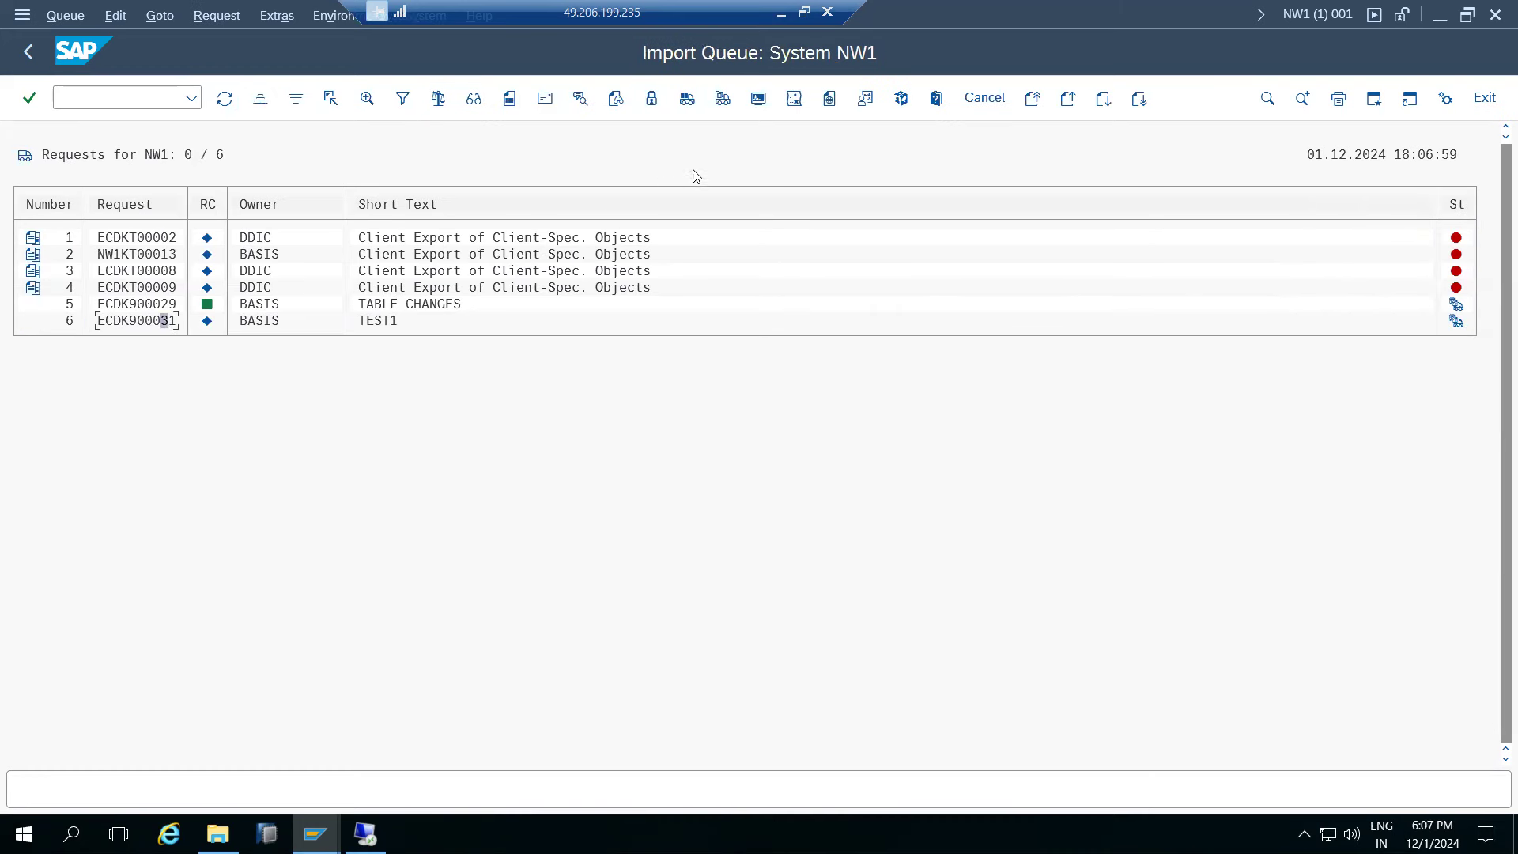
click(722, 98)
click(211, 264)
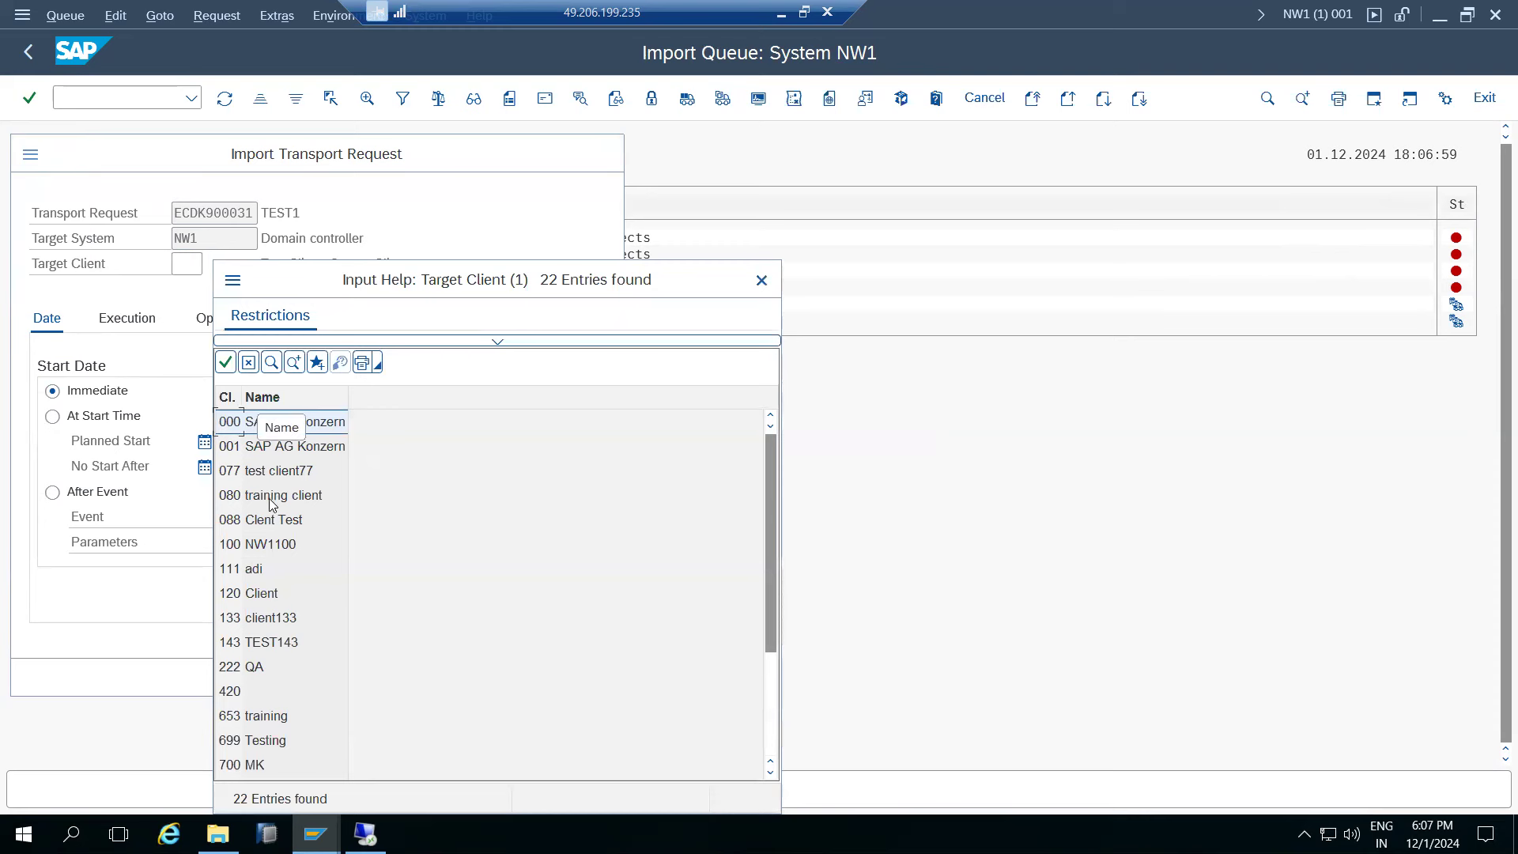
double_click(255, 474)
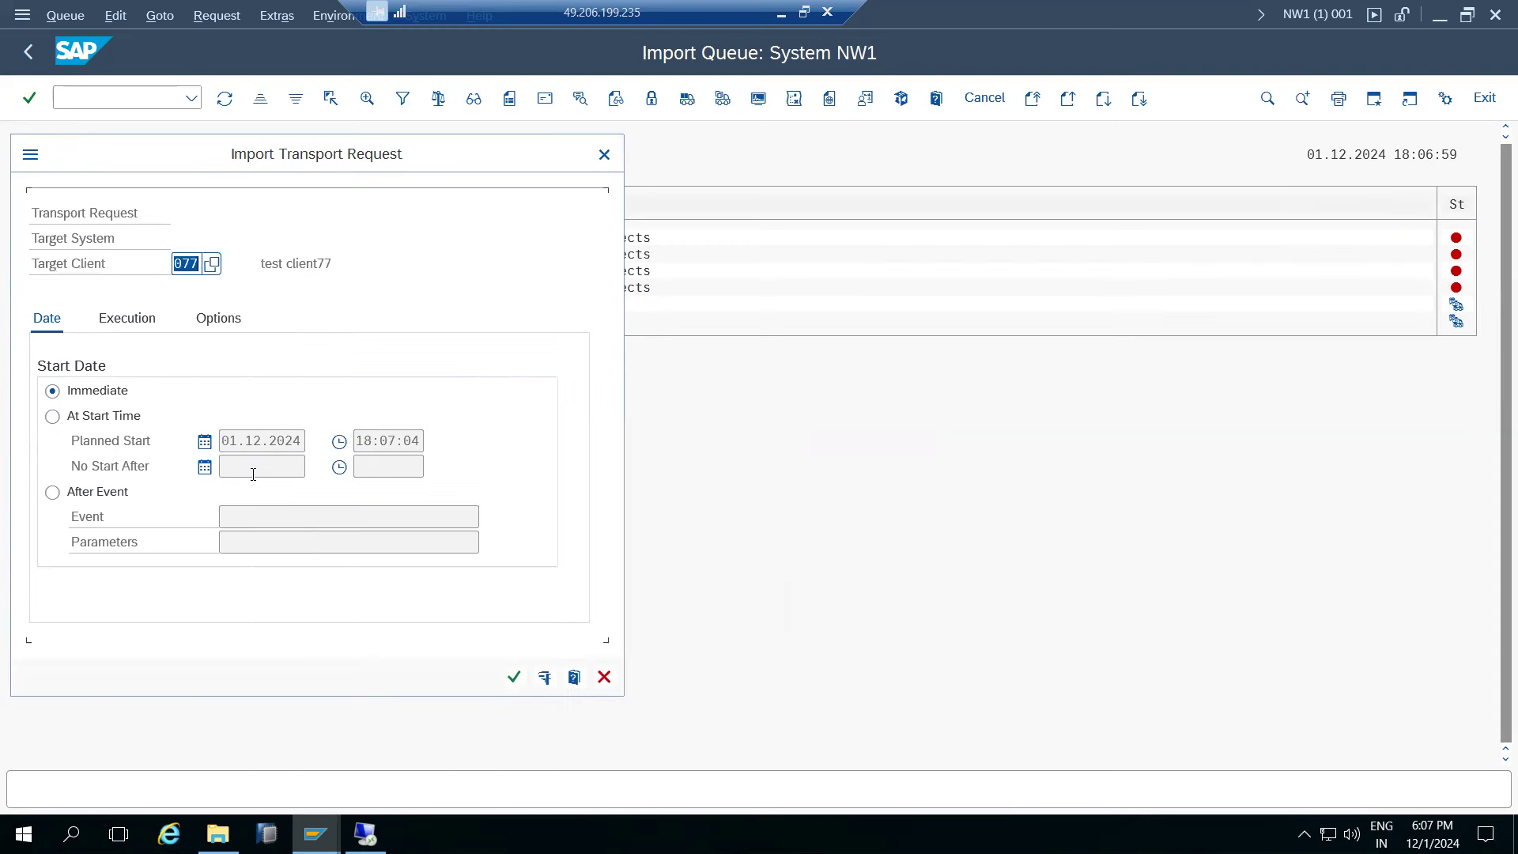
click(219, 320)
click(134, 578)
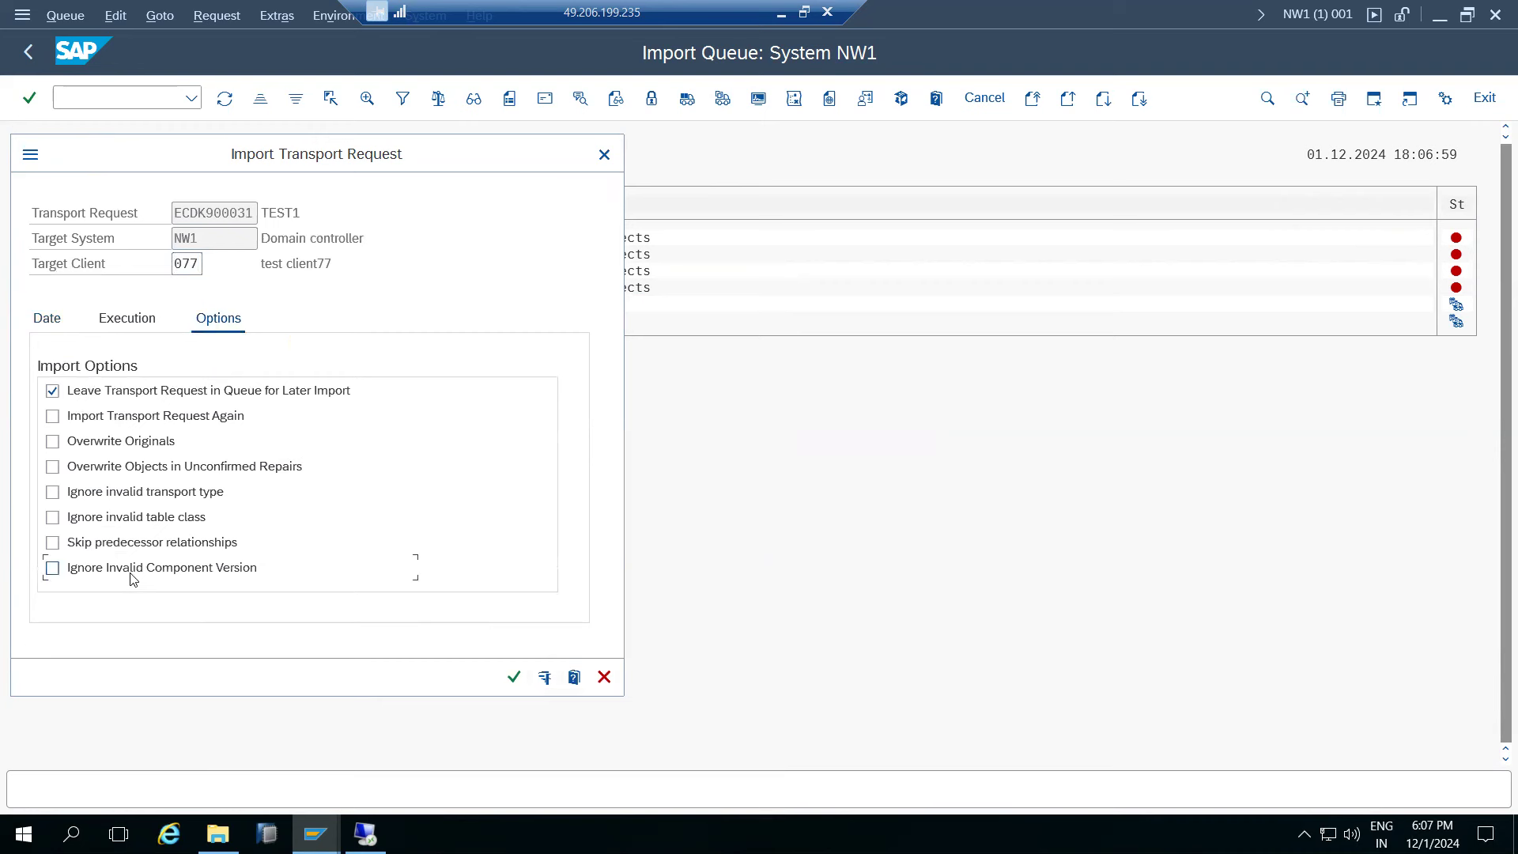
click(55, 416)
click(513, 678)
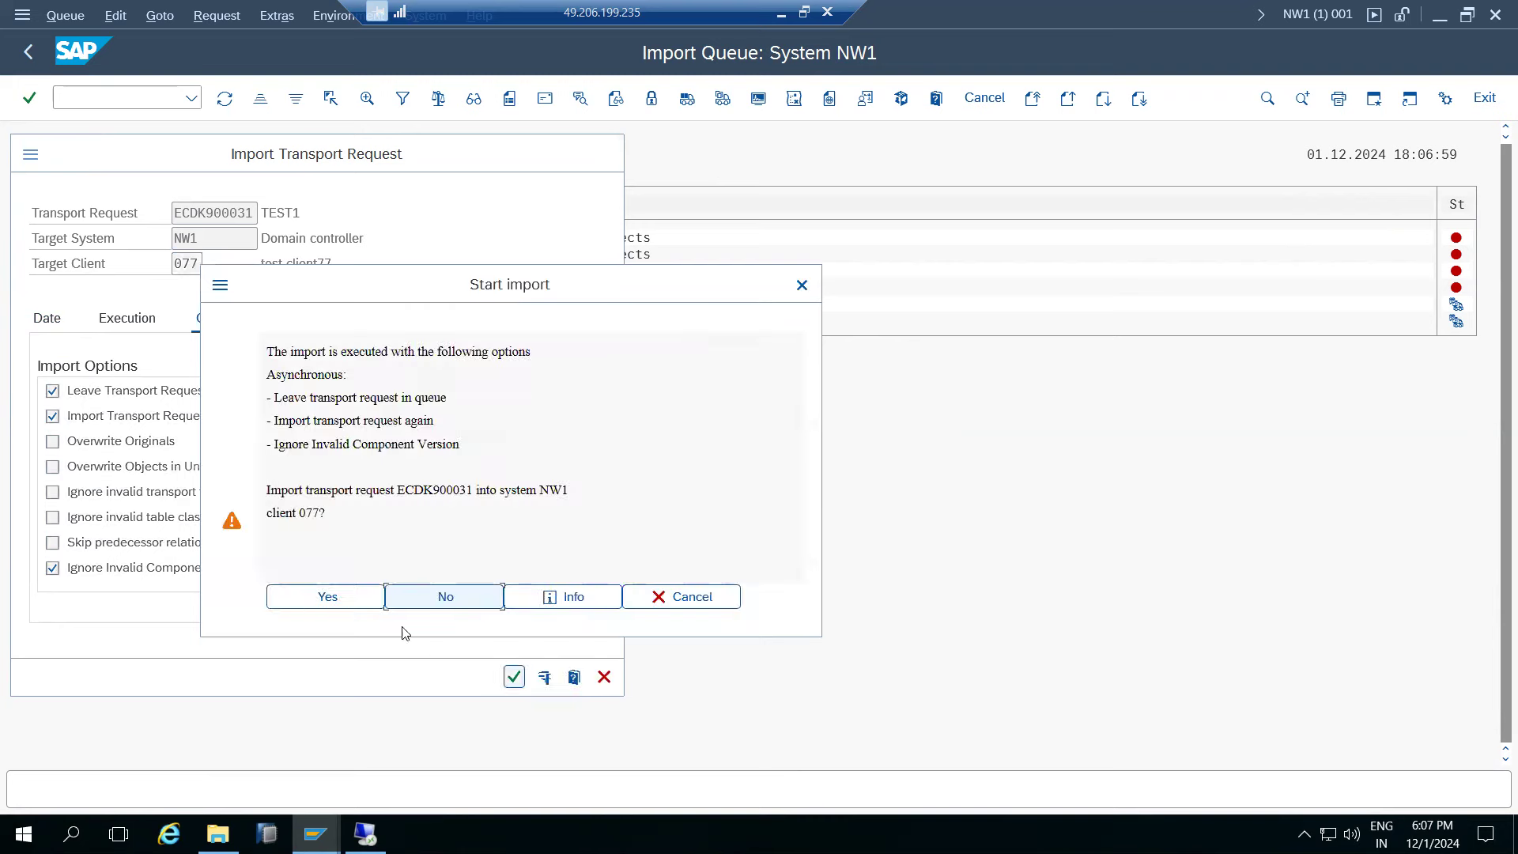
click(320, 600)
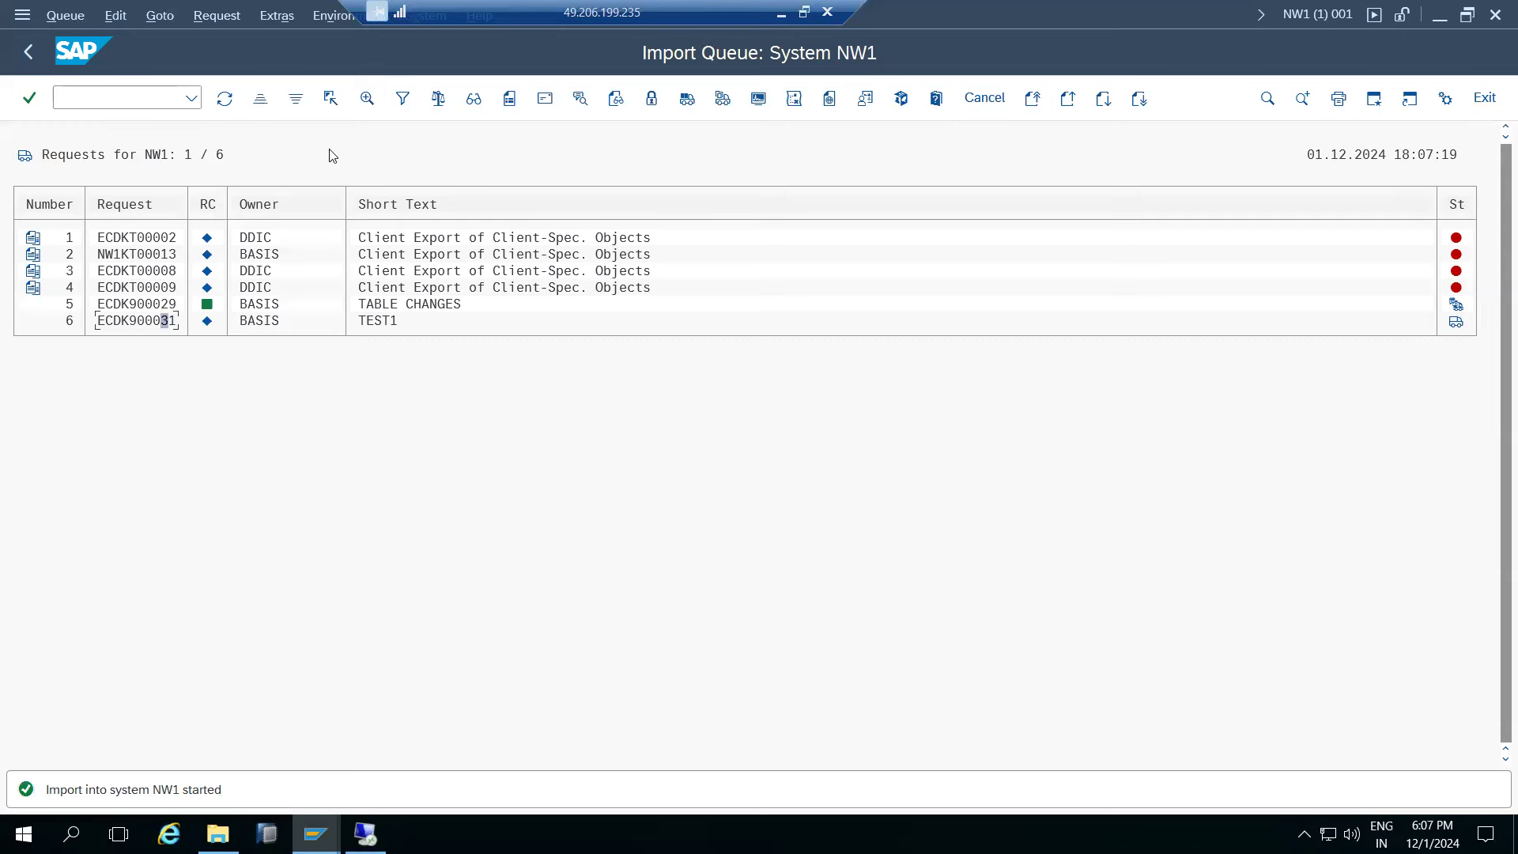
click(225, 98)
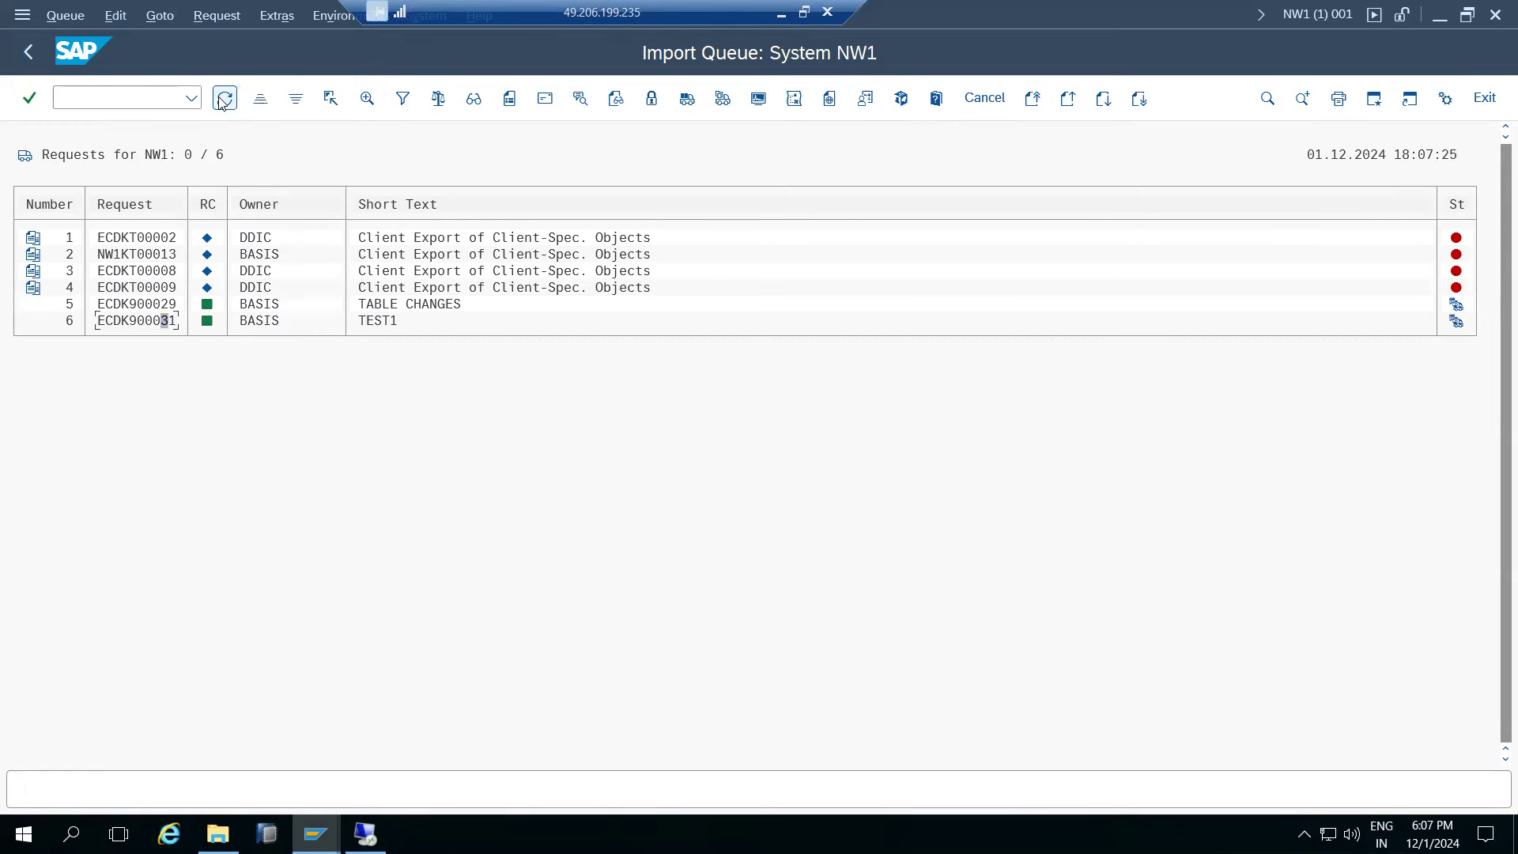
- Refresh the import overview and open the PRD queue, showing ECDK900029 and ECDK900031
click(19, 57)
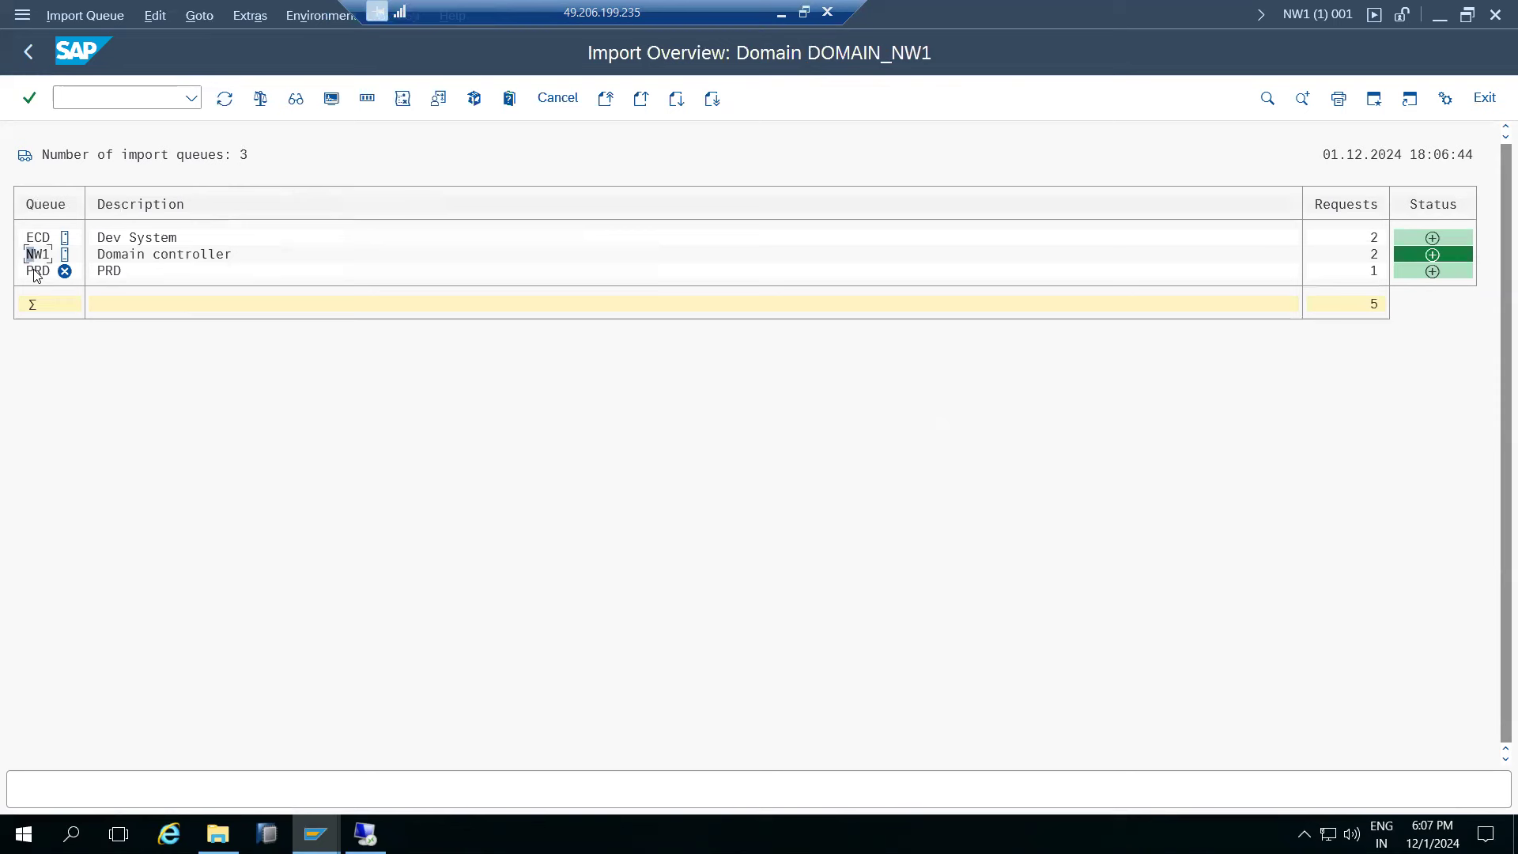
click(222, 108)
click(225, 99)
click(225, 98)
double_click(37, 271)
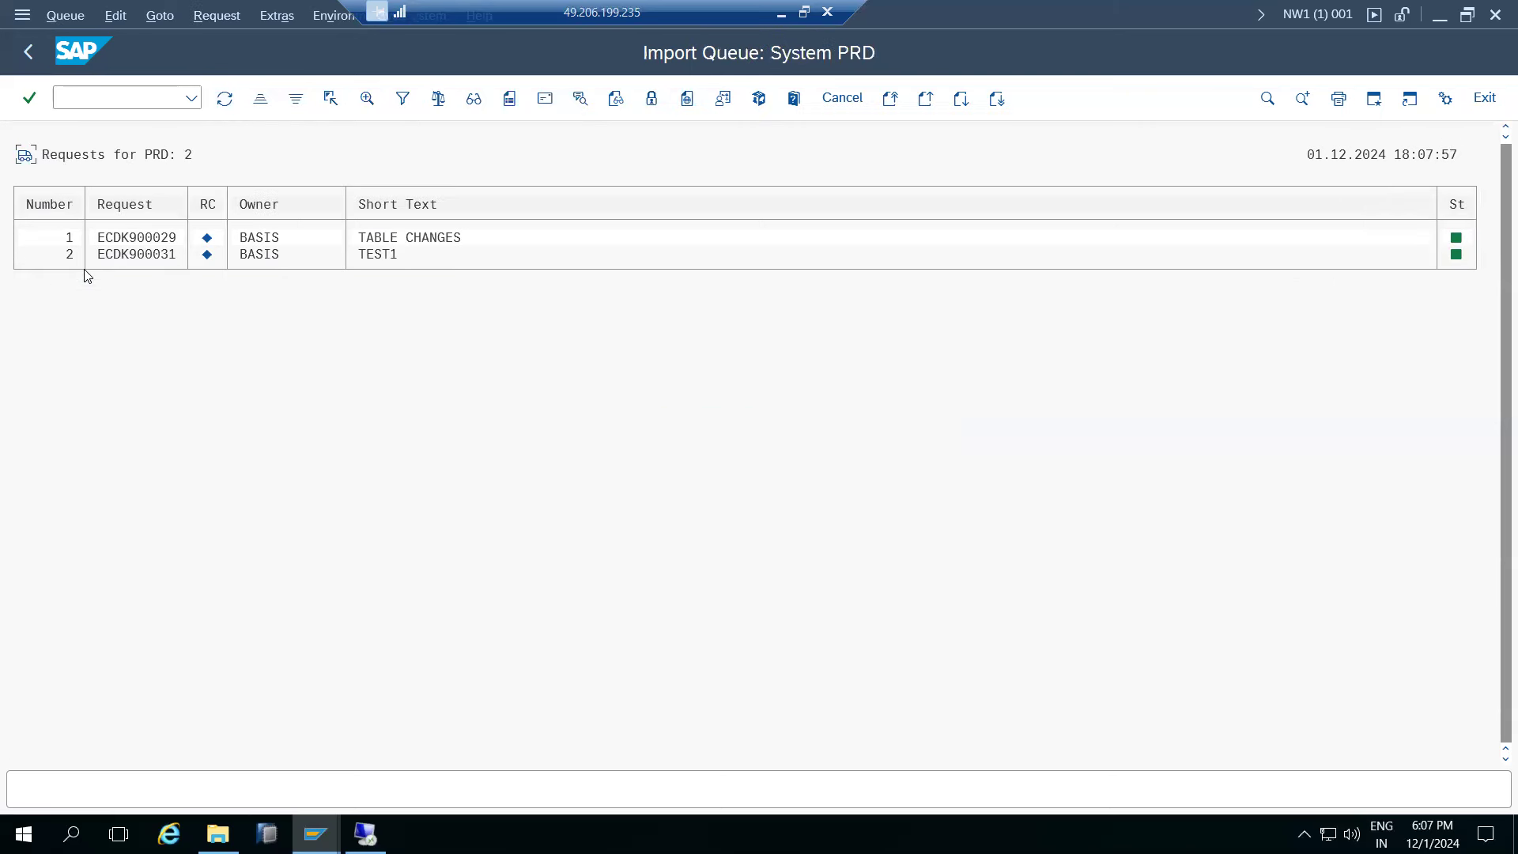
click(226, 97)
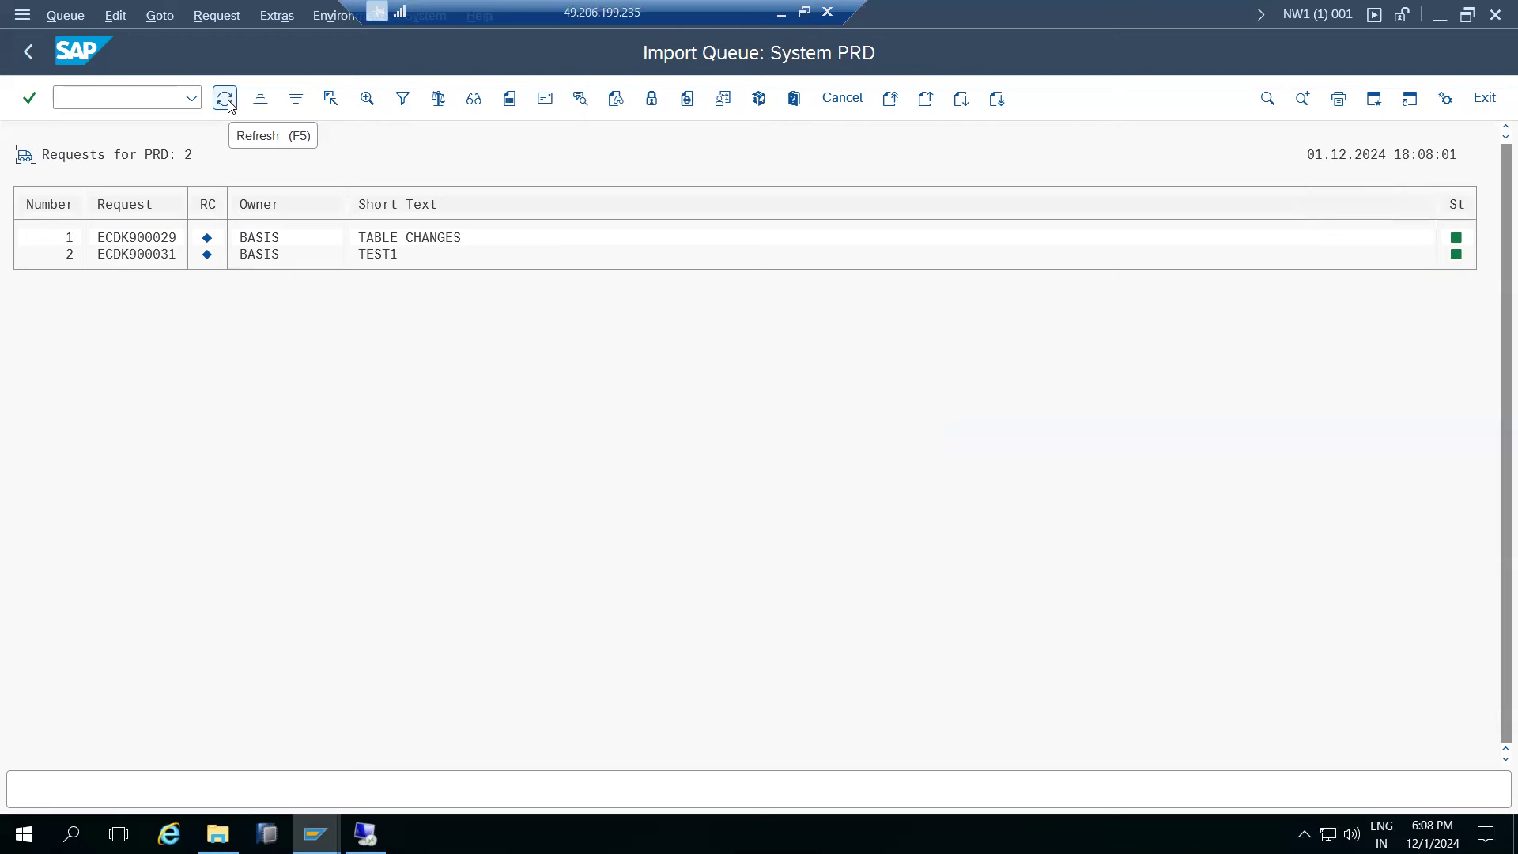
- Go back to the Transport Management System start screen
click(26, 53)
click(23, 55)
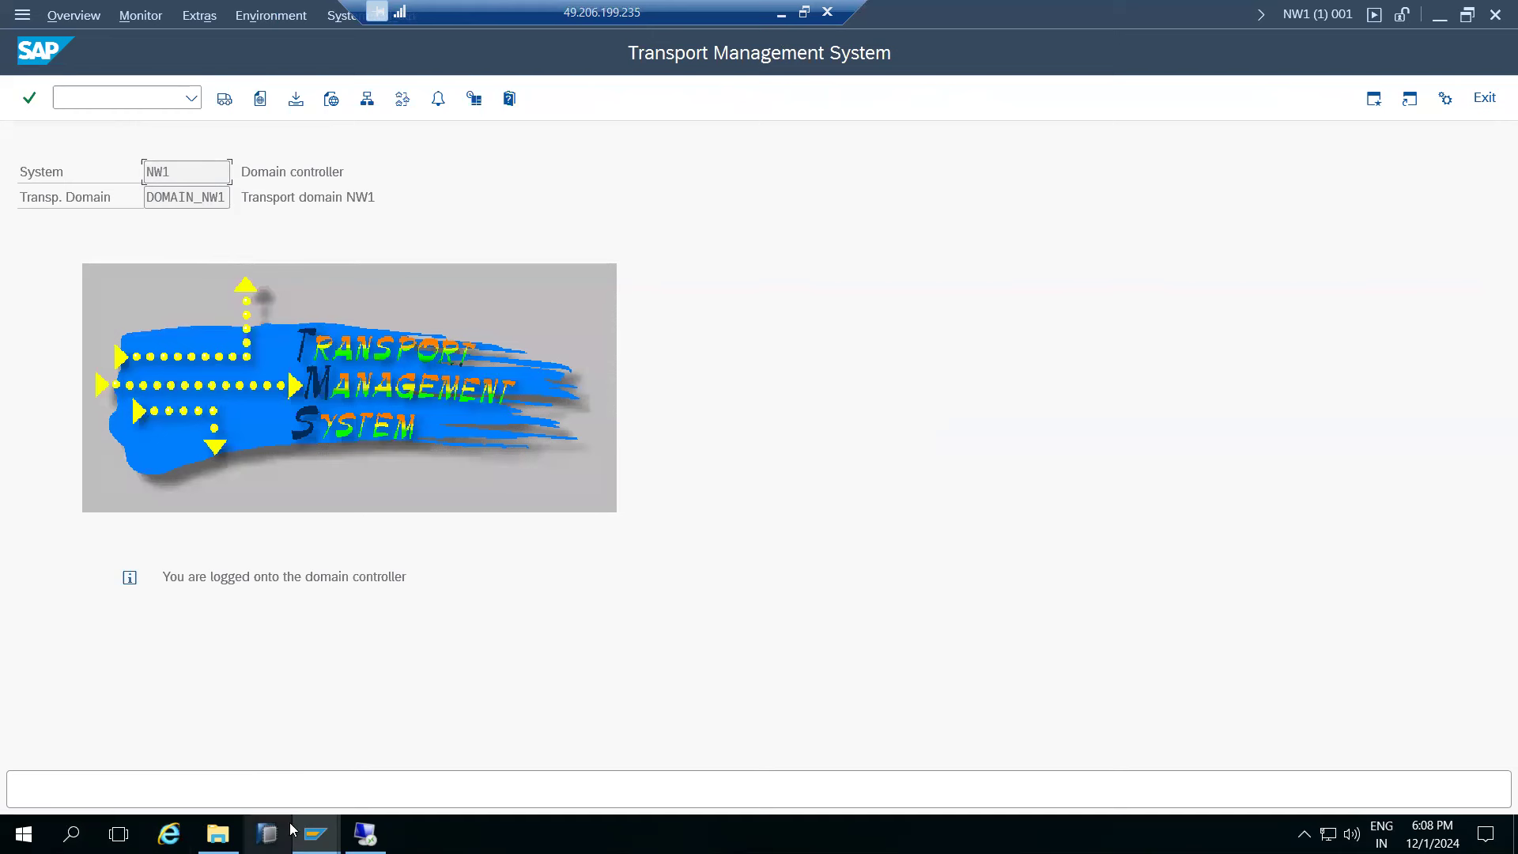
mouse_move(314, 834)
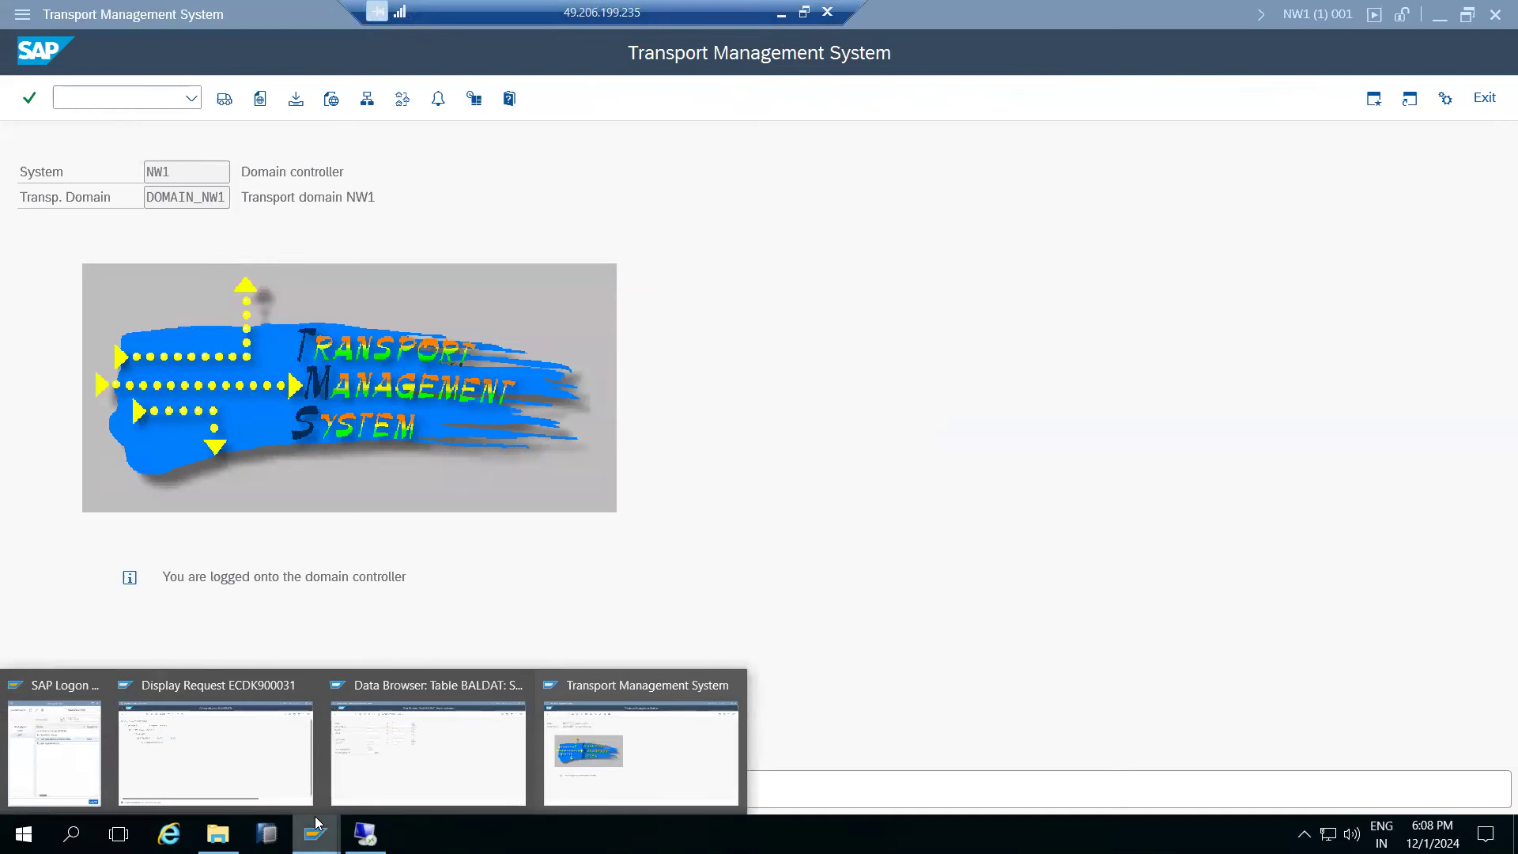
- Create customizing request TEST2 (ECDK900033) in the Transport Organizer and release it
click(200, 719)
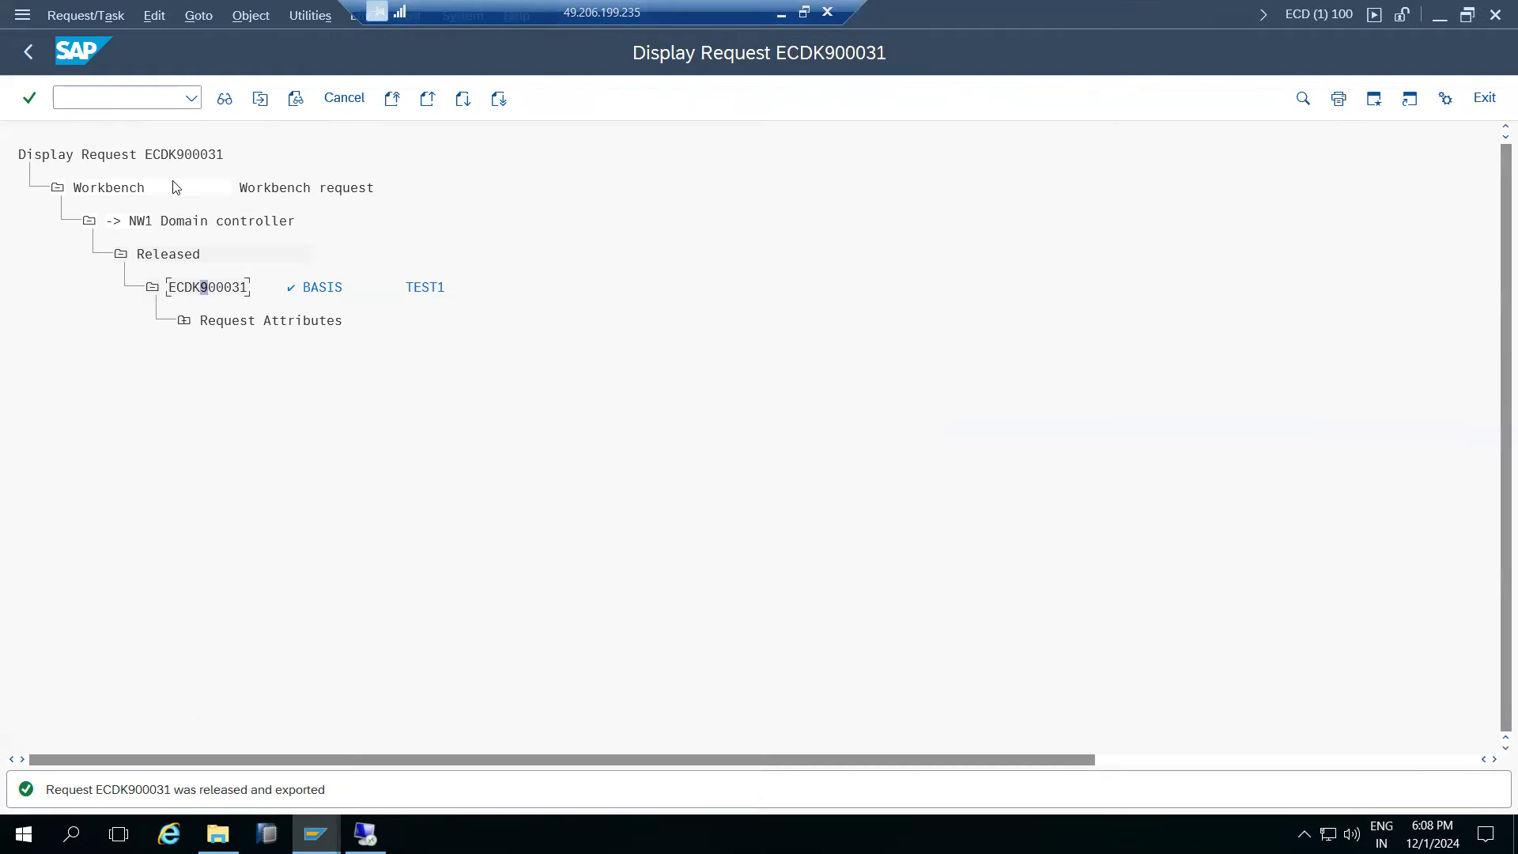
click(31, 56)
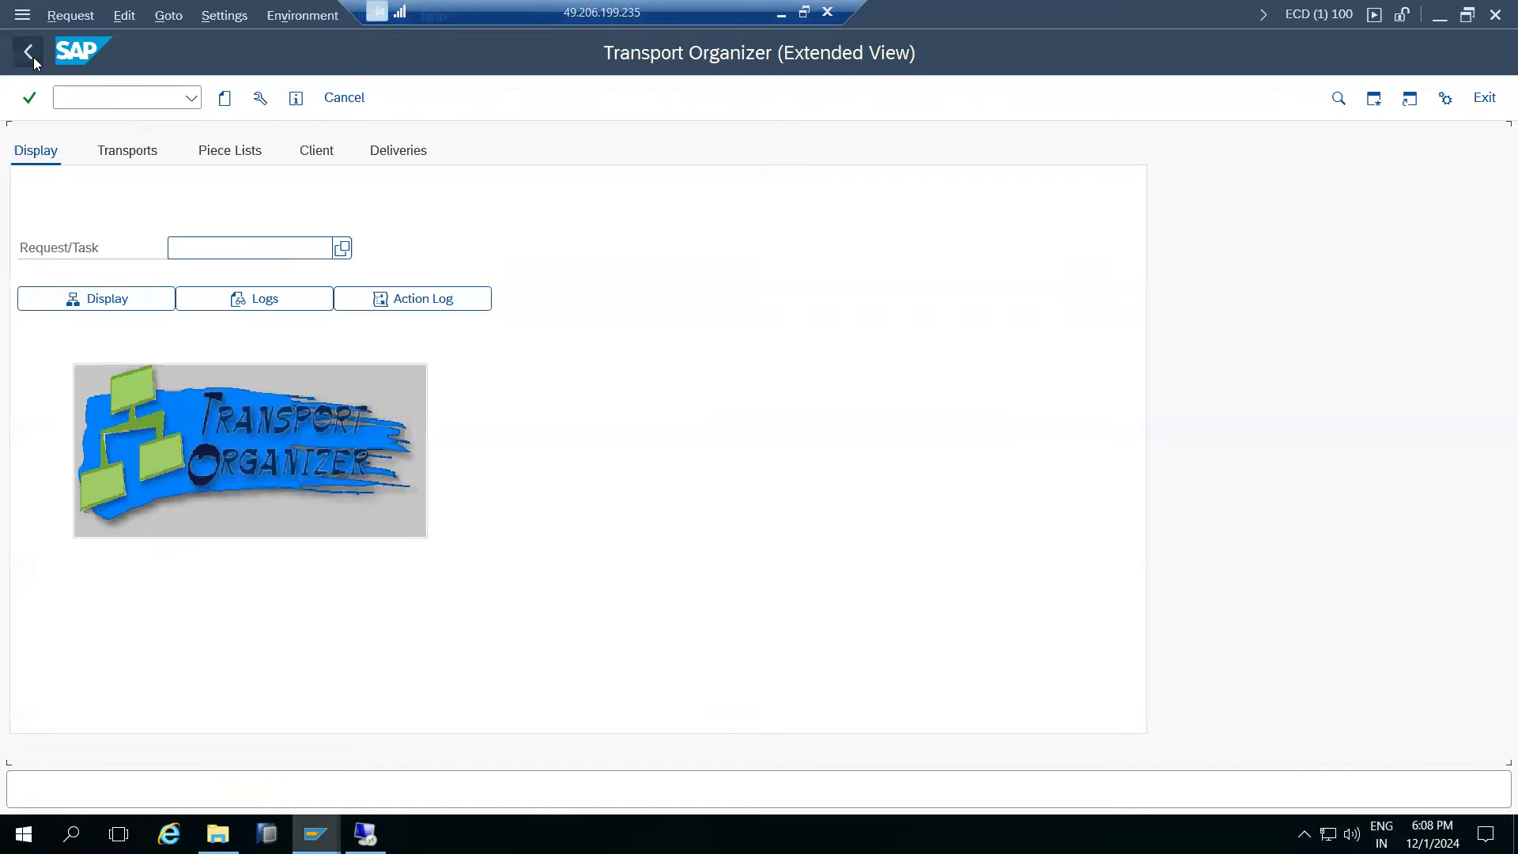
click(226, 98)
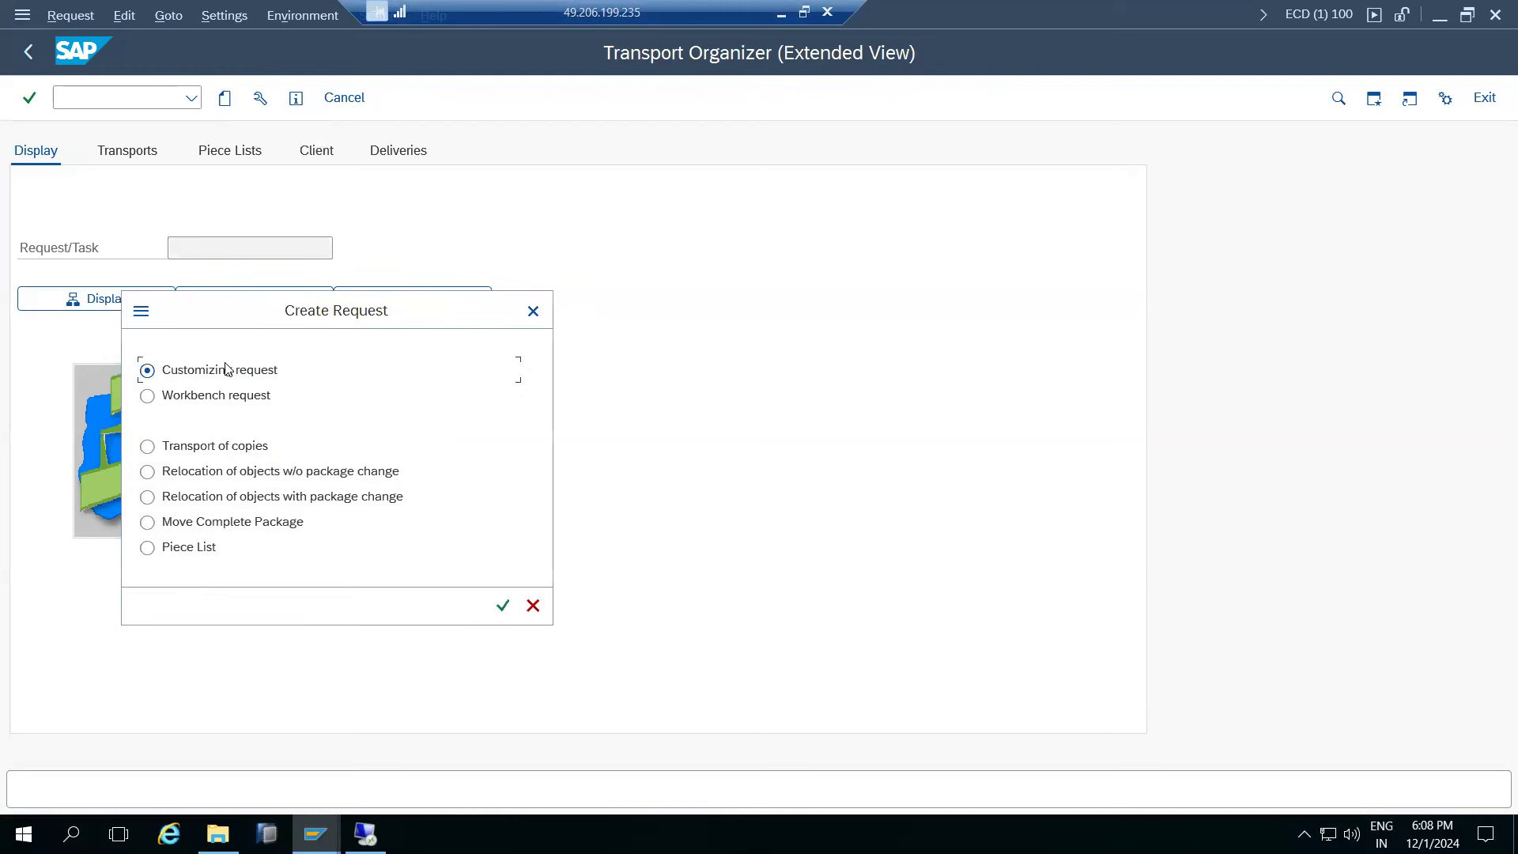
click(503, 605)
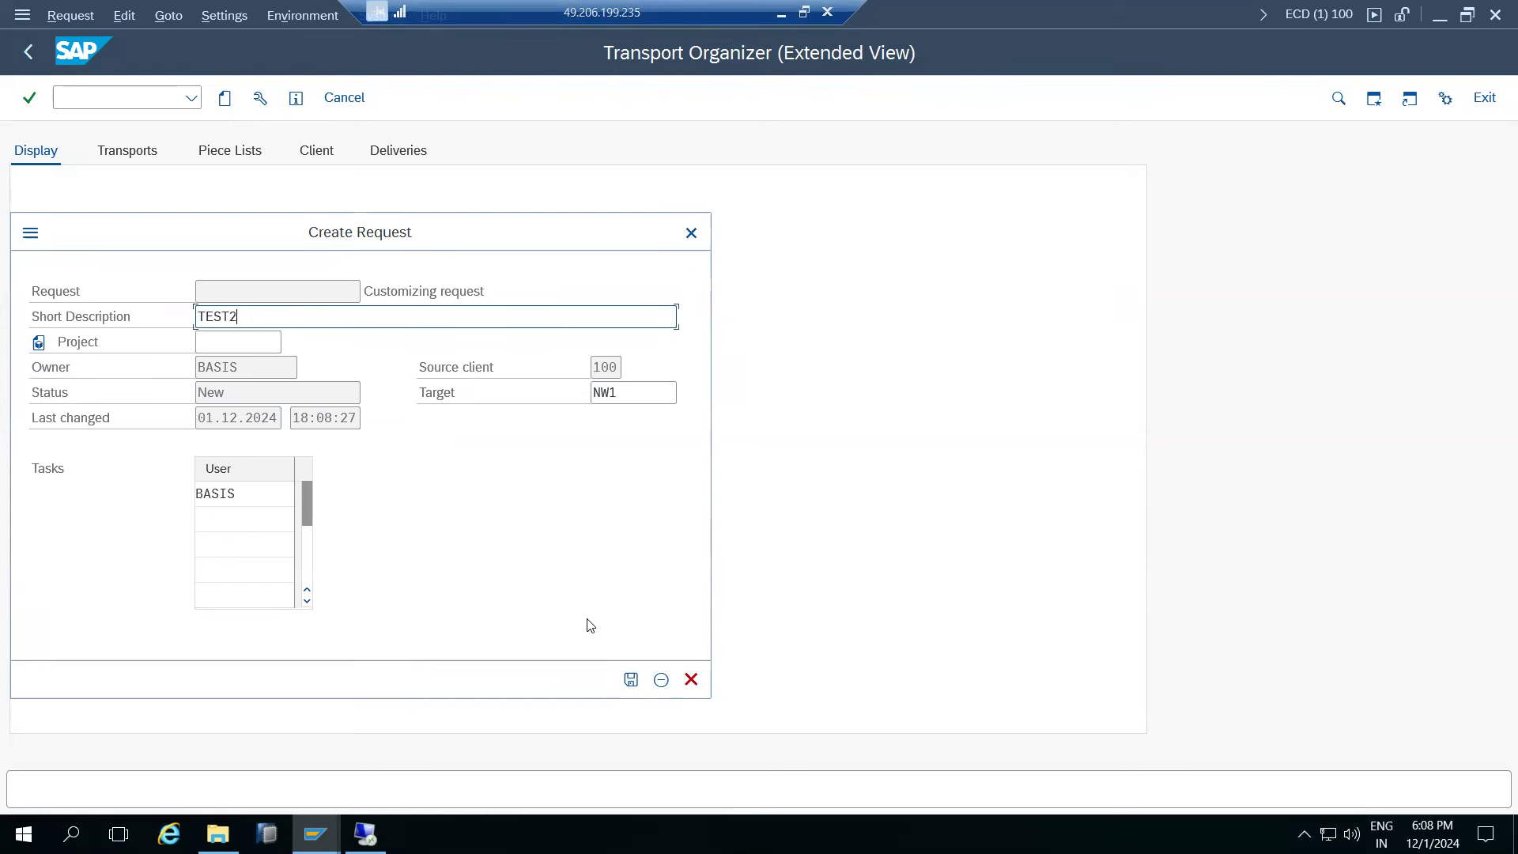
click(631, 677)
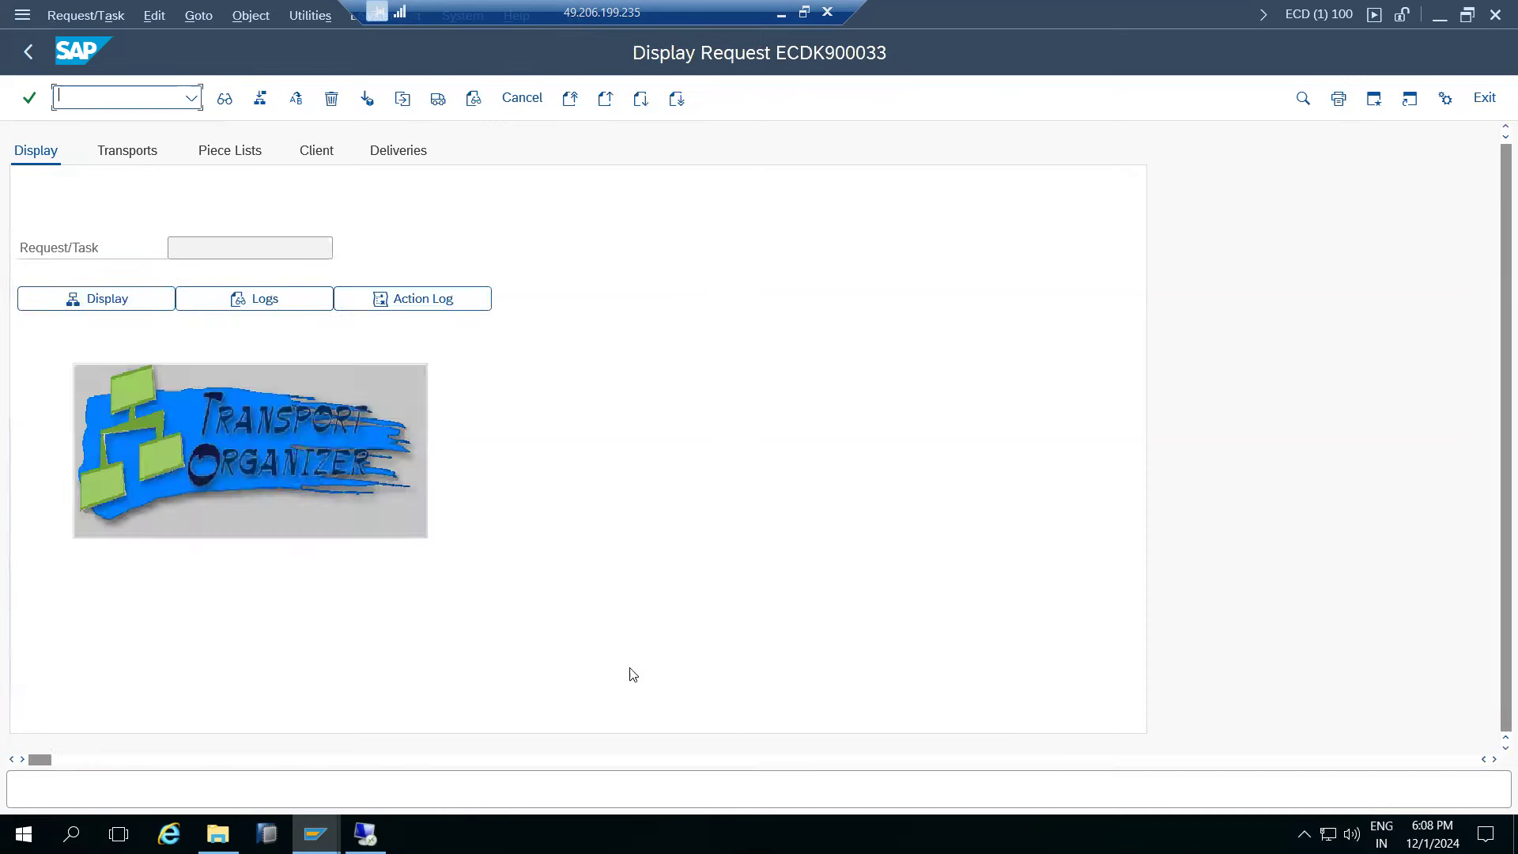
click(196, 288)
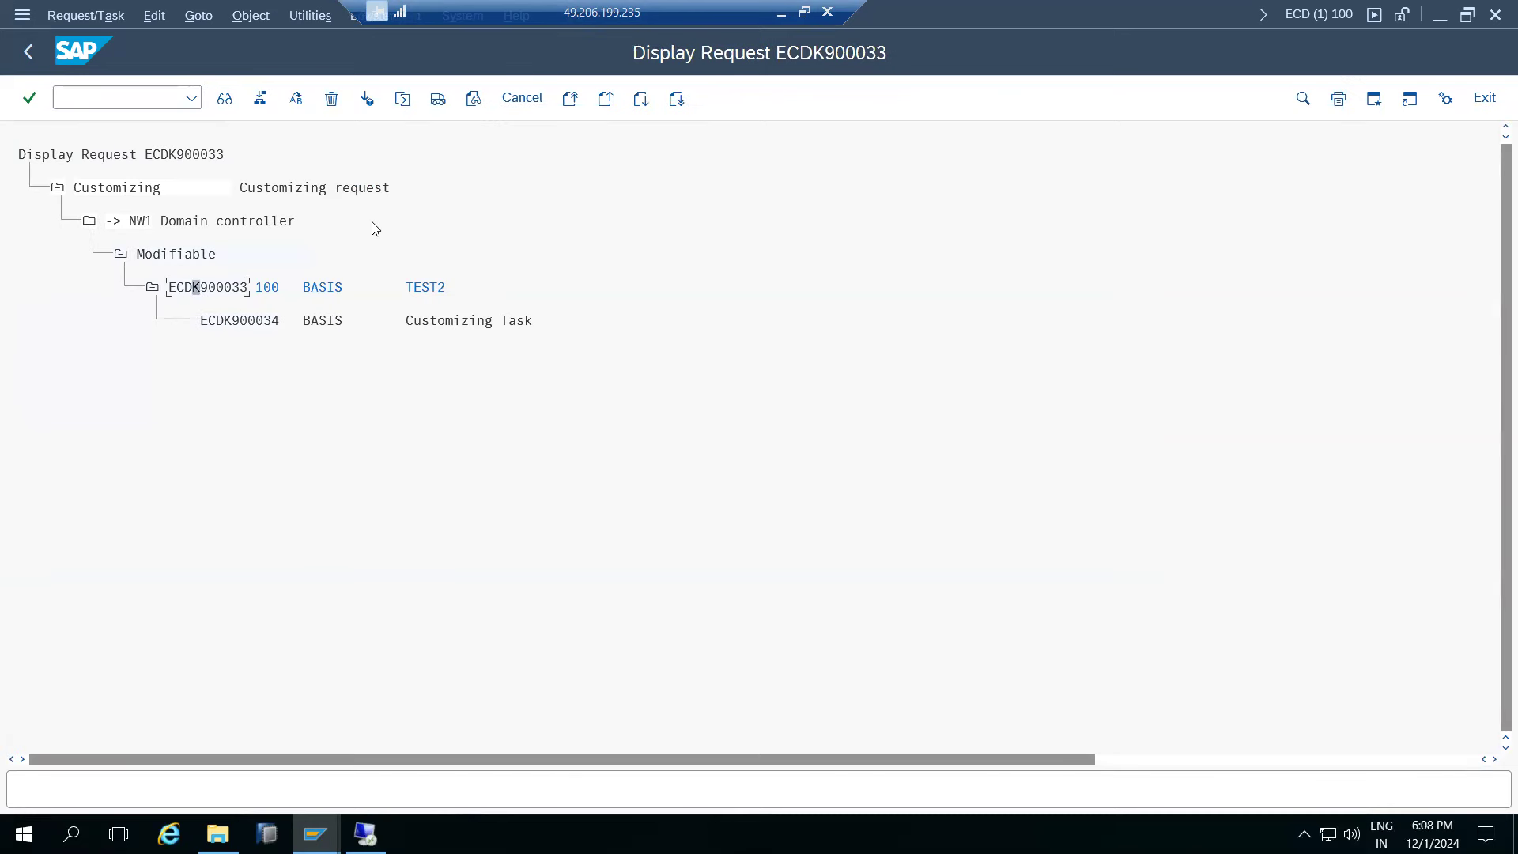
click(439, 99)
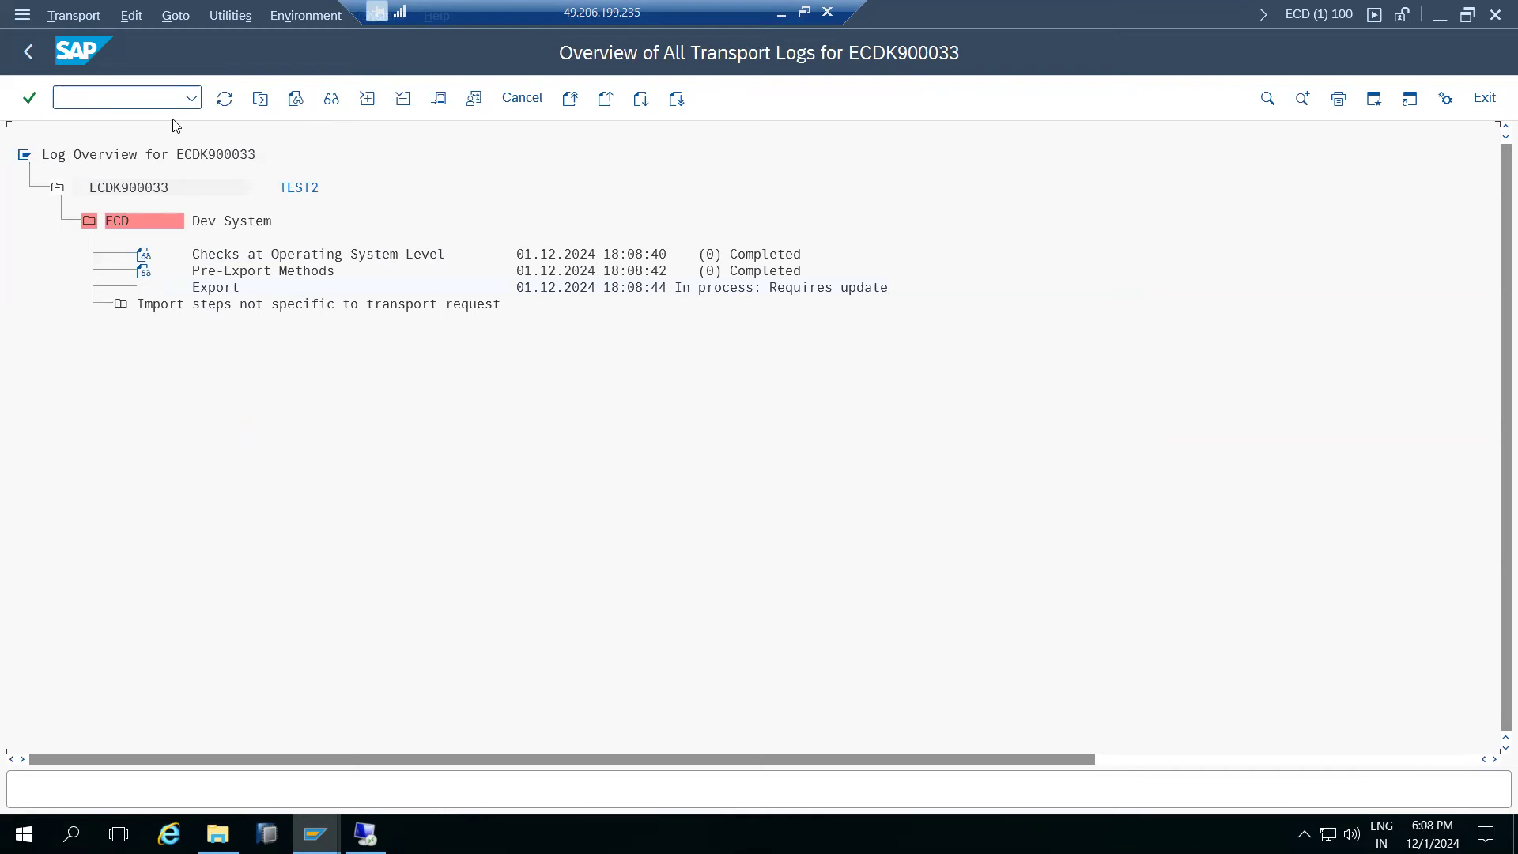
- Refresh the ECDK900033 log and check the new export files in trans\data
click(225, 99)
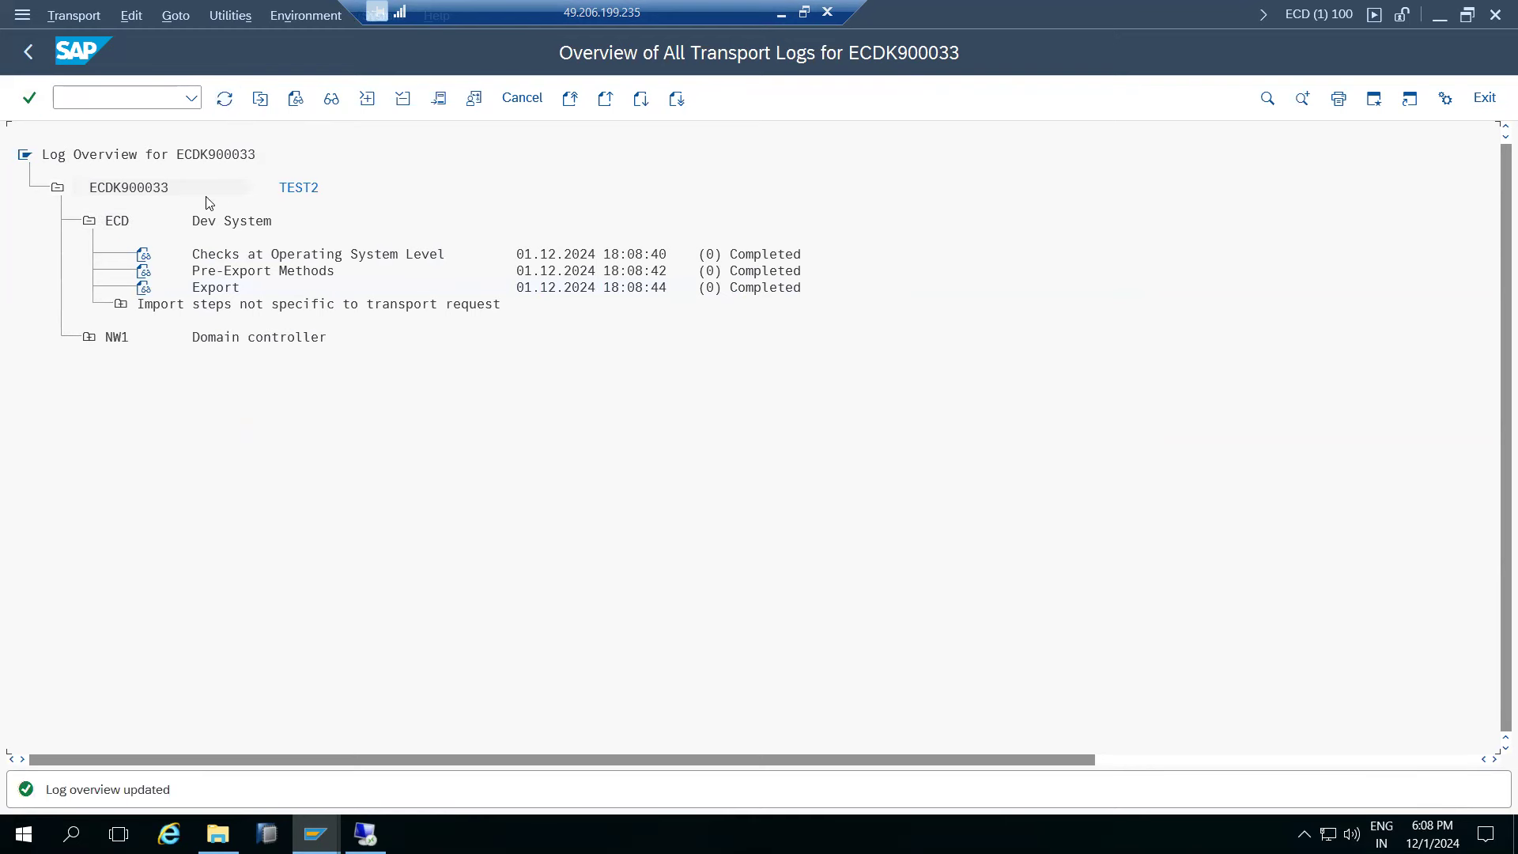
click(365, 834)
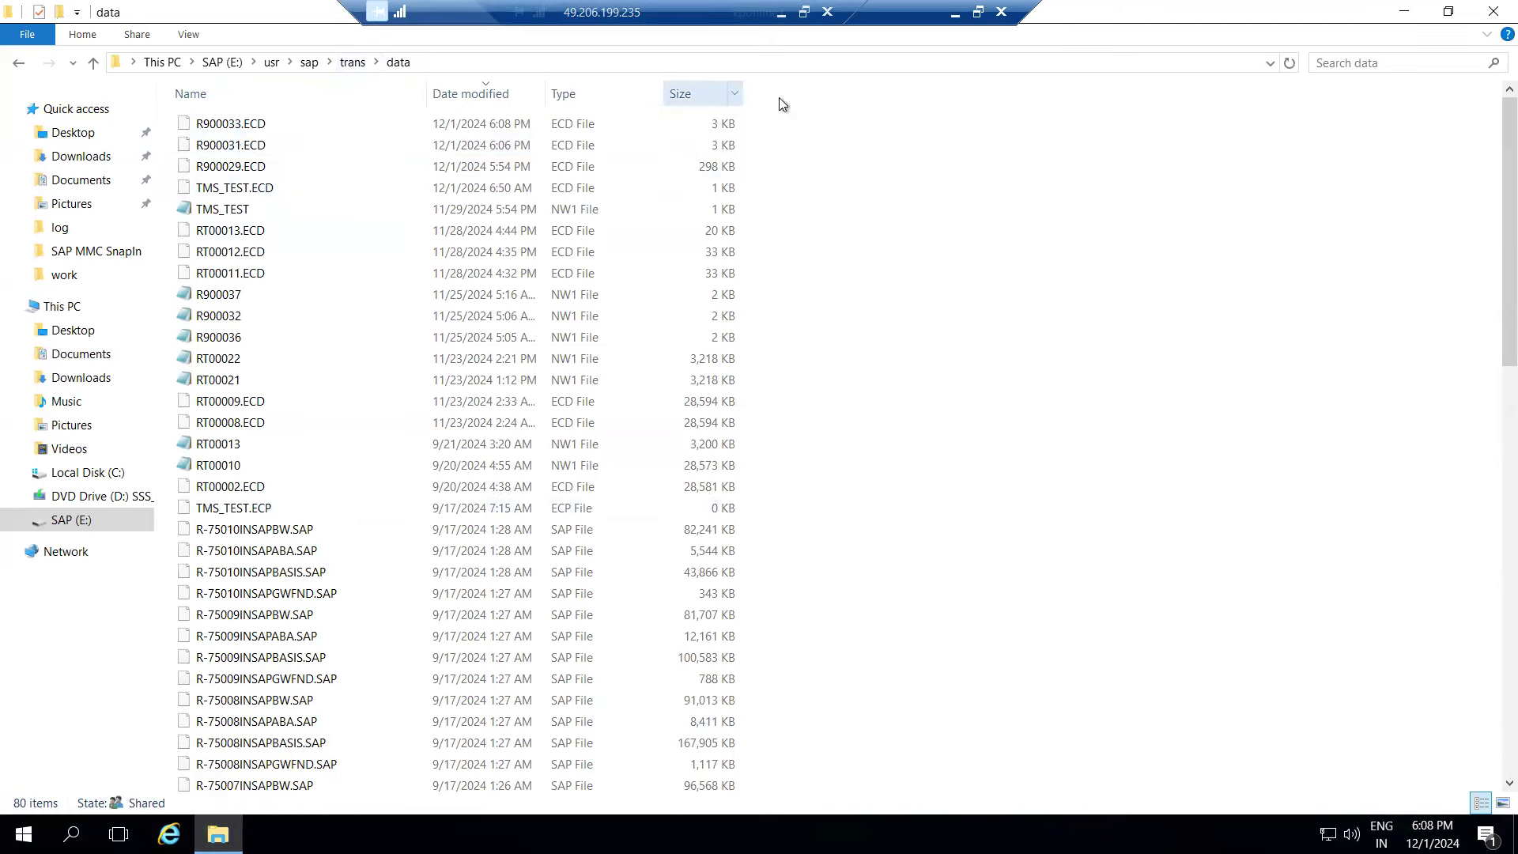
click(955, 15)
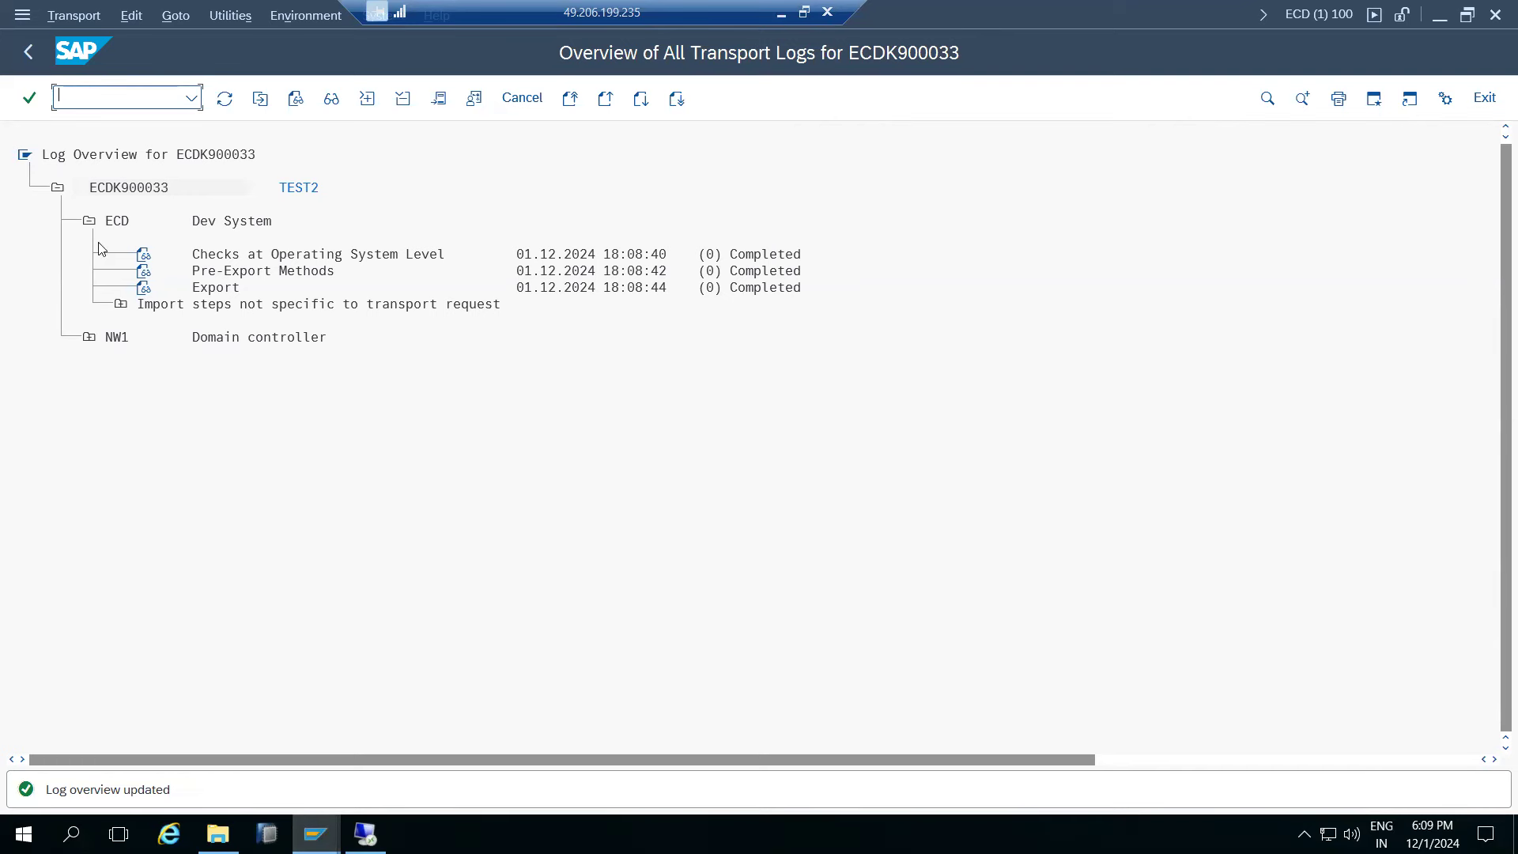
- Open the DOMAIN_NW1 Import Overview from the Transport Management System window
click(316, 834)
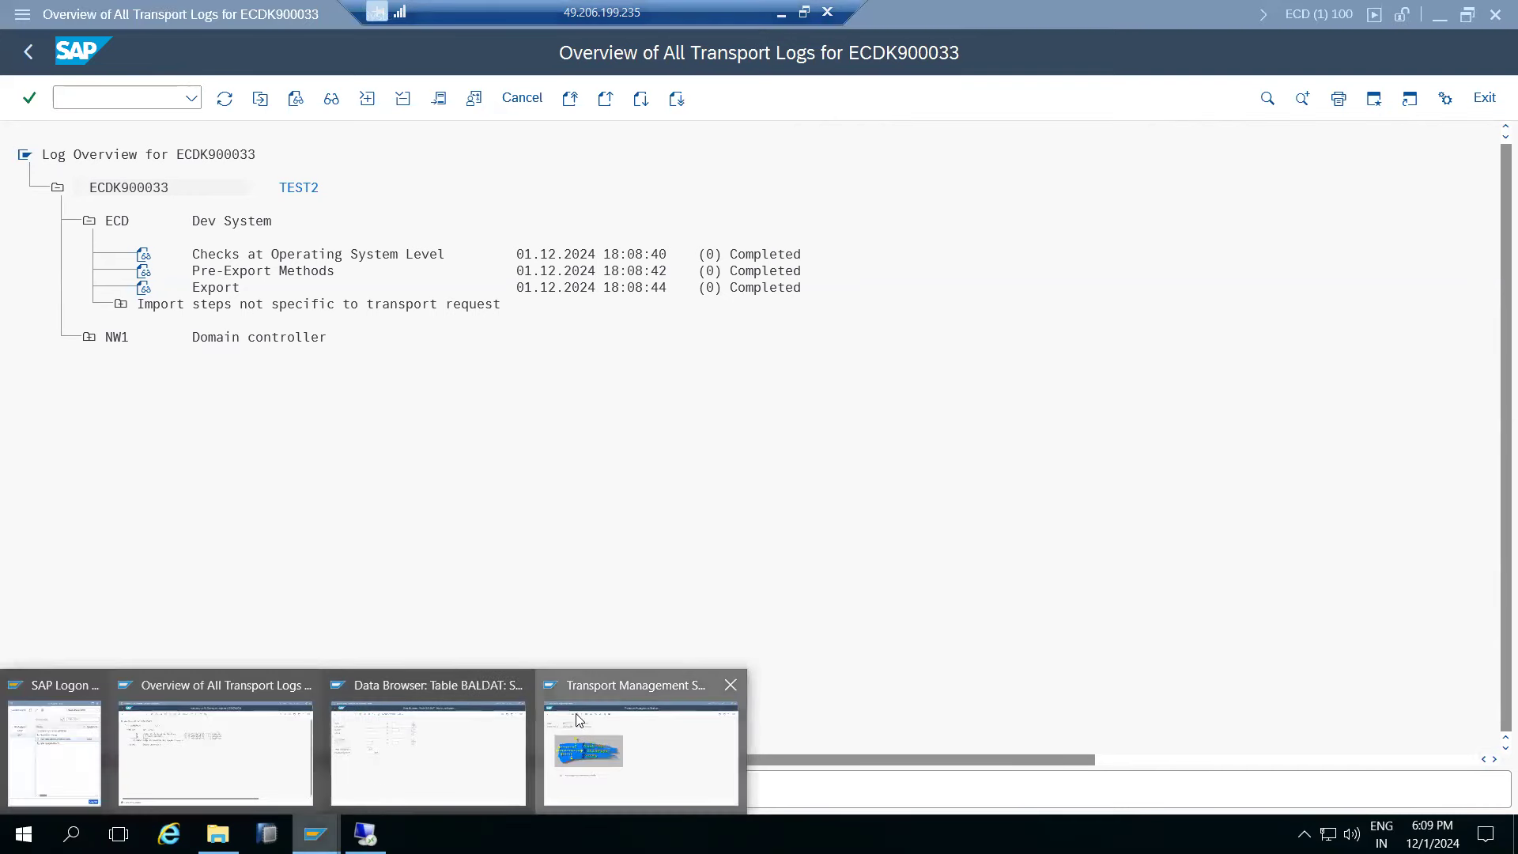
click(578, 719)
click(224, 98)
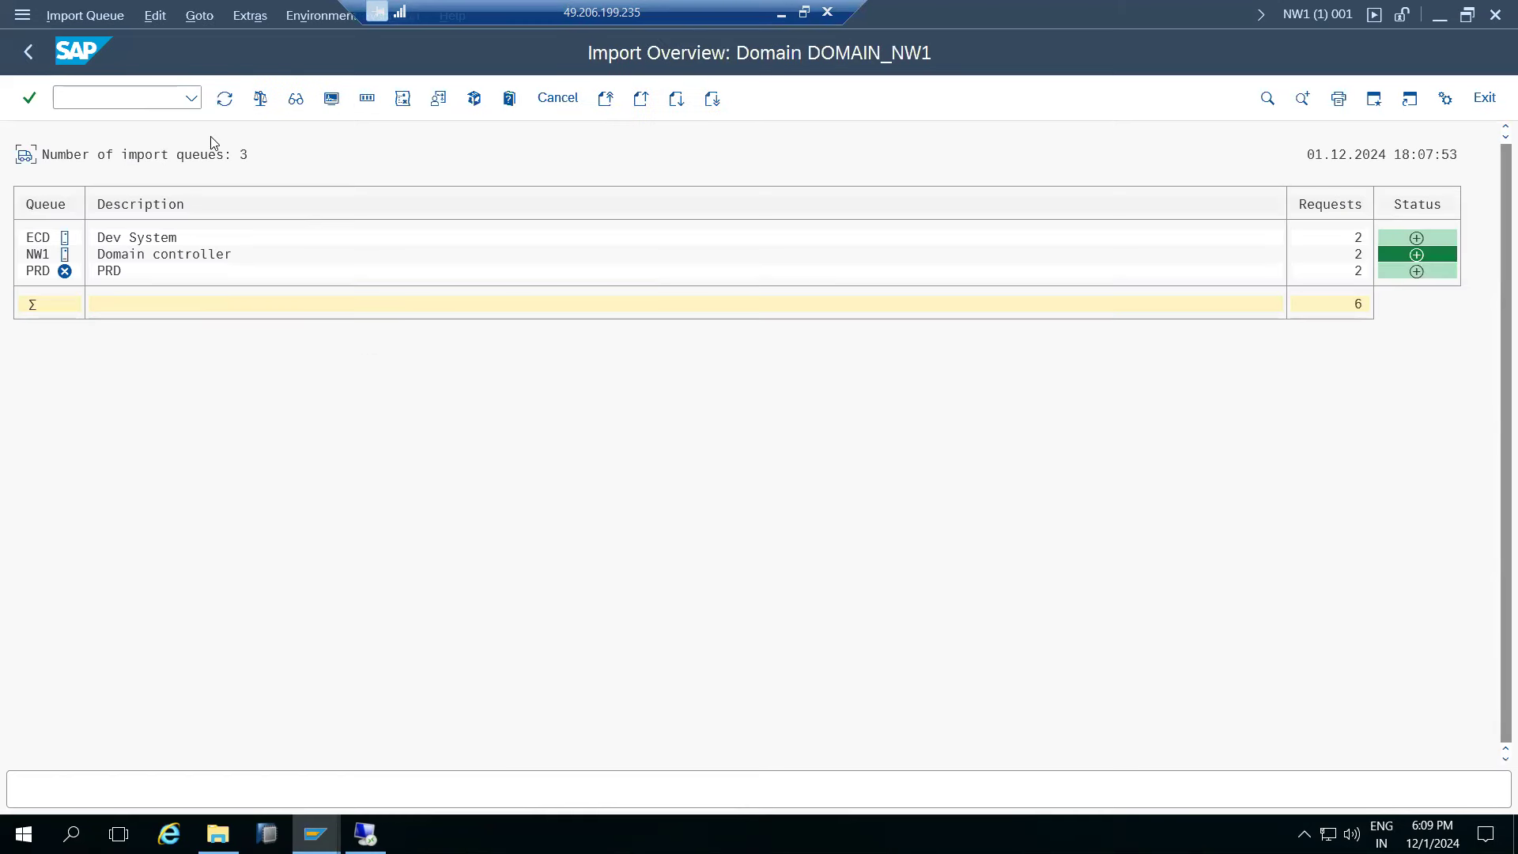
- Refresh the import overview and open the NW1 queue, now holding ECDK900033
click(224, 98)
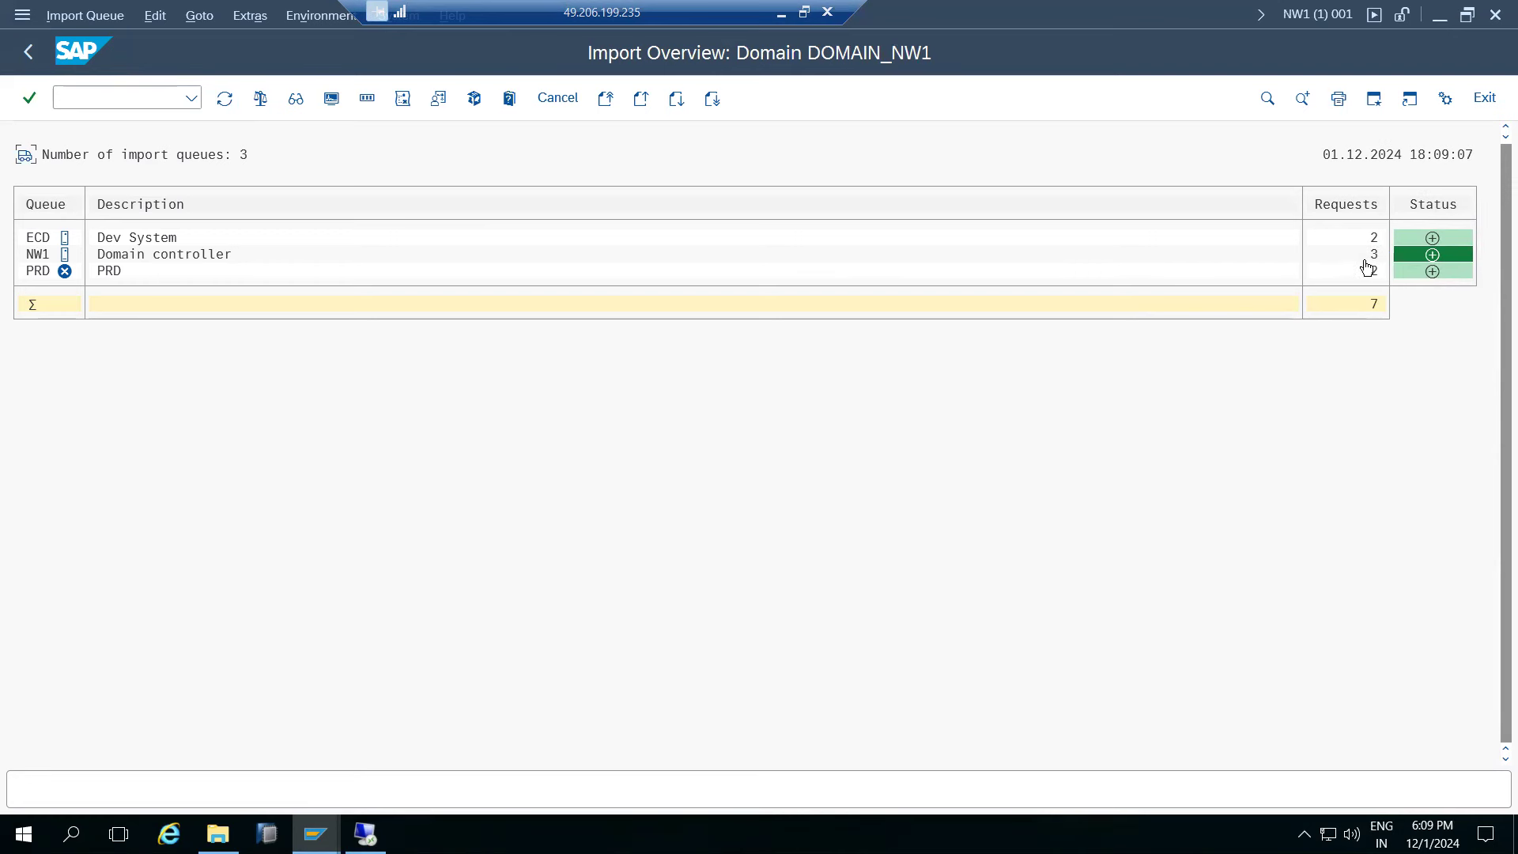
double_click(43, 253)
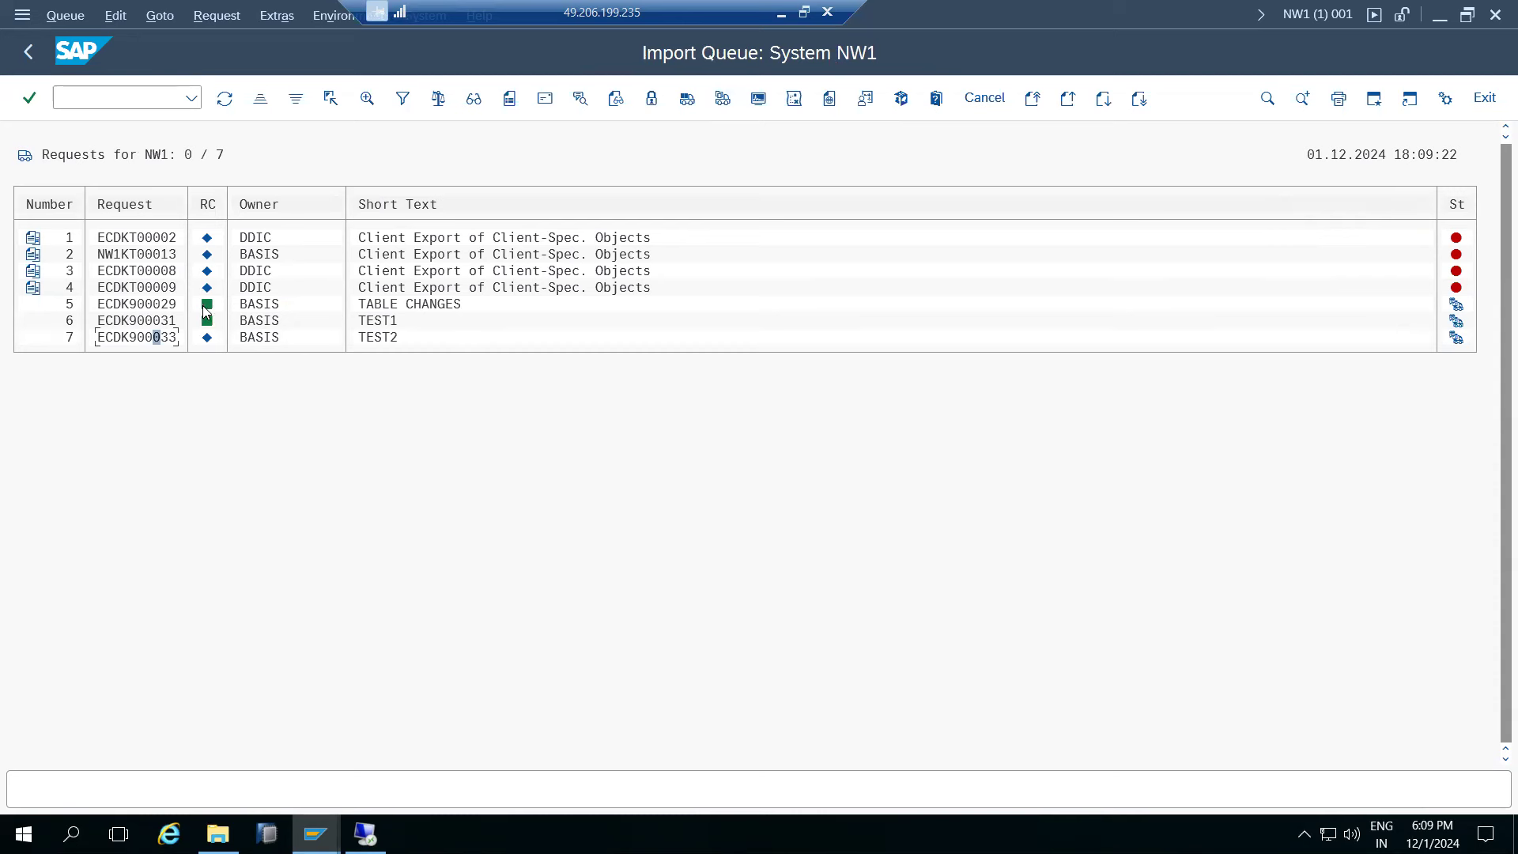
mouse_move(207, 342)
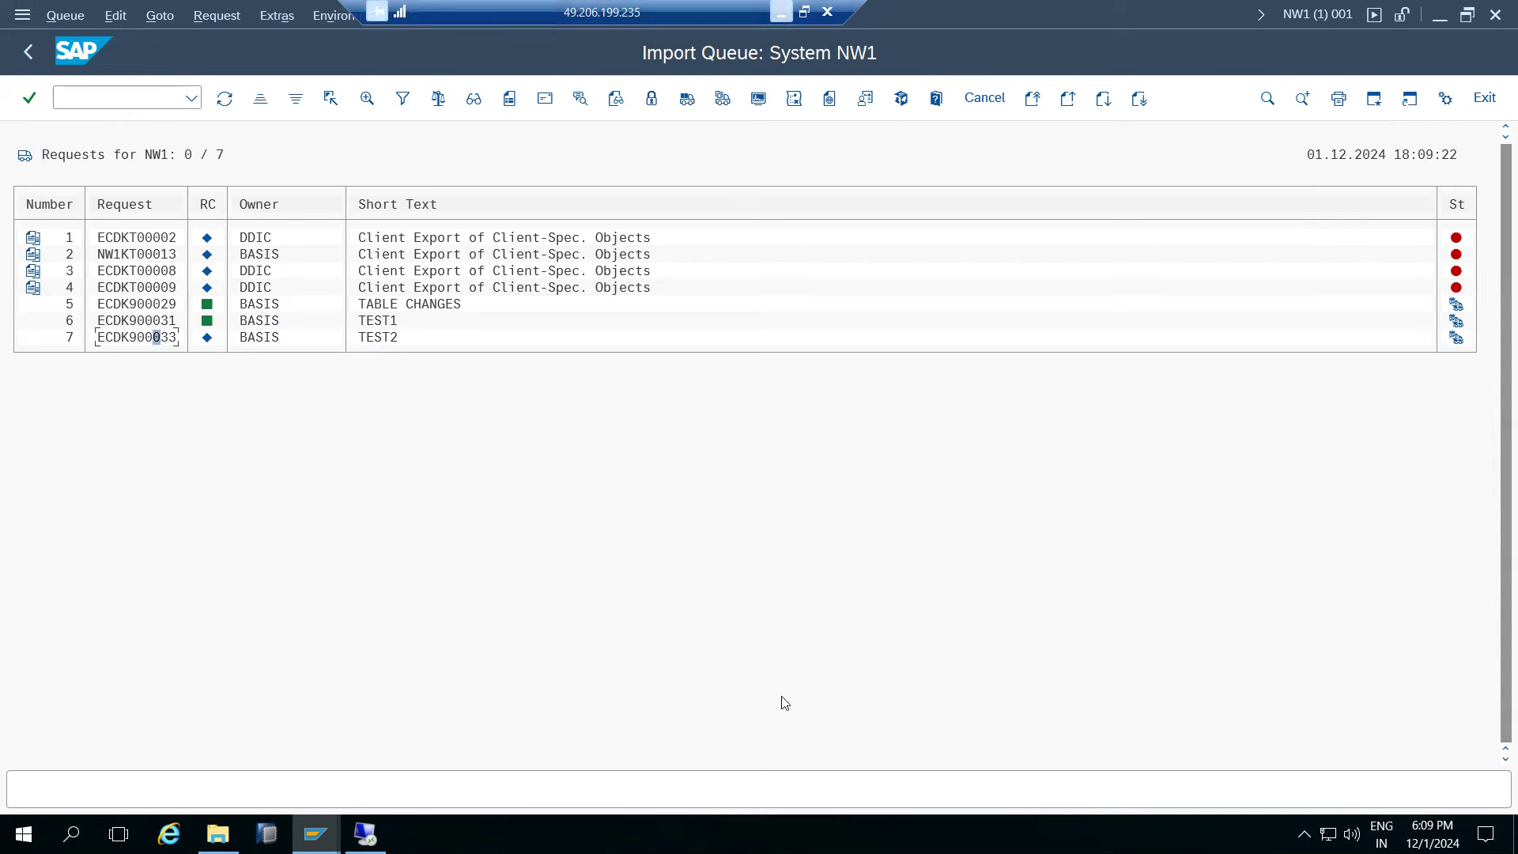
click(781, 12)
click(1055, 737)
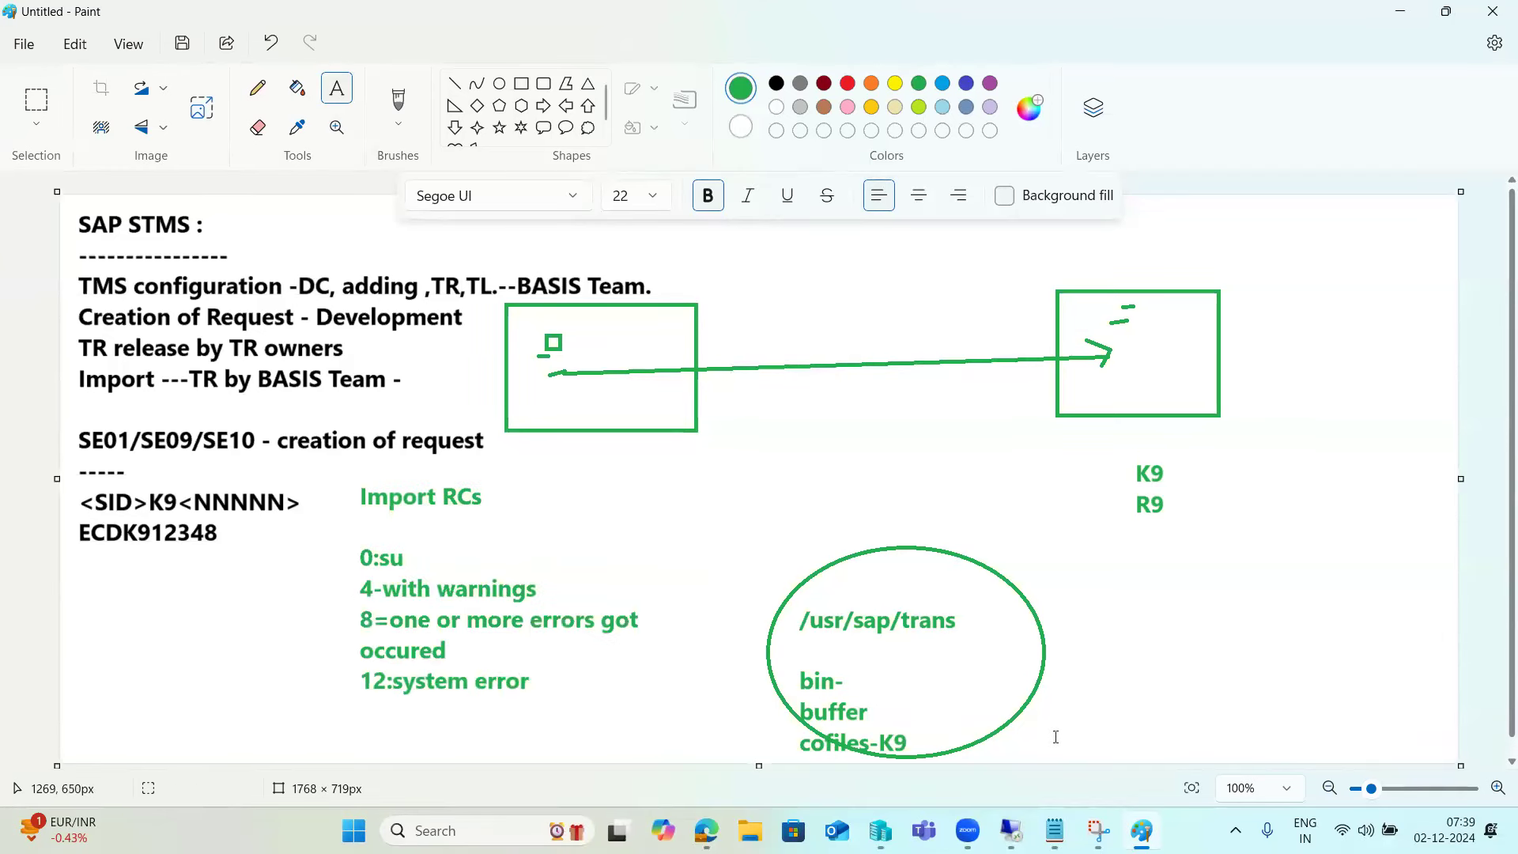
click(1011, 830)
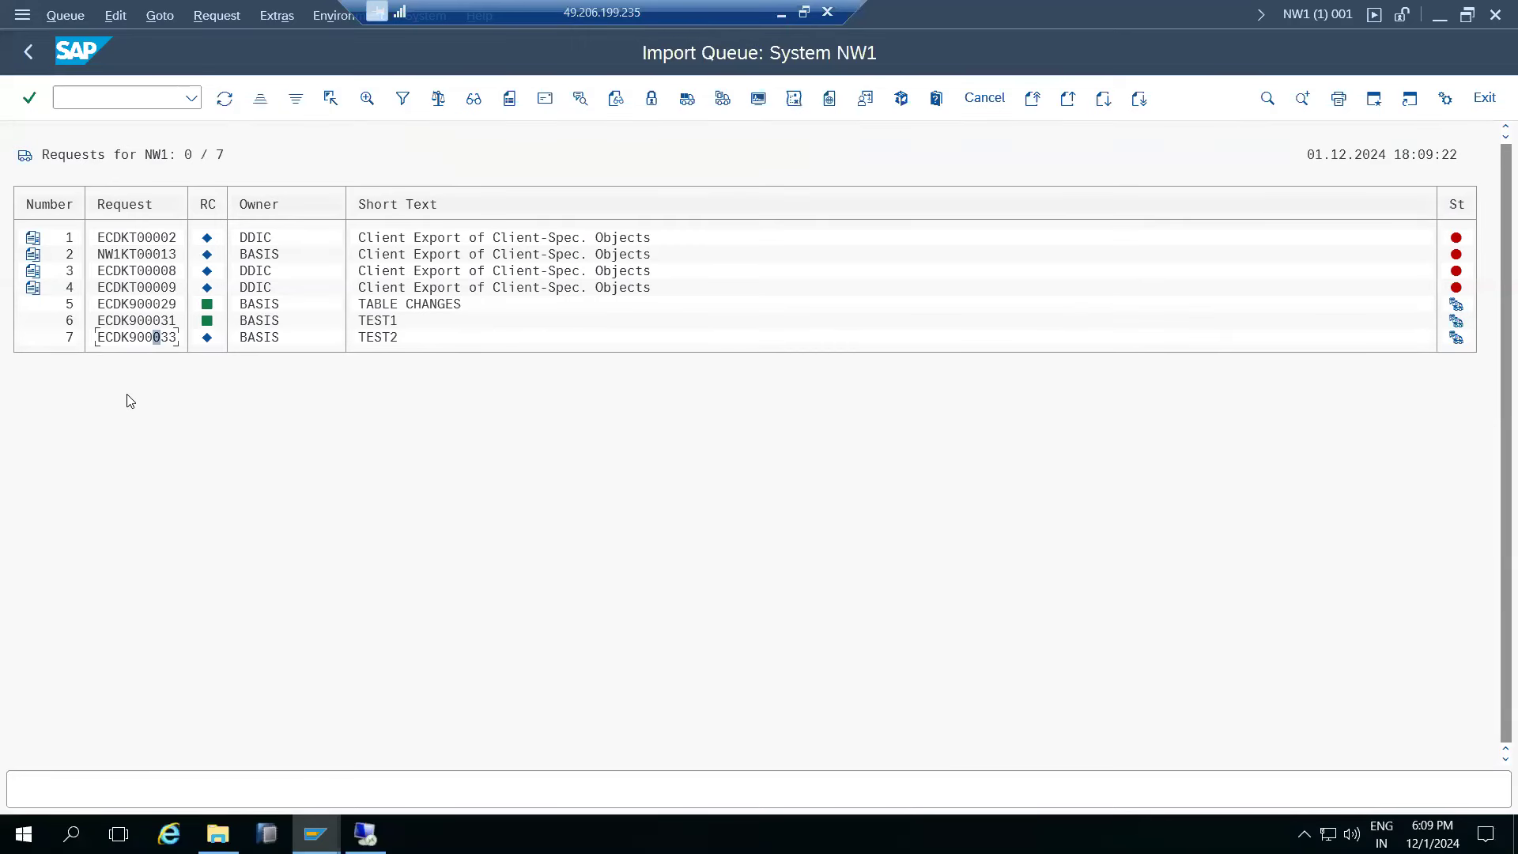
- Reopen the NW1 import queue and select request ECDK900033
click(27, 52)
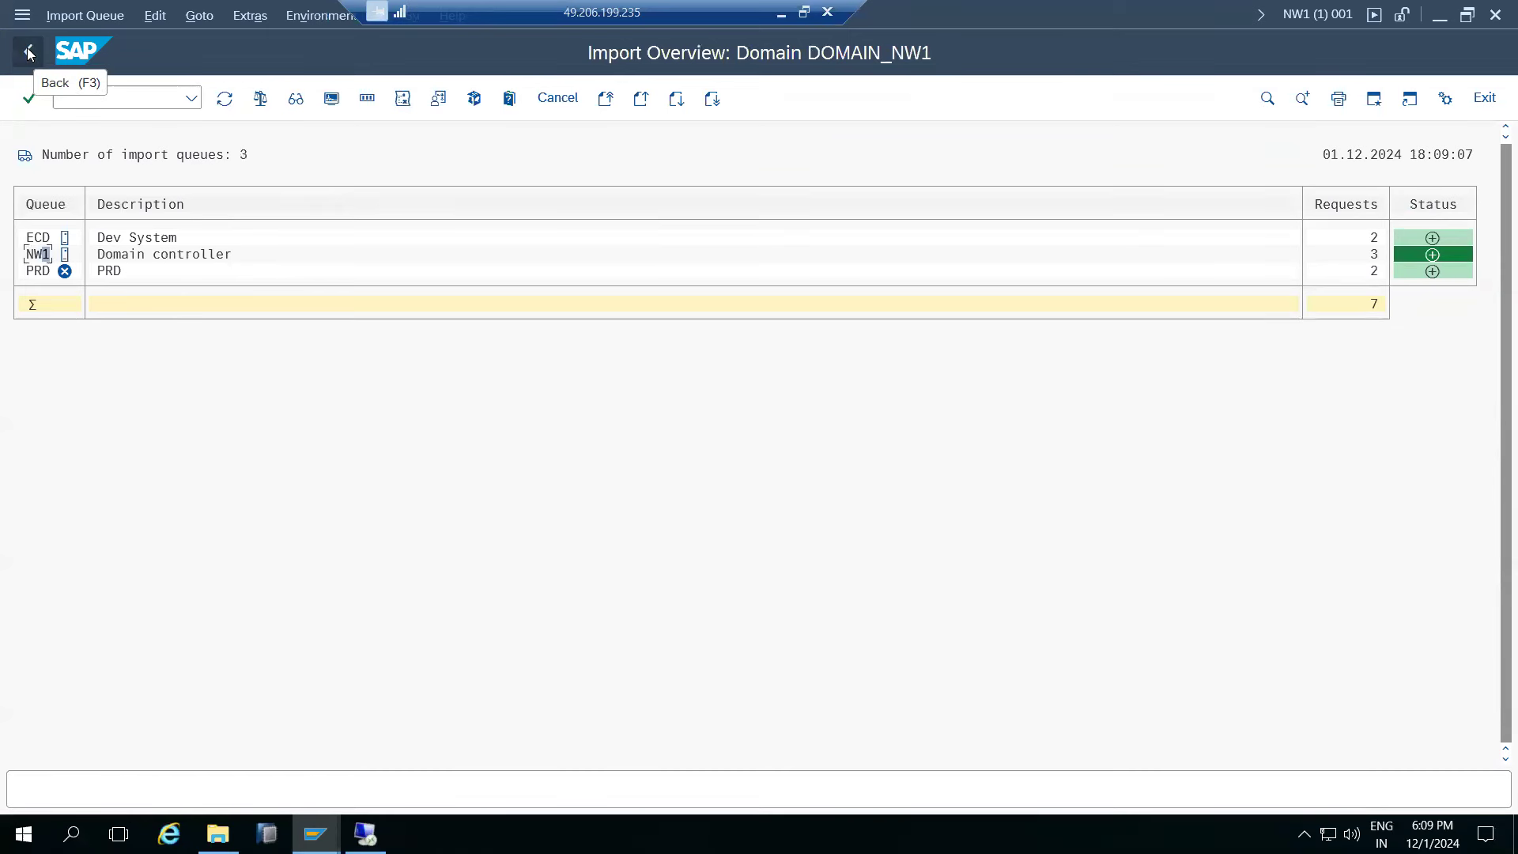
double_click(35, 257)
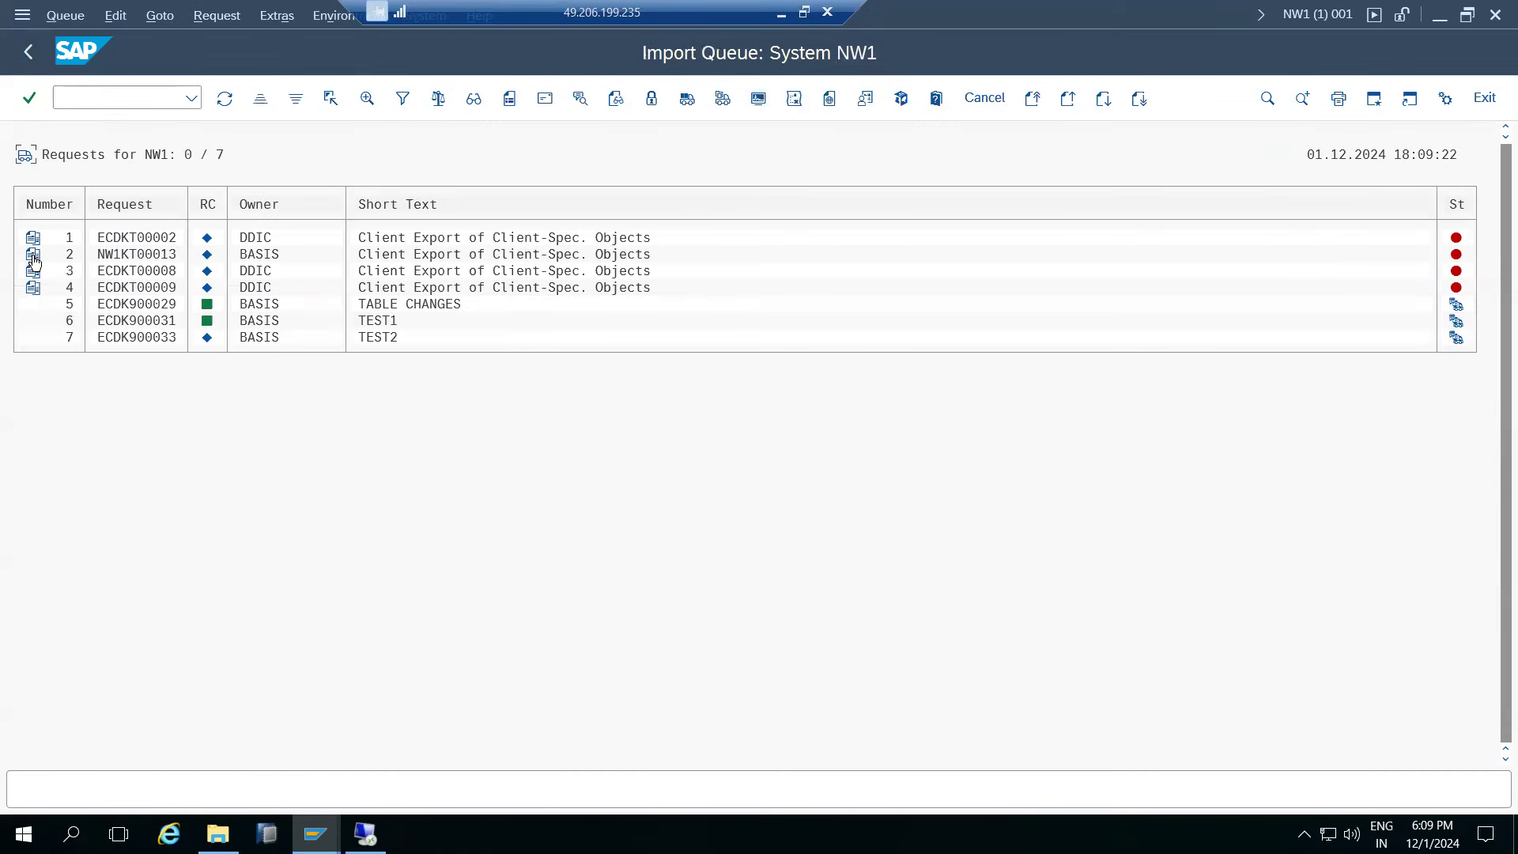
click(125, 338)
click(158, 17)
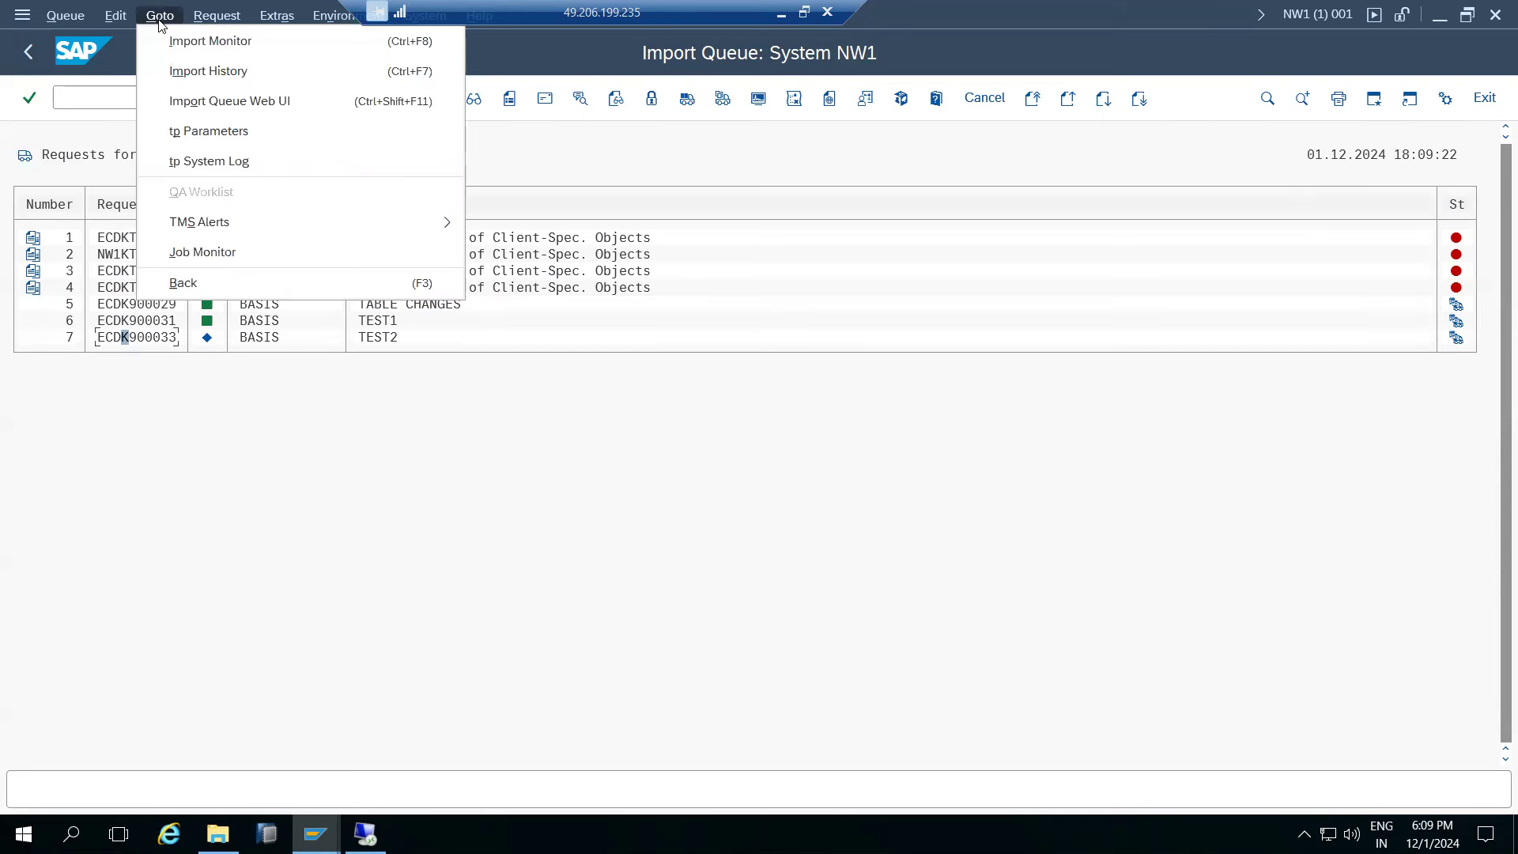
click(217, 164)
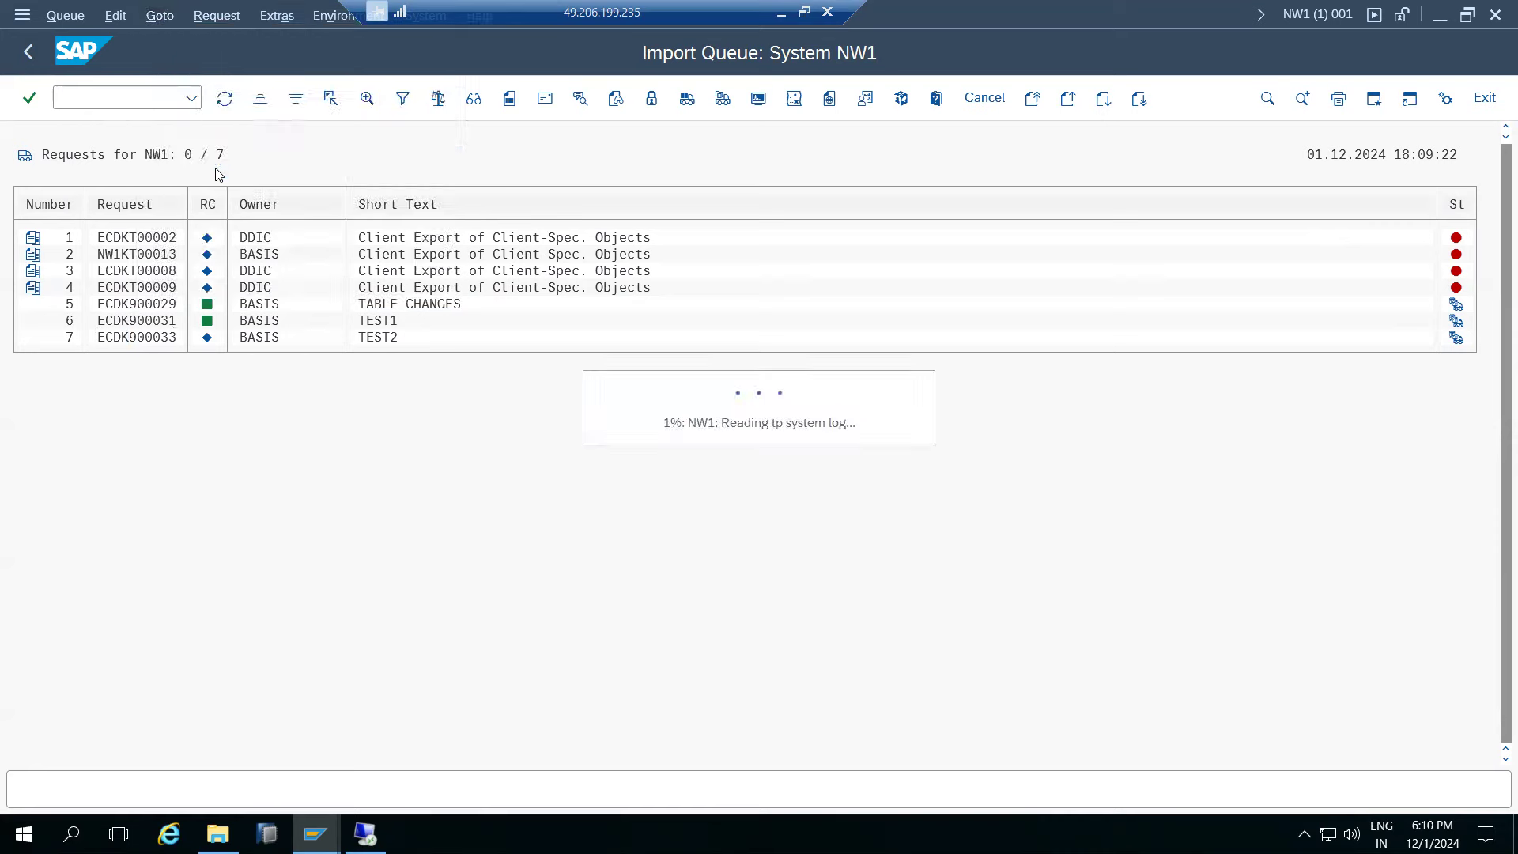
scroll(294, 553, down, 1)
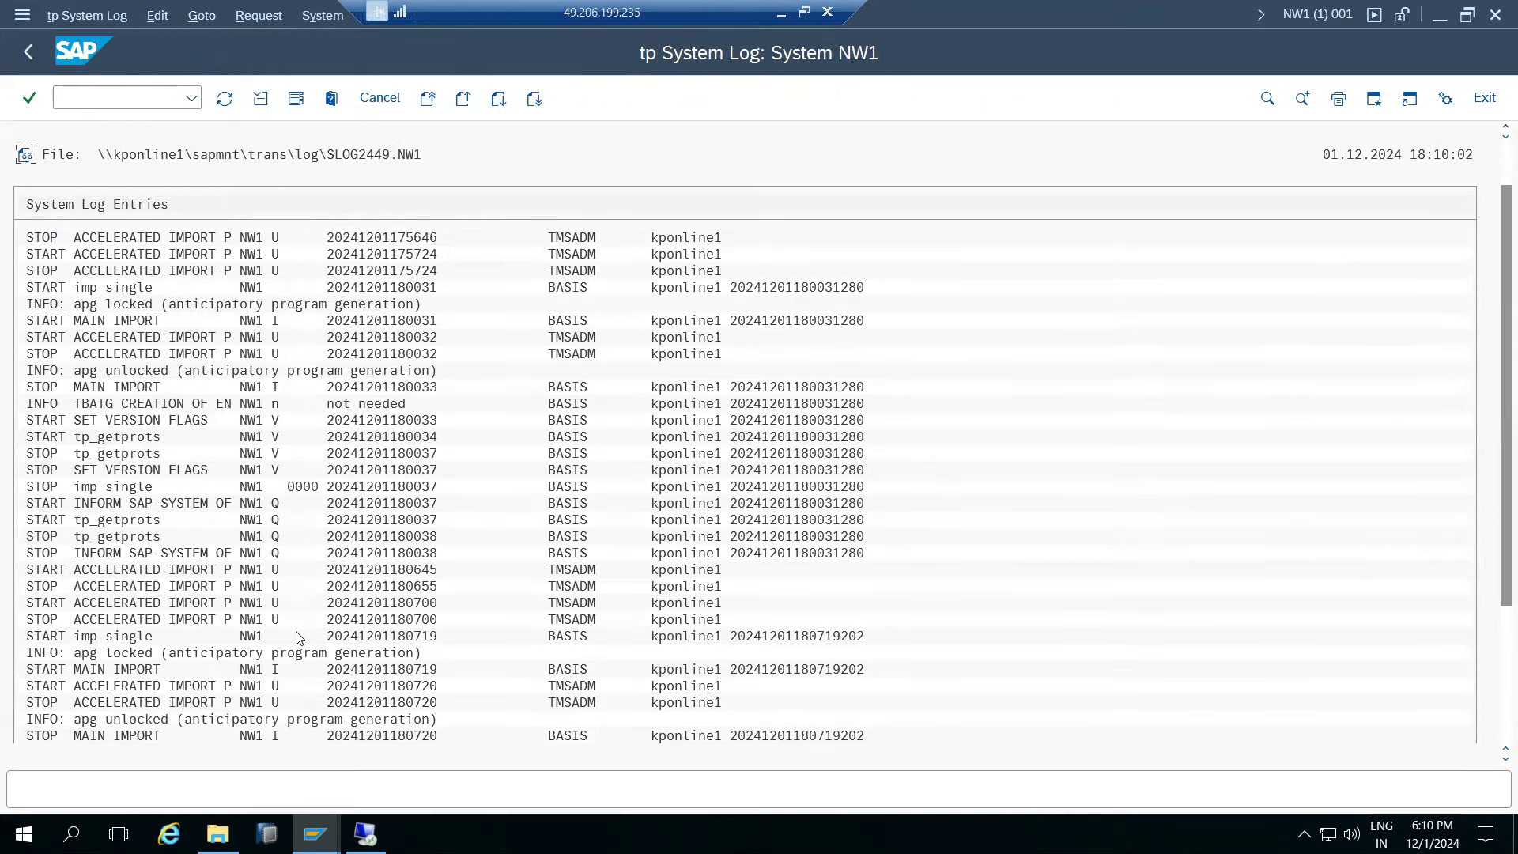
scroll(299, 637, down, 4)
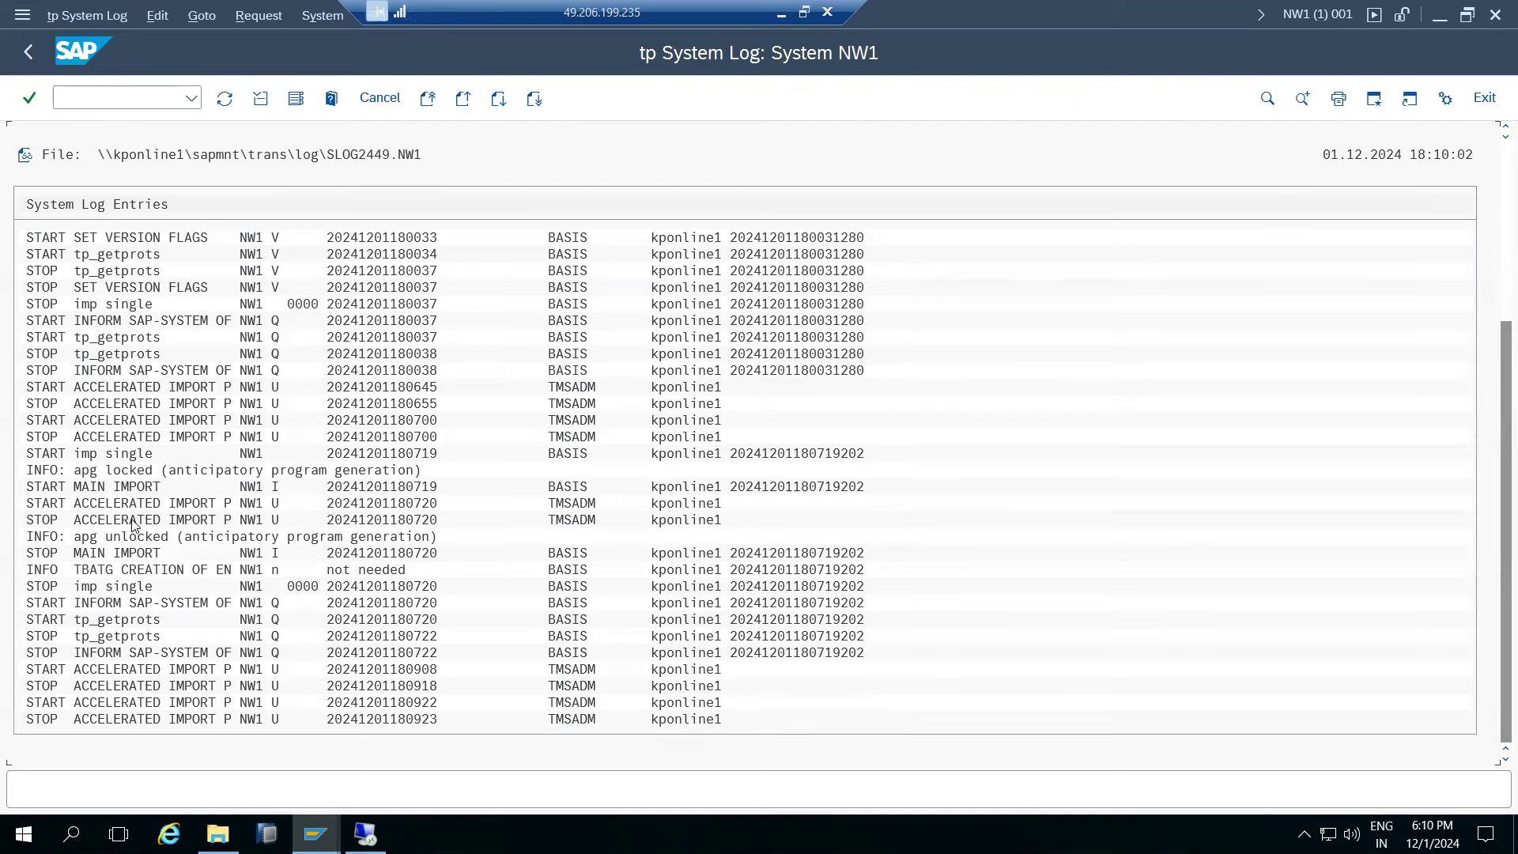
scroll(133, 526, up, 2)
scroll(92, 723, down, 1)
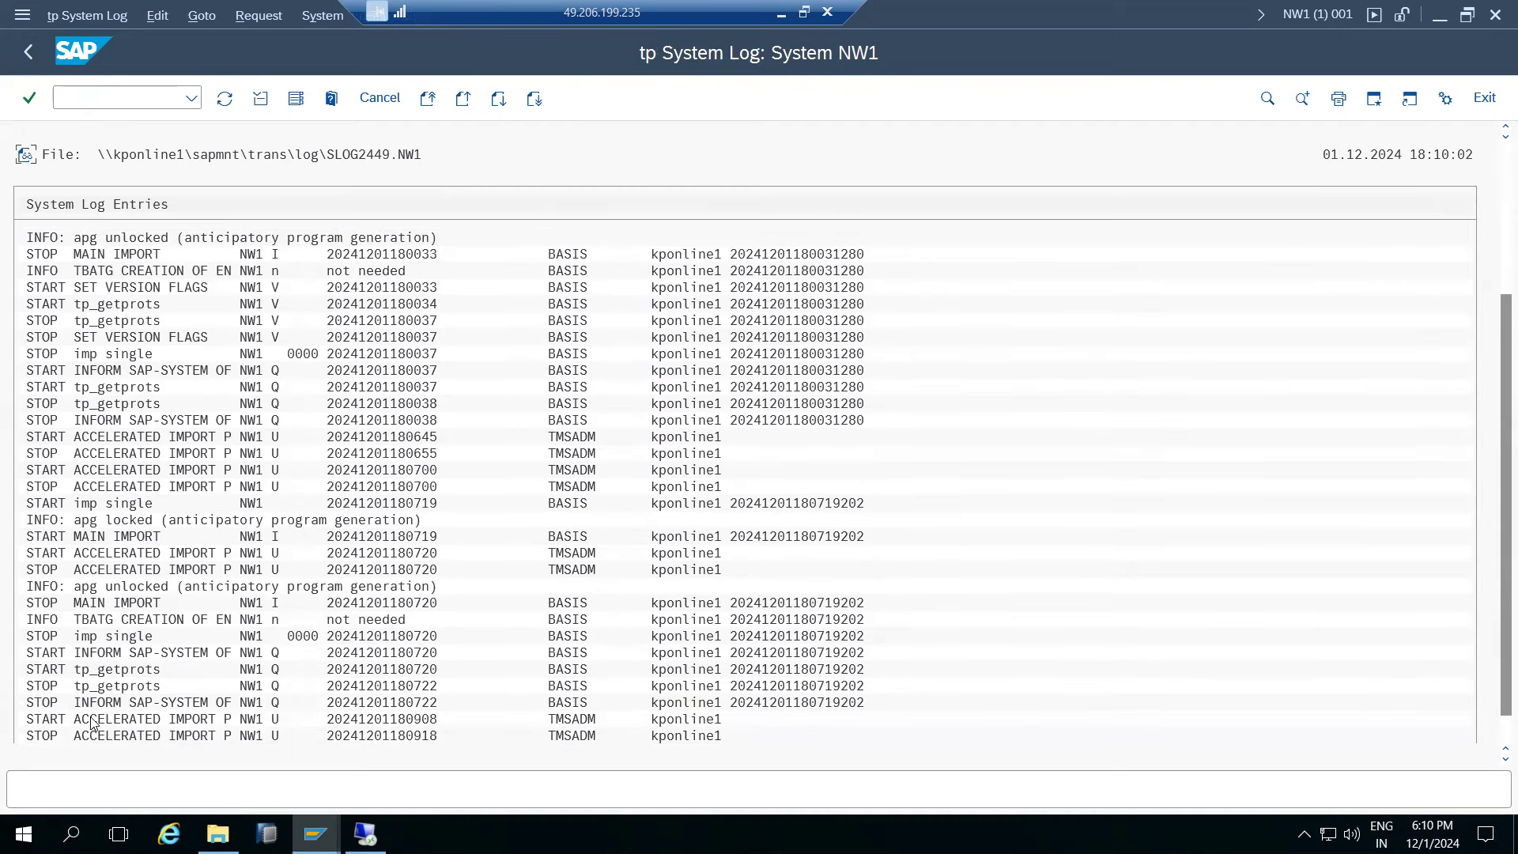
scroll(92, 723, down, 1)
scroll(141, 234, up, 2)
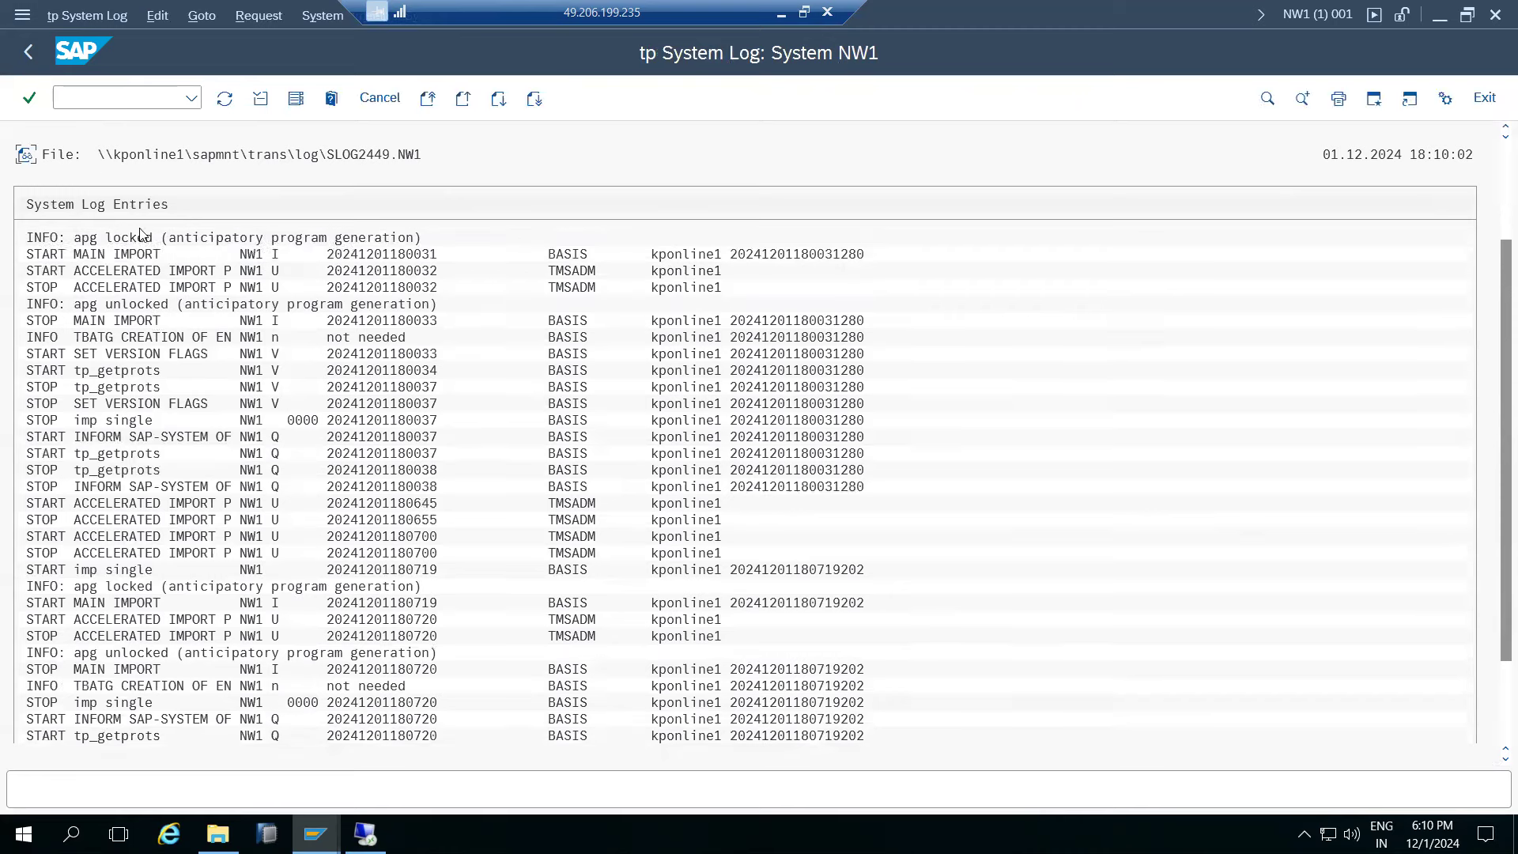
click(28, 49)
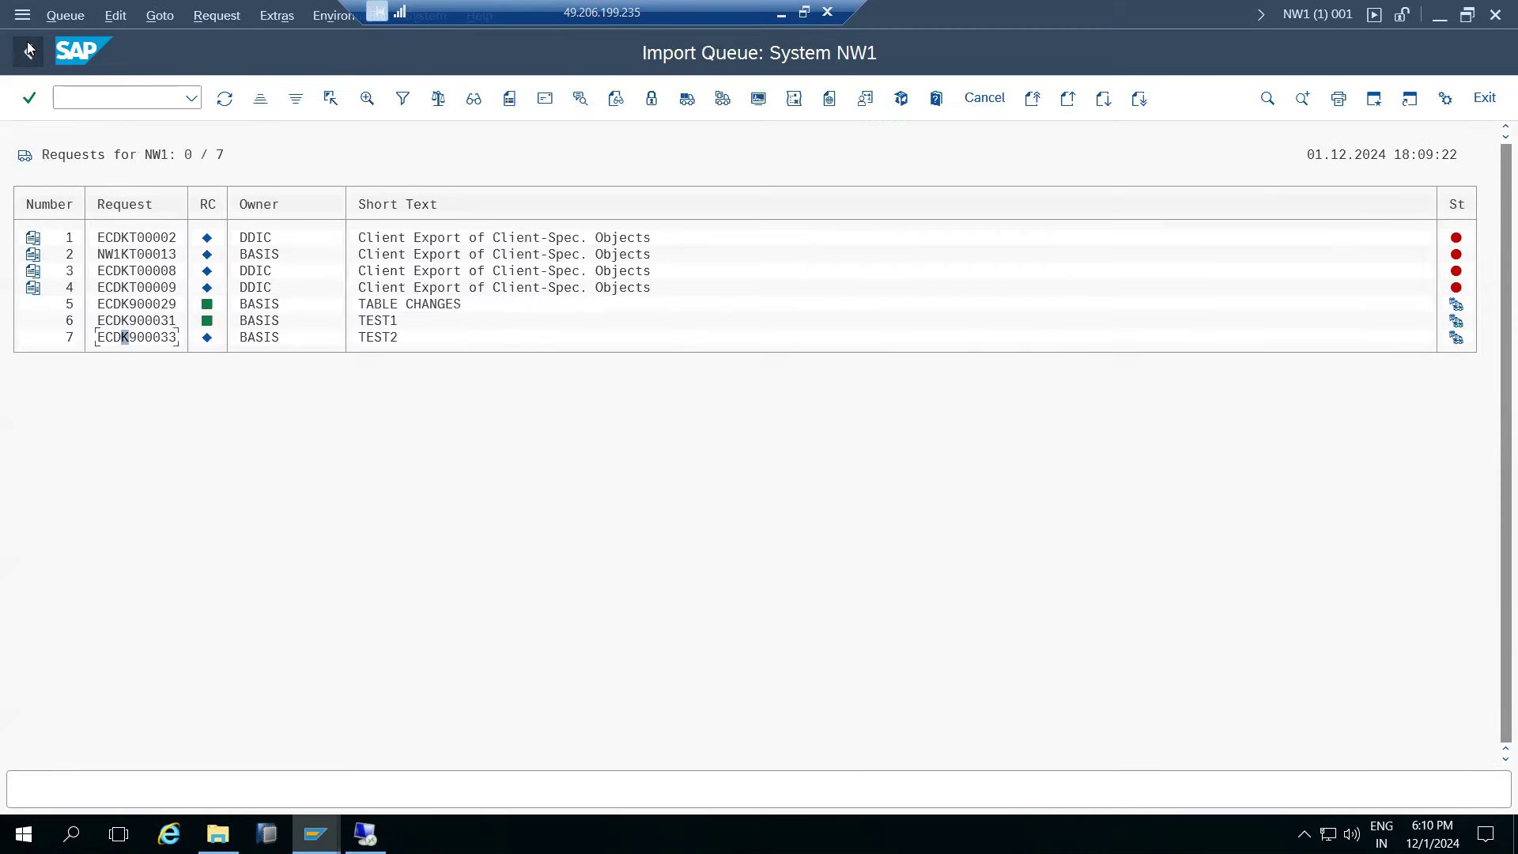
click(158, 17)
click(211, 160)
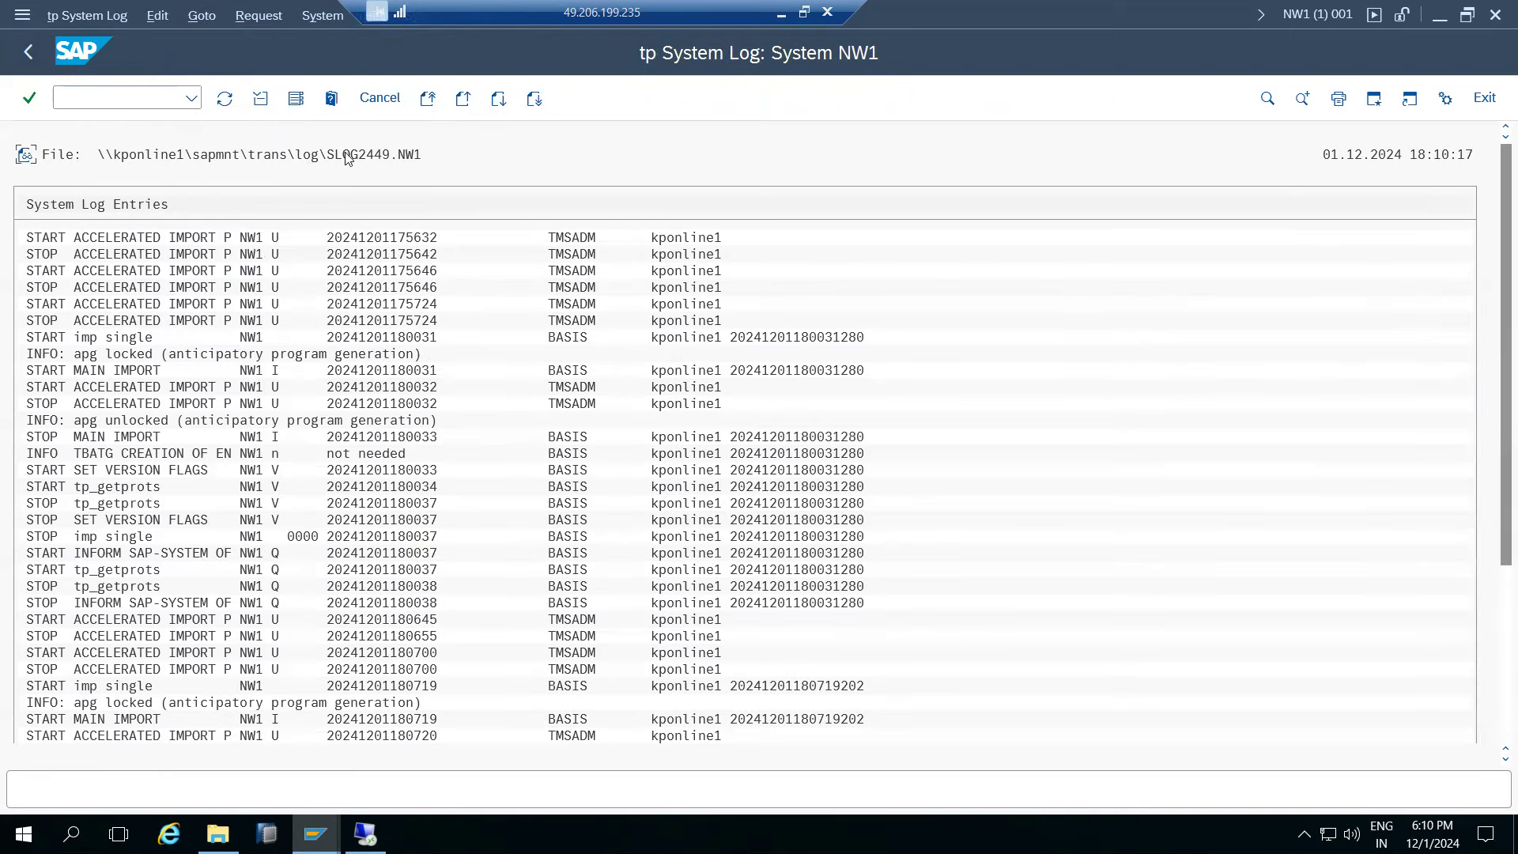
click(38, 48)
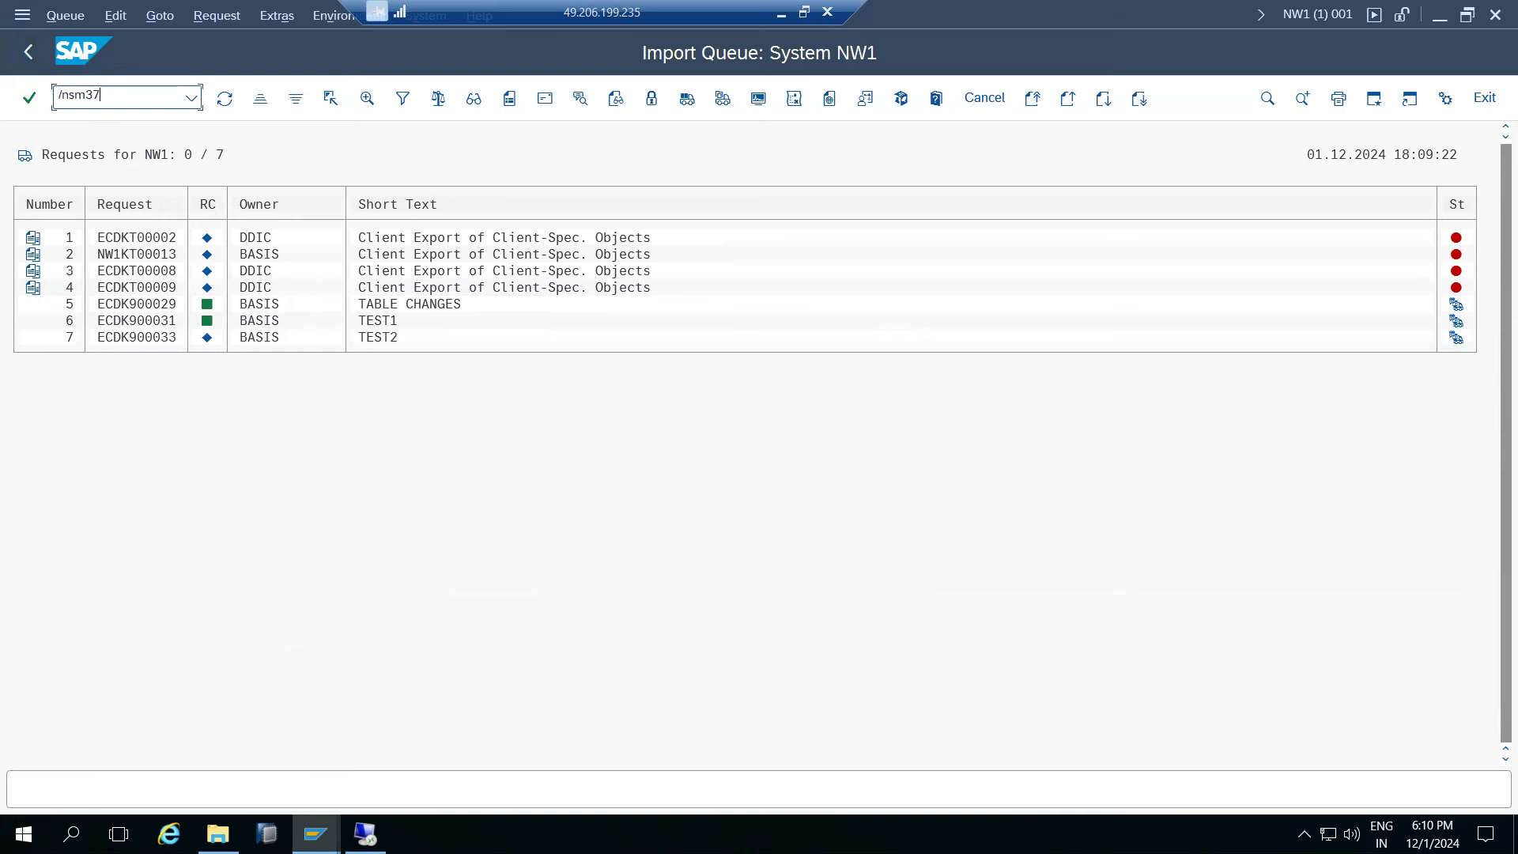
- Open SM37 and search for background jobs named RDD*
click(98, 95)
text(/nsm37)
key(Return)
text(RDD)
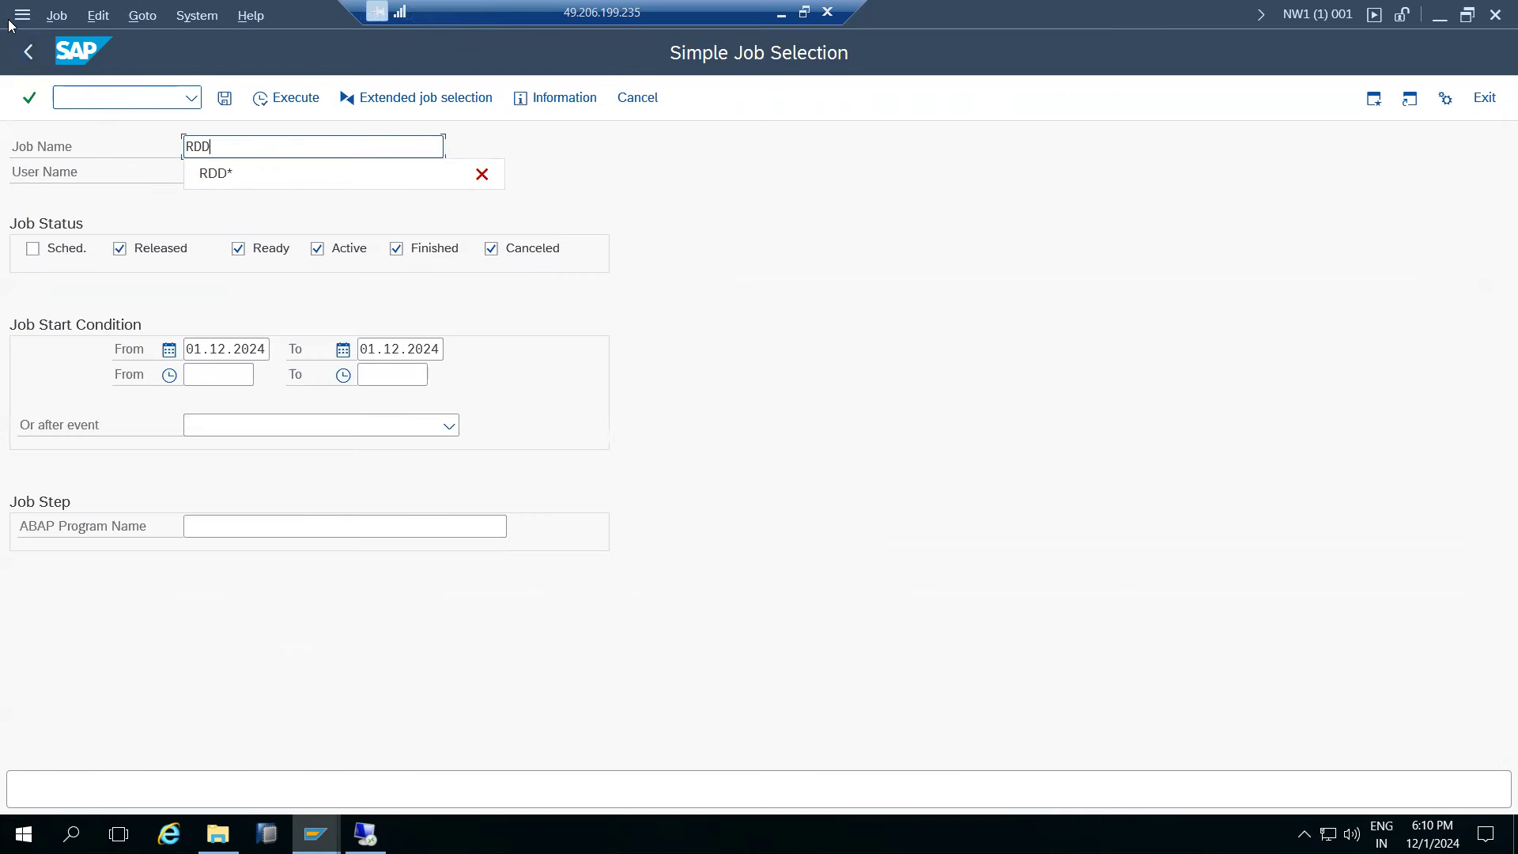
click(204, 173)
click(261, 99)
- Rerun the RDD* job search for all users (*) and select RDDIMPDP
click(245, 174)
double_click(247, 177)
text(*)
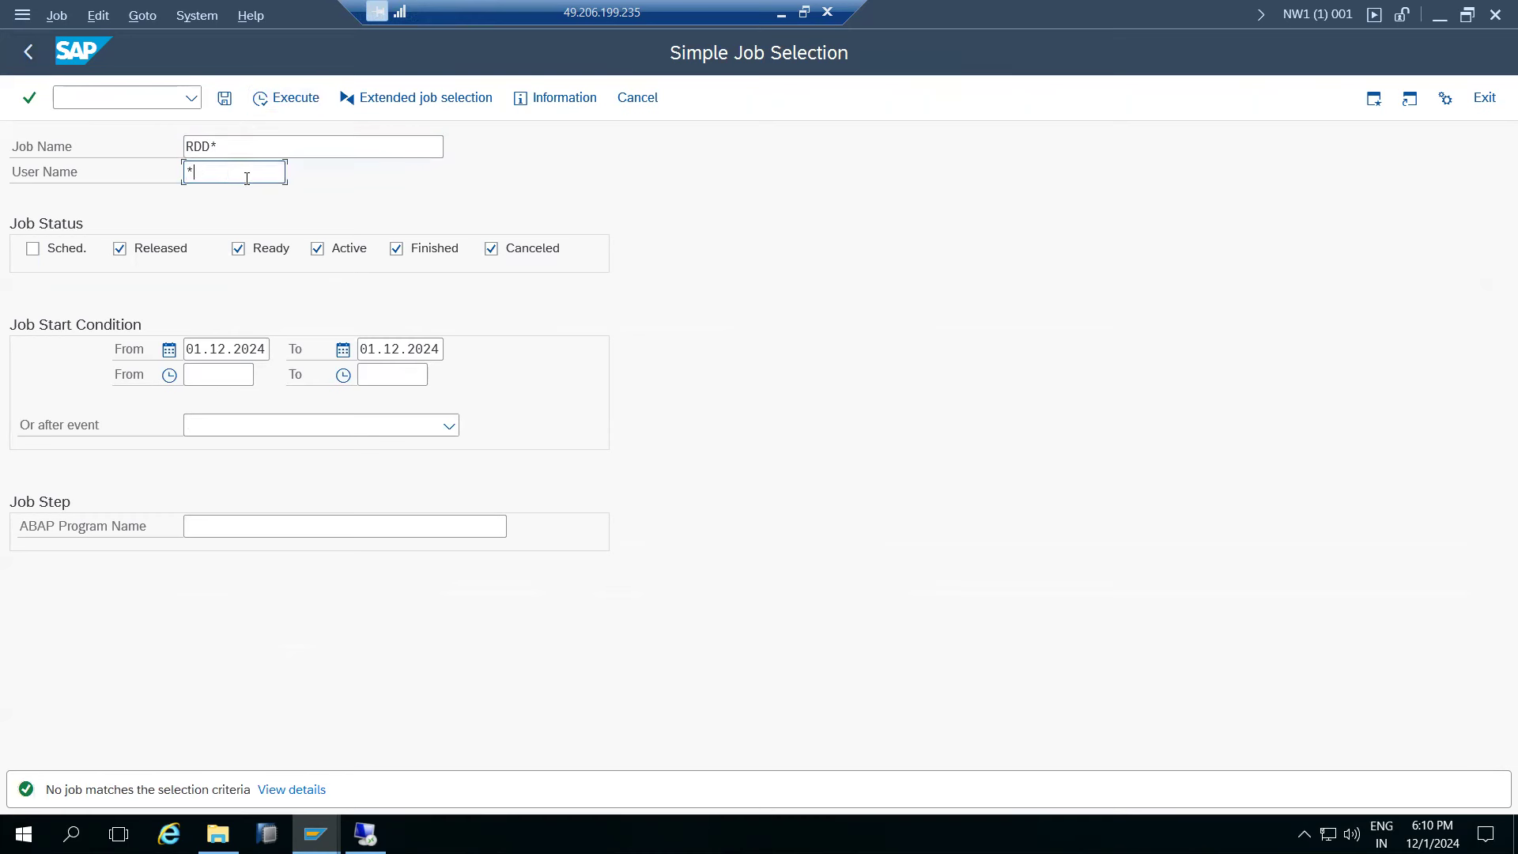
click(284, 98)
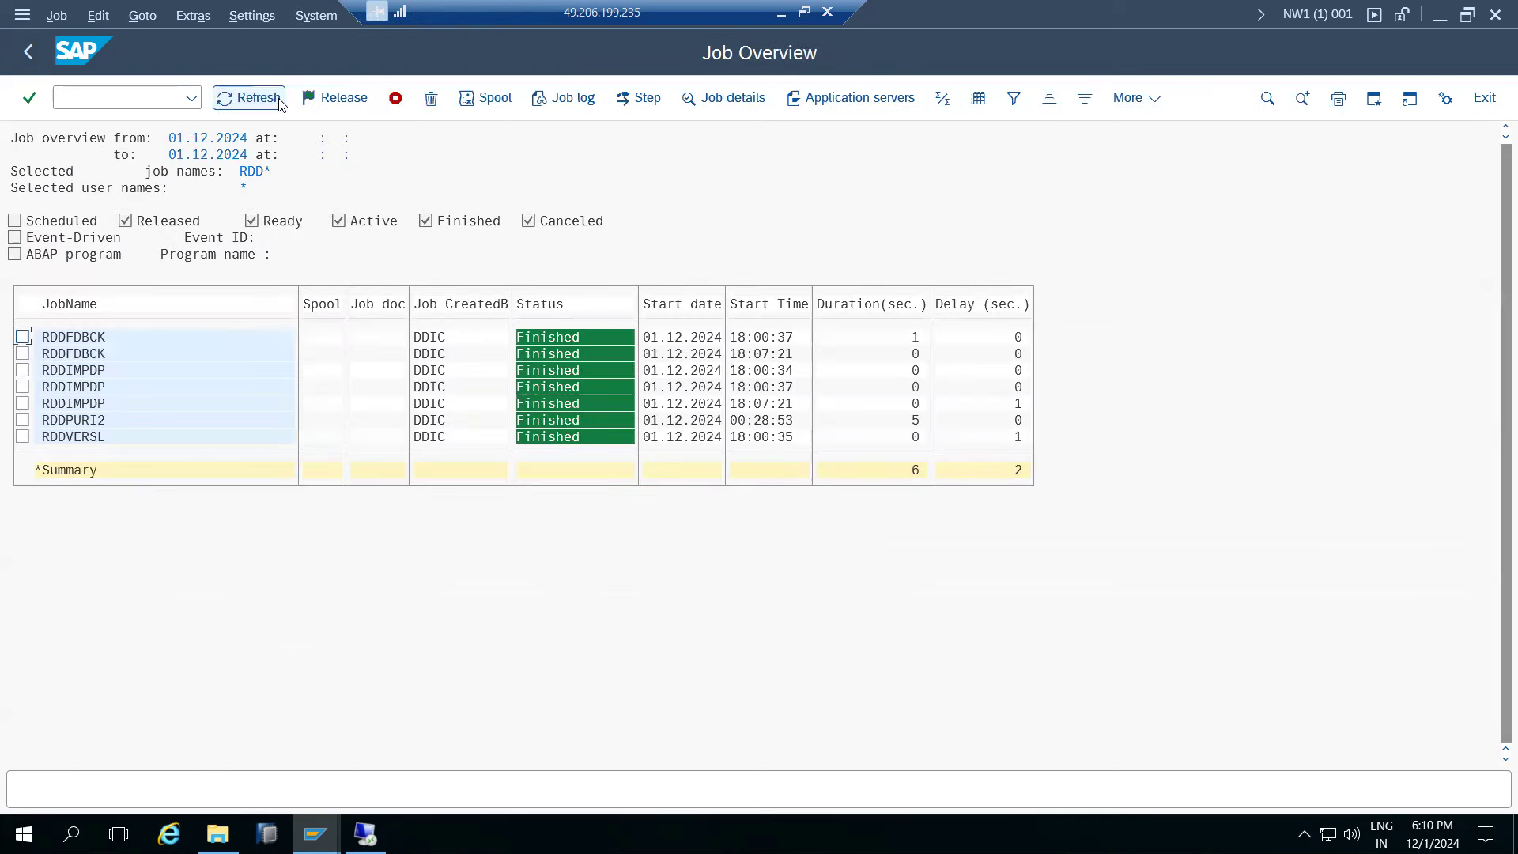
click(86, 405)
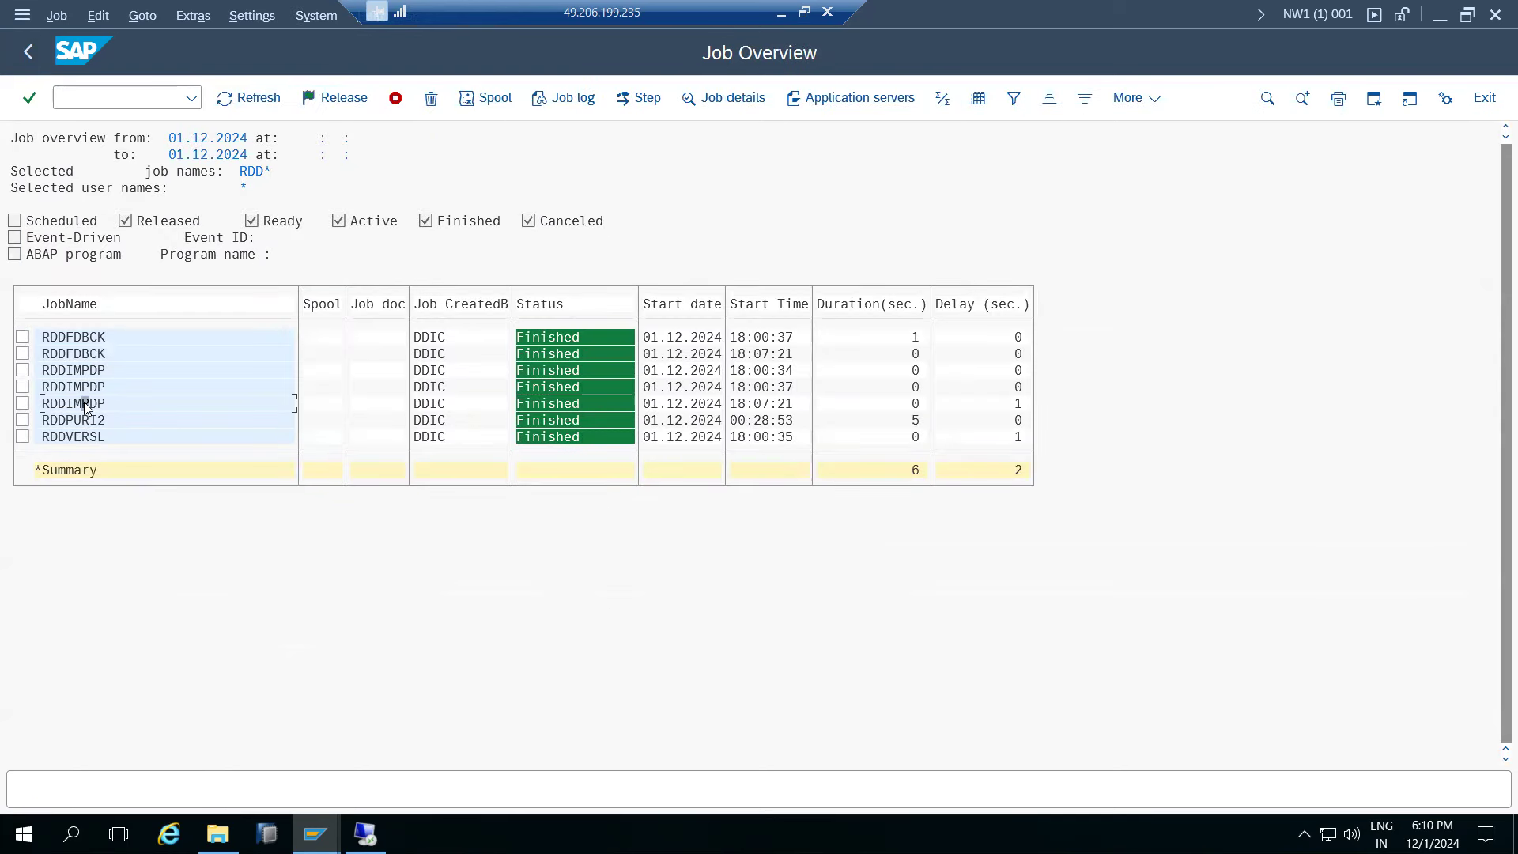
- Inspect the RDDIMPDP job's detailed information and step list
double_click(85, 405)
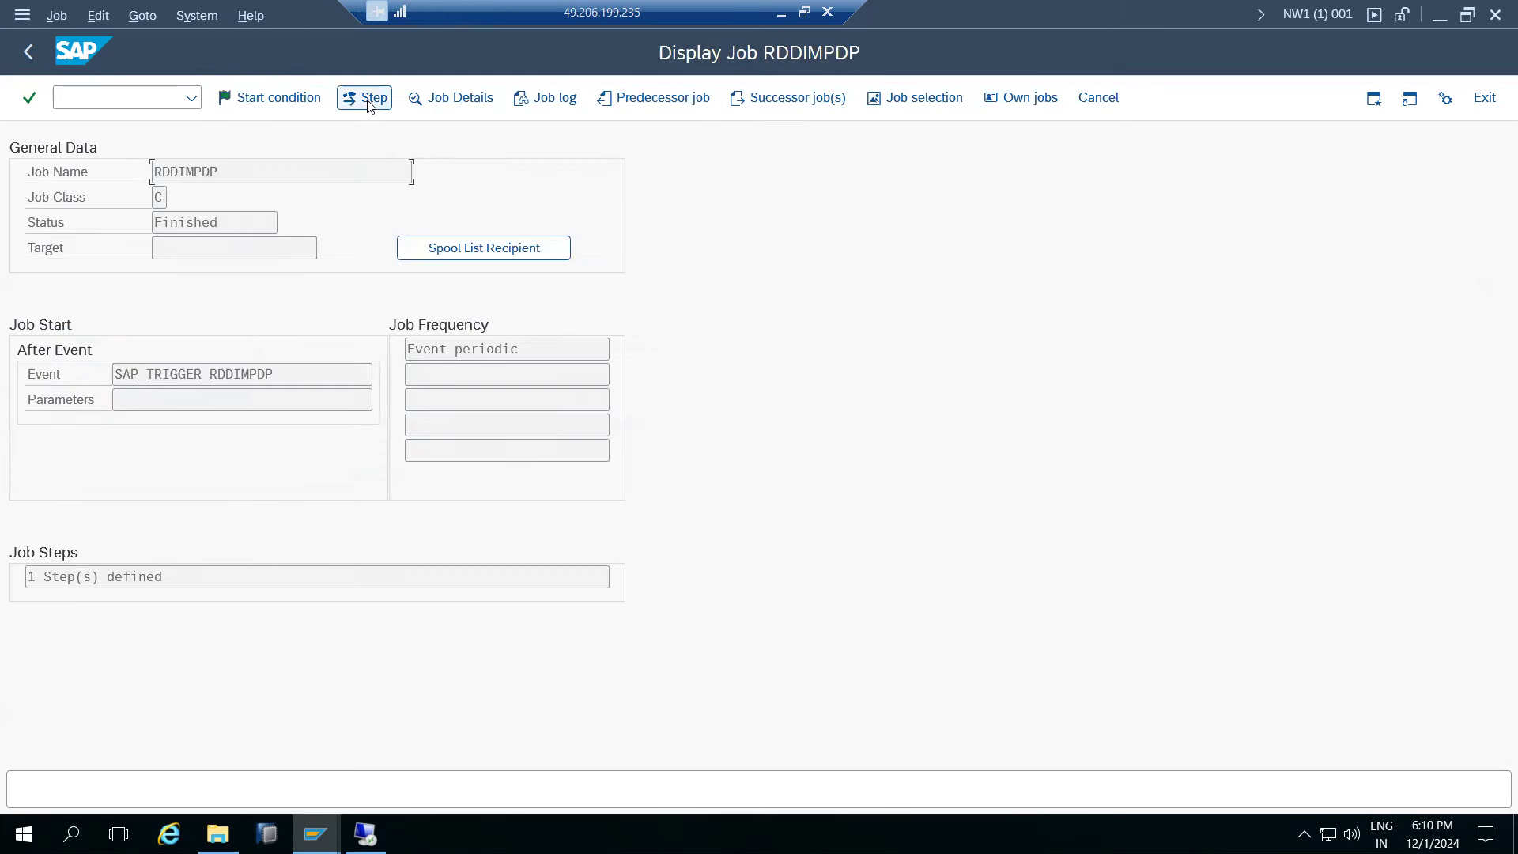
click(452, 98)
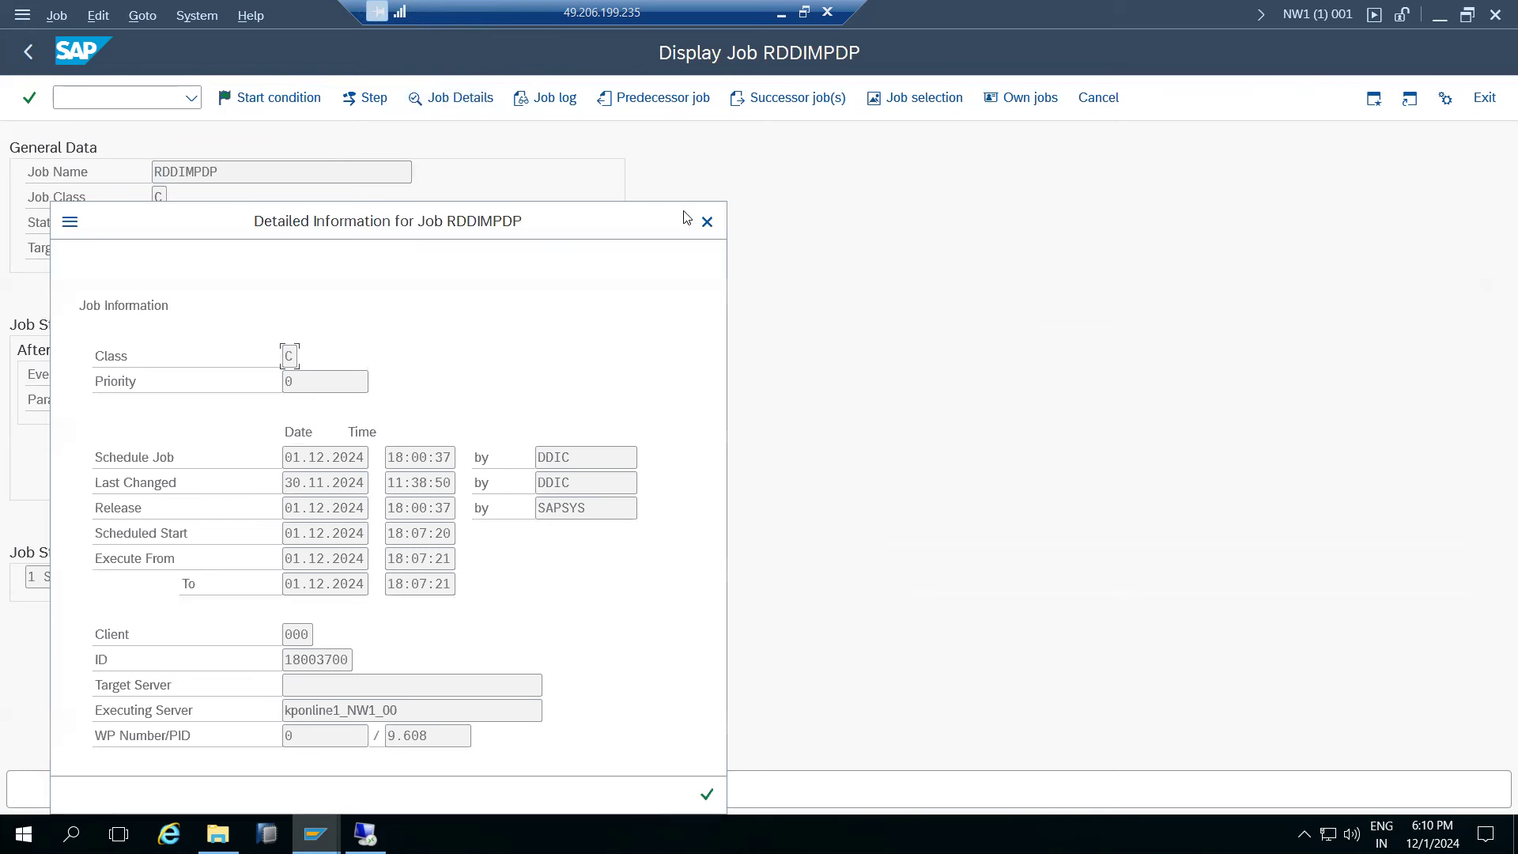
click(707, 221)
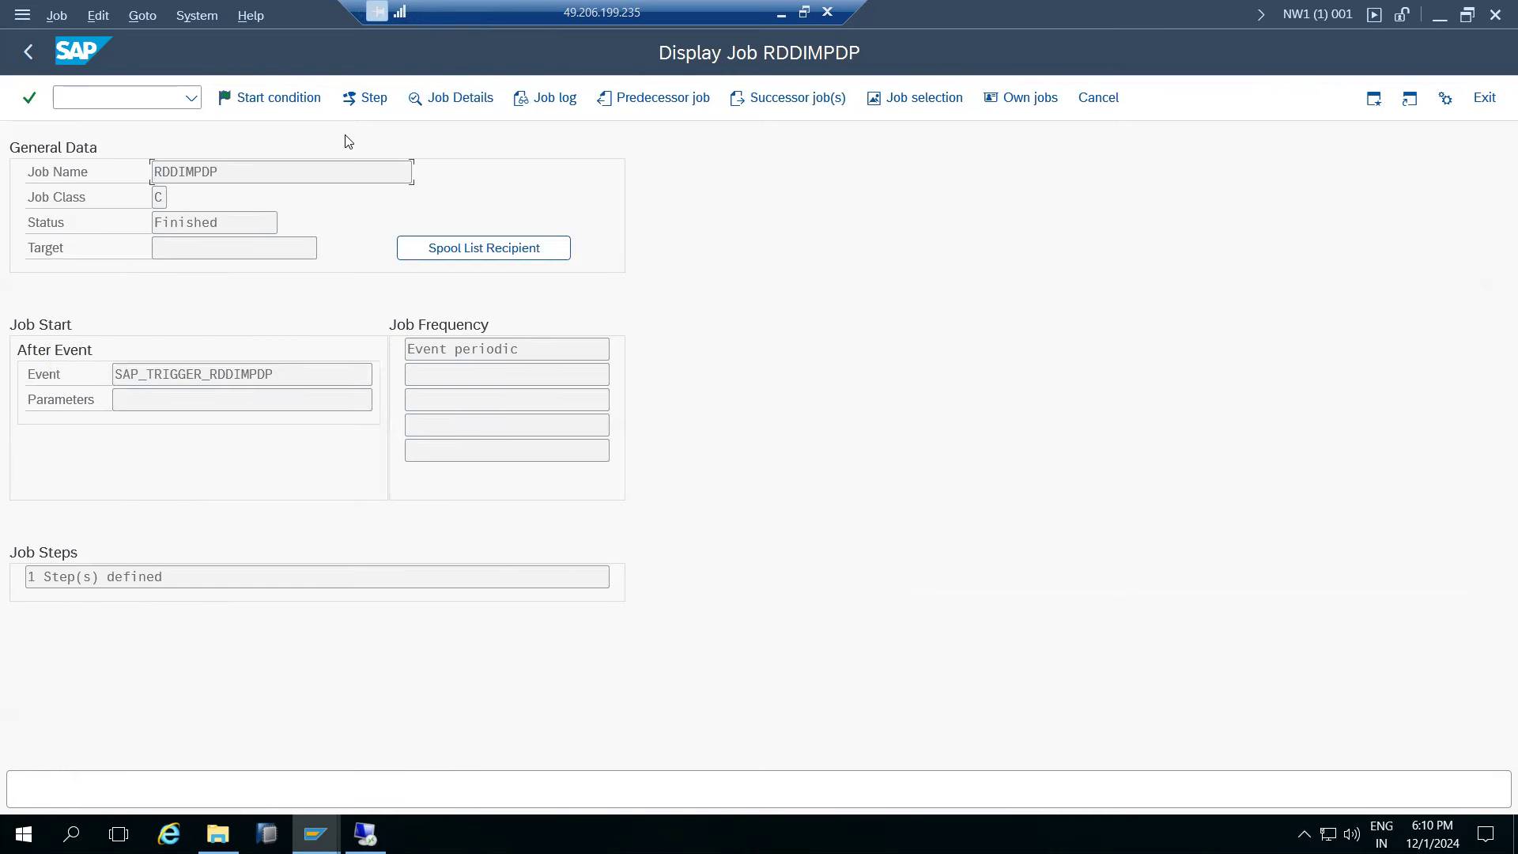
click(366, 98)
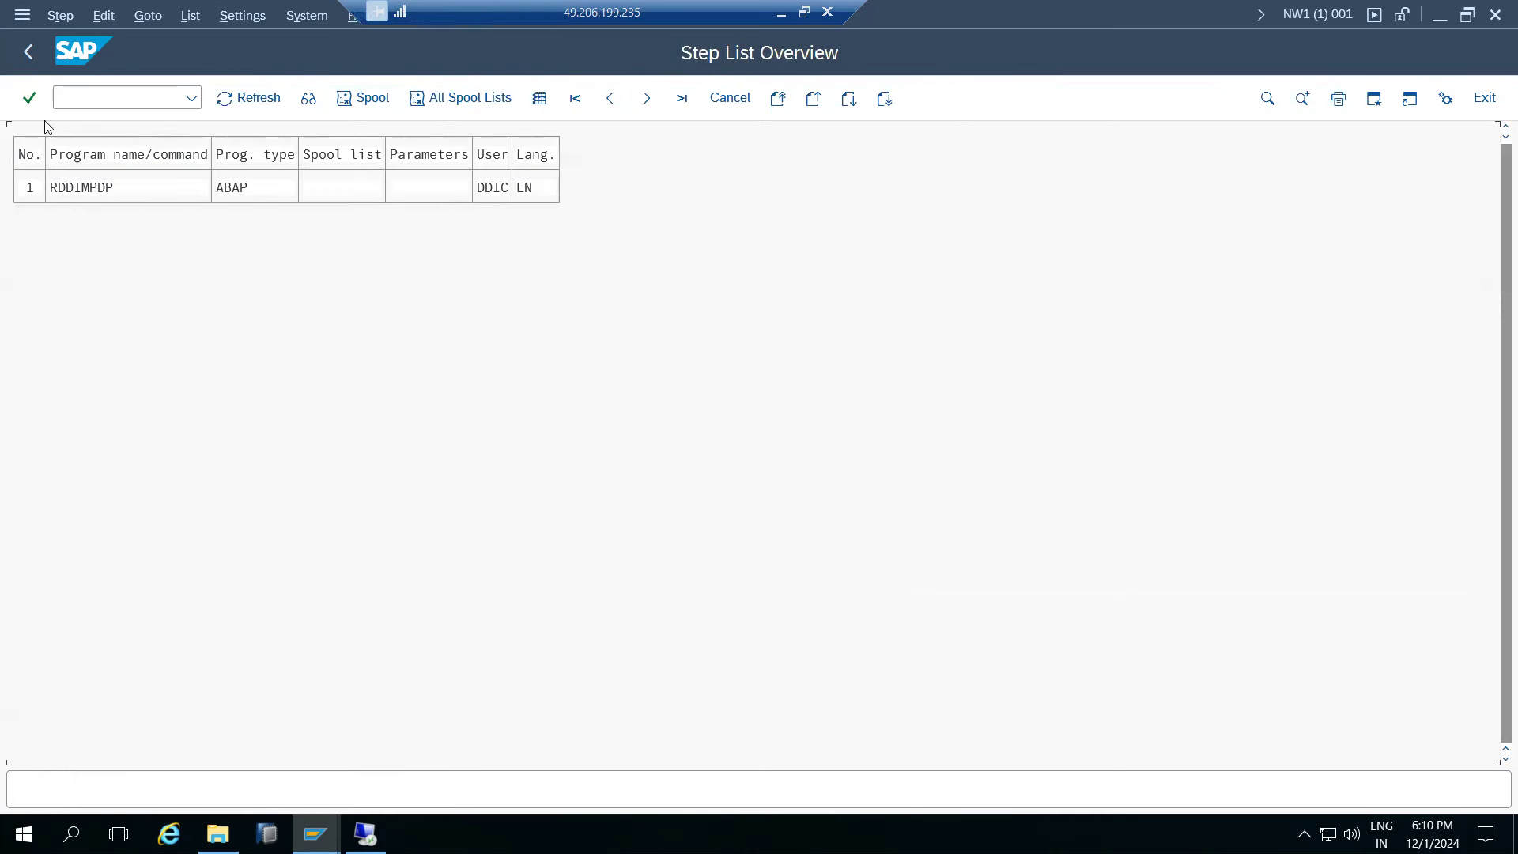
click(28, 52)
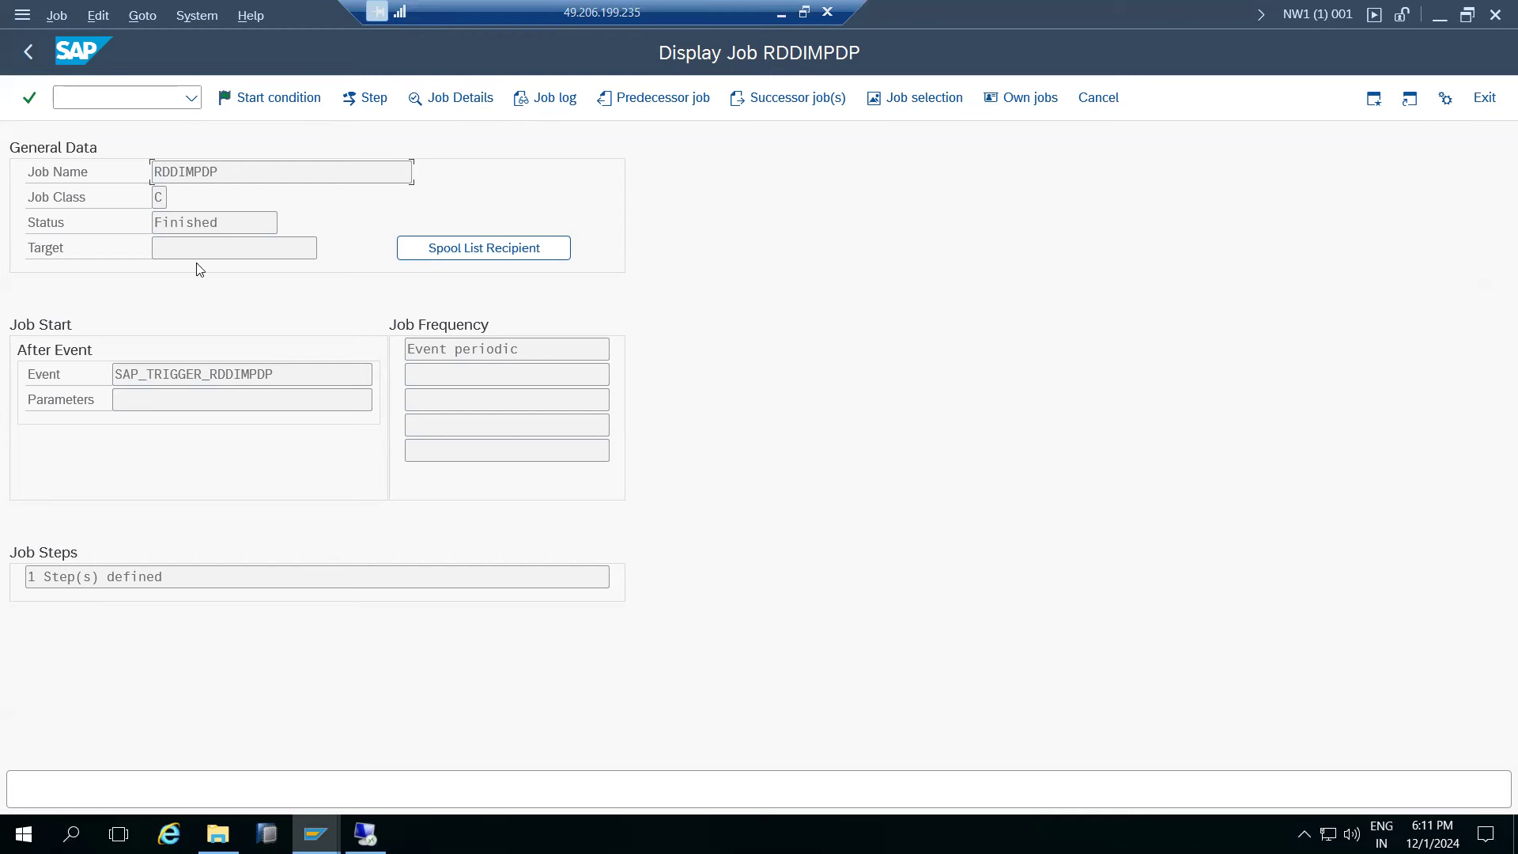
- Re-list the RDD* jobs, then return to the SAP Easy Access menu
click(27, 53)
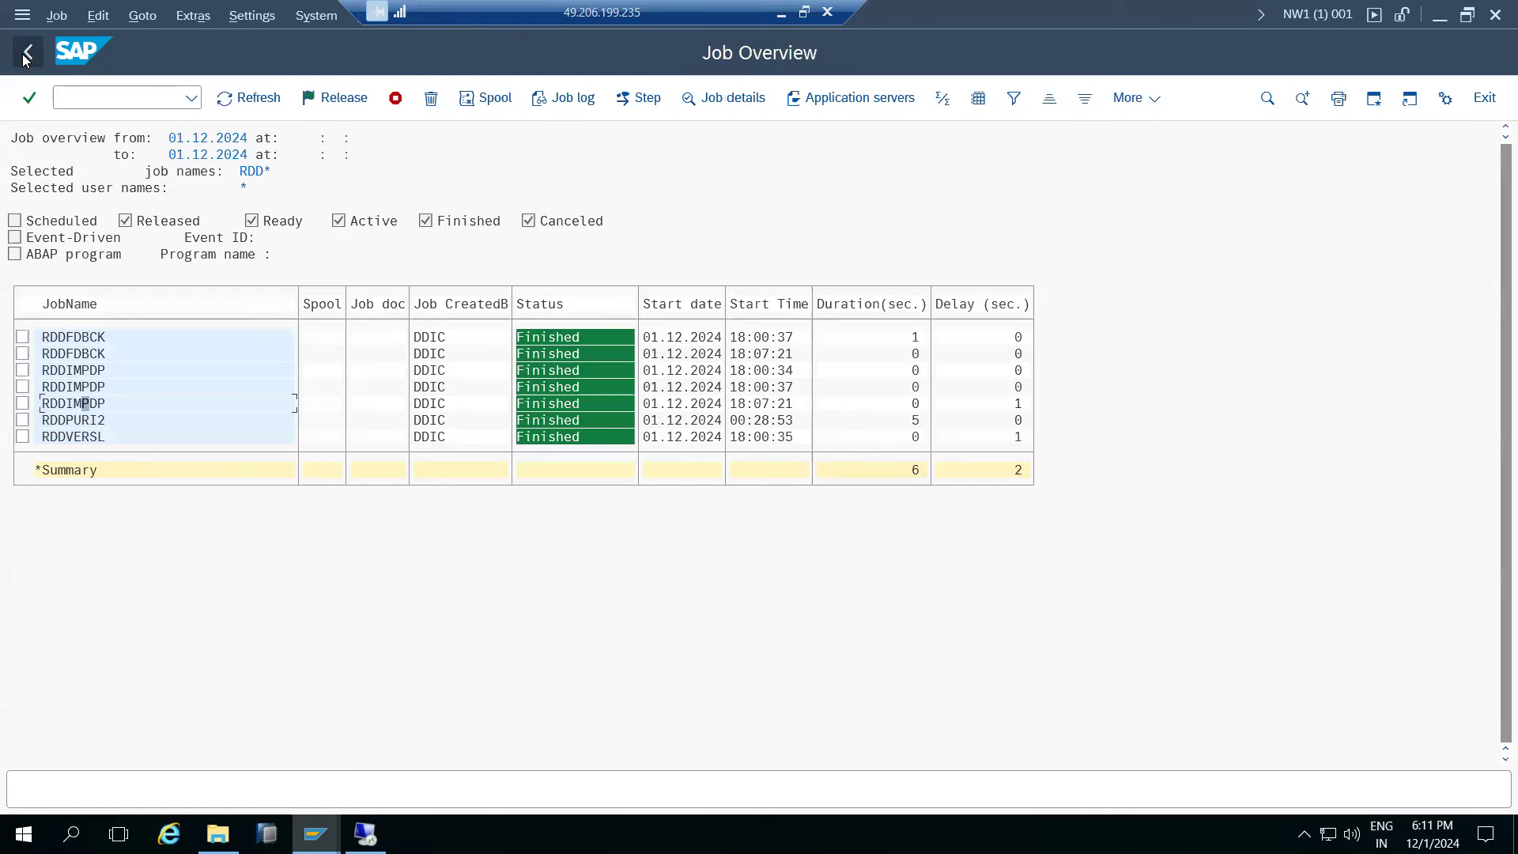
click(32, 56)
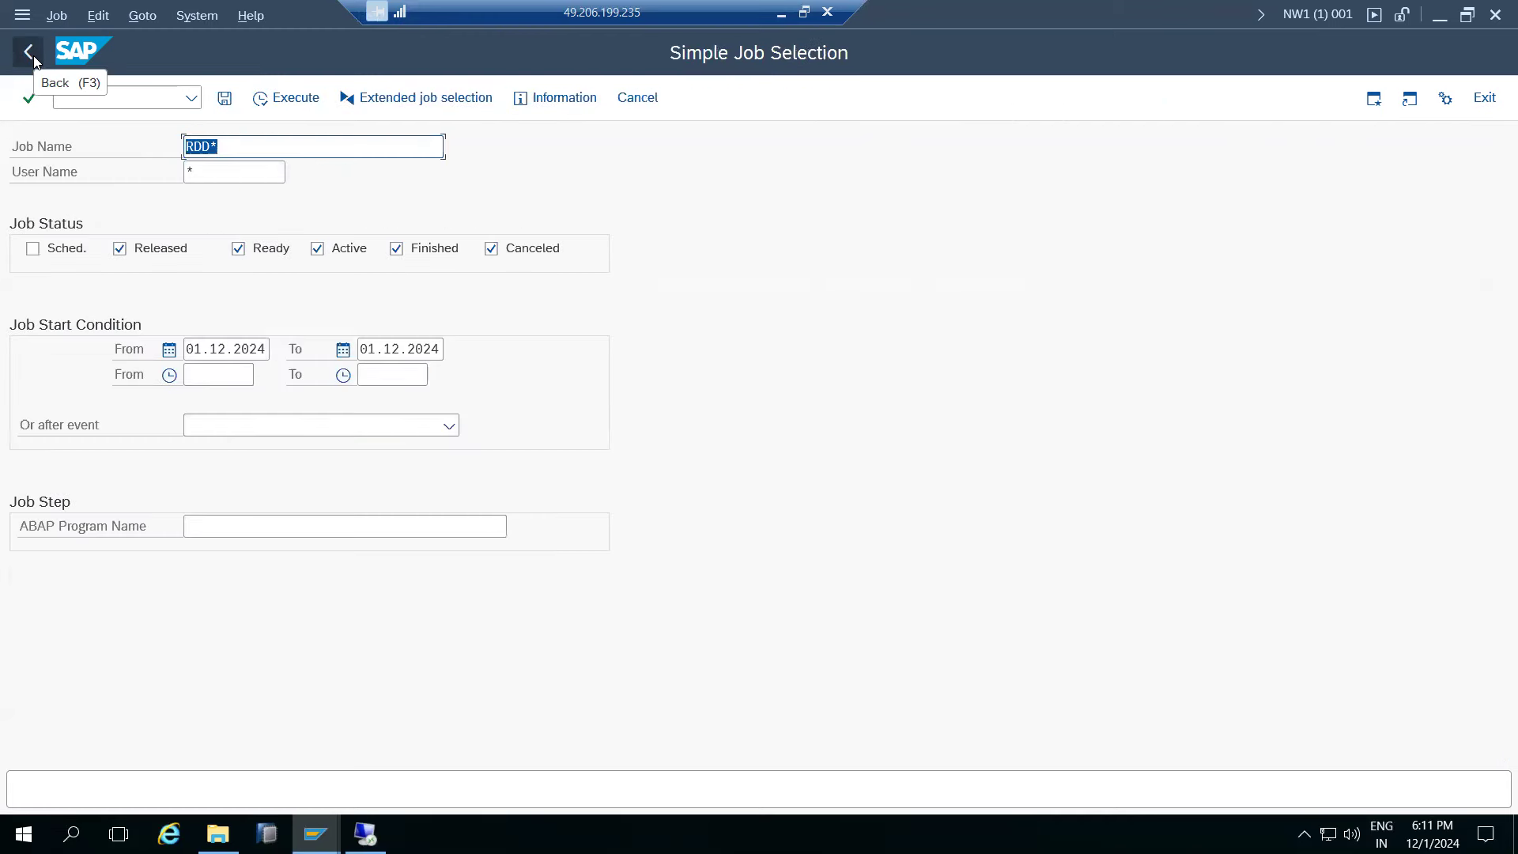
click(286, 101)
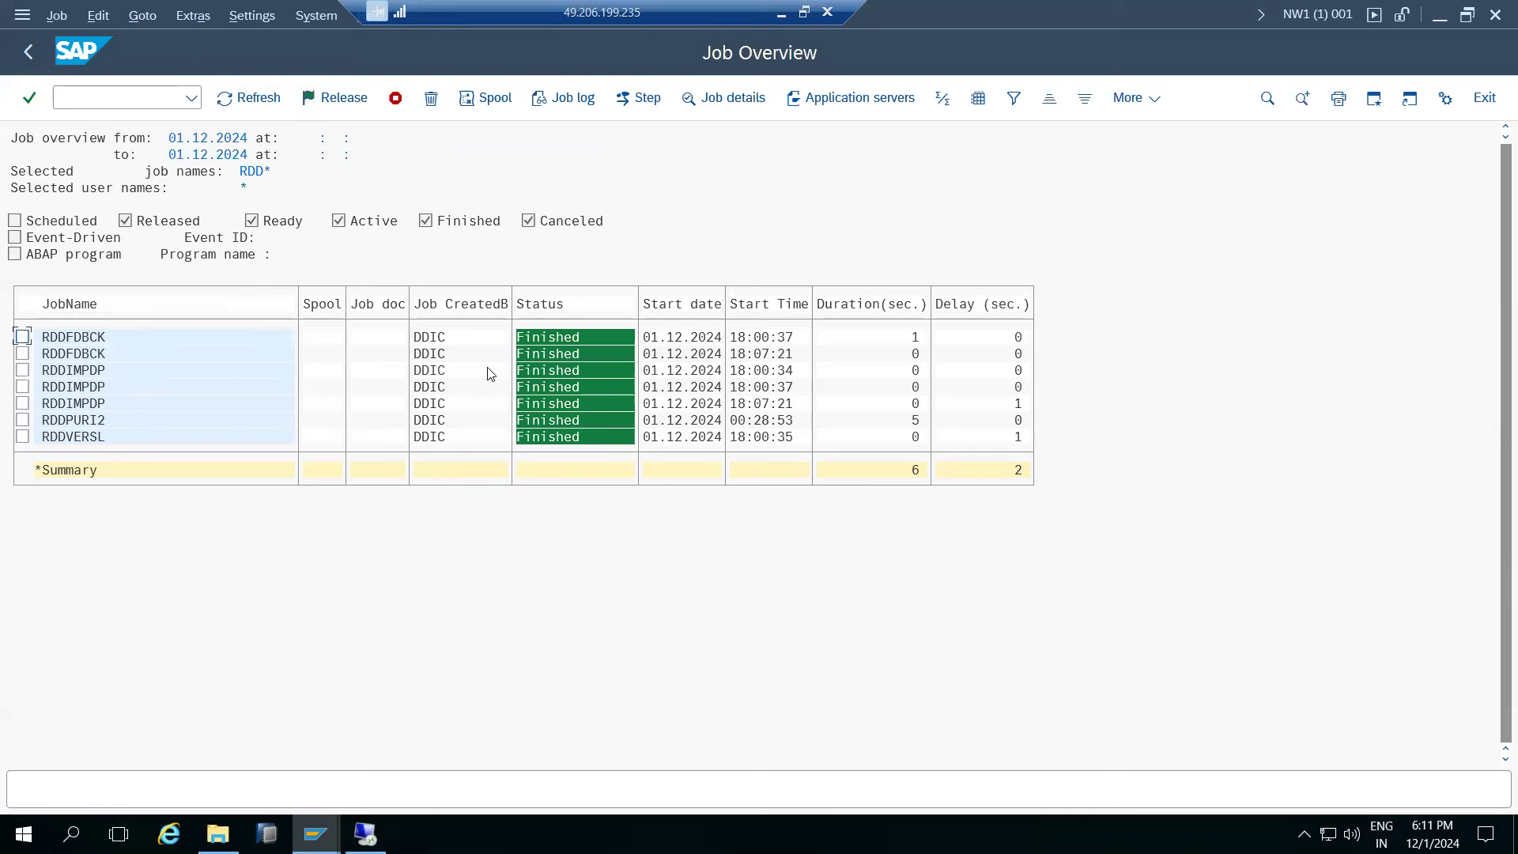
click(30, 52)
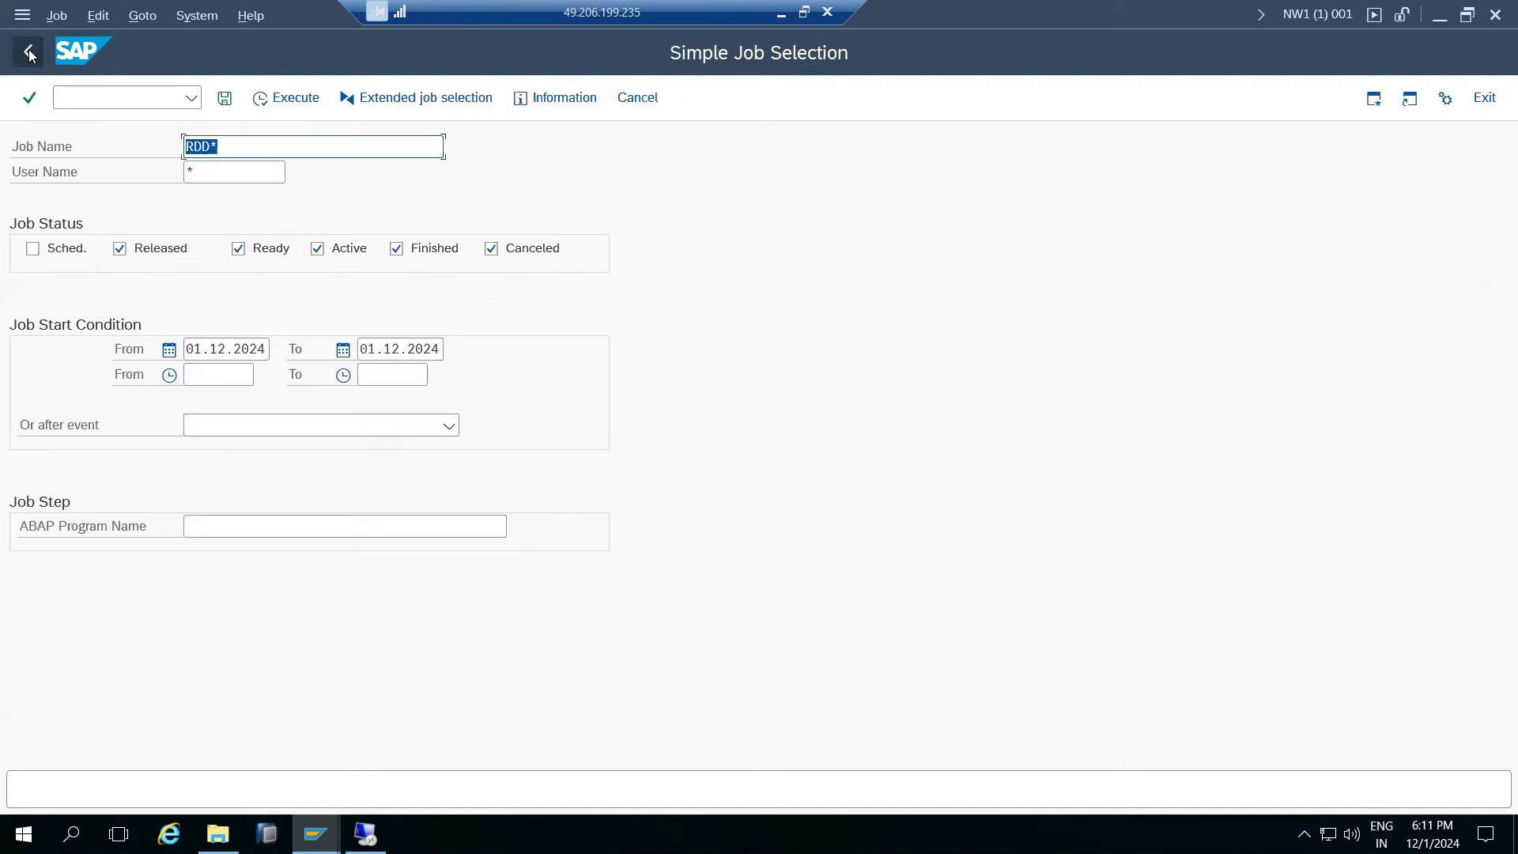
click(30, 52)
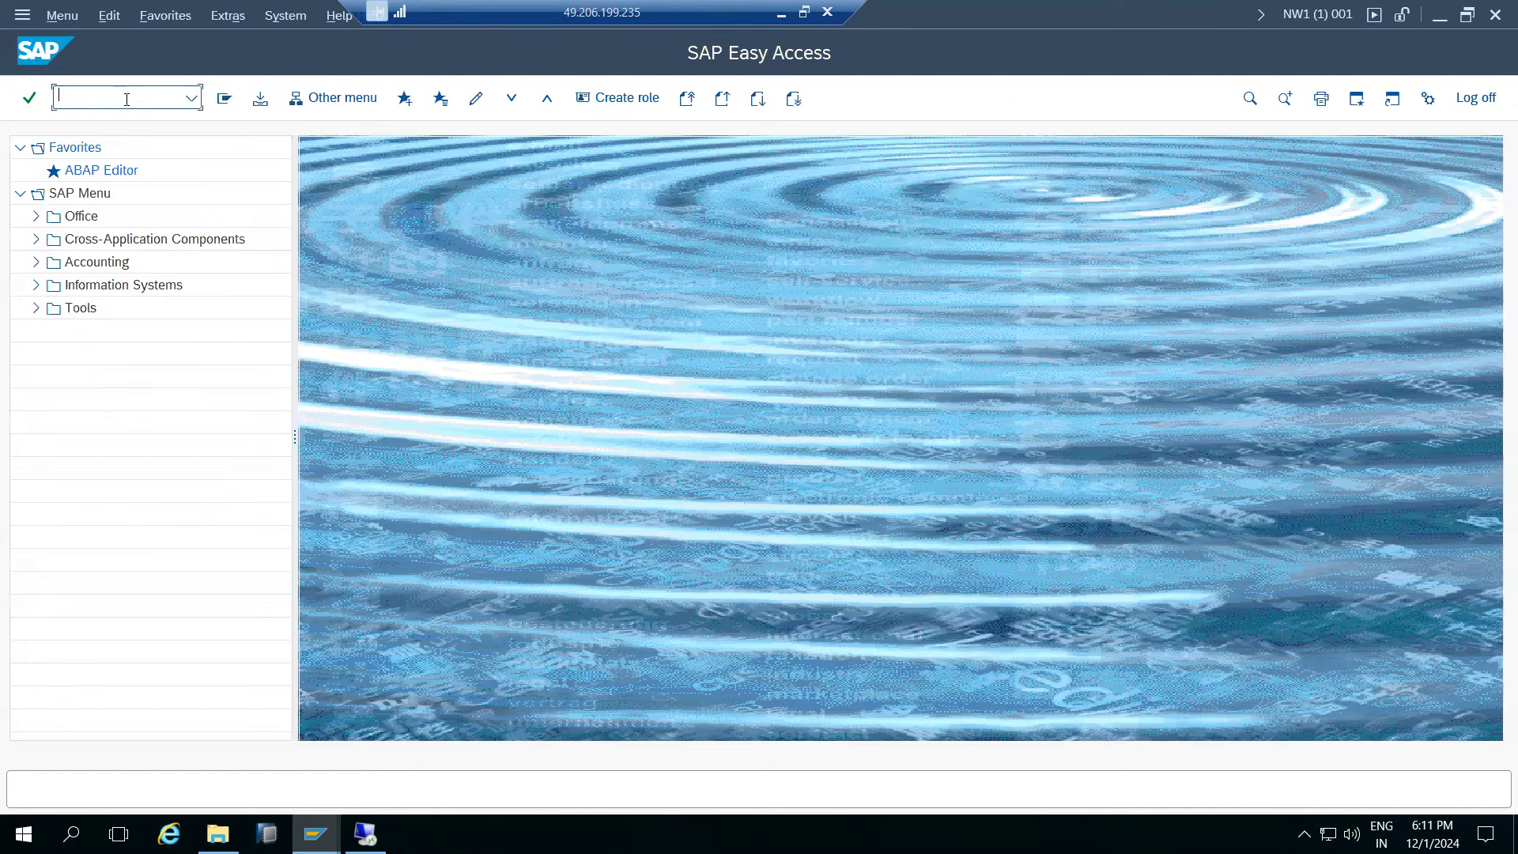
- Return from the ECDK900033 transport logs window to the Transport Organizer
click(316, 834)
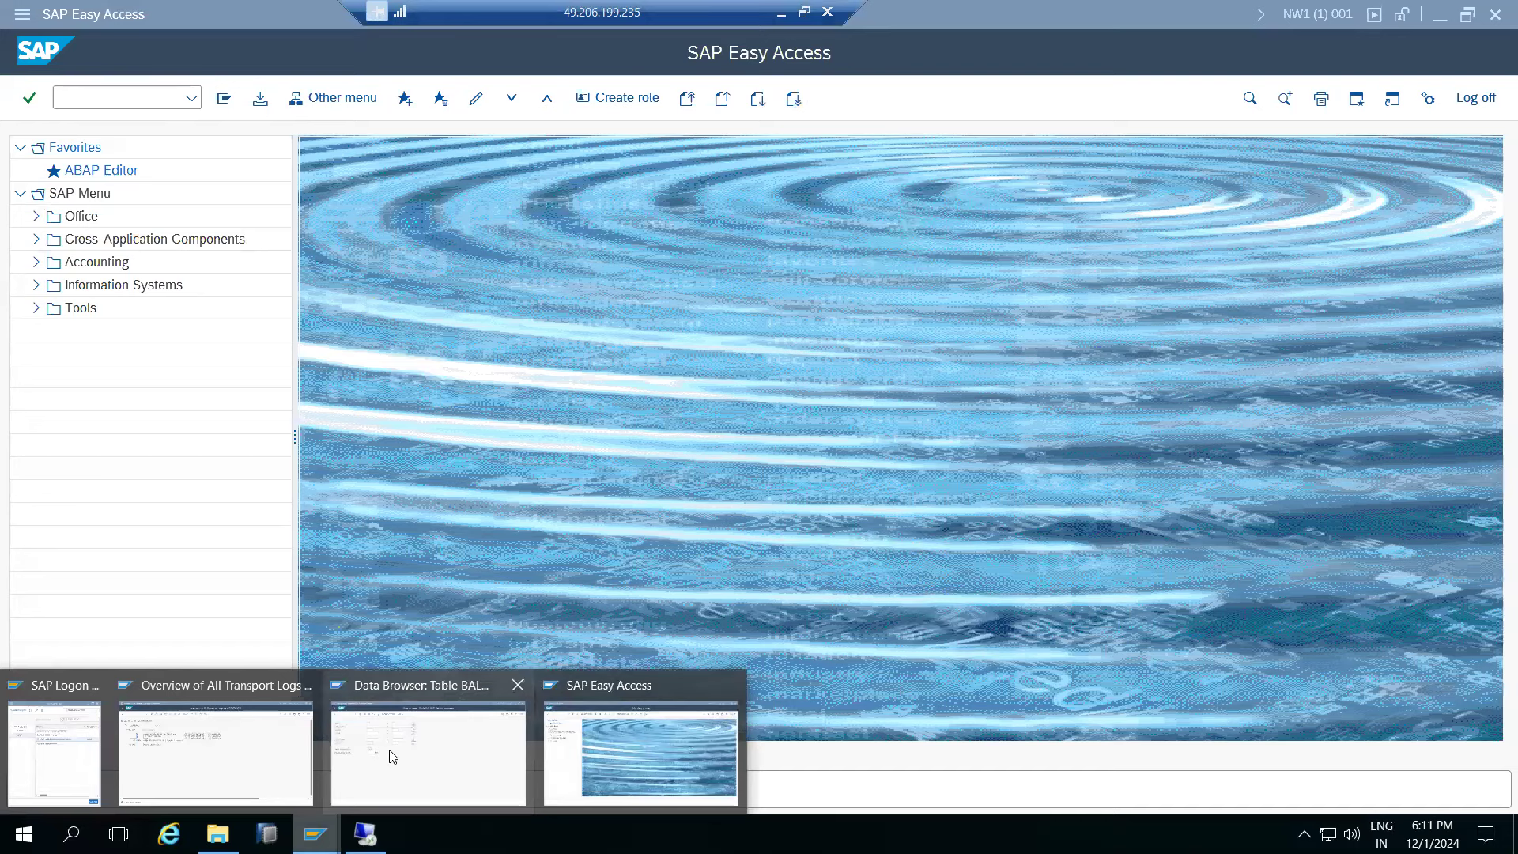
click(200, 753)
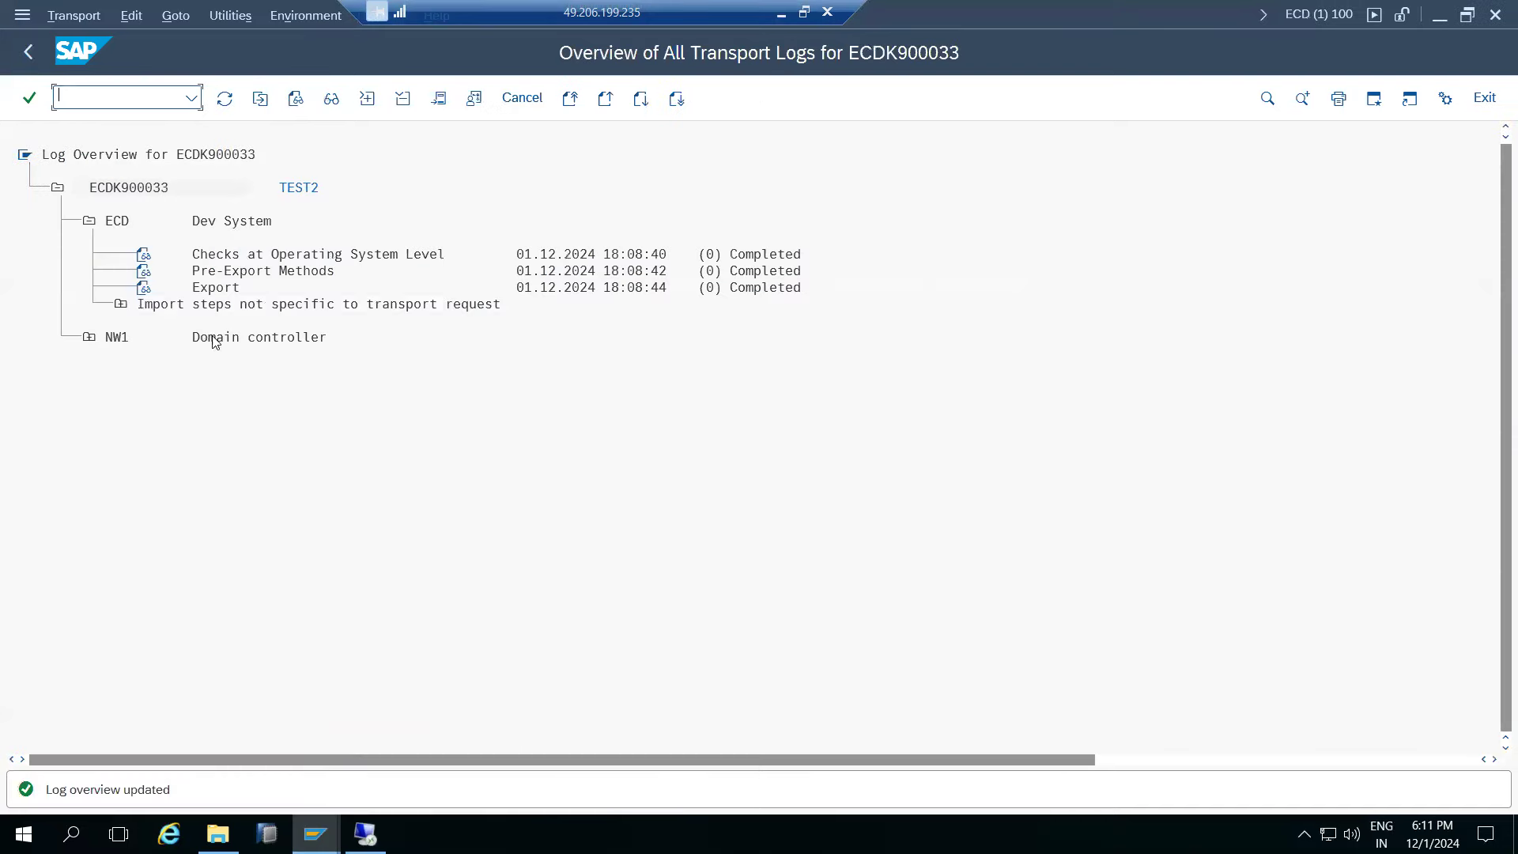
click(27, 49)
click(28, 49)
- Create and save customizing request TEST3, producing ECDK900035
click(224, 98)
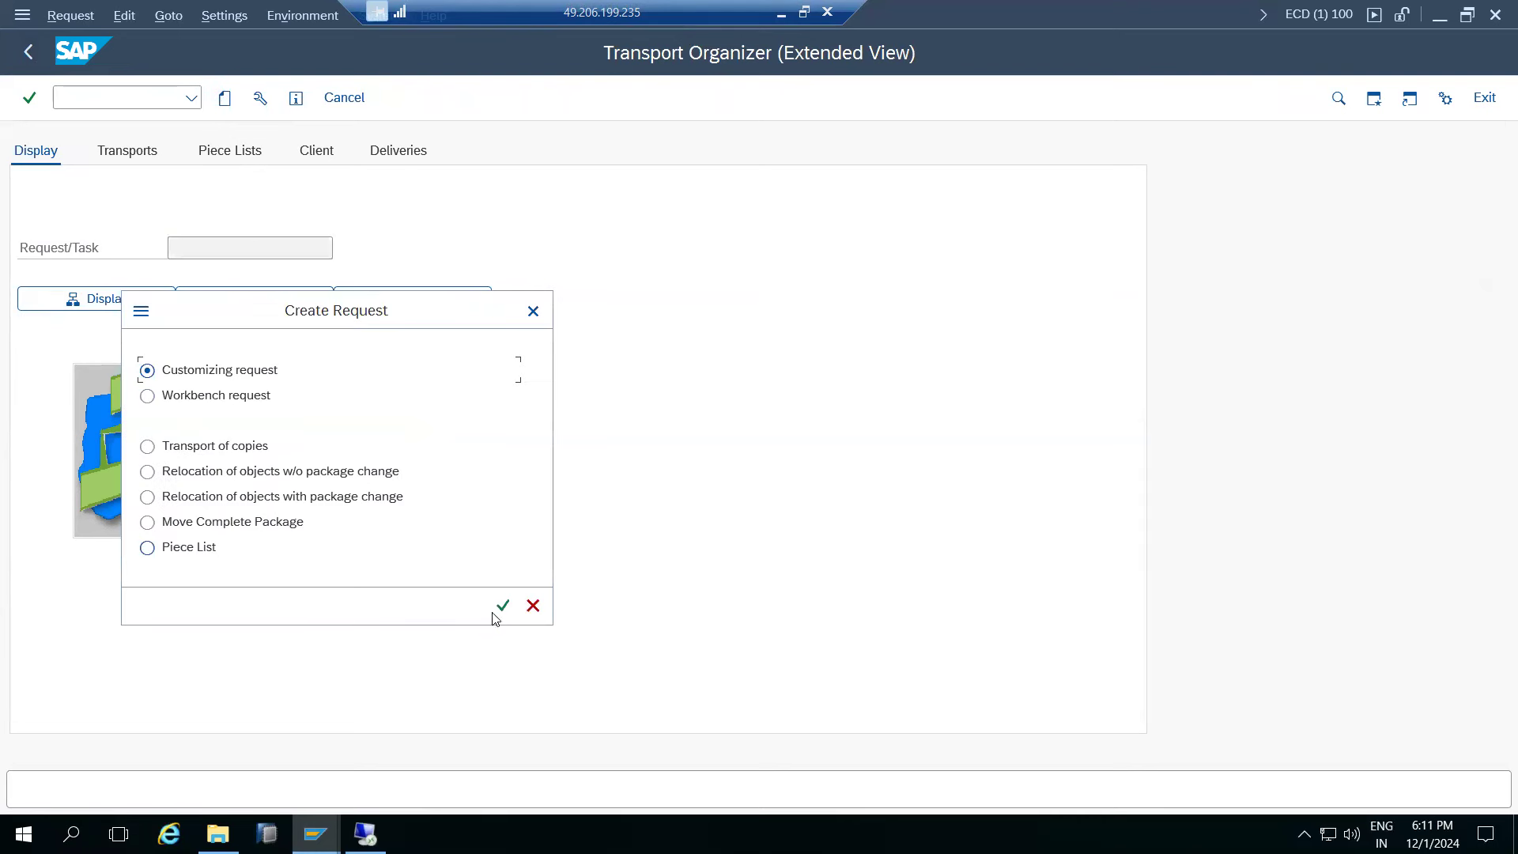
click(501, 606)
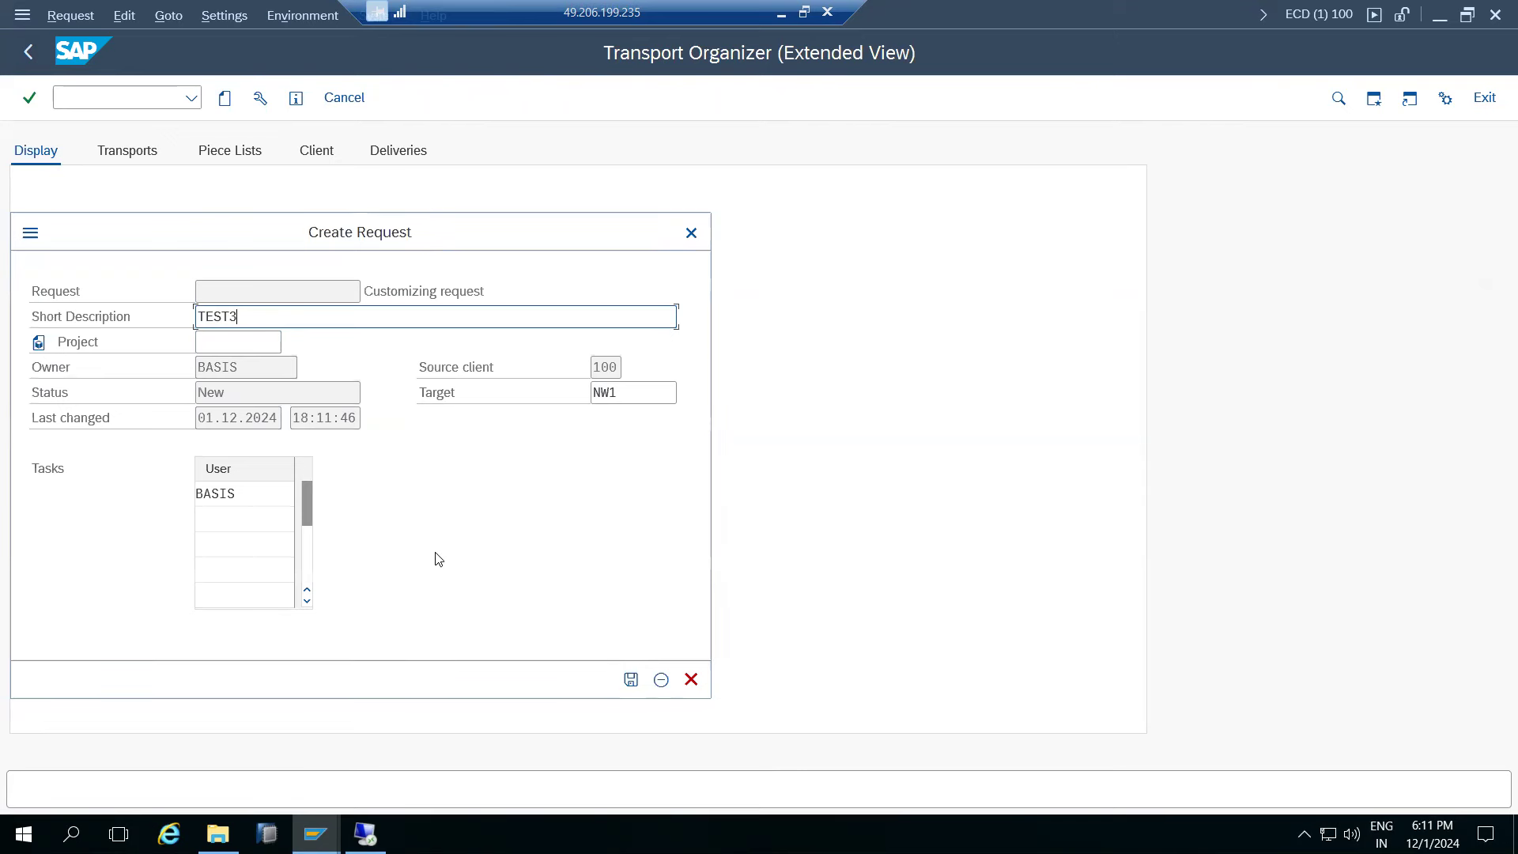
click(630, 679)
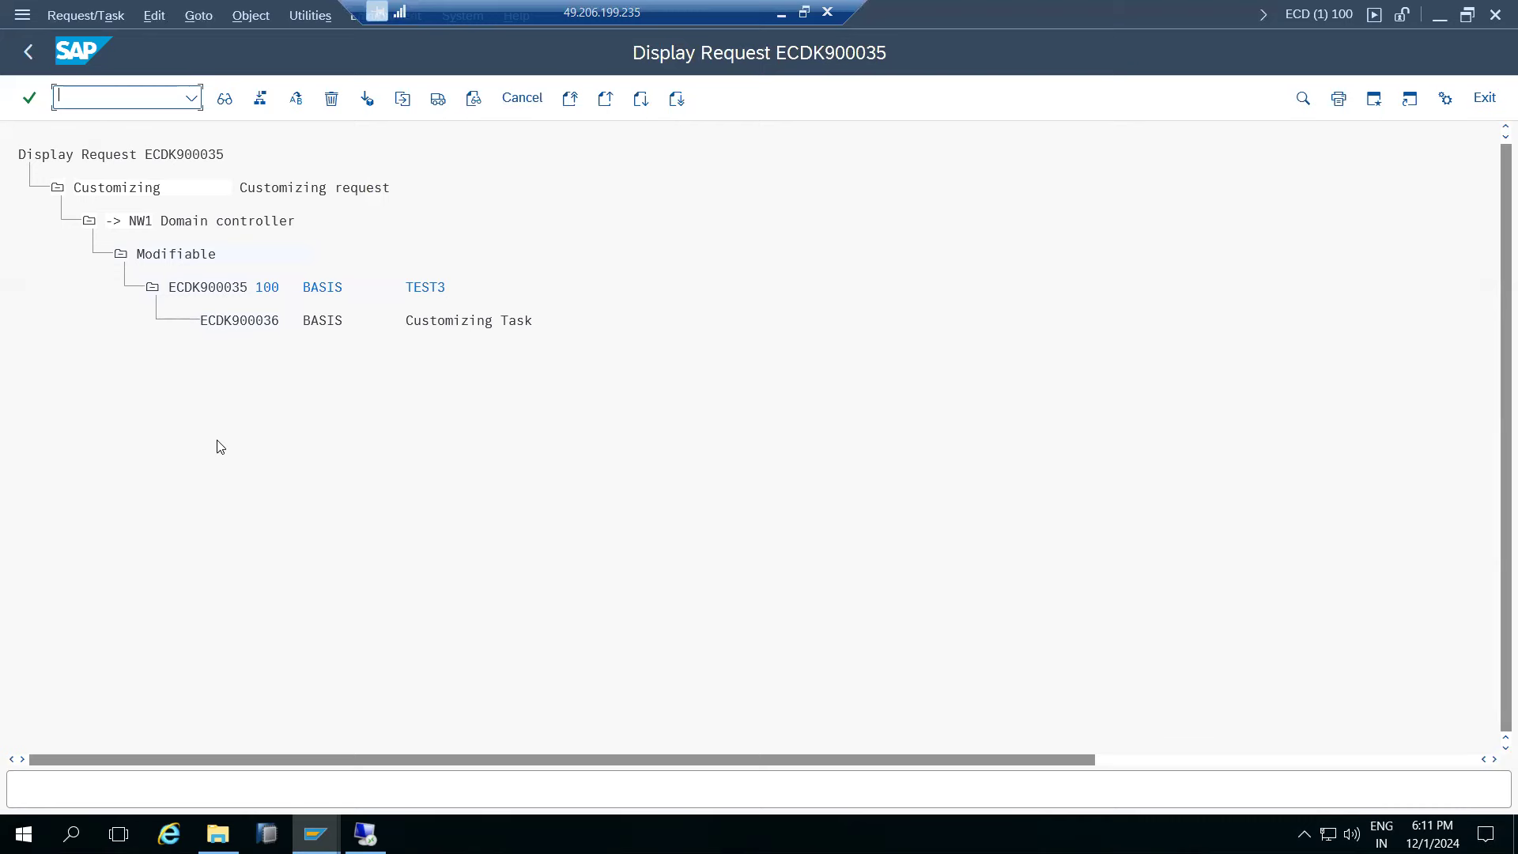
click(364, 834)
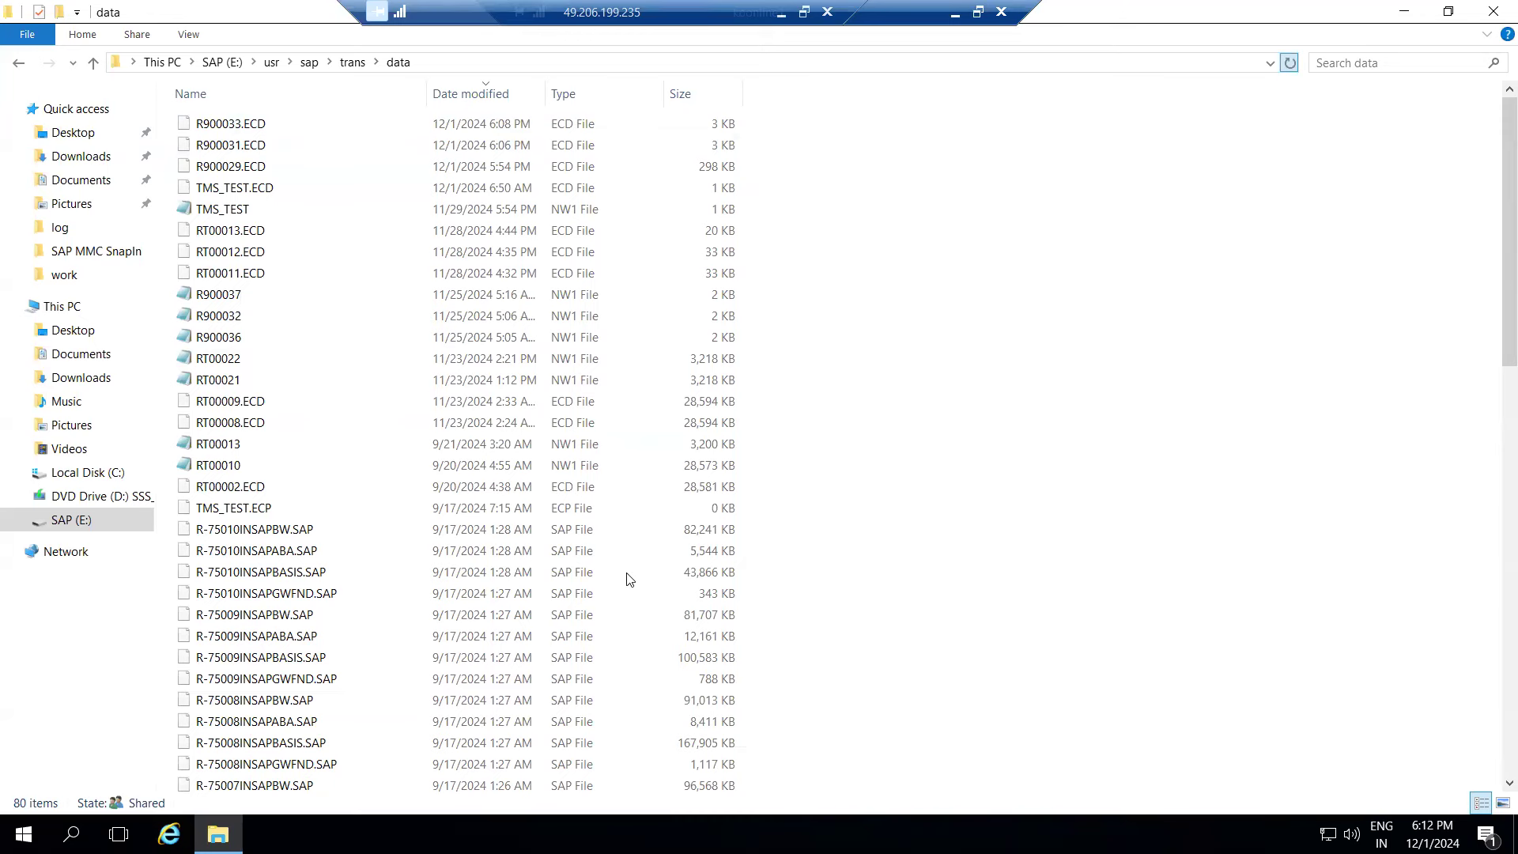
- Release transport request ECDK900035 so it exports from ECD
click(954, 15)
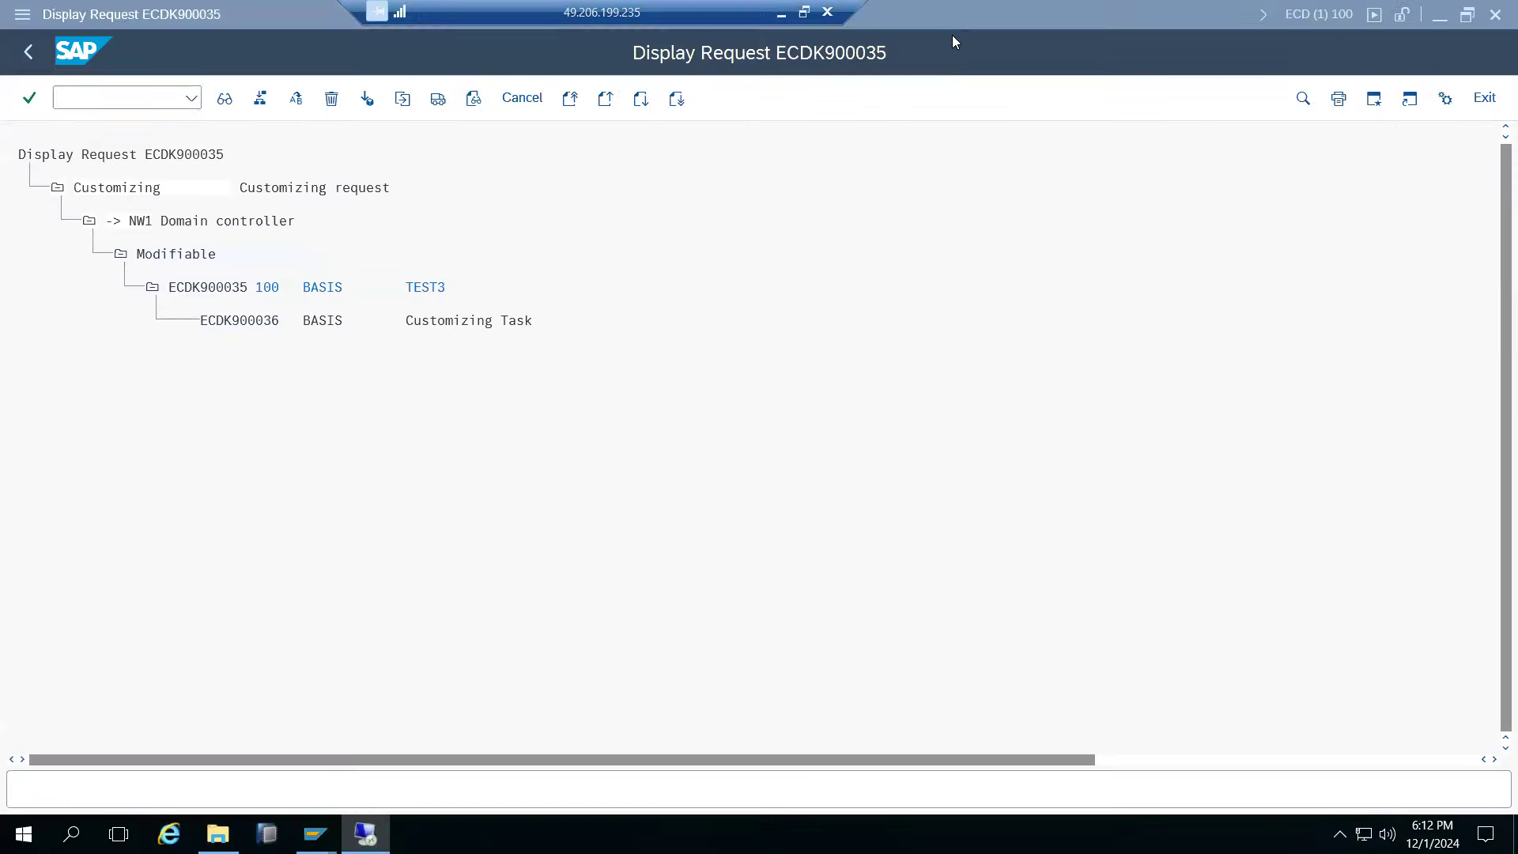
click(232, 286)
click(438, 98)
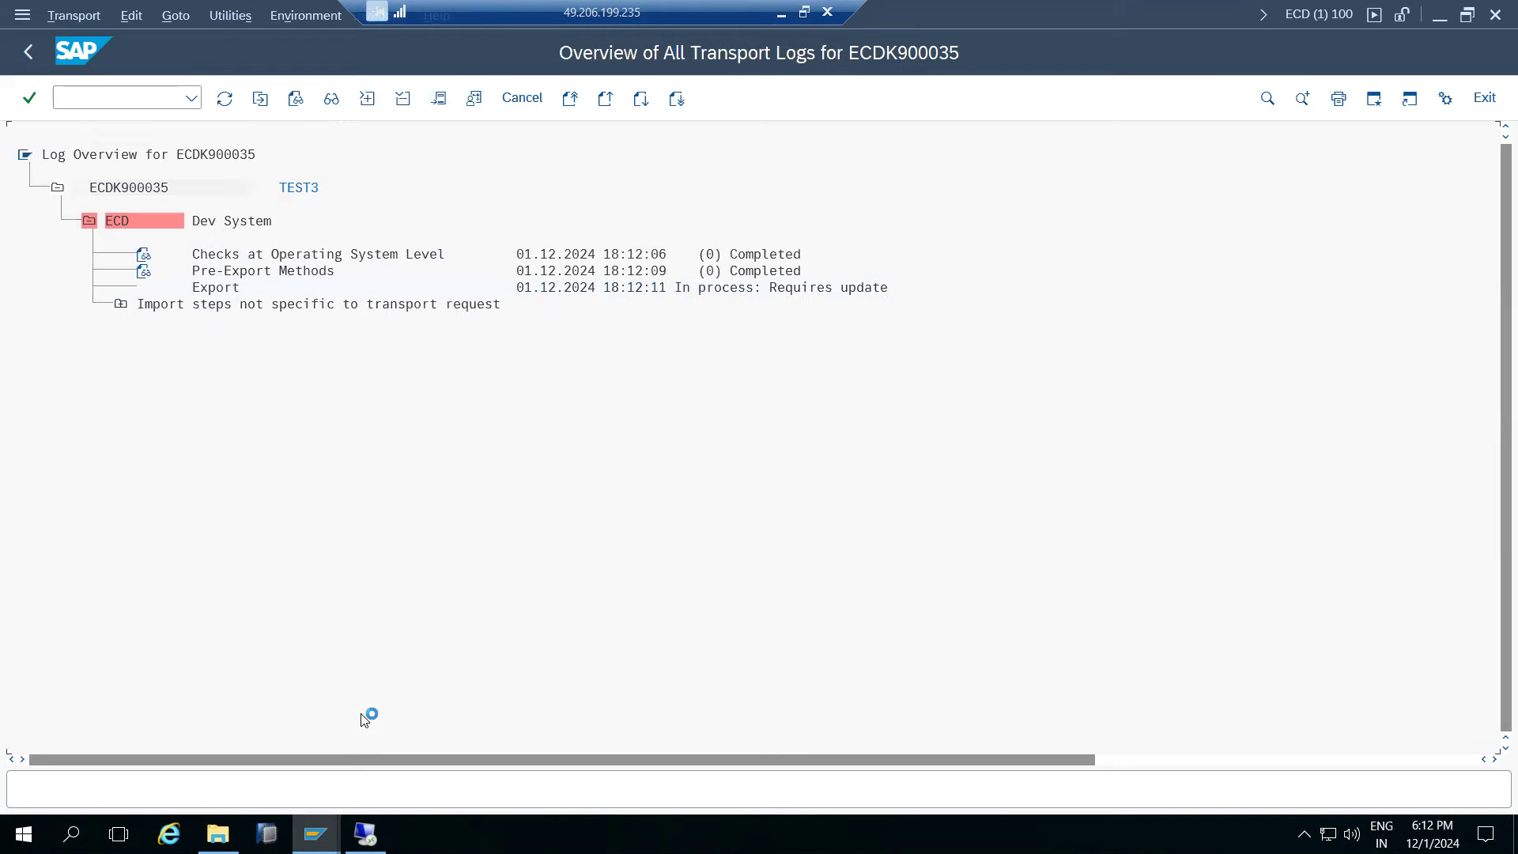
click(365, 834)
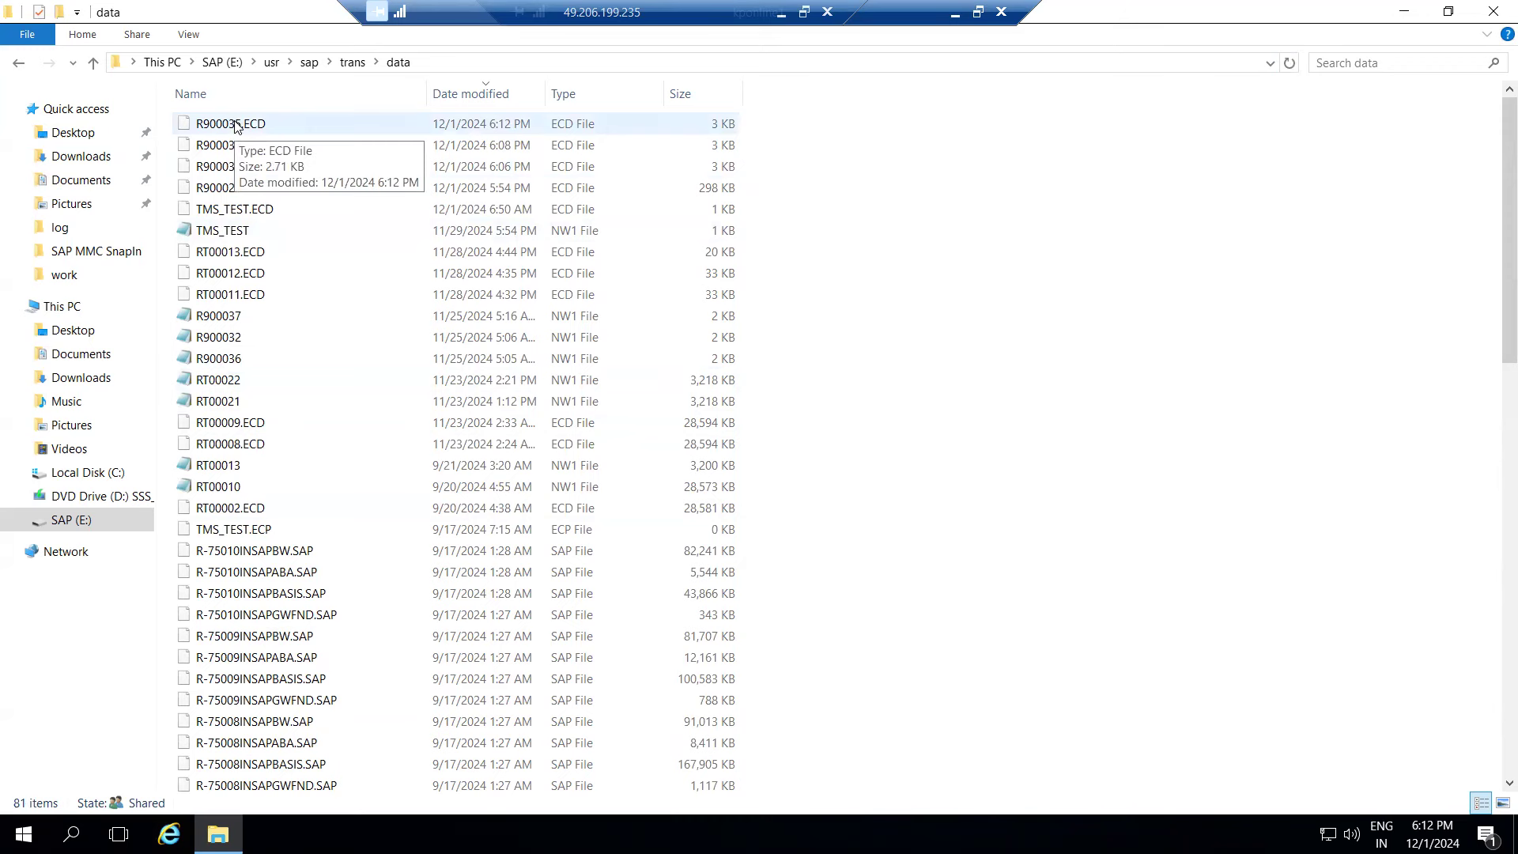
- Check the trans cofiles folder for ECDK900035, then move to the buffer folder
click(353, 62)
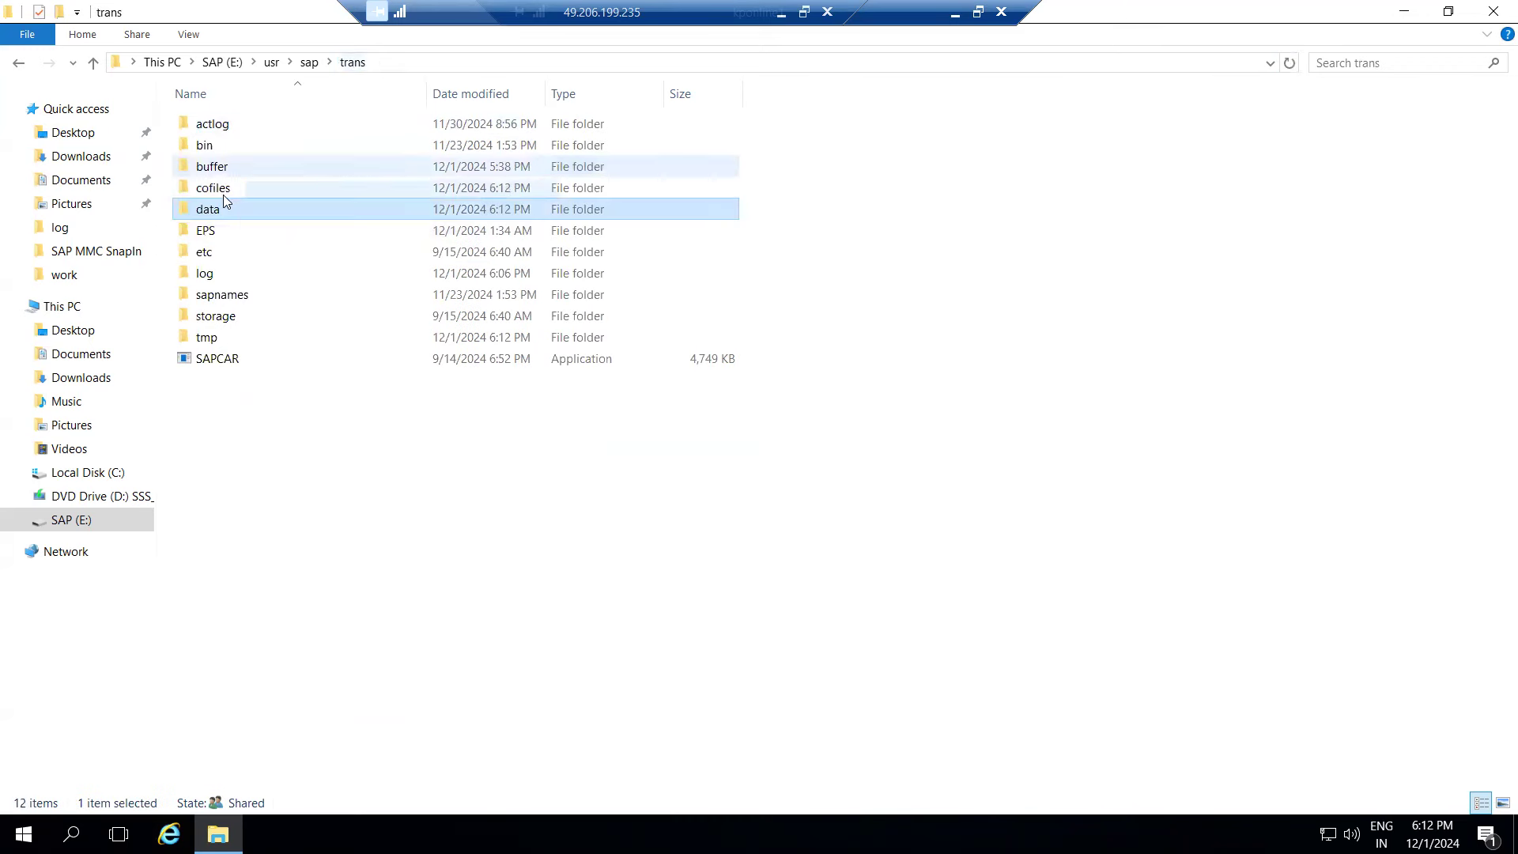
double_click(218, 189)
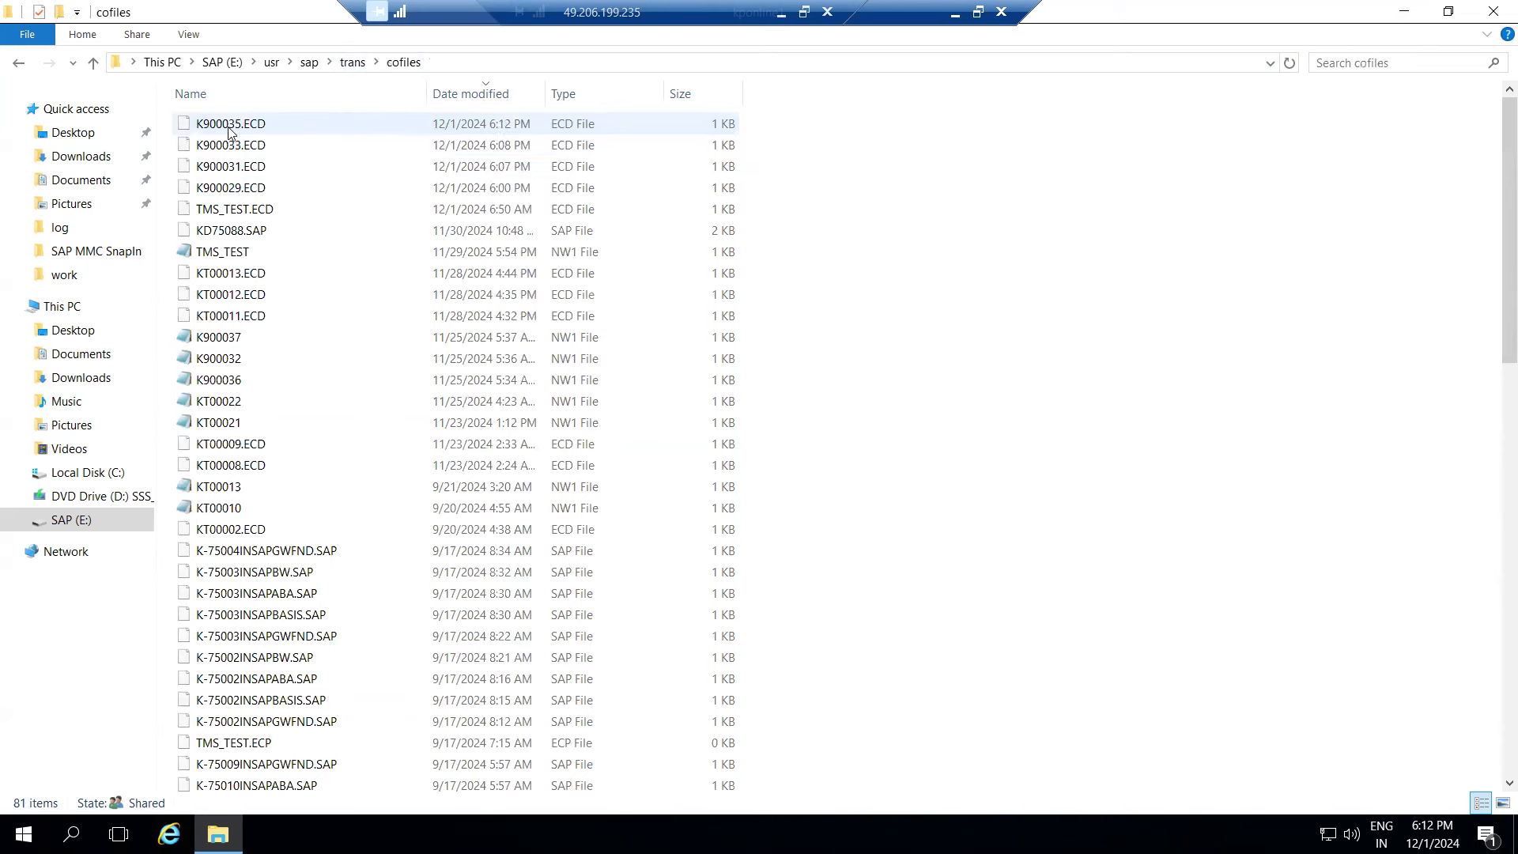
click(353, 62)
double_click(211, 166)
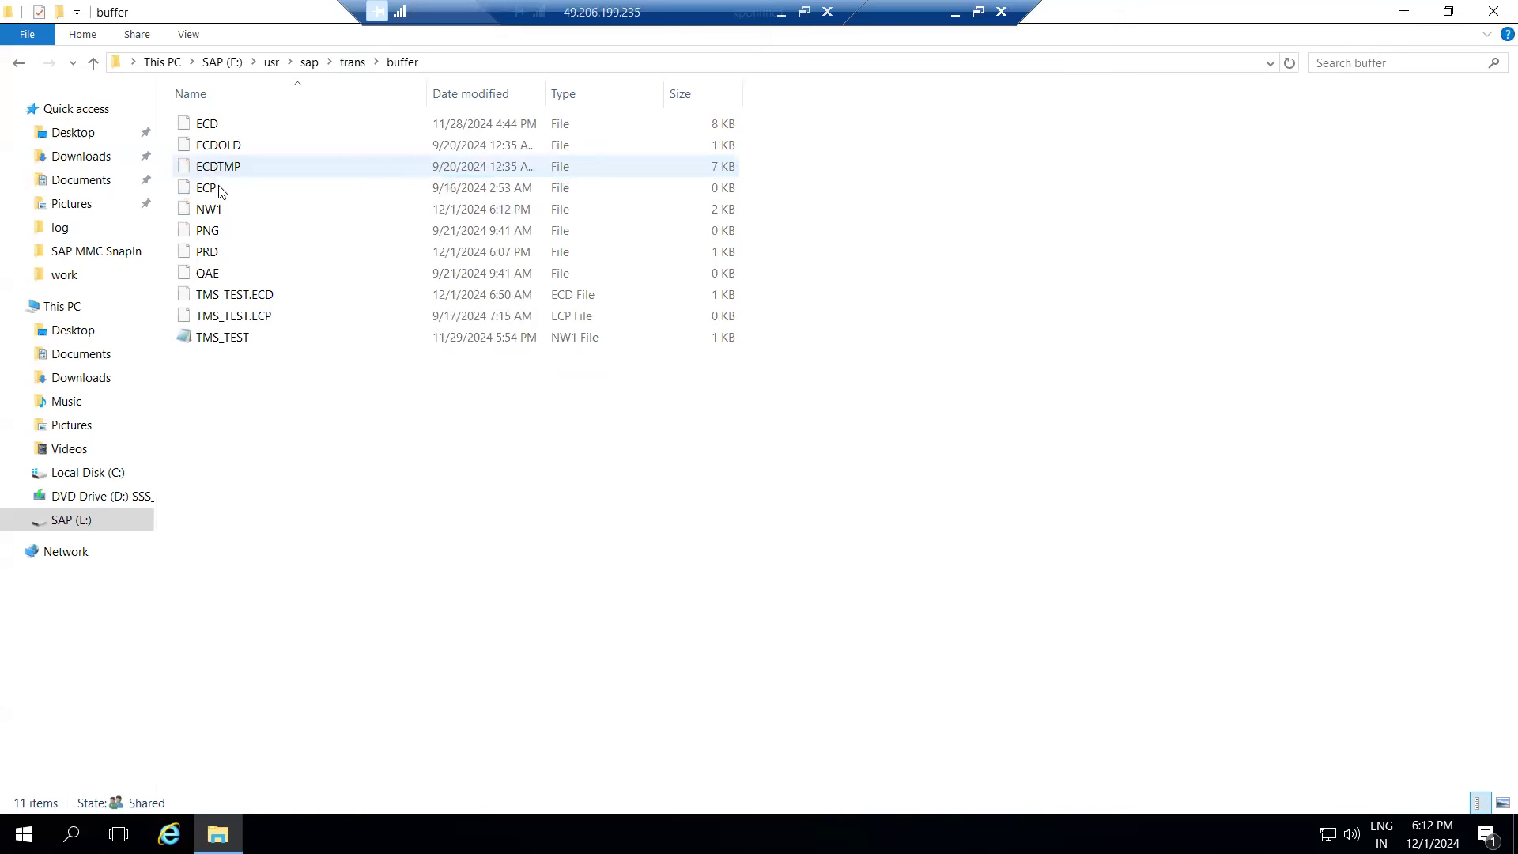
- Inspect the NW1 buffer file in Notepad, which lists ECDK900029 through ECDK900035
double_click(209, 209)
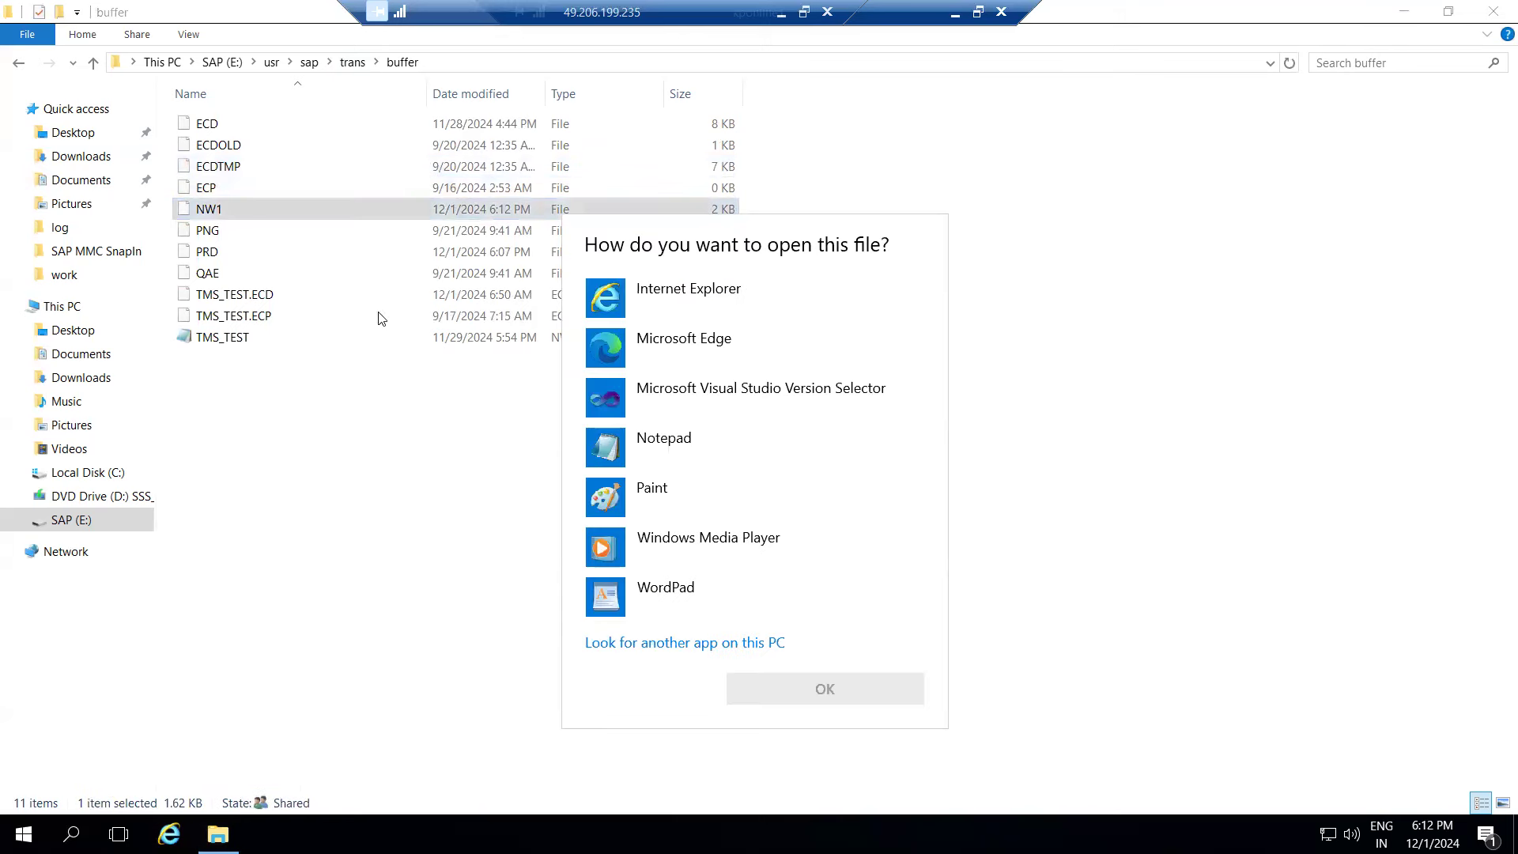
double_click(634, 448)
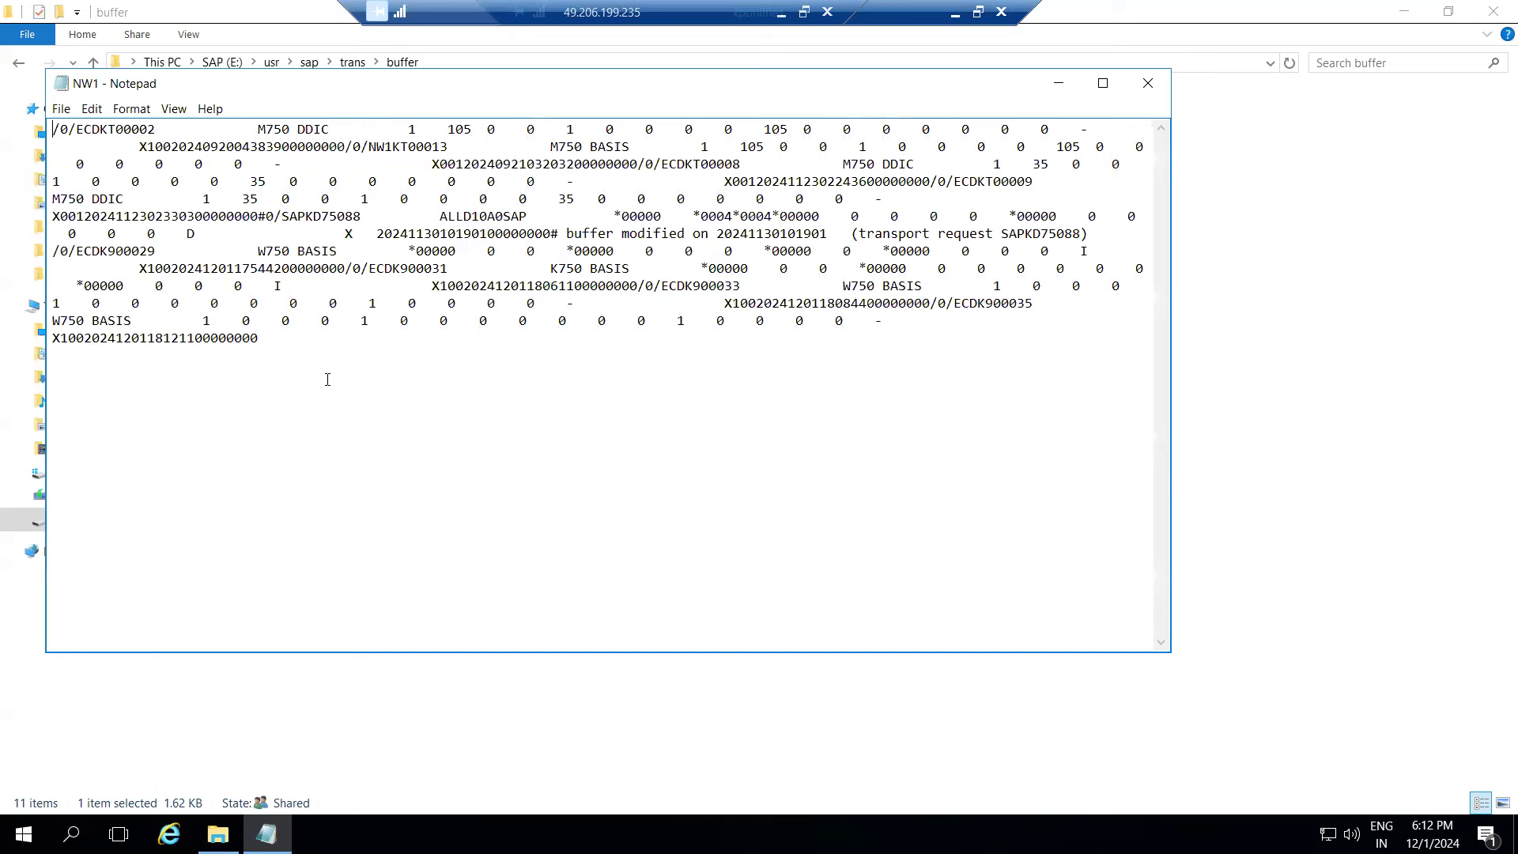
drag(409, 265, 451, 265)
click(131, 108)
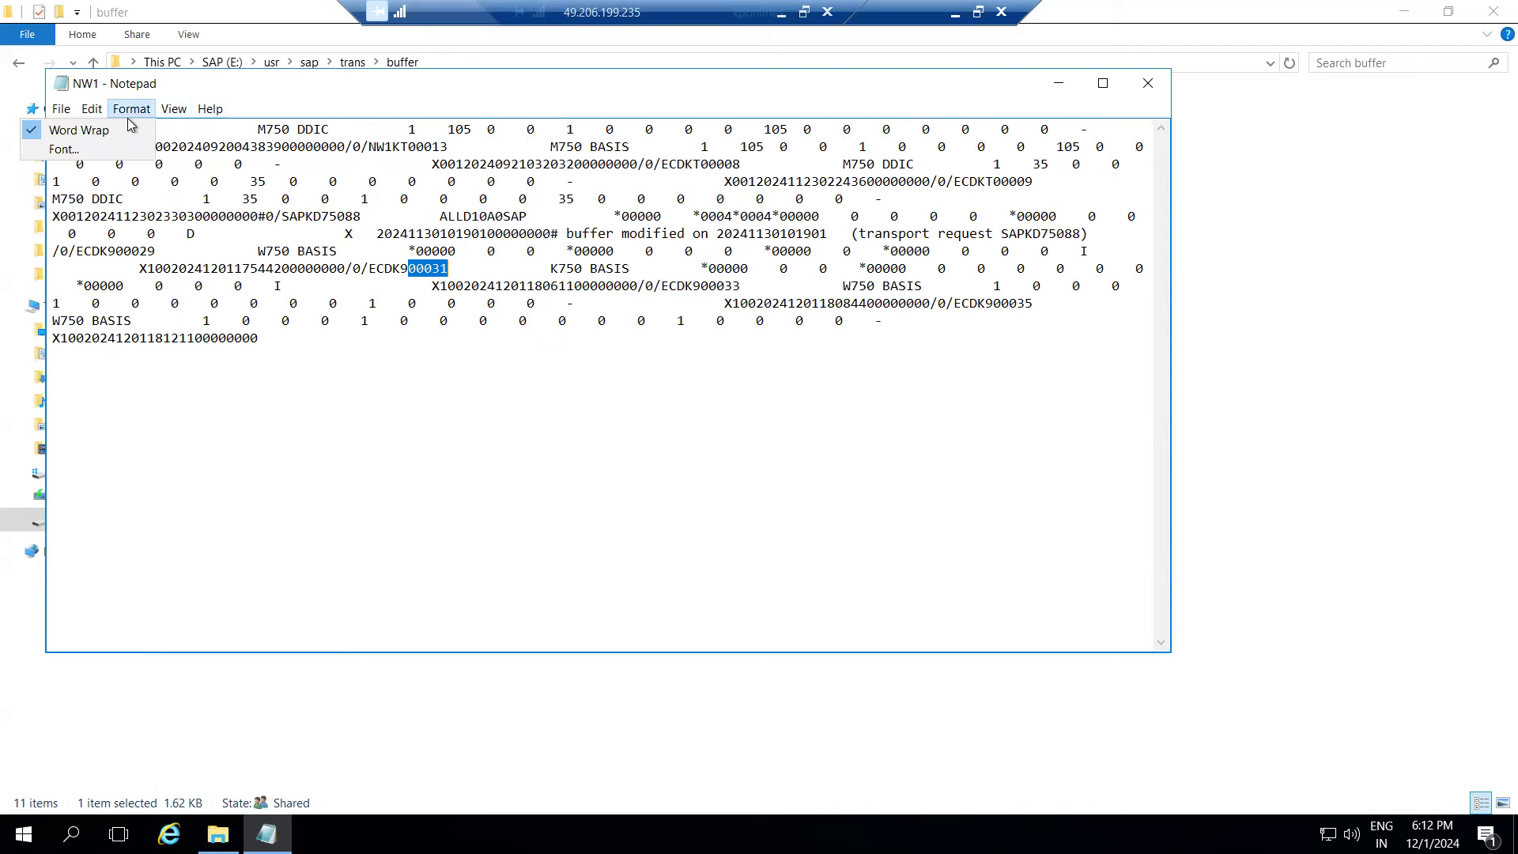
click(915, 220)
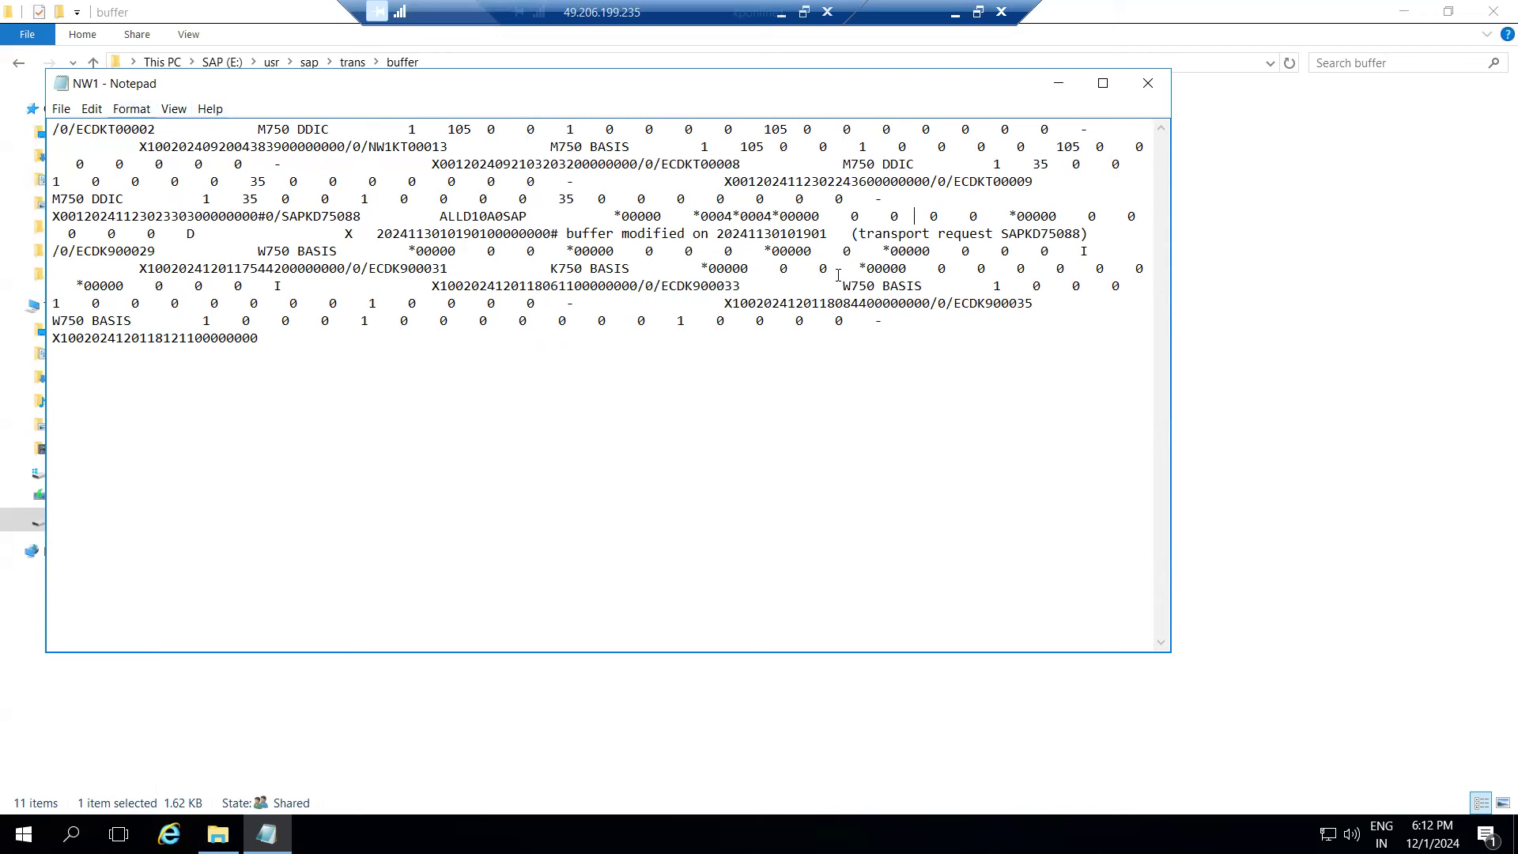
click(1148, 83)
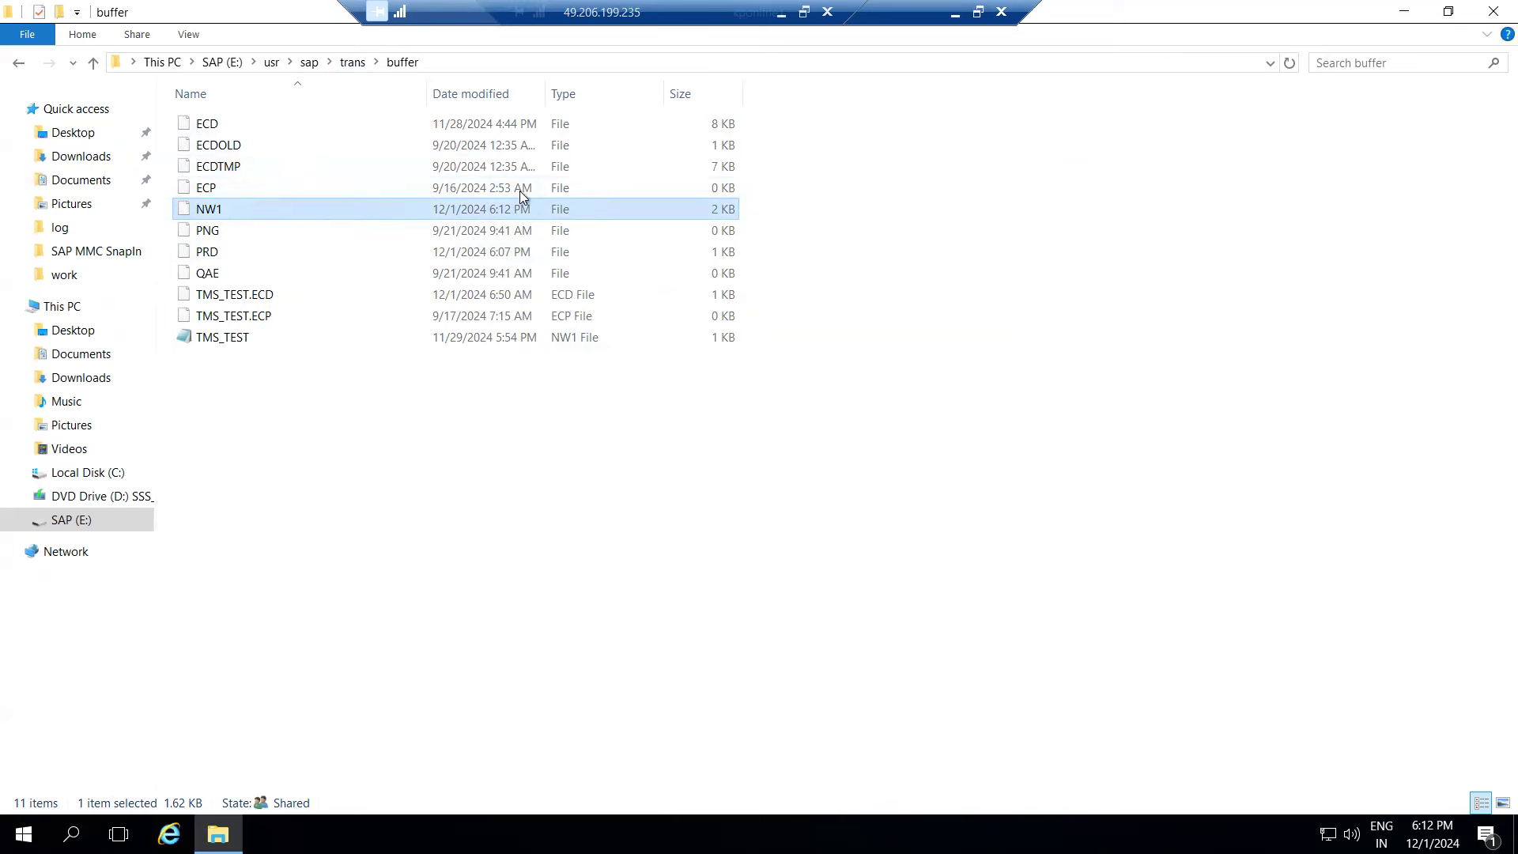
- Run STMS in the NW1 session and refresh the Import Overview queues
click(958, 14)
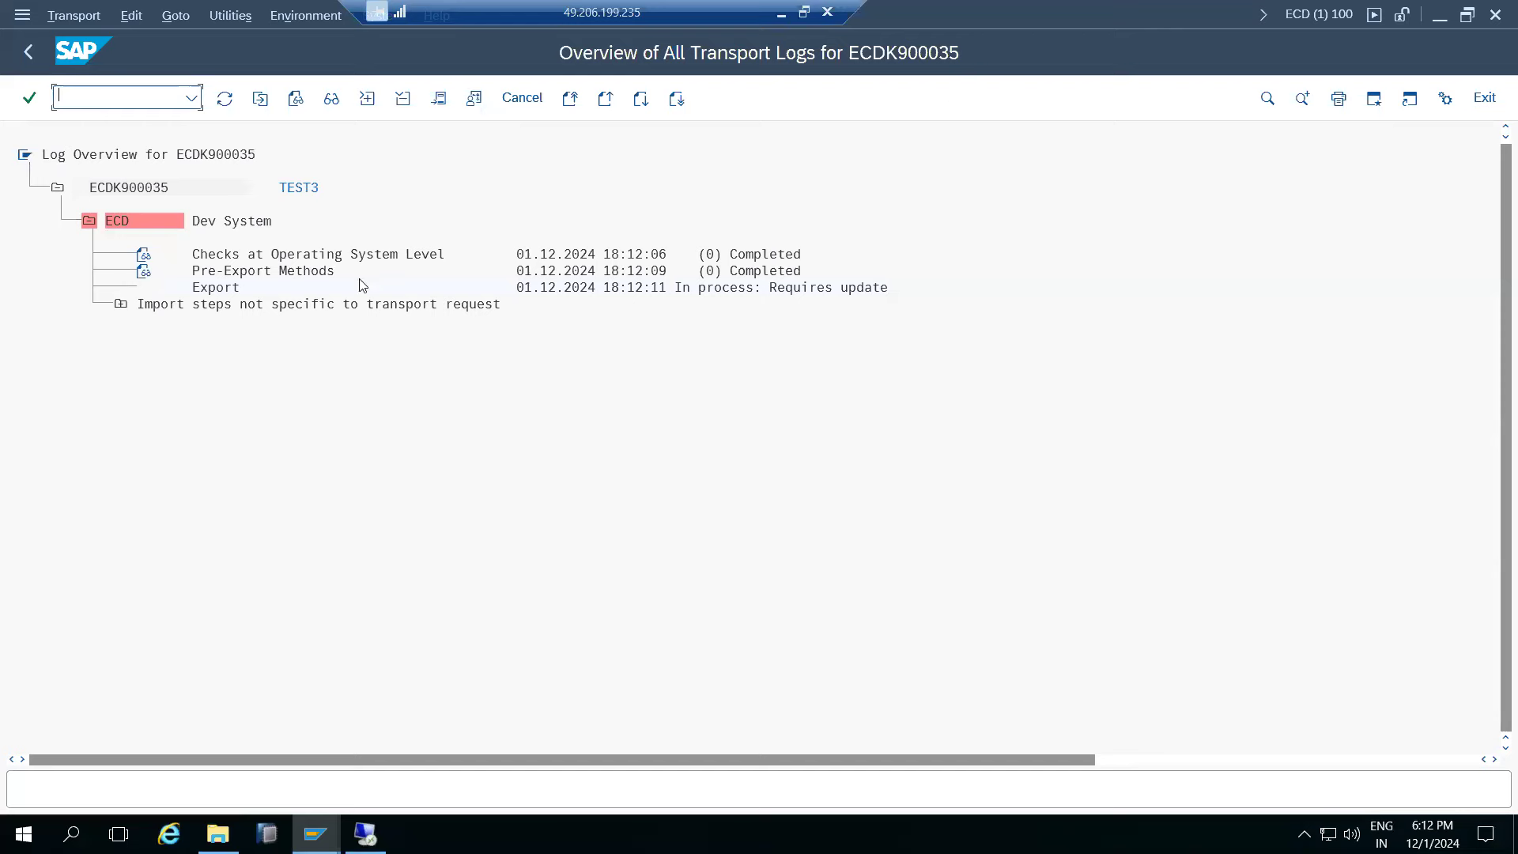
mouse_move(318, 829)
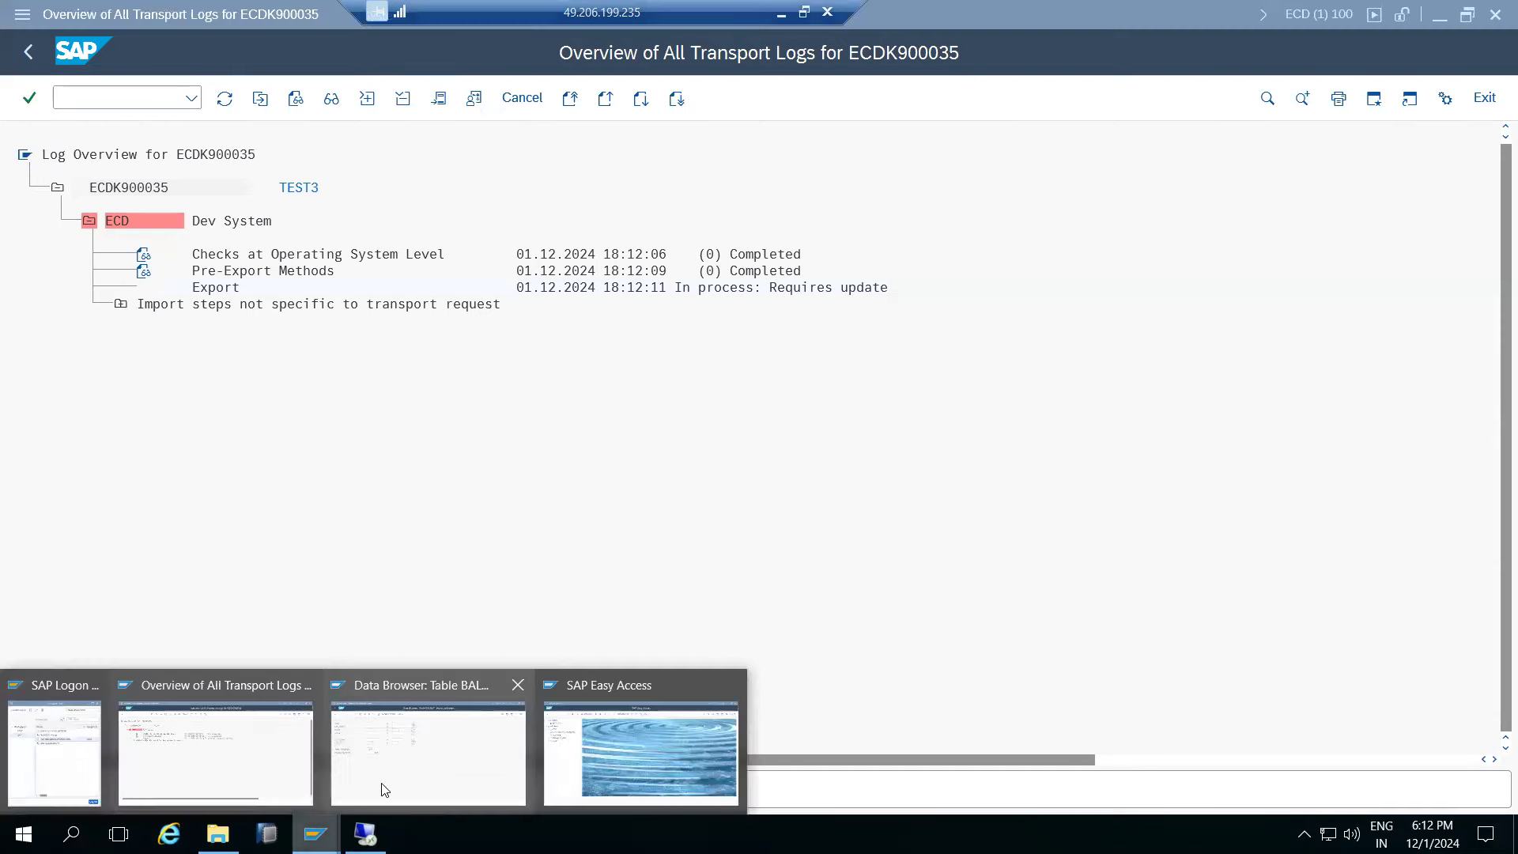
click(593, 744)
text(s)
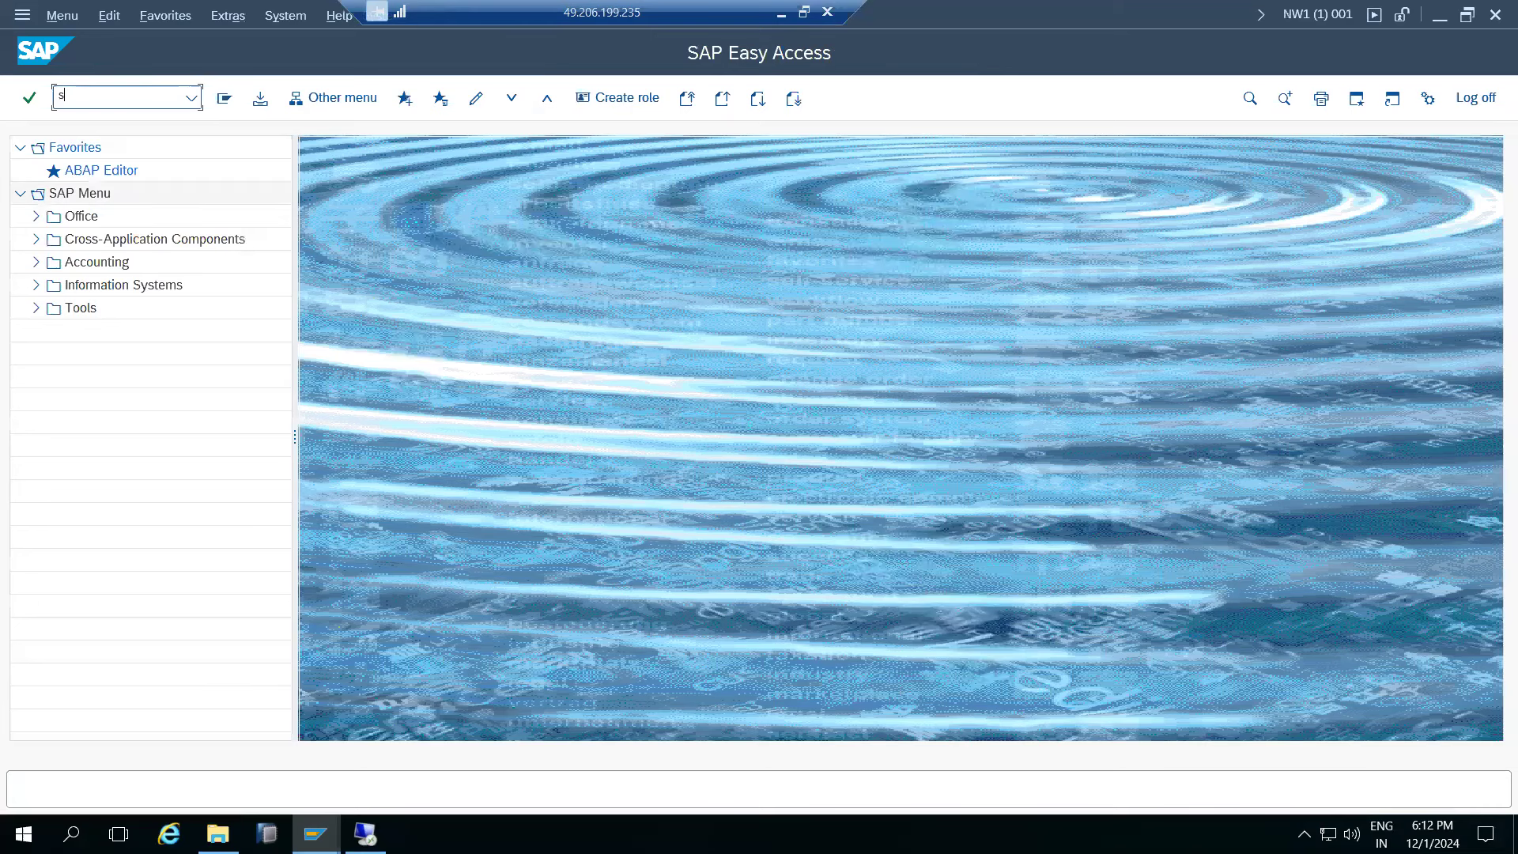
text(tms)
key(Return)
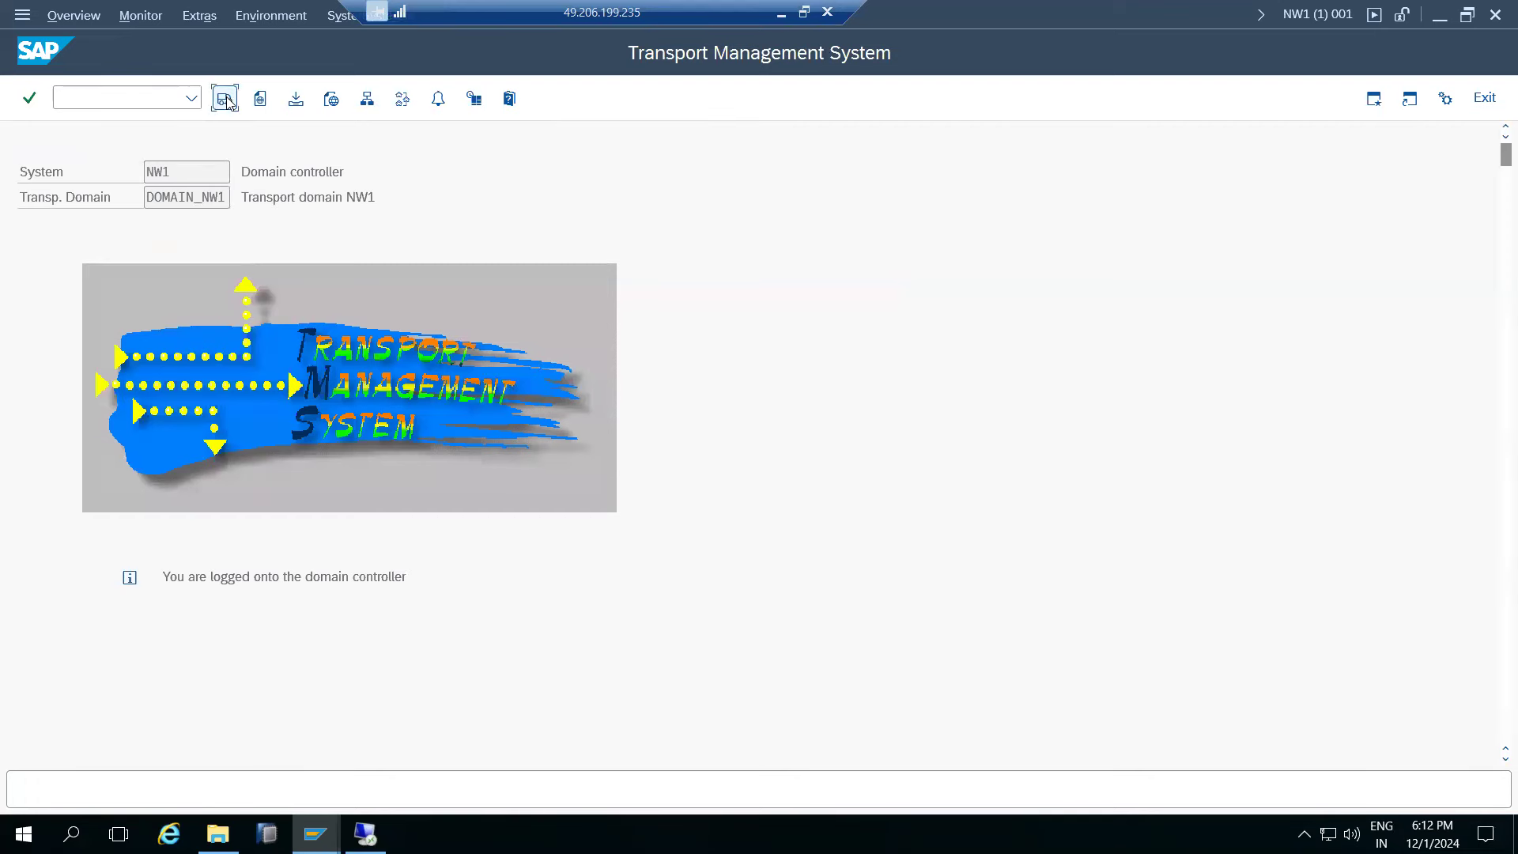
click(225, 98)
click(225, 98)
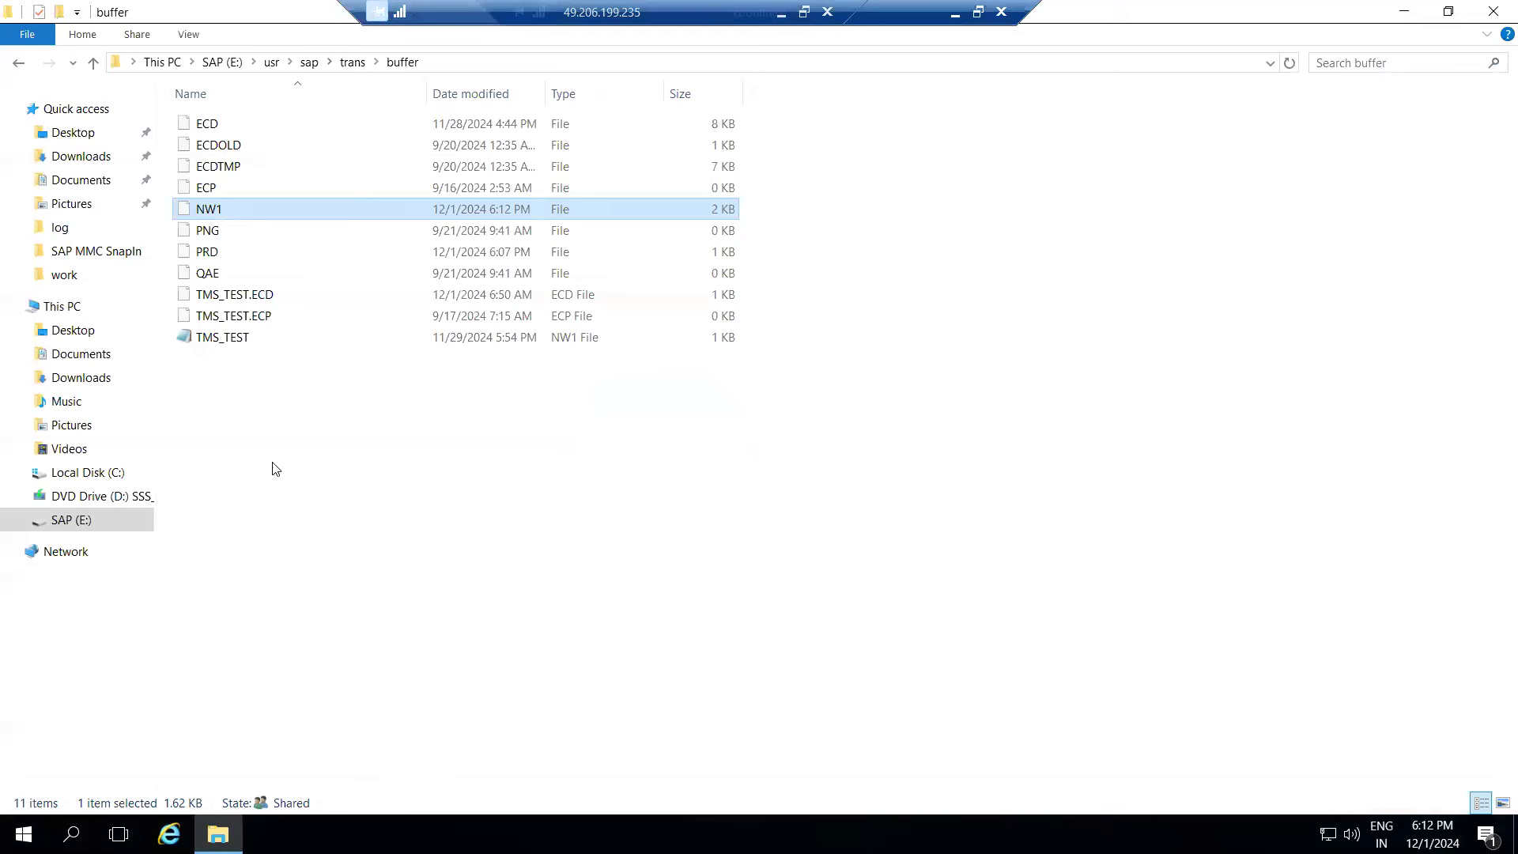
- Review the ECD, ECP, NW1 and PRD buffer files, checking PRD shows ECDK900029 and ECDK900031
click(207, 126)
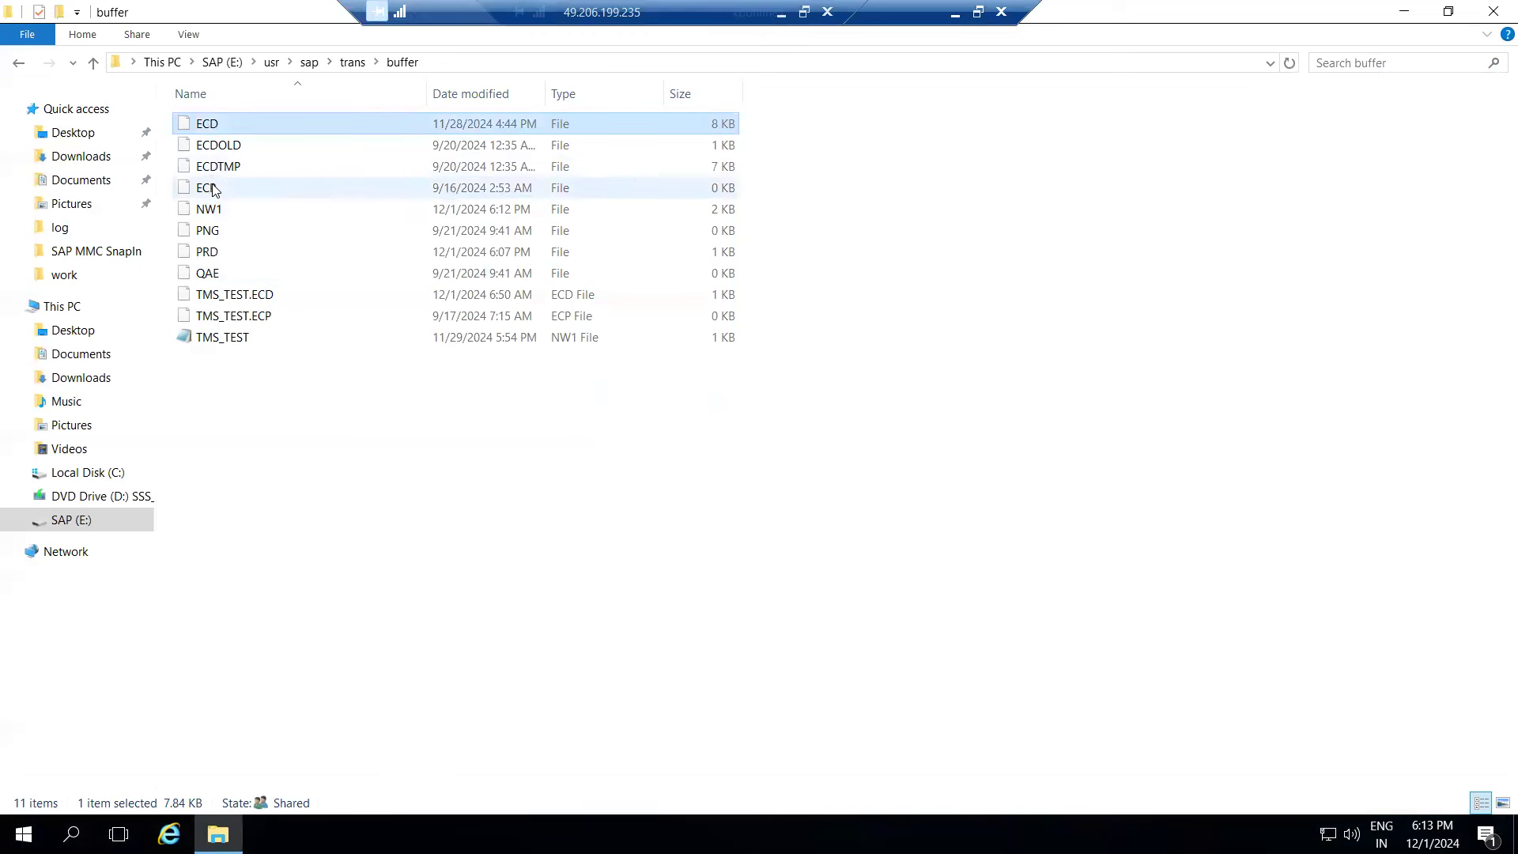
click(212, 189)
click(216, 212)
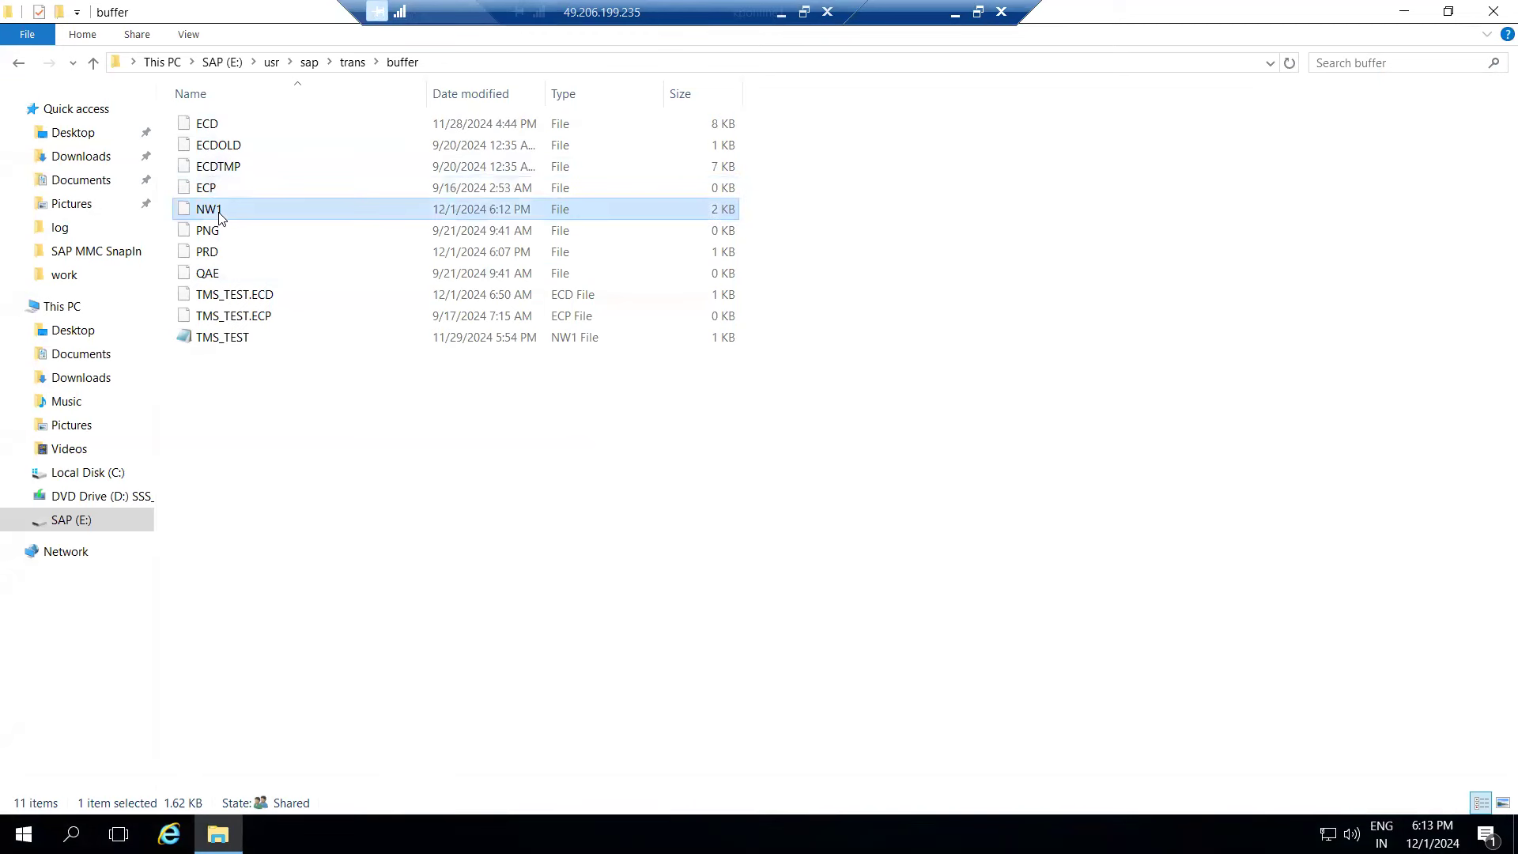
click(209, 252)
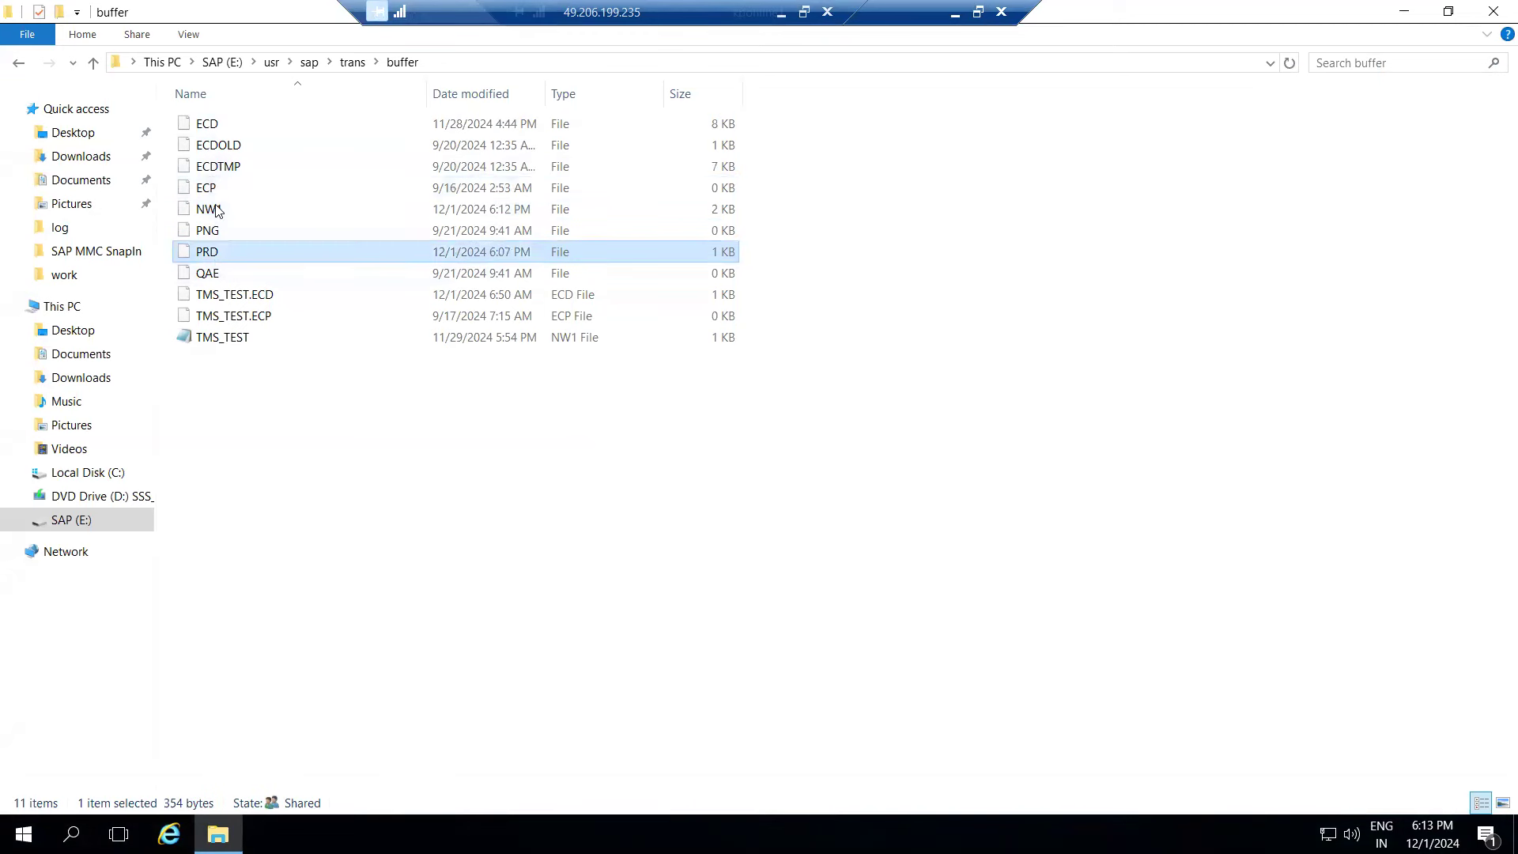
double_click(210, 252)
double_click(728, 342)
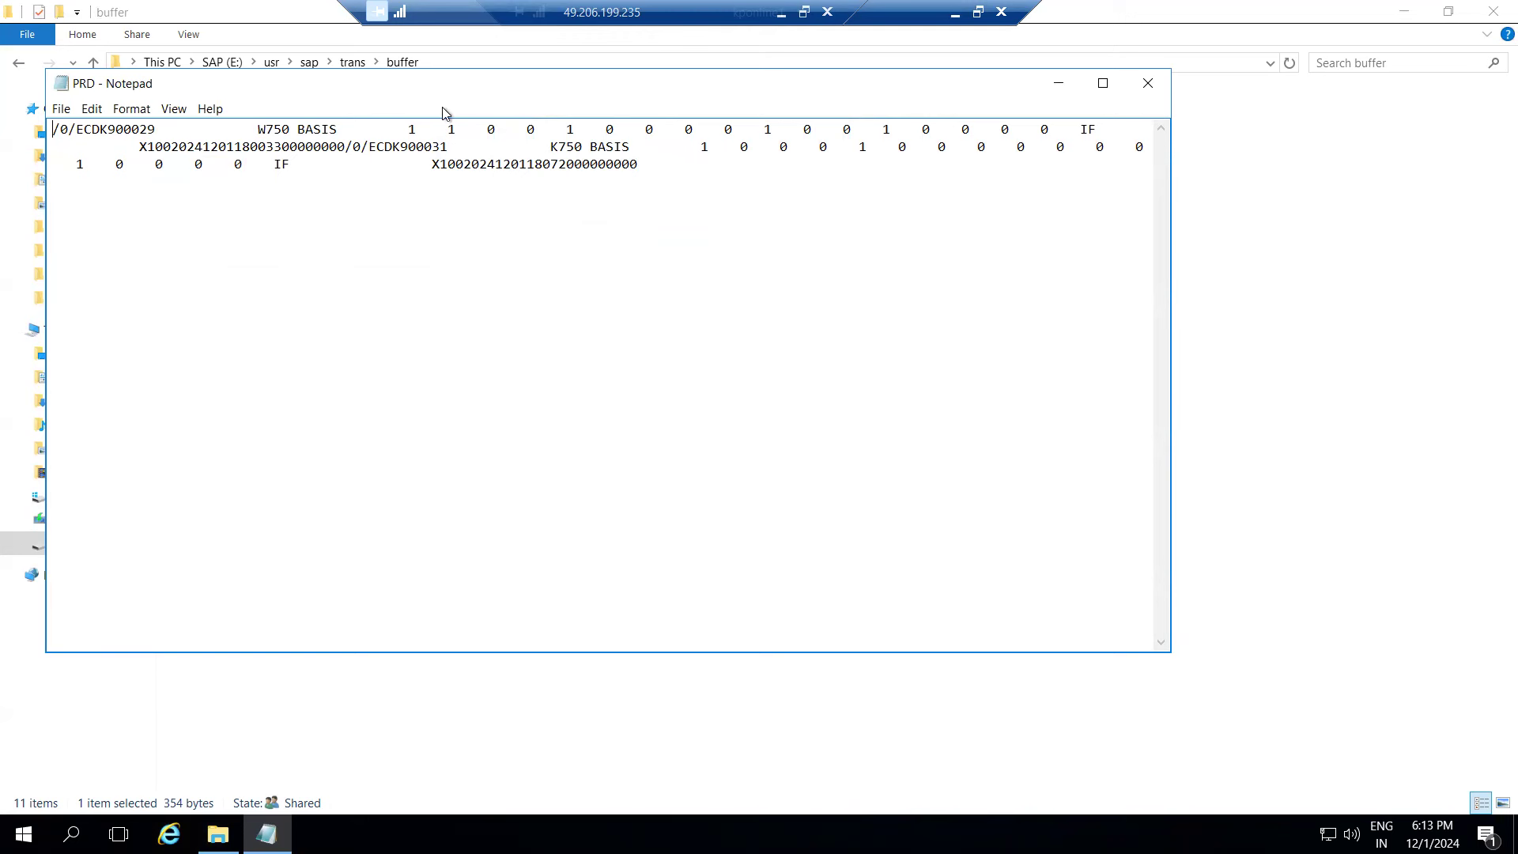
click(1146, 85)
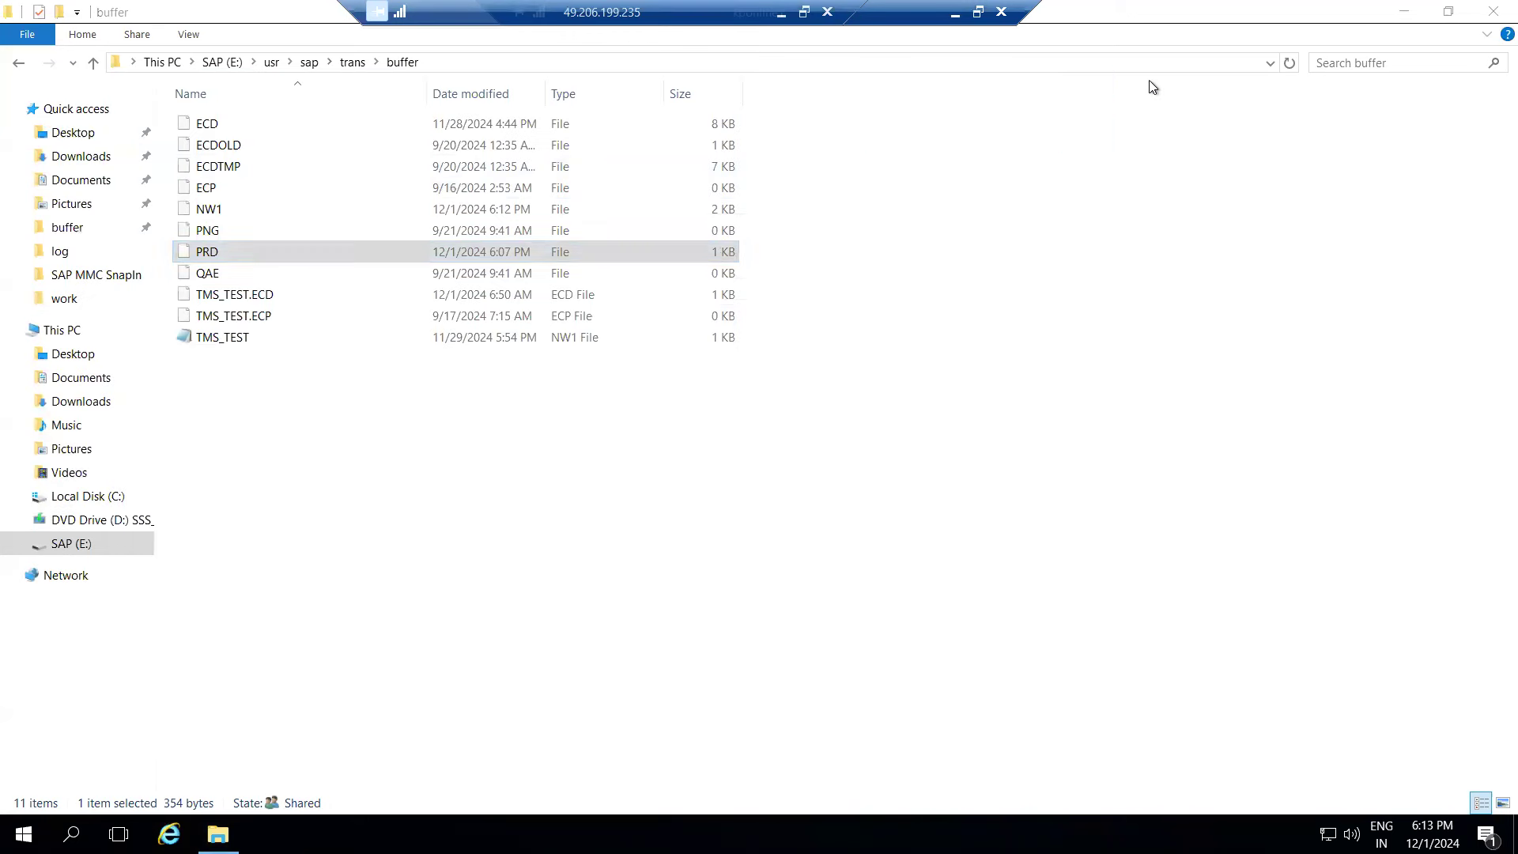
click(954, 14)
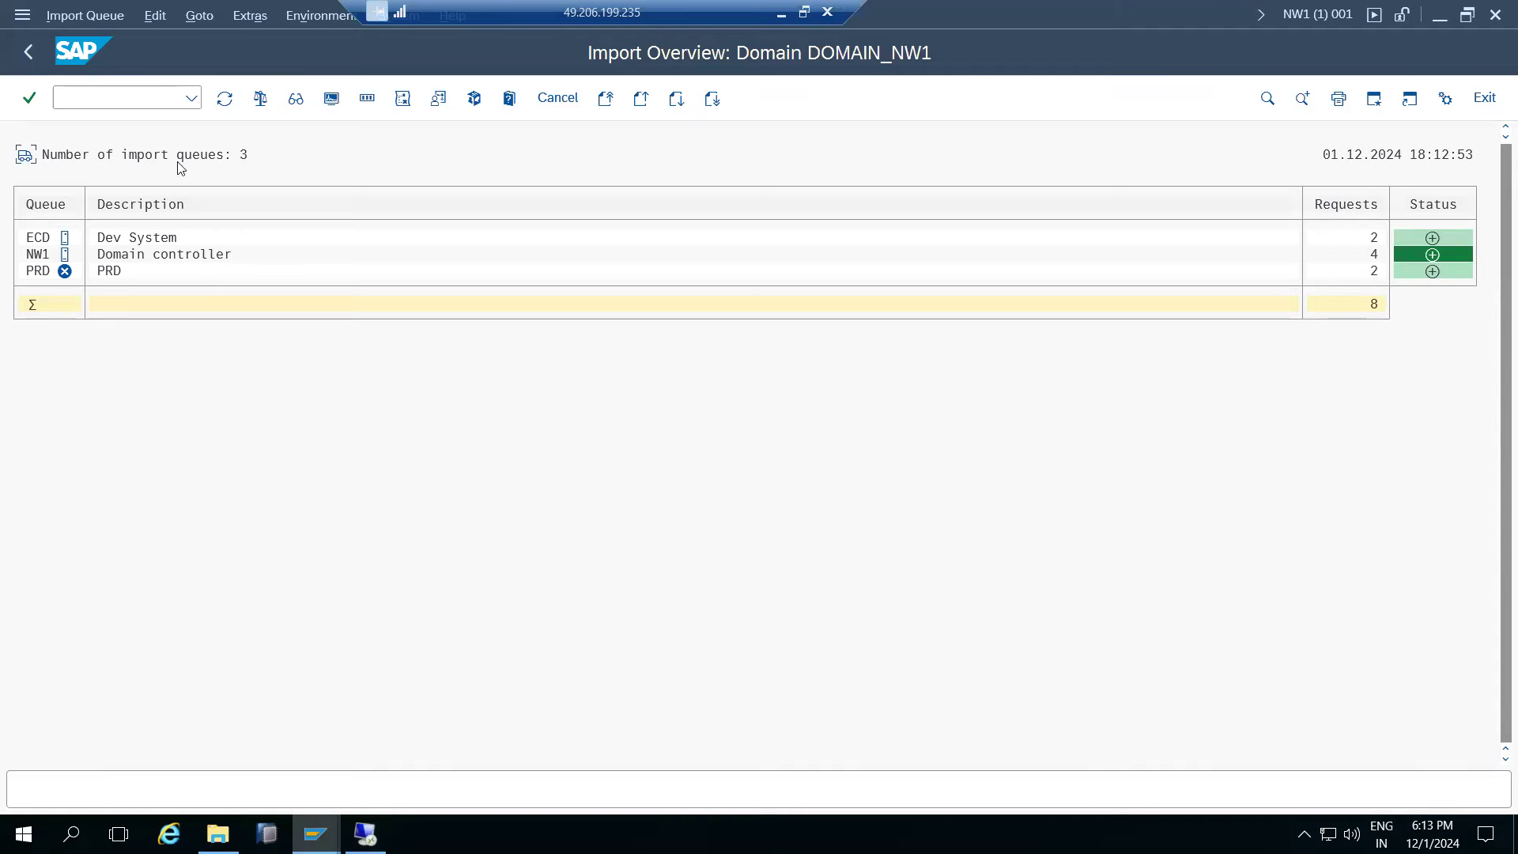
- Attempt importing ECDK900029 into client 100 and dismiss the component version mismatch alert
click(224, 99)
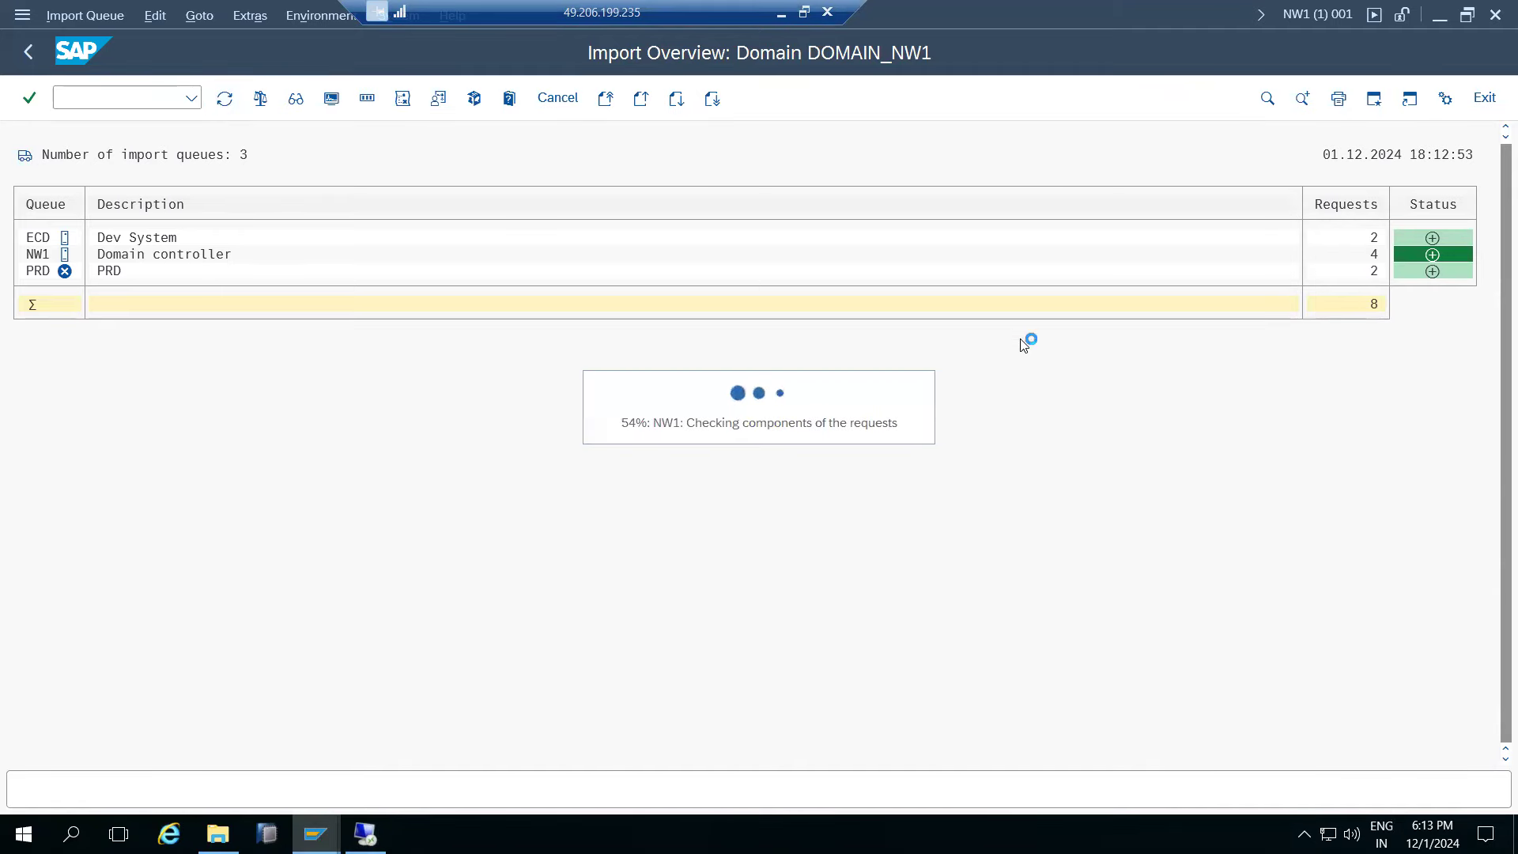
double_click(35, 255)
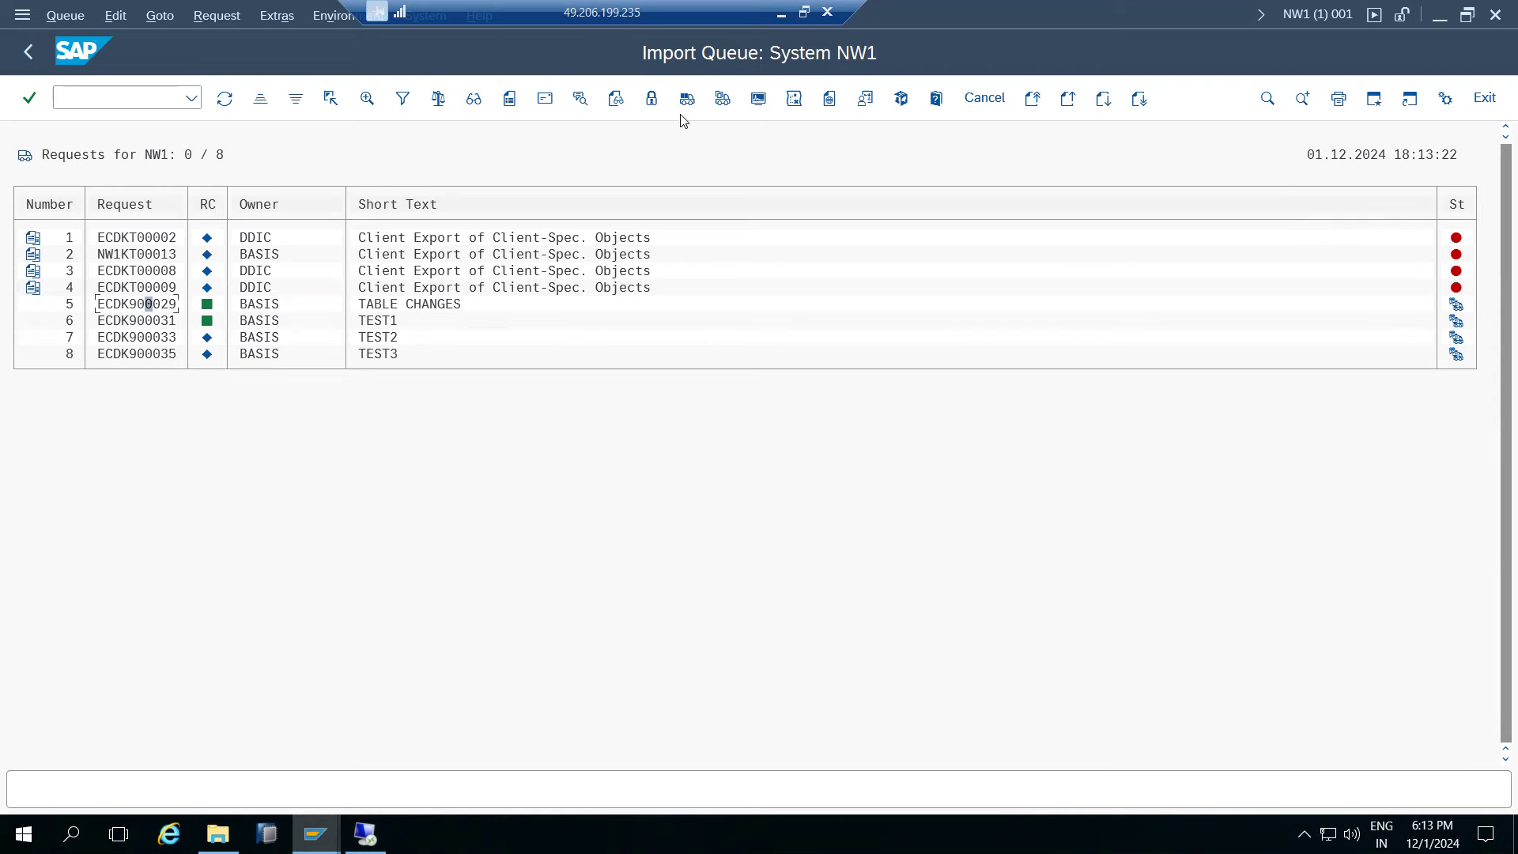
click(723, 98)
click(212, 264)
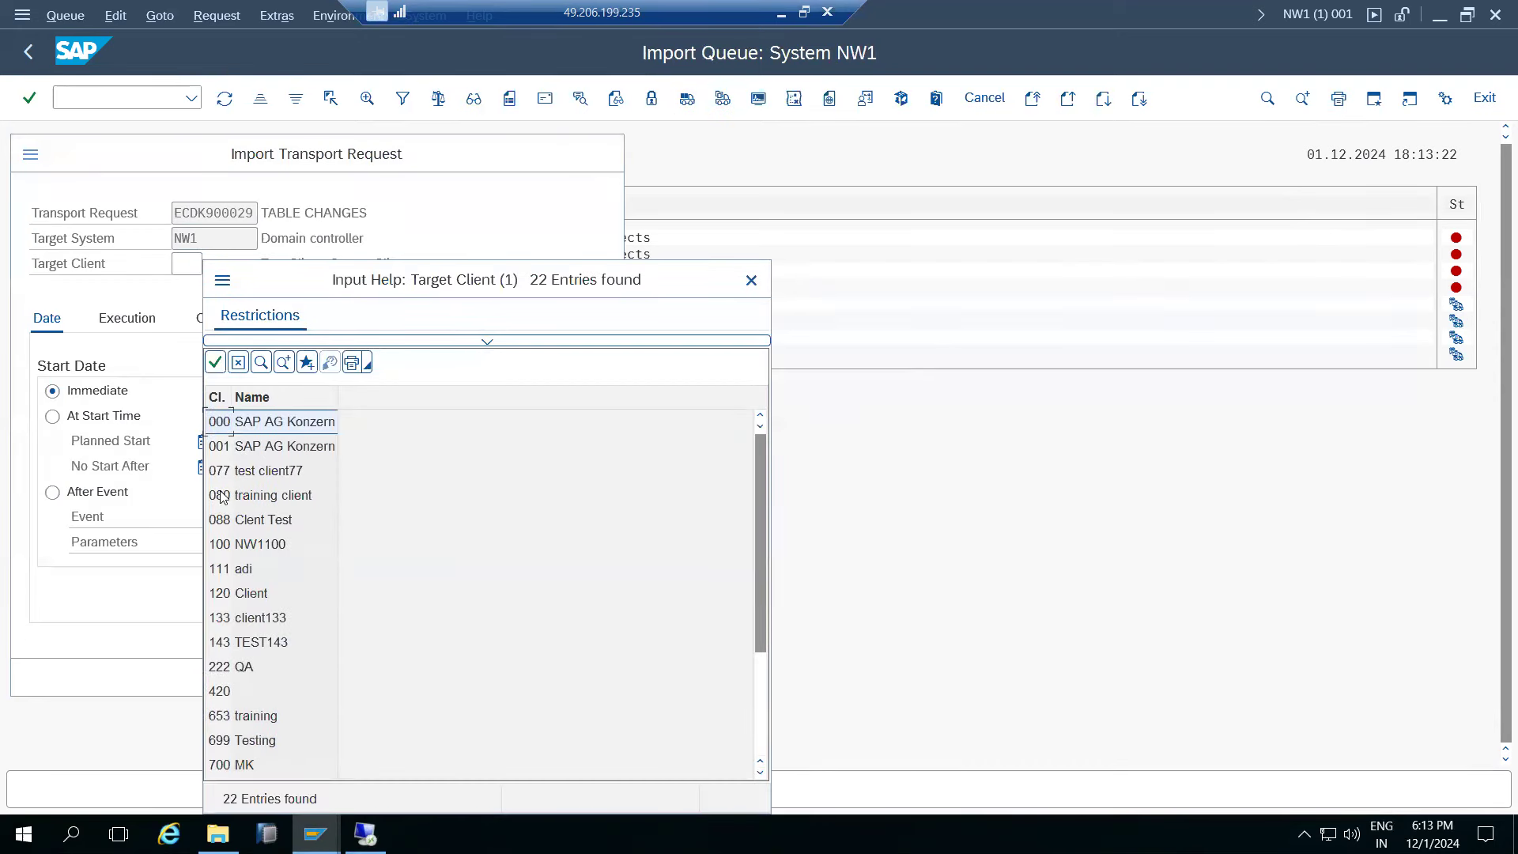
double_click(241, 545)
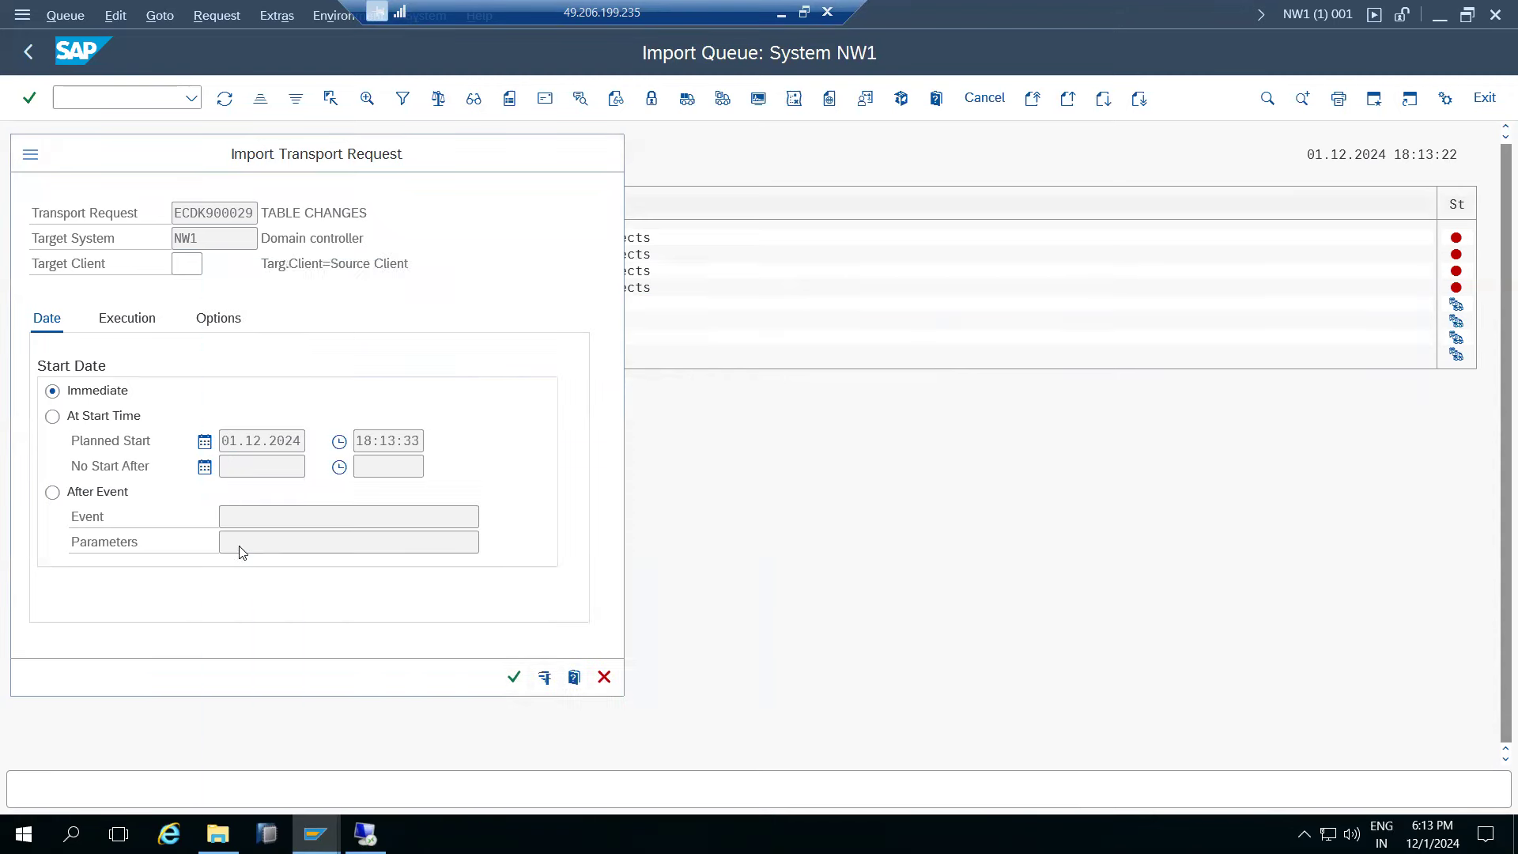
click(514, 677)
click(328, 544)
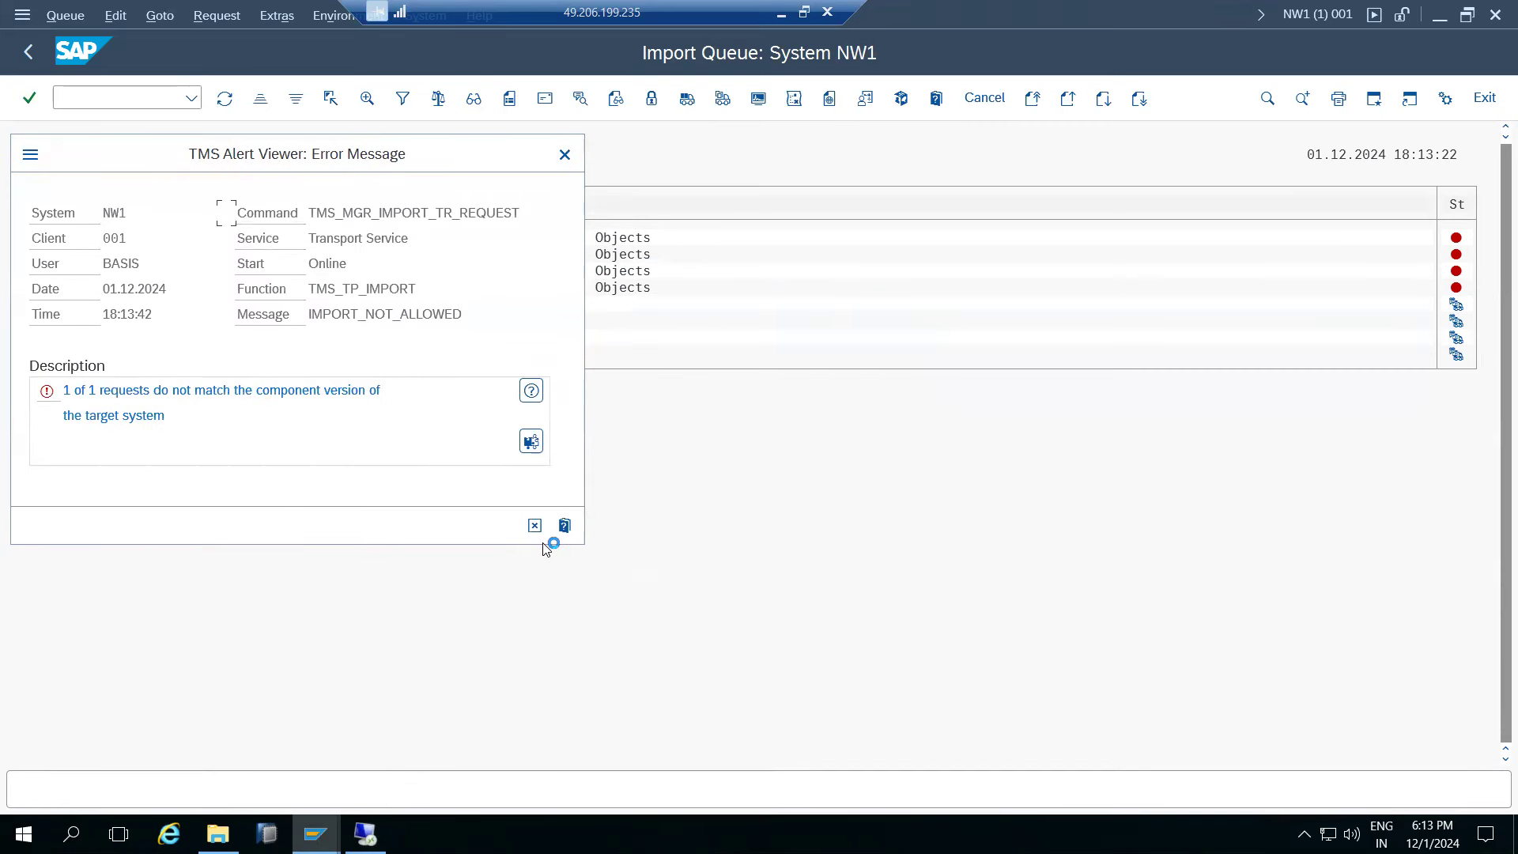
click(535, 527)
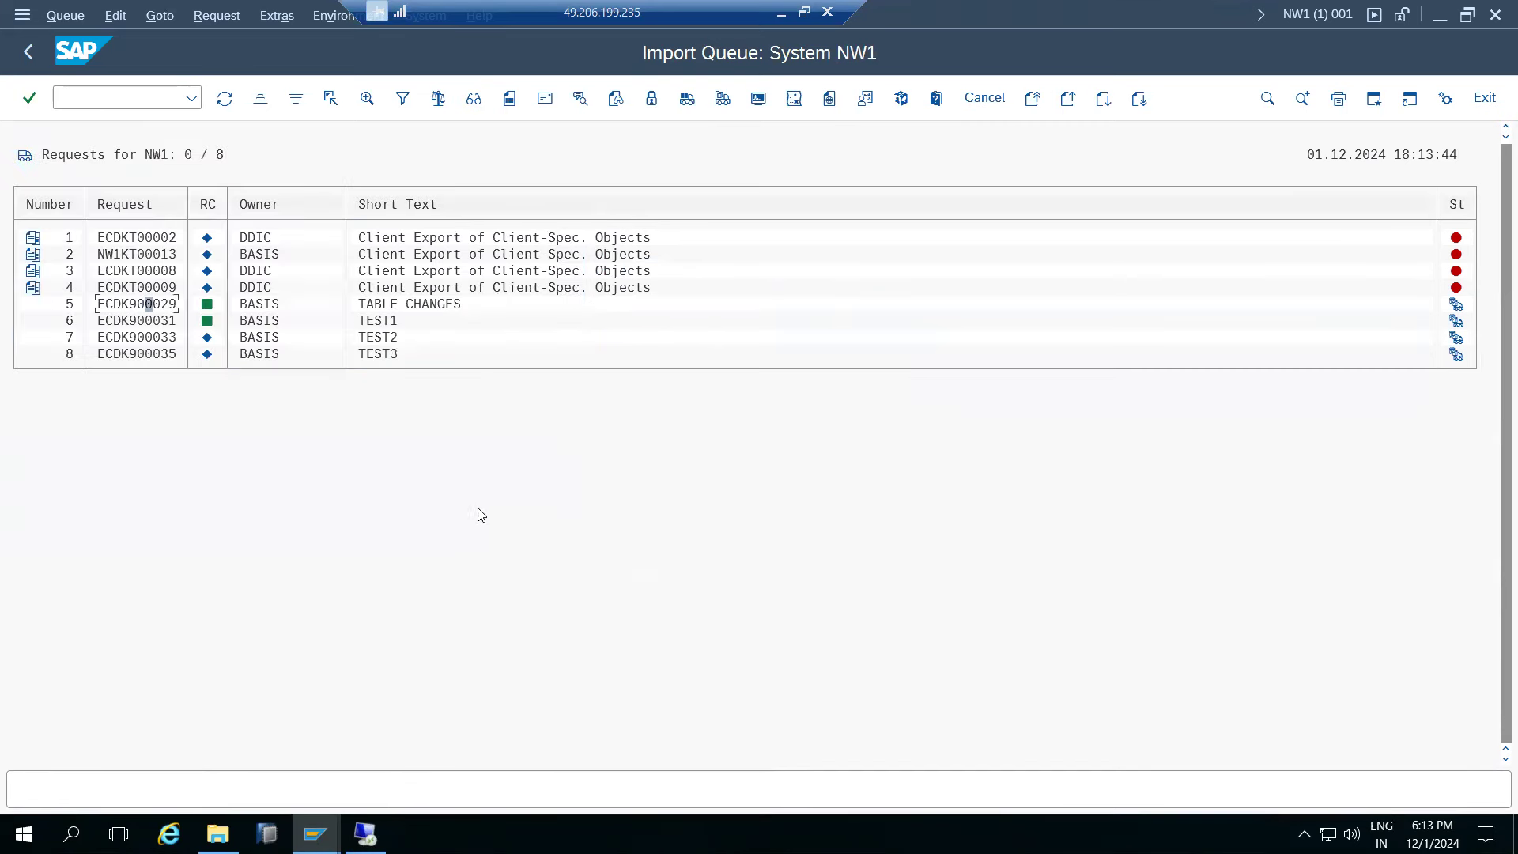
- Import ECDK900029 into client 100 with Ignore Invalid Component Version, Import Again and Overwrite Originals
click(722, 98)
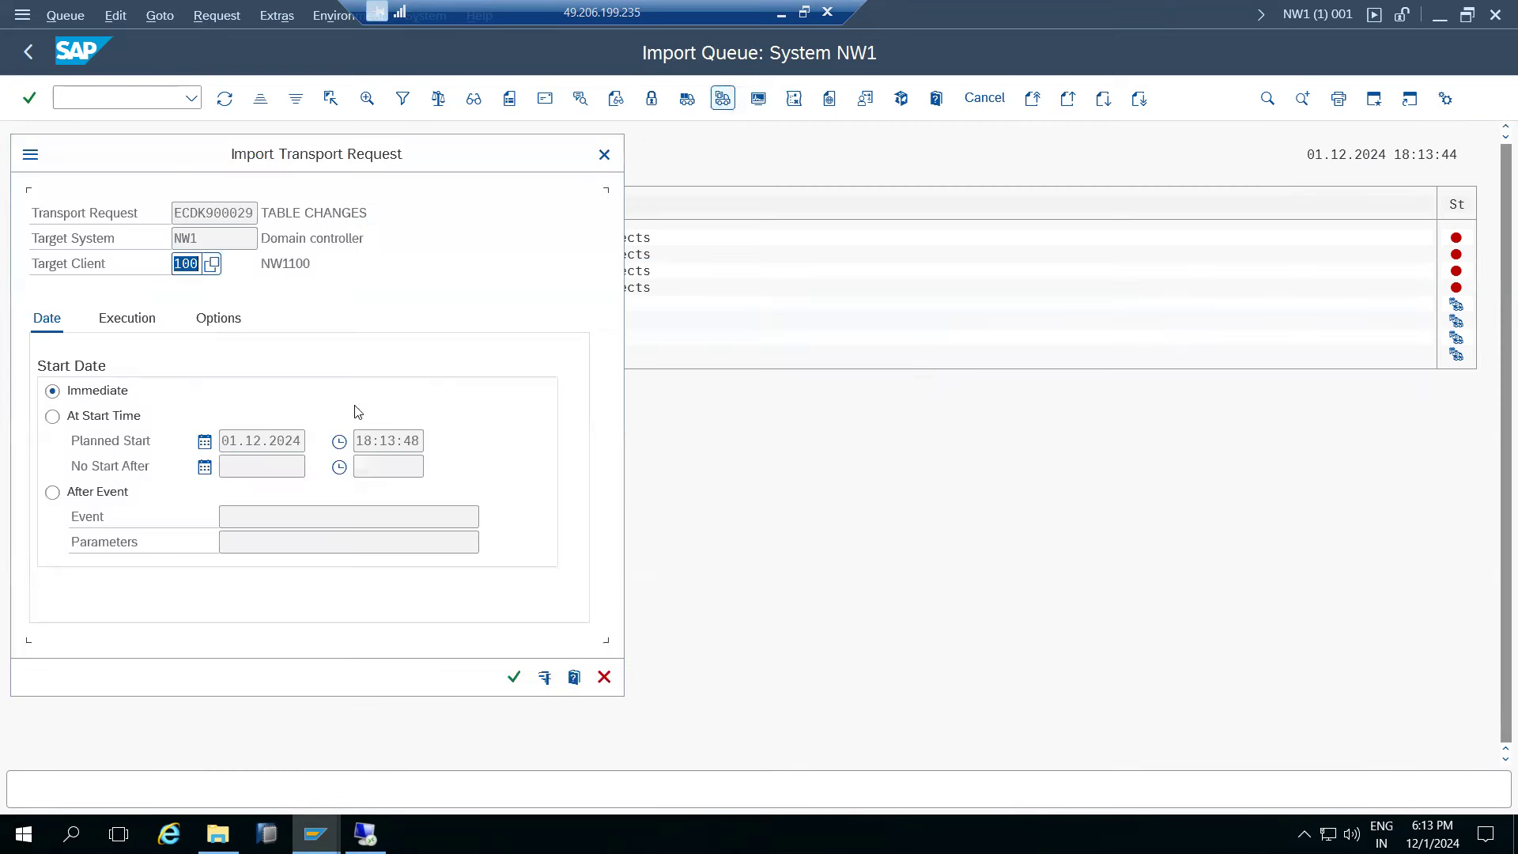
click(218, 321)
click(65, 559)
click(54, 415)
click(71, 441)
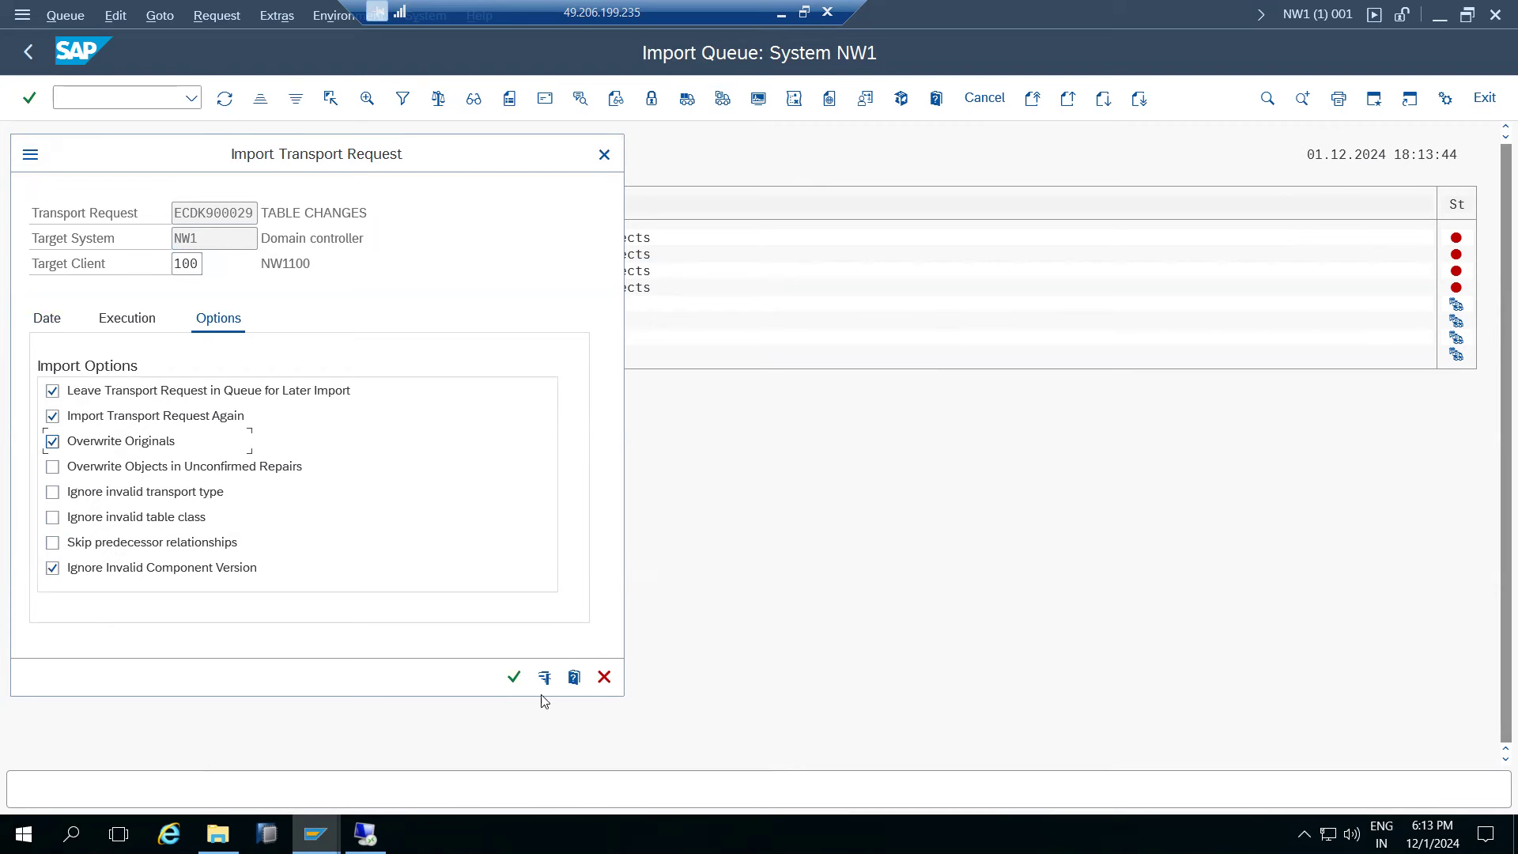
click(514, 676)
click(344, 623)
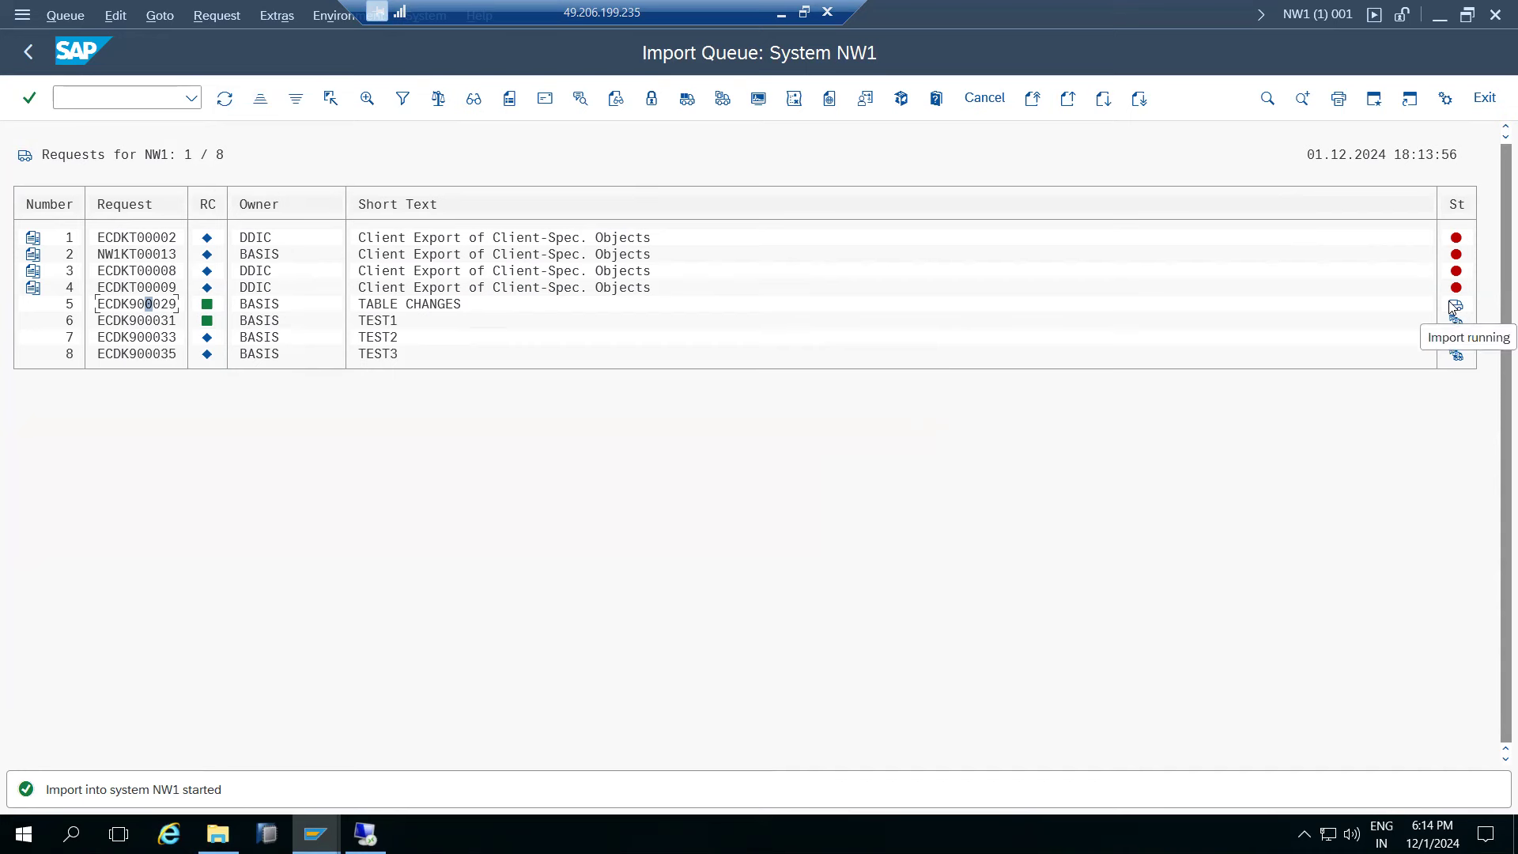
- Refresh the queue and overview, then reopen the NW1 queue now listing eight requests
click(229, 97)
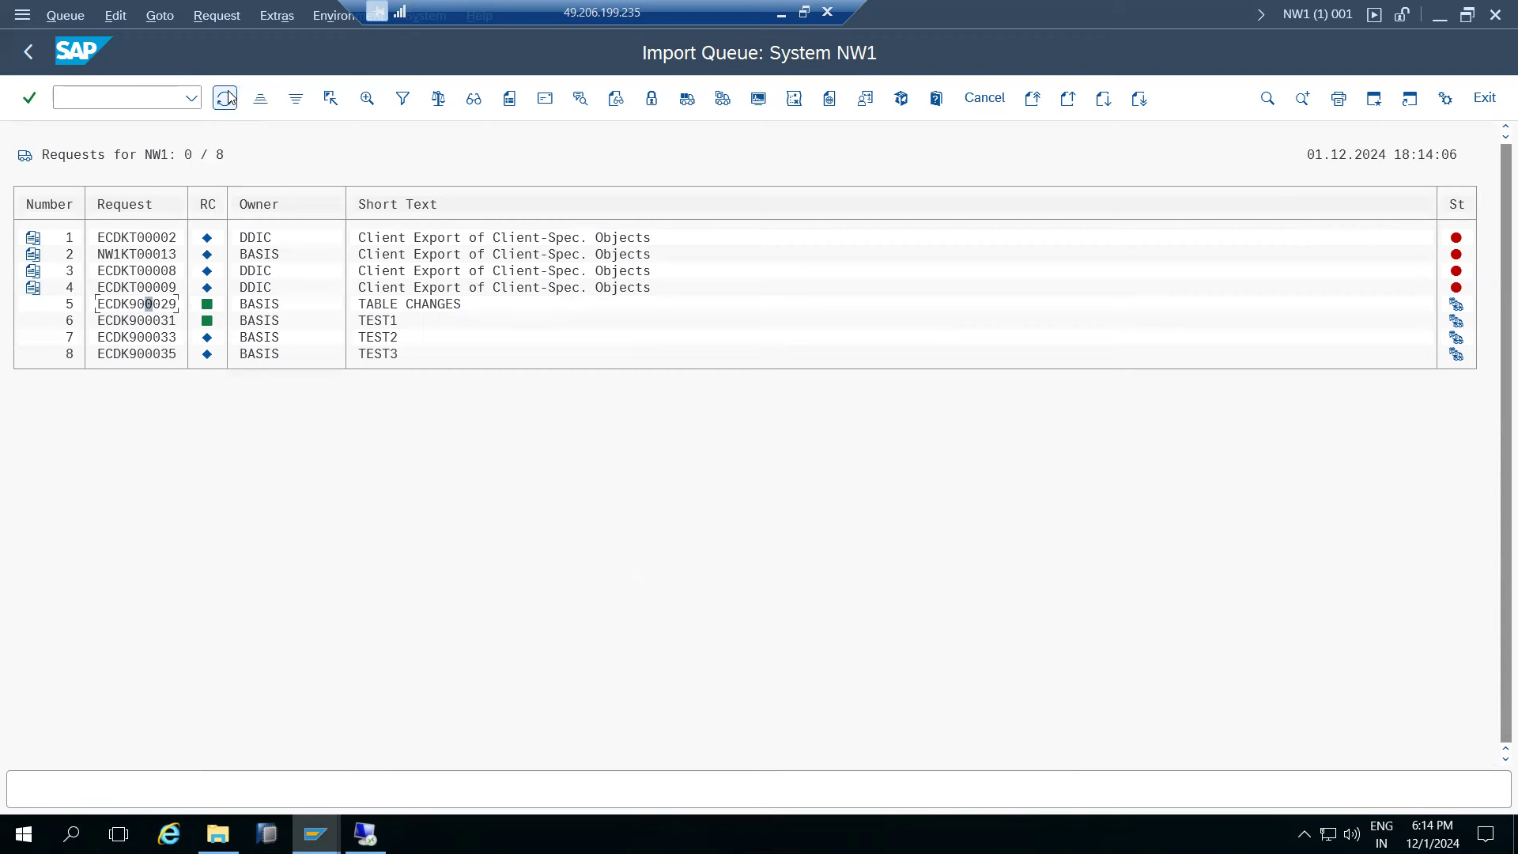
click(228, 97)
click(26, 53)
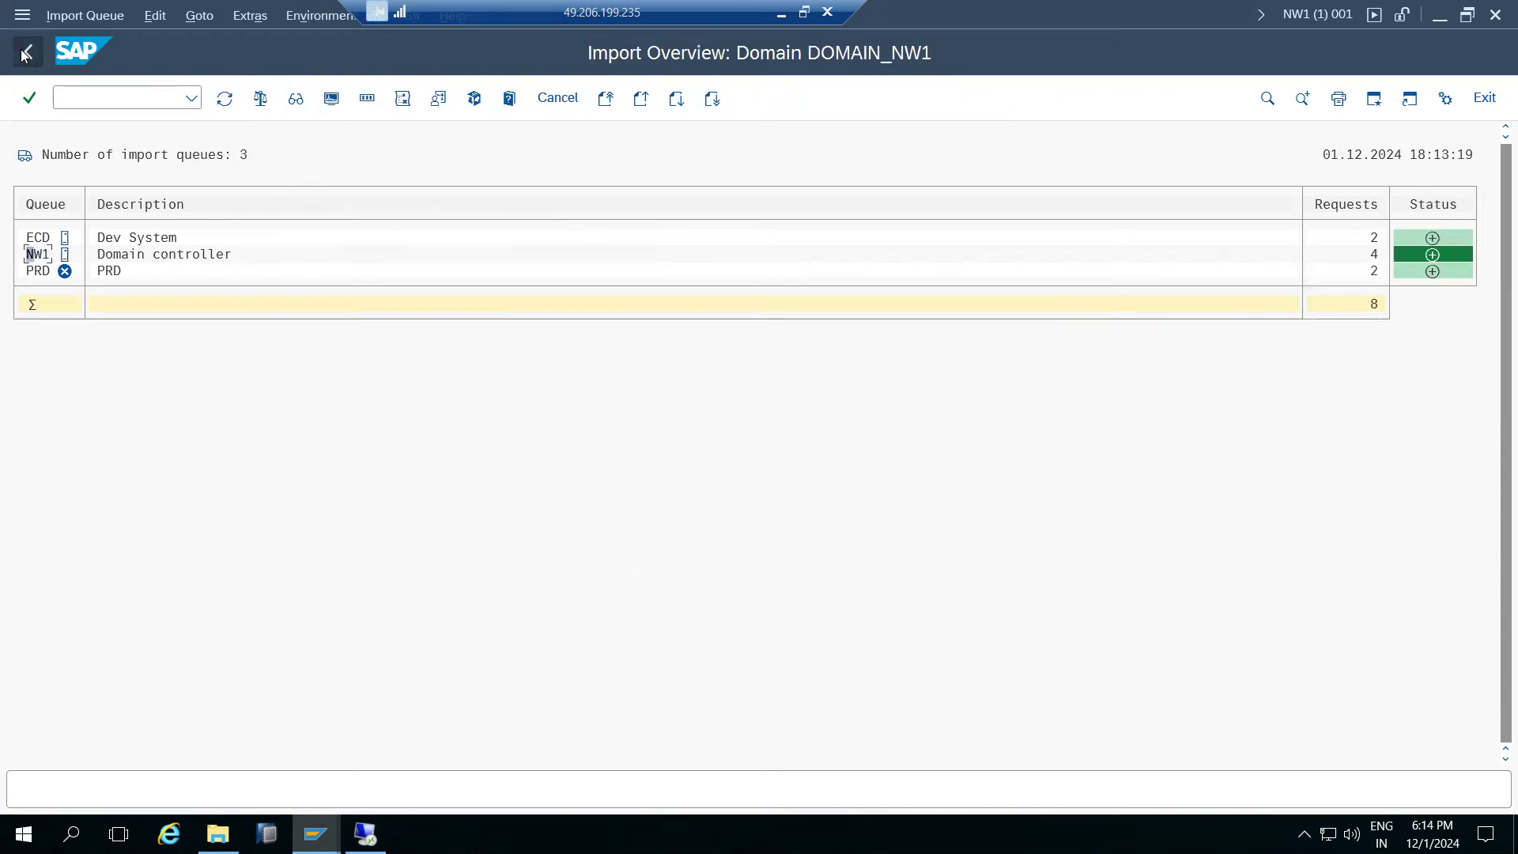
click(225, 100)
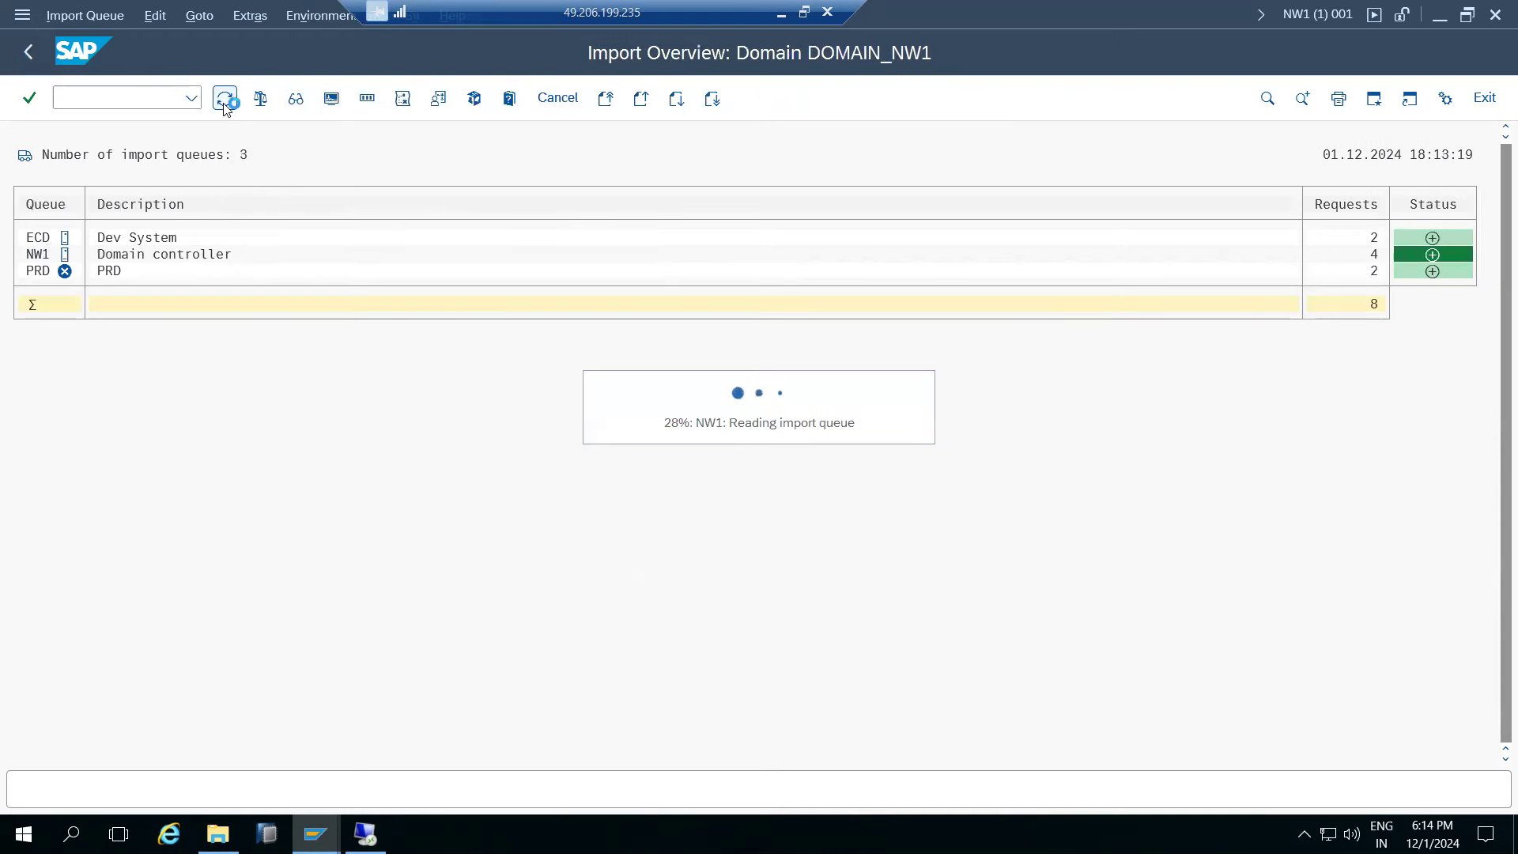
click(225, 101)
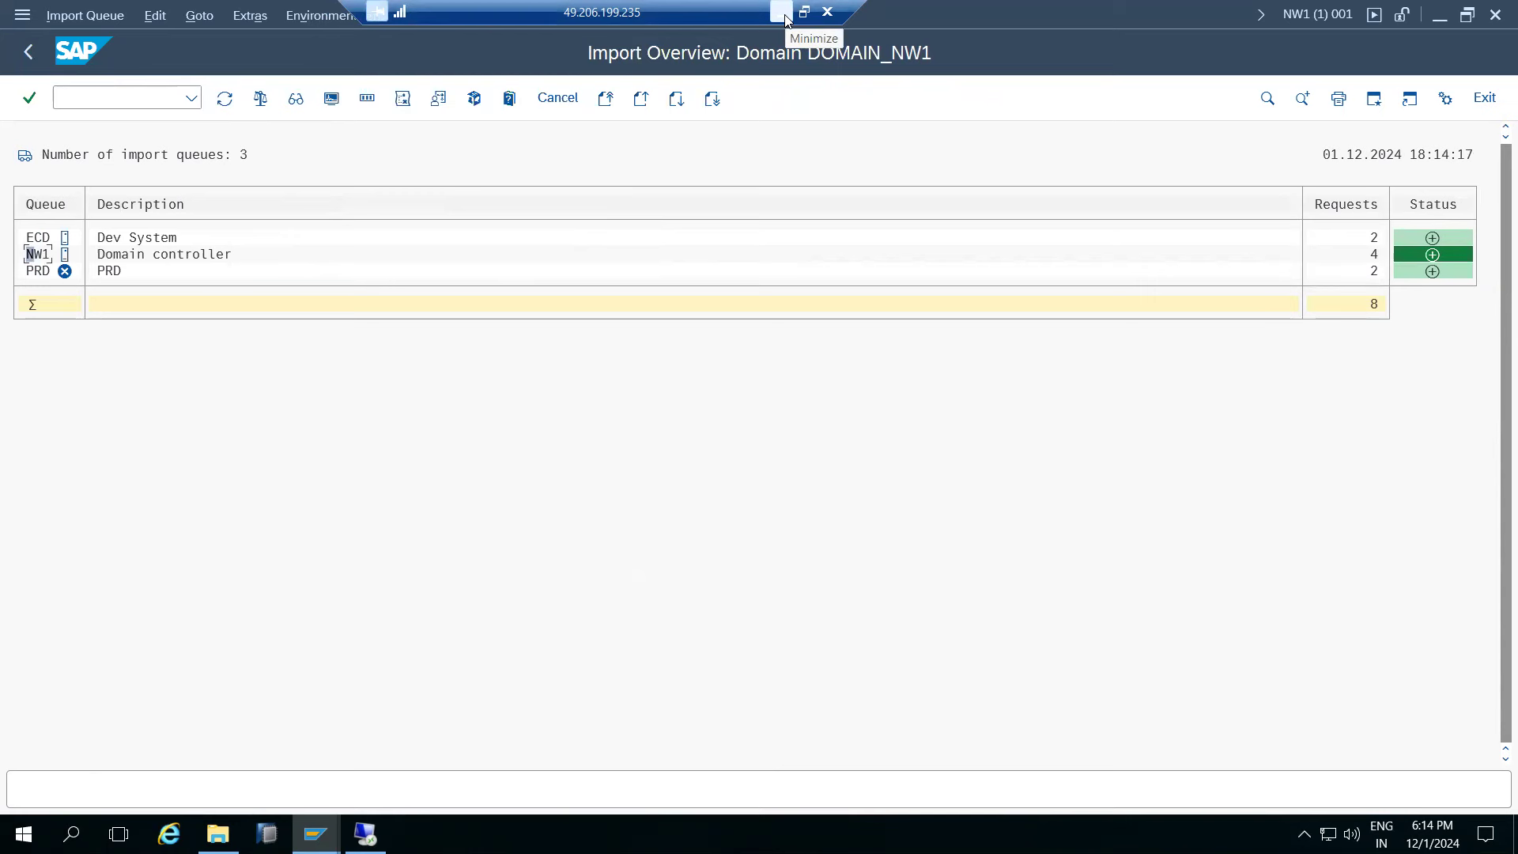
double_click(35, 254)
click(162, 17)
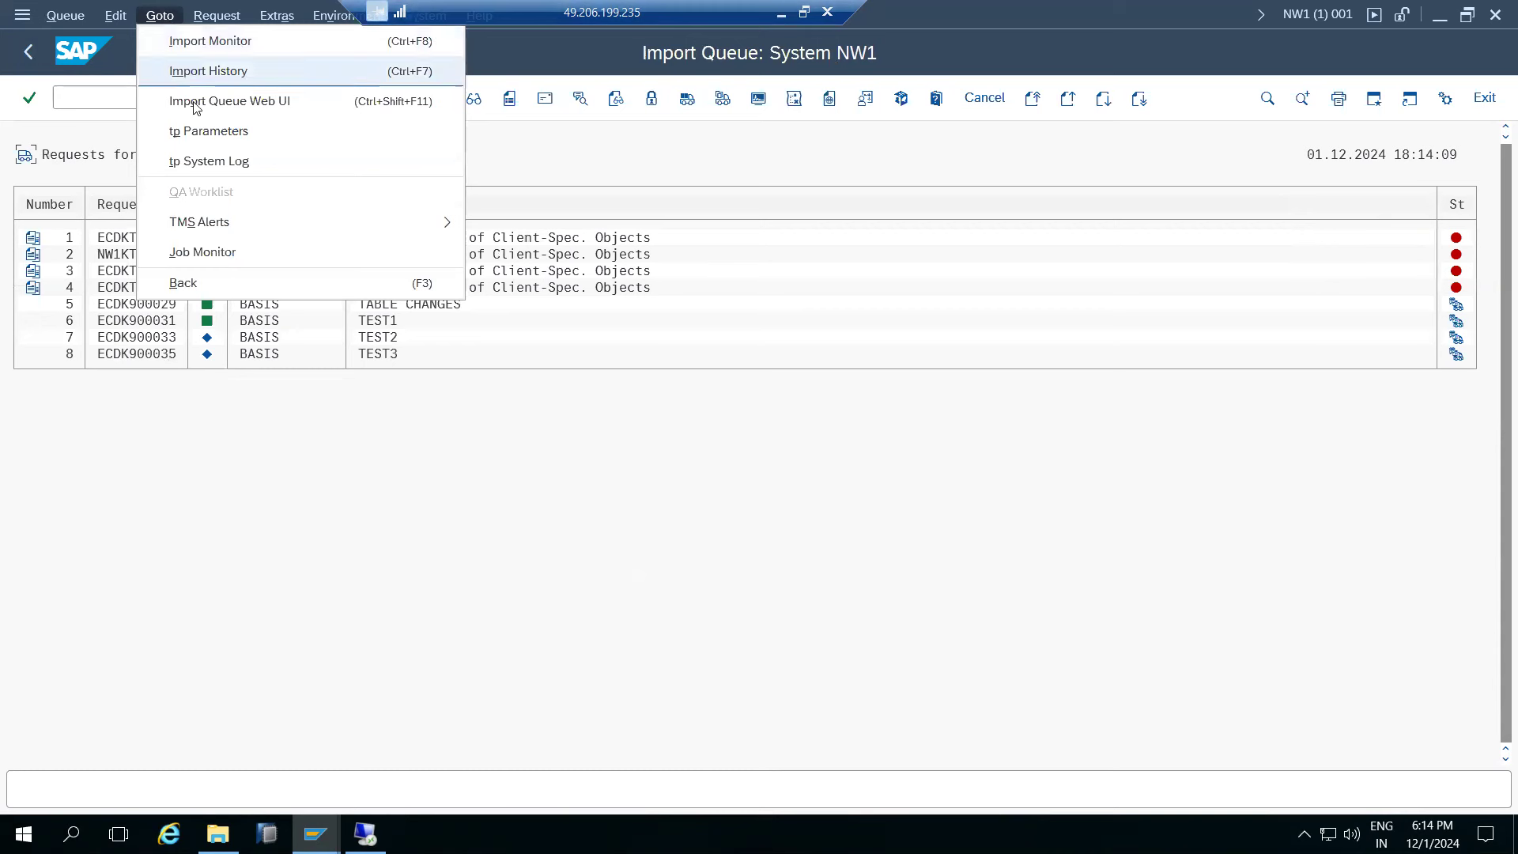
- Filter the NW1 import history from 24.11.2023, confirming ECDK900029 reached client 100 at 18:13:57
click(226, 79)
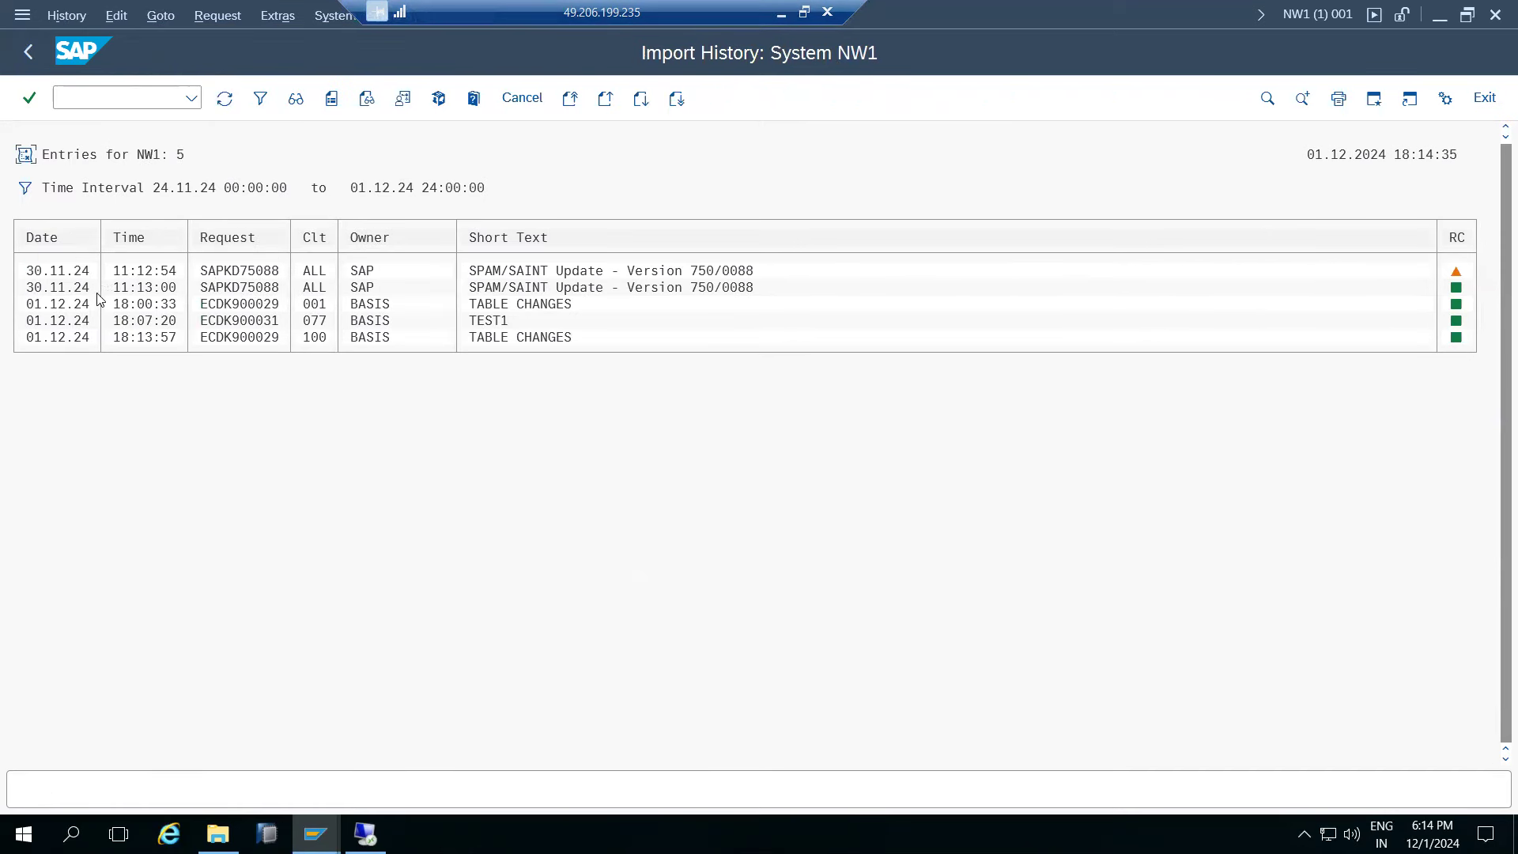
click(24, 192)
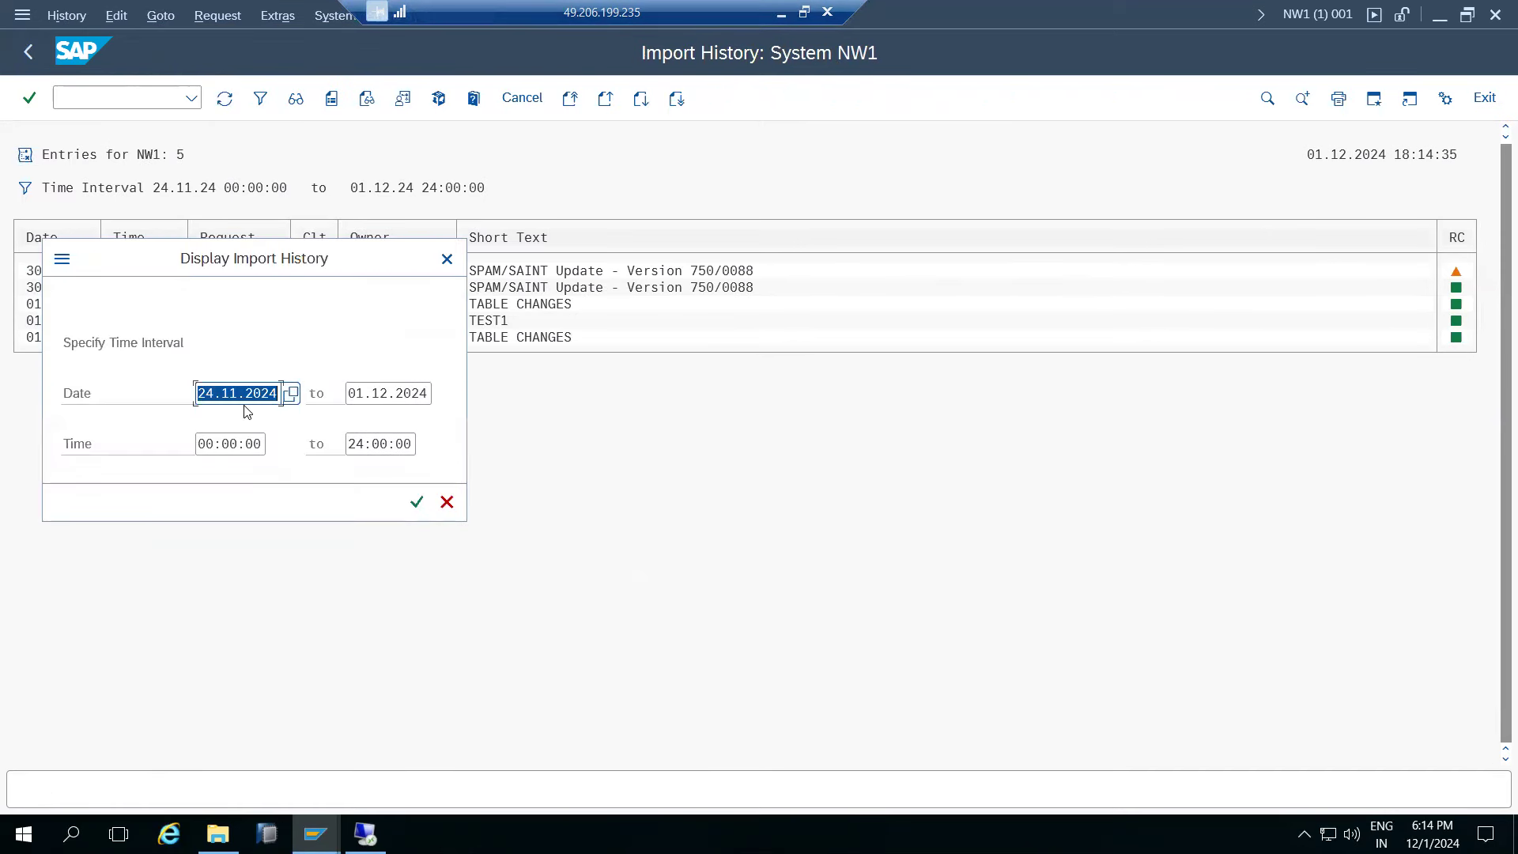
click(269, 389)
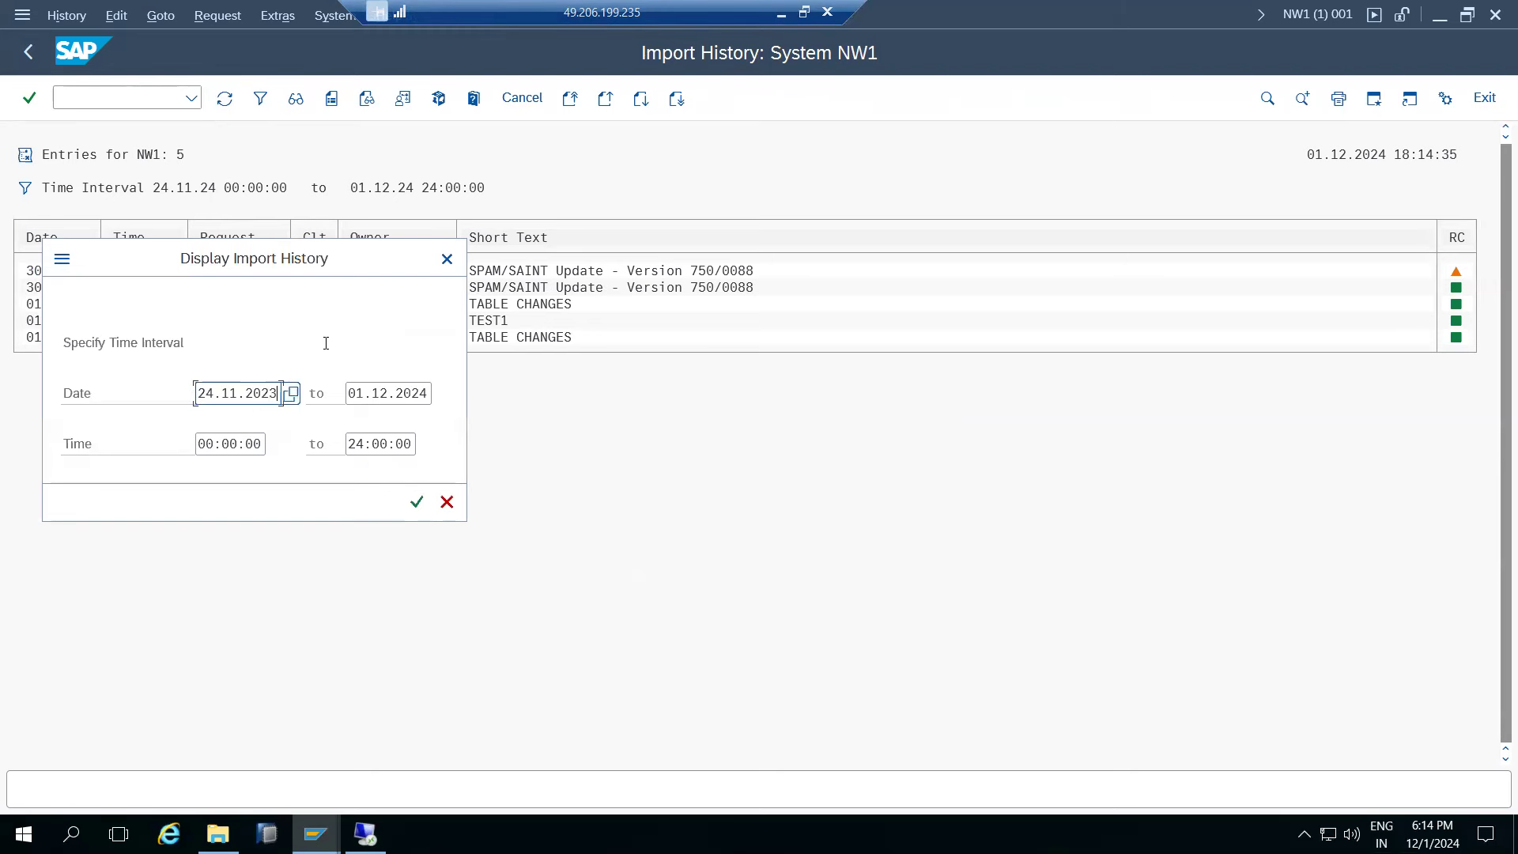
click(416, 501)
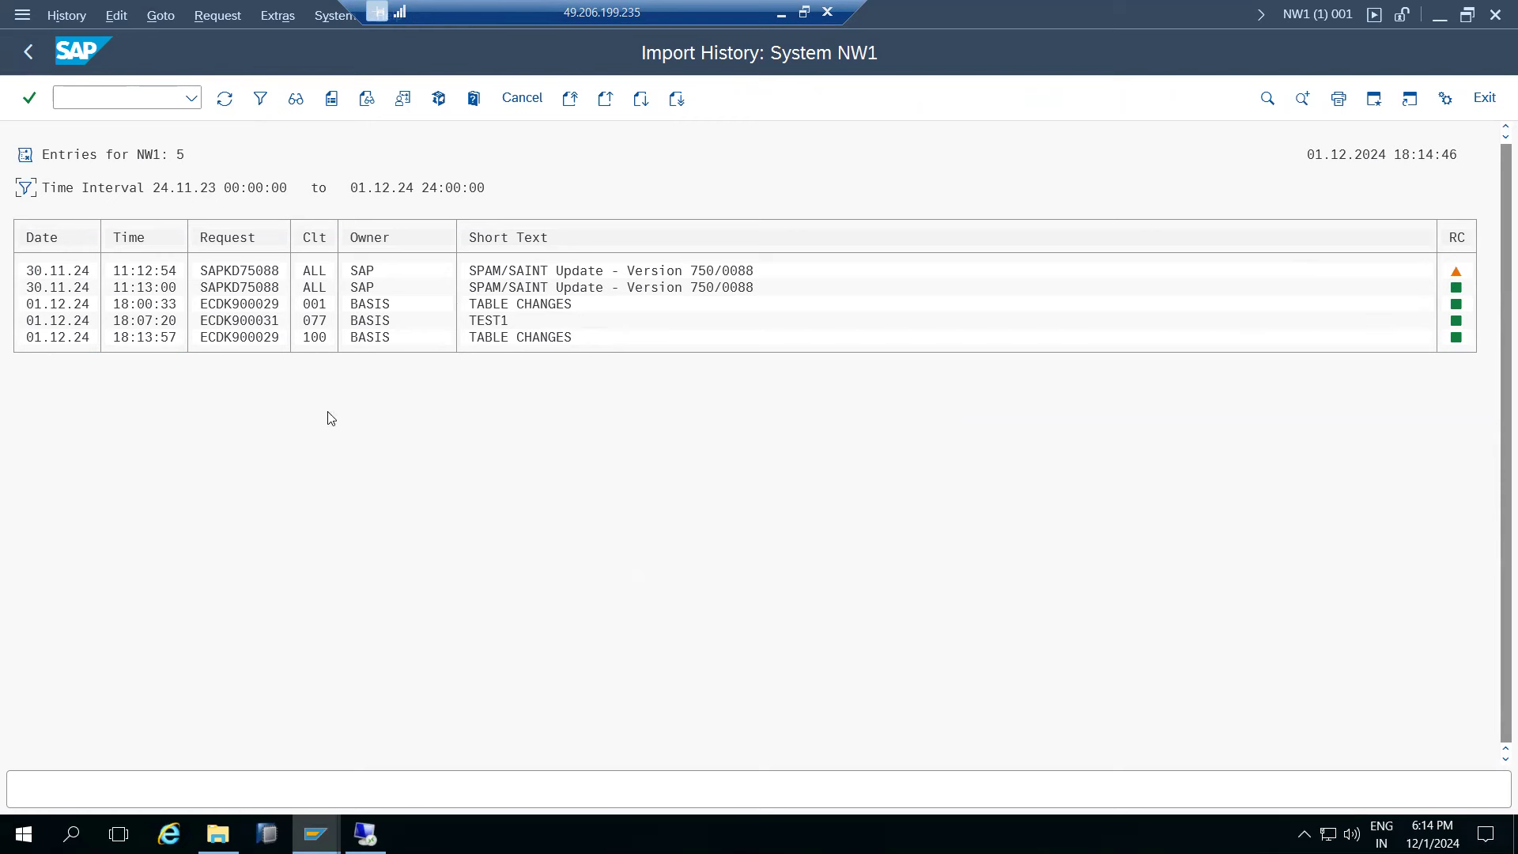
click(29, 54)
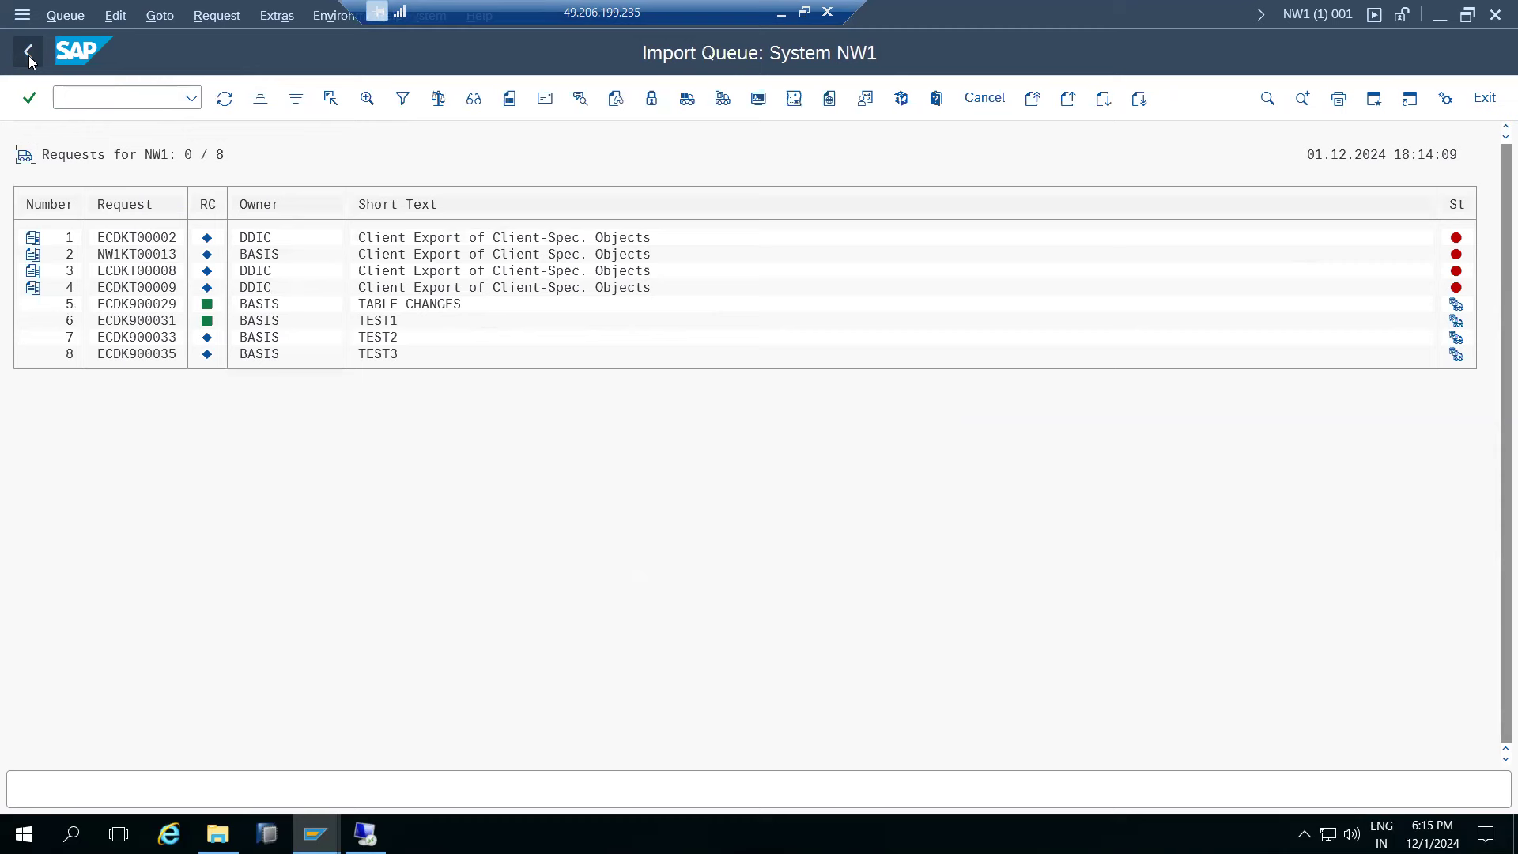
- Check the Import Monitor showing ECDK900029 imported into client 100 successfully at 18:13:56
click(158, 15)
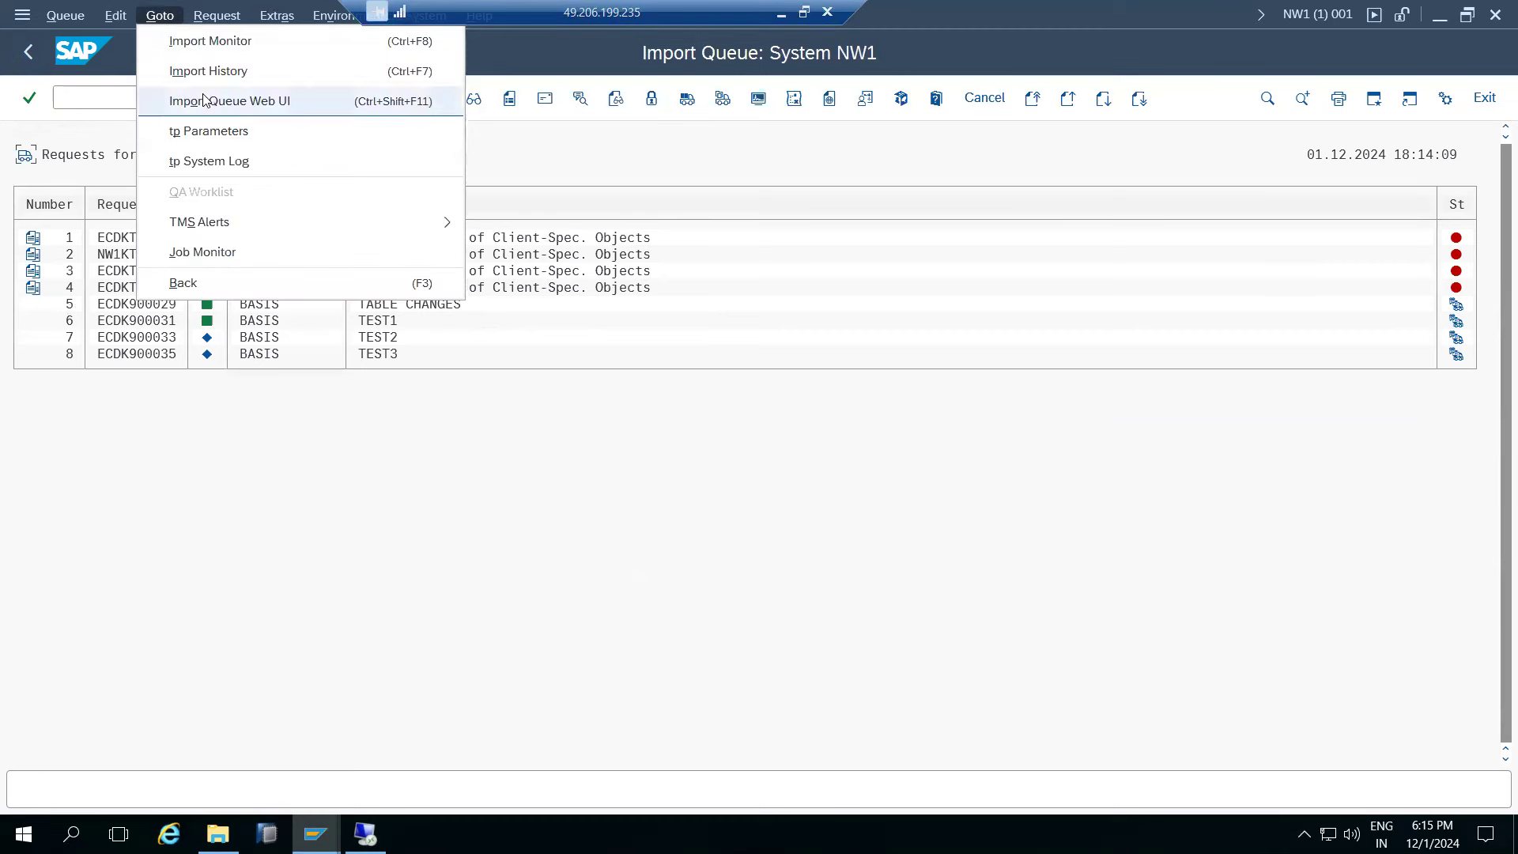
click(182, 46)
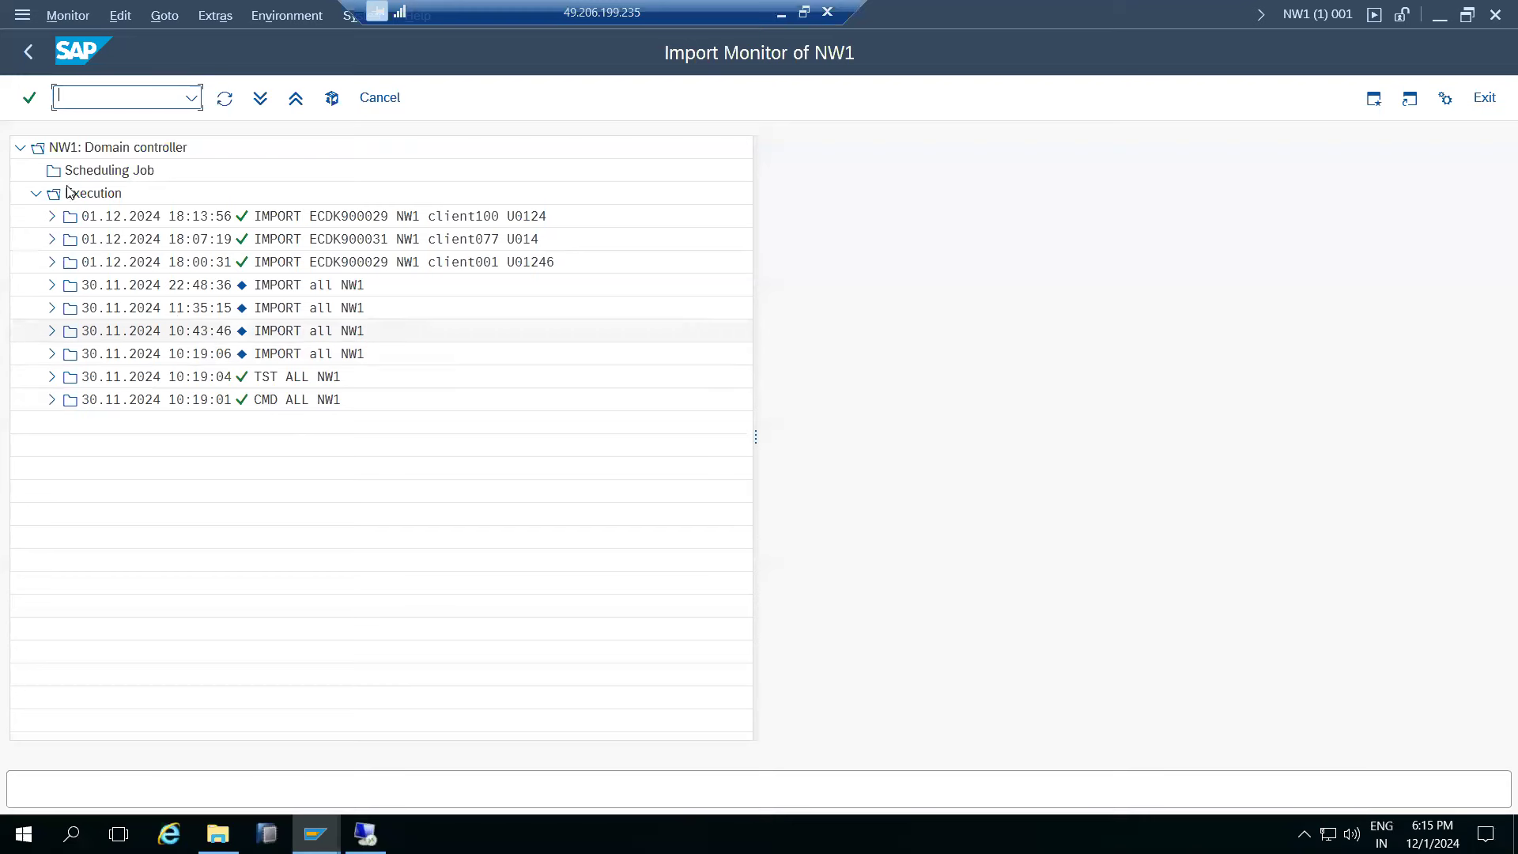
click(28, 52)
click(159, 15)
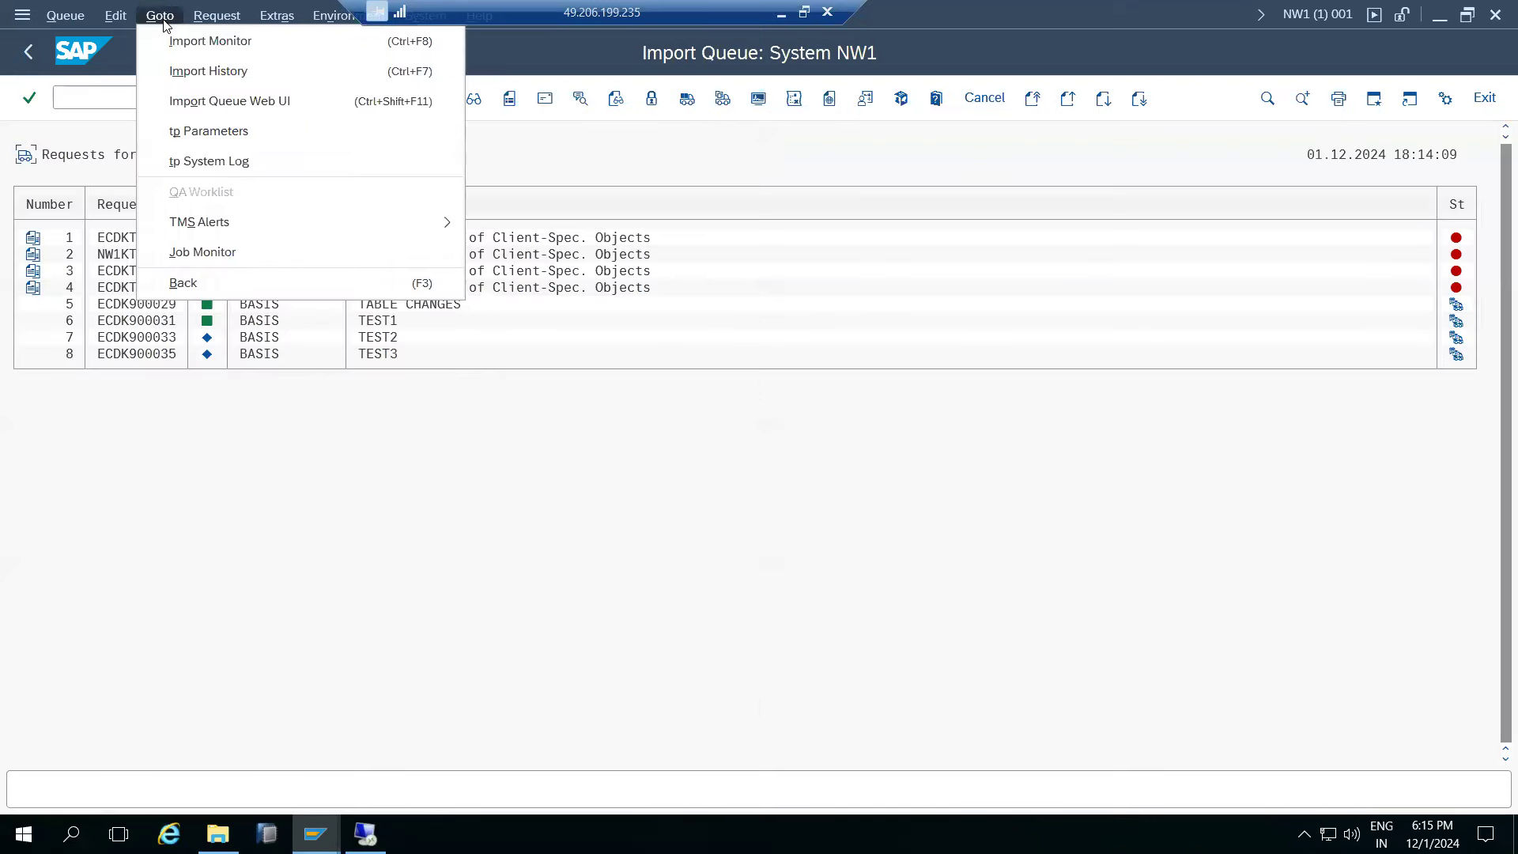
- Review the NW1 tp System Log down to its latest entries
click(212, 163)
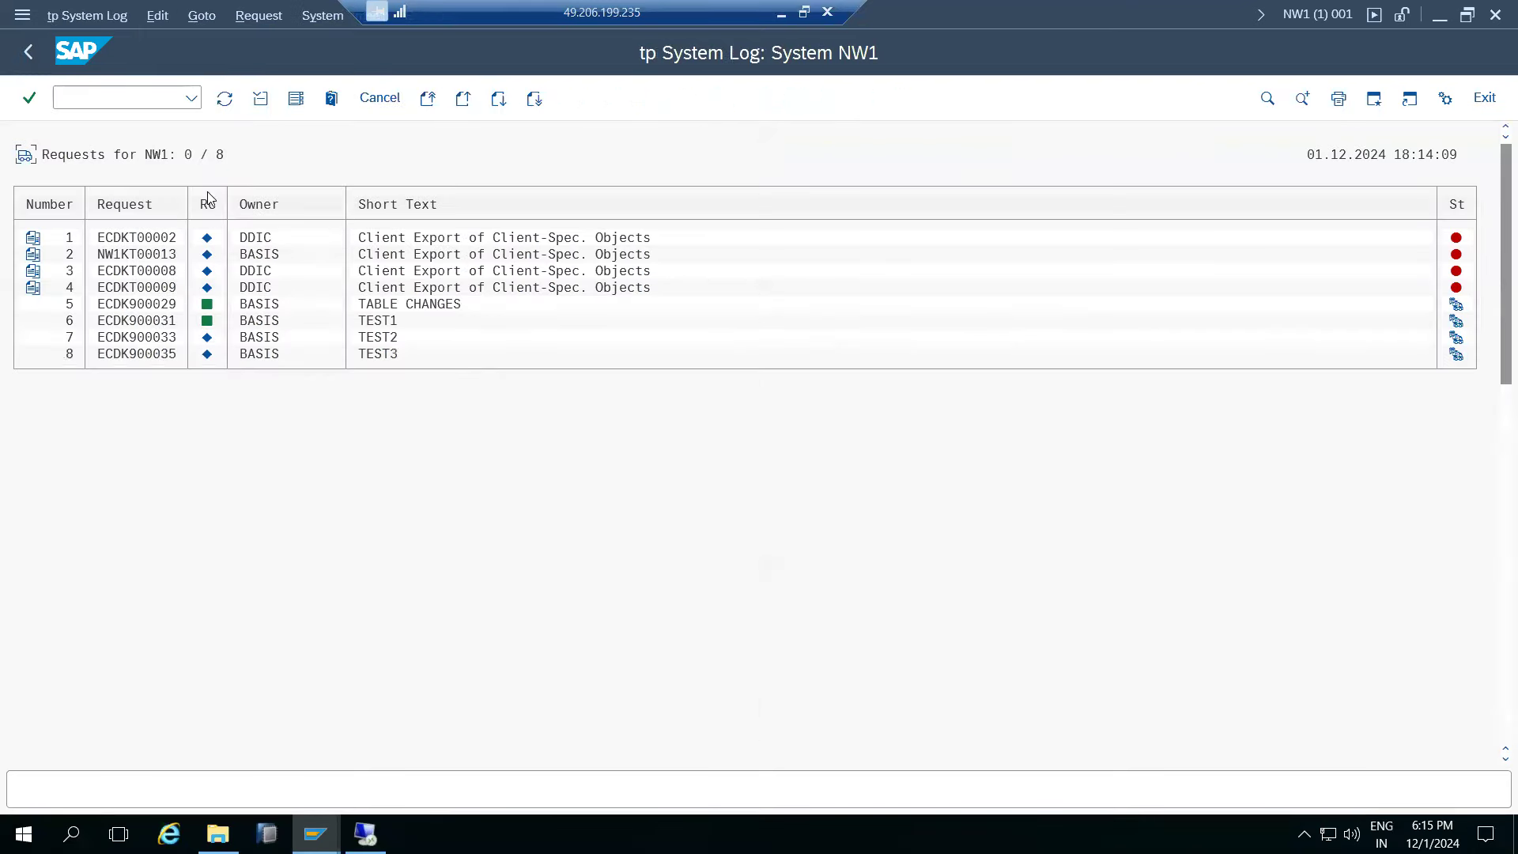
scroll(428, 461, down, 4)
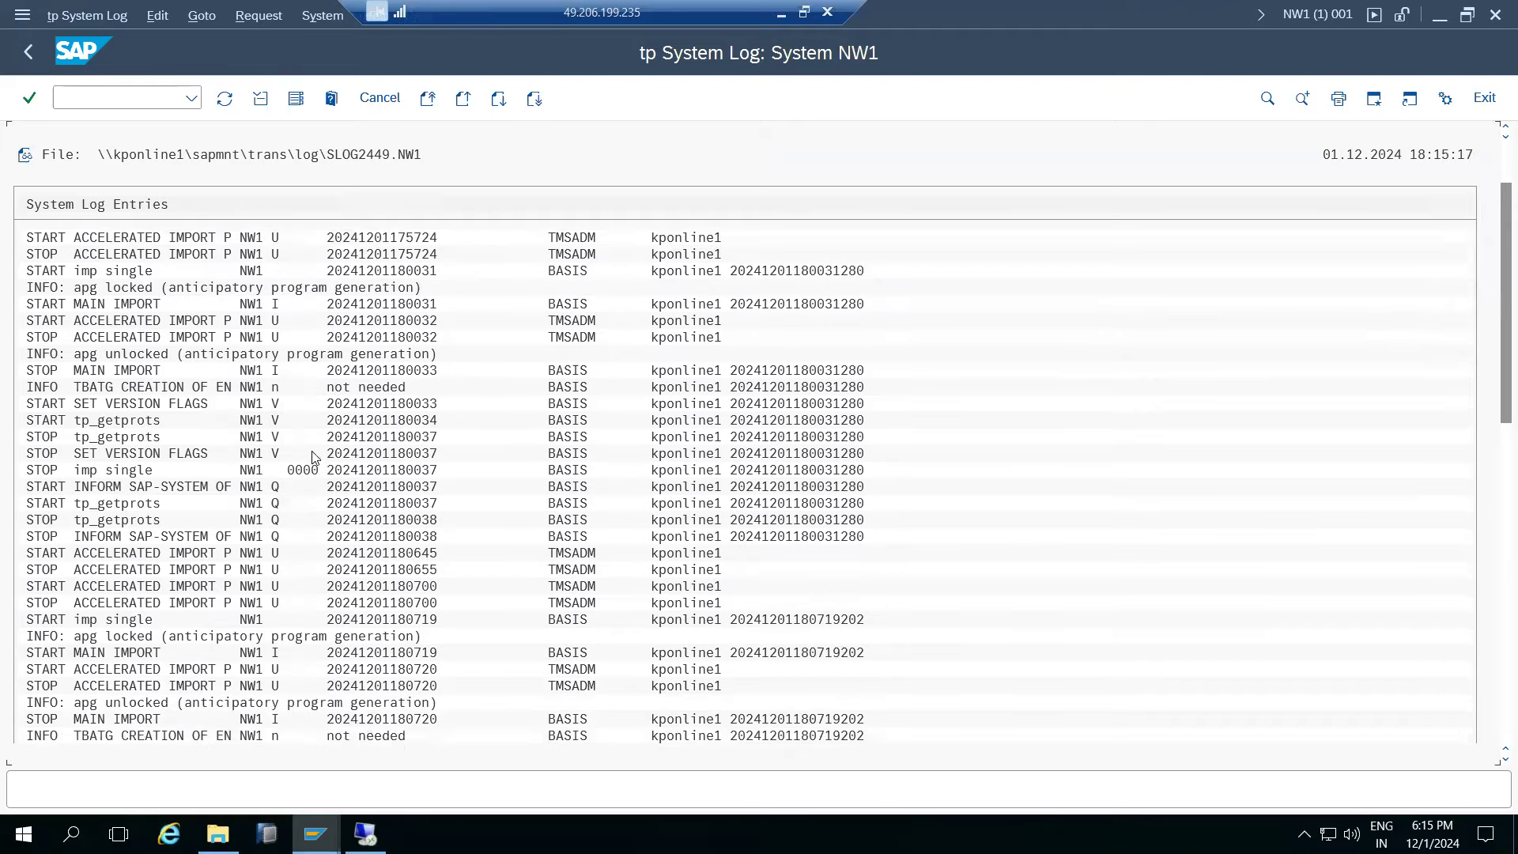
scroll(308, 438, down, 3)
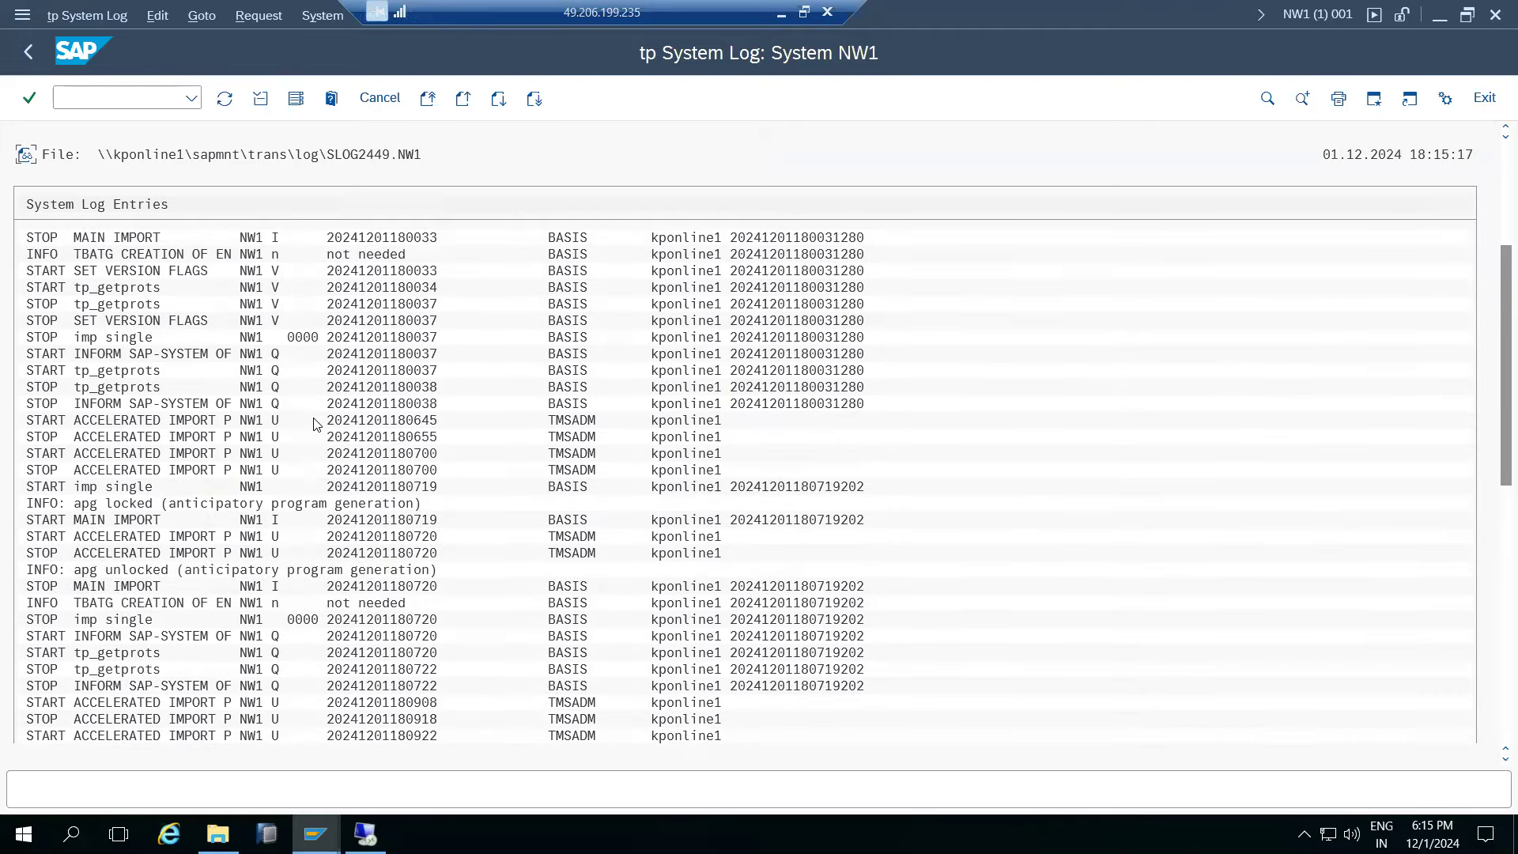
scroll(324, 398, down, 4)
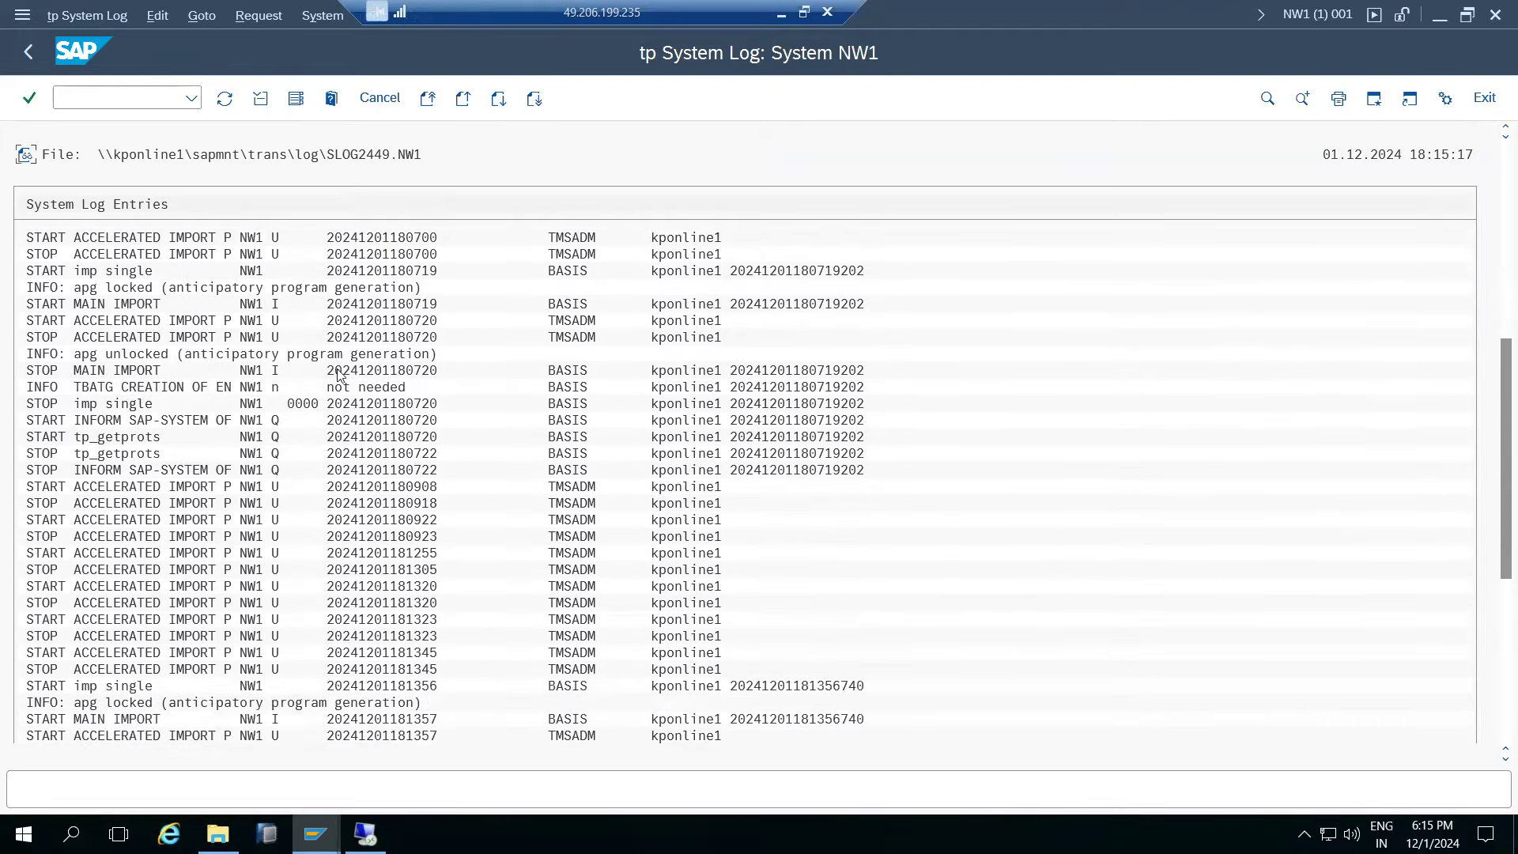
scroll(1058, 275, down, 1)
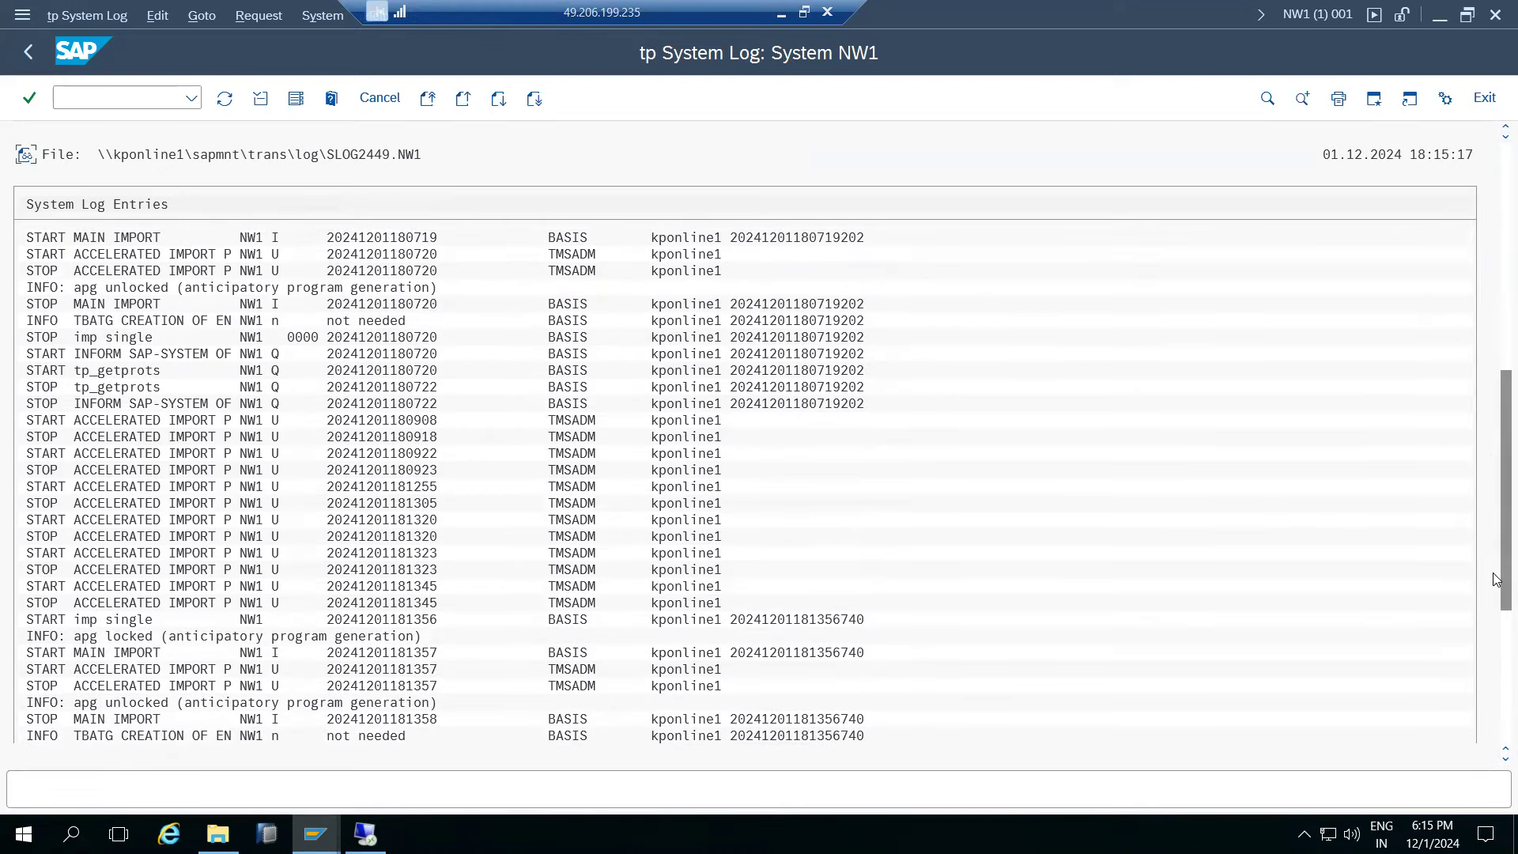
click(1496, 632)
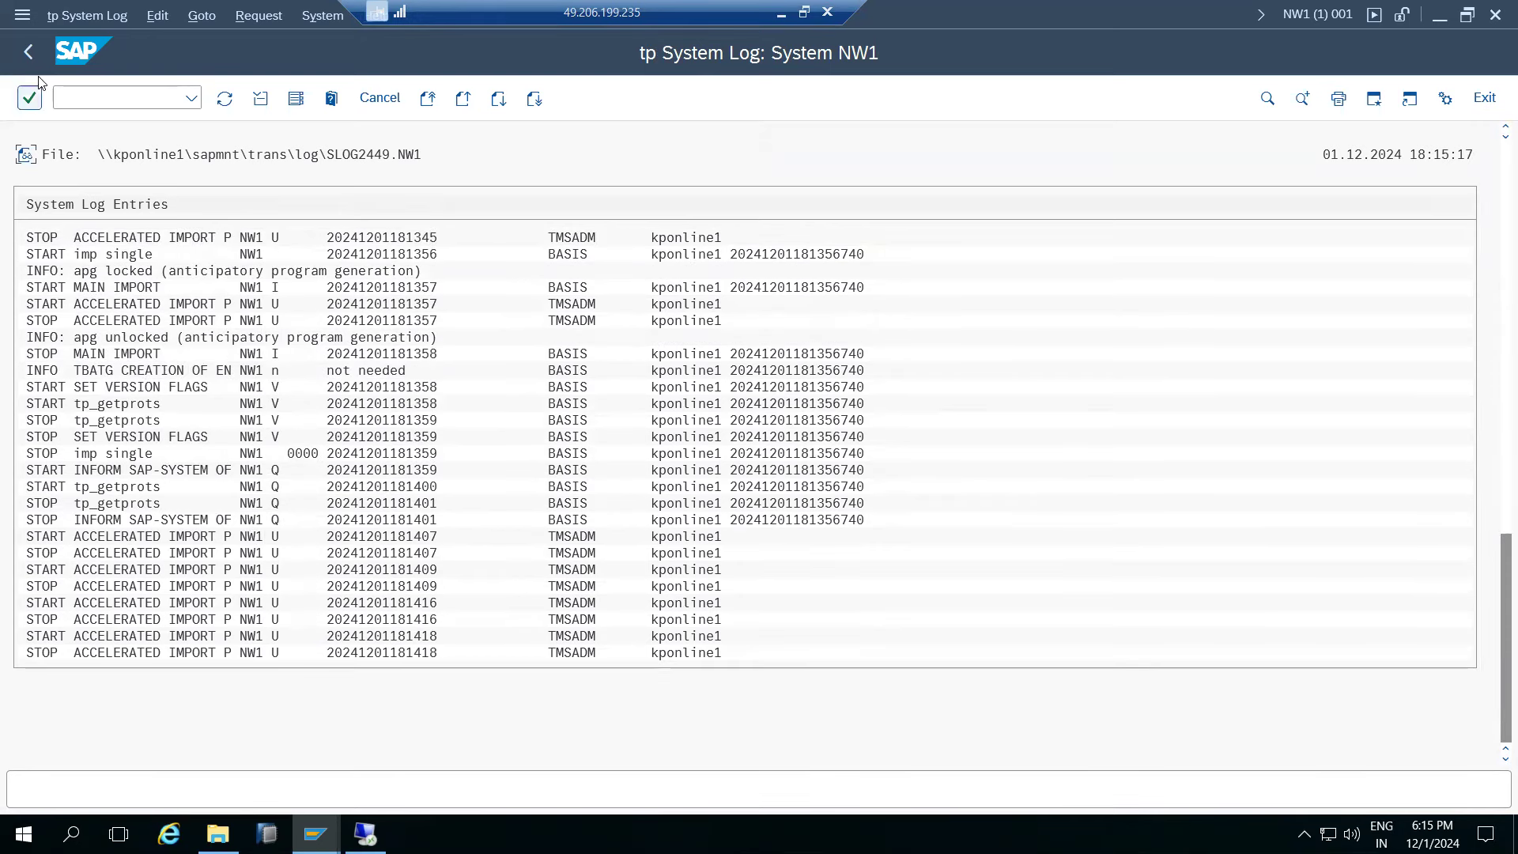
click(28, 52)
- Minimize the remote desktop session to bring the Paint transport notes back
click(162, 16)
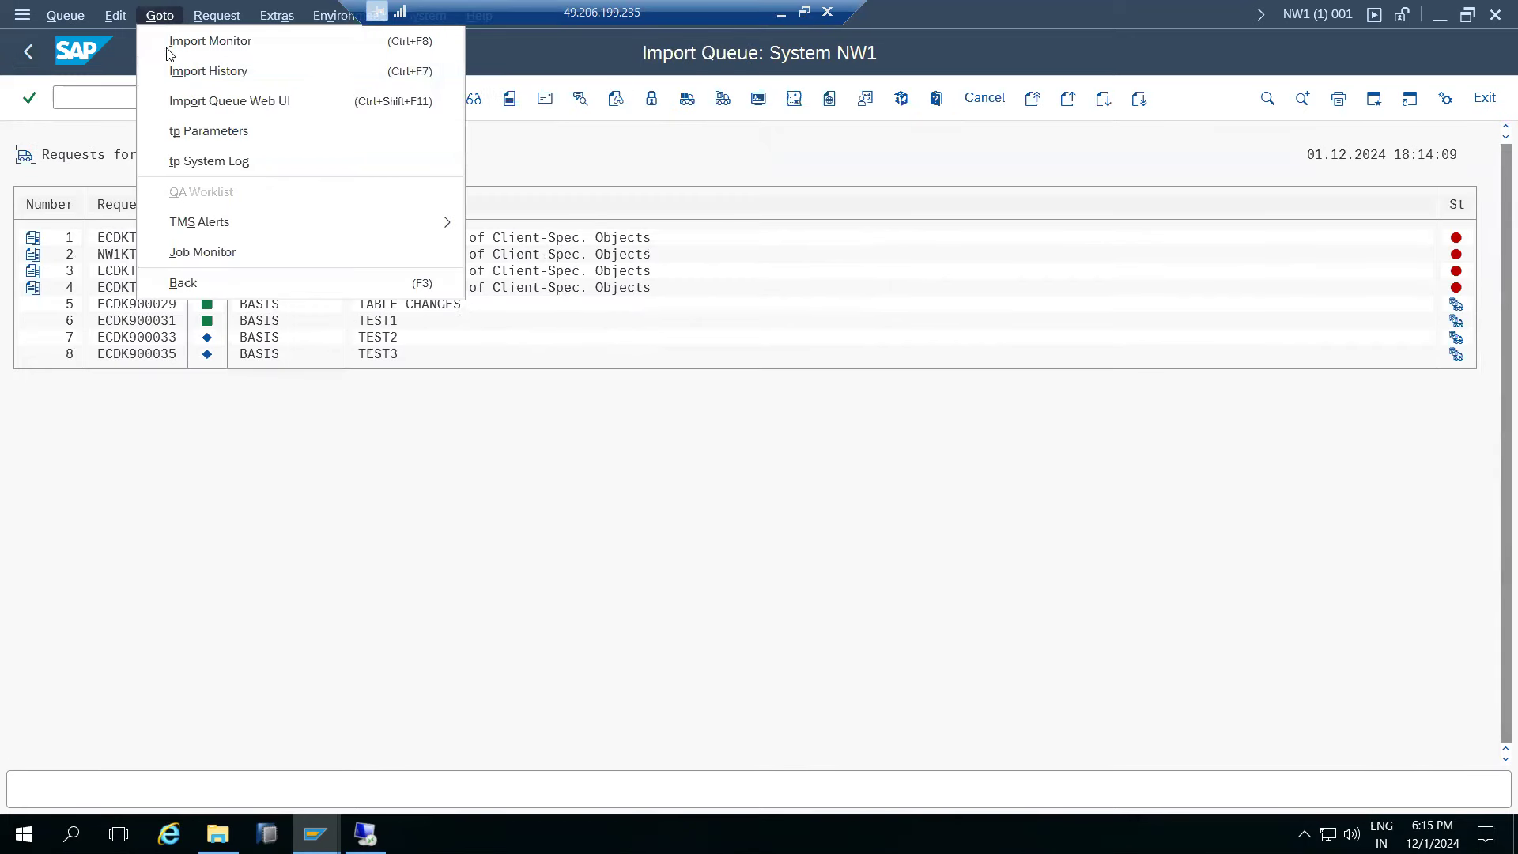
click(261, 533)
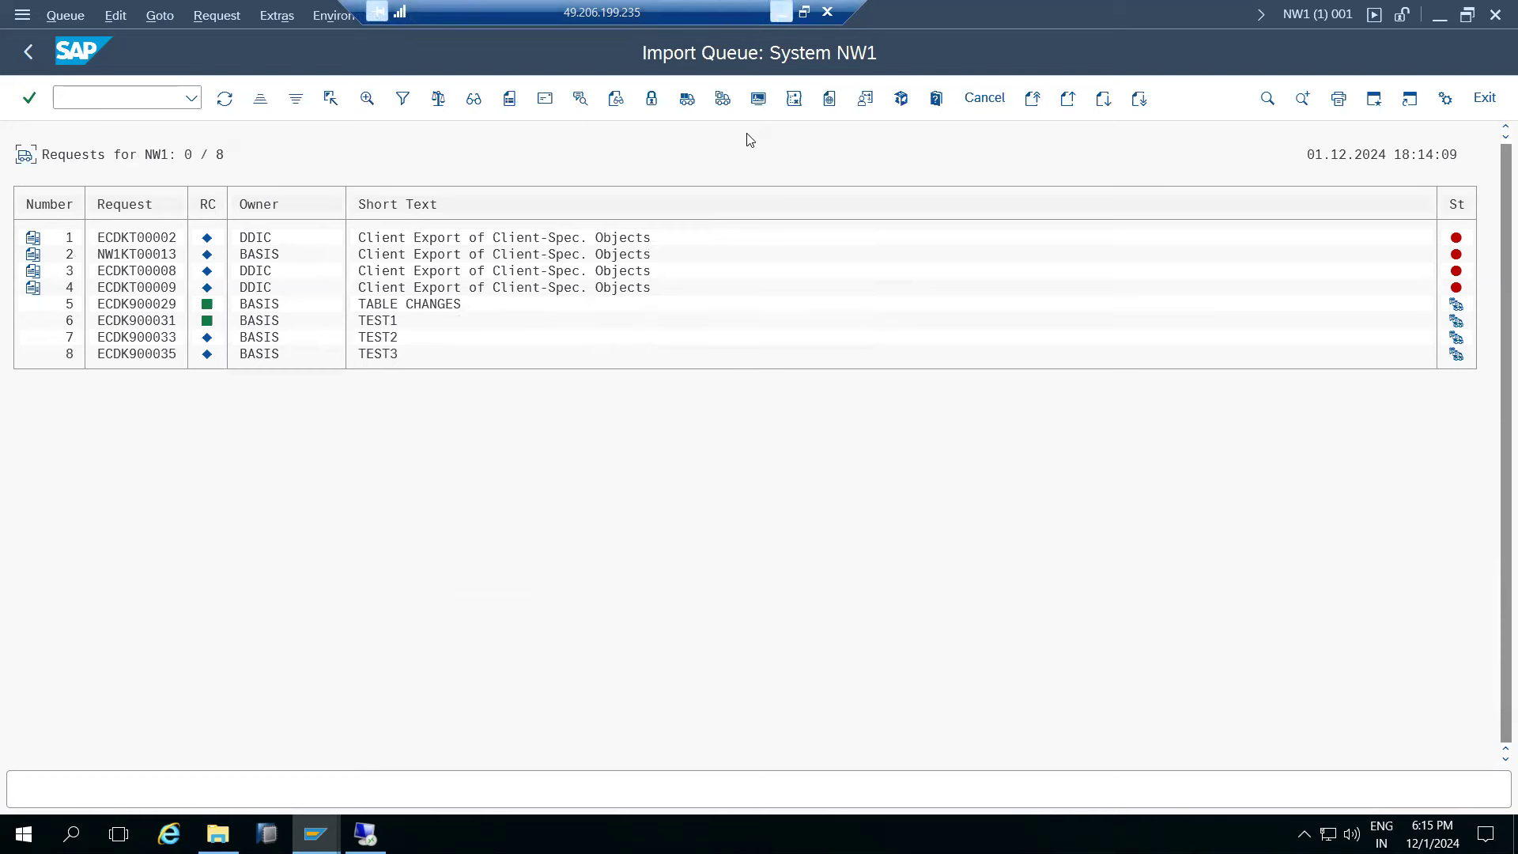
click(781, 11)
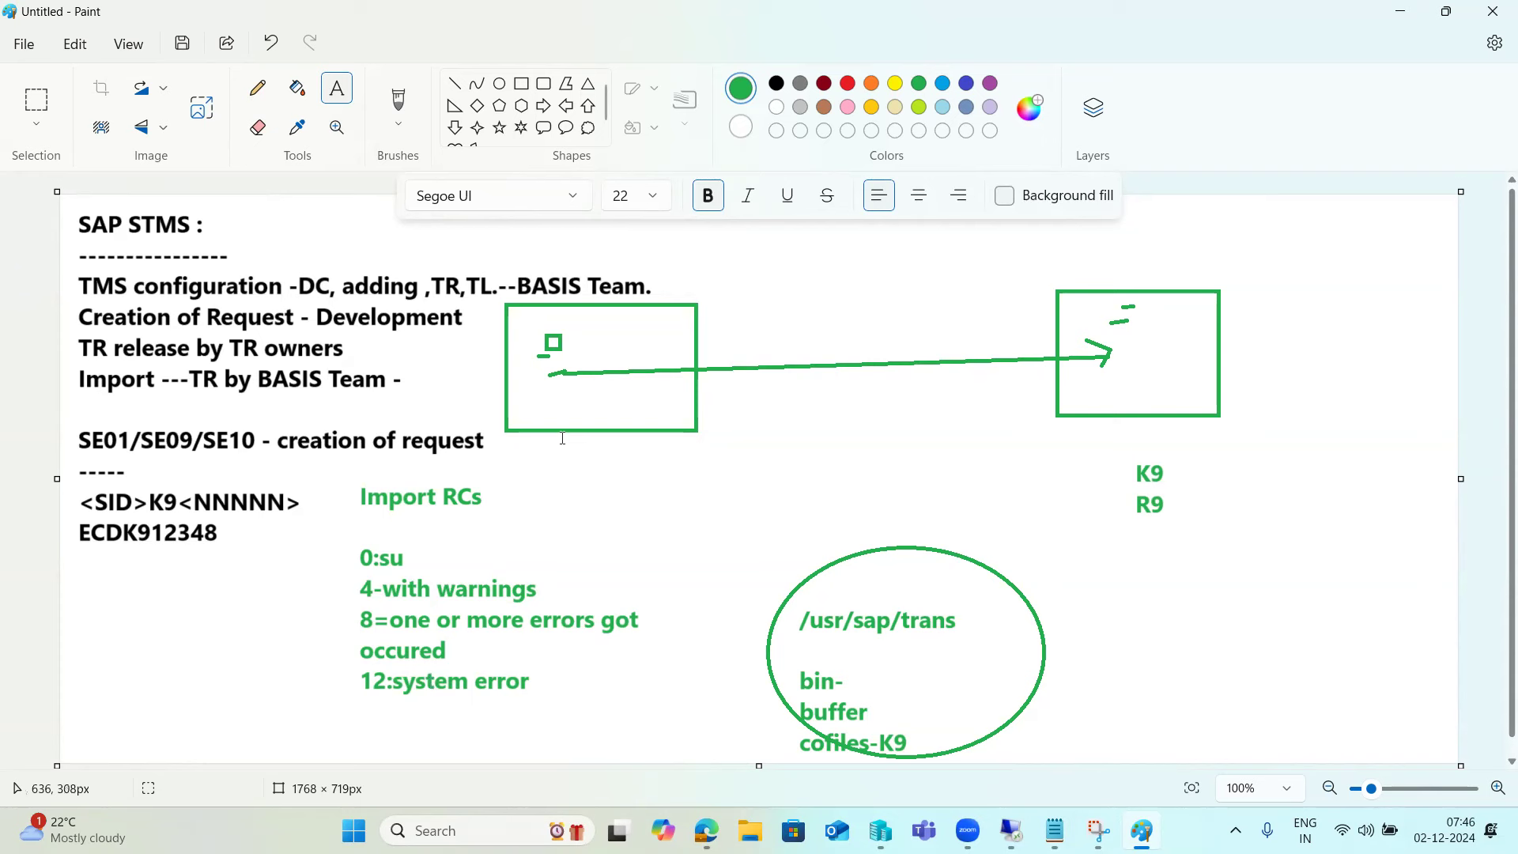
- Refresh the NW1 import queue in the remote session and review its requests, including ECDK900031
mouse_move(1011, 830)
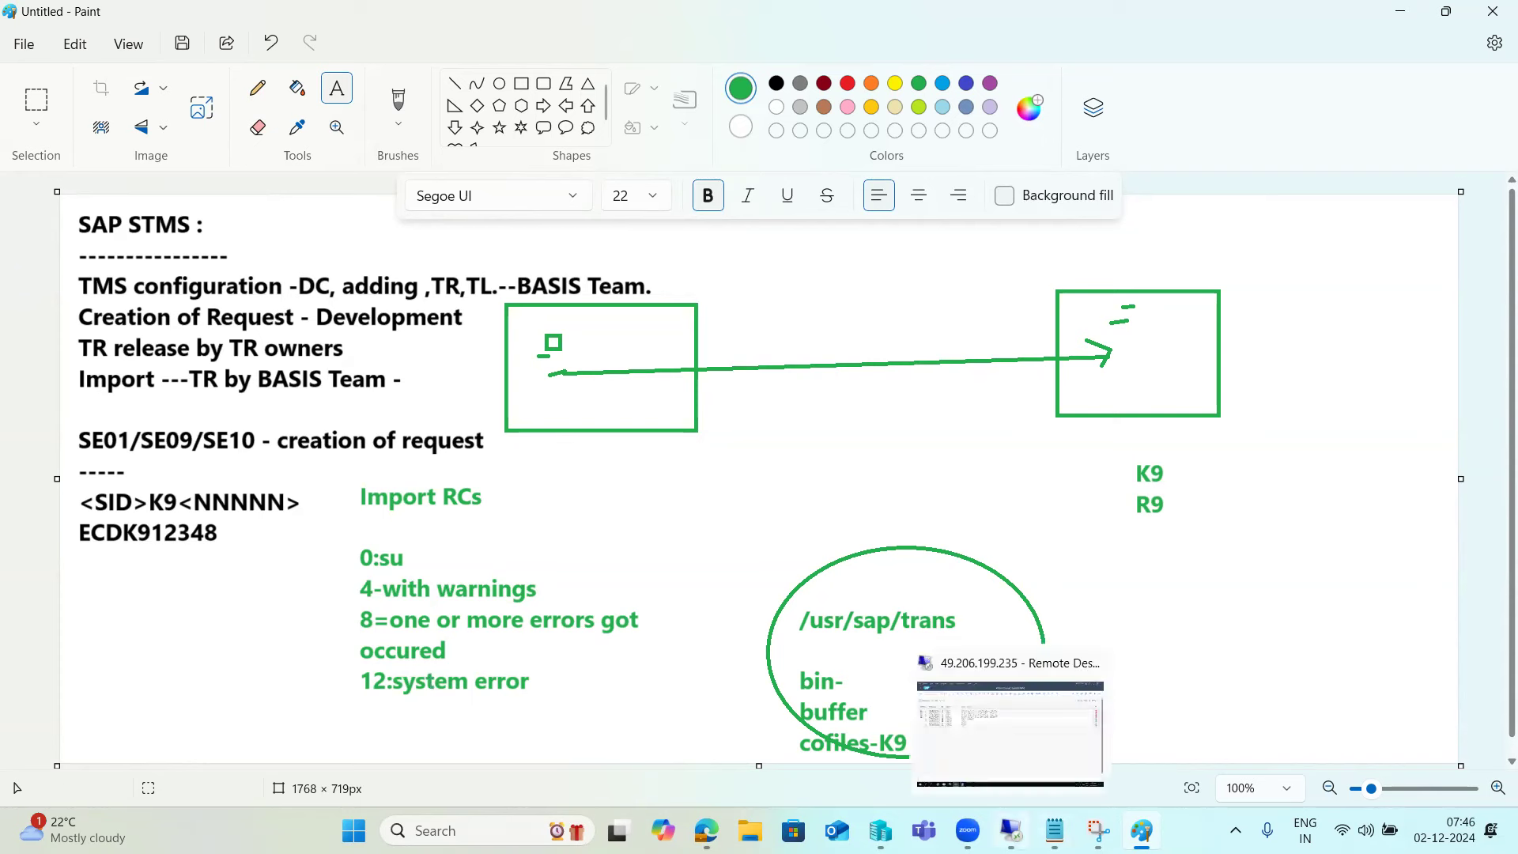
click(1012, 755)
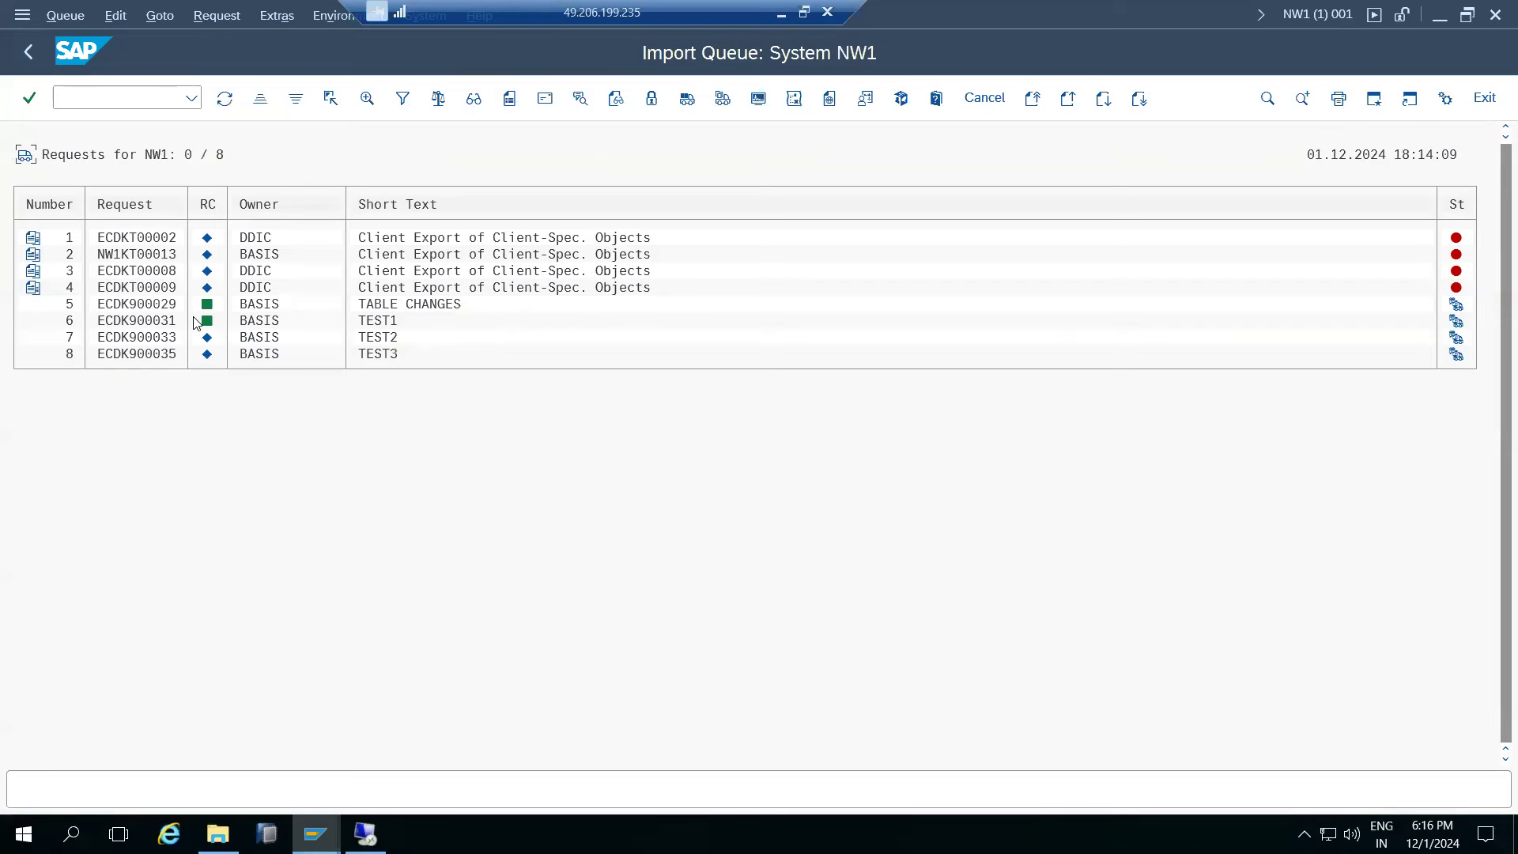
click(28, 52)
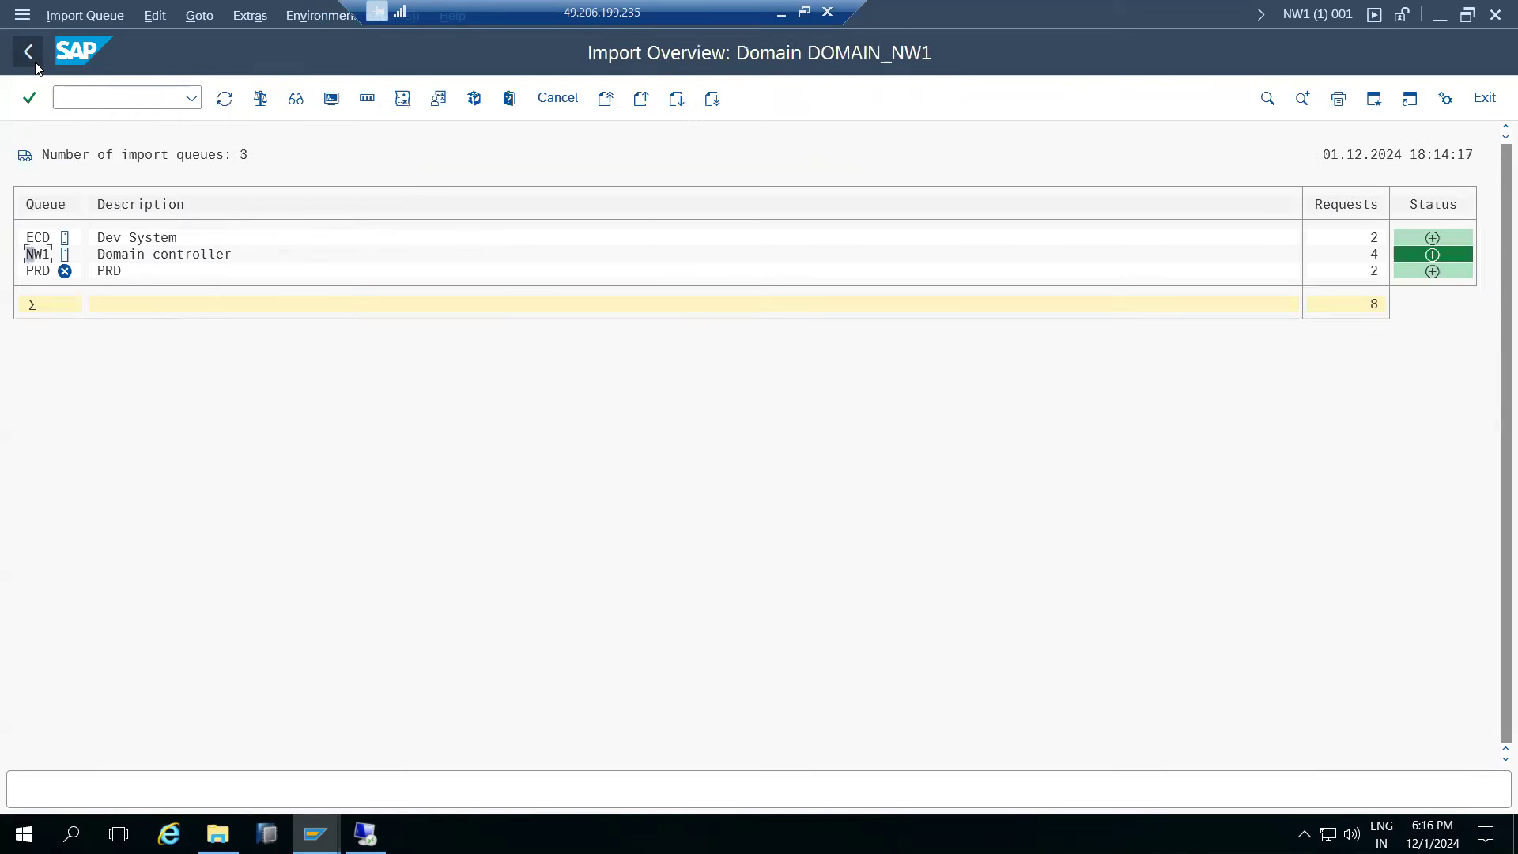
double_click(39, 255)
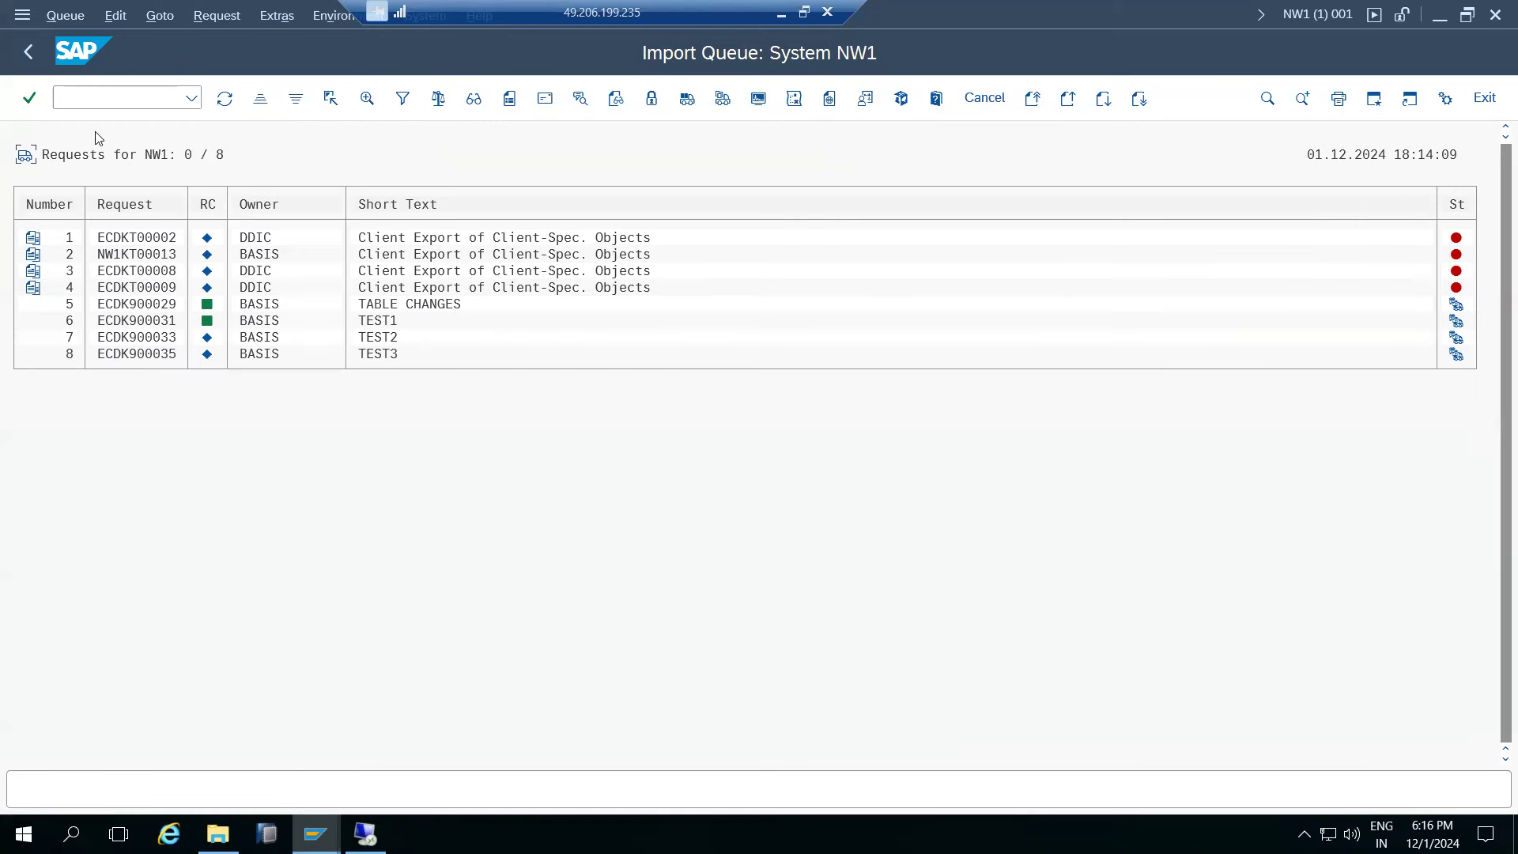
click(225, 98)
click(150, 321)
click(36, 57)
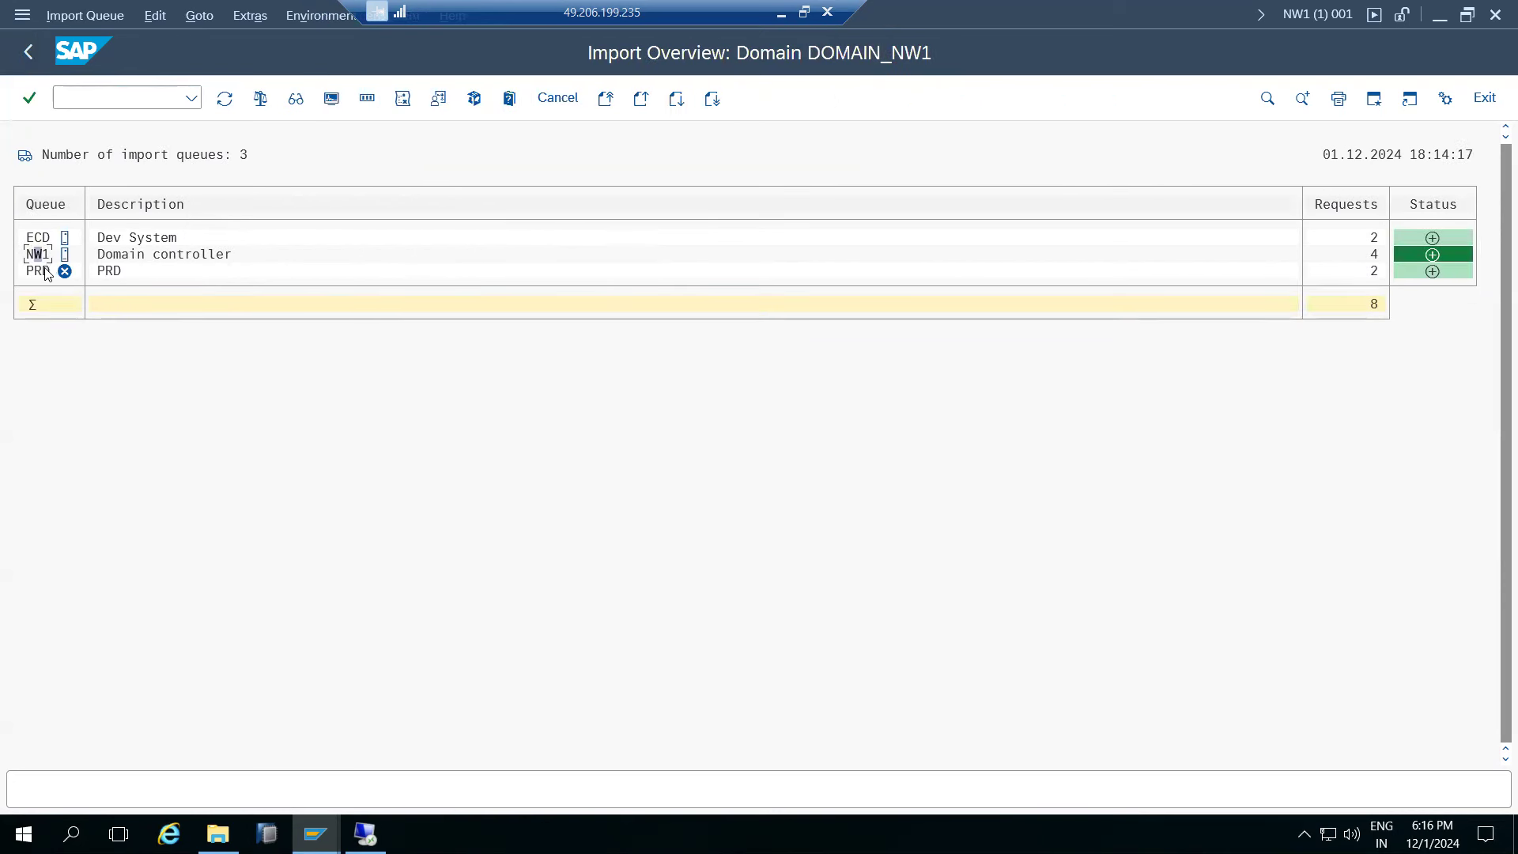
- Count the BALDAT entries matching the selection criteria
mouse_move(317, 832)
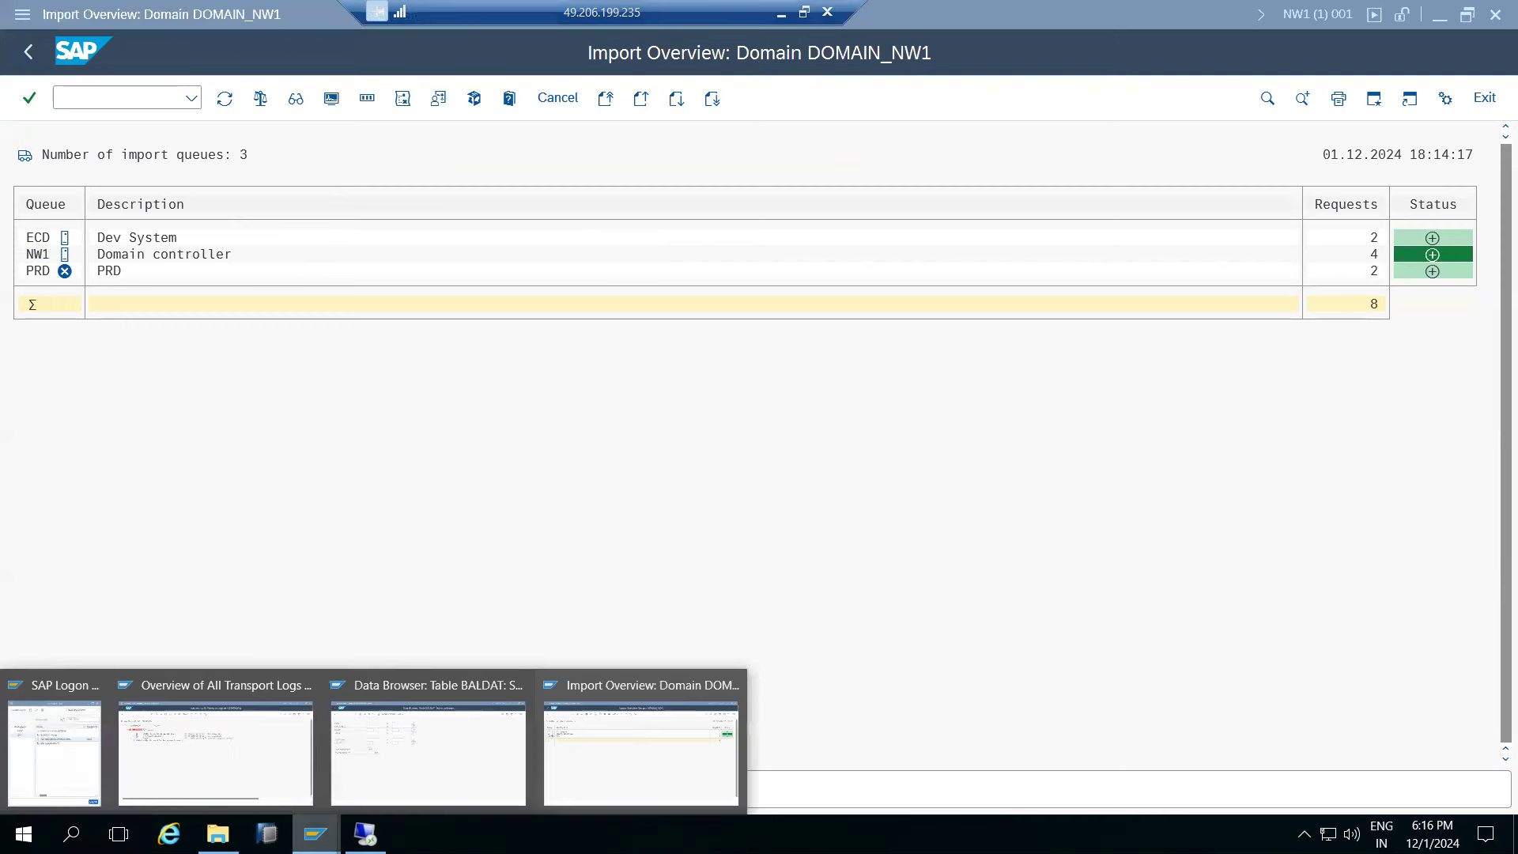
click(403, 765)
click(431, 97)
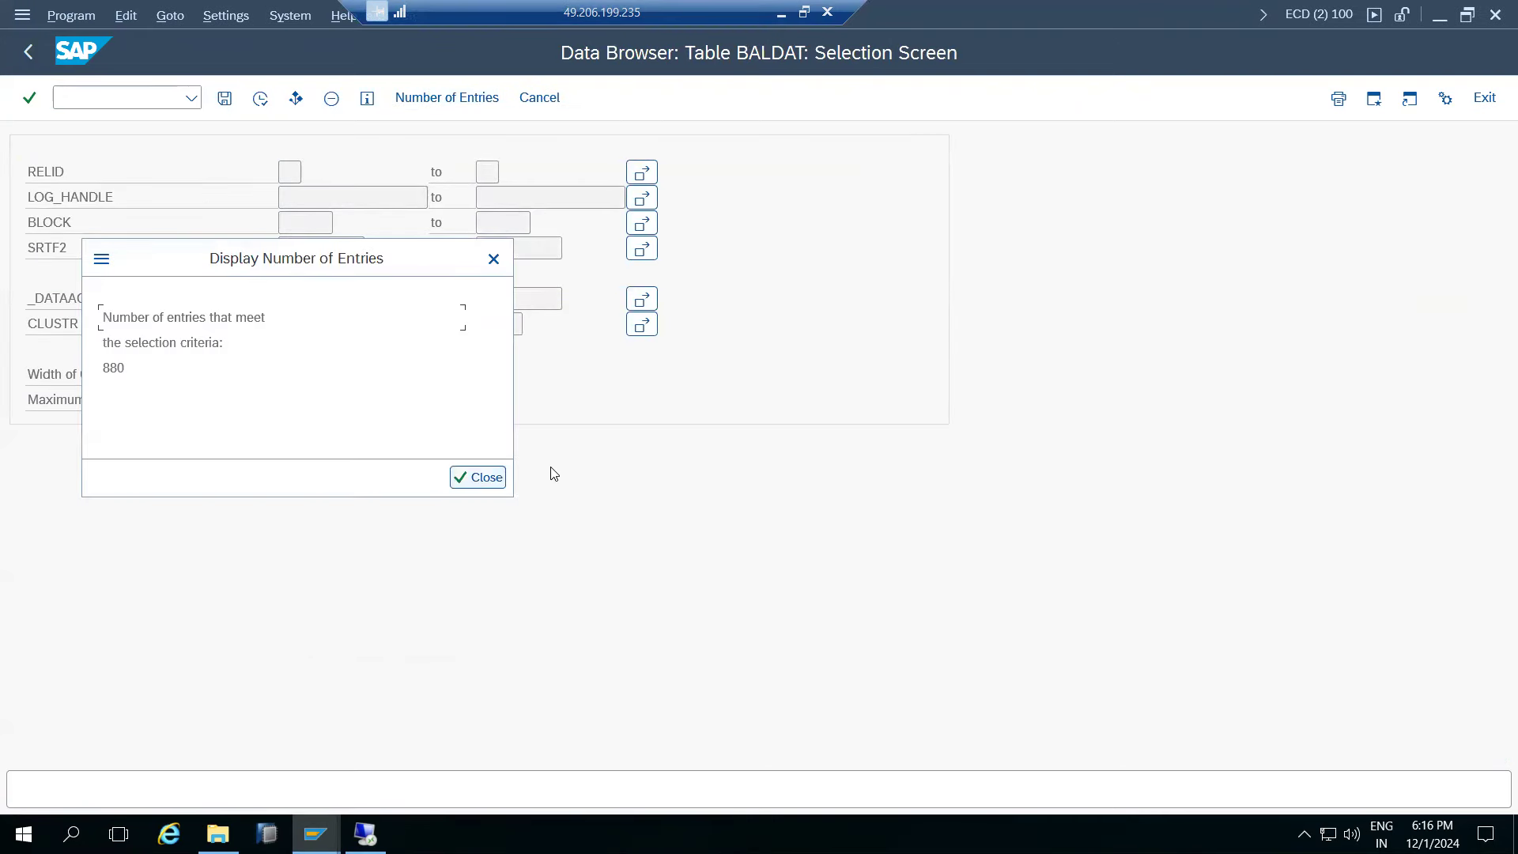
- Dismiss the 880-entry count, list the BALDAT entries, and return to the selection screen
click(490, 472)
click(259, 97)
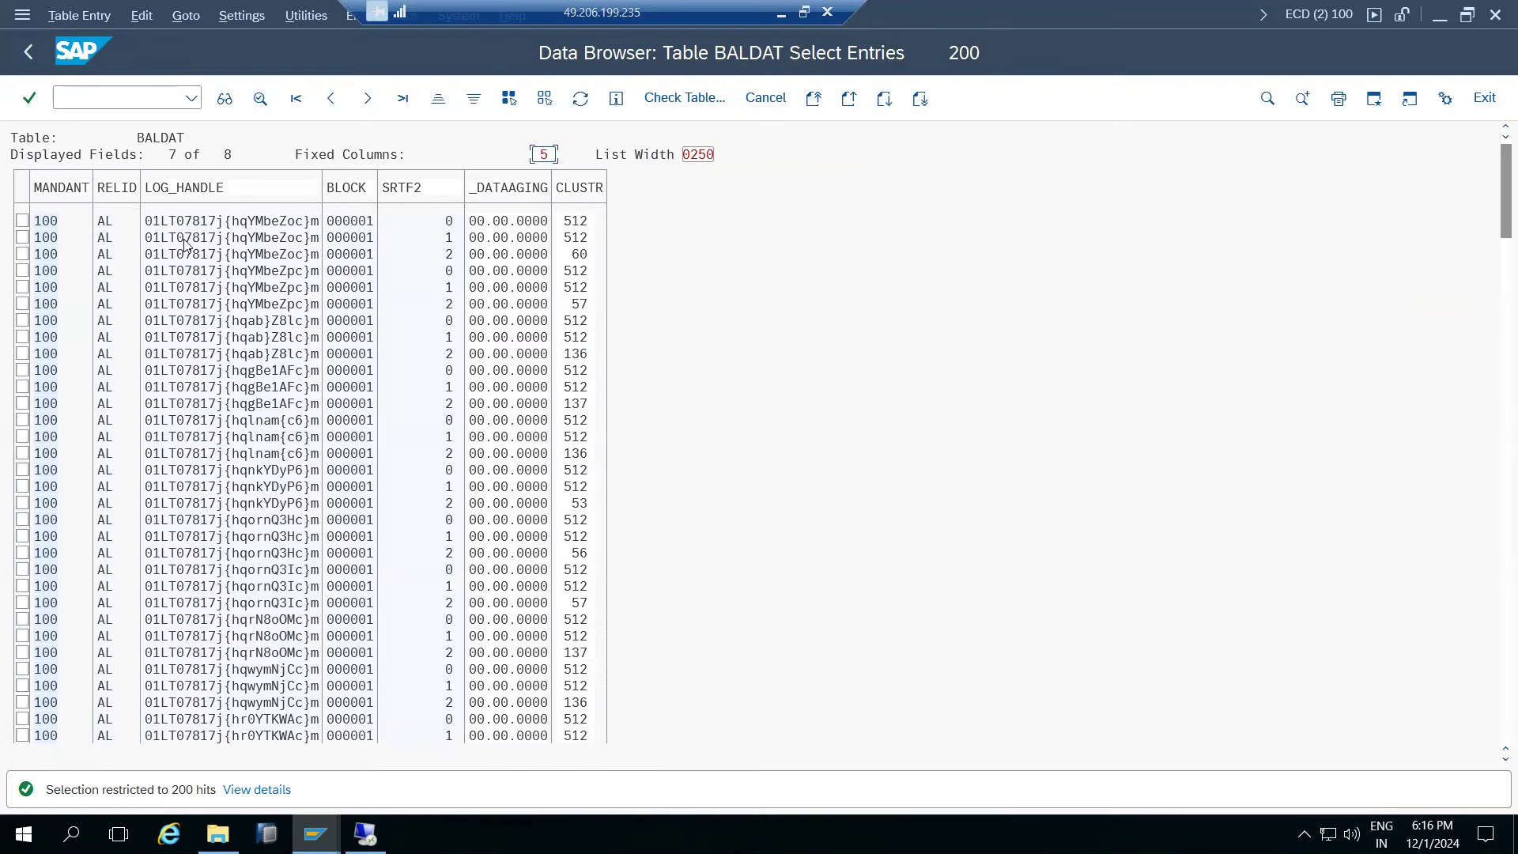
click(25, 48)
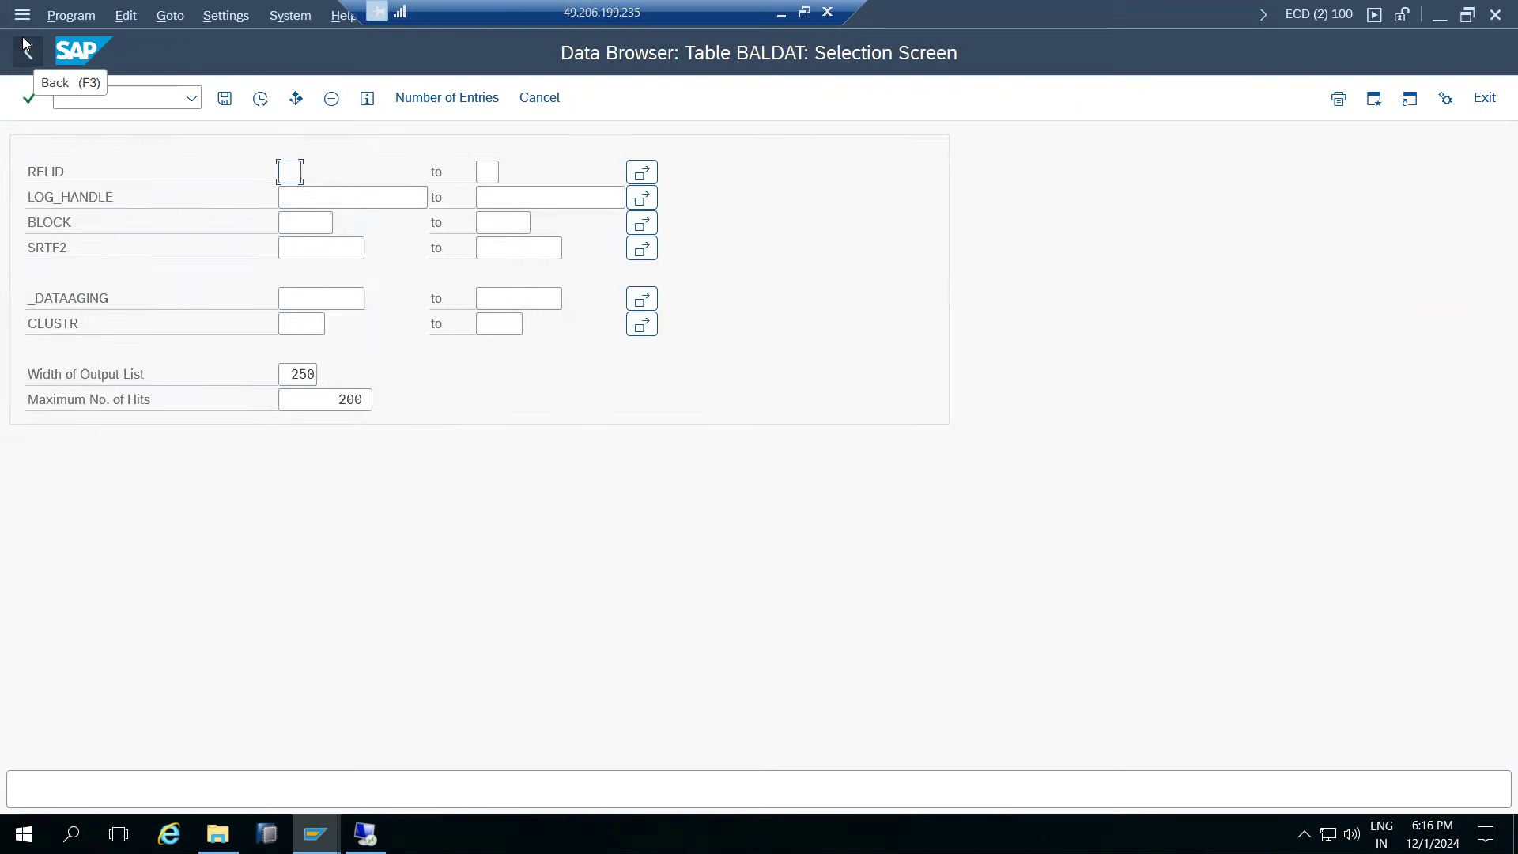
- Display request ECDK900035 from its transport logs
click(780, 11)
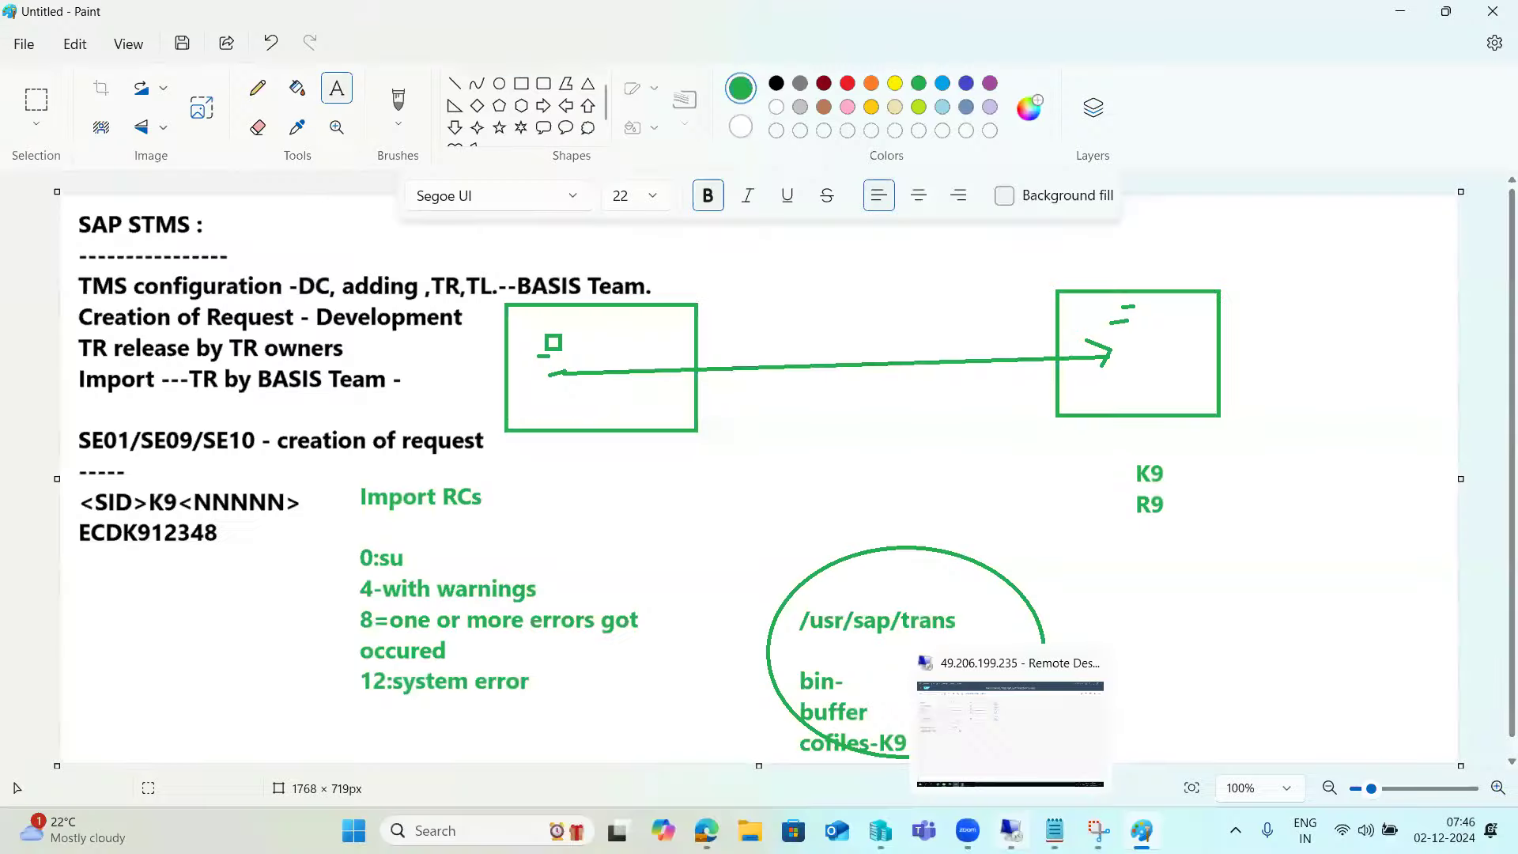
click(315, 834)
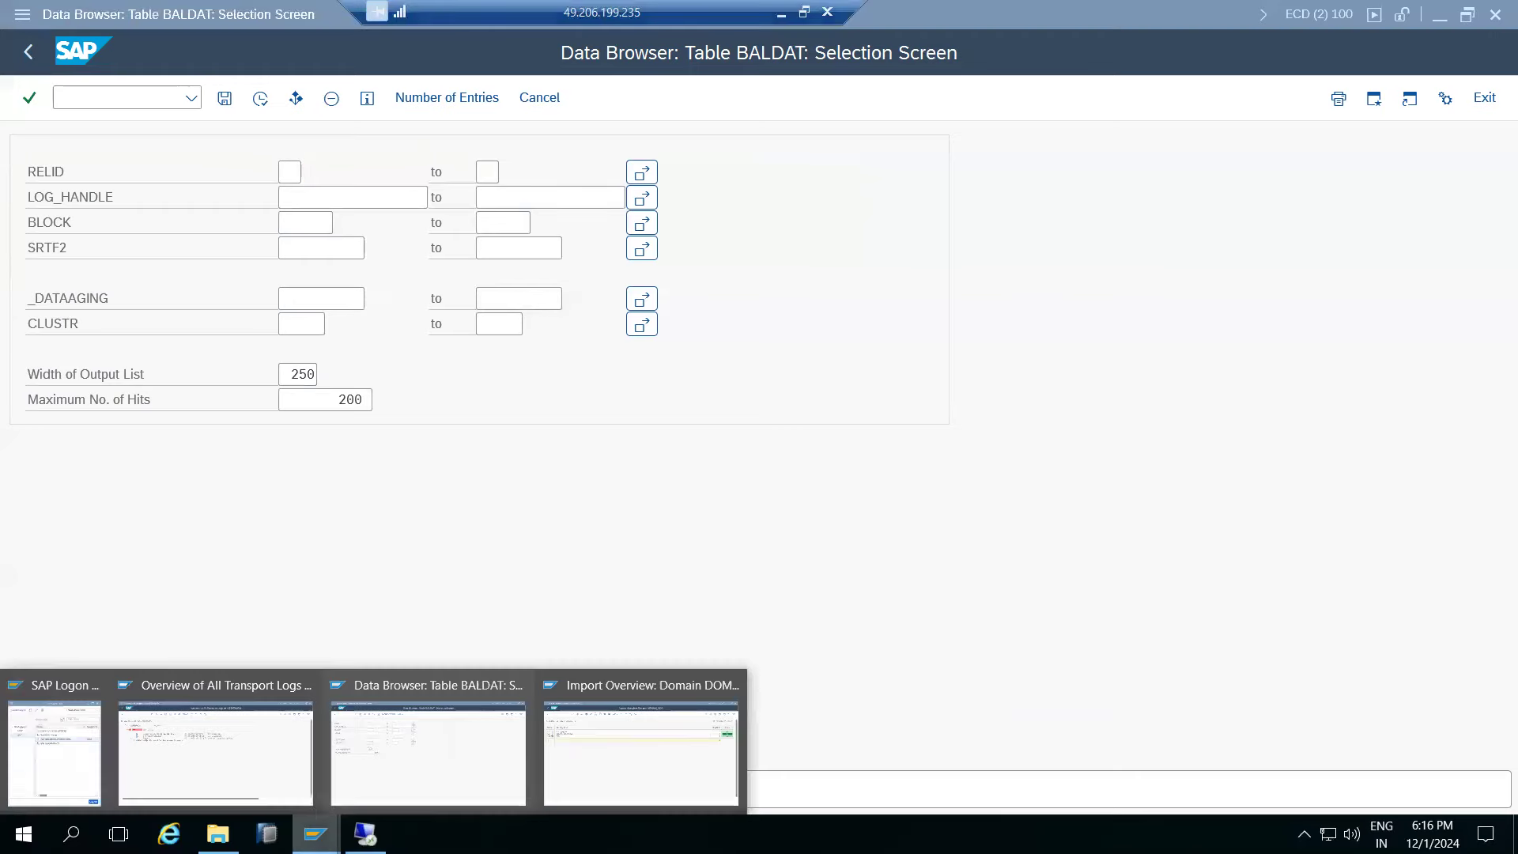
click(253, 761)
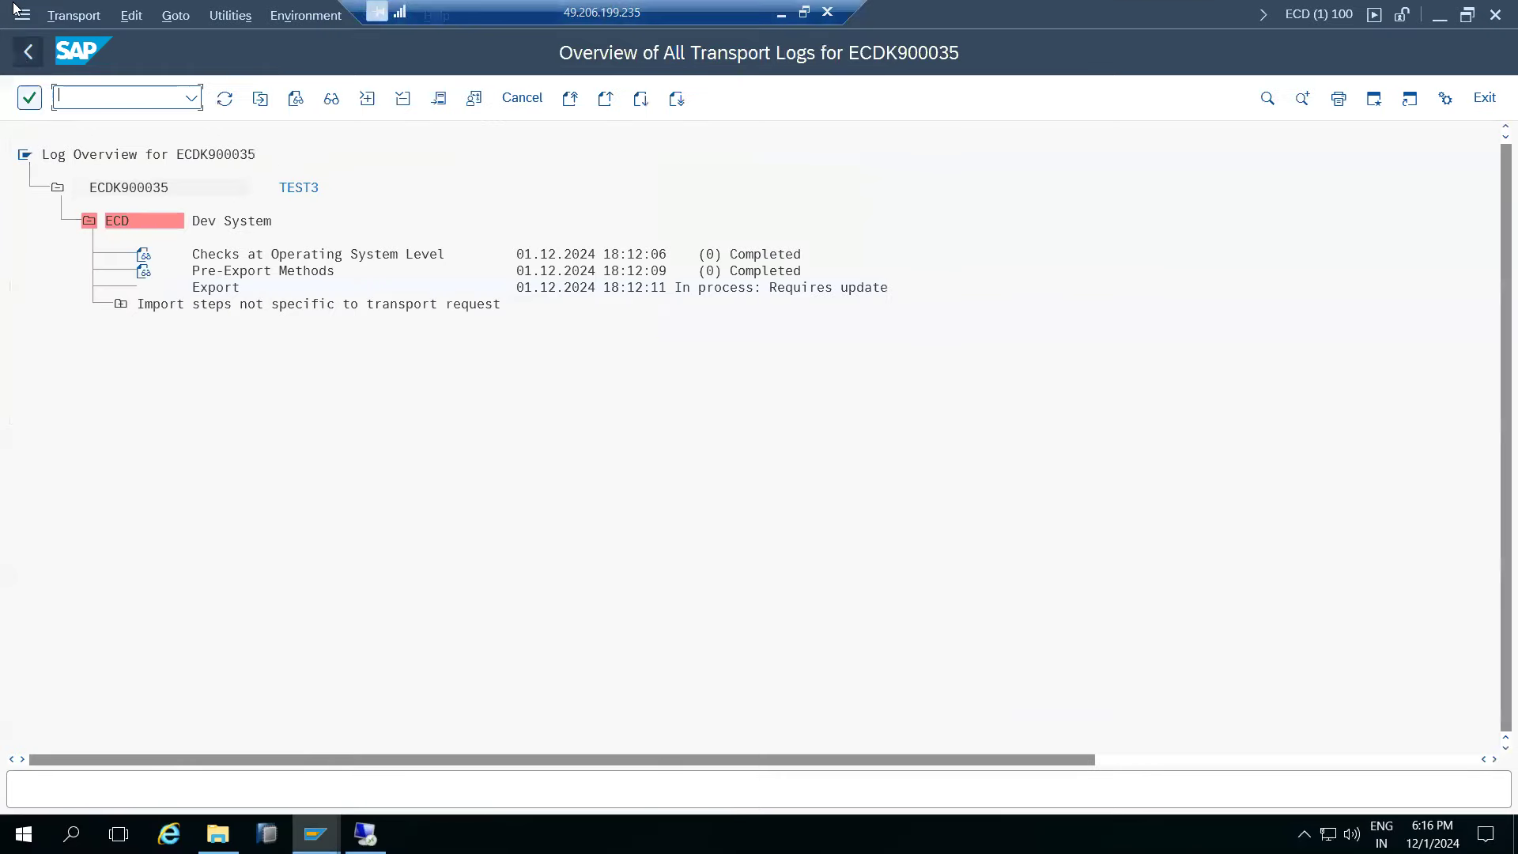
key(F3)
- Check request ECDK900033 in the NW1 import queue
click(314, 833)
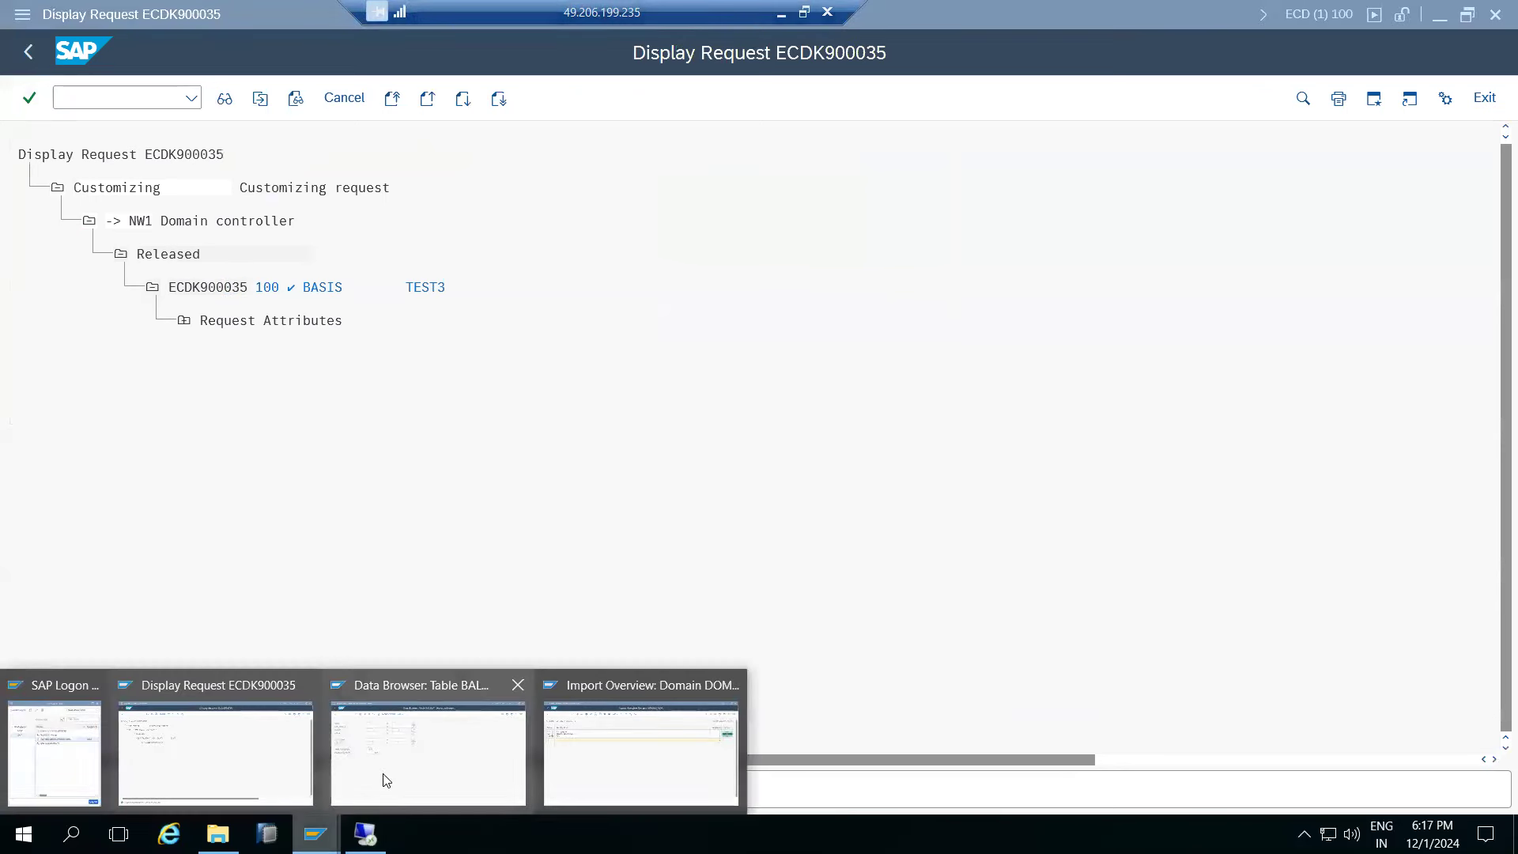
click(572, 764)
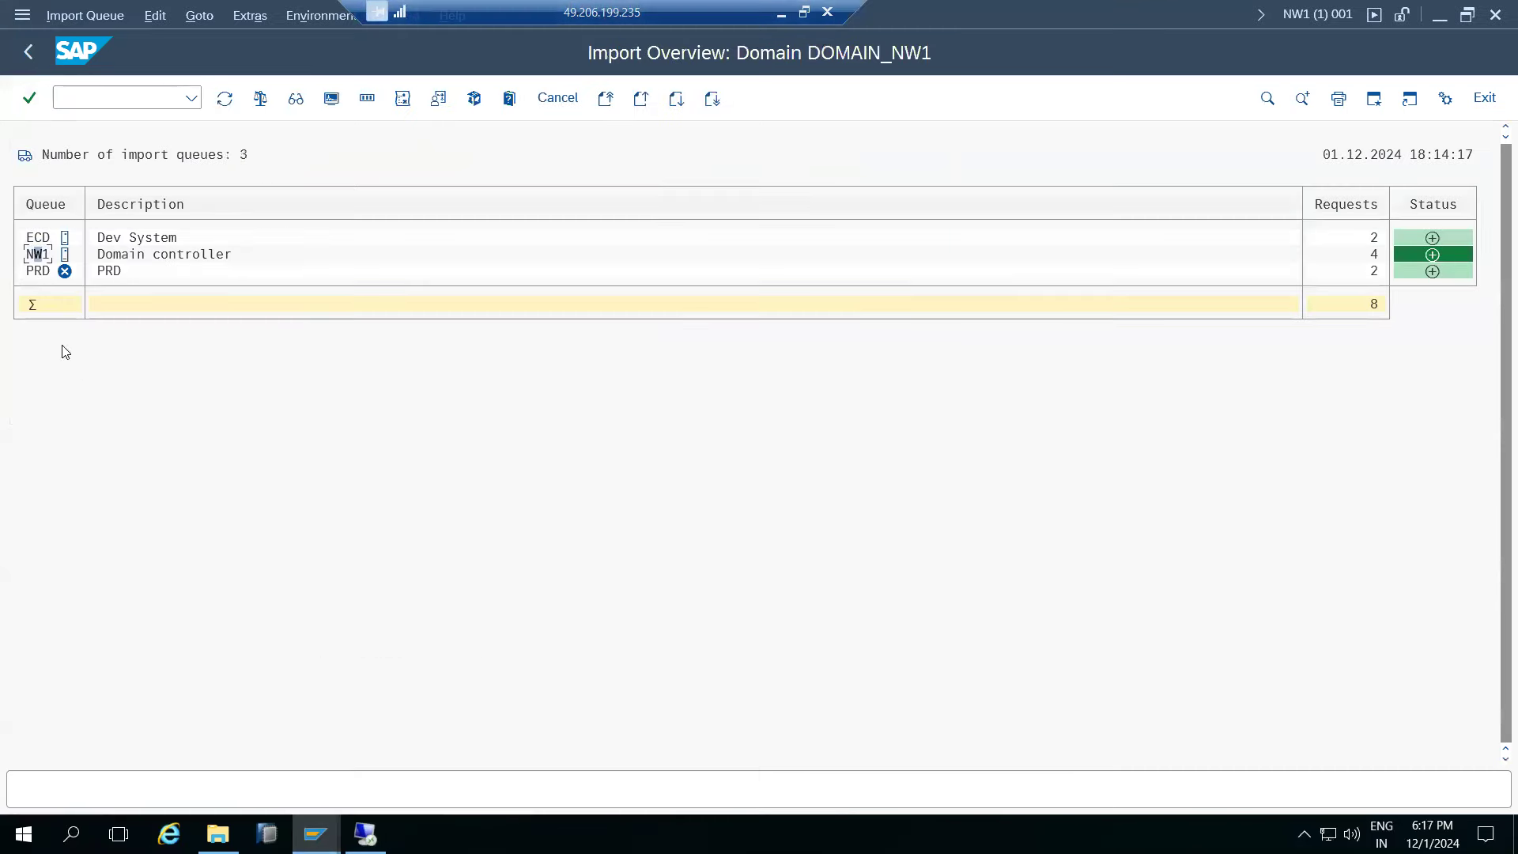
double_click(36, 254)
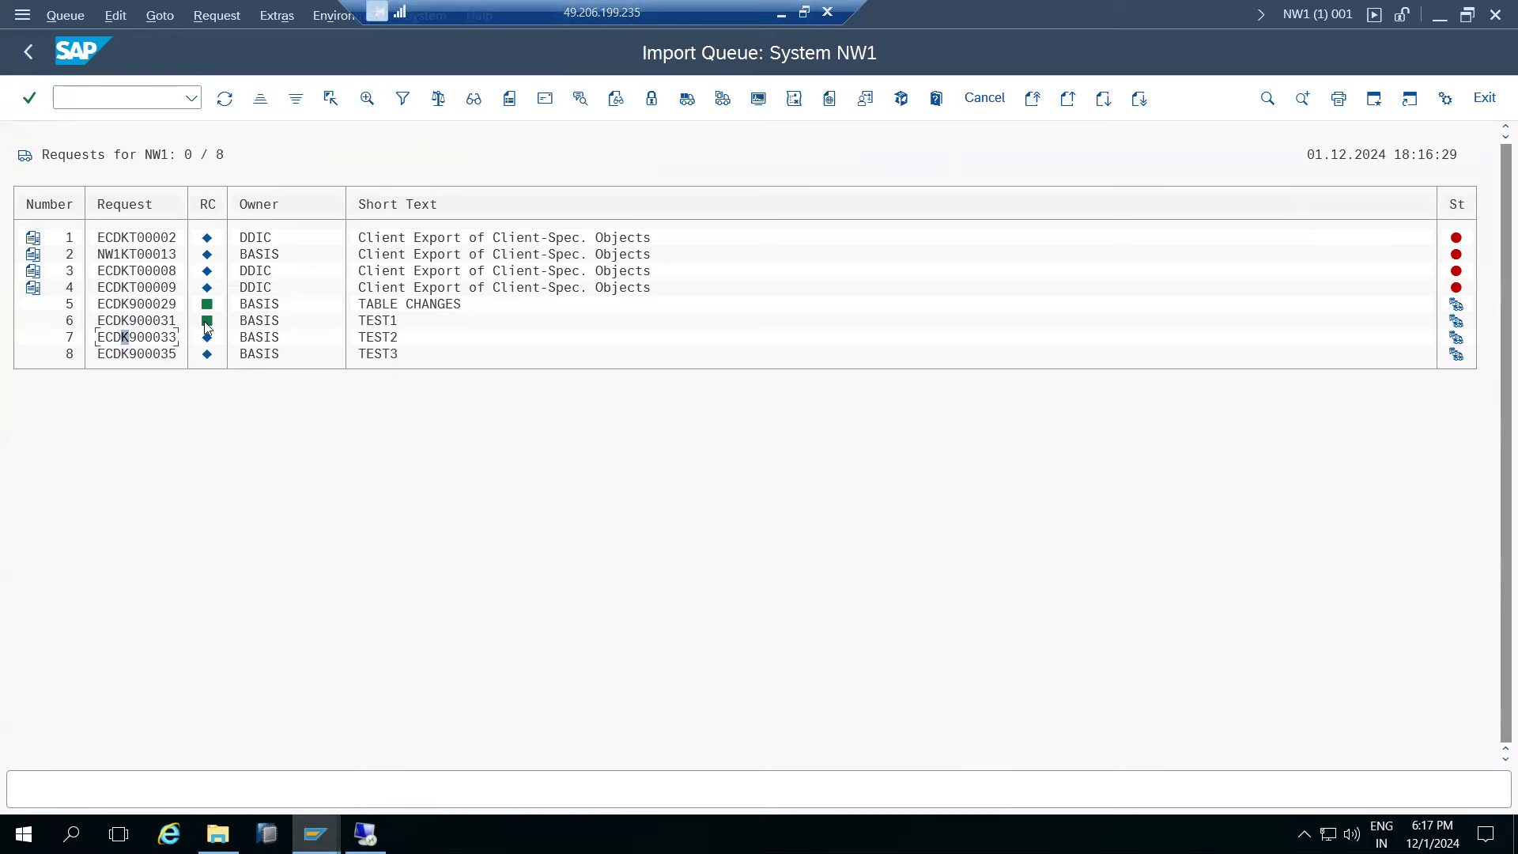
click(155, 338)
- Open the Transport Organizer with /nse01 from the ECDK900035 request display
click(315, 834)
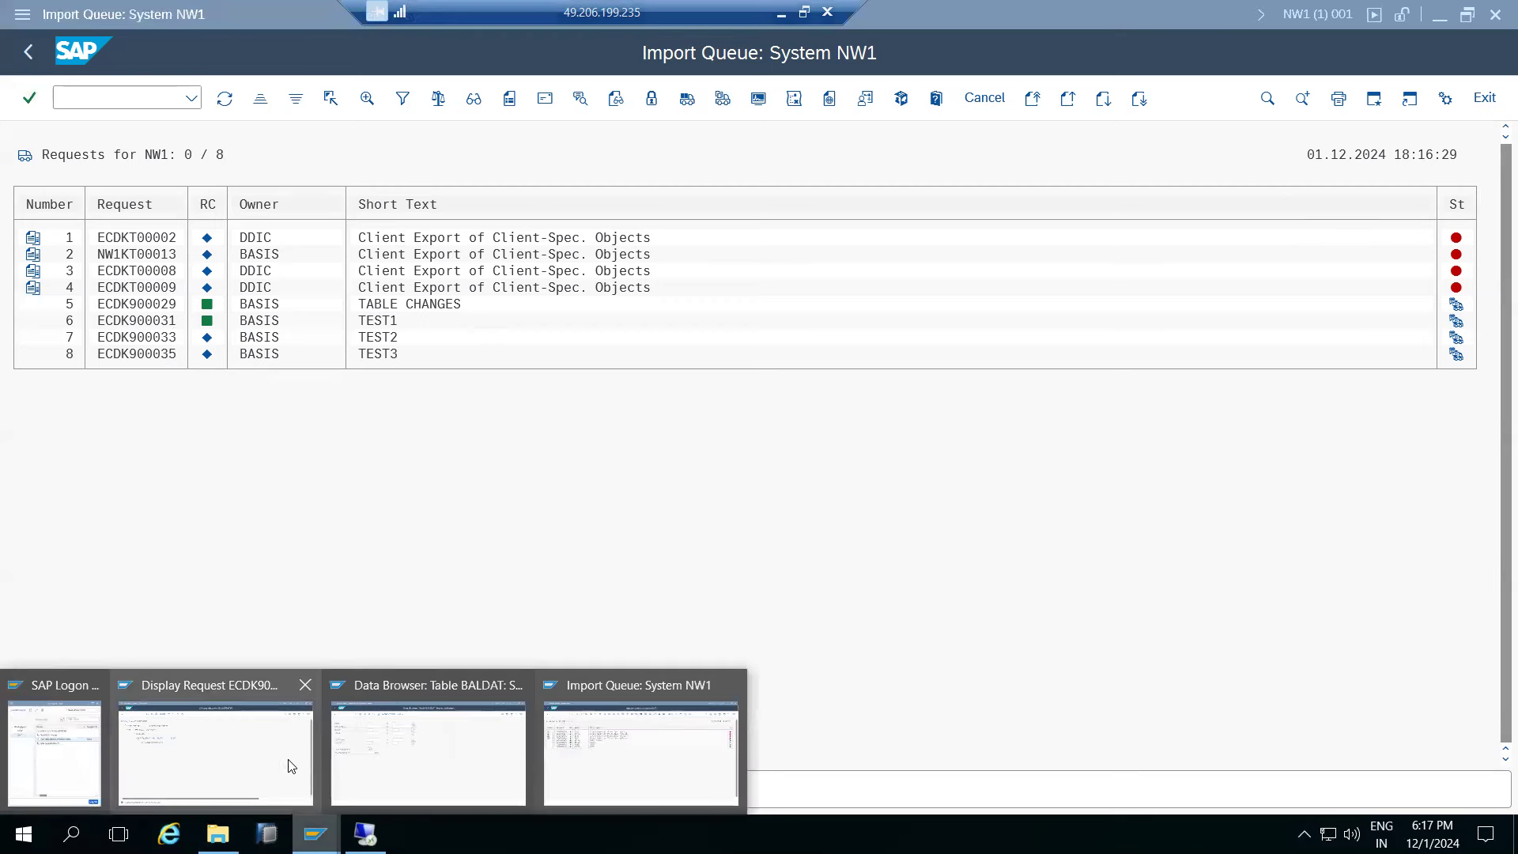
click(291, 765)
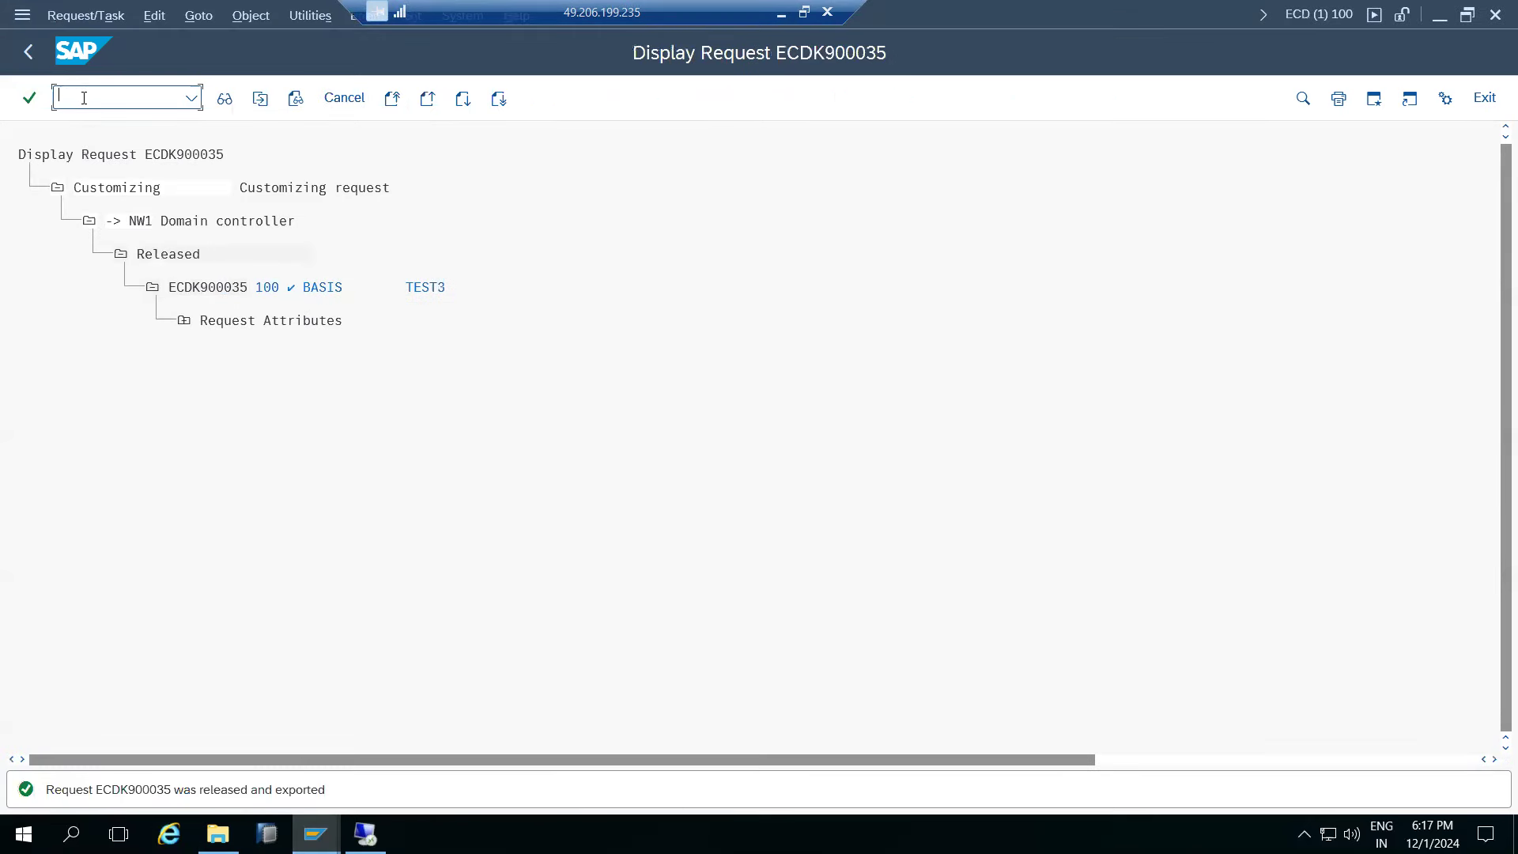
text(e01)
key(Return)
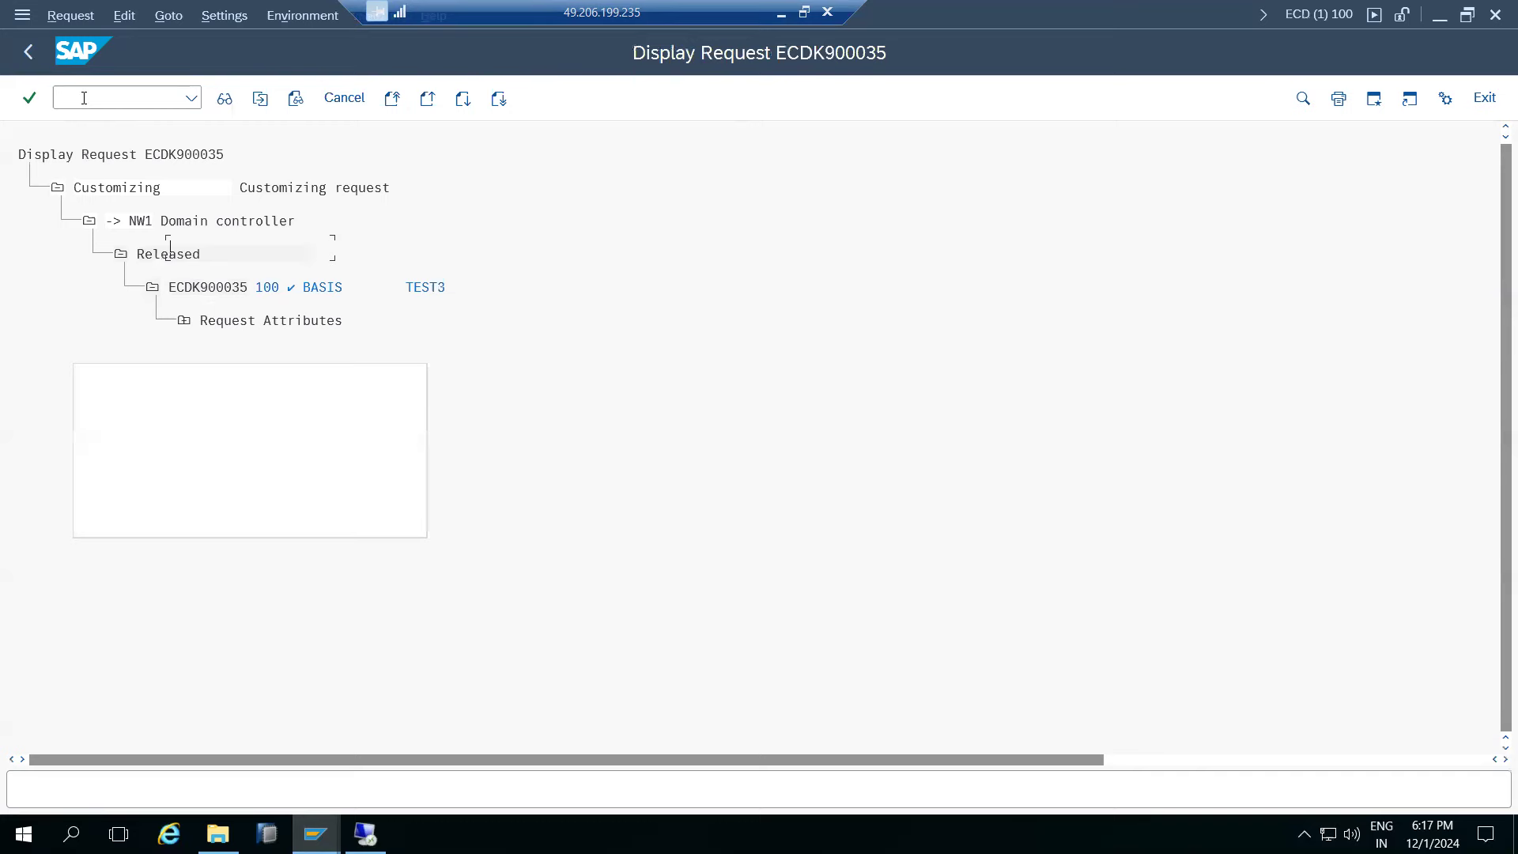
- Create customizing request RAVI (ECDK900037) and release it directly
click(225, 98)
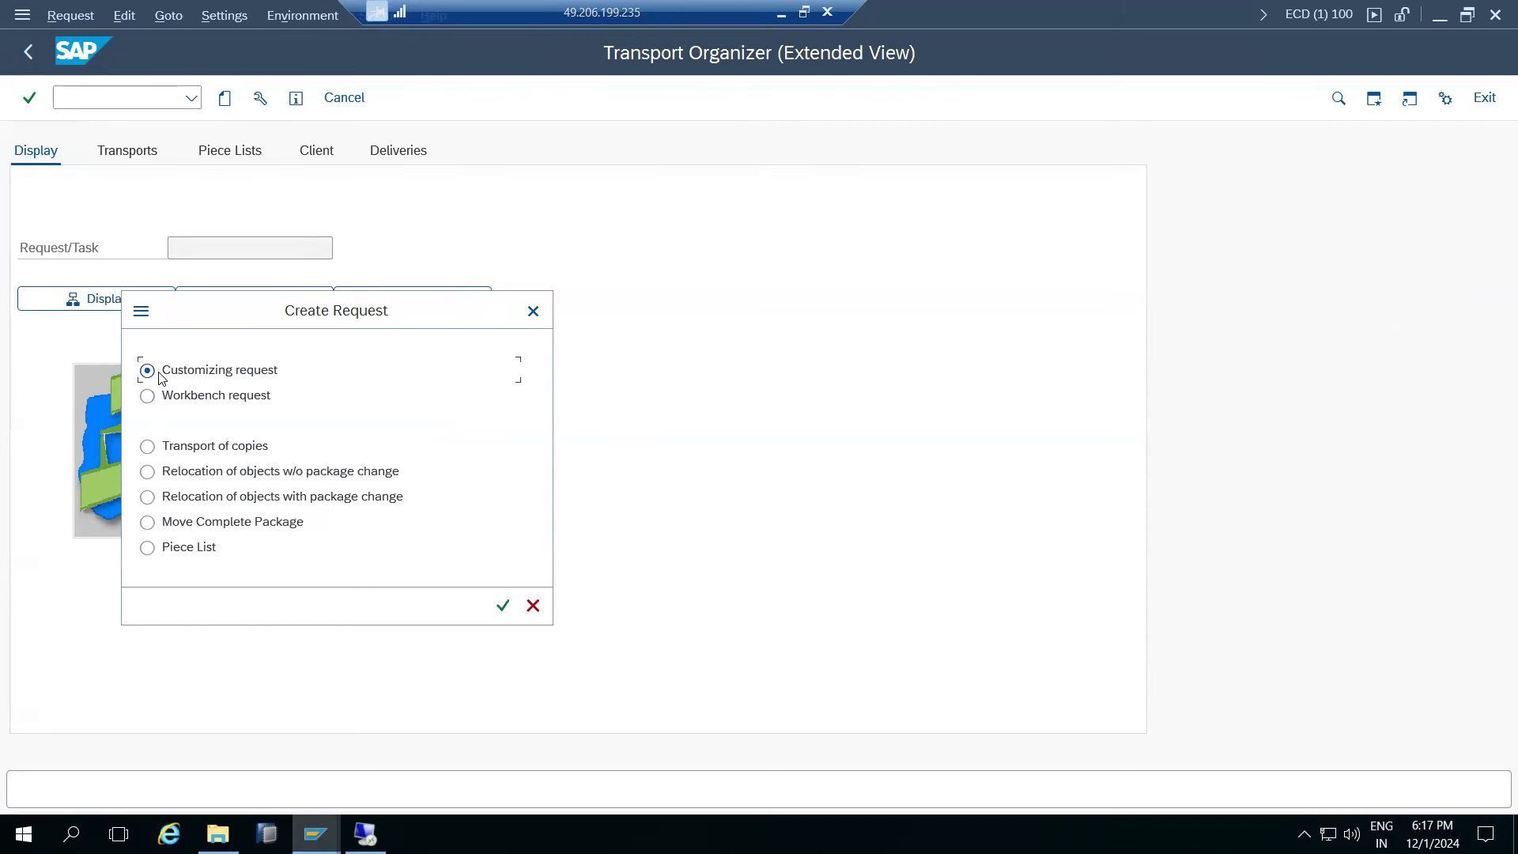
click(501, 607)
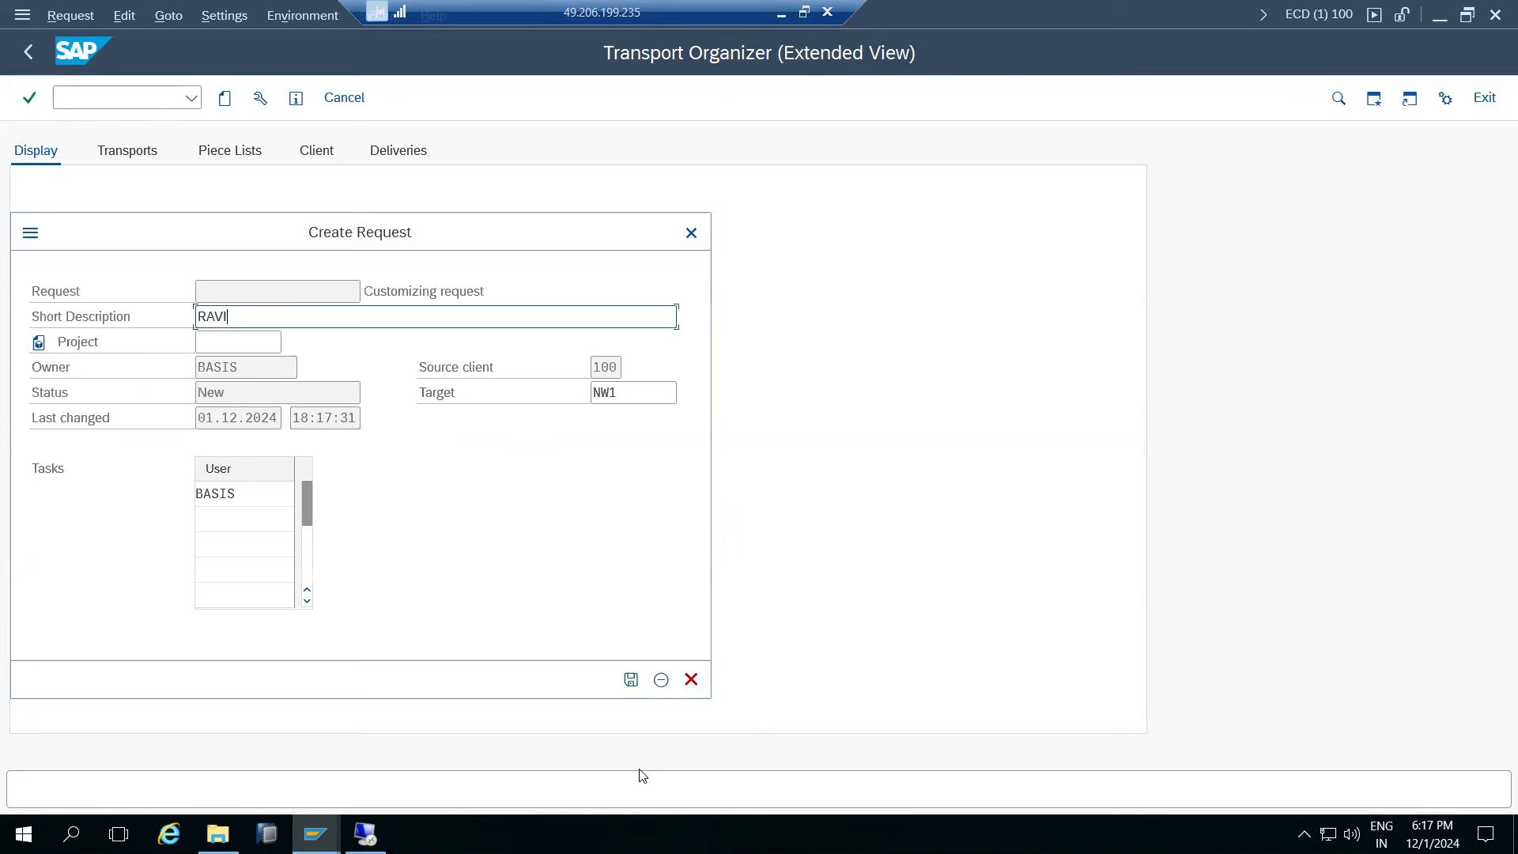
click(630, 680)
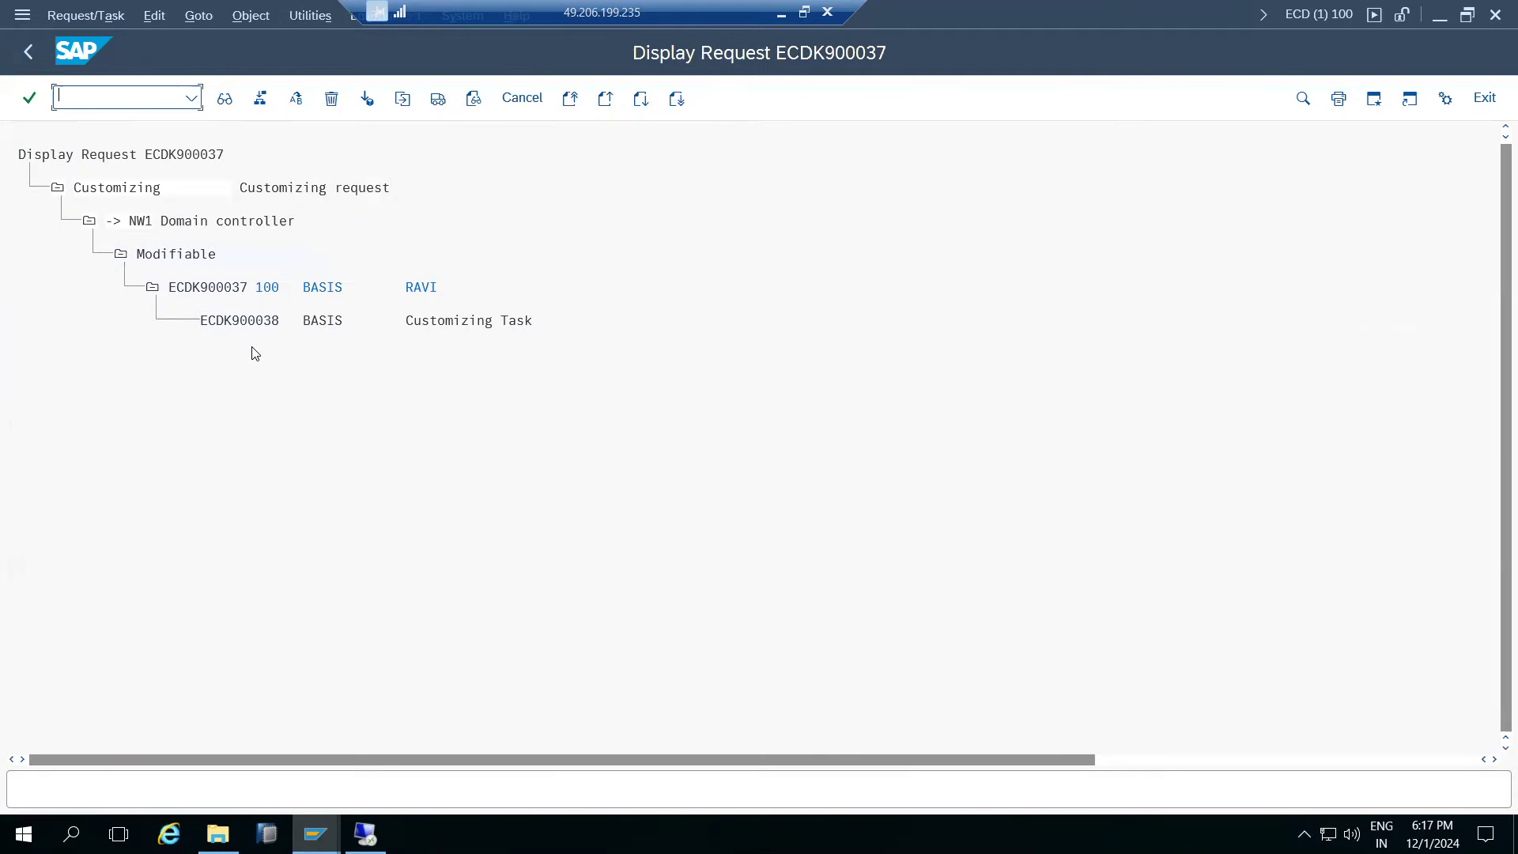
click(210, 290)
click(438, 99)
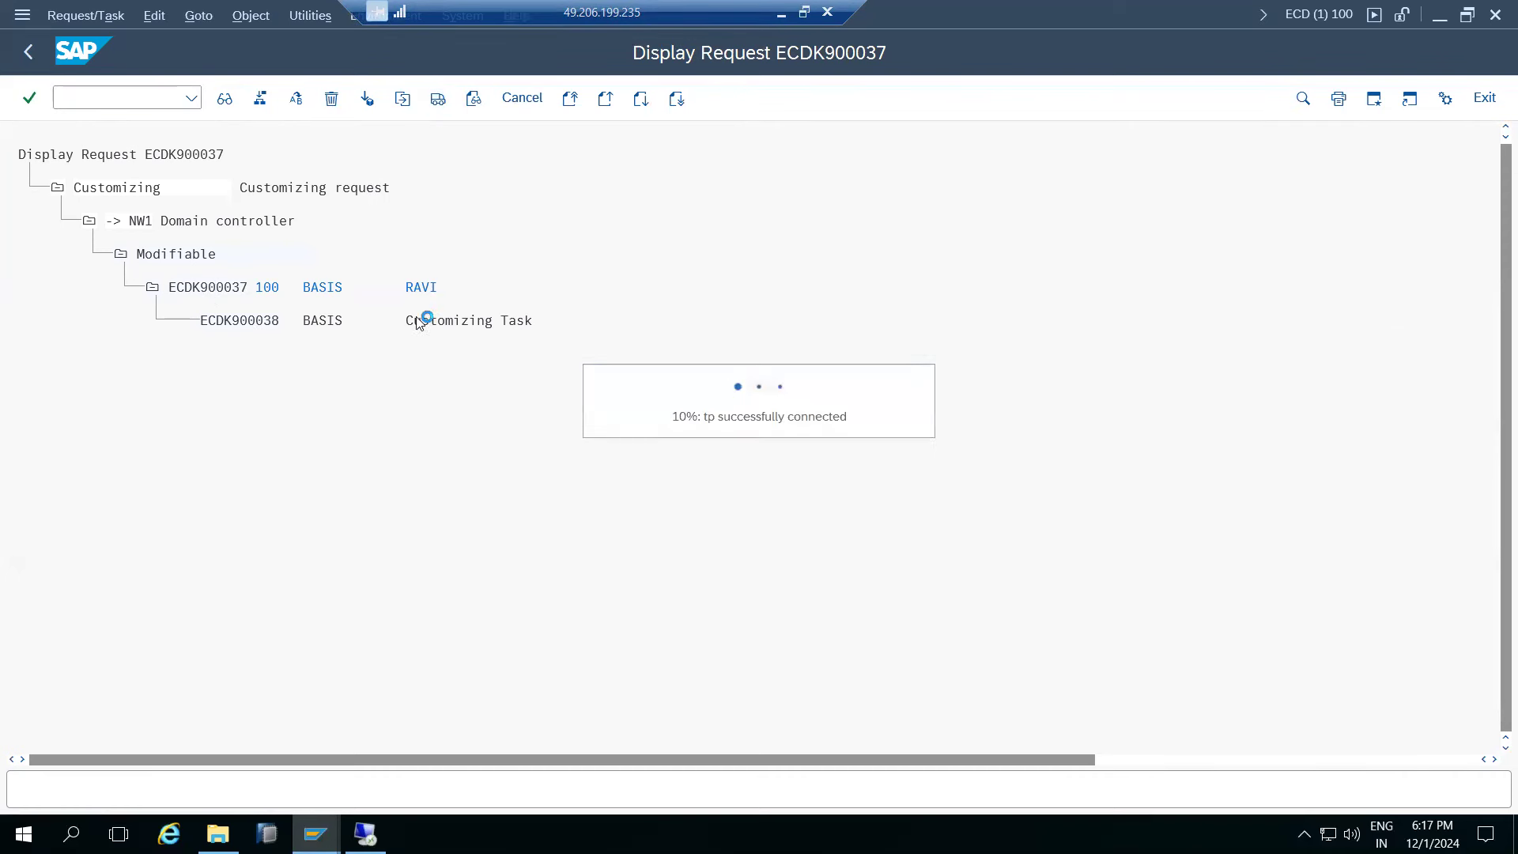
- Refresh the NW1 import queue and find ECDK900037 (RAVI) in row 9
click(315, 834)
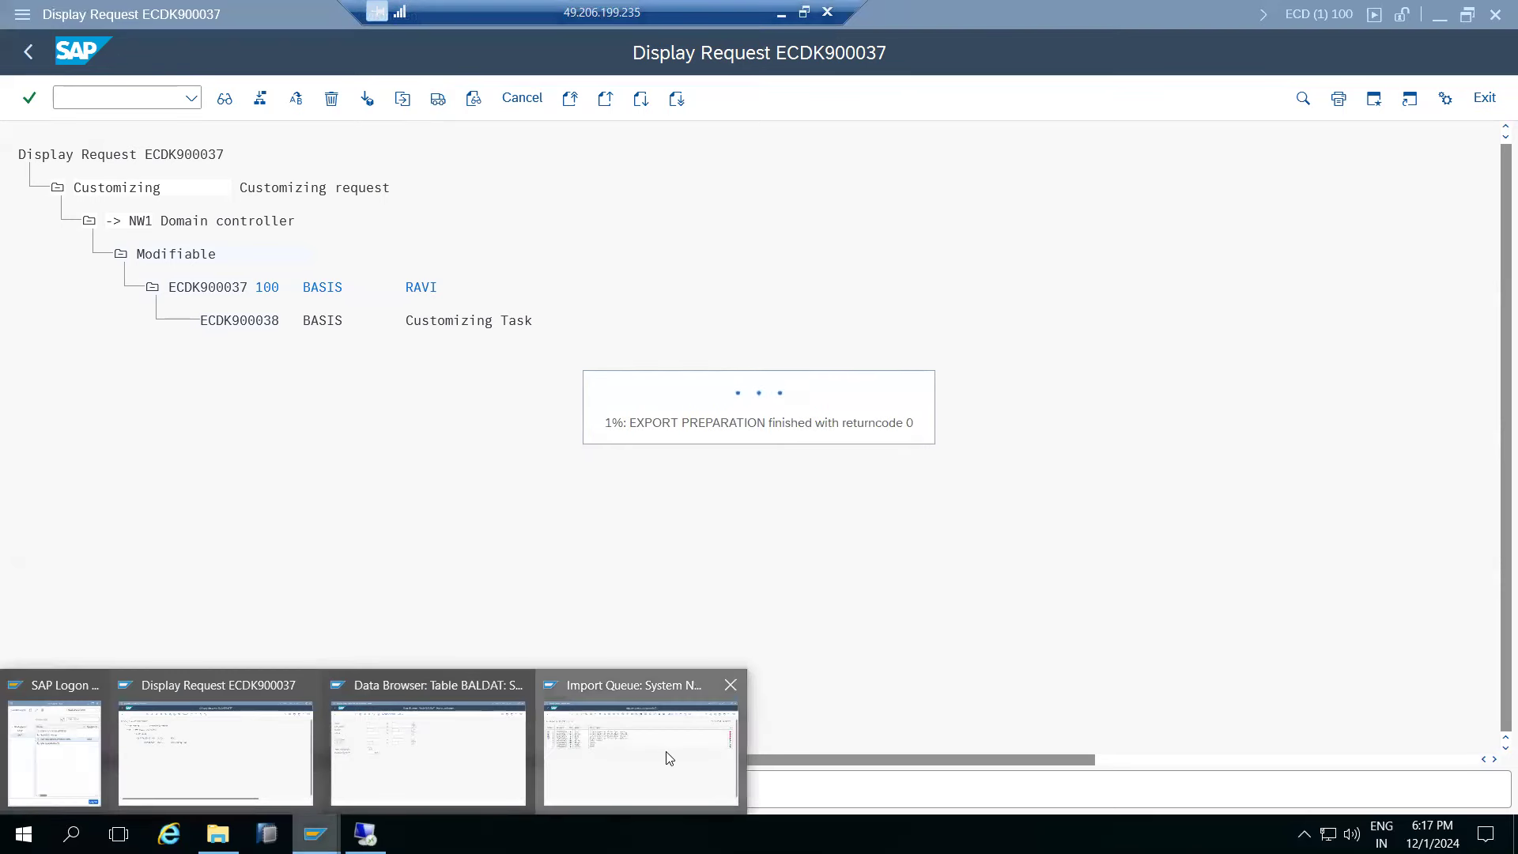
click(668, 757)
click(224, 98)
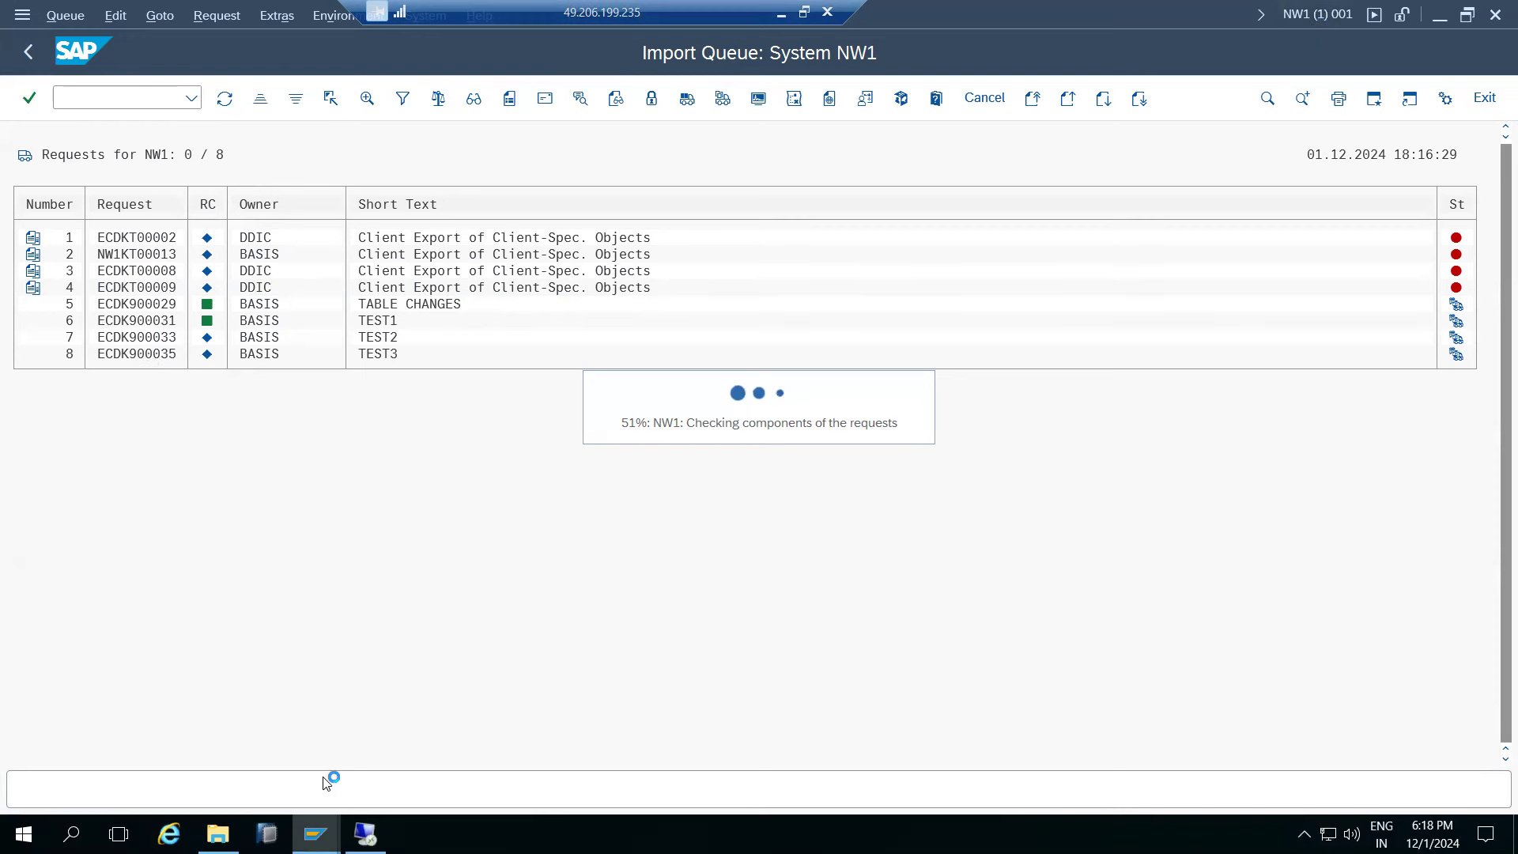
click(319, 832)
click(158, 370)
click(369, 371)
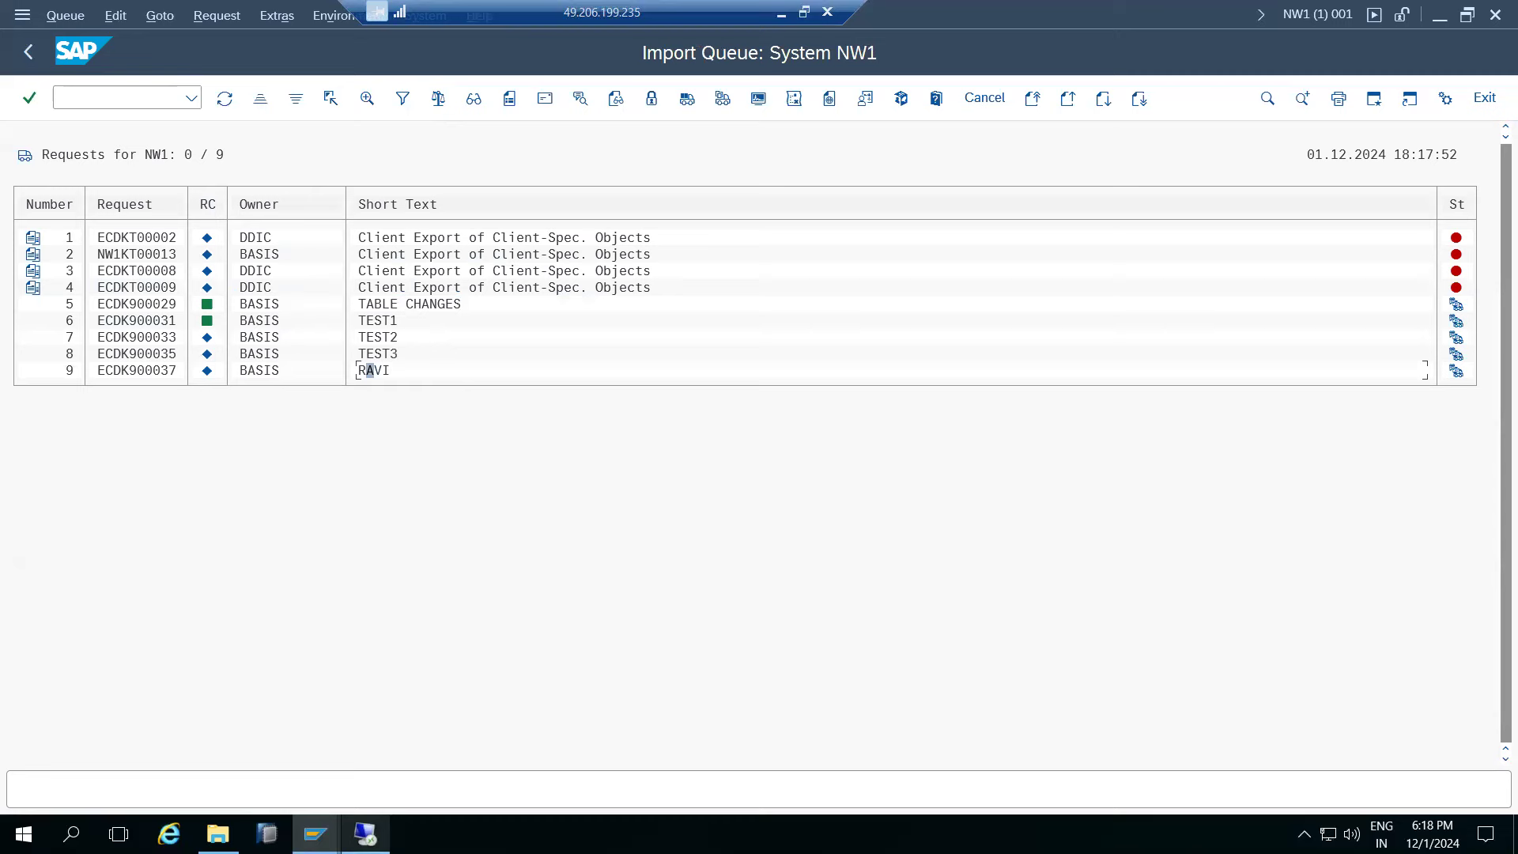
- Refresh the ECDK900037 transport log to confirm the export, then return to the NW1 queue
mouse_move(316, 834)
click(265, 741)
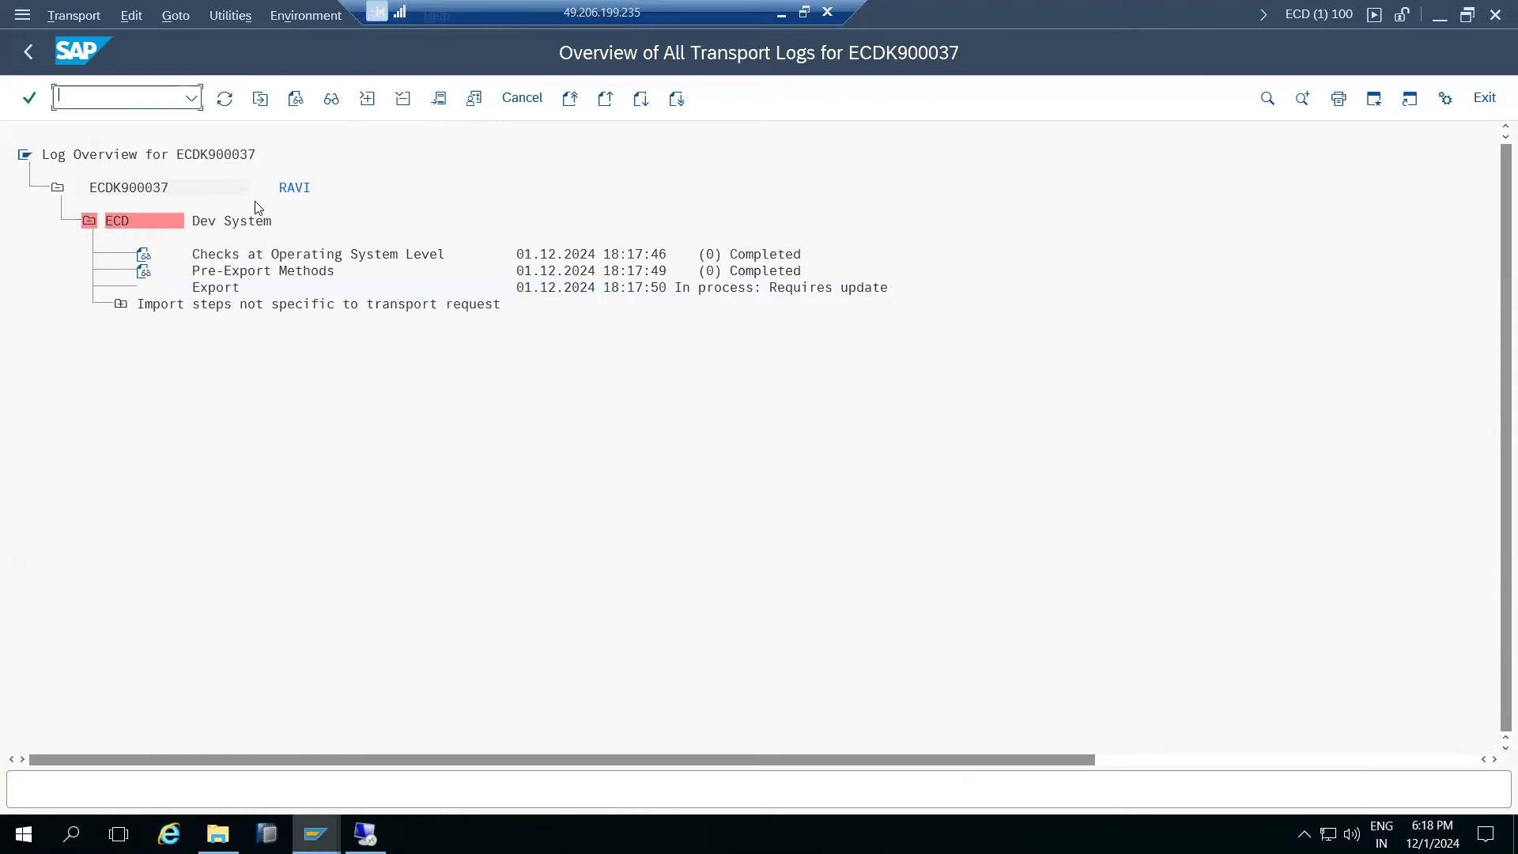
click(224, 98)
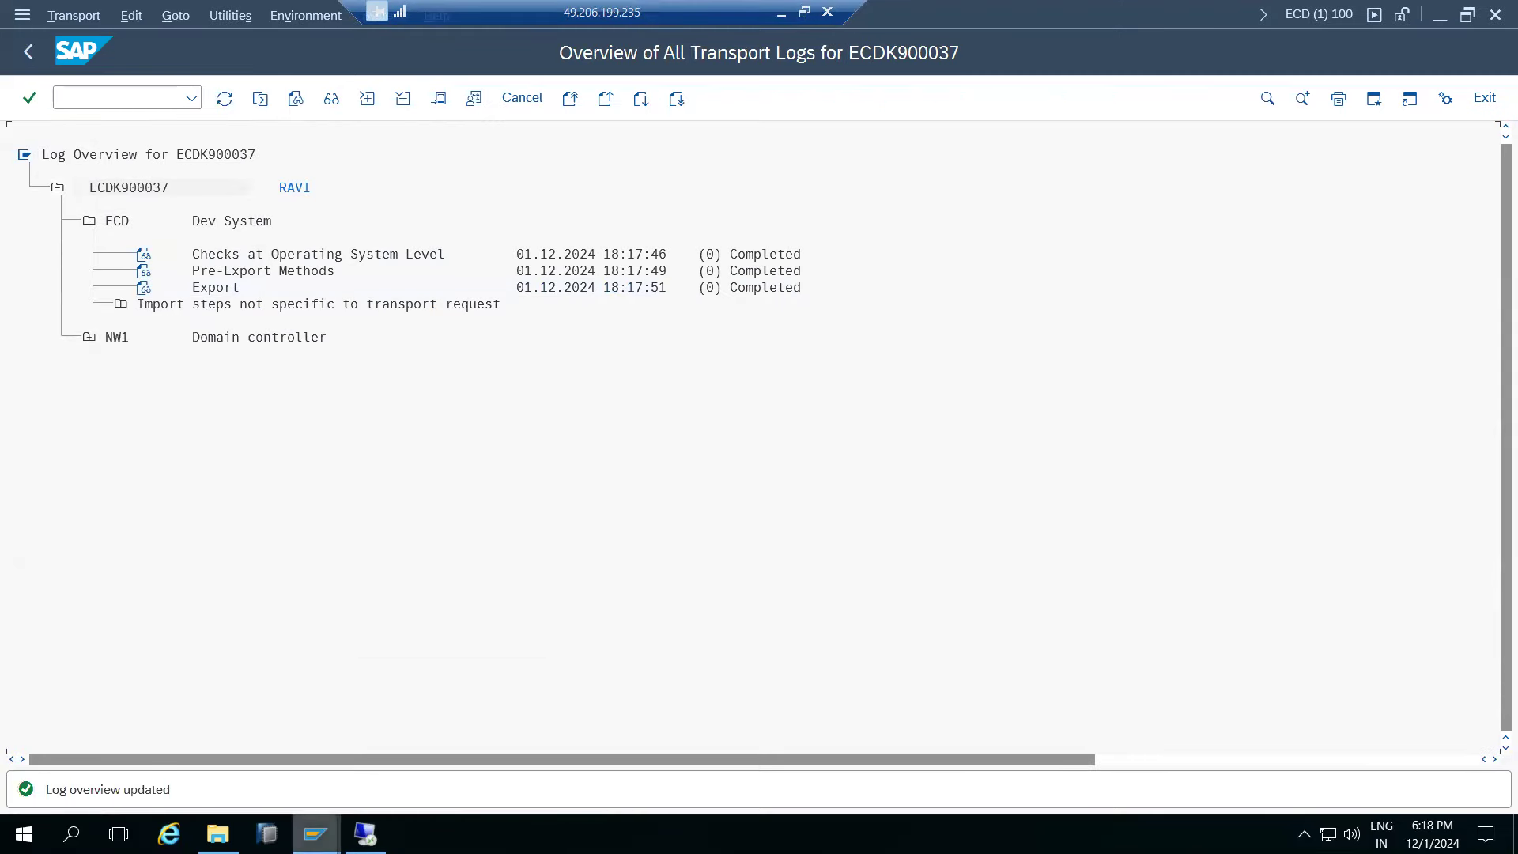
mouse_move(316, 834)
click(638, 744)
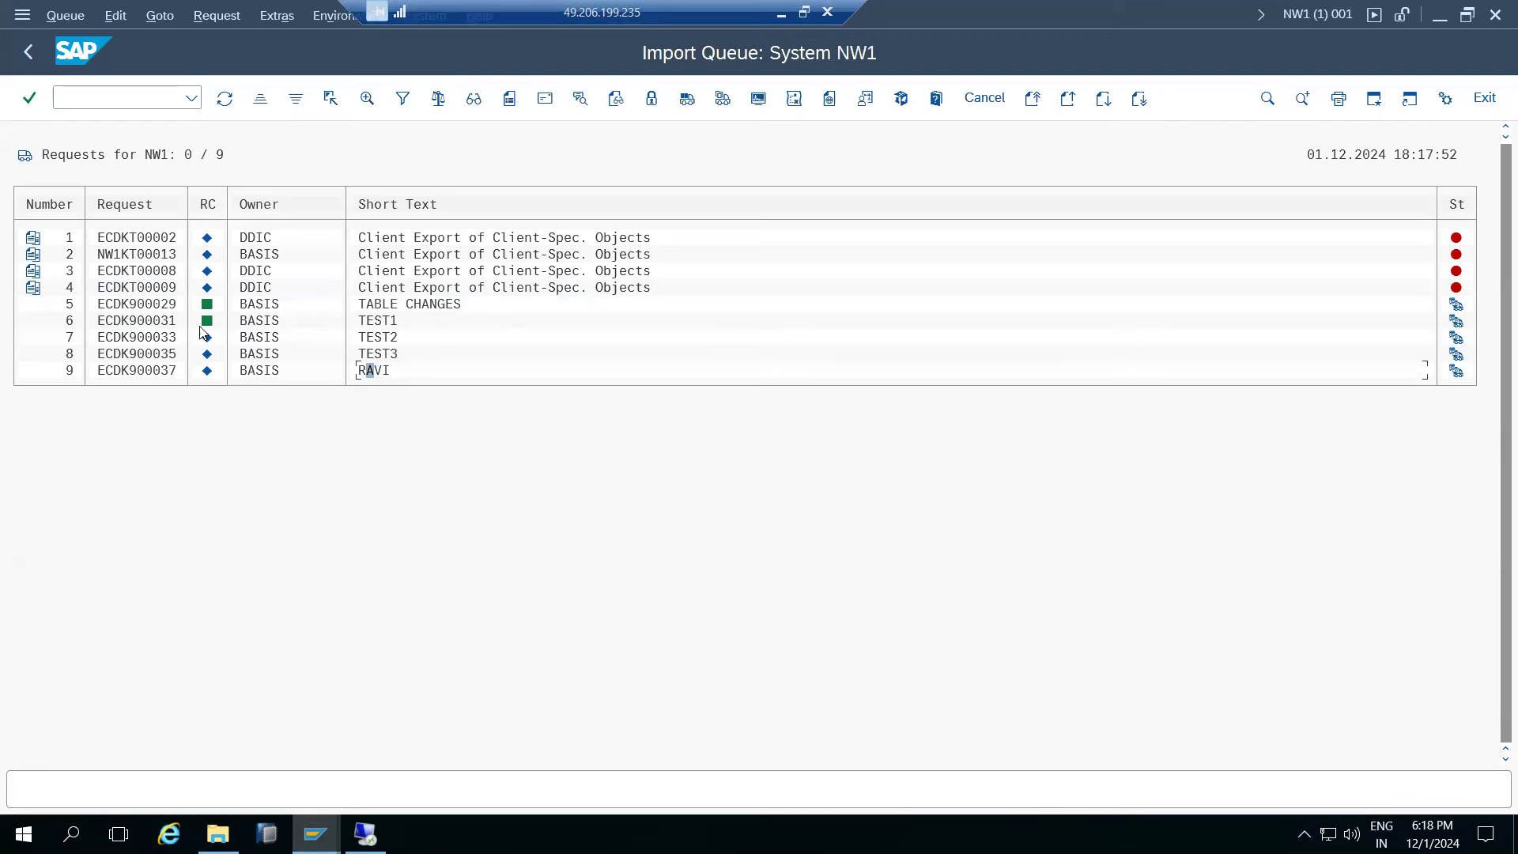
click(151, 371)
click(29, 51)
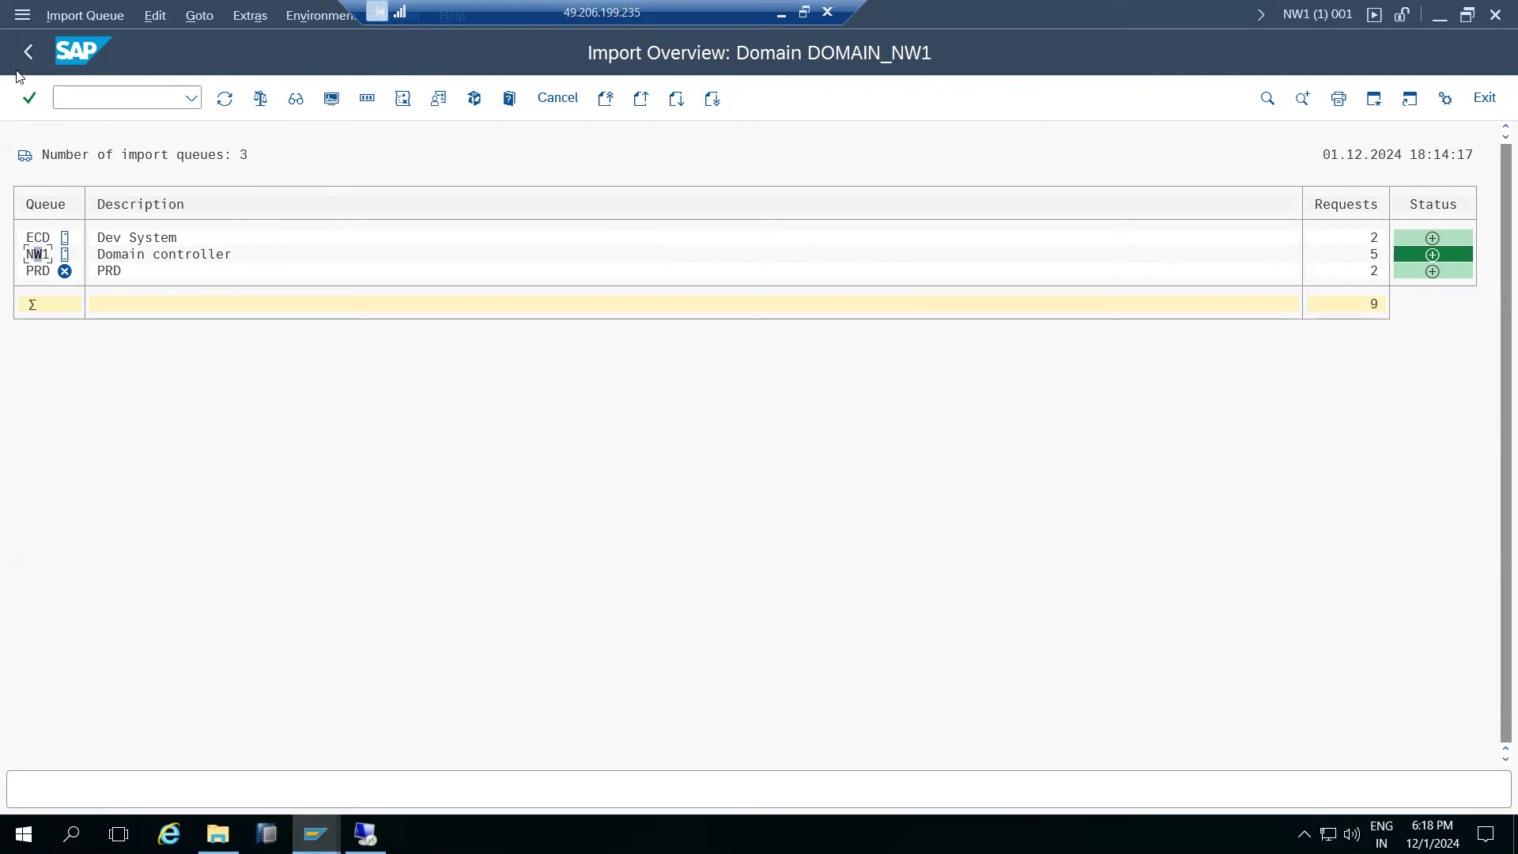
click(781, 12)
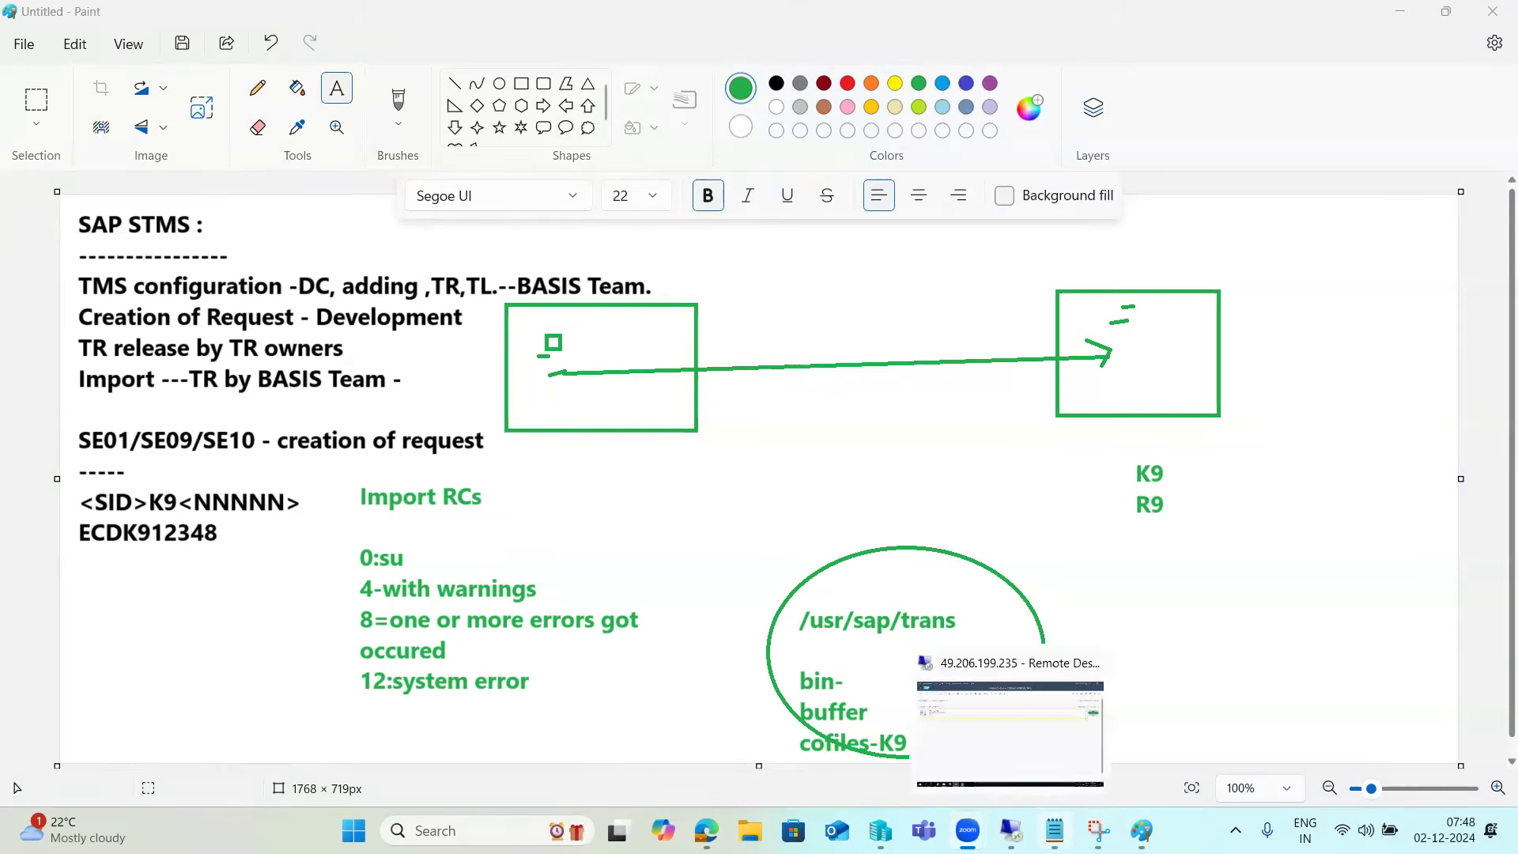
mouse_move(1011, 830)
click(999, 751)
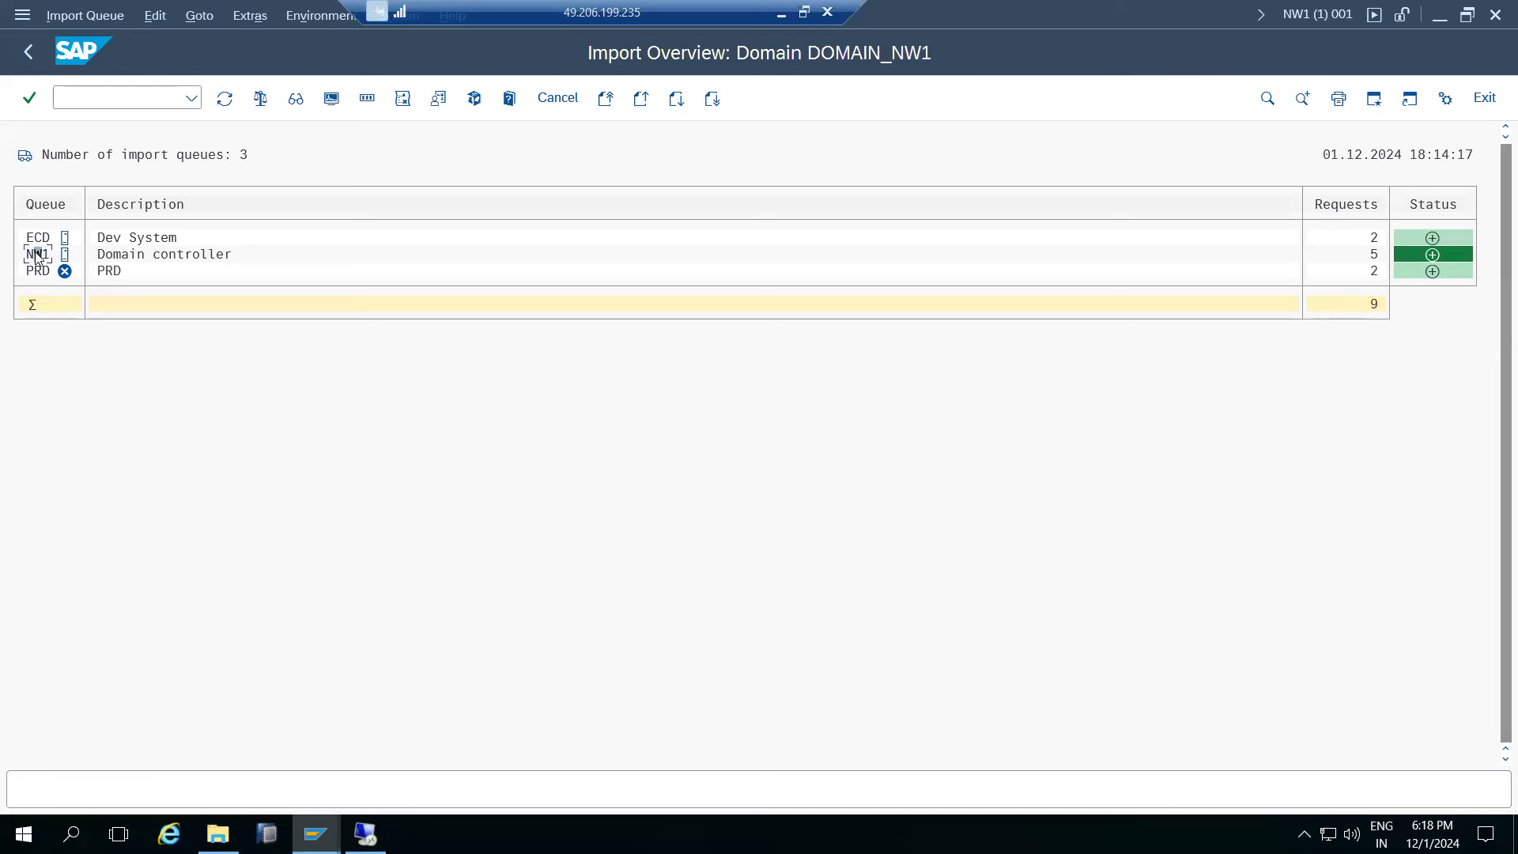
double_click(35, 255)
click(148, 337)
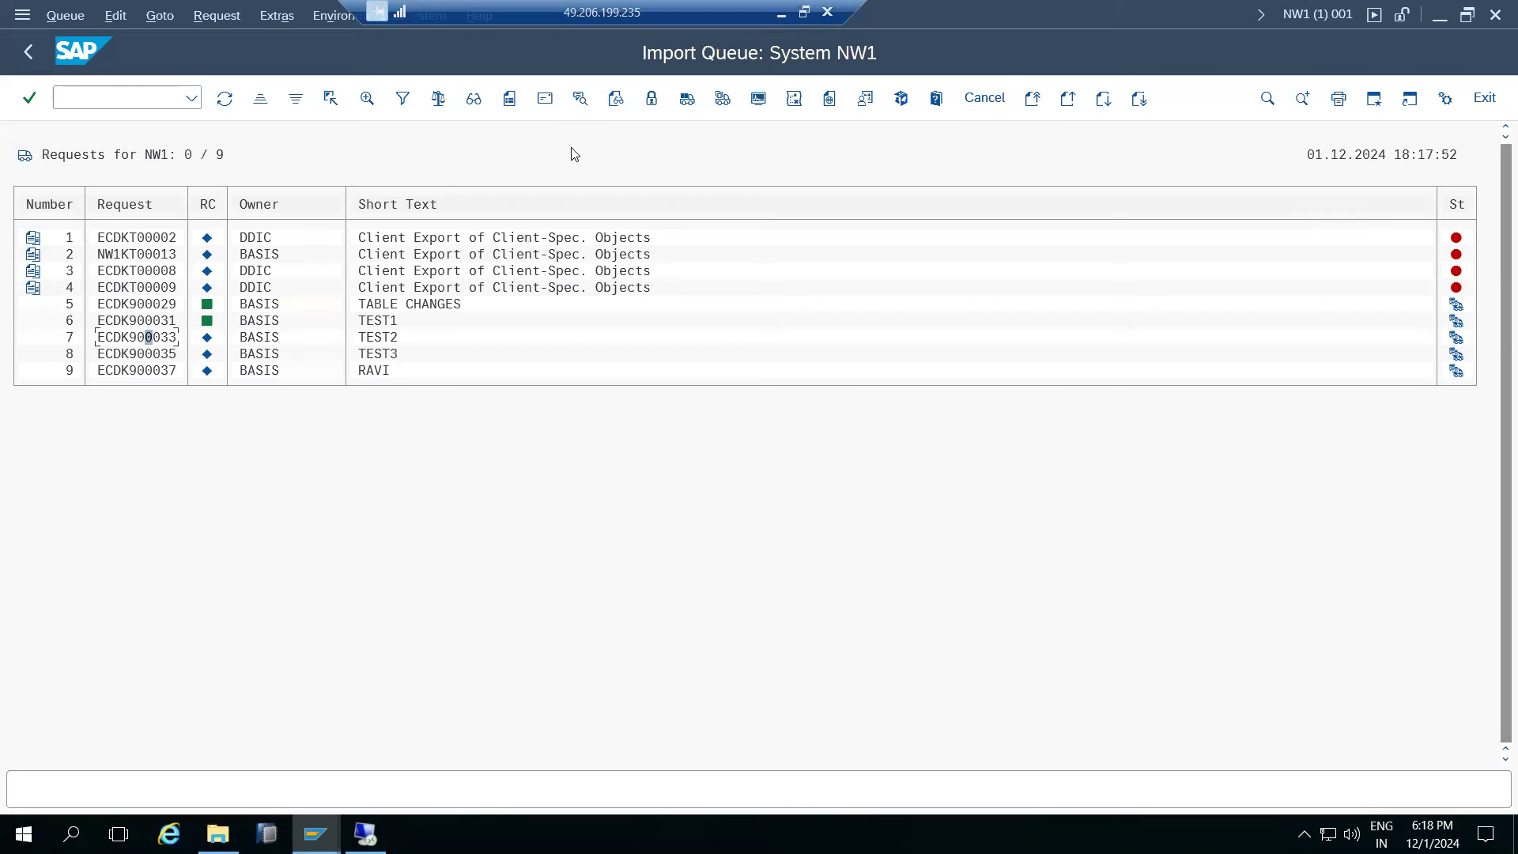
- Set up an import of ECDK900033 into client 120, then cancel and return to the import overview
click(722, 98)
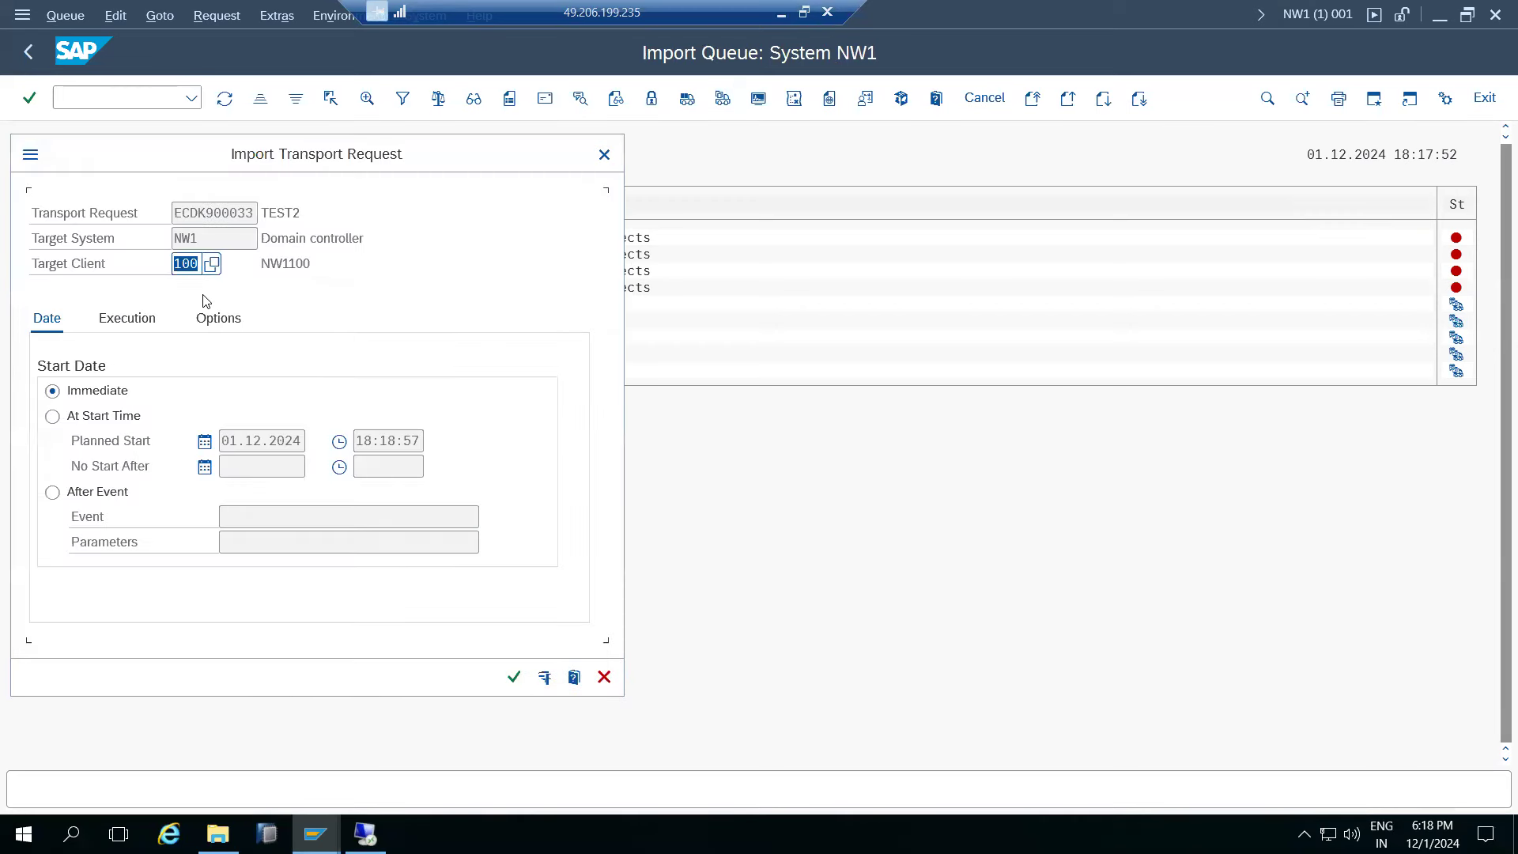
click(209, 265)
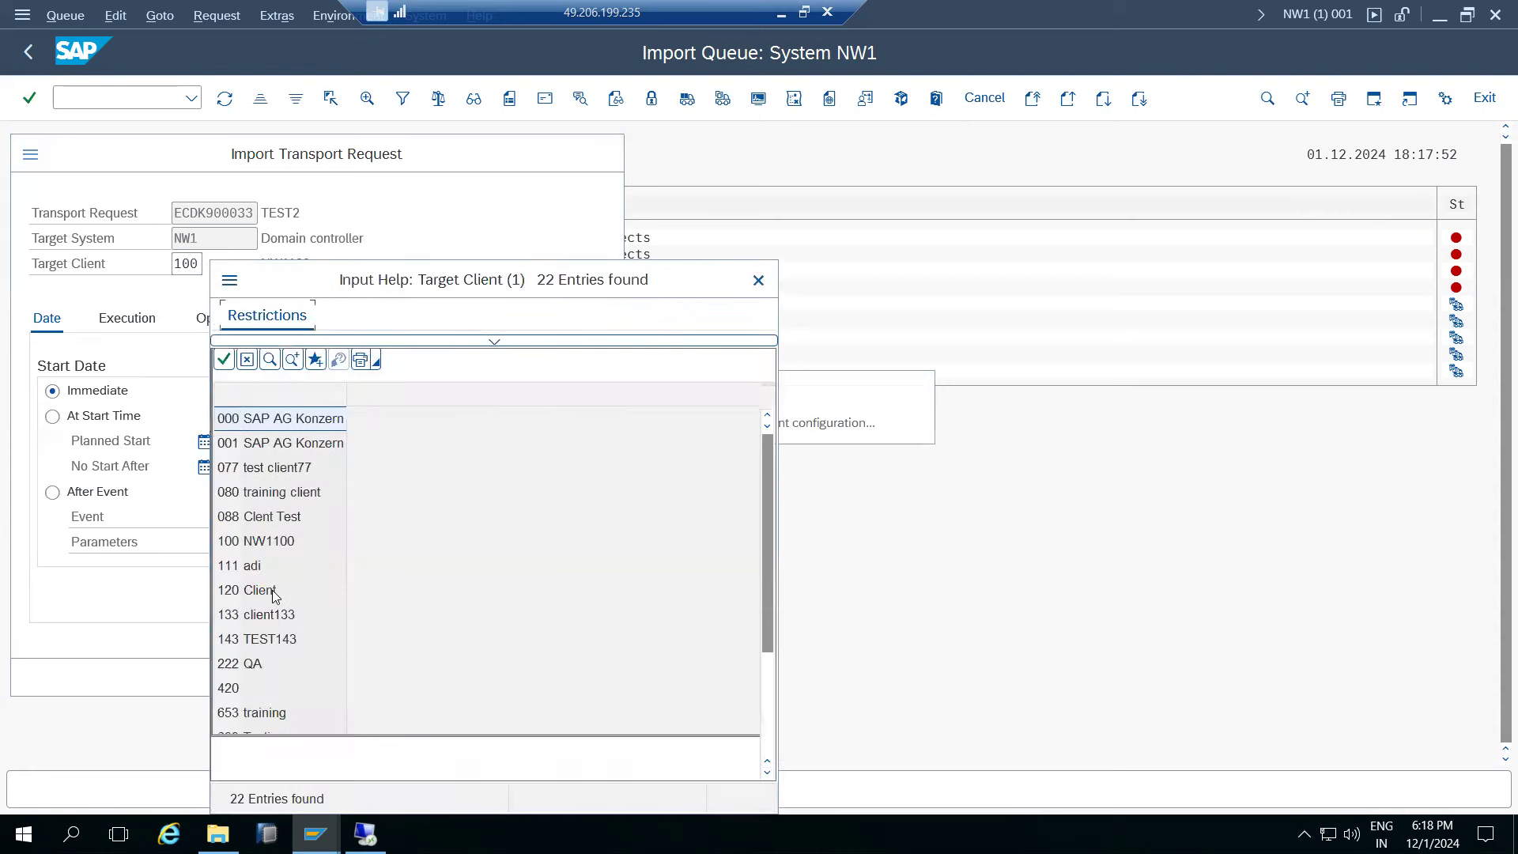
double_click(273, 586)
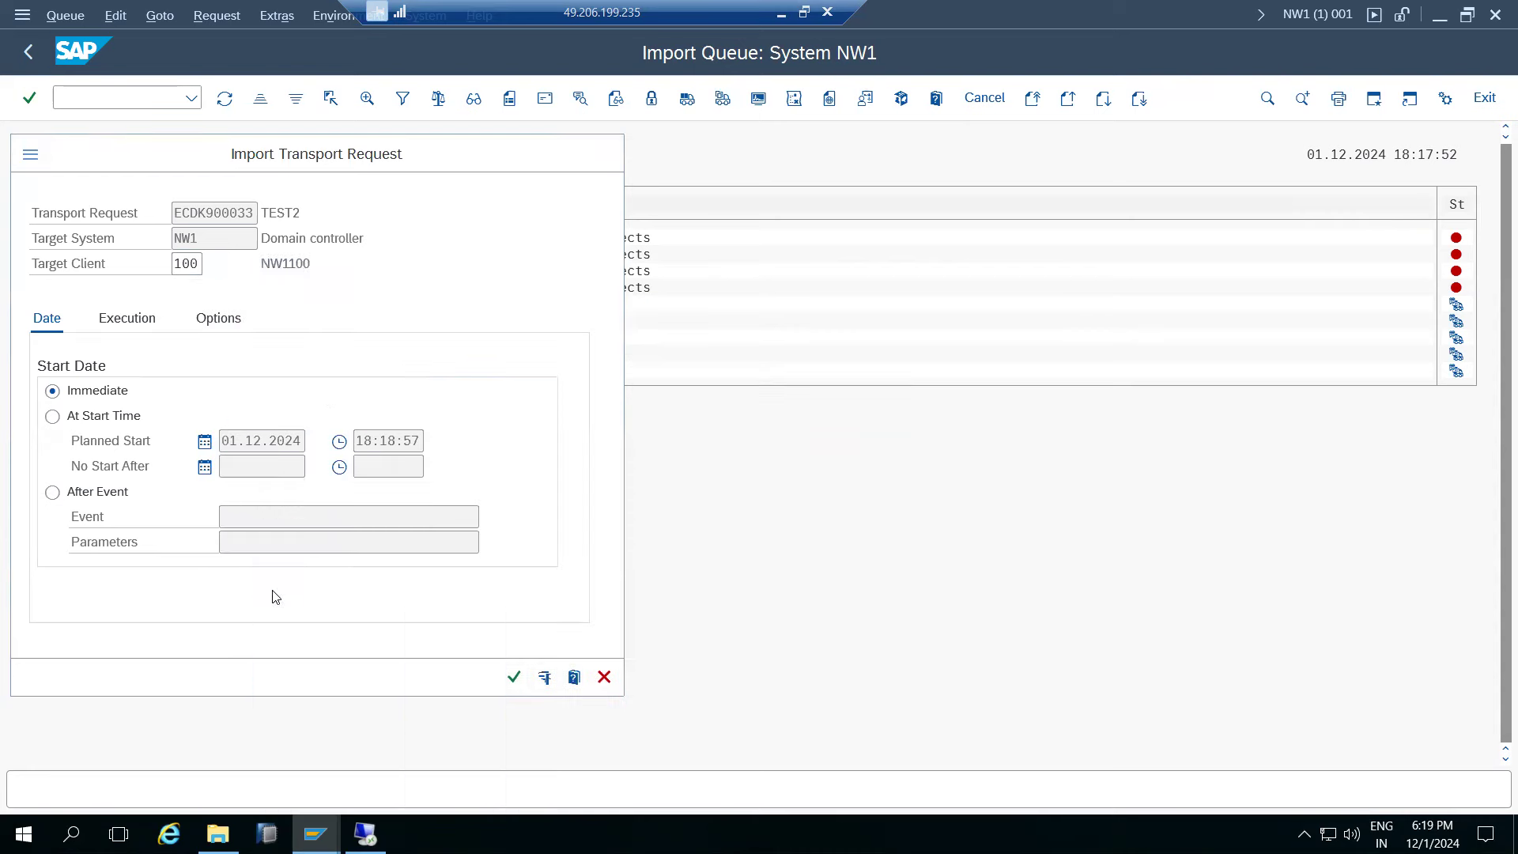
click(604, 678)
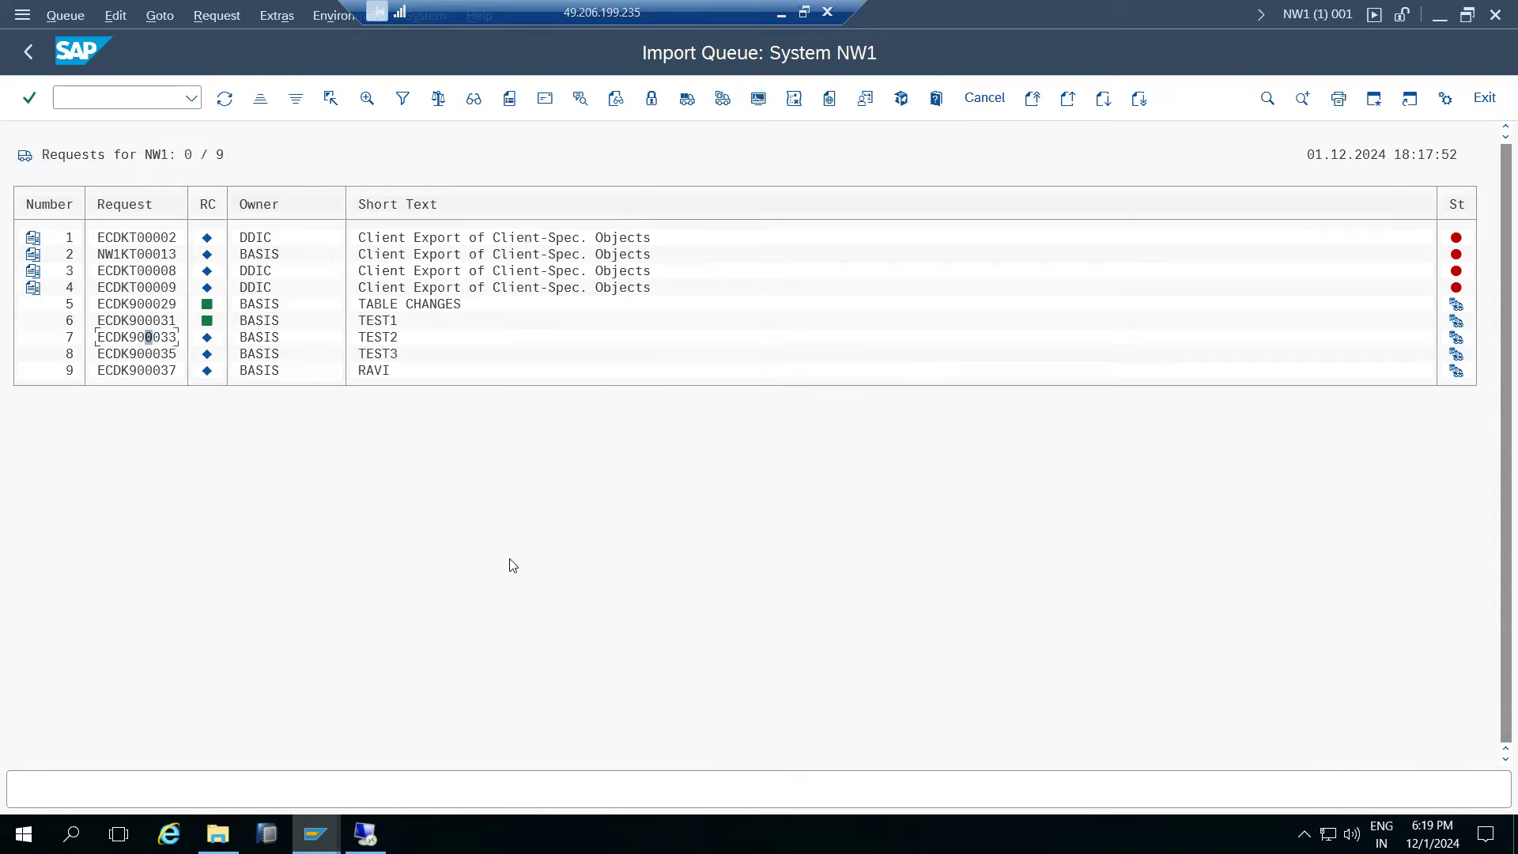
click(29, 51)
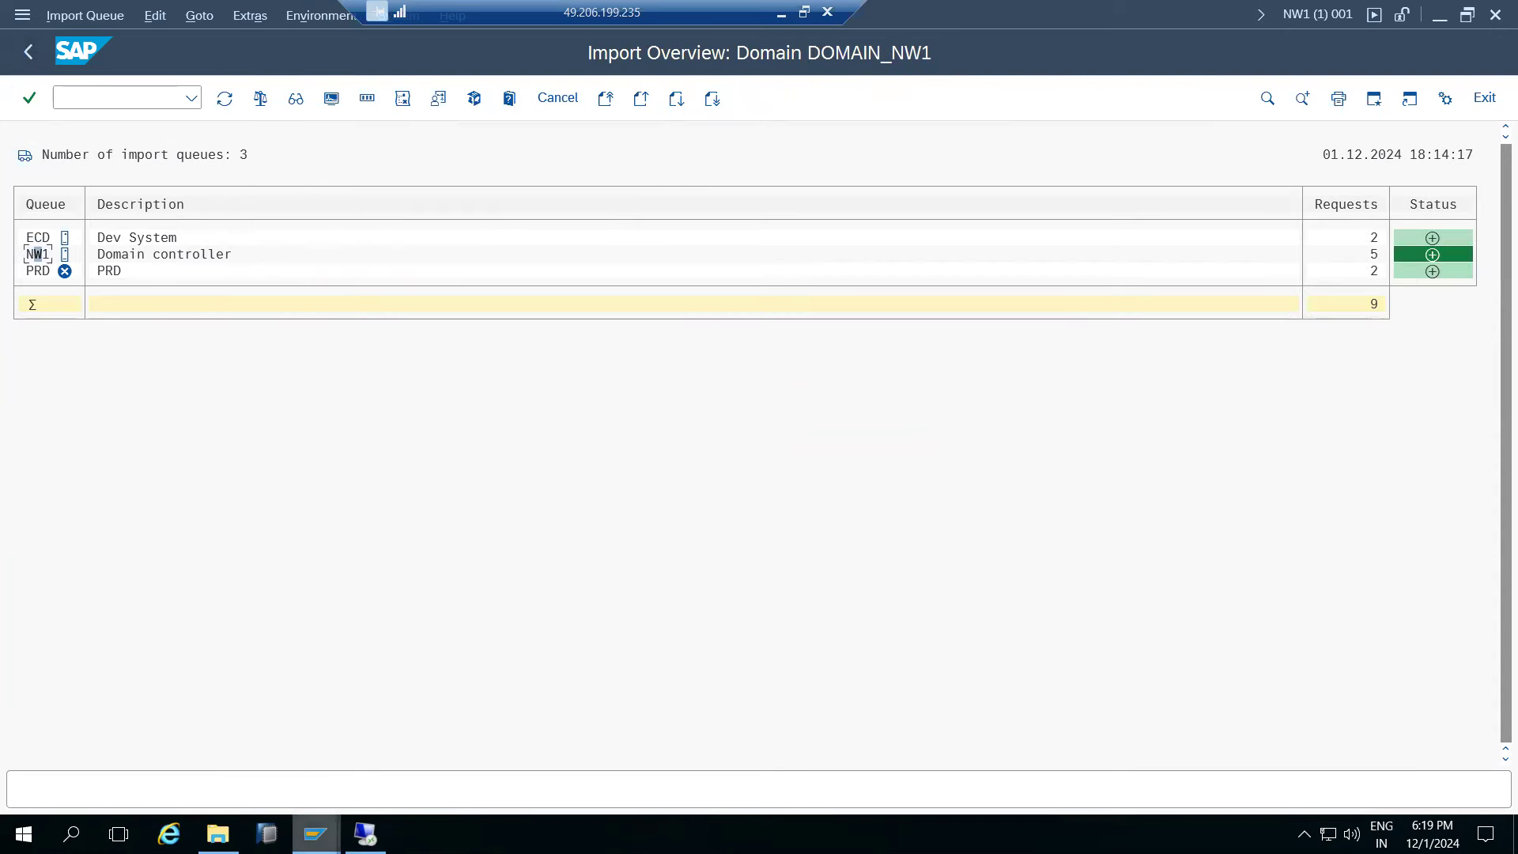
- Back out of the transport log screens to the SAP Easy Access menu
mouse_move(315, 834)
click(237, 755)
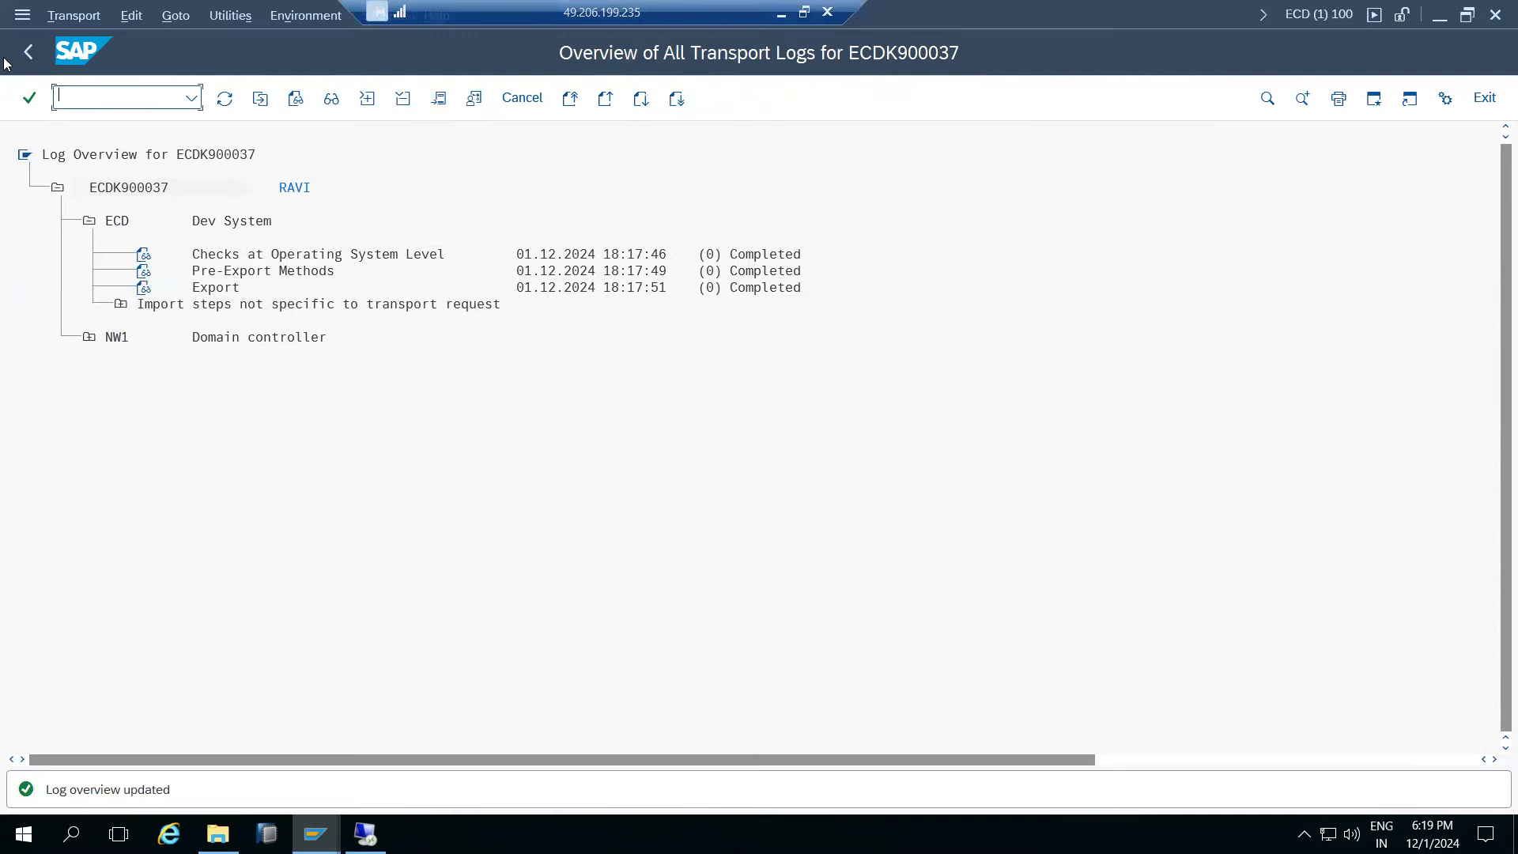
click(27, 52)
click(27, 52)
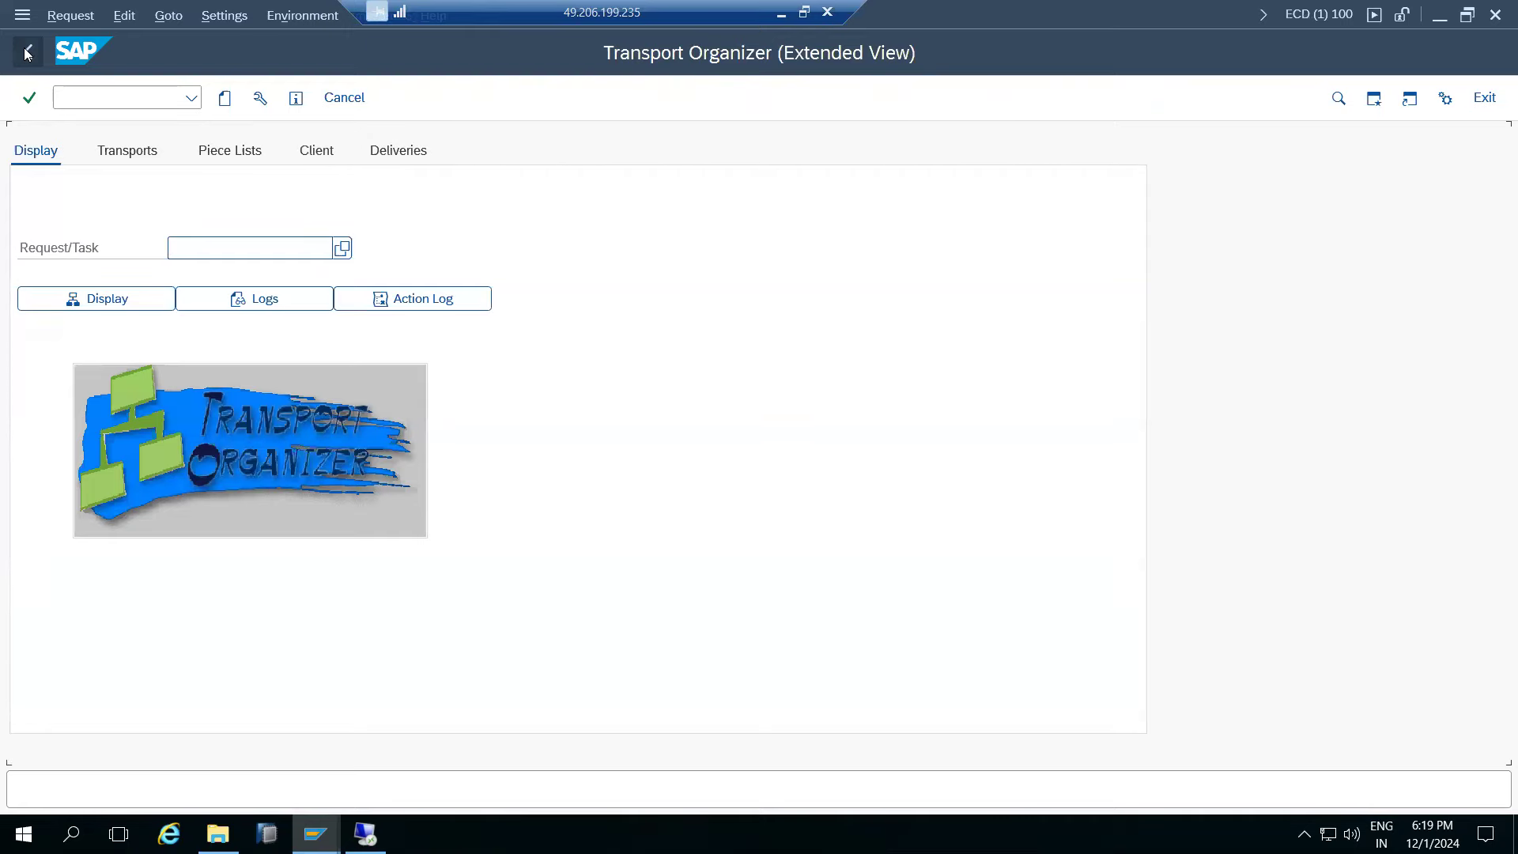
click(28, 52)
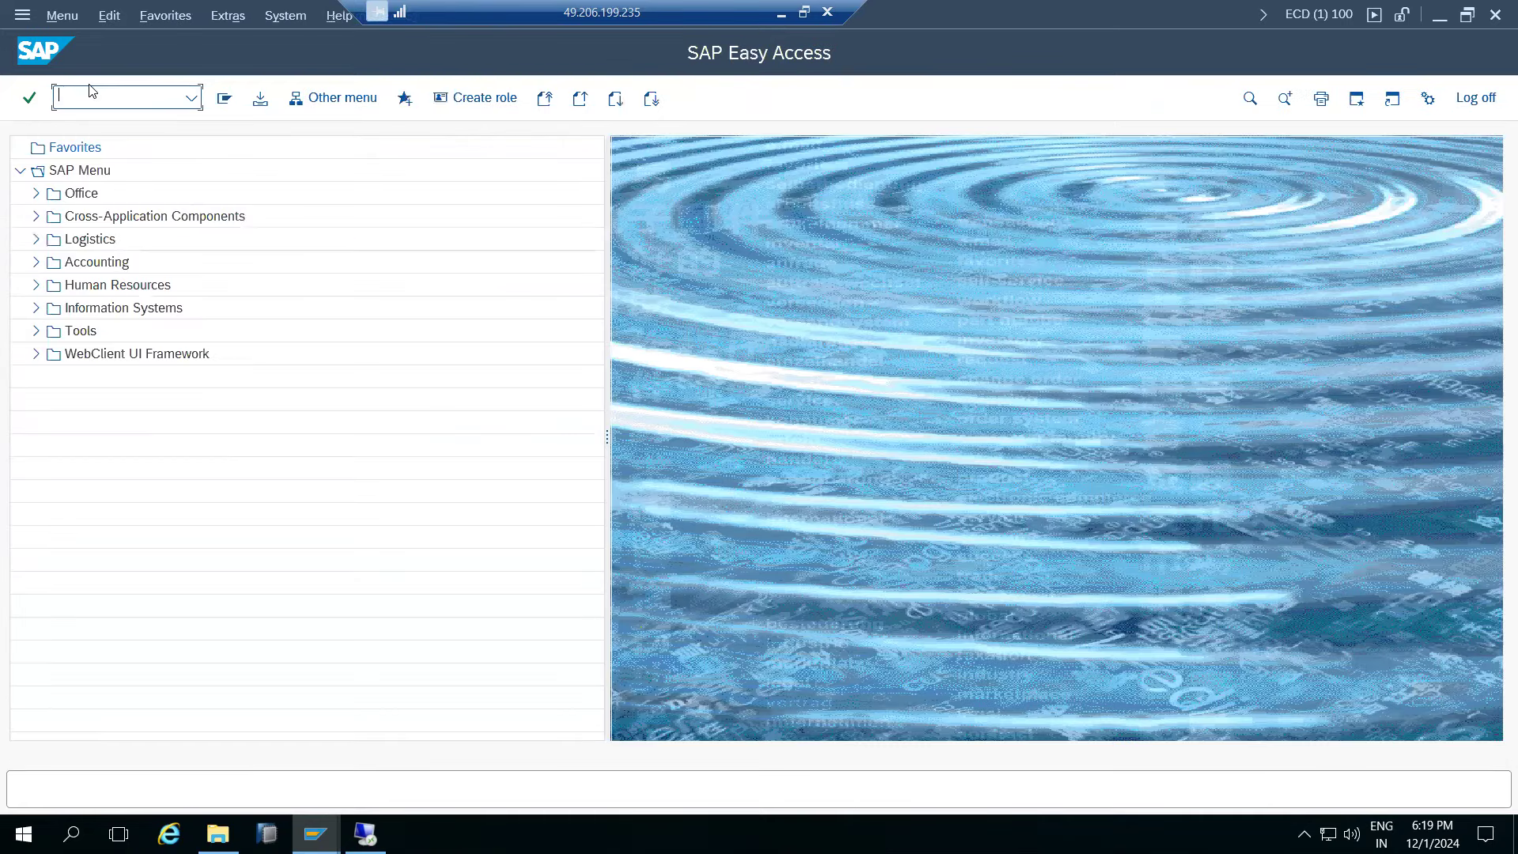
- Run STMS, open the NW1 import queue, and select request ECDK900033
text(stms)
key(Return)
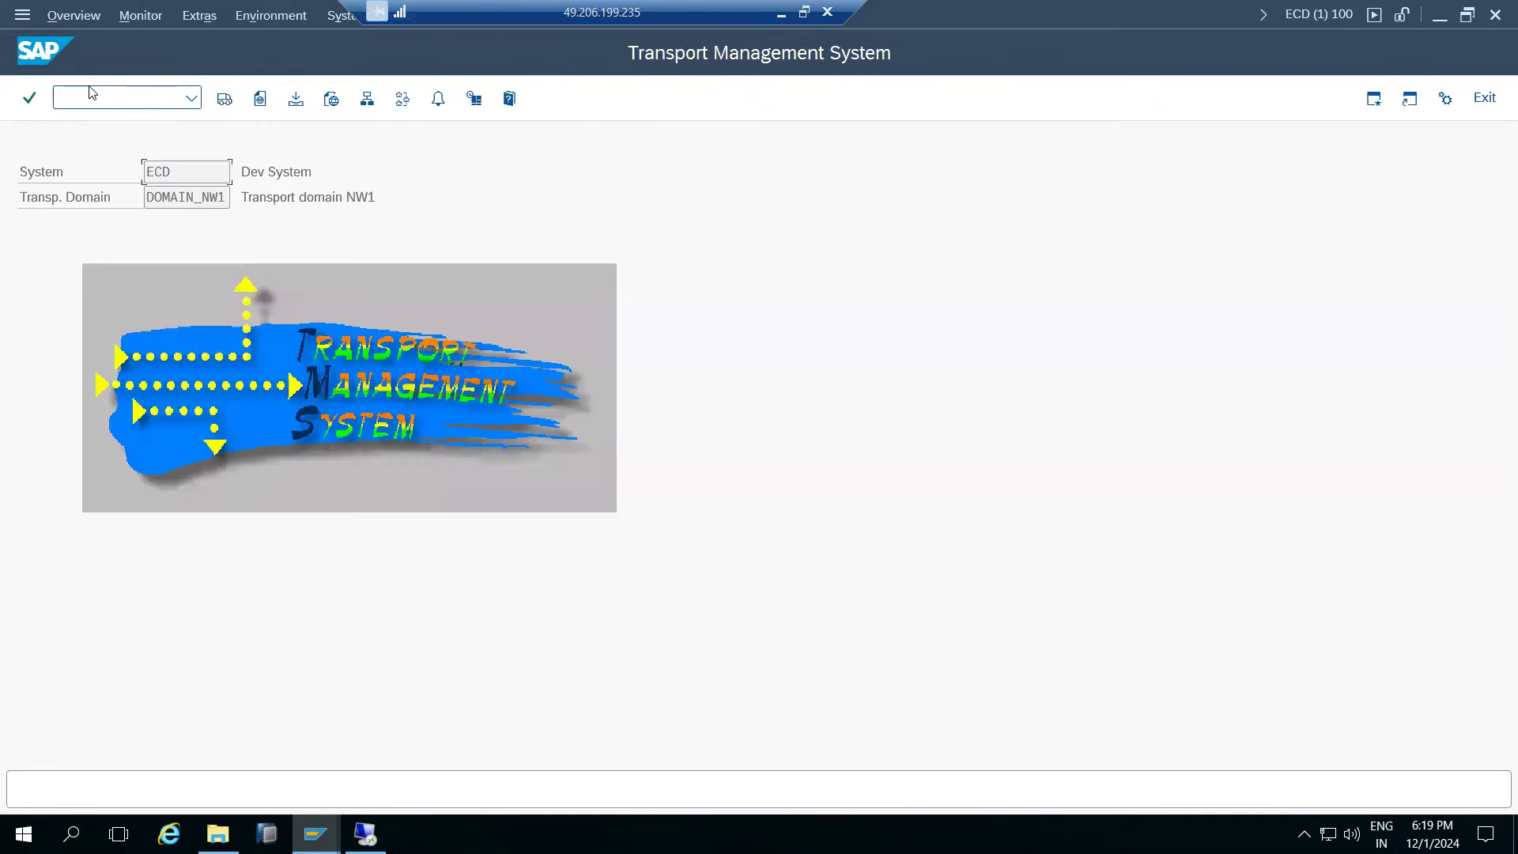
click(224, 101)
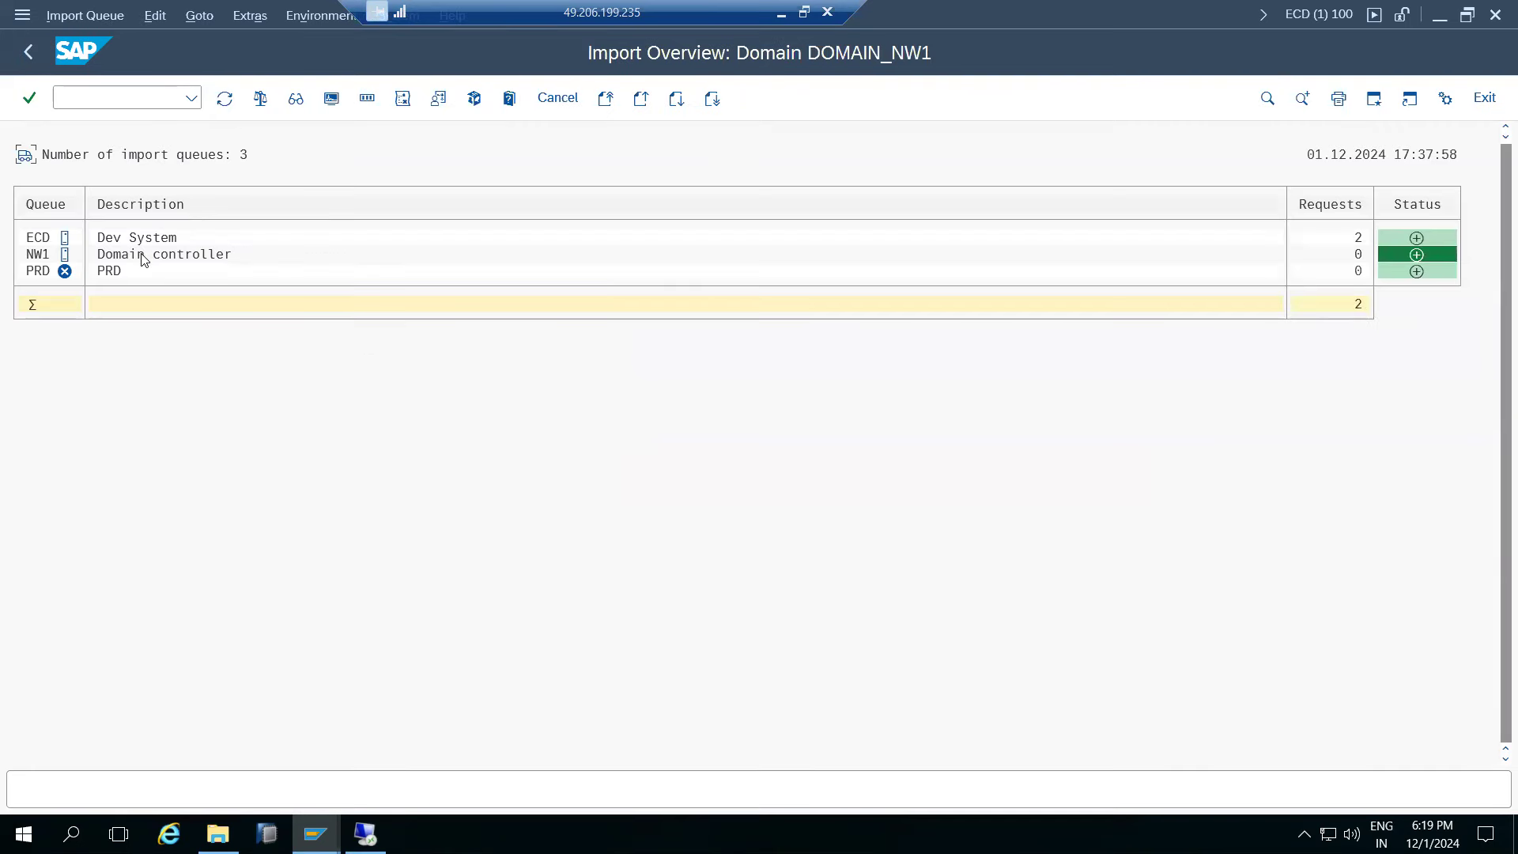
double_click(35, 256)
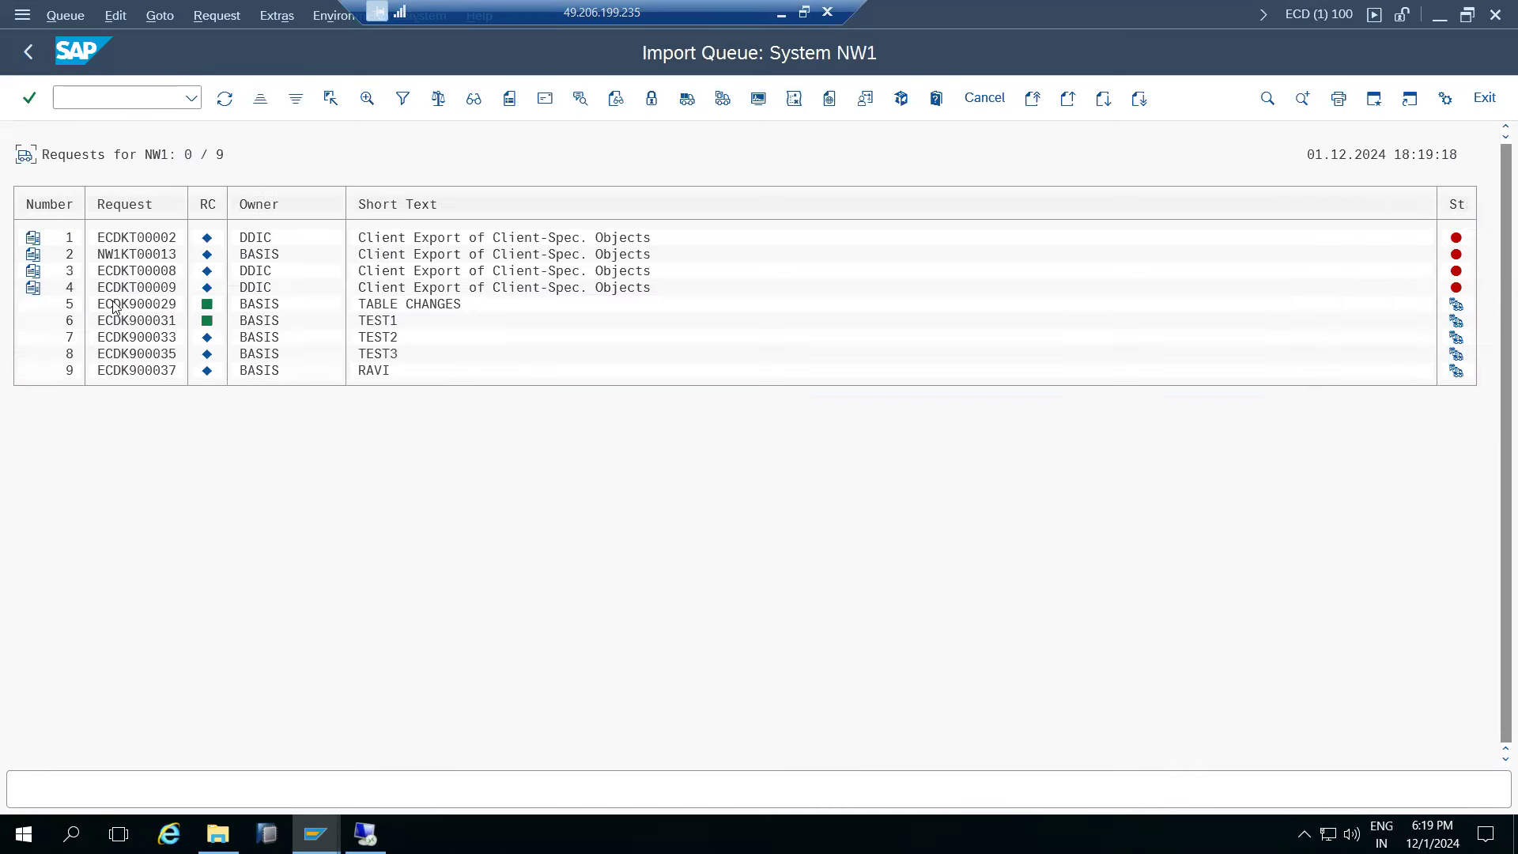
click(148, 336)
- Import ECDK900033 into client 111 with Import Again, Overwrite Originals and Ignore Invalid Component Version
click(723, 98)
click(212, 264)
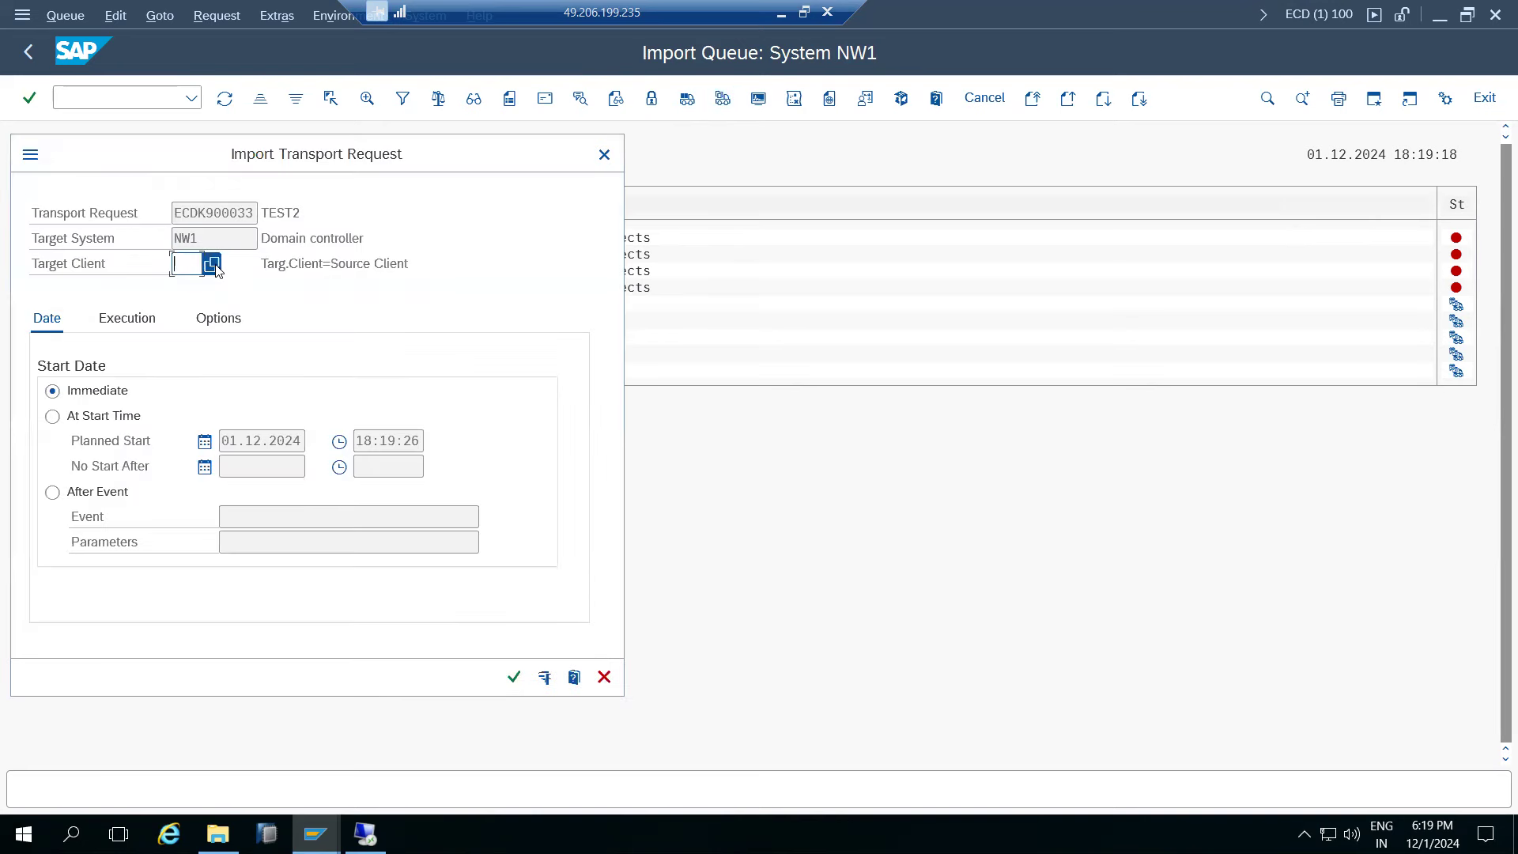
double_click(203, 569)
click(224, 318)
click(88, 417)
click(91, 442)
click(84, 569)
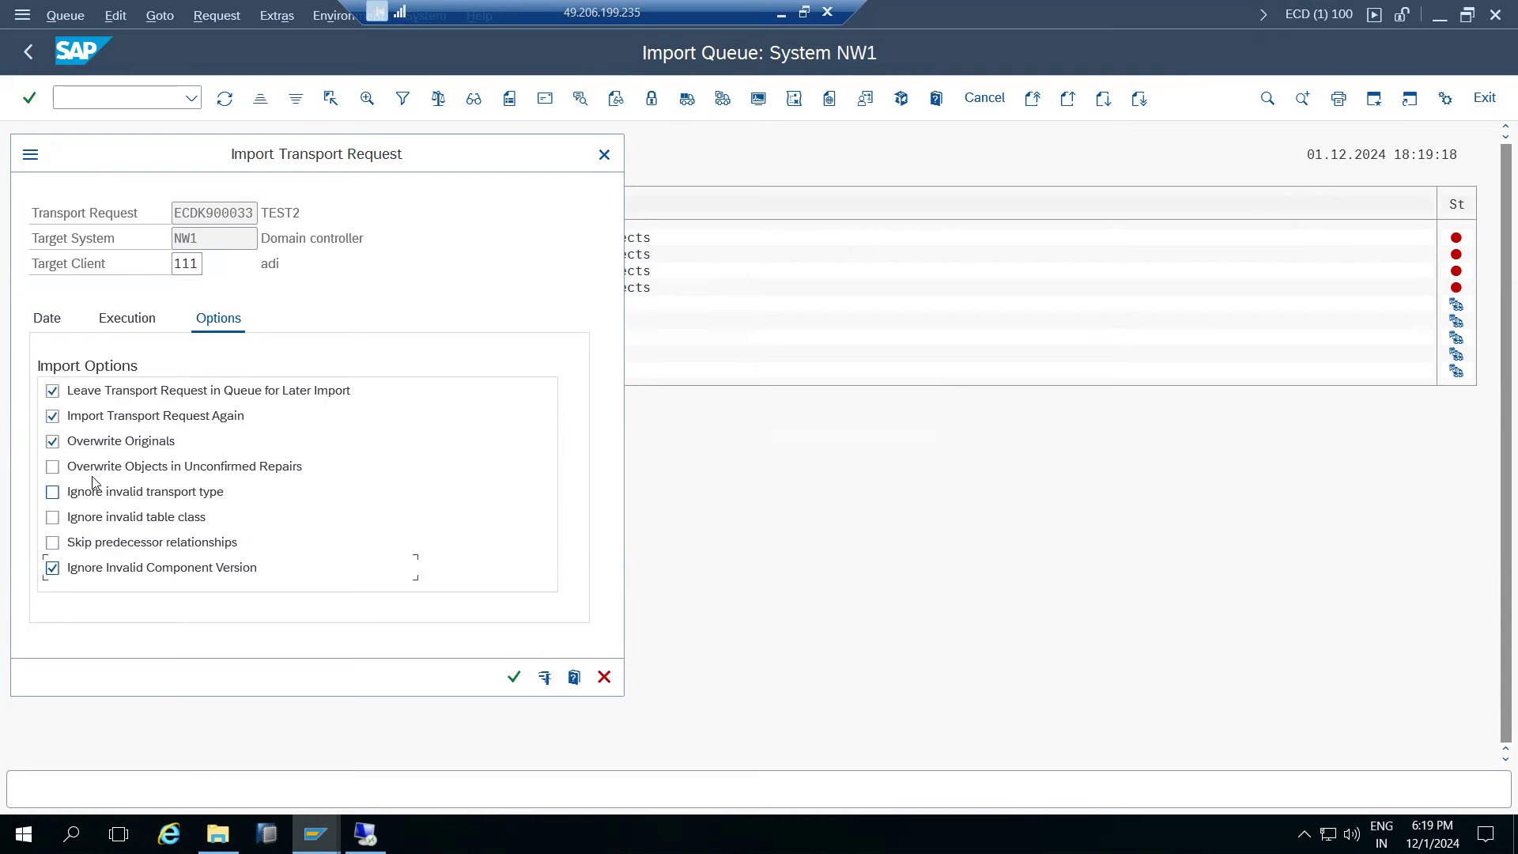
click(514, 680)
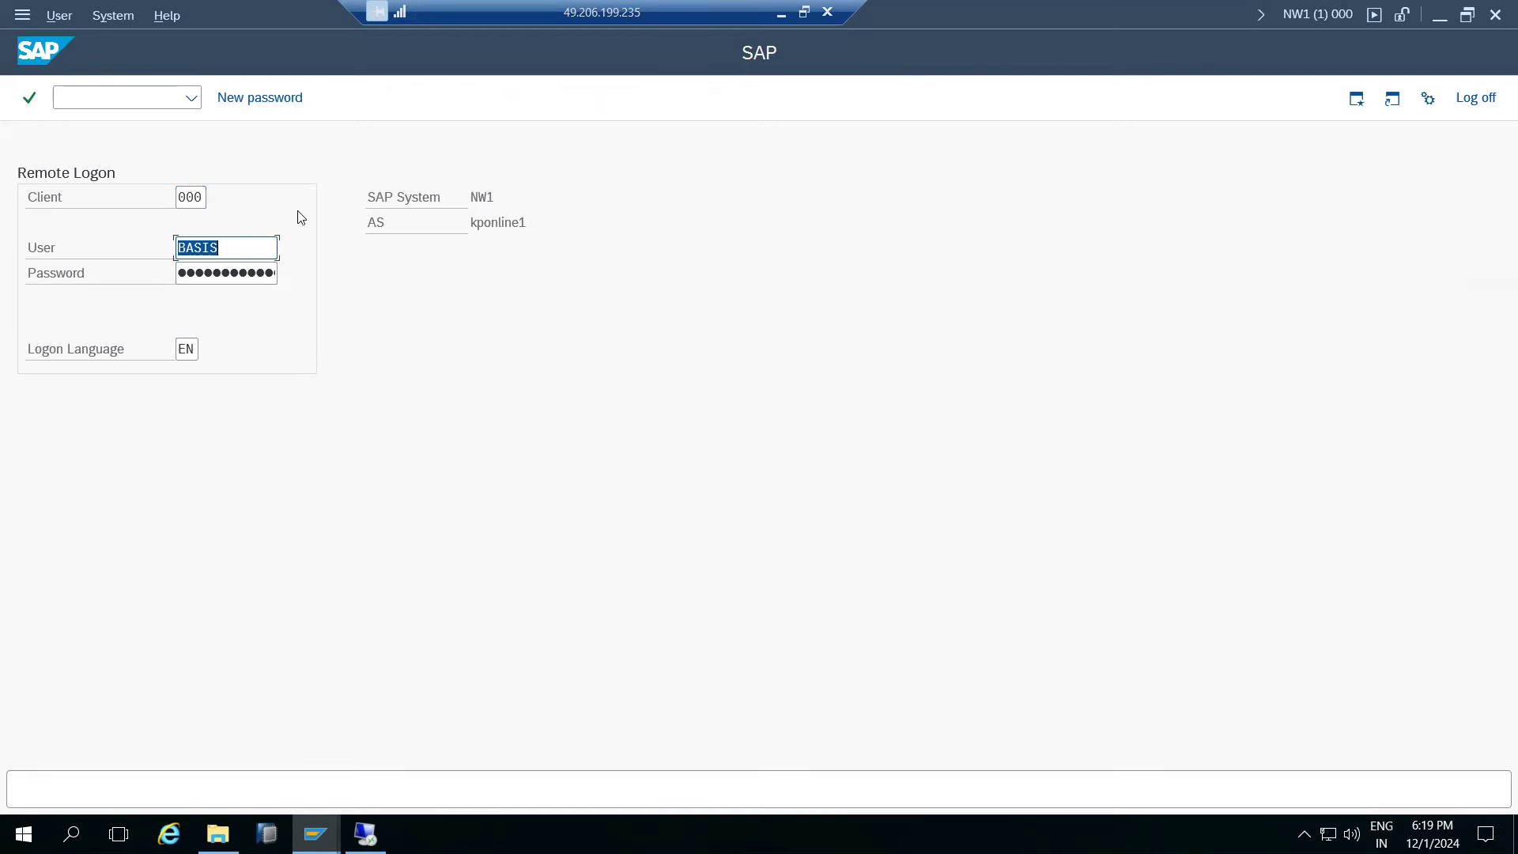
- Cancel the NW1 remote logon, close the RFC error, and go back to the STMS start screen
click(1470, 101)
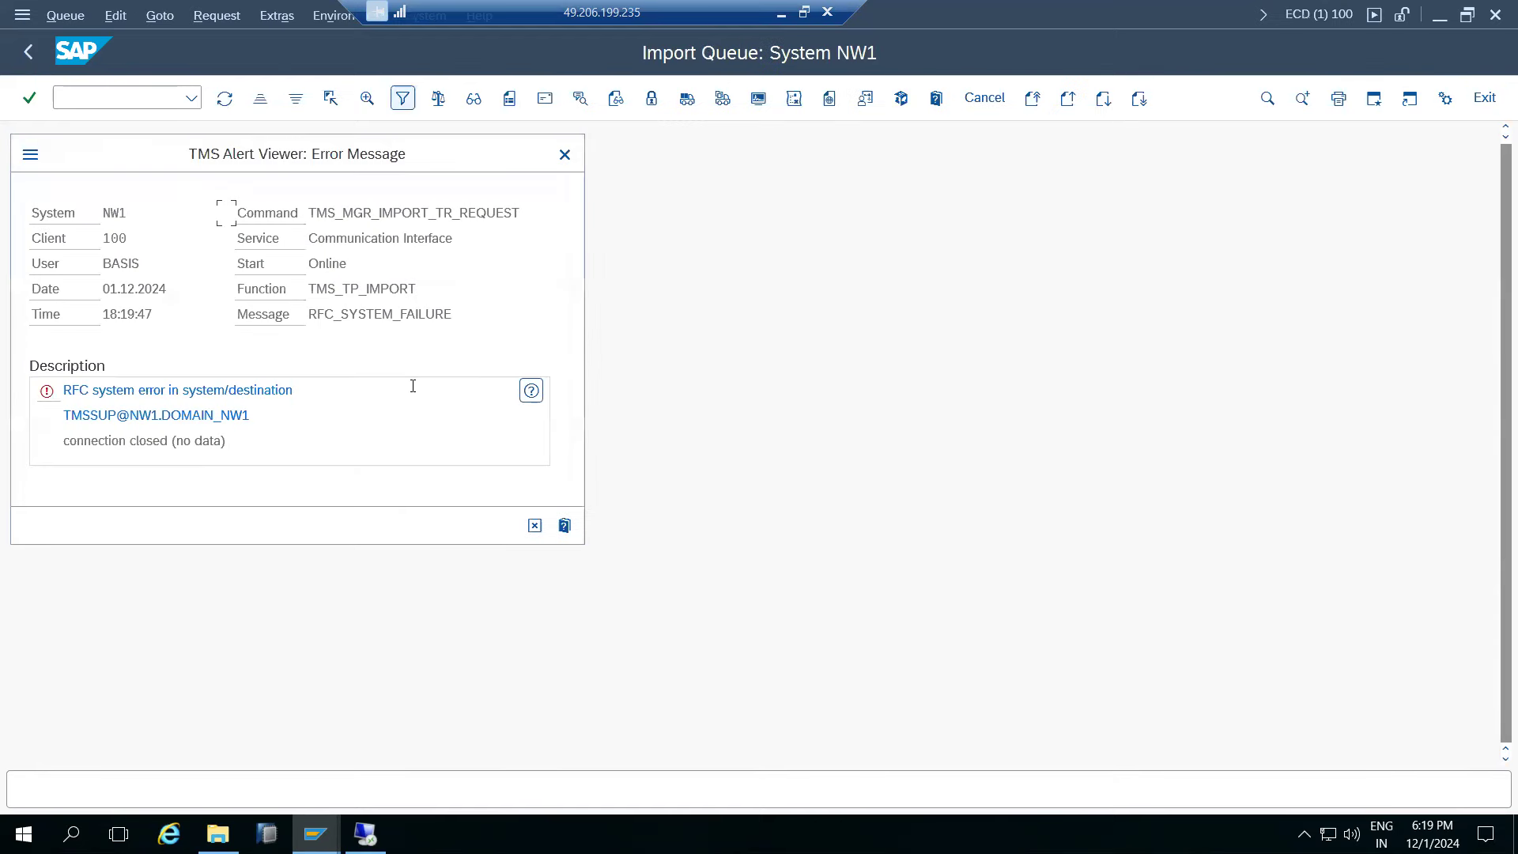
drag(107, 415, 202, 415)
click(532, 529)
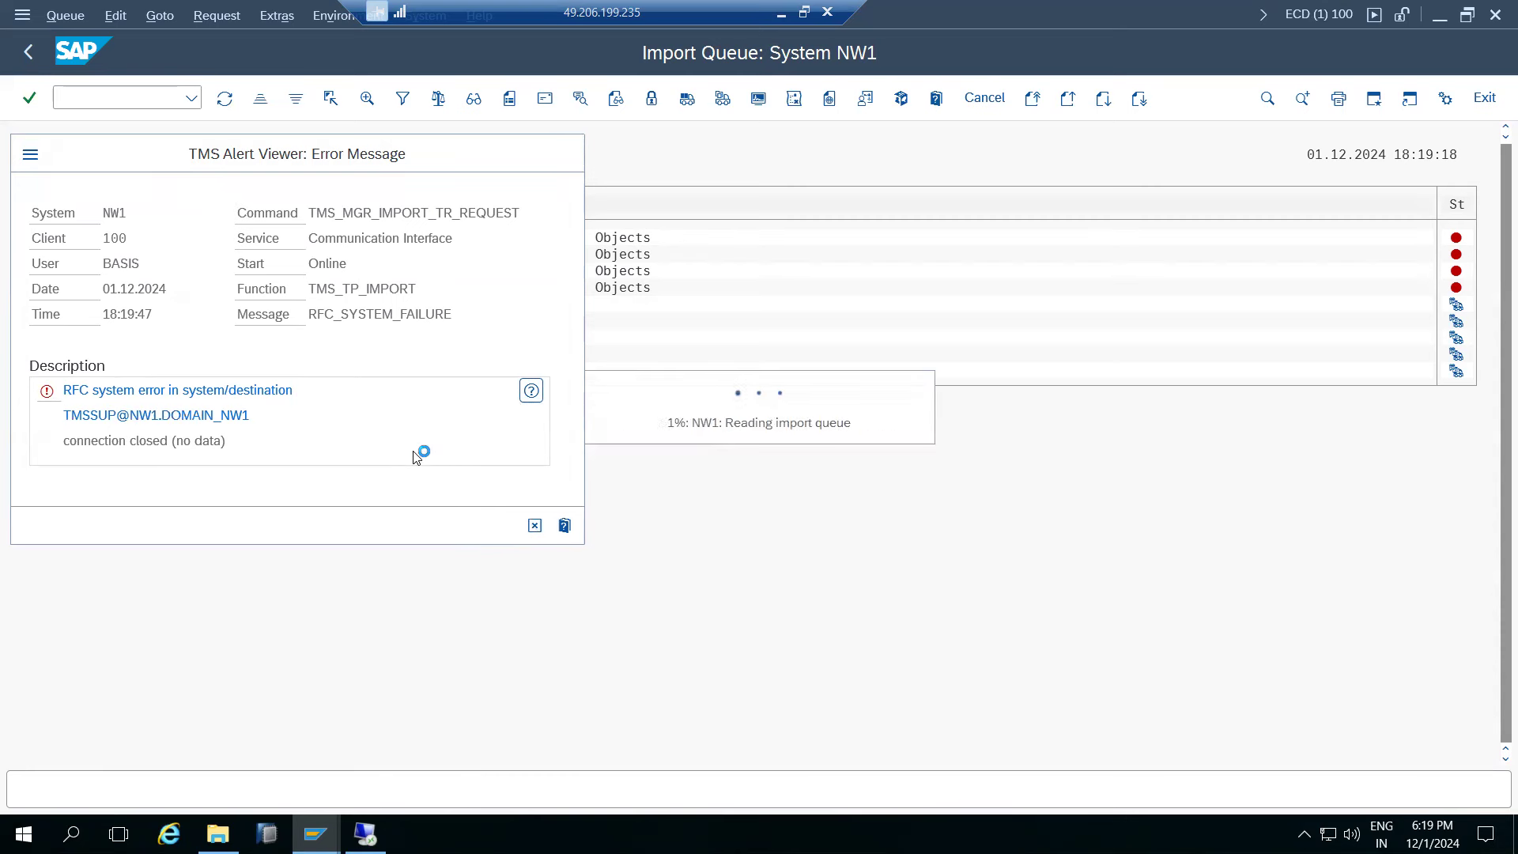
click(27, 54)
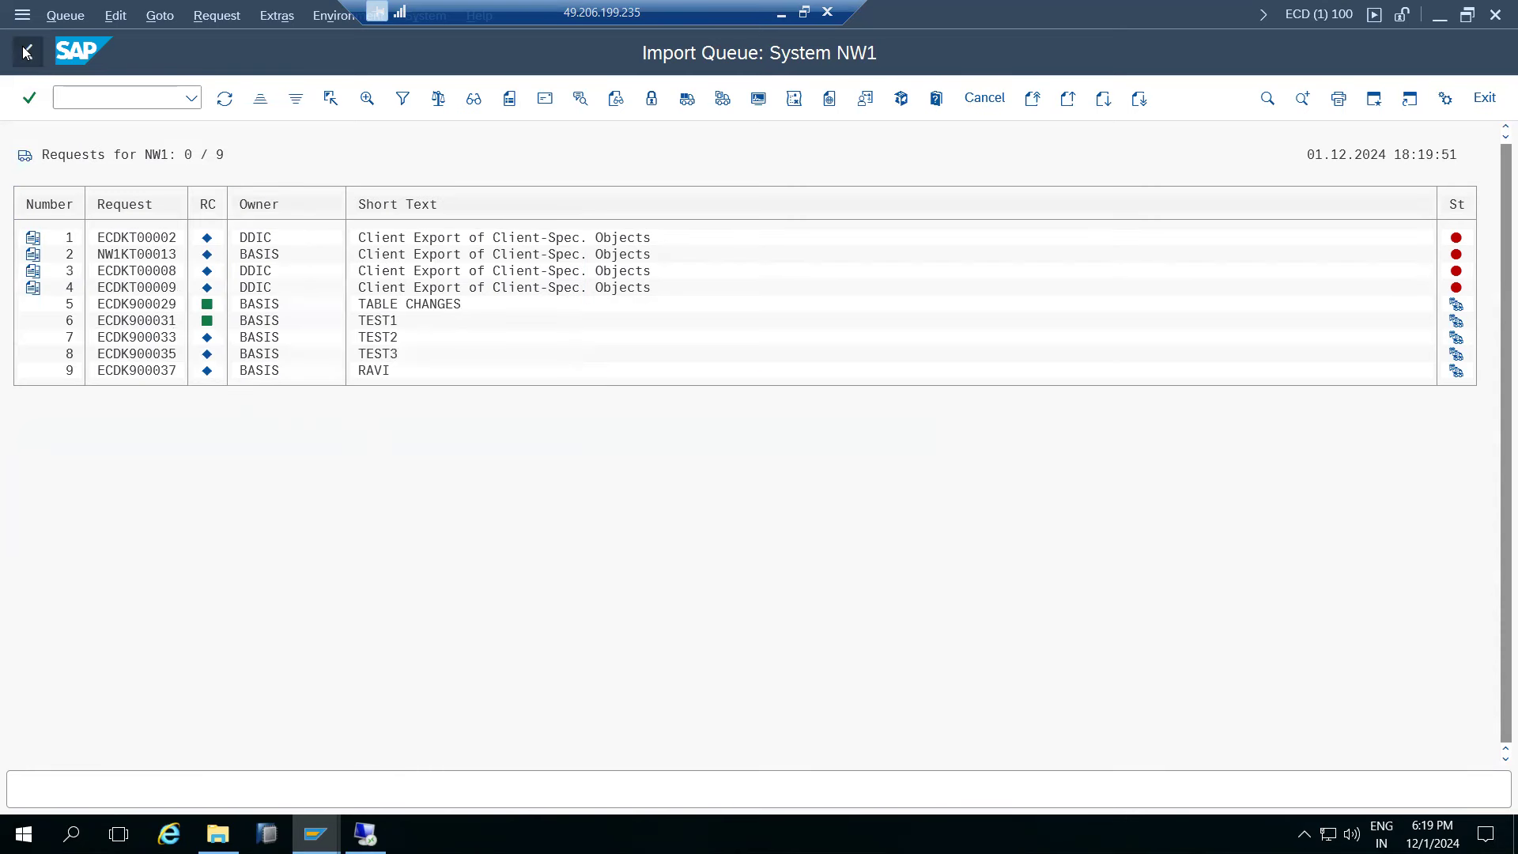
click(26, 53)
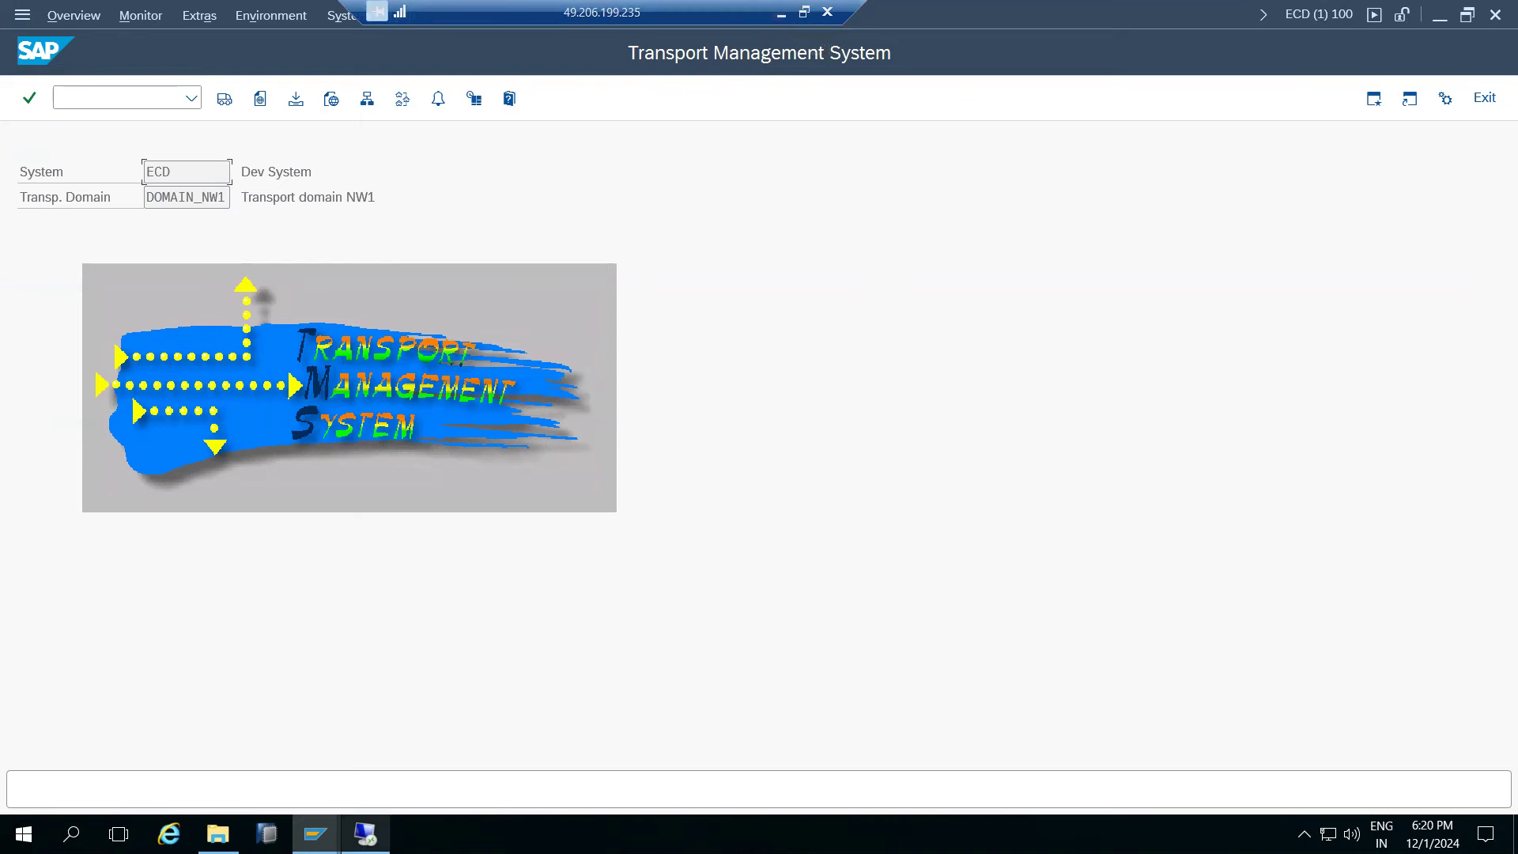
- Log on to the NW1 system in client 001 from SAP Logon
mouse_move(365, 834)
click(99, 748)
double_click(424, 243)
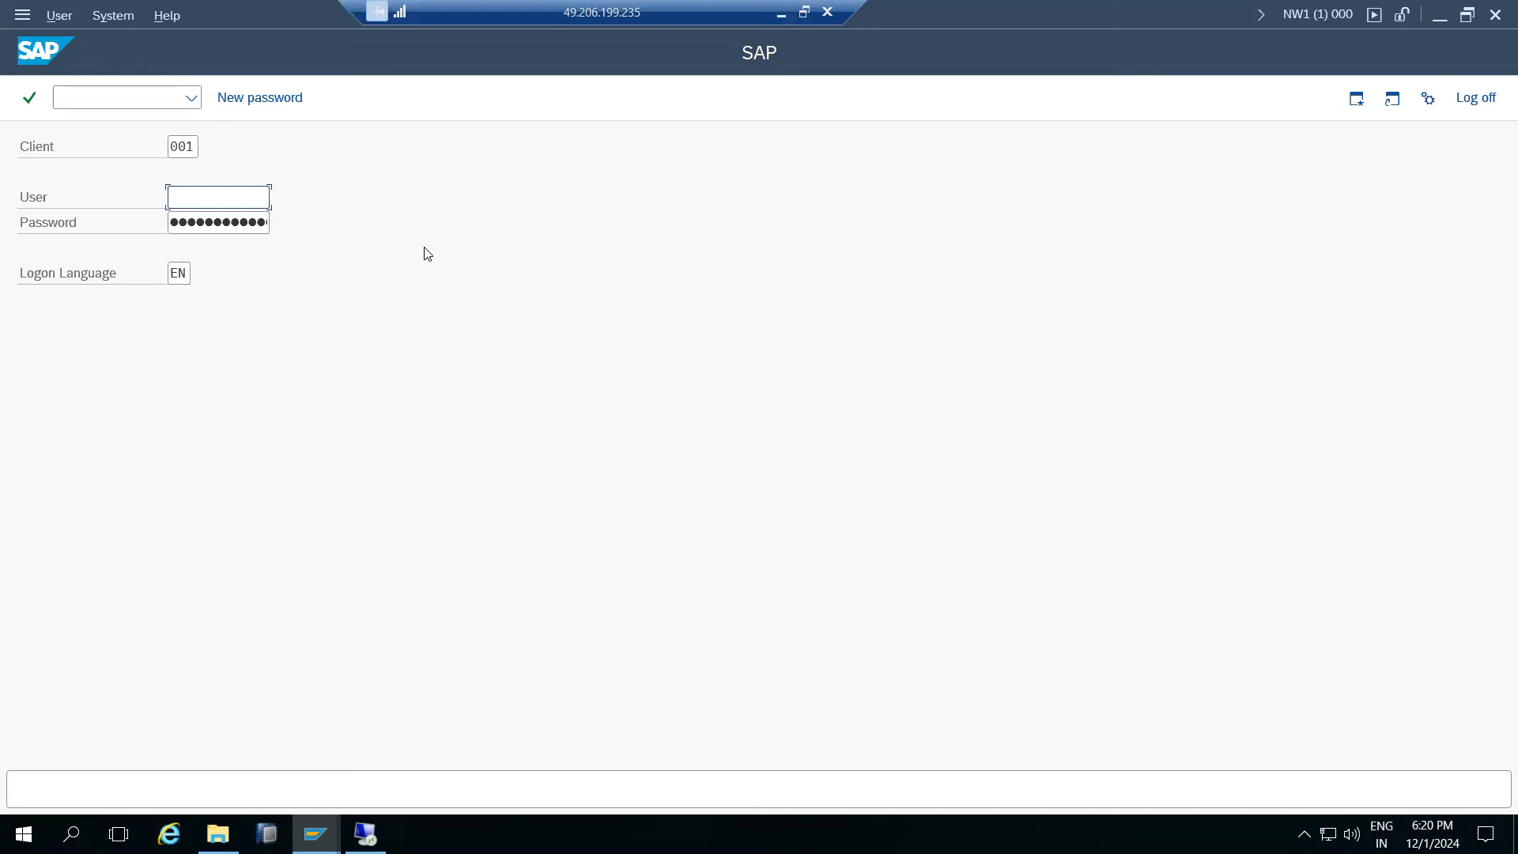
text(basis)
key(Tab)
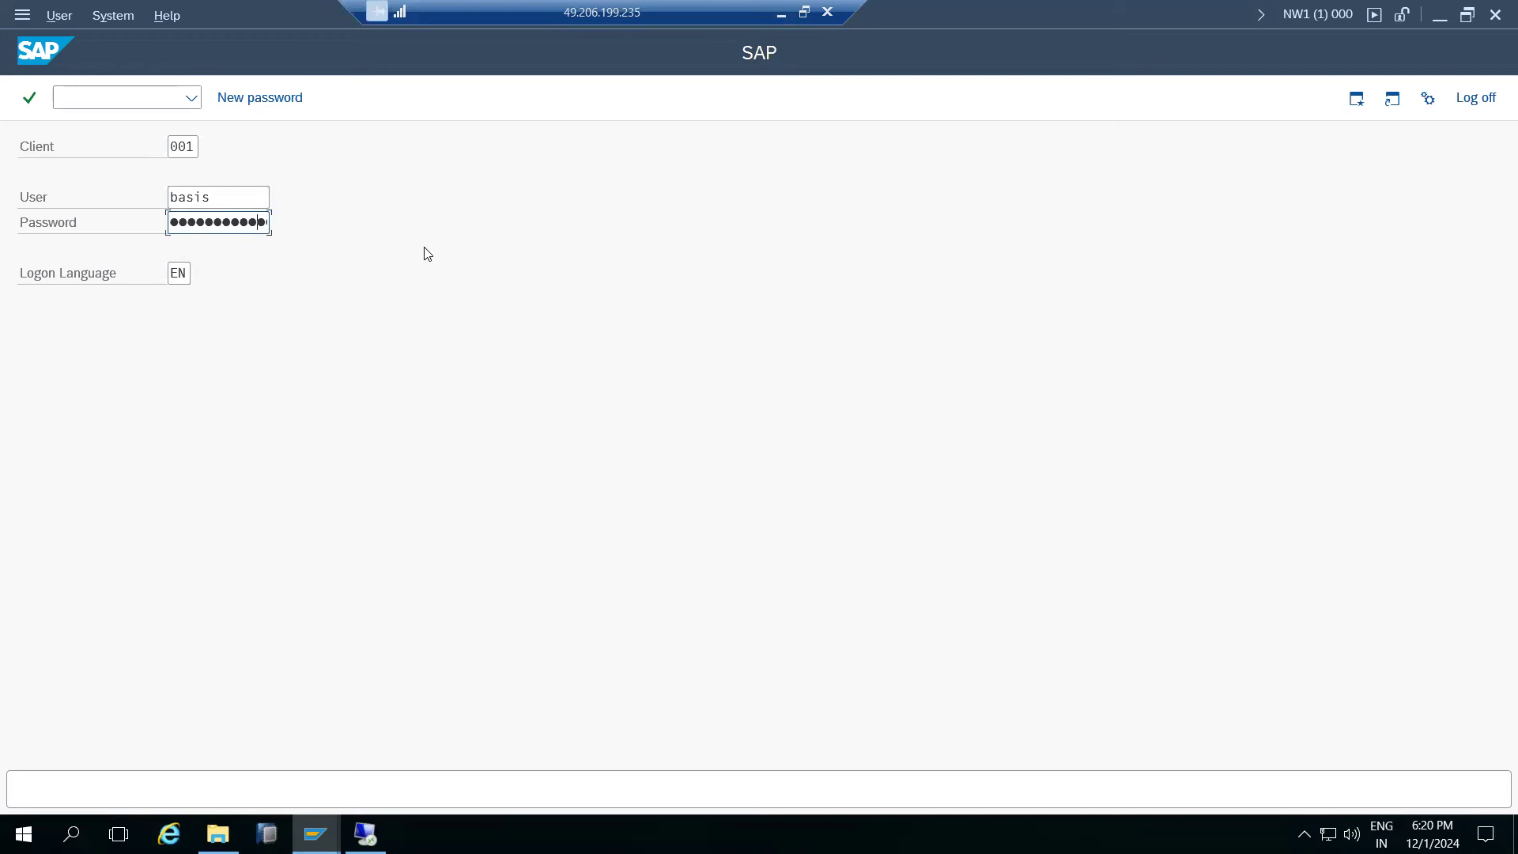
key(Return)
key(Return)
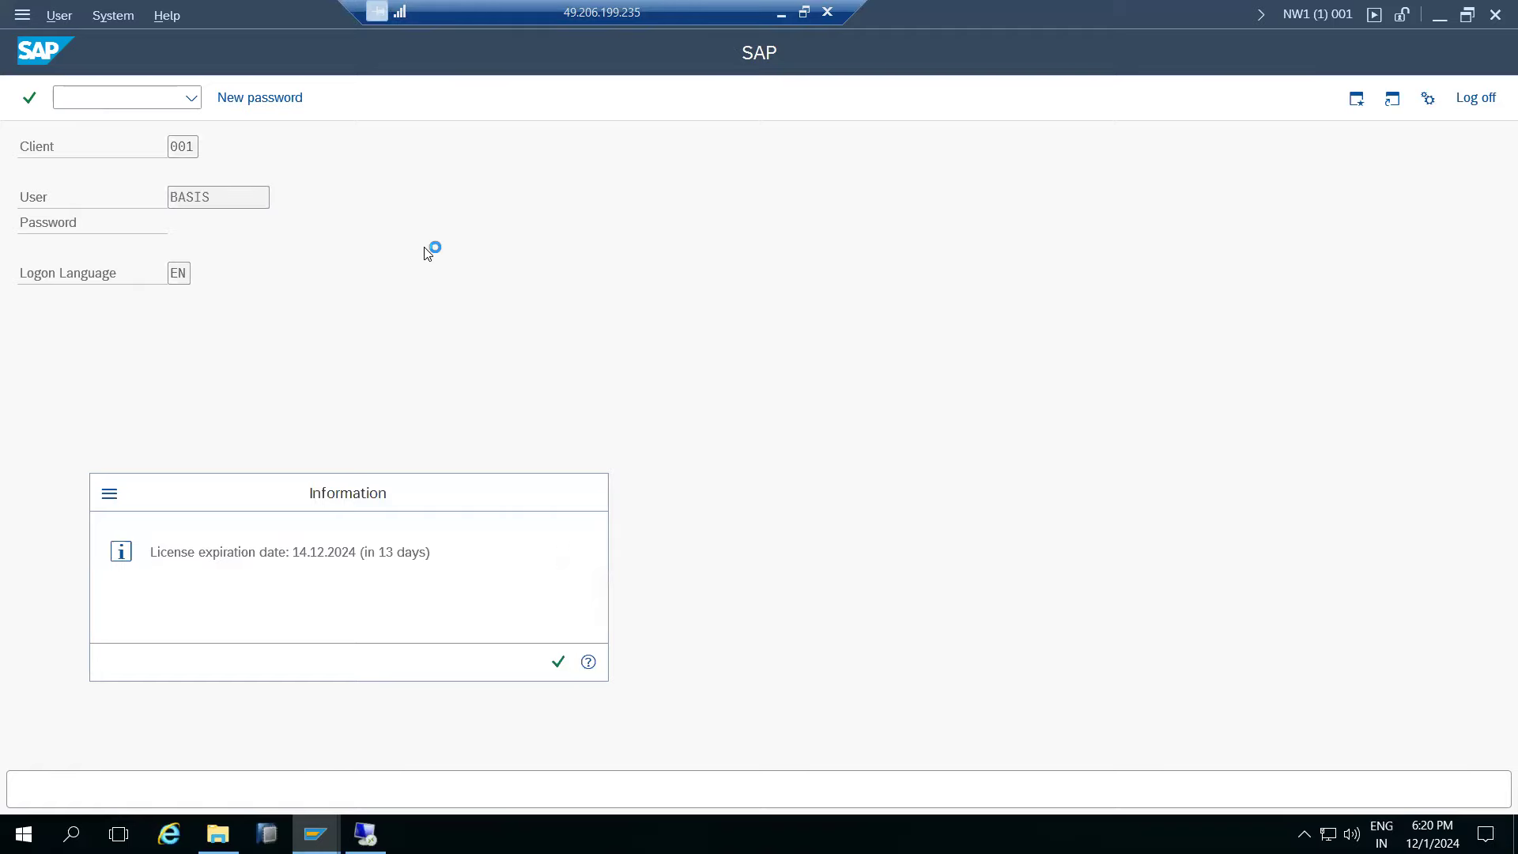
- Check ECDK900033 in the NW1 queue via STMS_IMPORT, then return to SAP Easy Access
text(stms_)
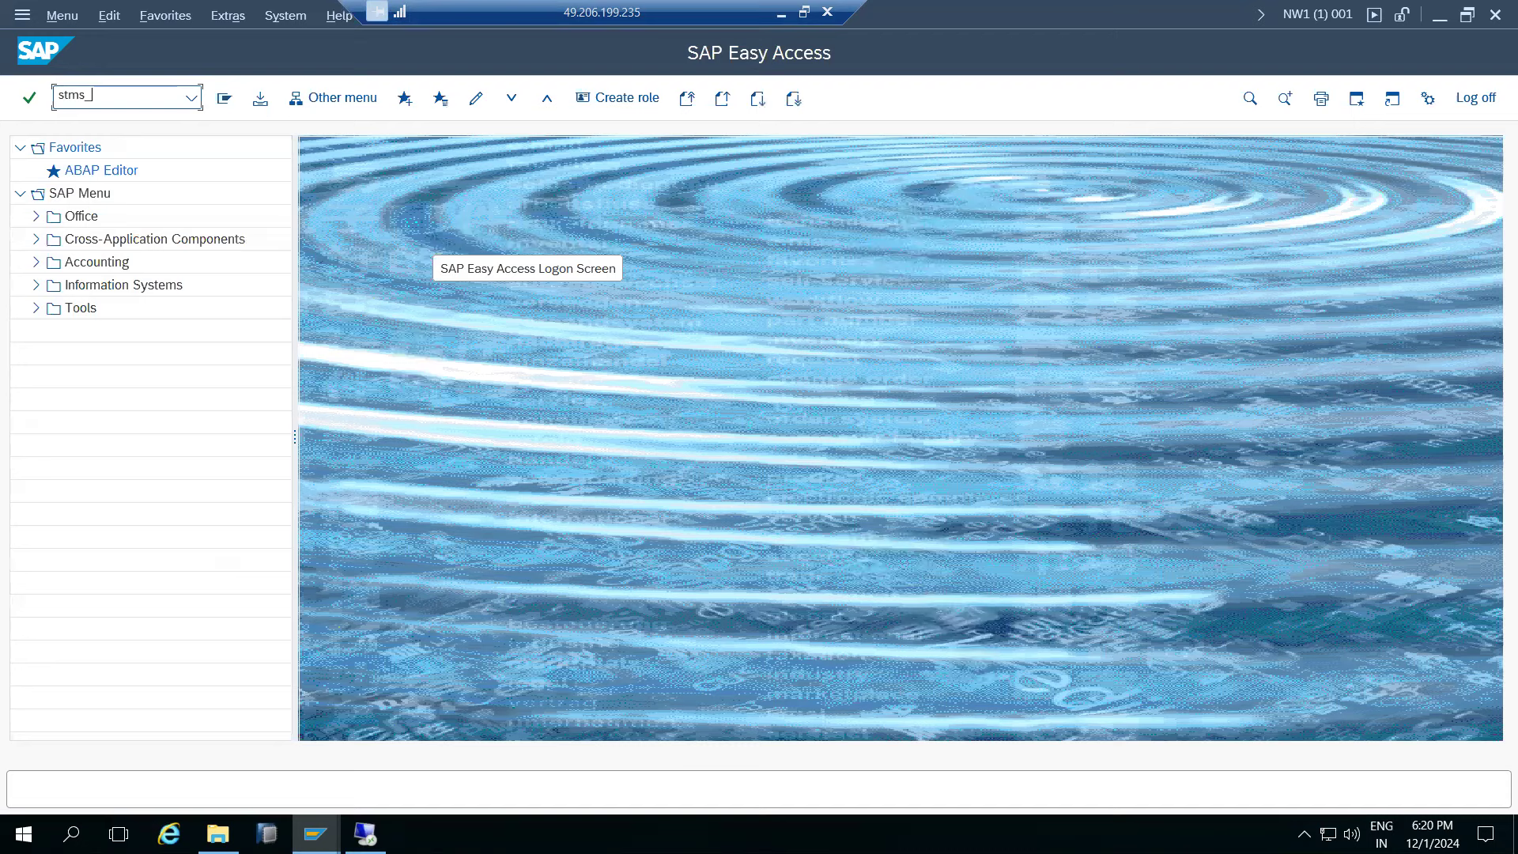
text(import)
key(Return)
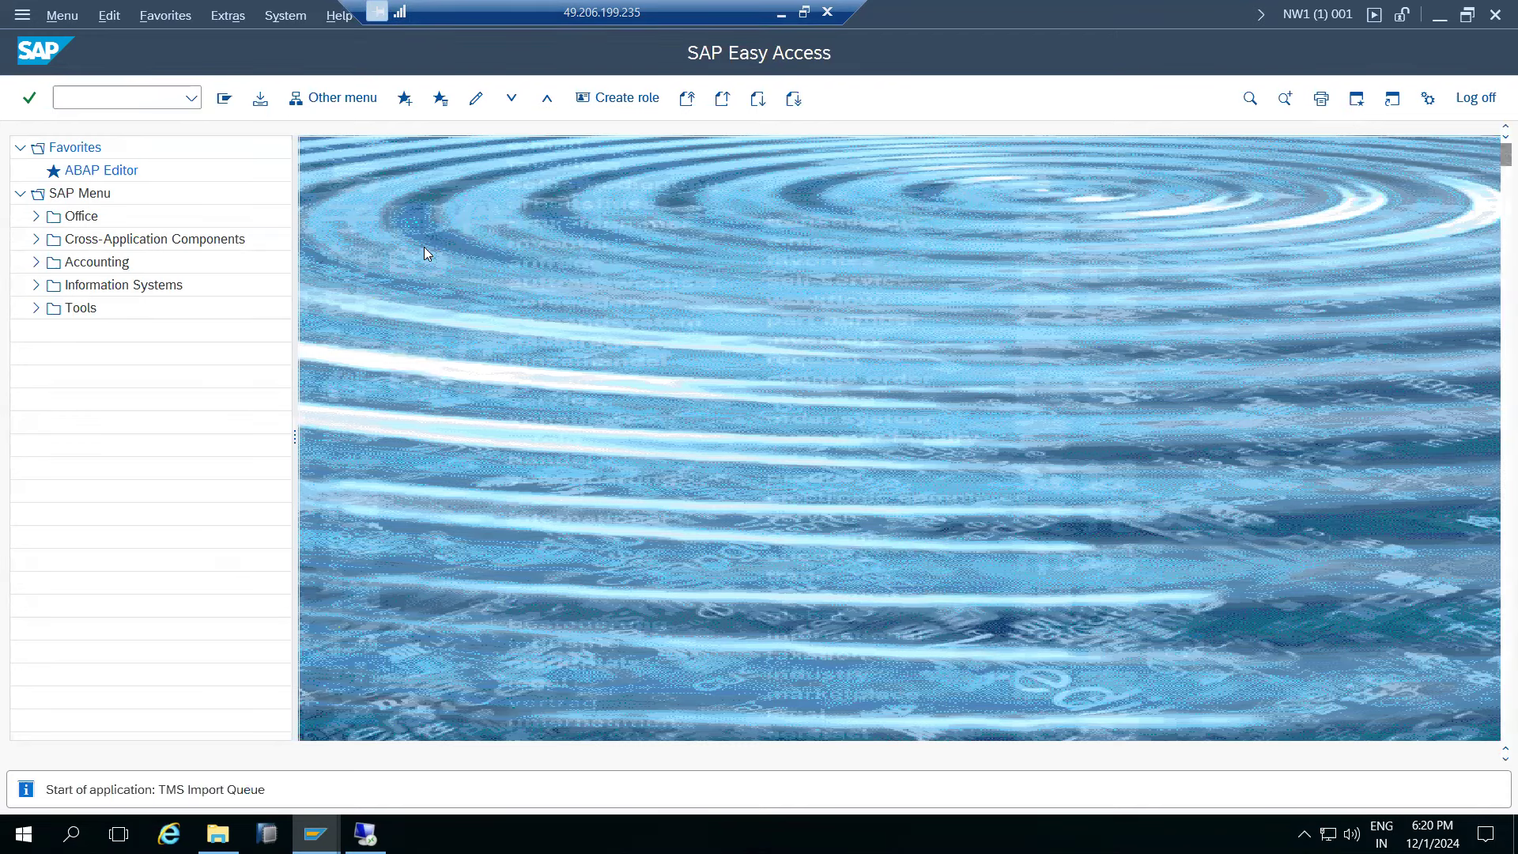
click(149, 338)
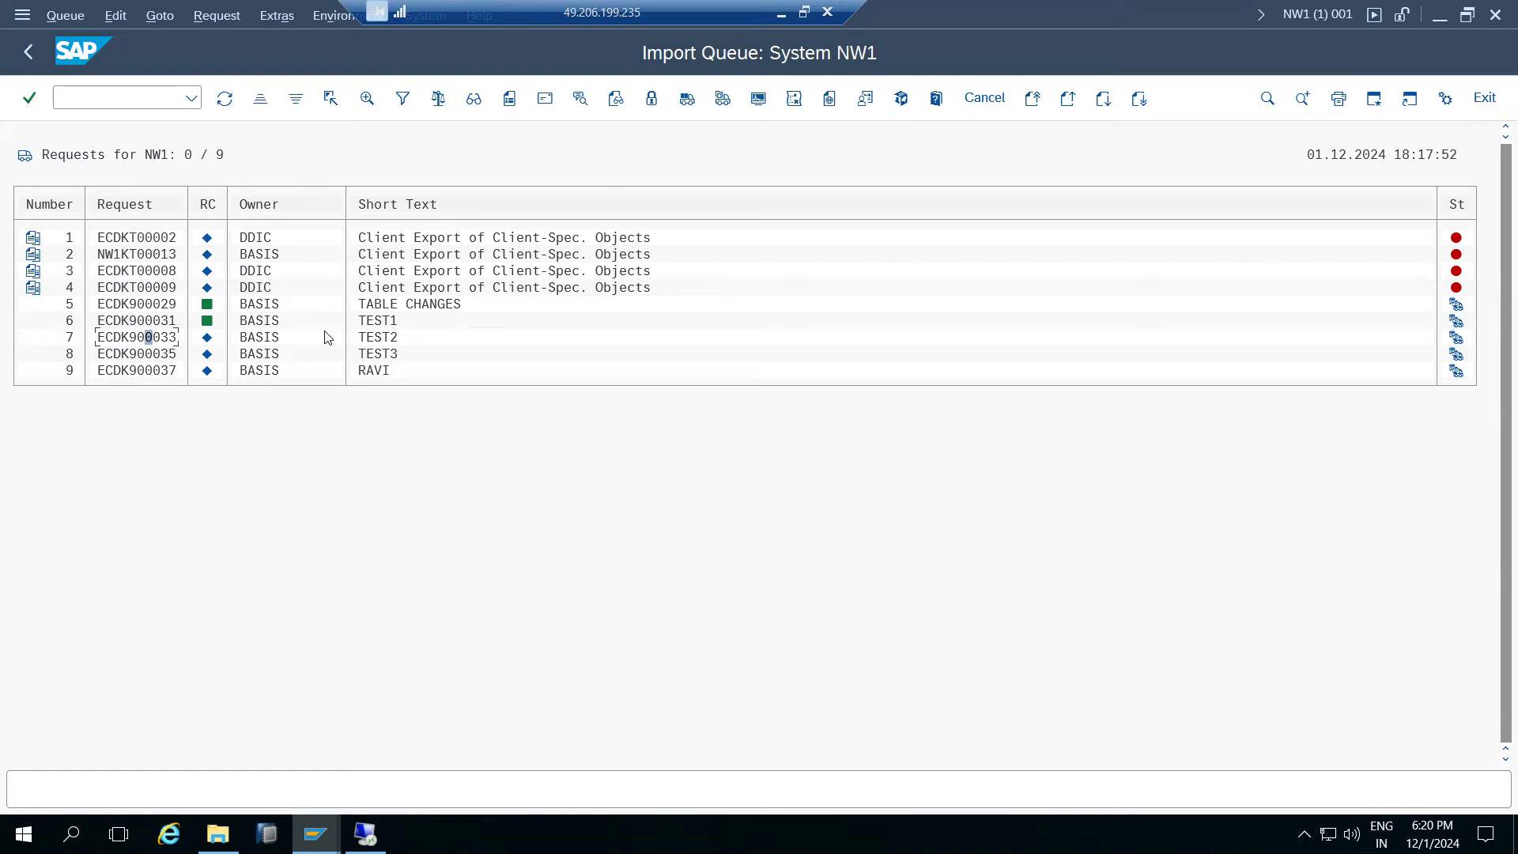
click(26, 50)
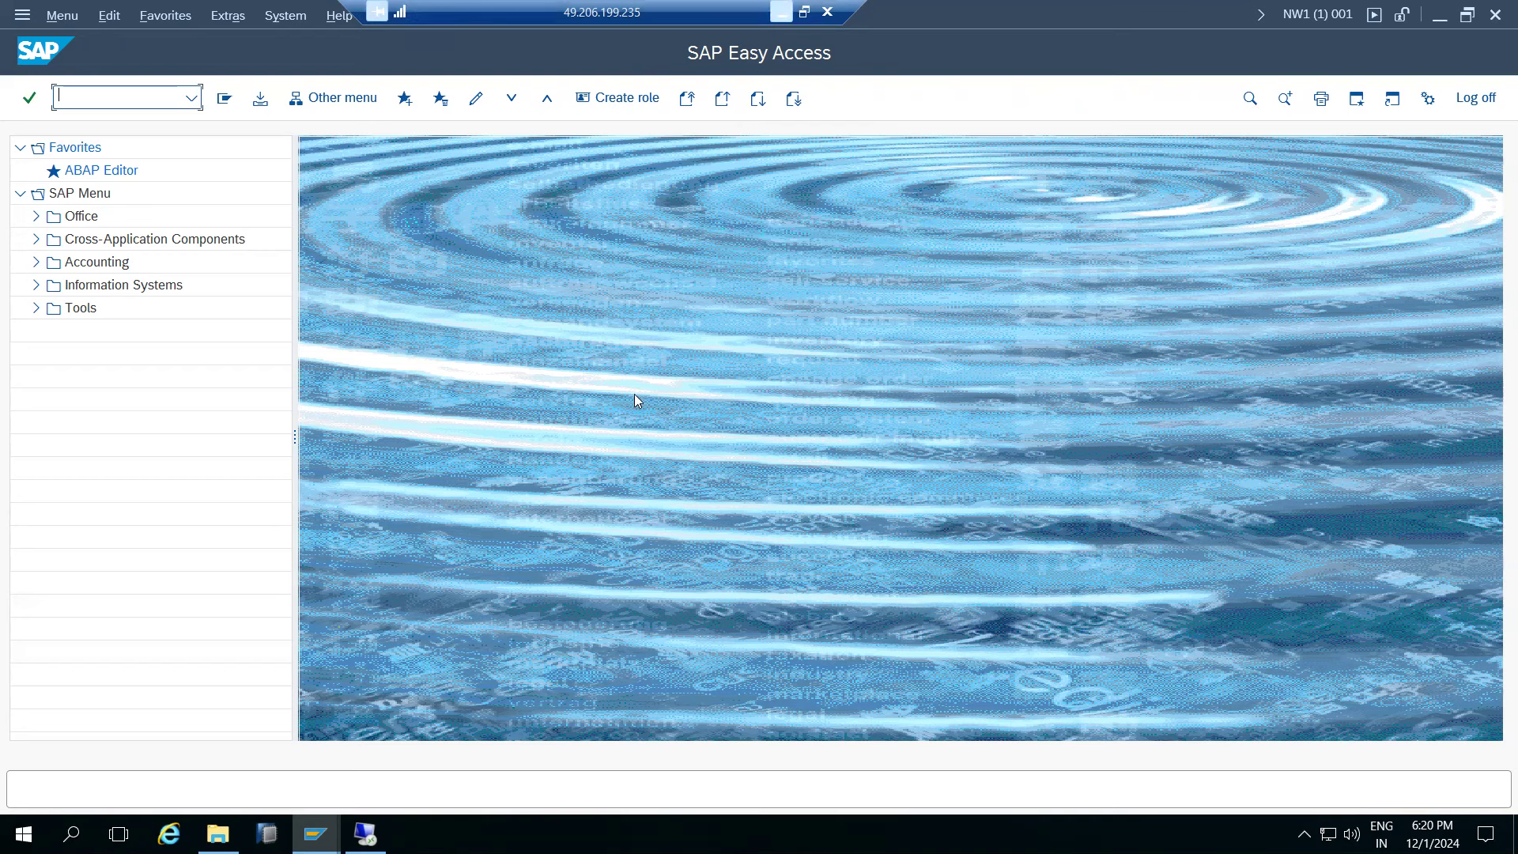
- Draw lines from the left box down to the transport directory circle and up to the right box
key(alt+Tab)
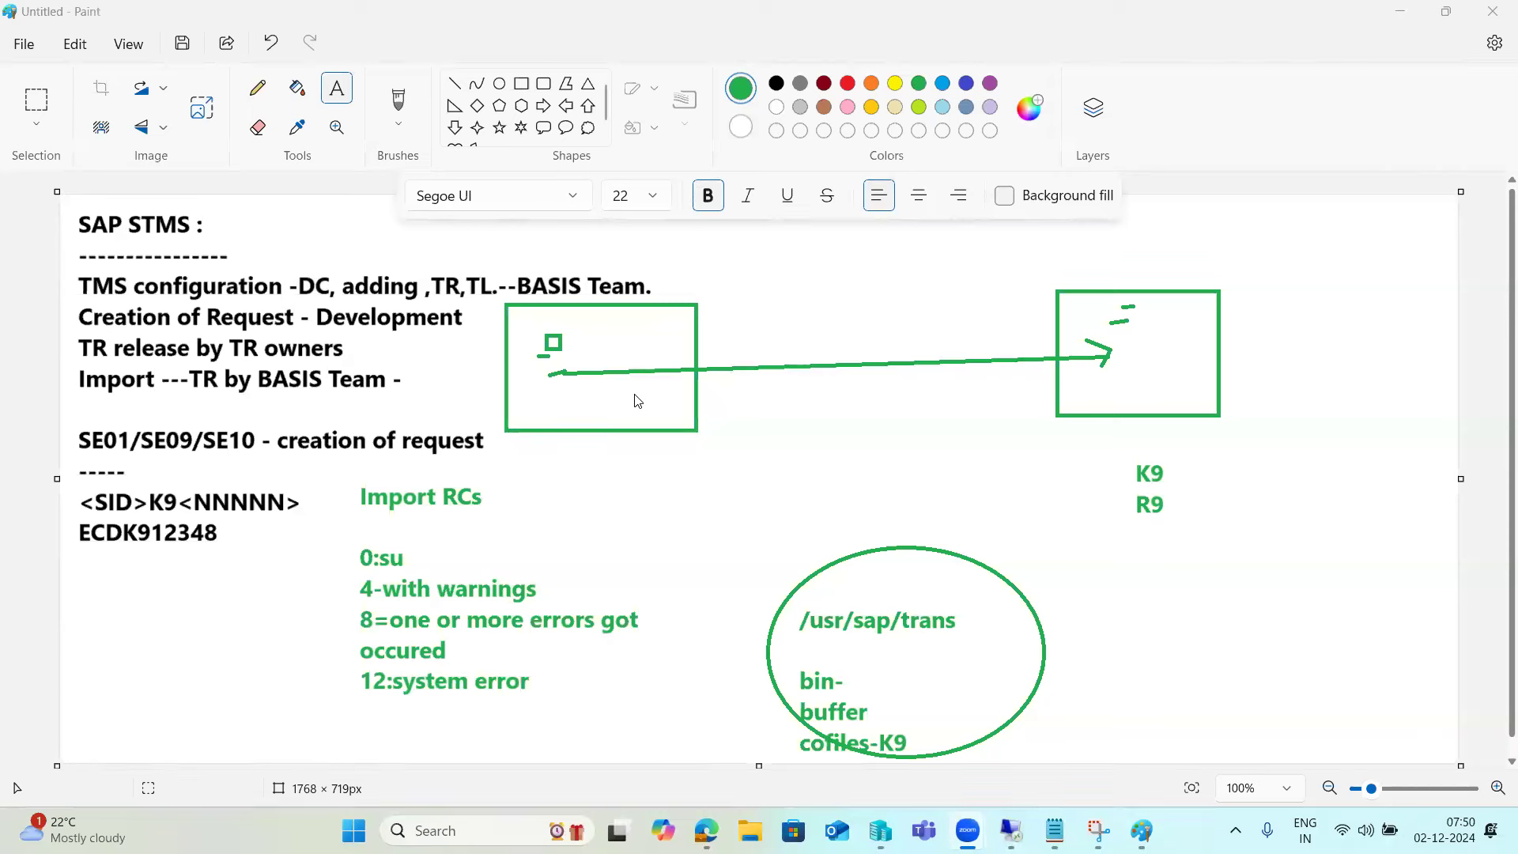
drag(581, 583, 767, 617)
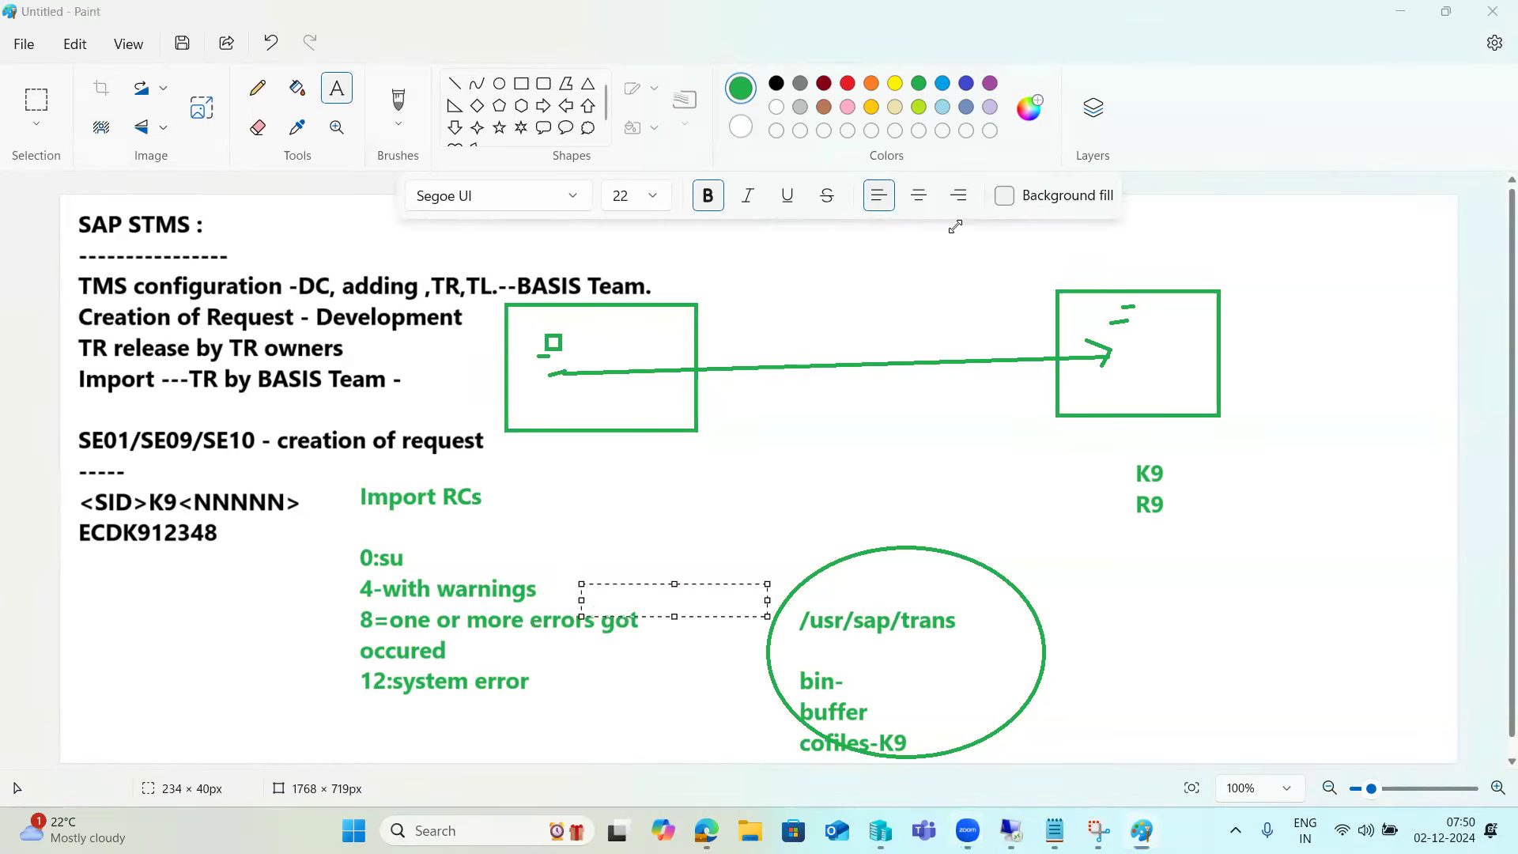
click(454, 83)
drag(583, 385, 599, 403)
drag(631, 463, 792, 701)
mouse_move(885, 717)
mouse_down()
mouse_move(1120, 429)
mouse_move(1154, 364)
mouse_up()
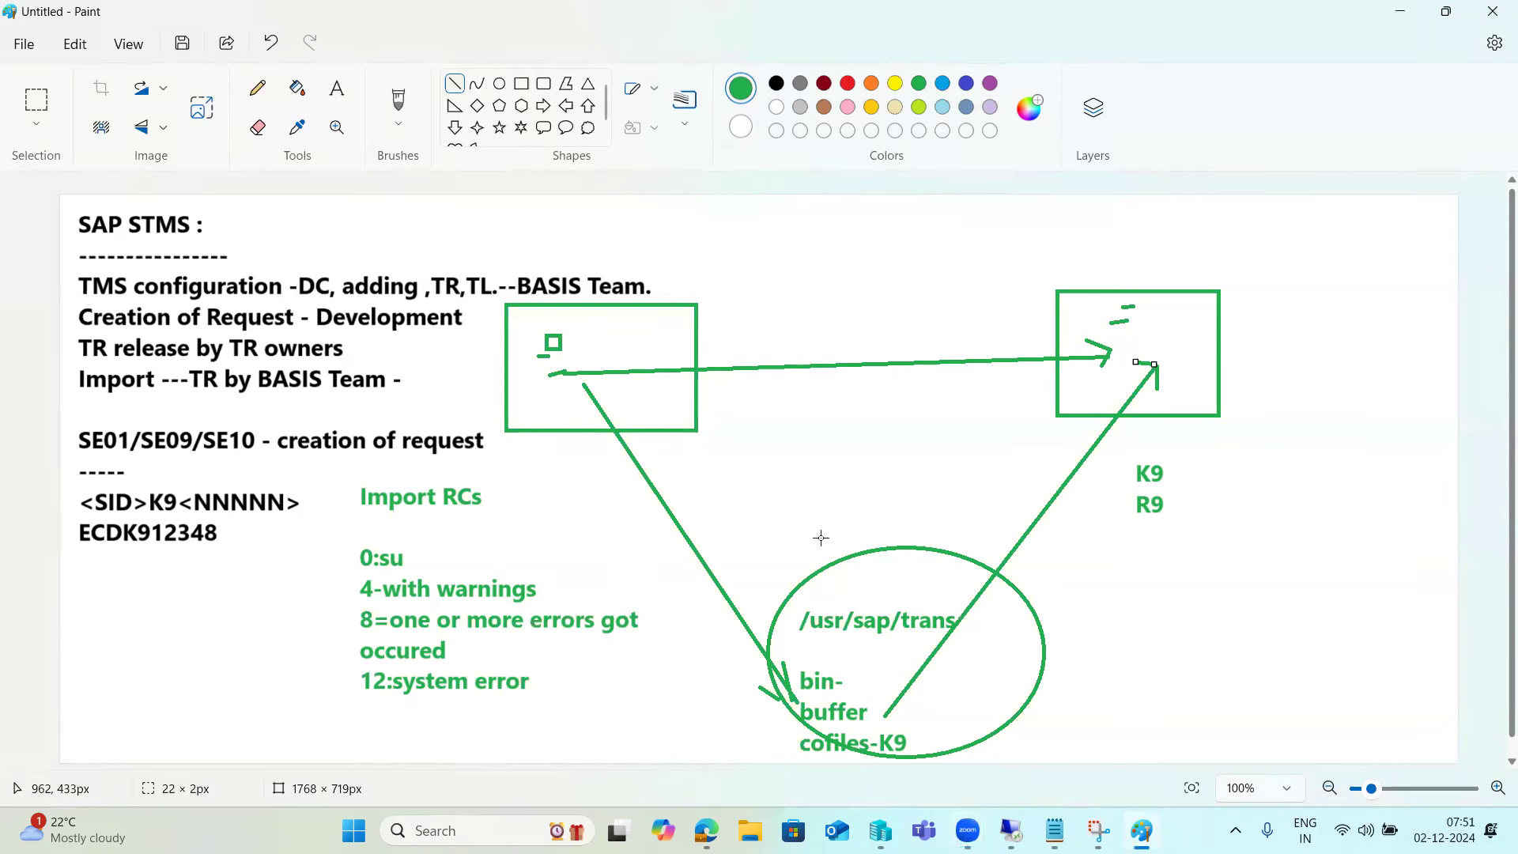
- Label the downward arrow 'export' and the upward arrow 'import'
click(340, 98)
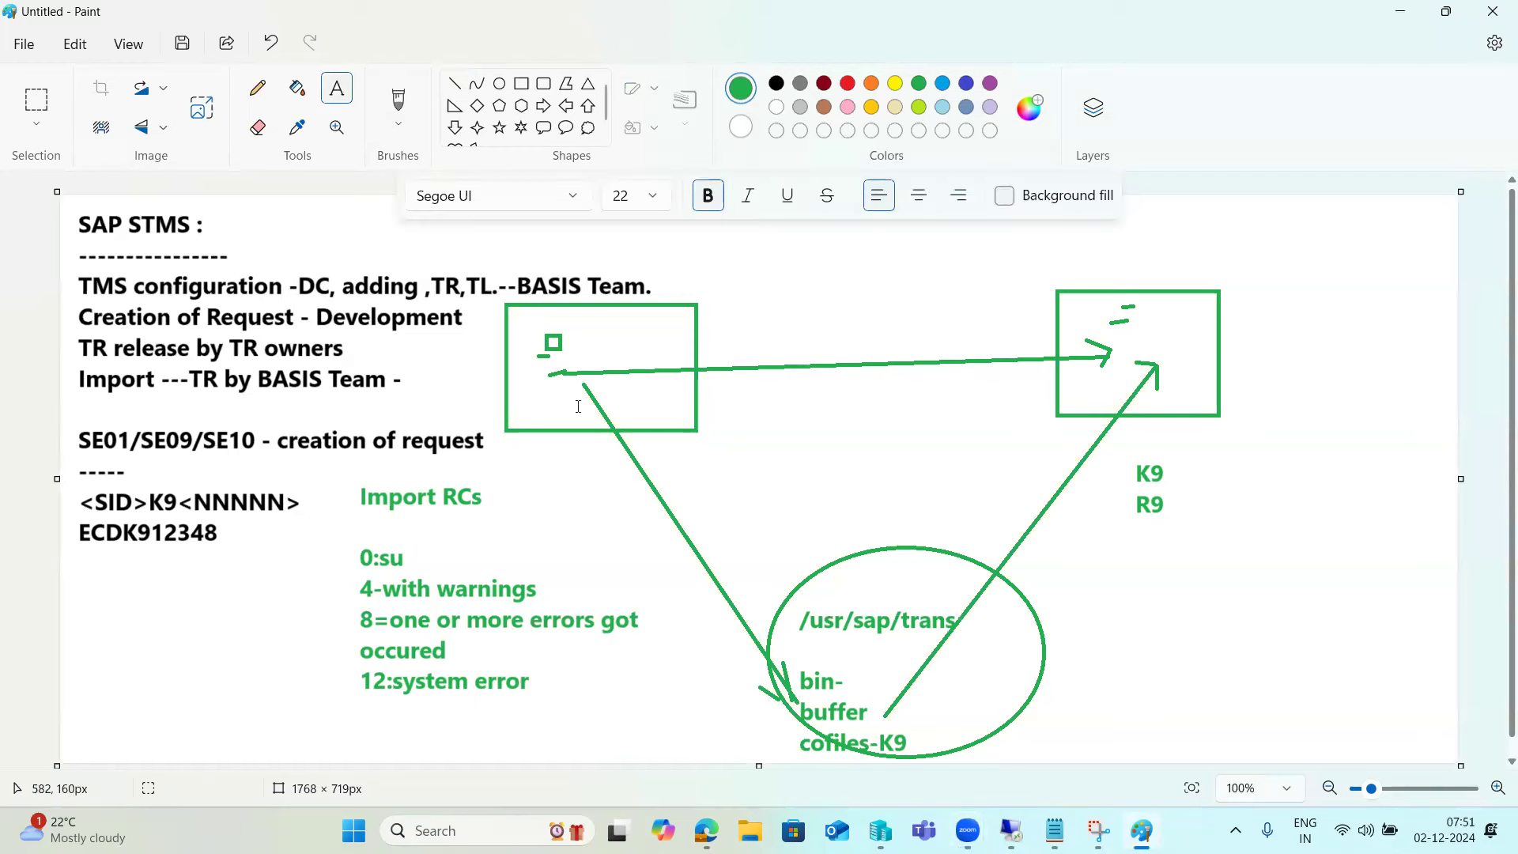
click(699, 479)
text(export)
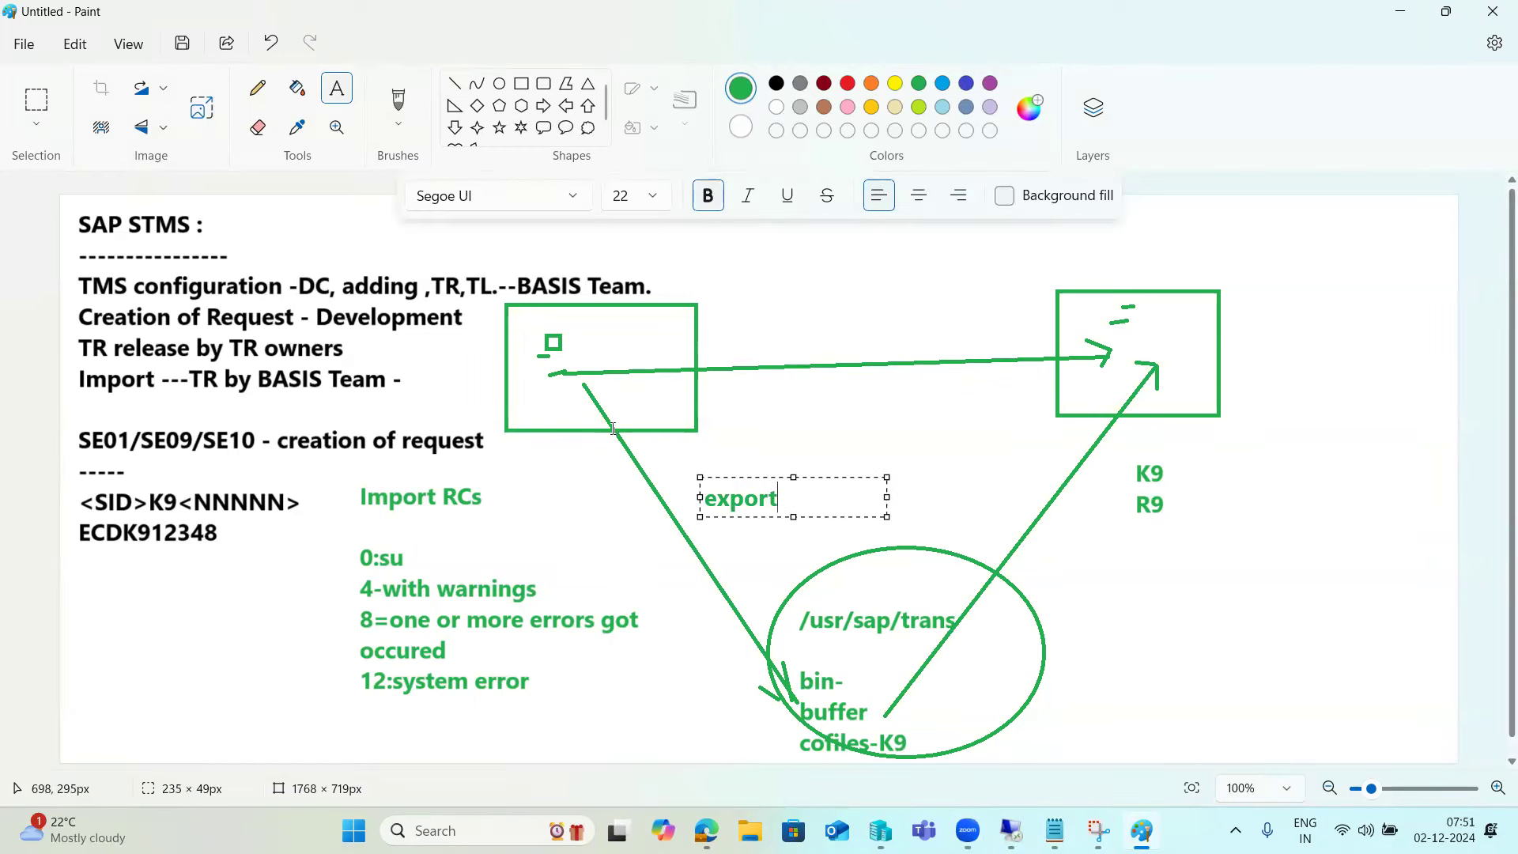
click(1081, 499)
text(import)
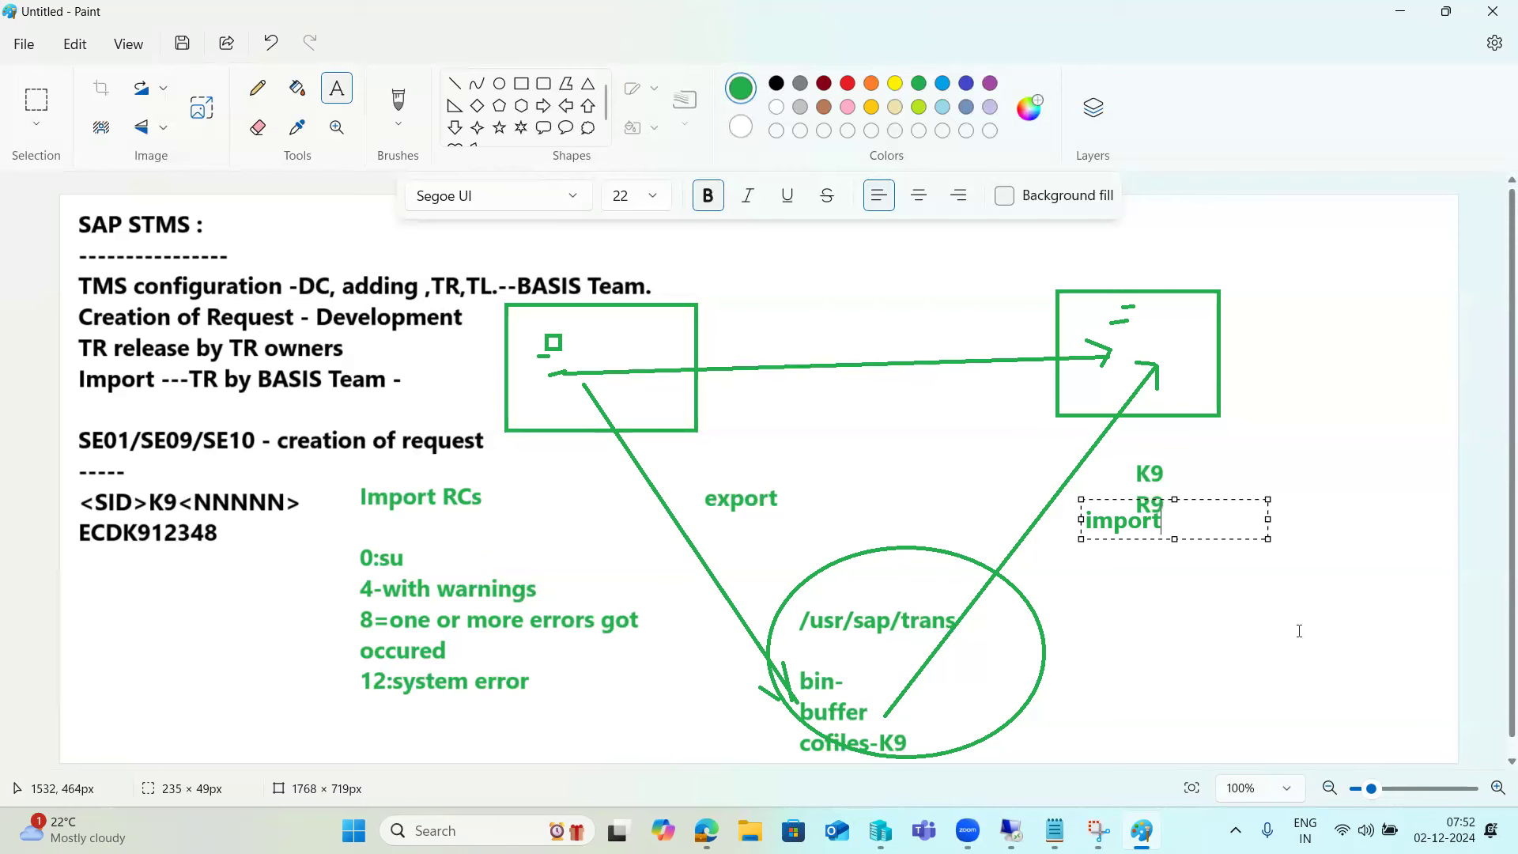
- Run STMS in the remote session and select request ECDK900033 in the NW1 import queue
mouse_move(1011, 830)
click(1006, 760)
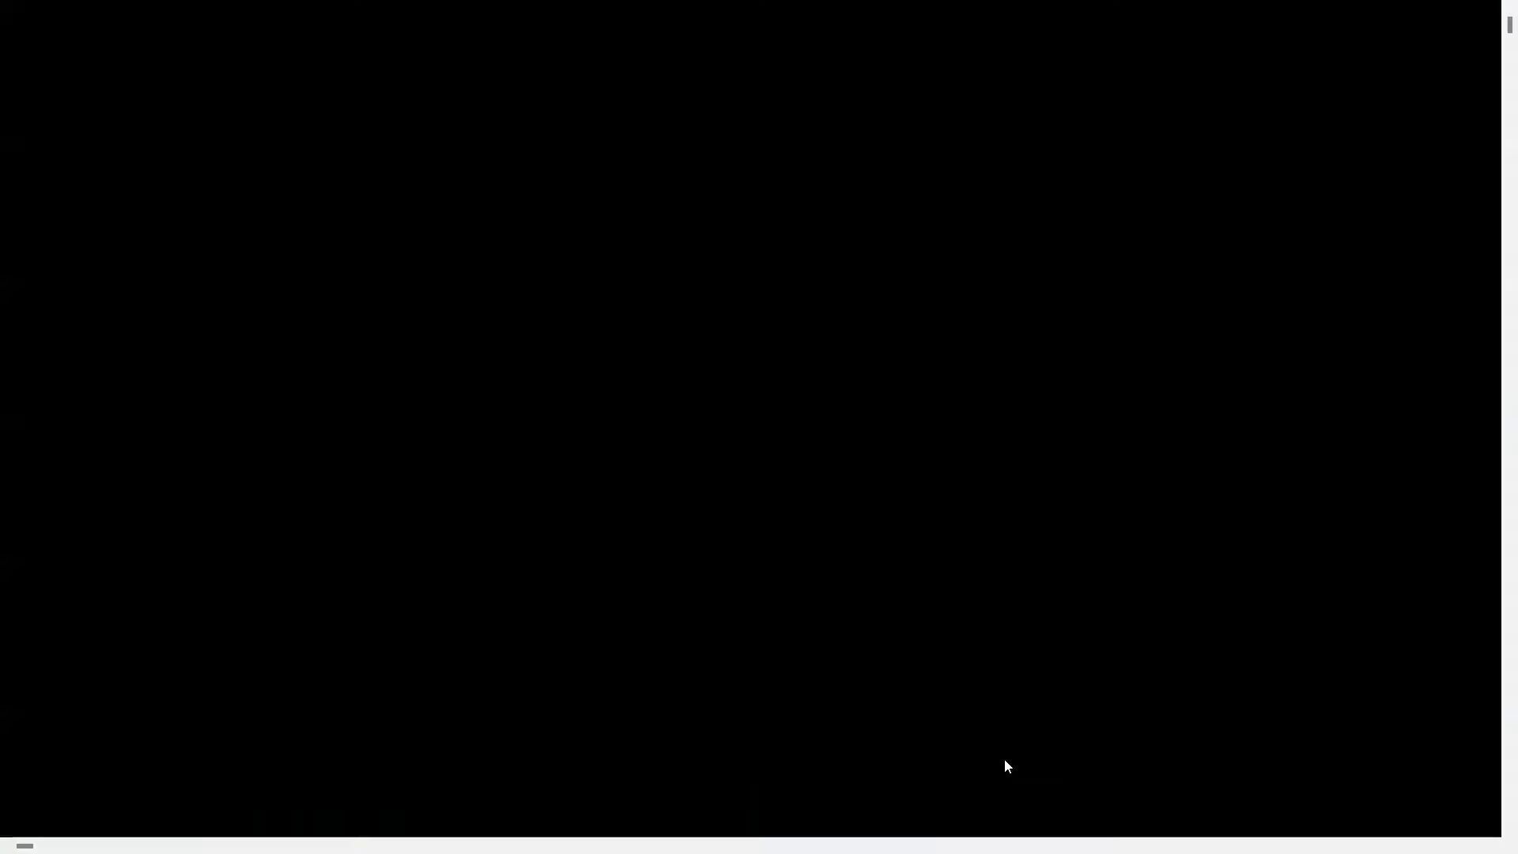
text(stms)
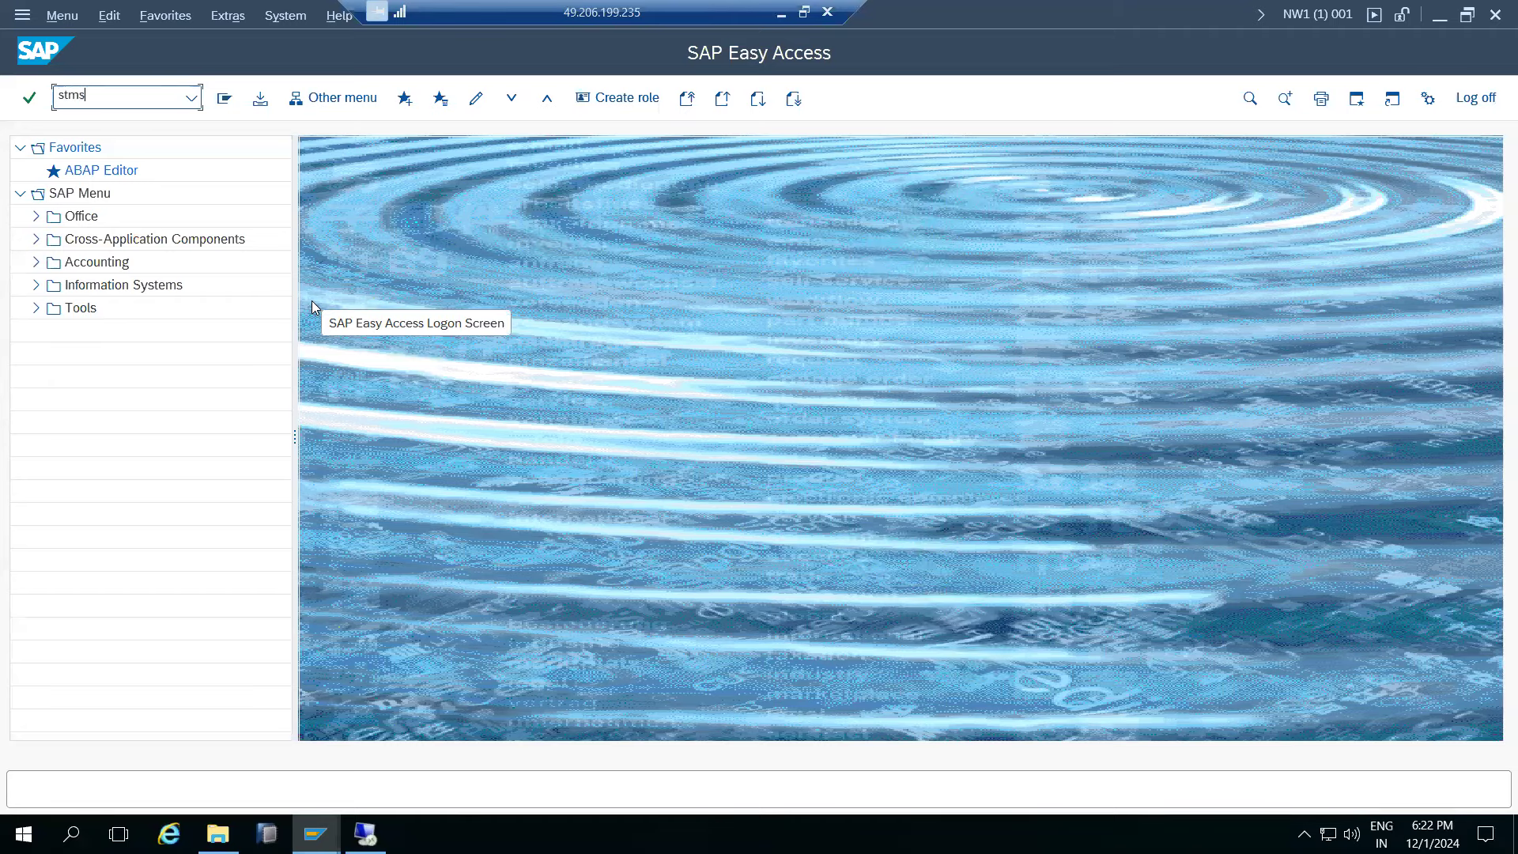
key(Return)
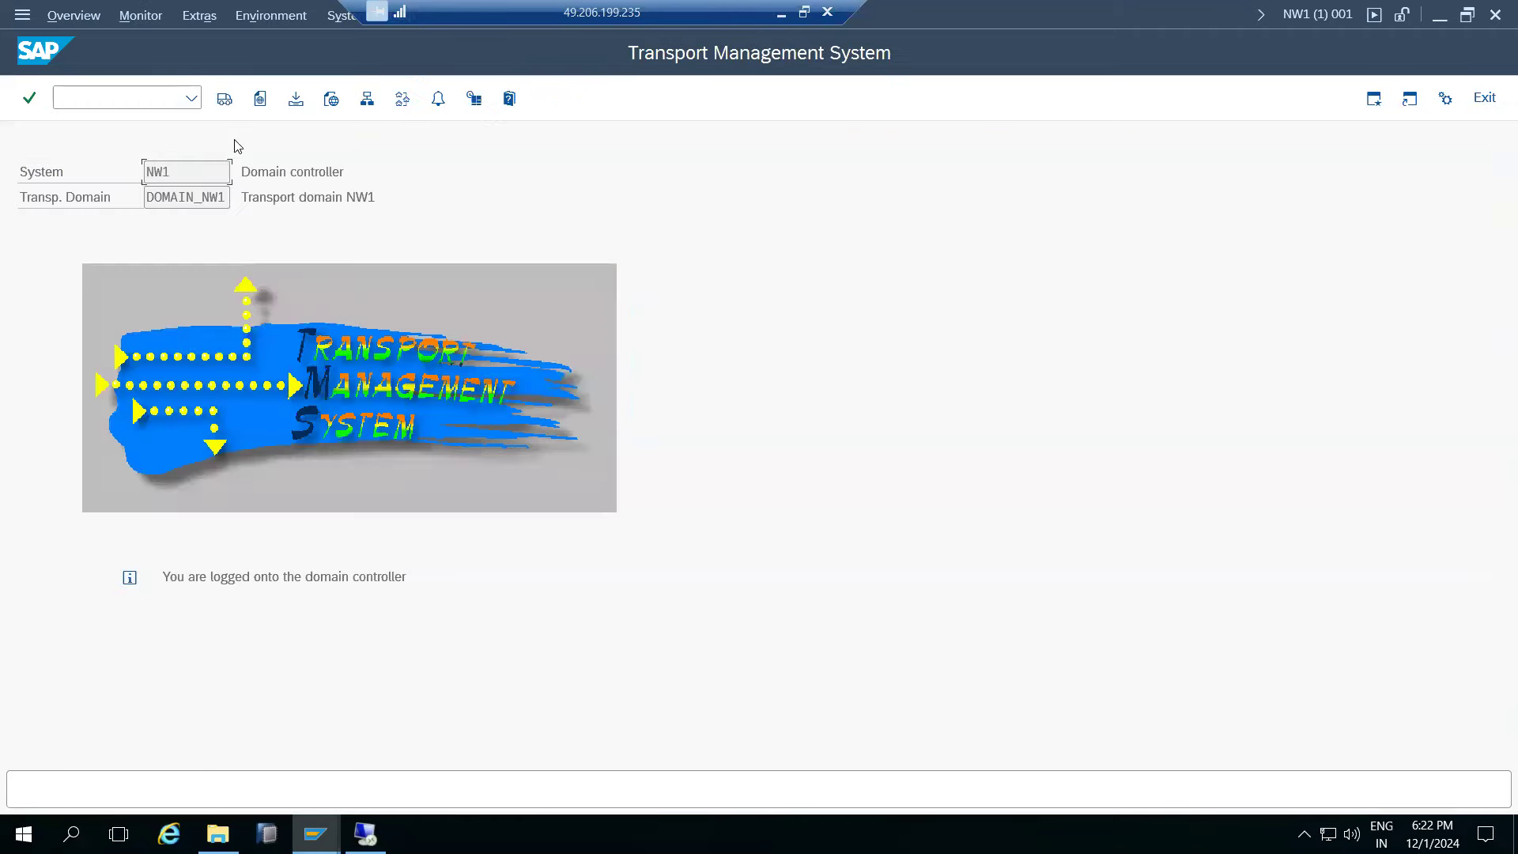
click(224, 99)
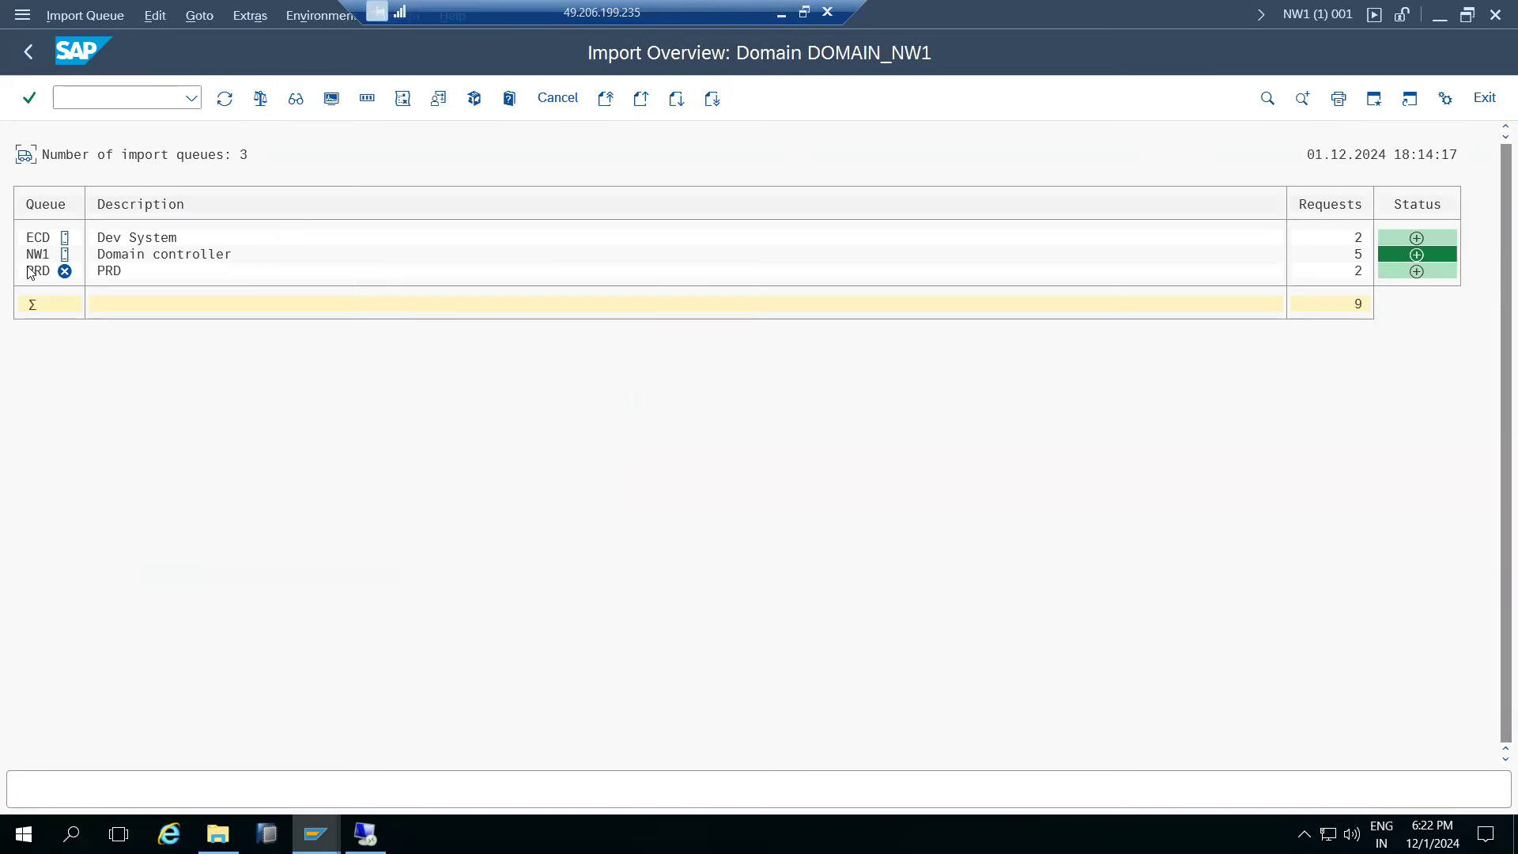
click(36, 254)
double_click(38, 255)
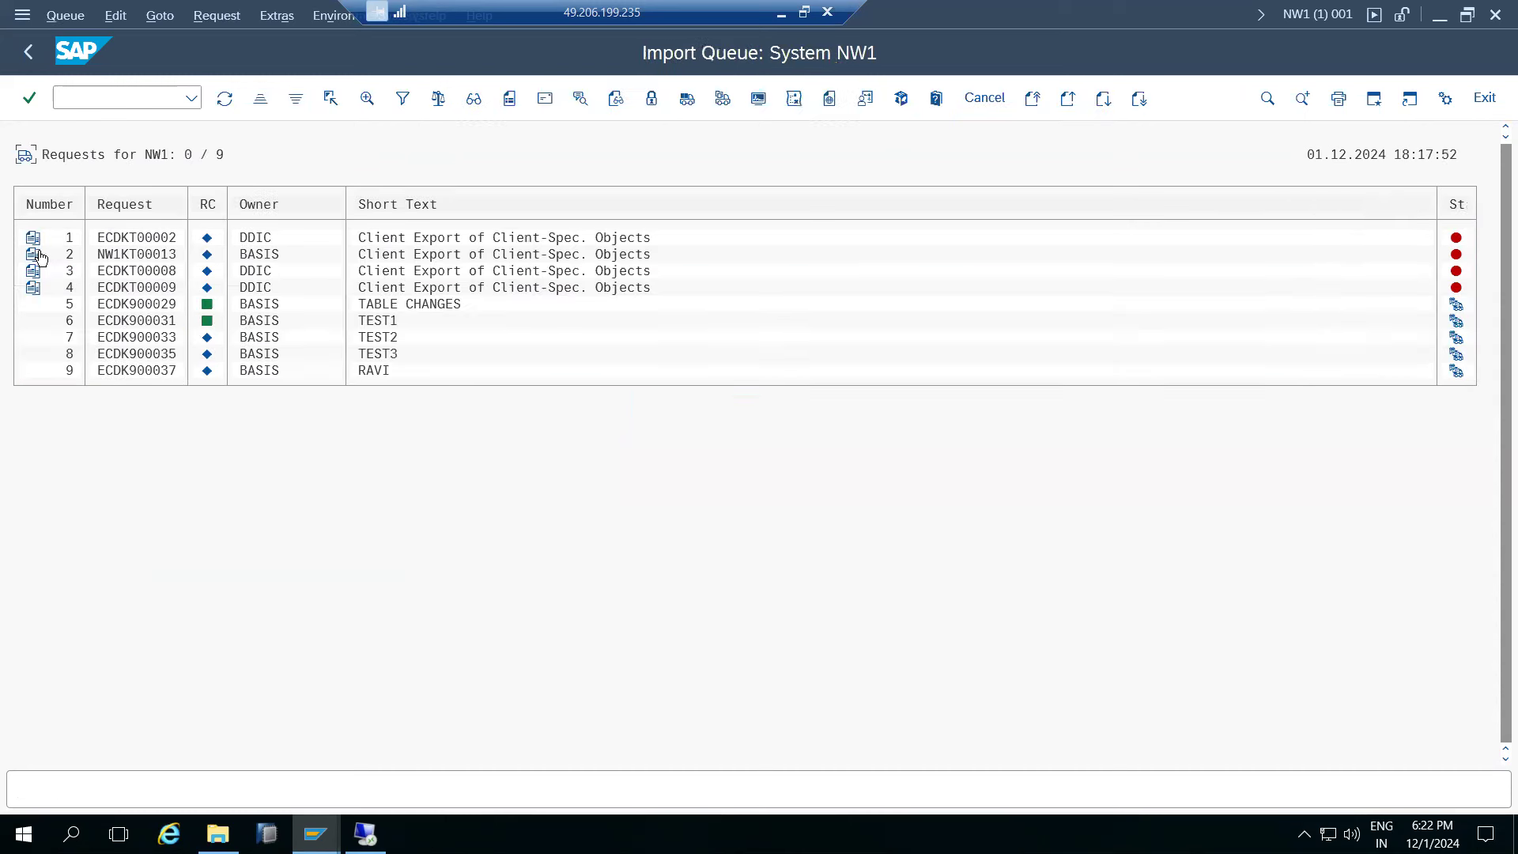
click(165, 339)
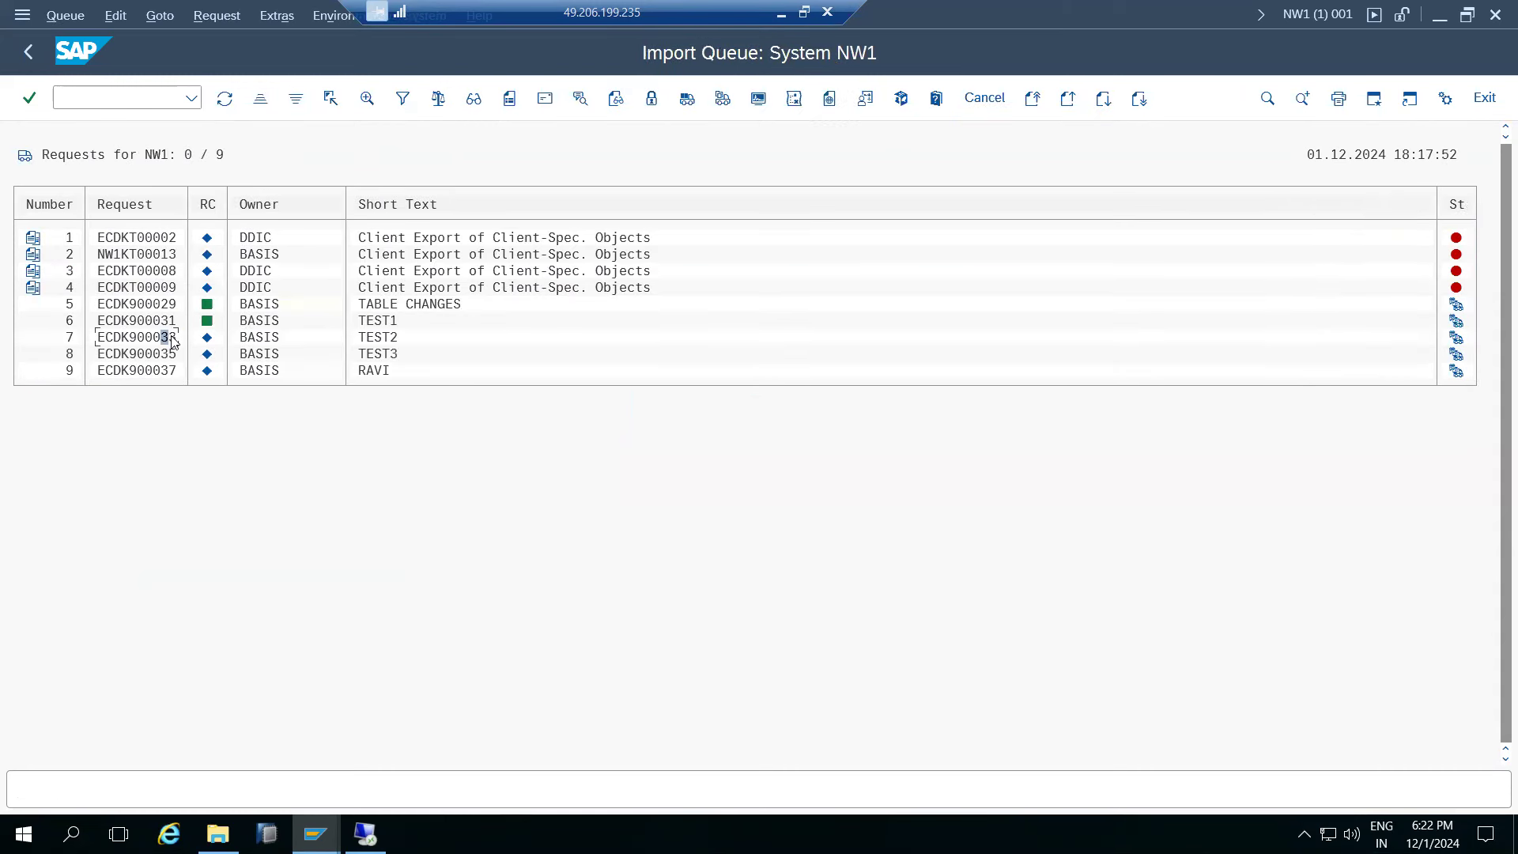
- Review ECDK900033's import options, ticking Import Again and Ignore Invalid Component Version, then cancel
click(722, 98)
click(226, 320)
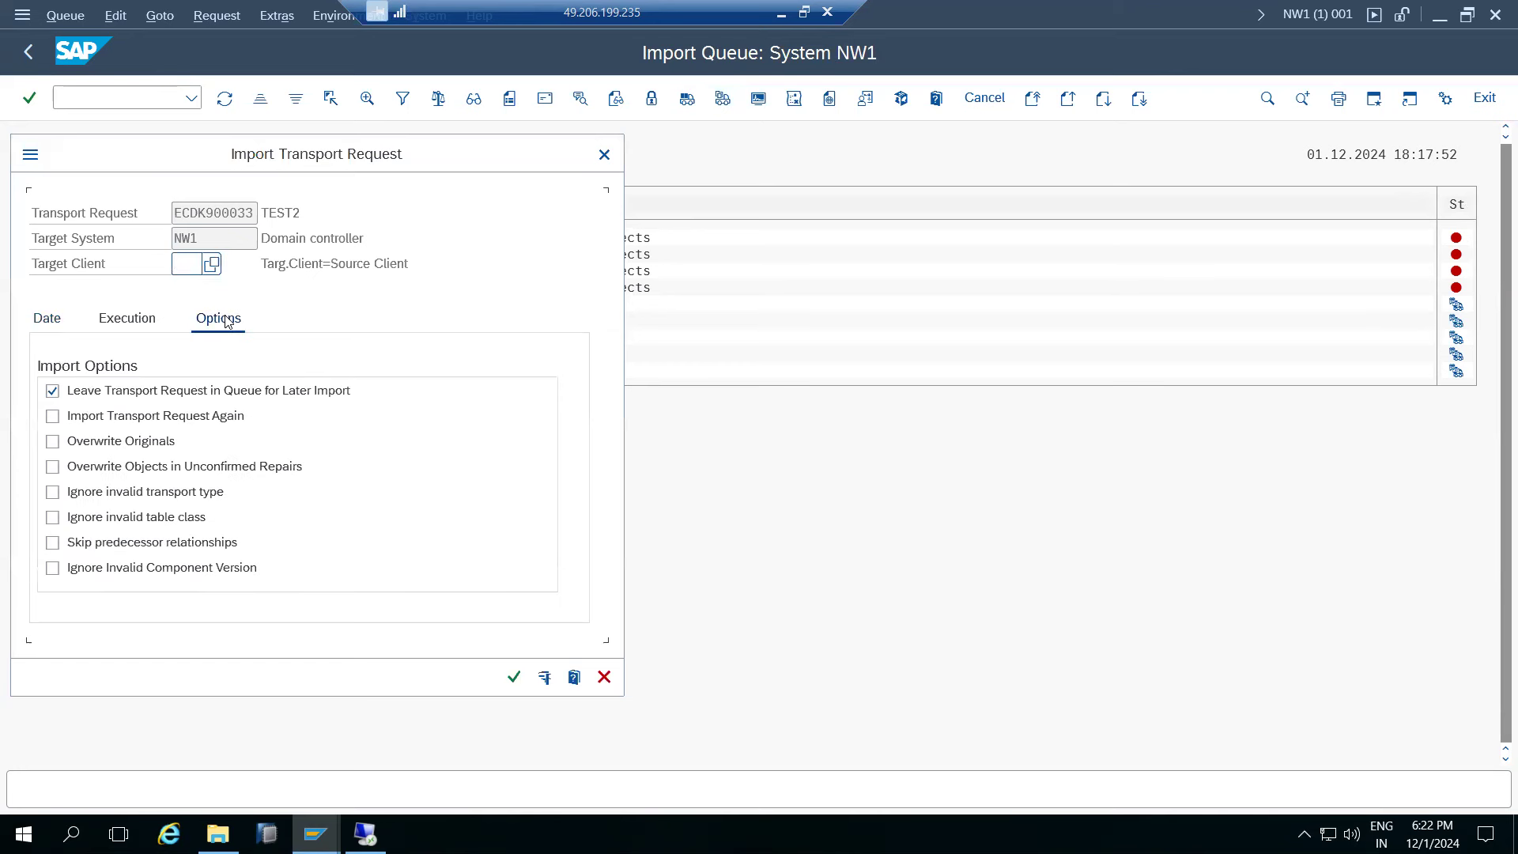
click(93, 424)
click(604, 677)
click(86, 559)
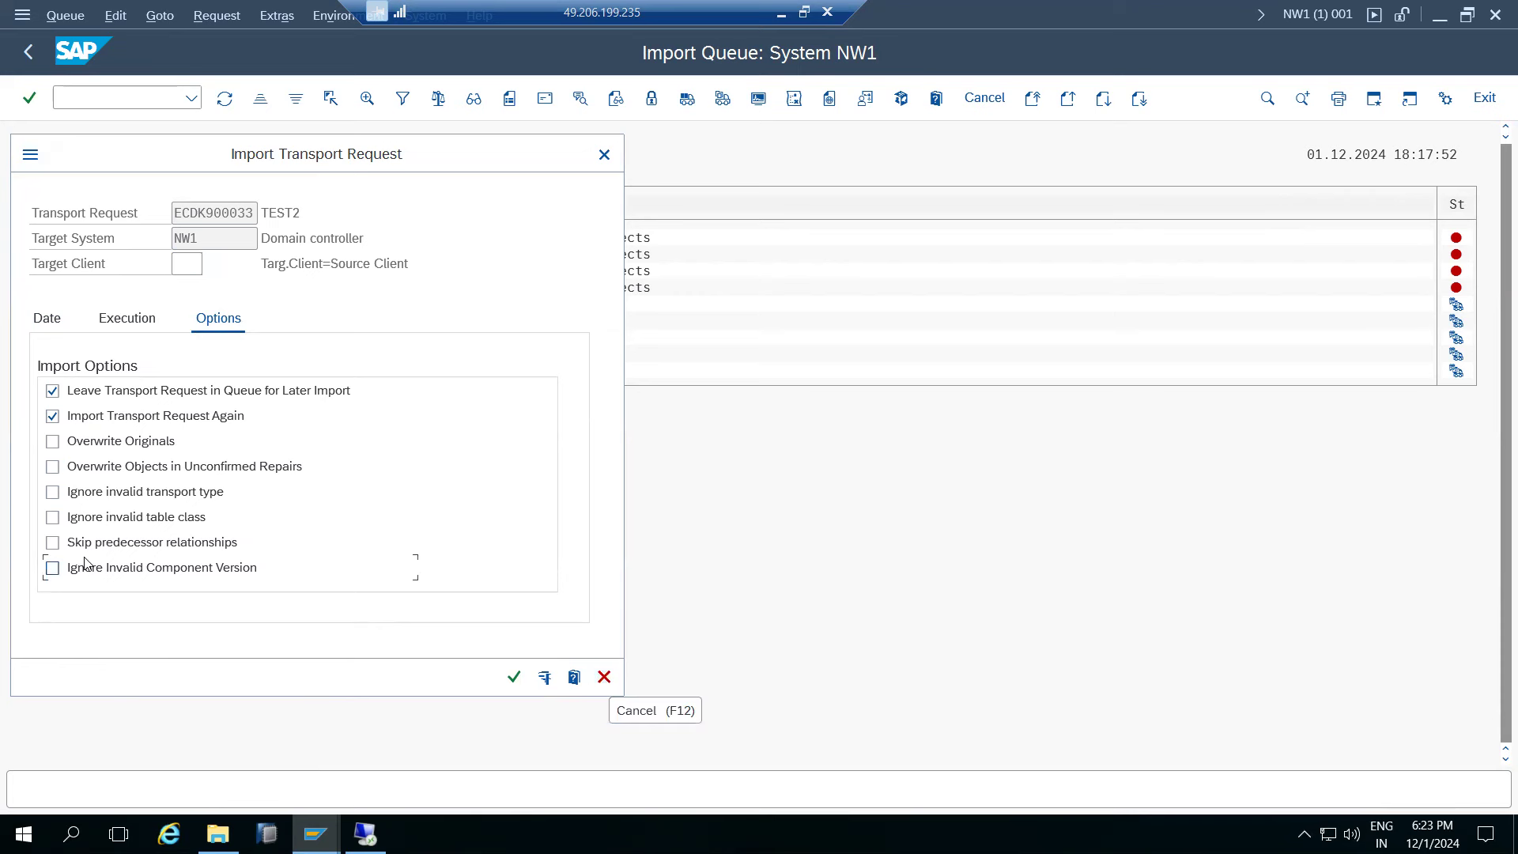
click(86, 560)
click(605, 677)
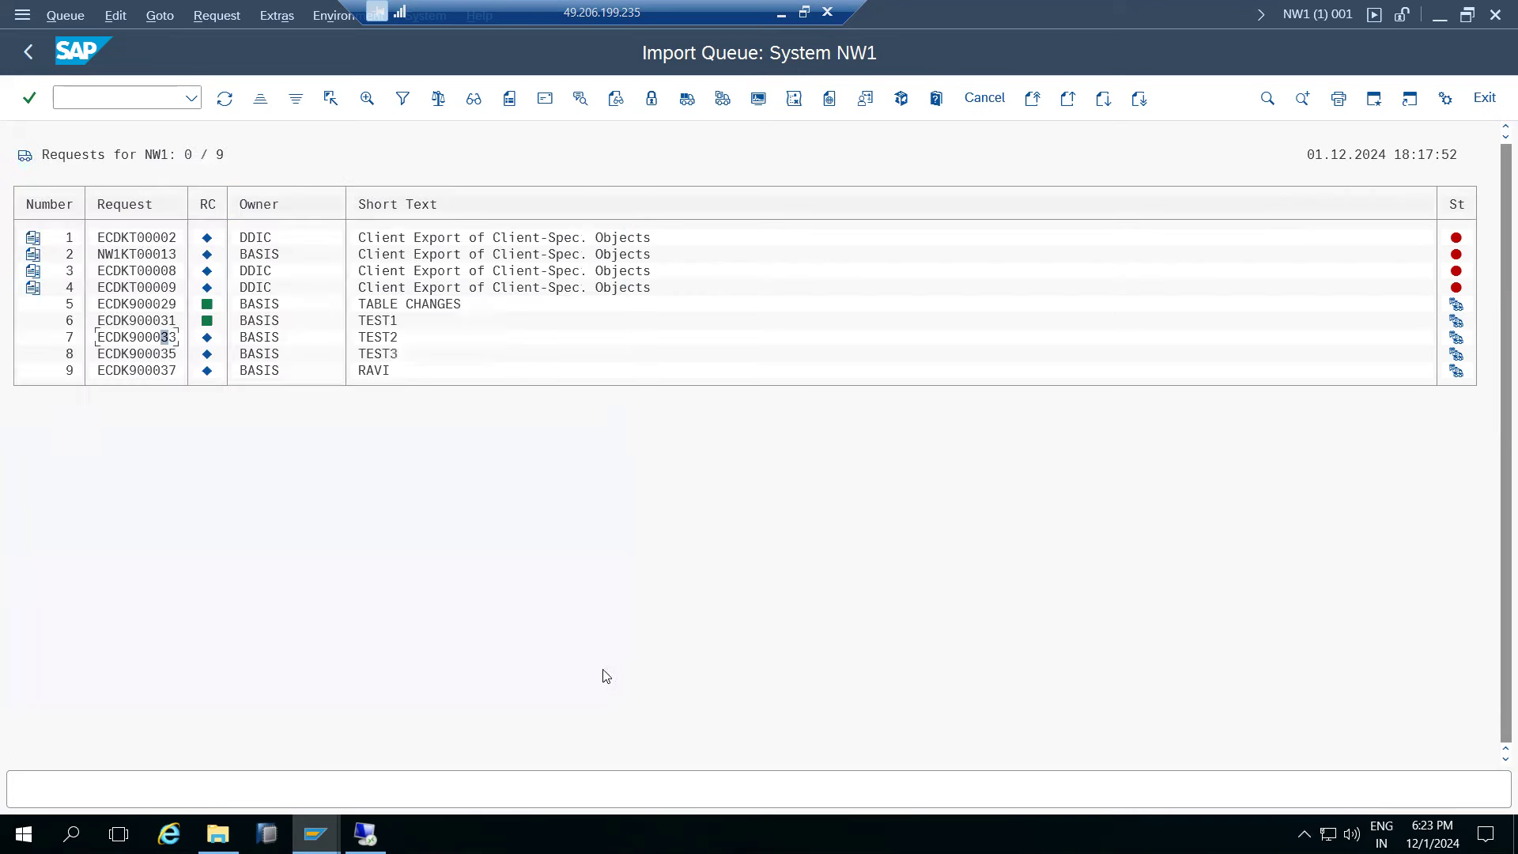
- Return from the NW1 import queue to the DOMAIN_NW1 import overview
click(28, 52)
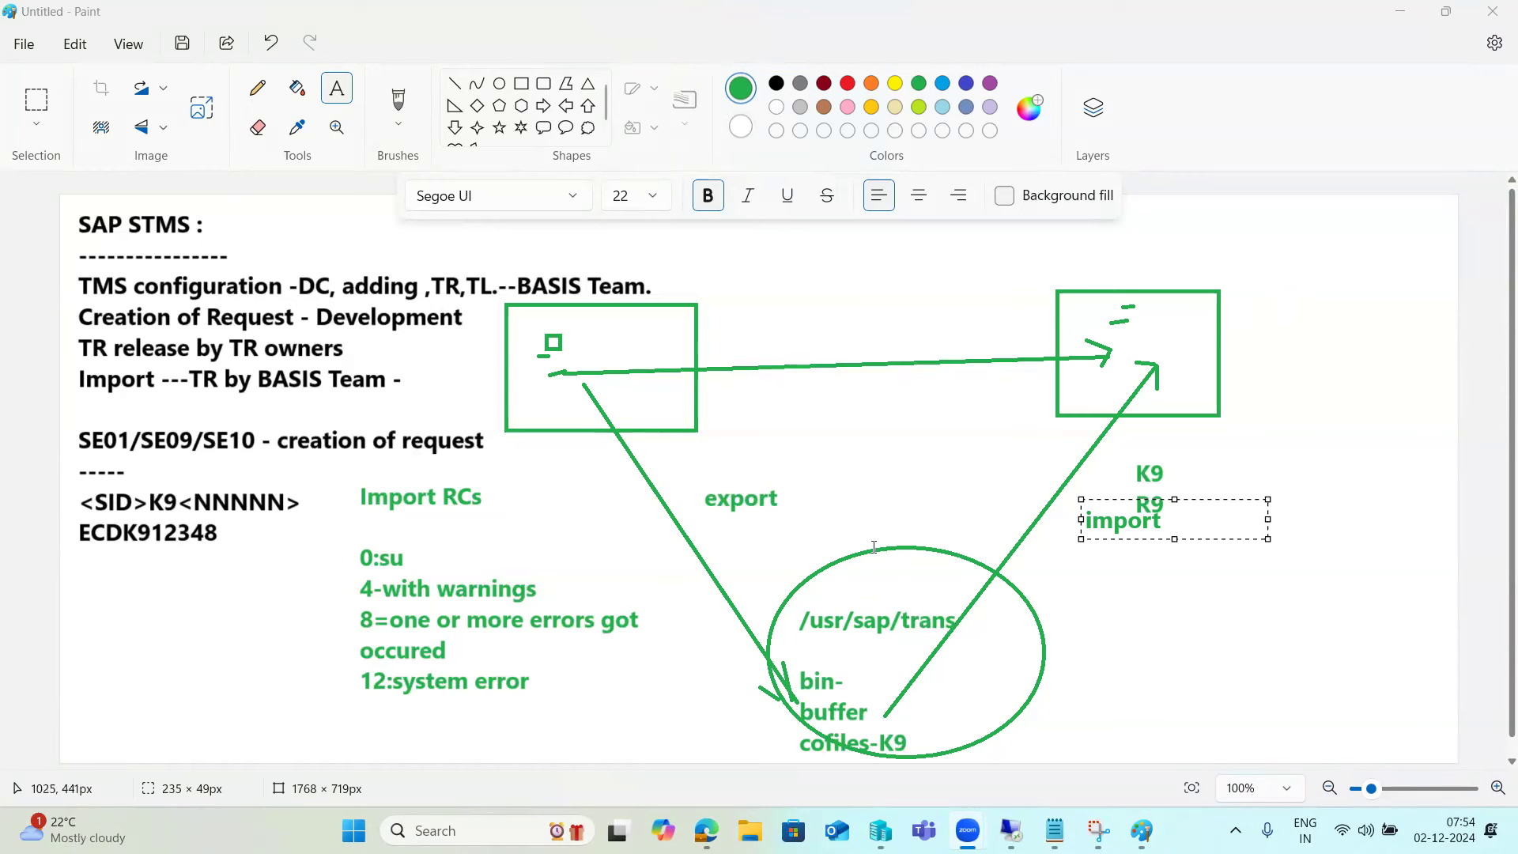
- Fix the 'import' label beside R9 on the diagram, then draw and discard trial text boxes
click(1110, 598)
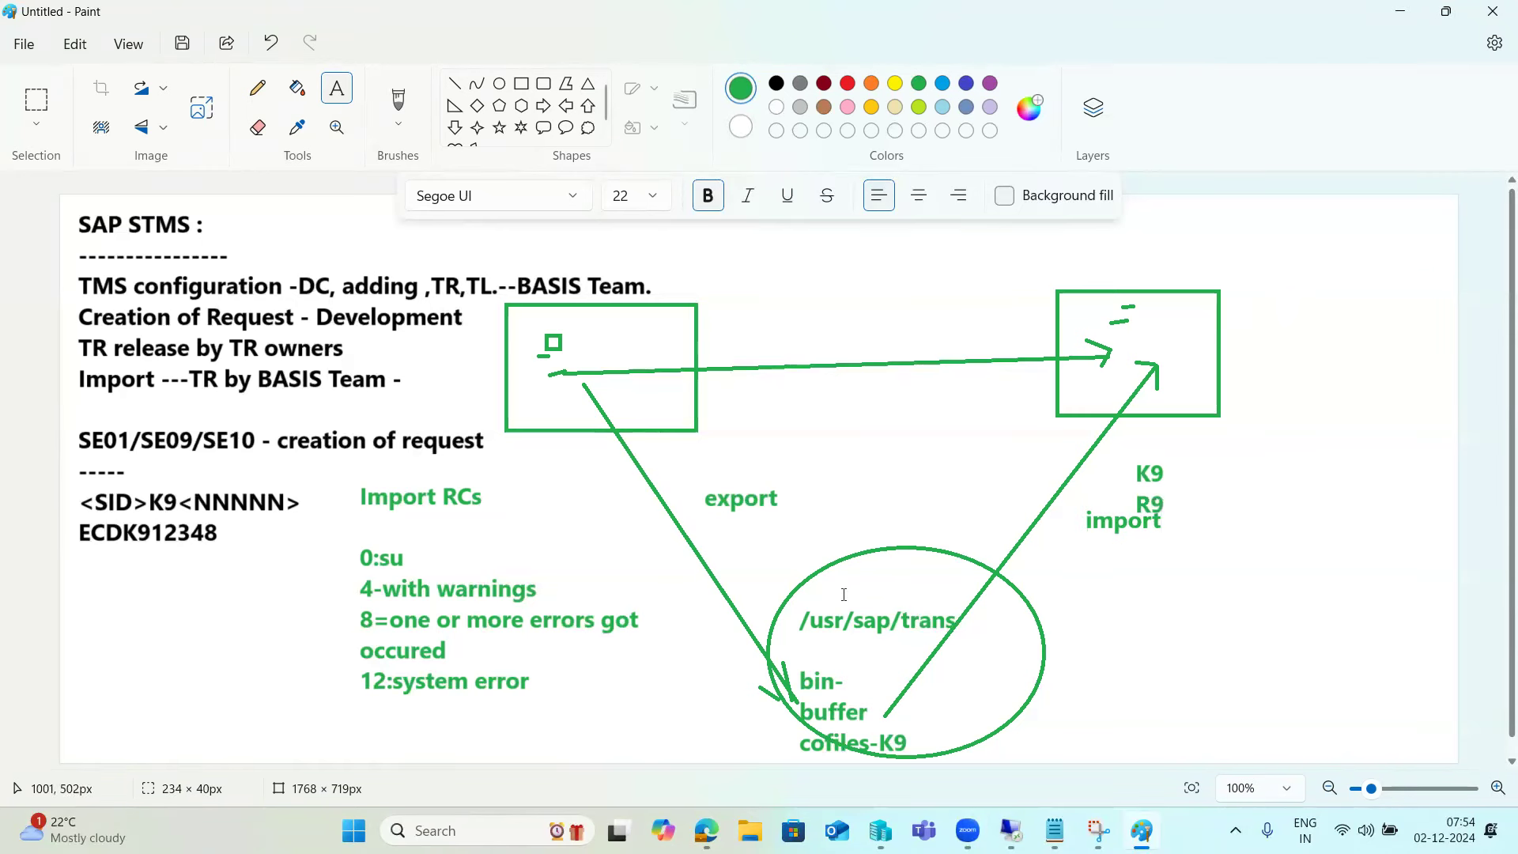
drag(355, 668, 544, 712)
click(1196, 433)
drag(1196, 434, 1357, 742)
click(1077, 577)
click(1078, 577)
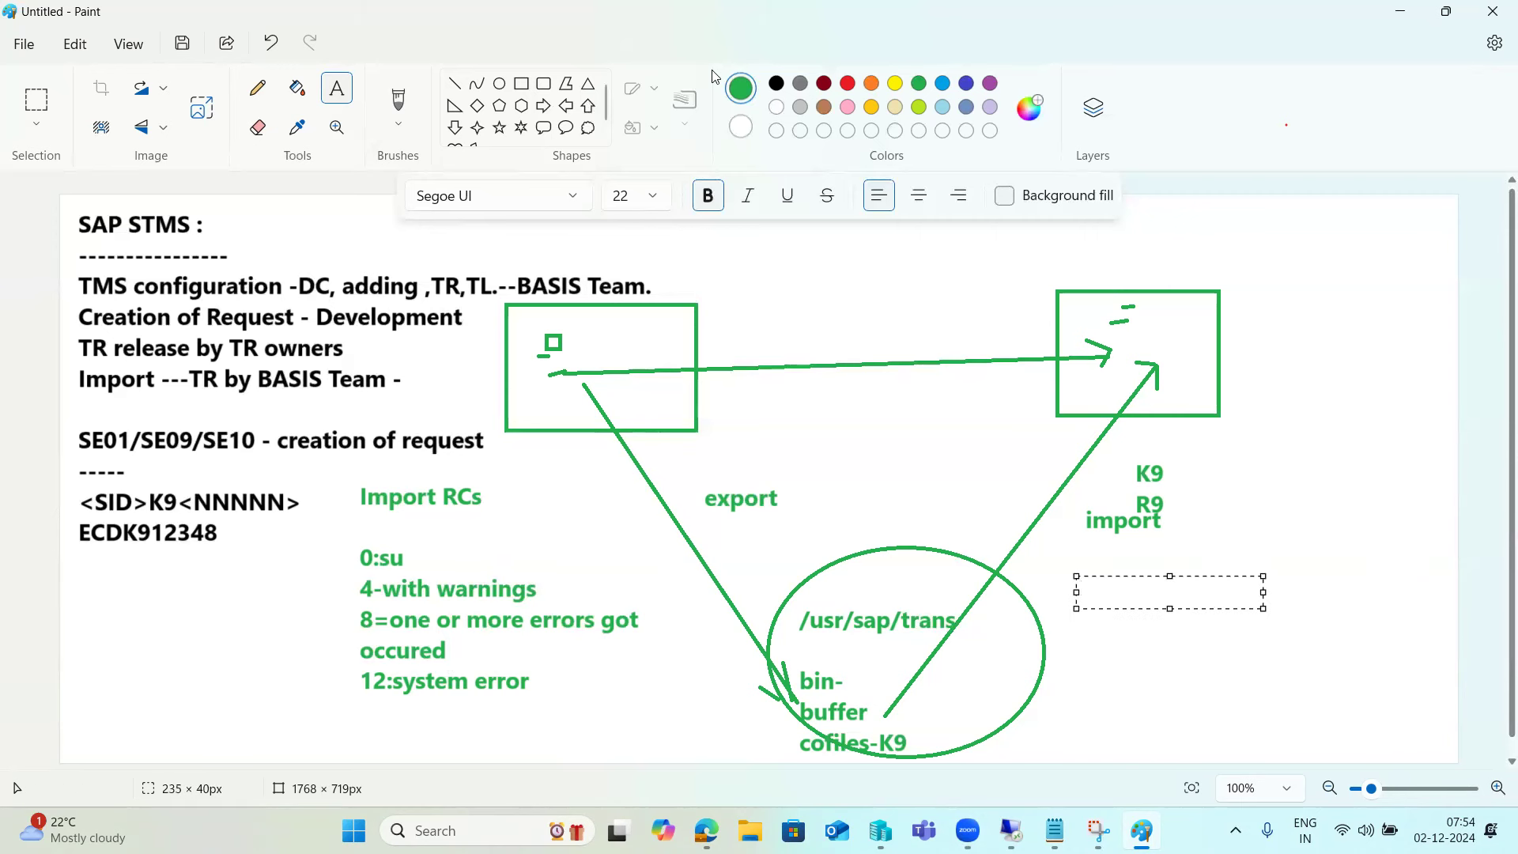